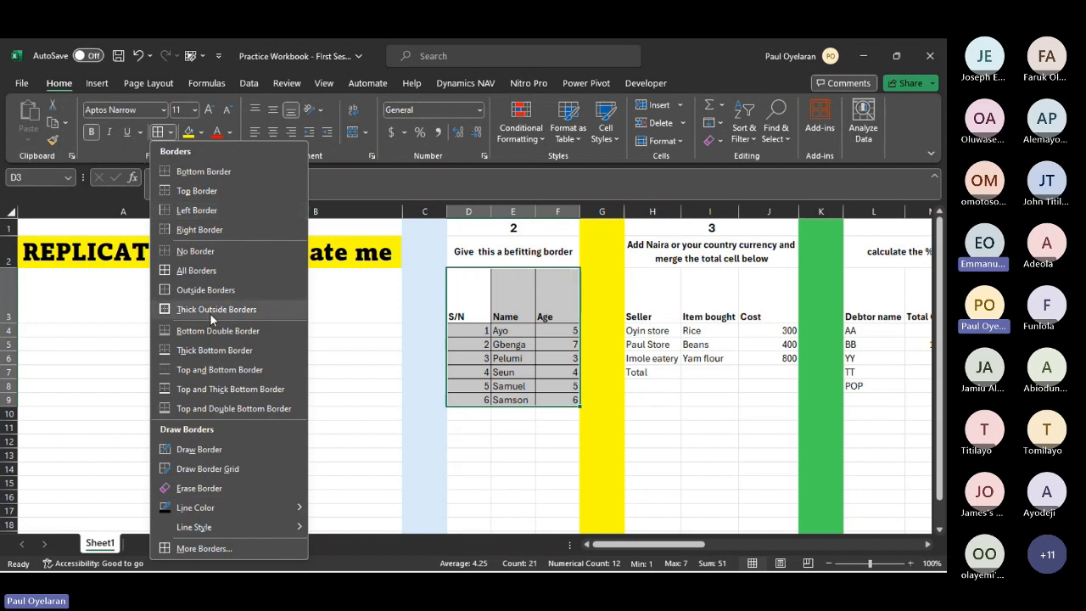
- Apply thick outside borders around the table in D3:F9 and around its last row, D9:F9
left_click(211, 310)
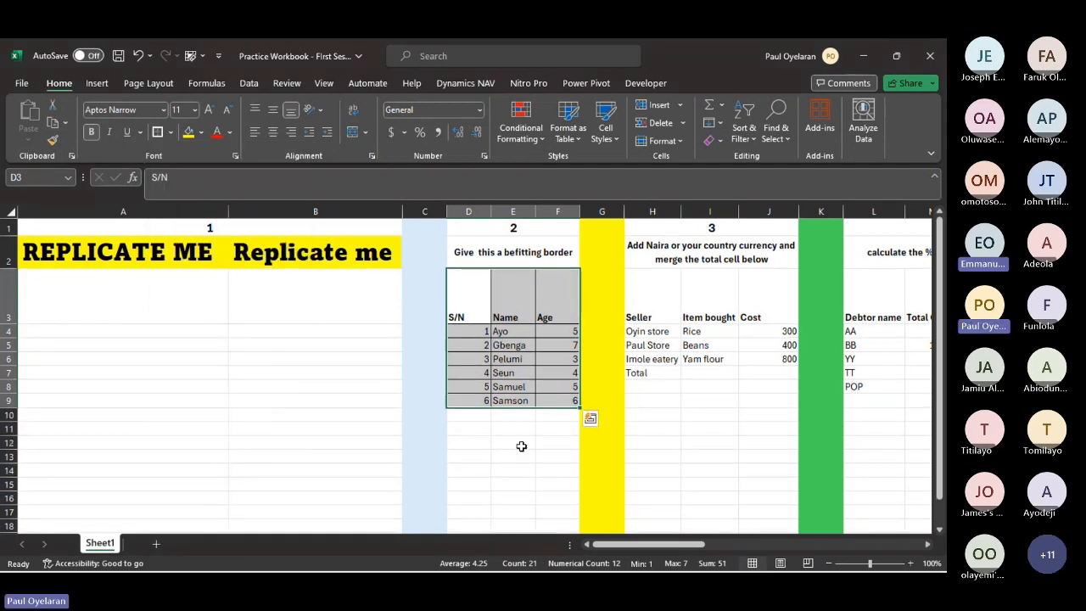
left_click(521, 445)
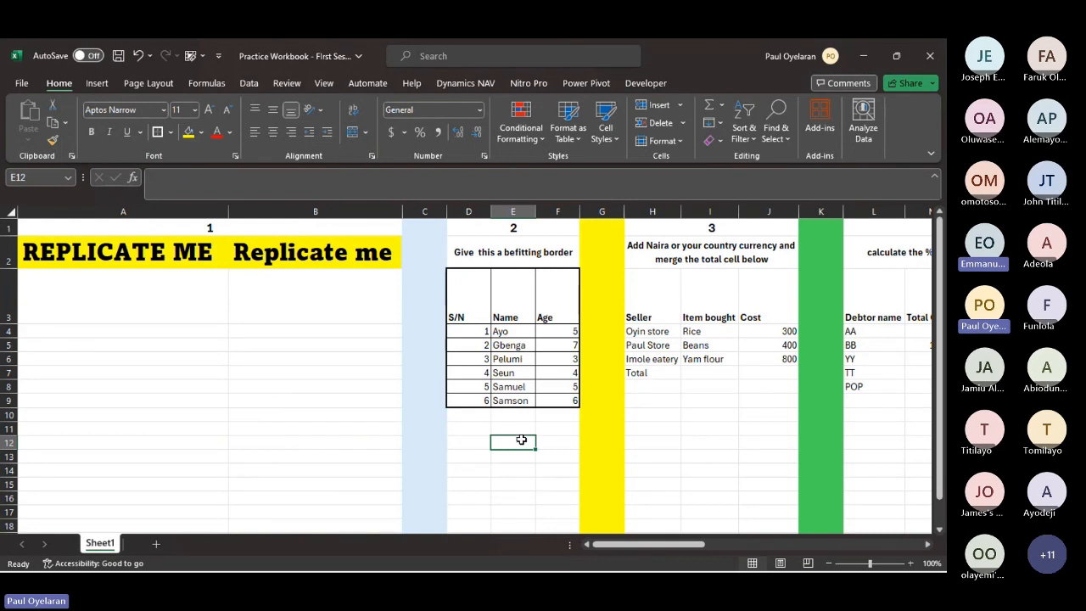
left_click(467, 397)
left_click_drag(467, 397, 554, 398)
left_click(157, 132)
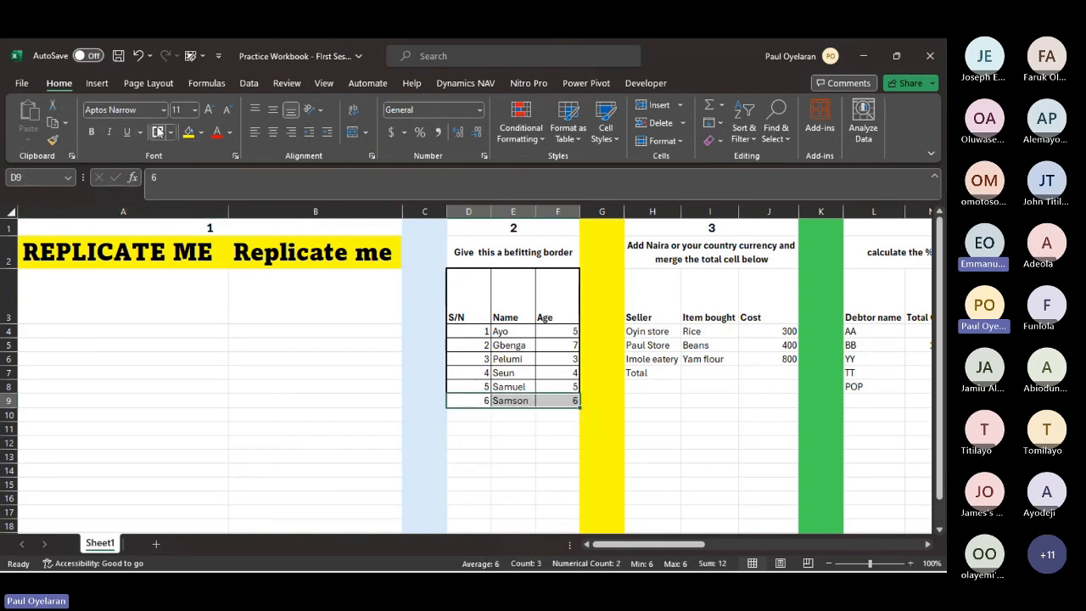
left_click(472, 427)
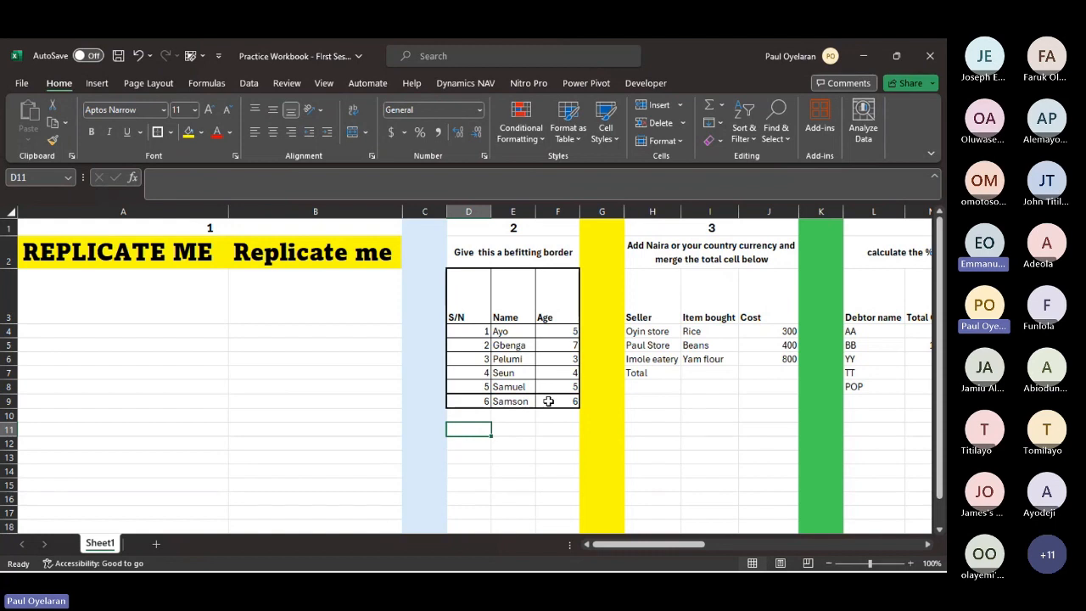
- Draw a dark orange border line between the Name and Age columns, from row 3 to row 9
scroll(549, 401, "right", 3)
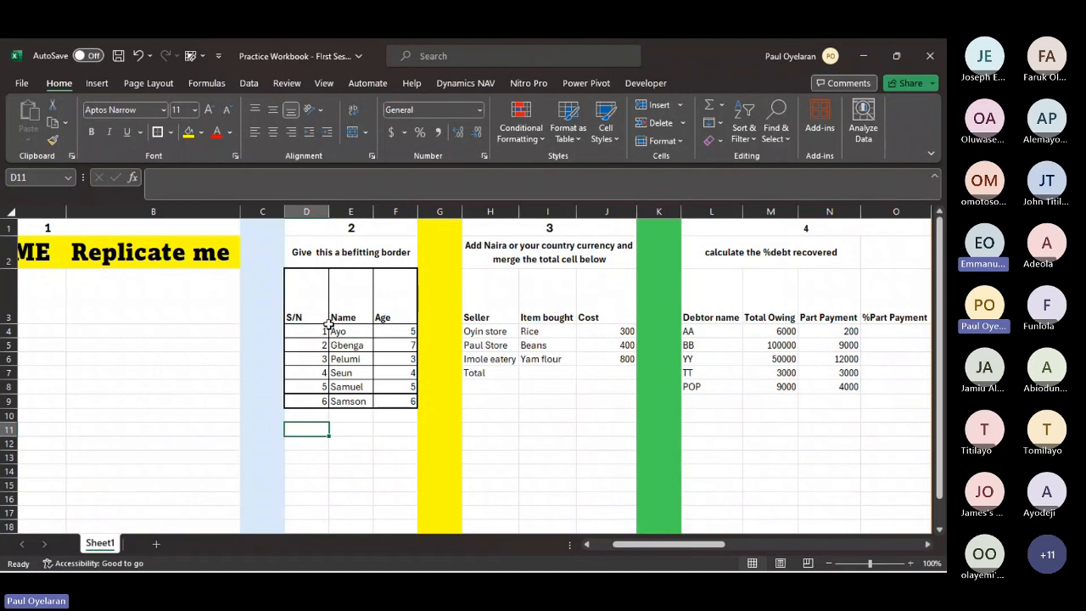
left_click(317, 294)
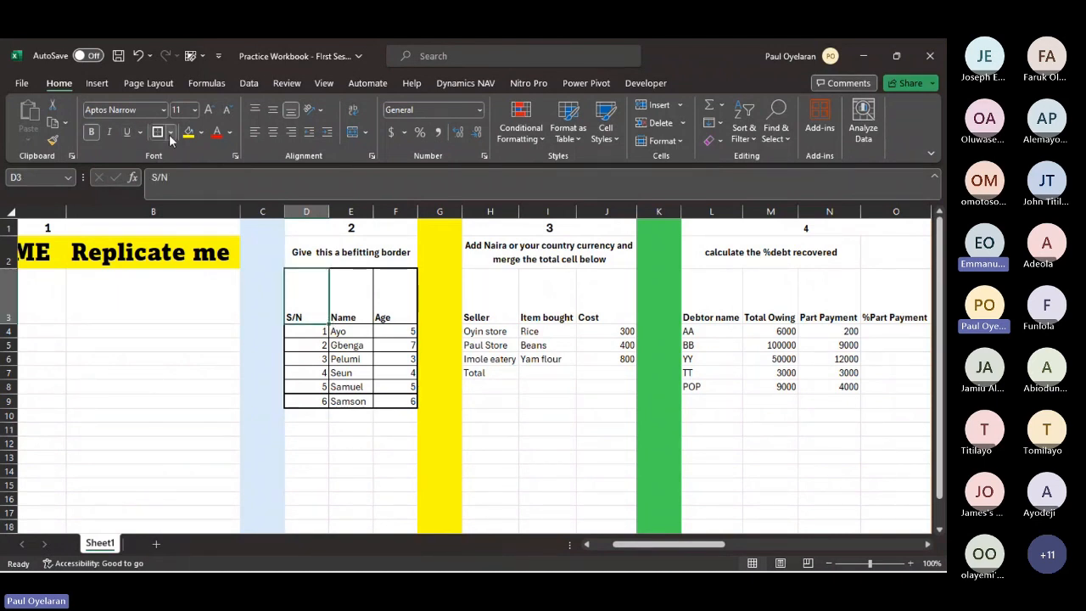
left_click(170, 133)
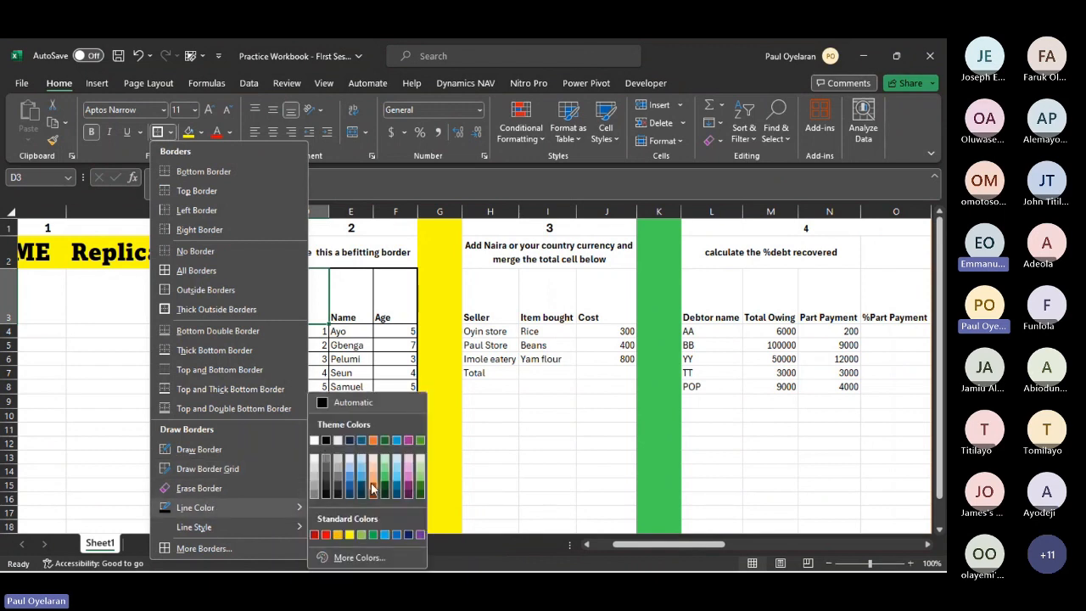
left_click(373, 491)
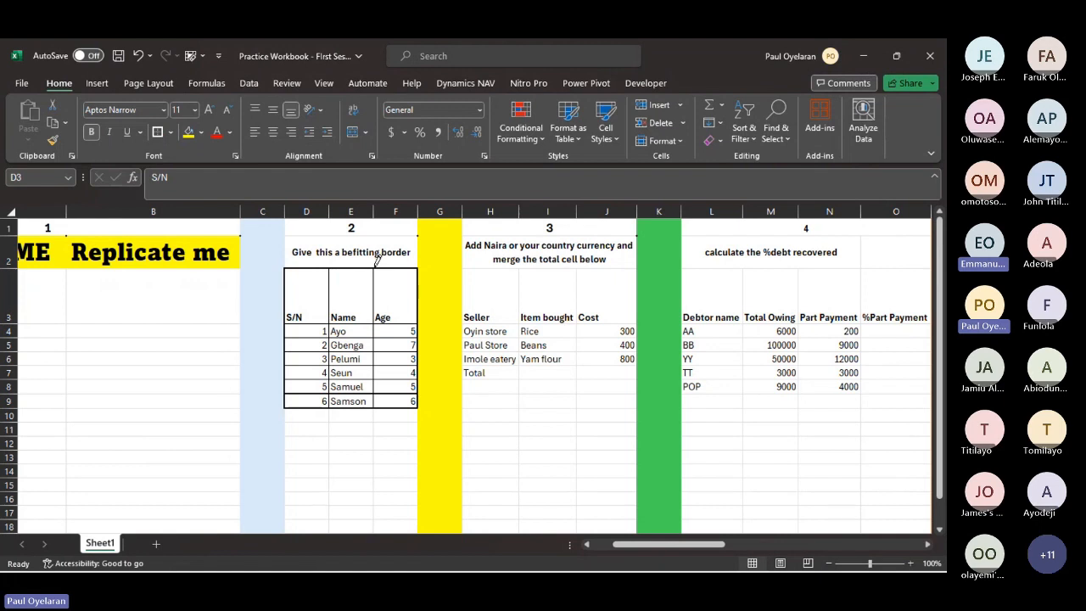
left_click_drag(374, 267, 374, 403)
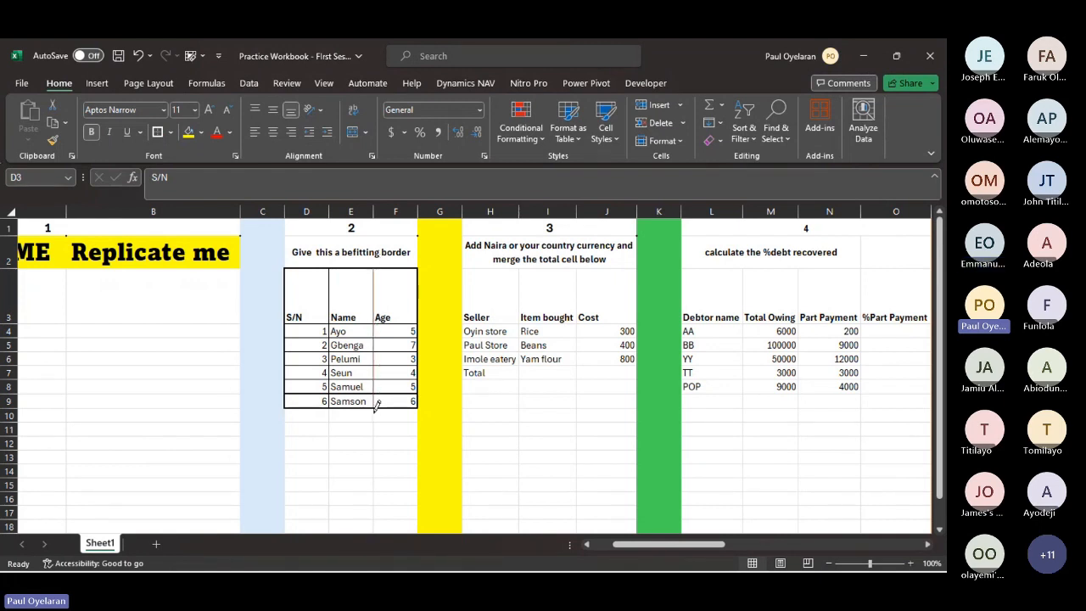
key("Escape")
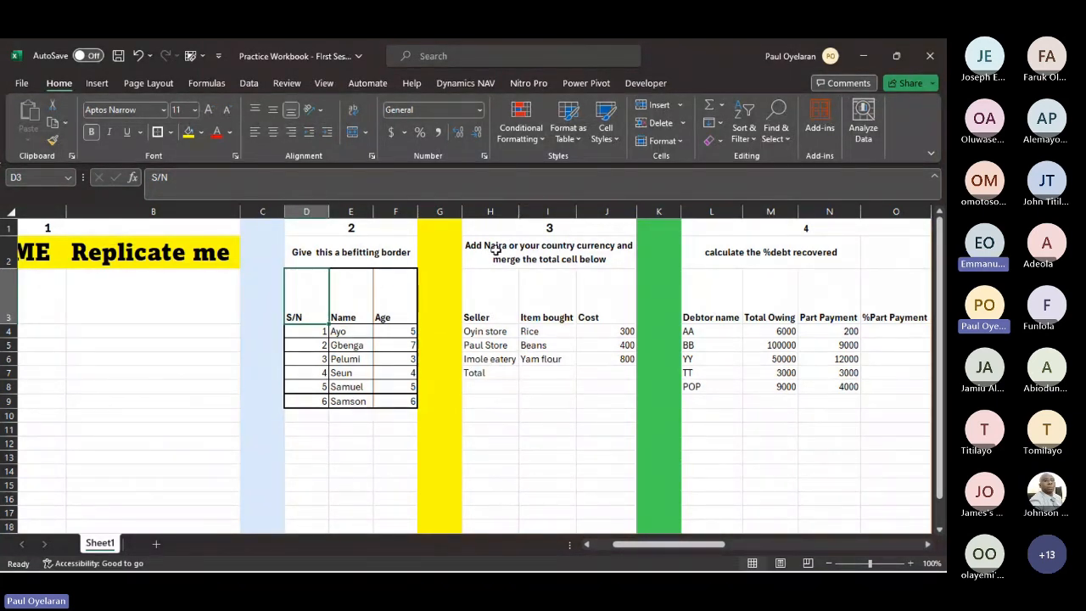
- Merge and center the Total label across cells H7:I7
left_click(590, 256)
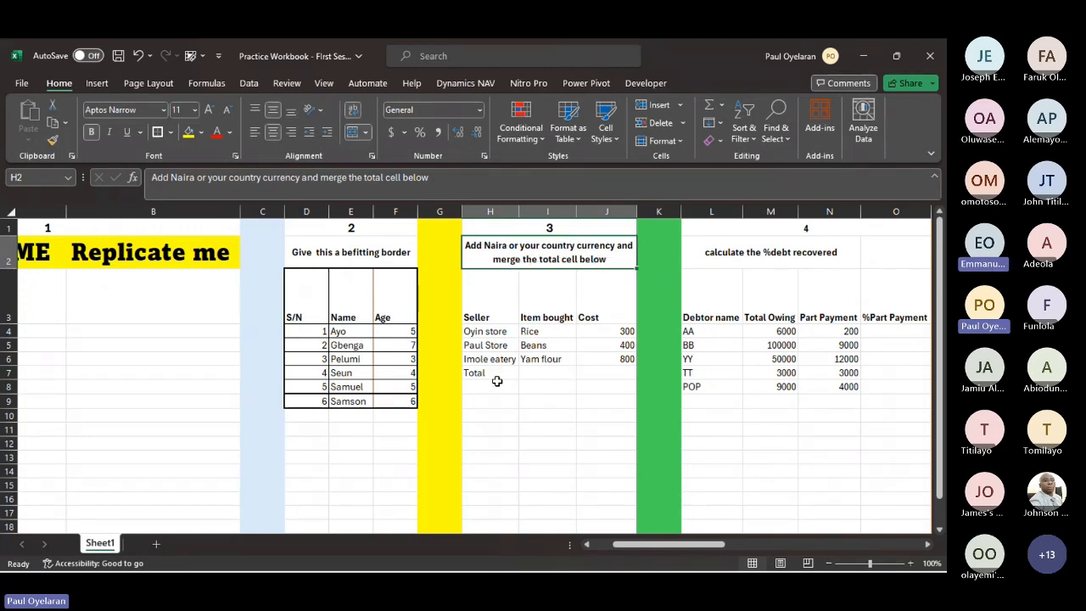
left_click_drag(490, 373, 624, 373)
left_click(625, 373)
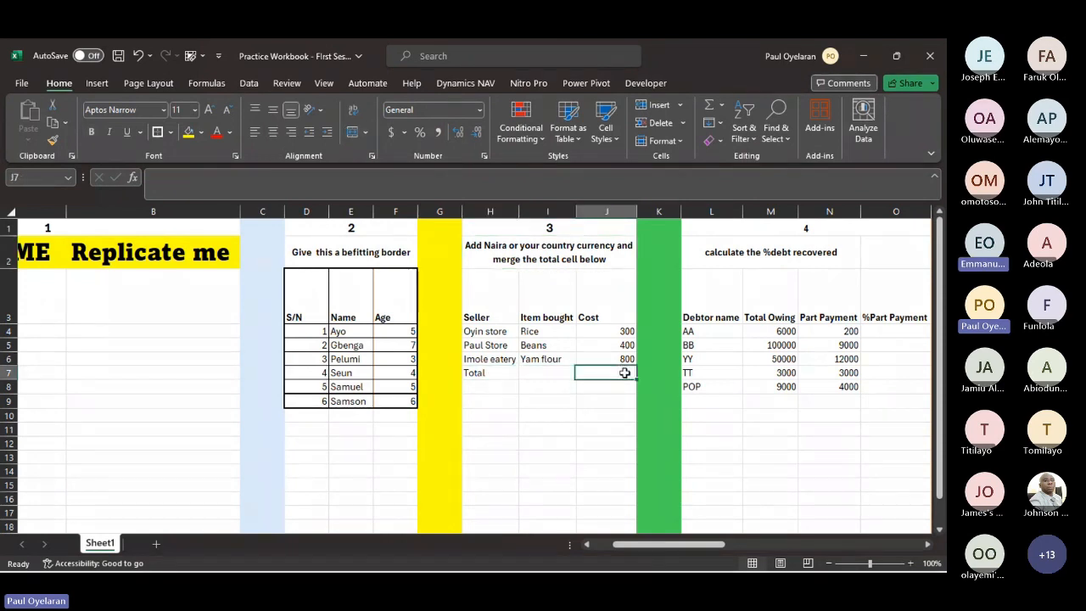
left_click_drag(495, 373, 543, 376)
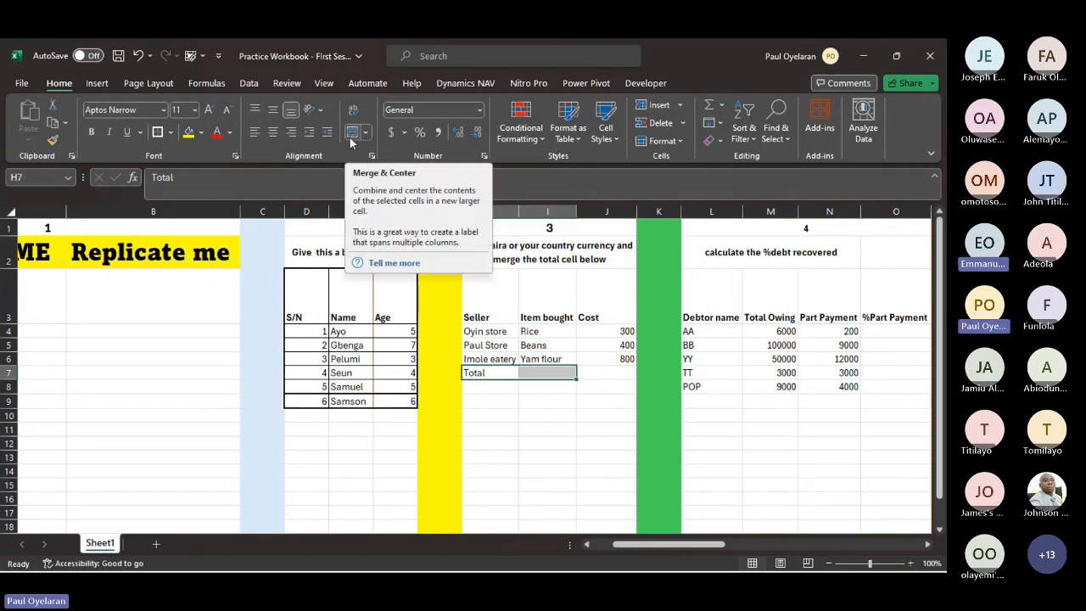
left_click(352, 134)
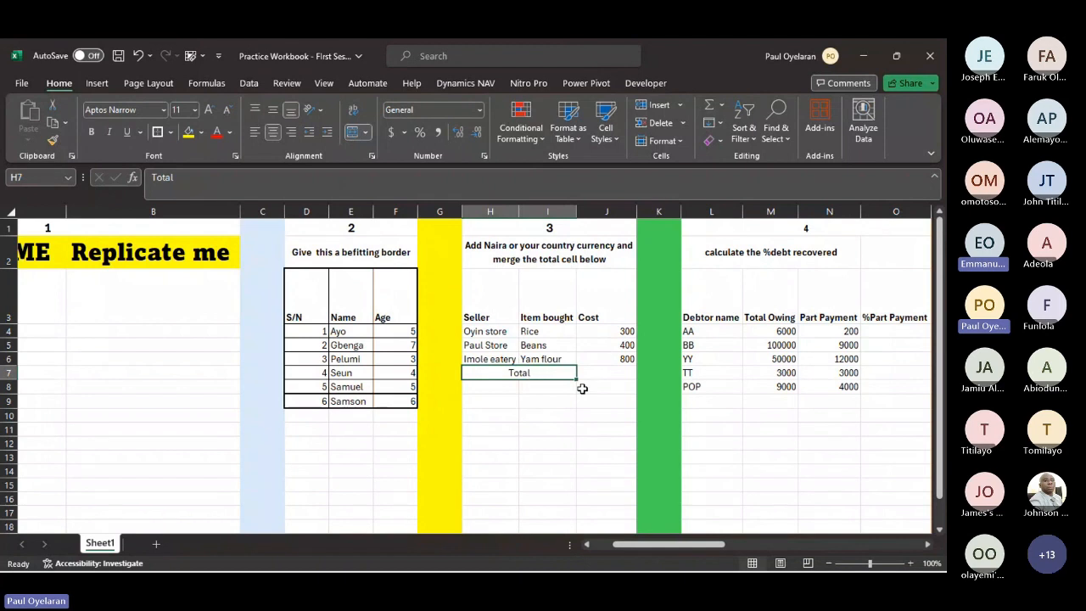
- Enter 455 as the total cost in cell J7
left_click(606, 374)
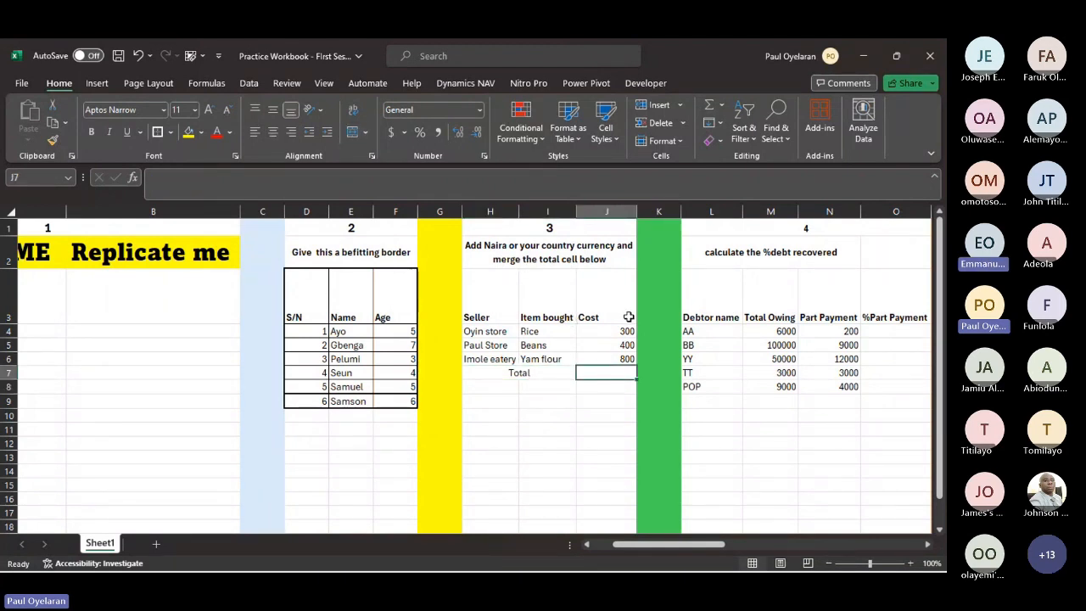
type("455")
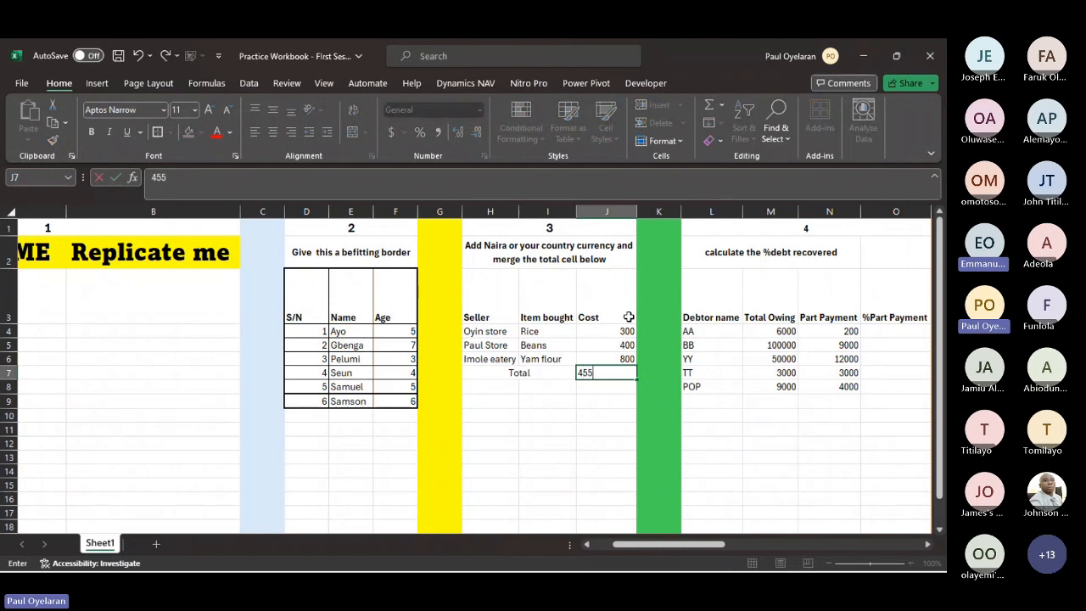
key("Return")
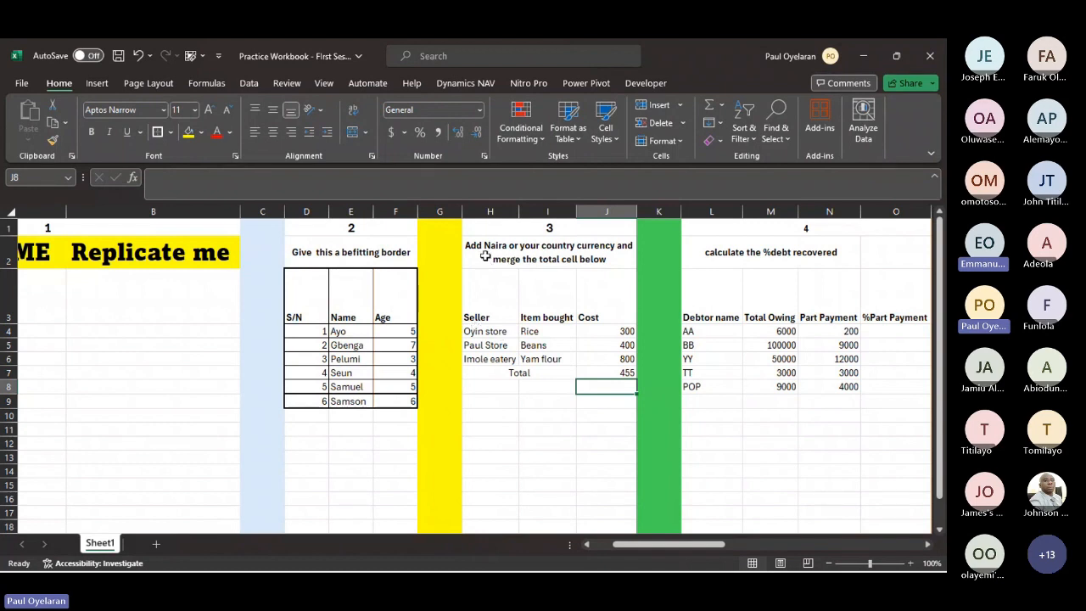
- Open the detailed number format settings for the costs in J4:J6 and choose the Currency category
left_click(616, 329)
left_click_drag(616, 329, 617, 347)
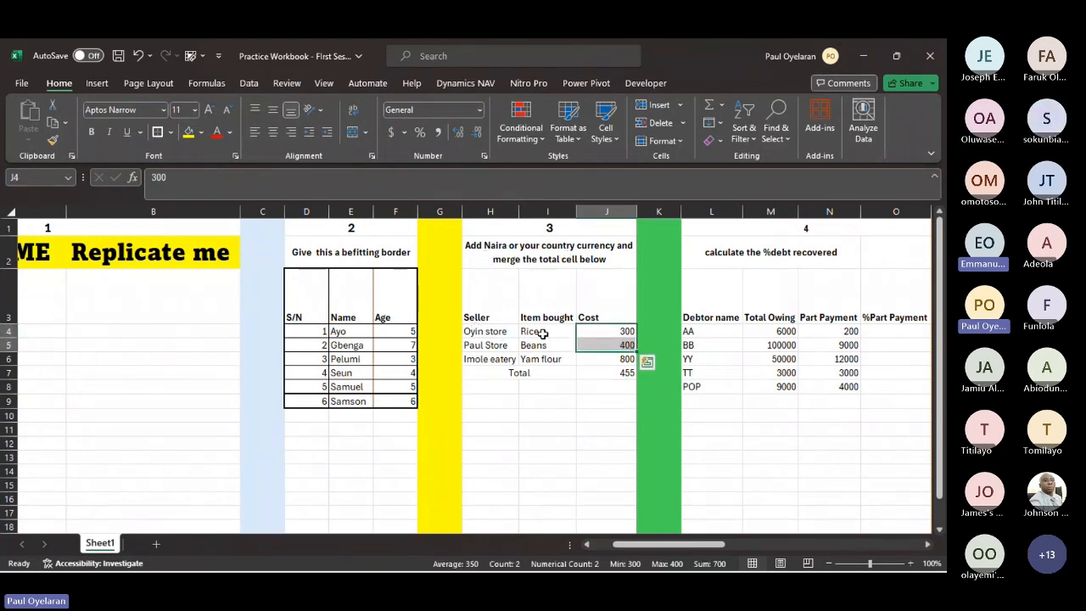
left_click_drag(543, 332, 546, 360)
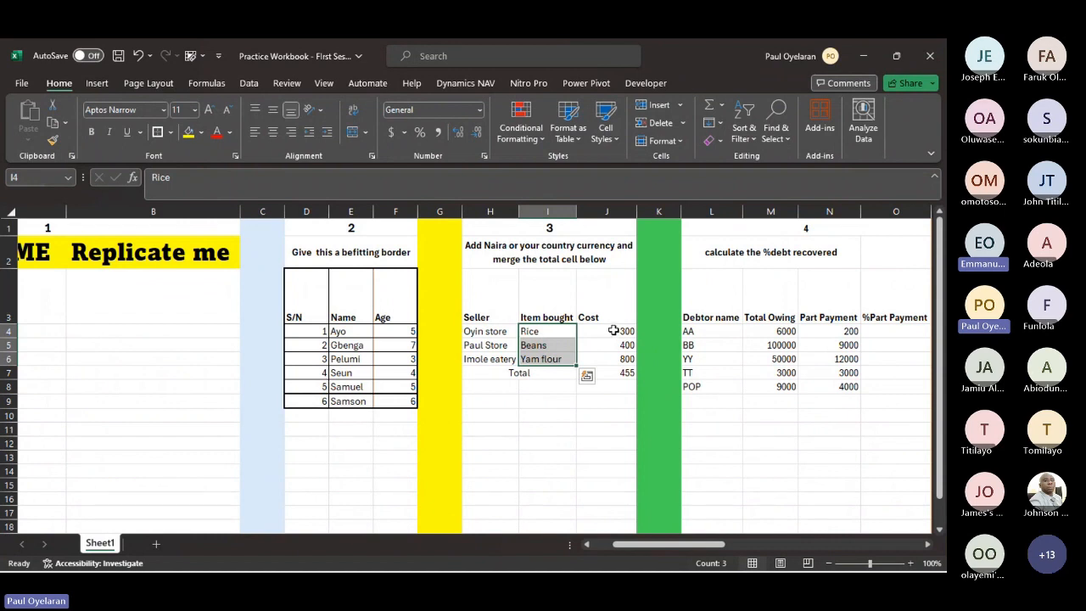
left_click_drag(613, 331, 620, 359)
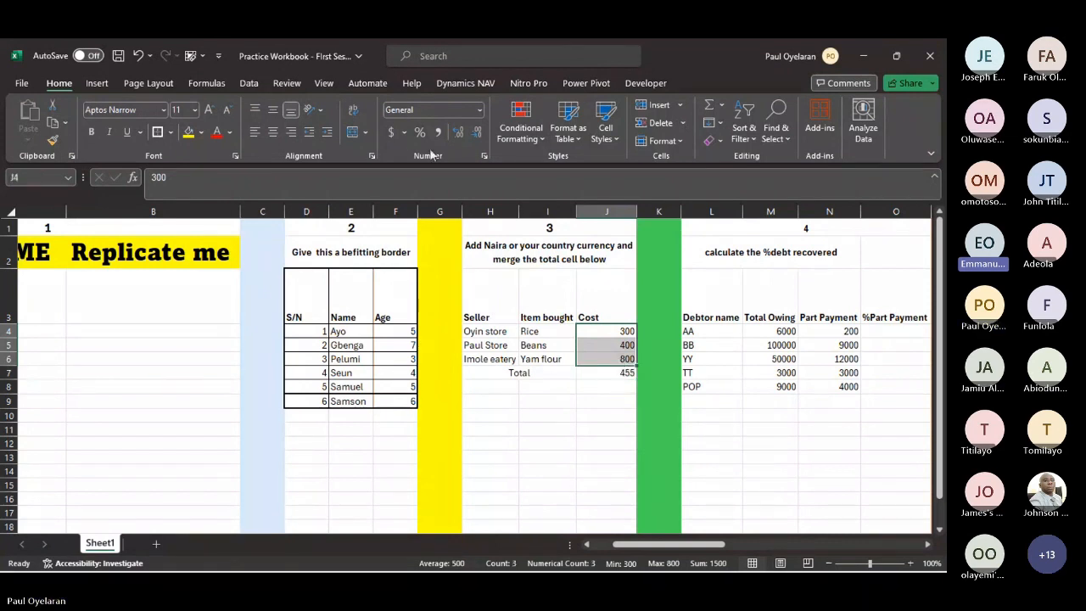
left_click(404, 133)
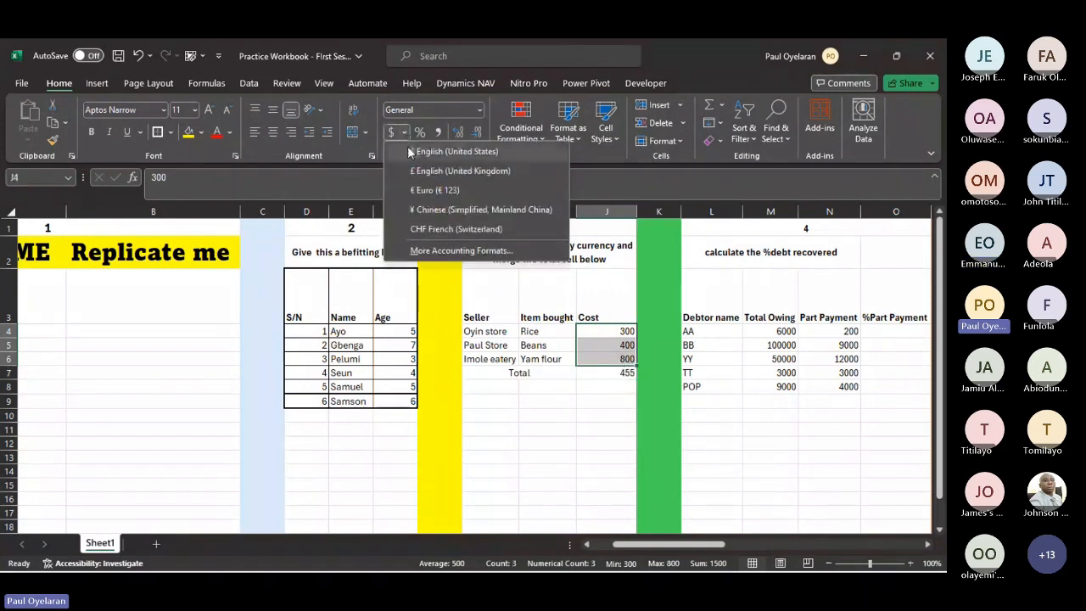
left_click(423, 251)
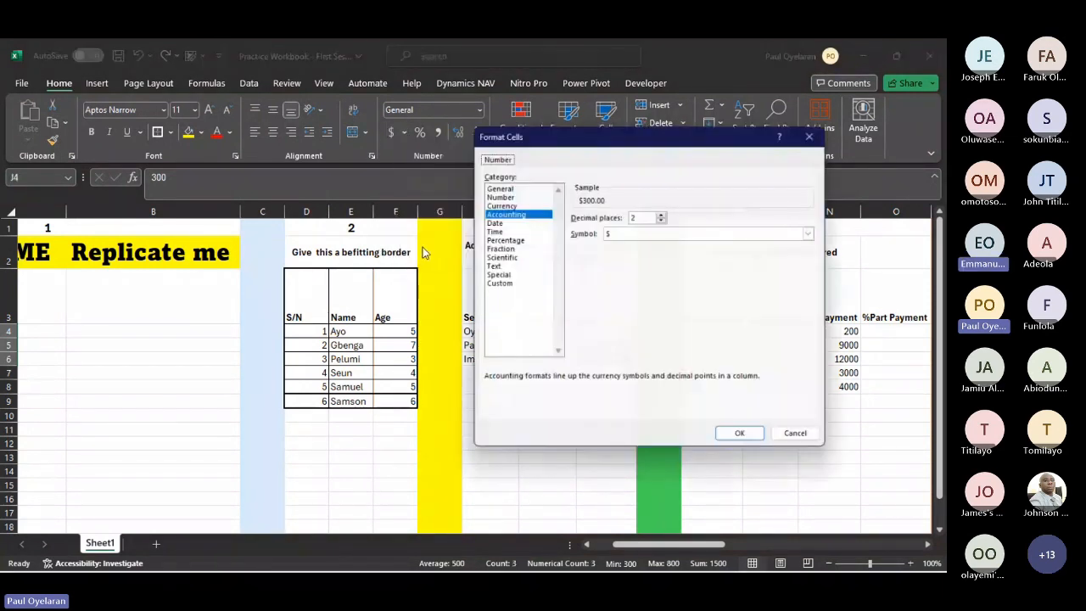
left_click(511, 203)
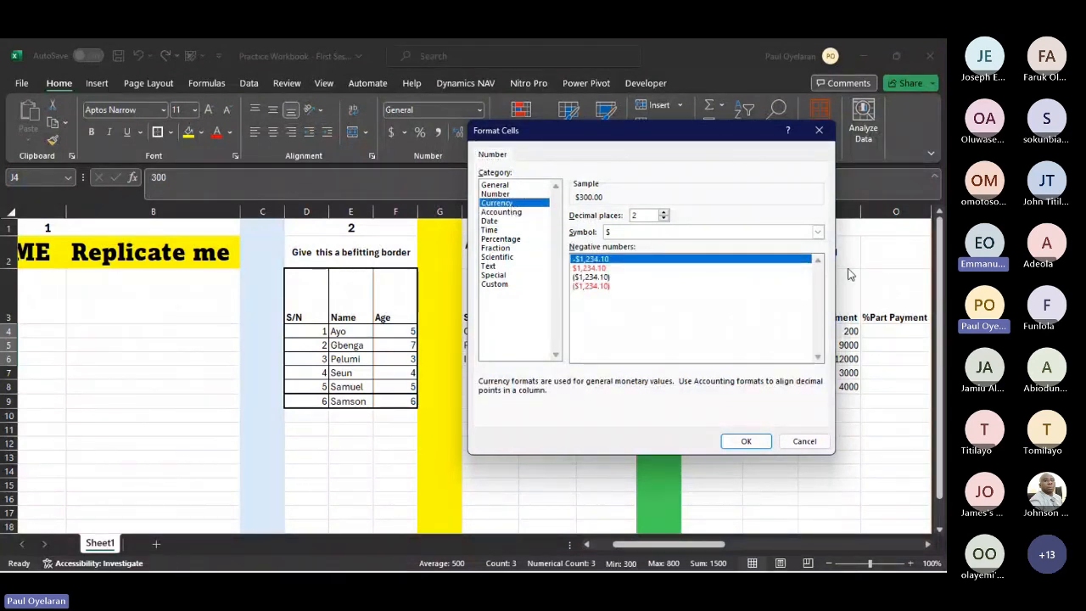
- Set the currency symbol to ₦ Fulah (Nigeria) and apply the format to the costs
left_click(817, 232)
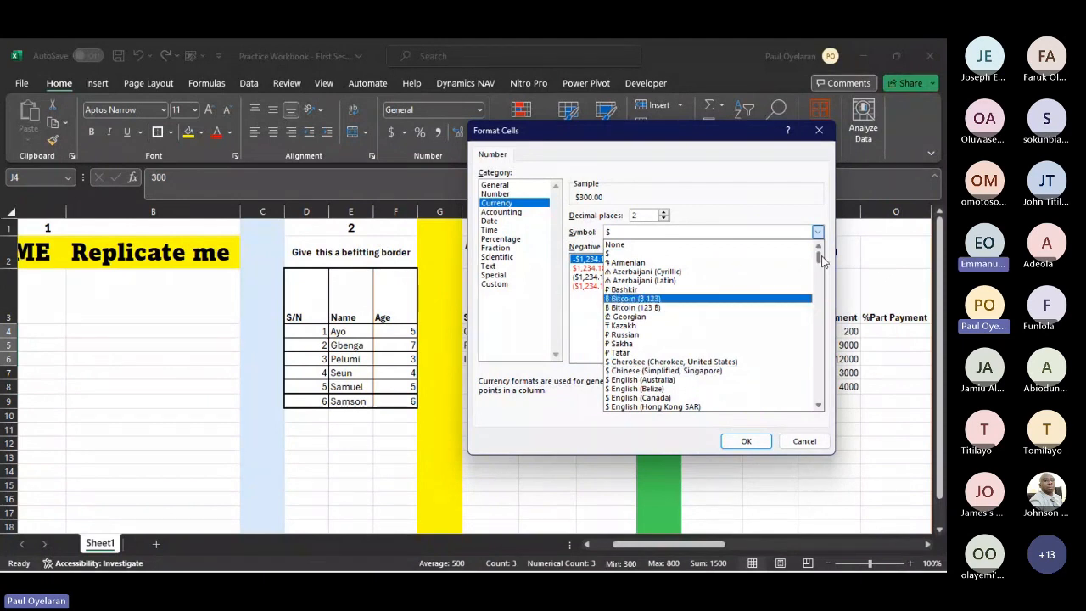
left_click_drag(820, 261, 820, 280)
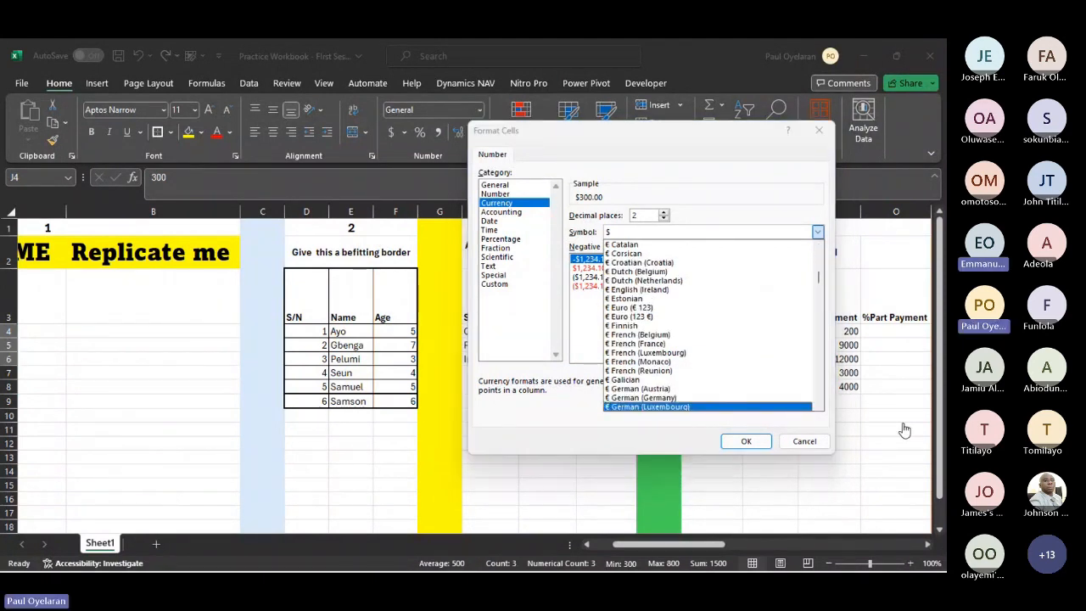
left_click(820, 364)
left_click(817, 233)
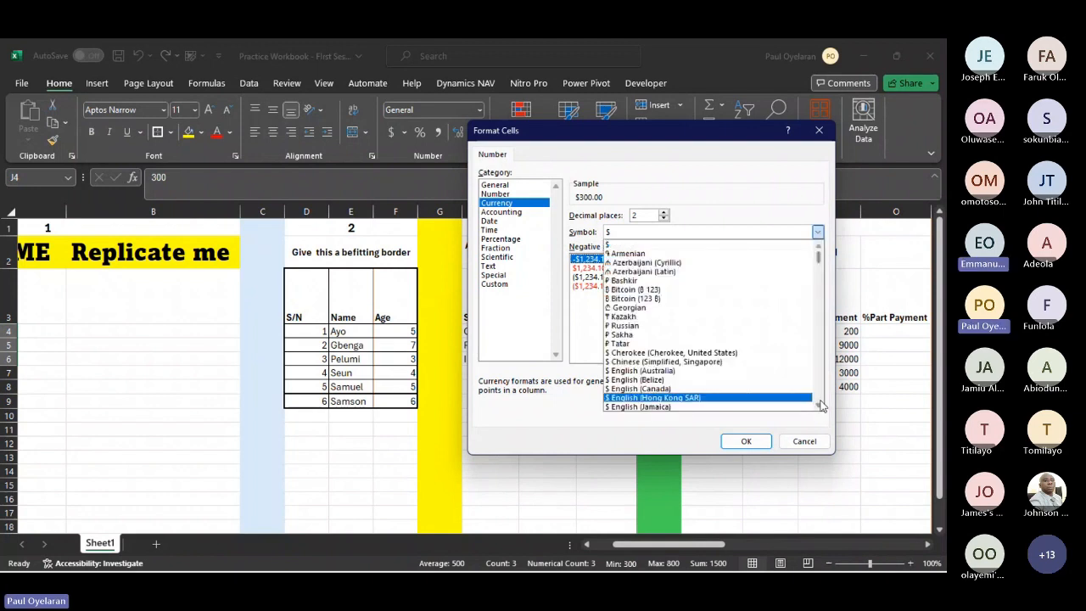
scroll(820, 407, "down", 1)
scroll(821, 409, "down", 1)
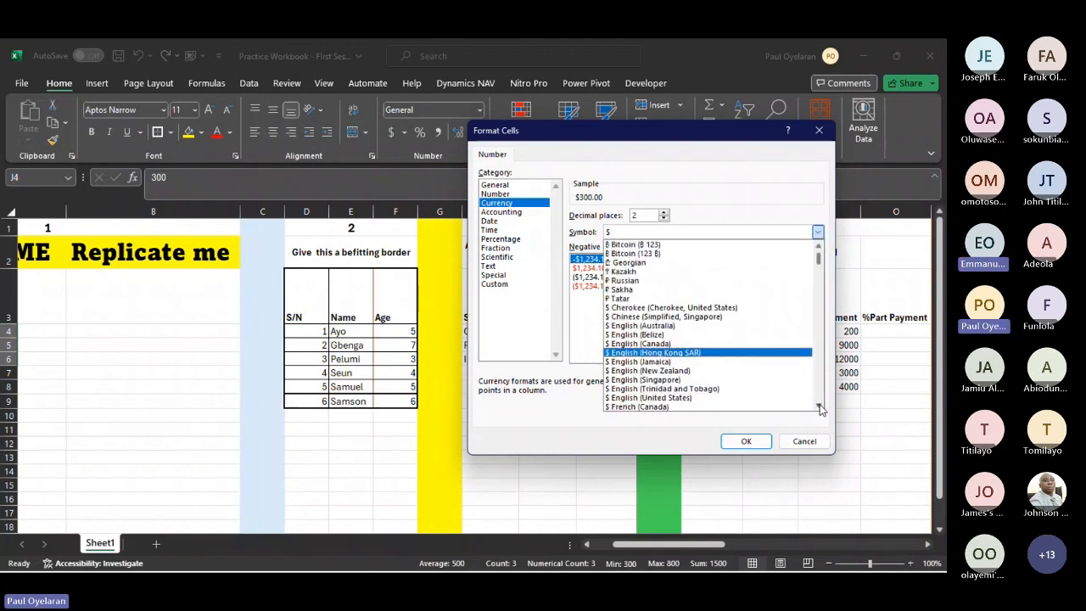
scroll(821, 409, "down", 1)
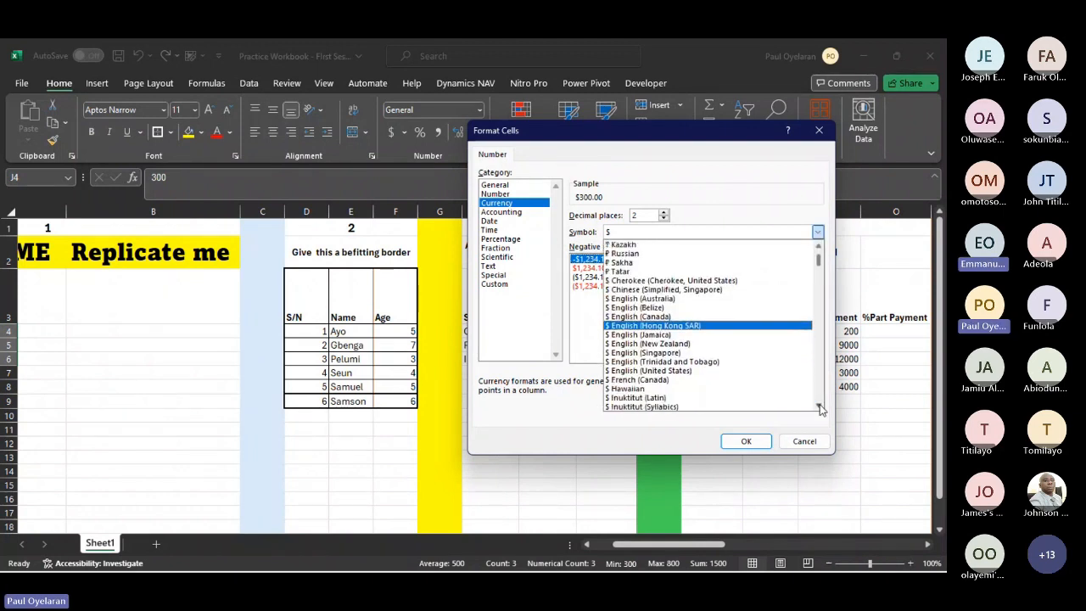
scroll(820, 409, "down", 8)
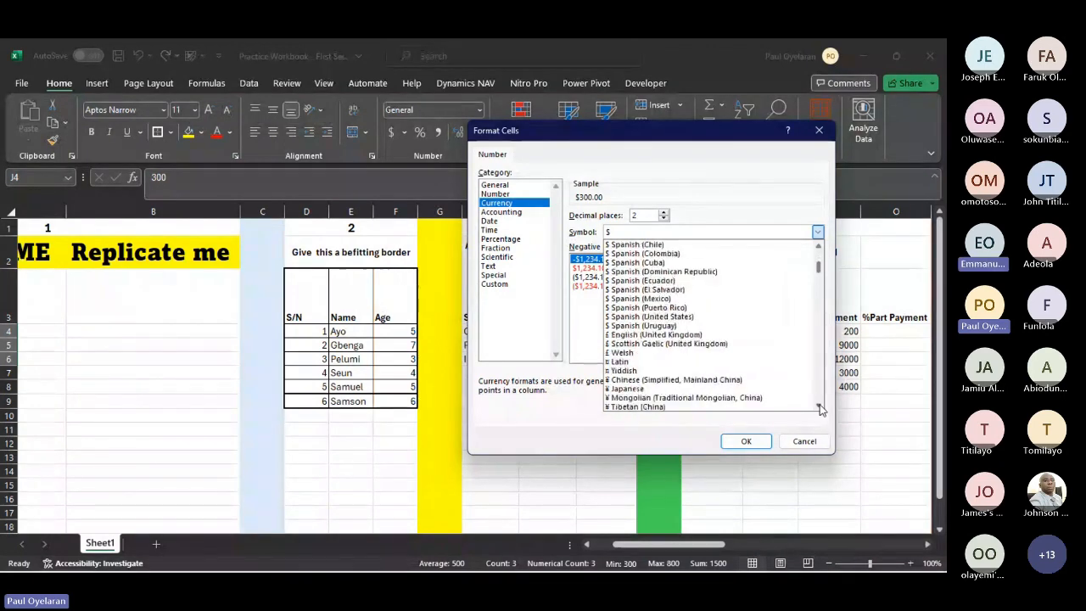
scroll(820, 409, "down", 3)
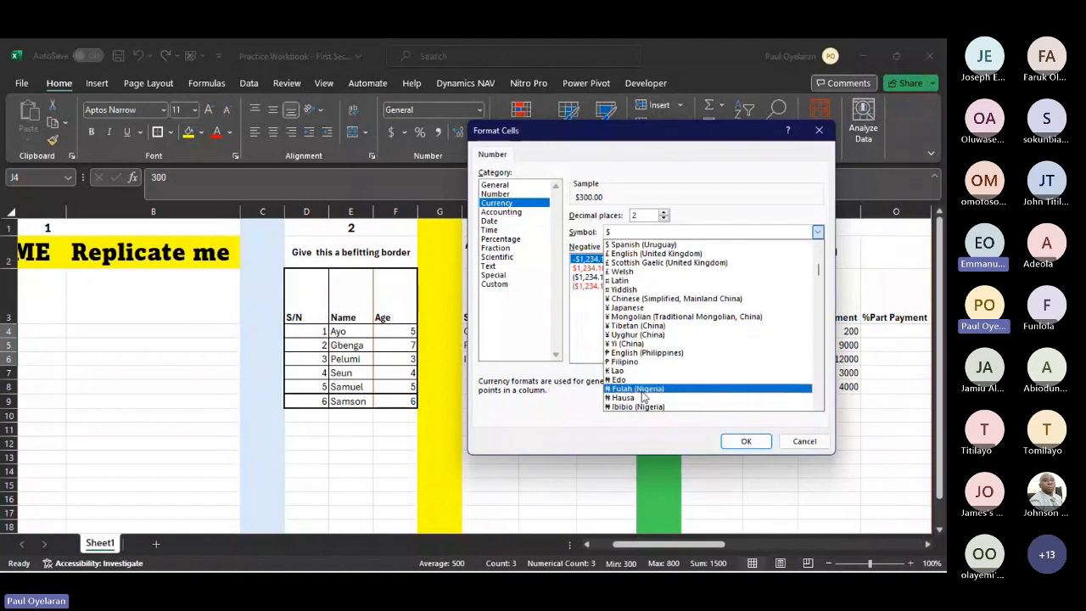
left_click(633, 389)
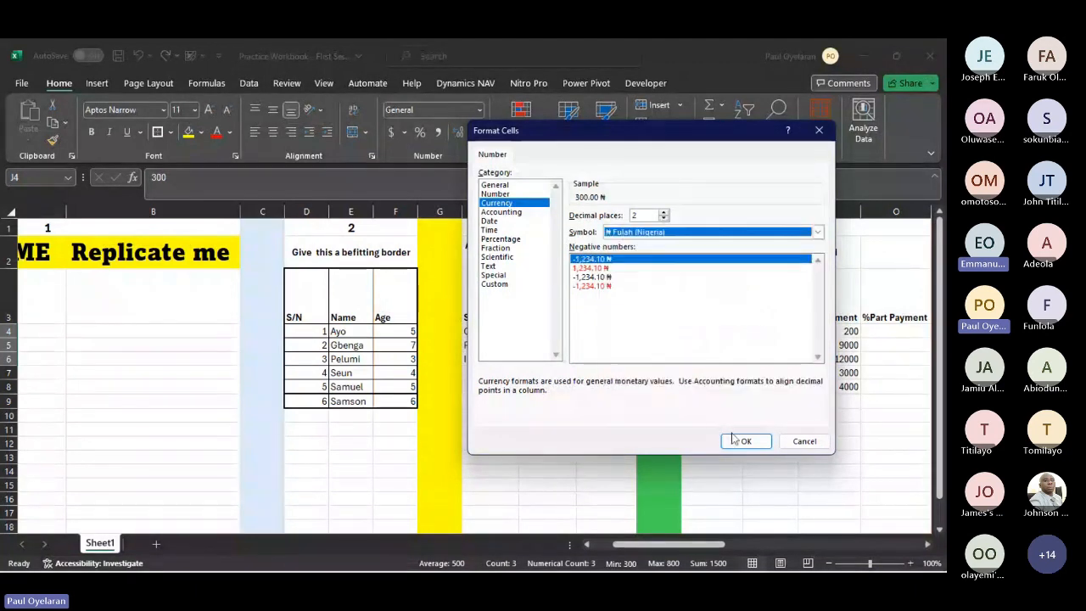
left_click(735, 437)
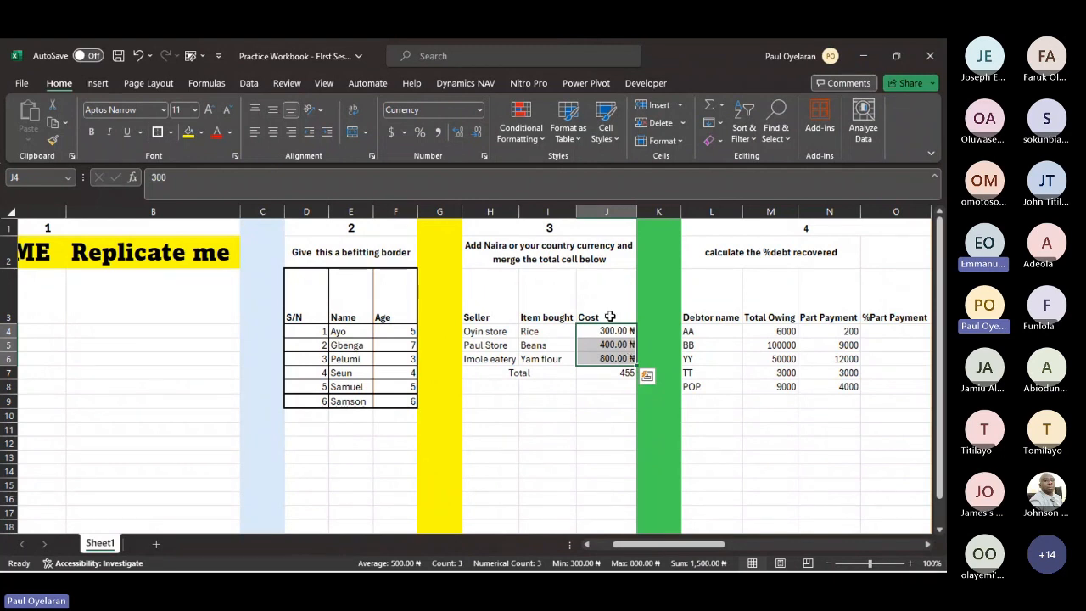
- Reduce the costs in J4:J6 to zero decimal places and switch them to the dollar Accounting format
left_click(475, 134)
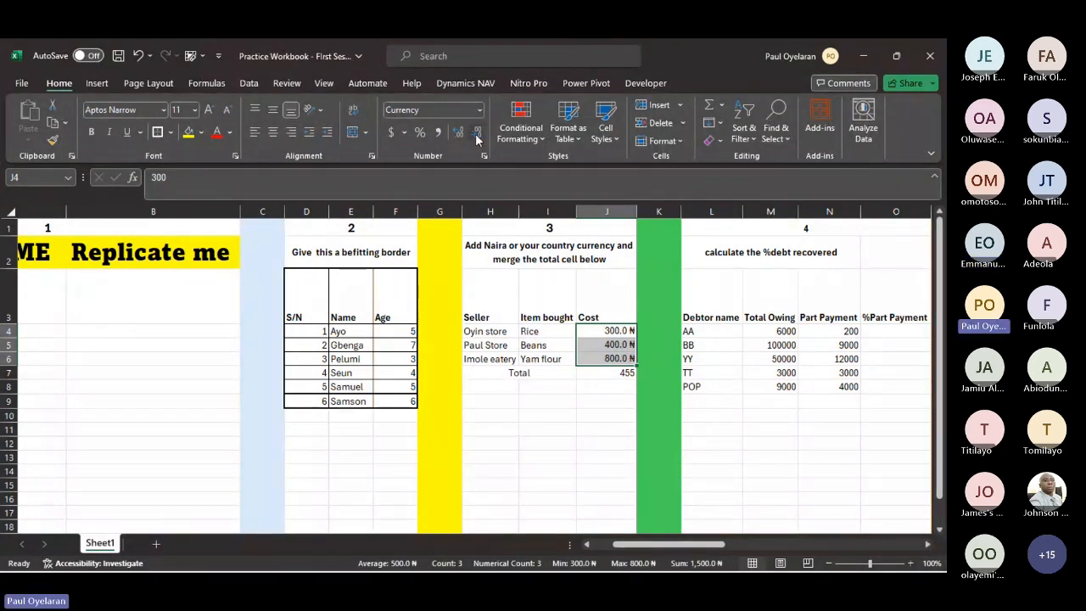
left_click(475, 133)
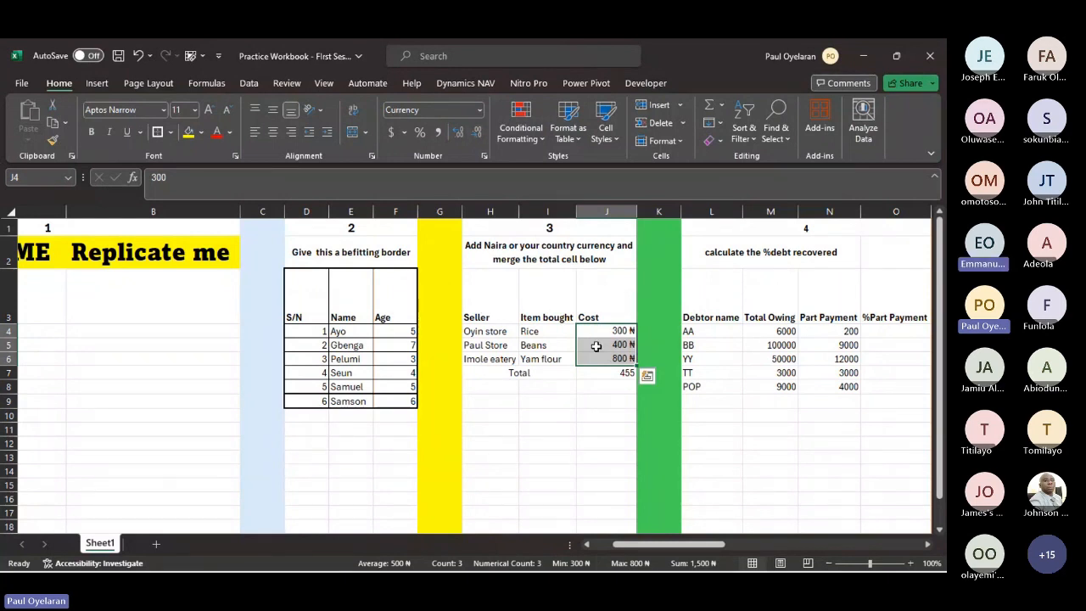
left_click(392, 132)
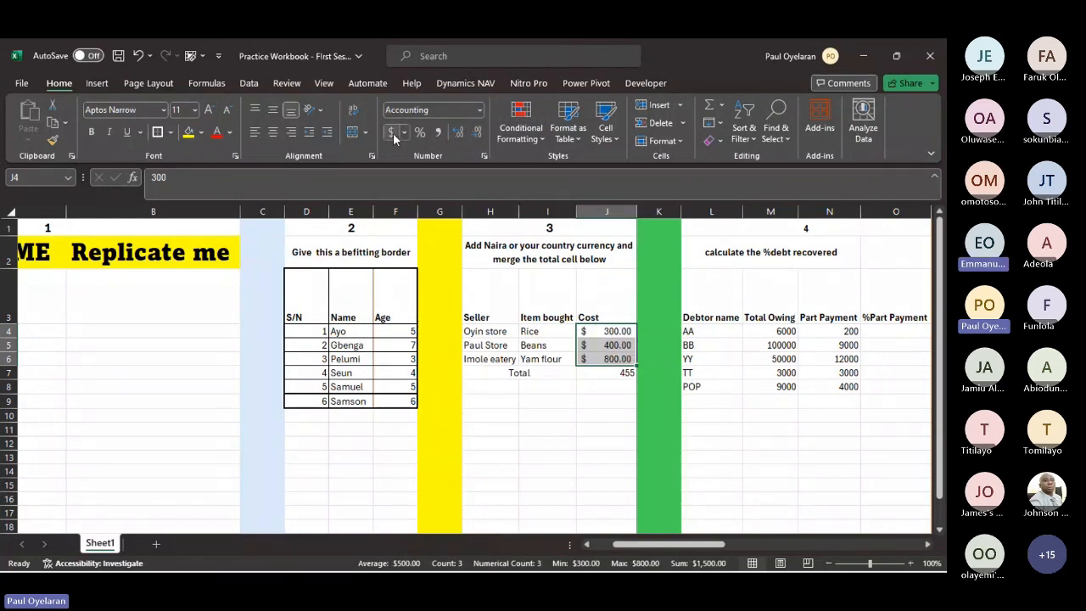
- Format the costs in J4:J6 as Currency with the ₦ Edo symbol and zero decimal places
left_click(404, 131)
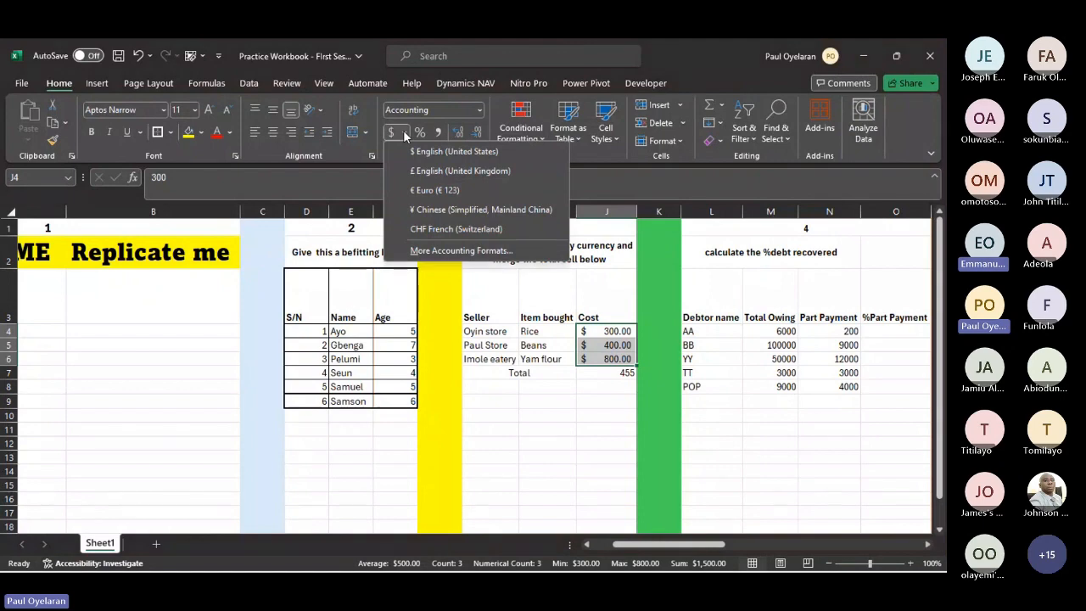
left_click(446, 251)
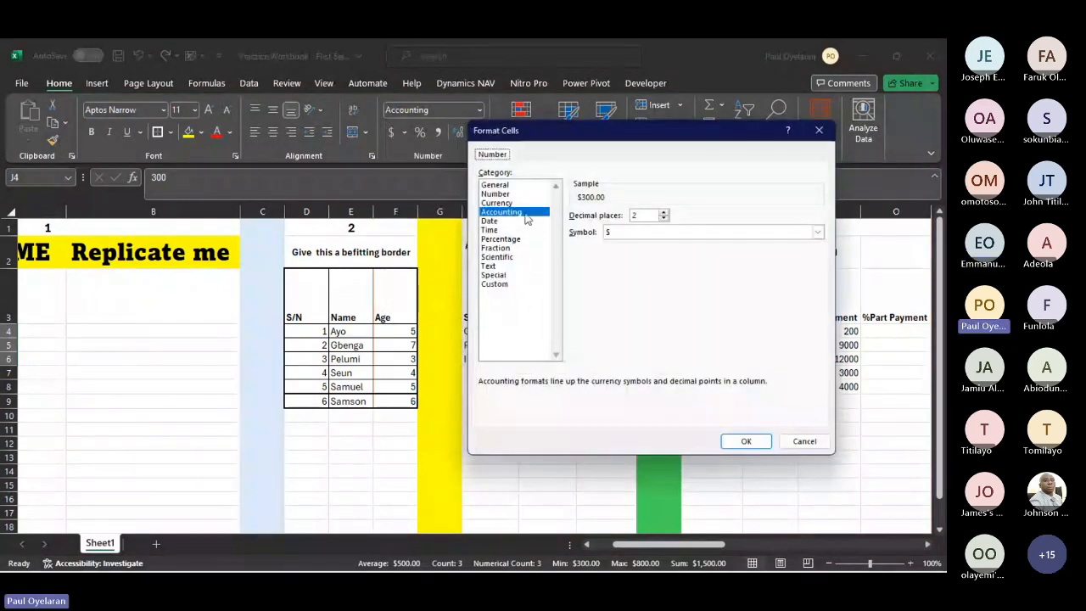
left_click(497, 203)
left_click(817, 232)
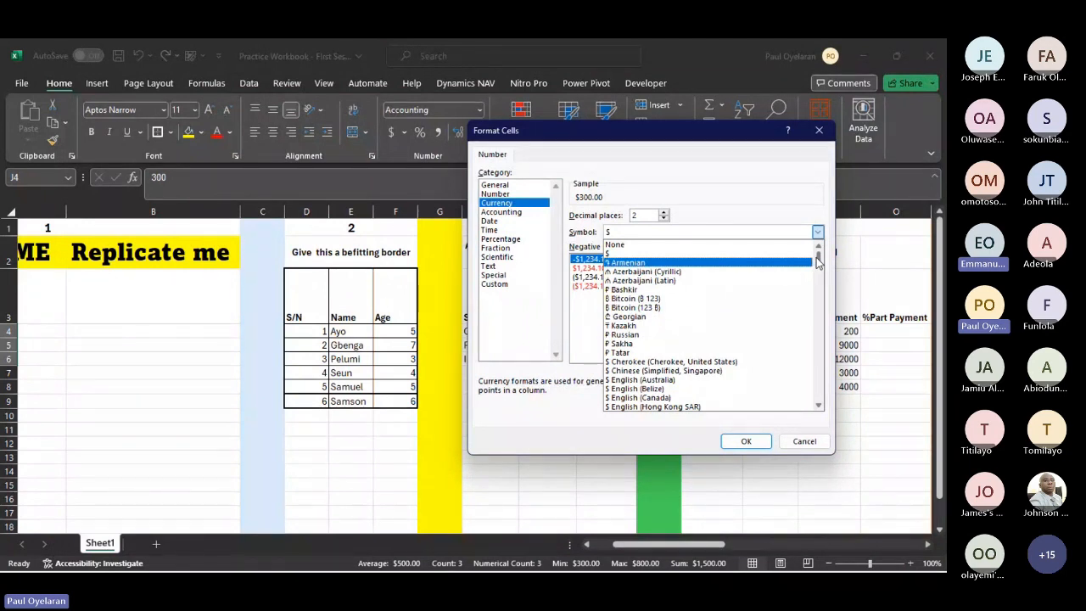
left_click_drag(817, 262, 821, 274)
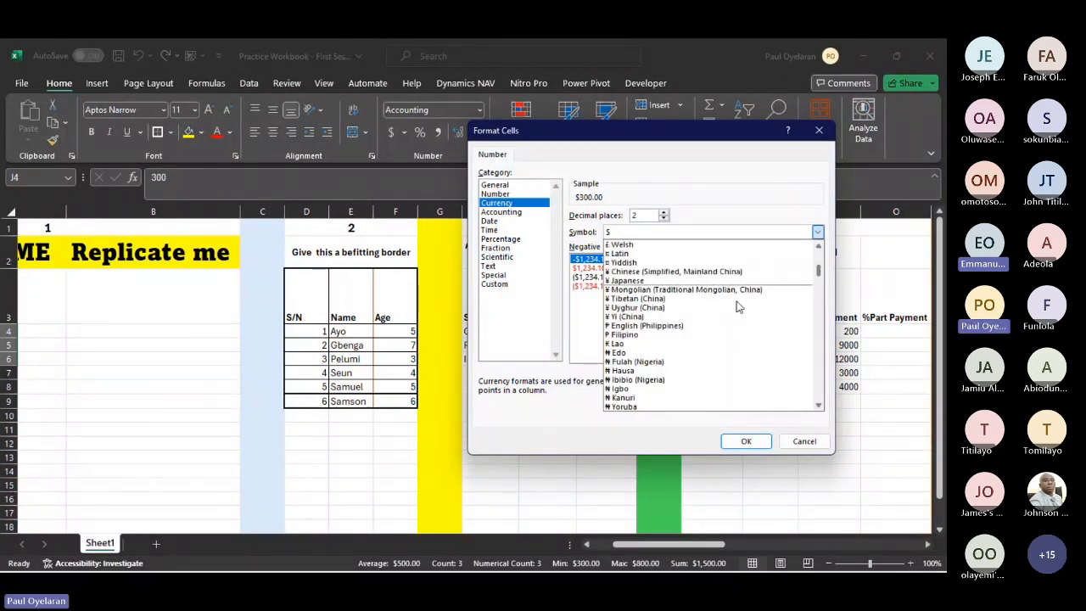
left_click(644, 352)
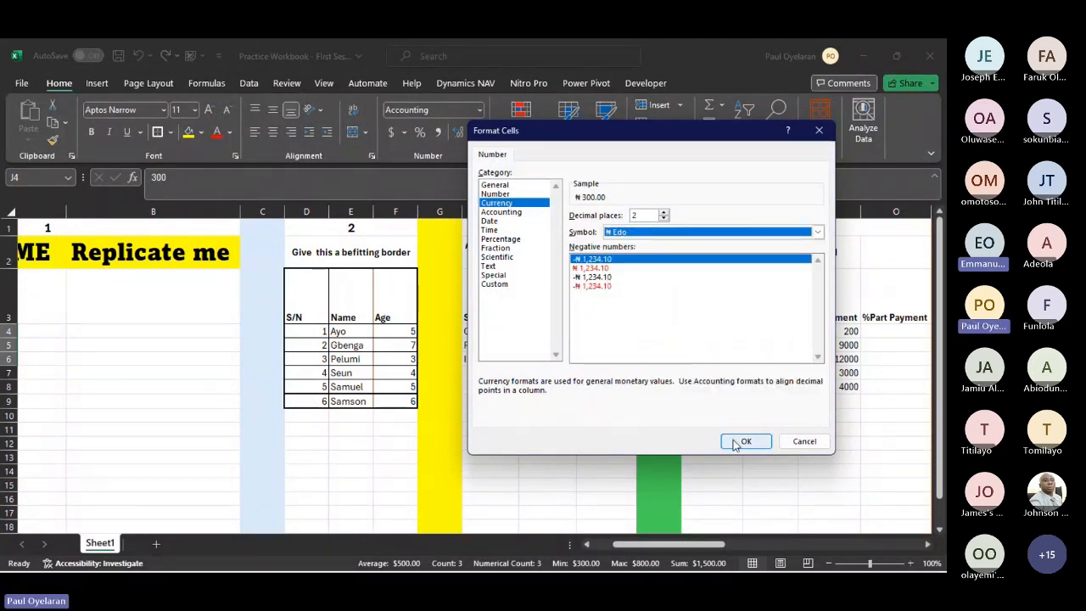
left_click(738, 442)
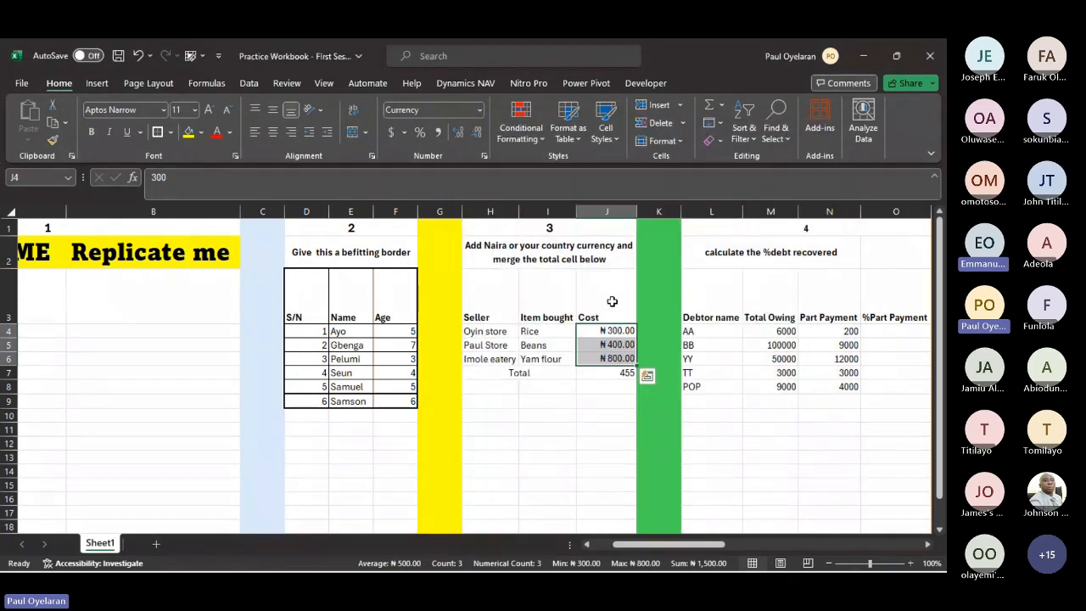
left_click(477, 133)
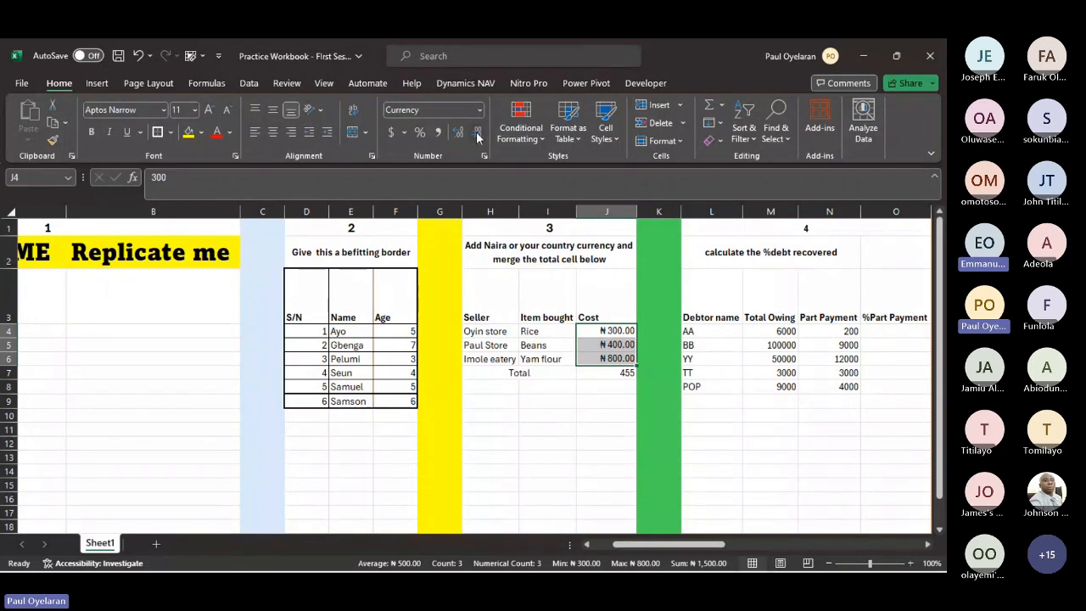
left_click(476, 133)
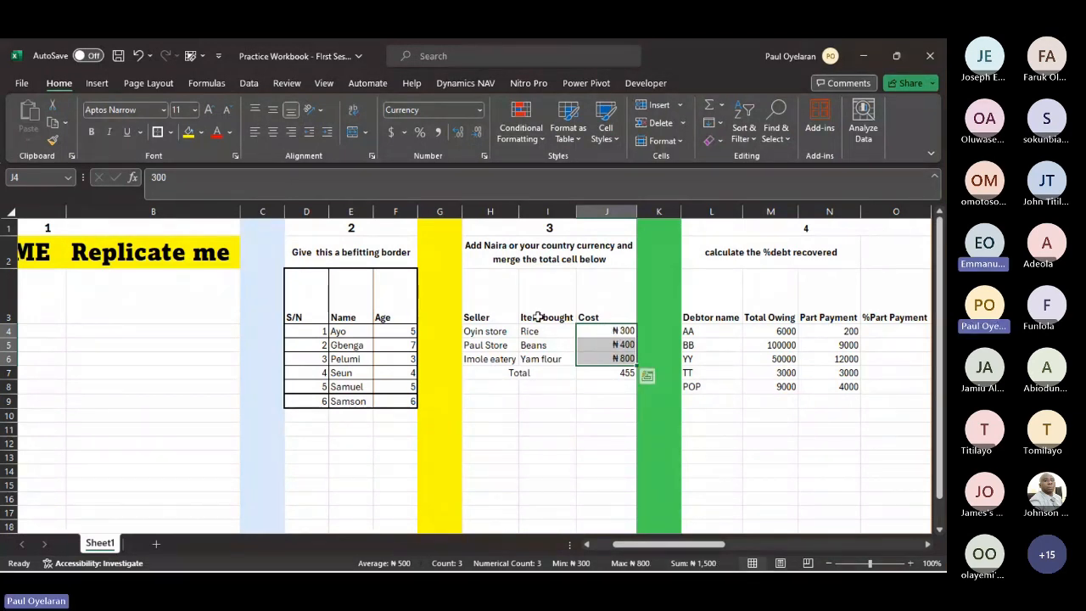
- Apply All Borders and Thick Outside Borders to the seller cost table in H3:J7
left_click(552, 358)
left_click(500, 373)
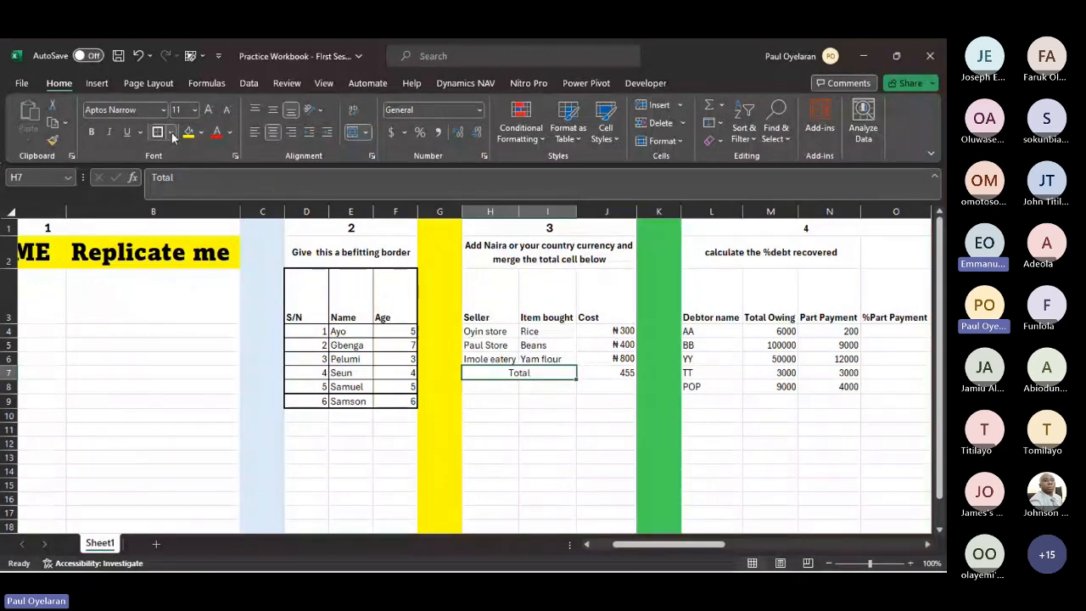
left_click_drag(484, 305, 624, 374)
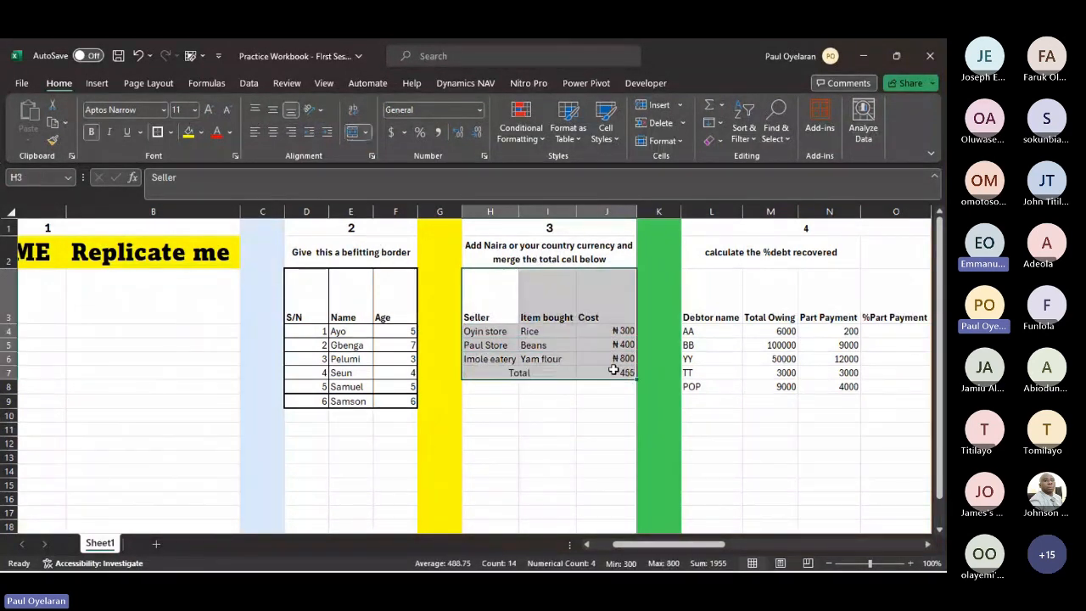
left_click(172, 132)
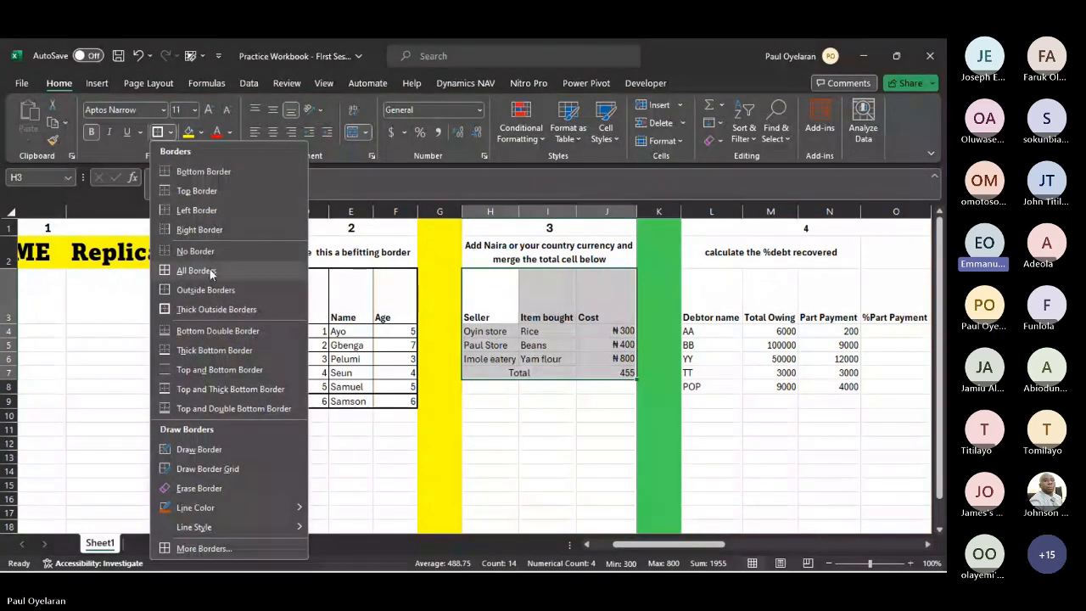
left_click(210, 269)
left_click(171, 133)
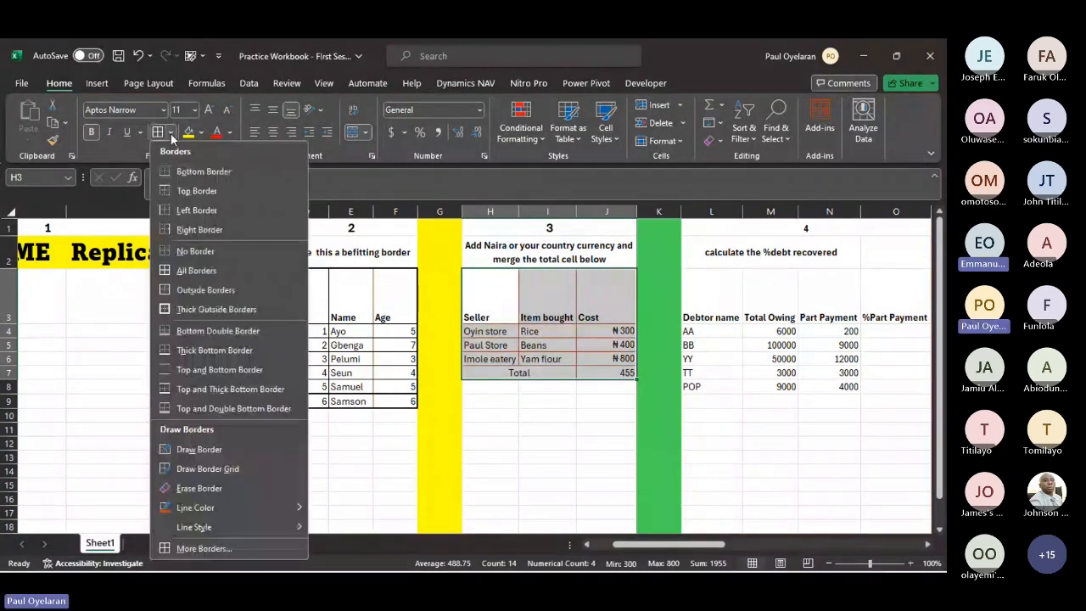
left_click(183, 308)
left_click(545, 429)
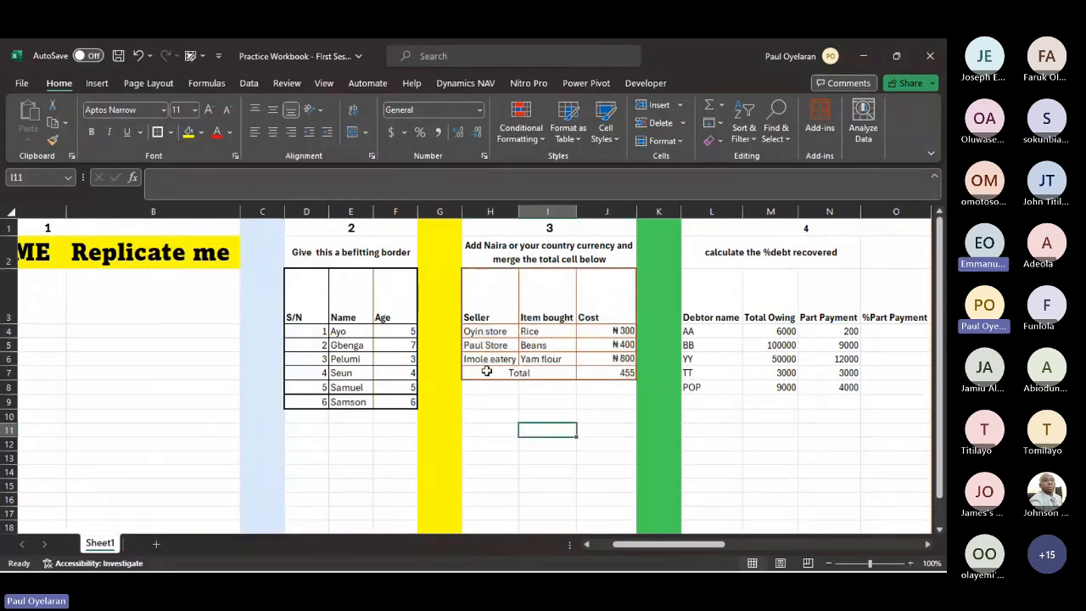
- Make the Total label and its amount in row 7 of the cost table bold
left_click_drag(486, 370, 606, 373)
left_click(92, 132)
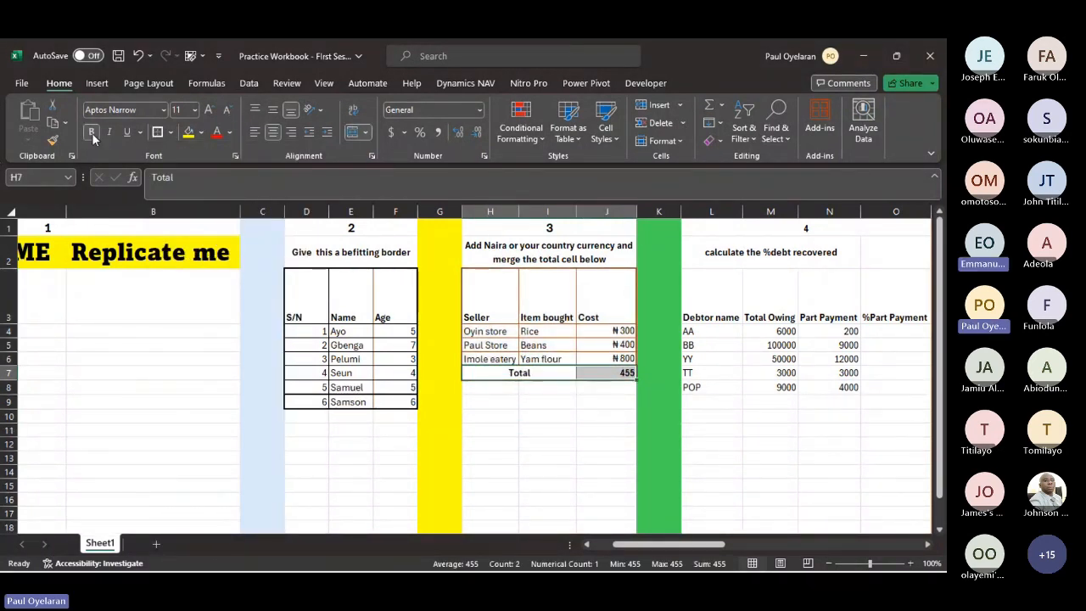
left_click(547, 430)
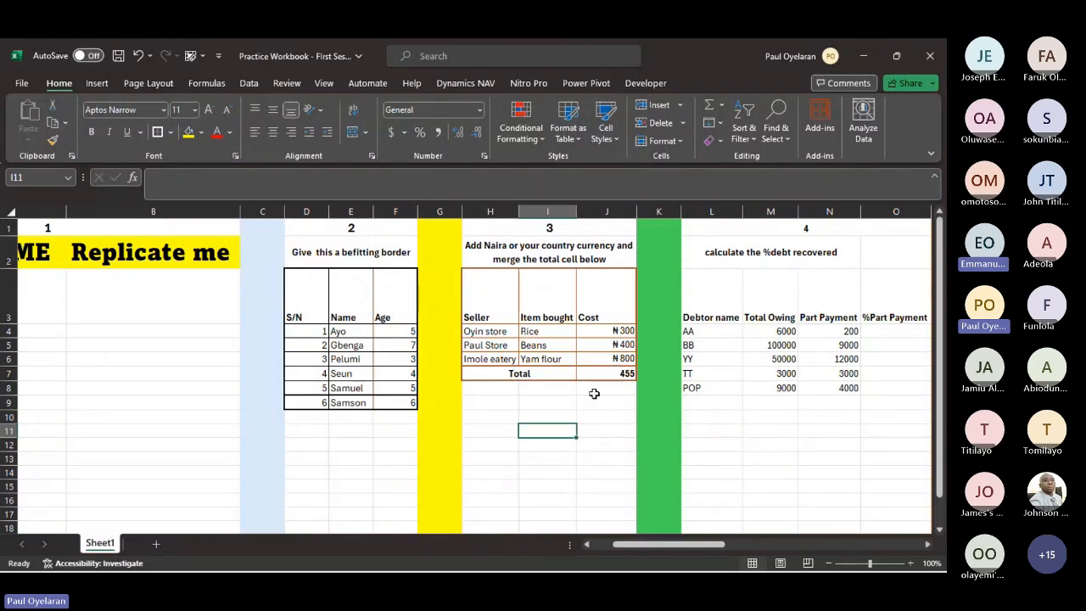
- Calculate debtor AA's %Part Payment in O4 with the formula =N4/M4 and format it as a percentage
scroll(594, 394, "right", 5)
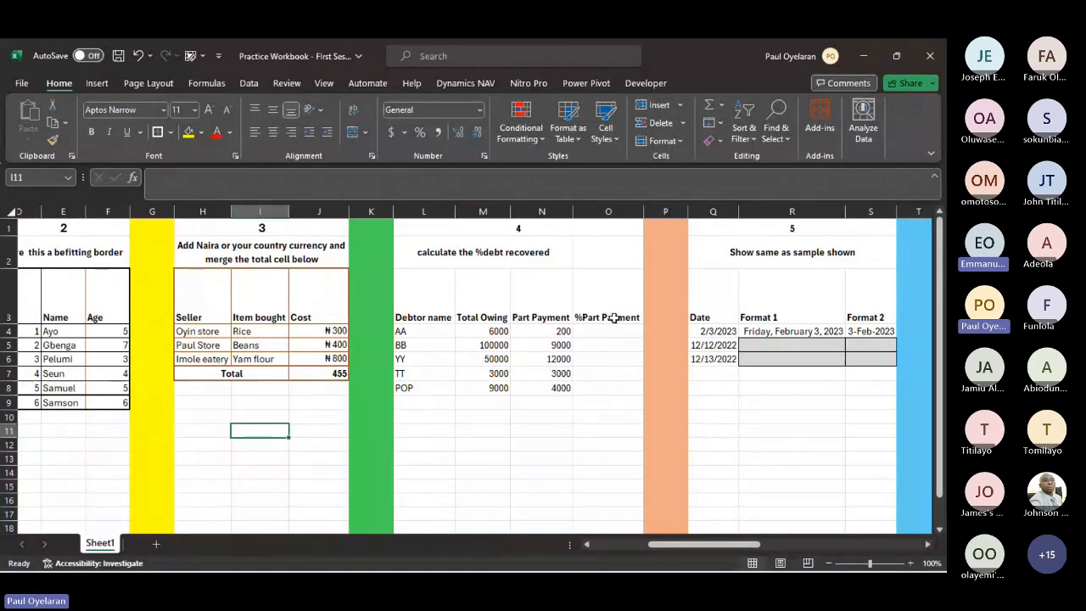
left_click(601, 329)
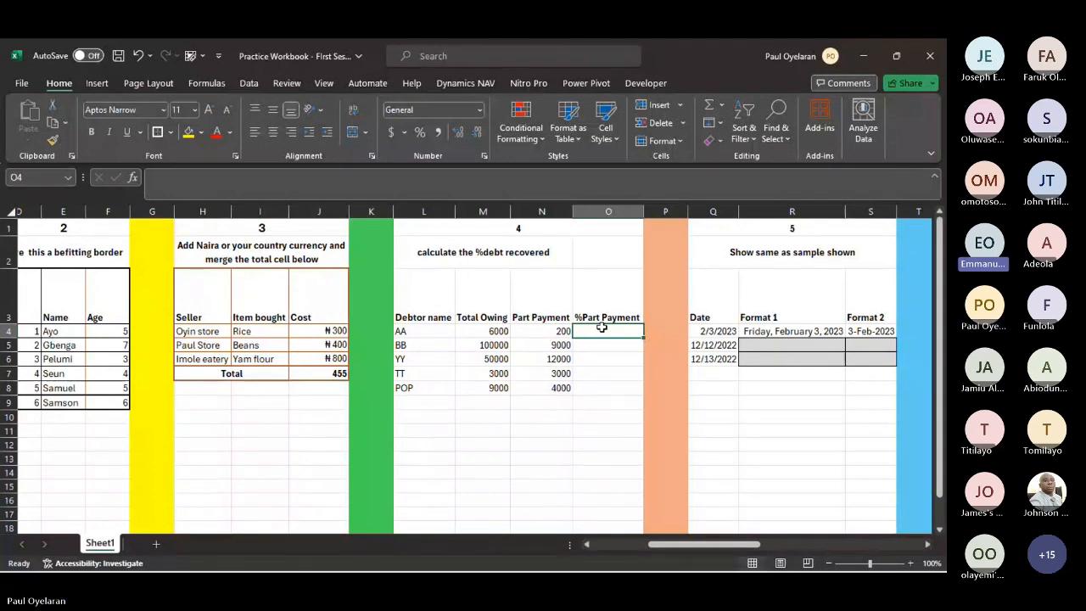
type("=")
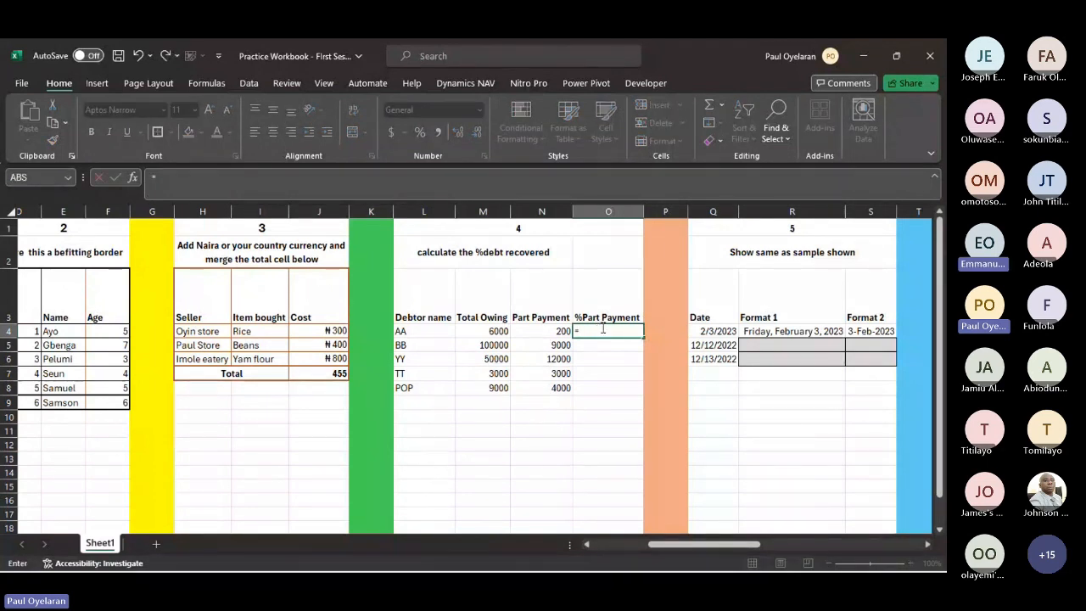
key("Escape")
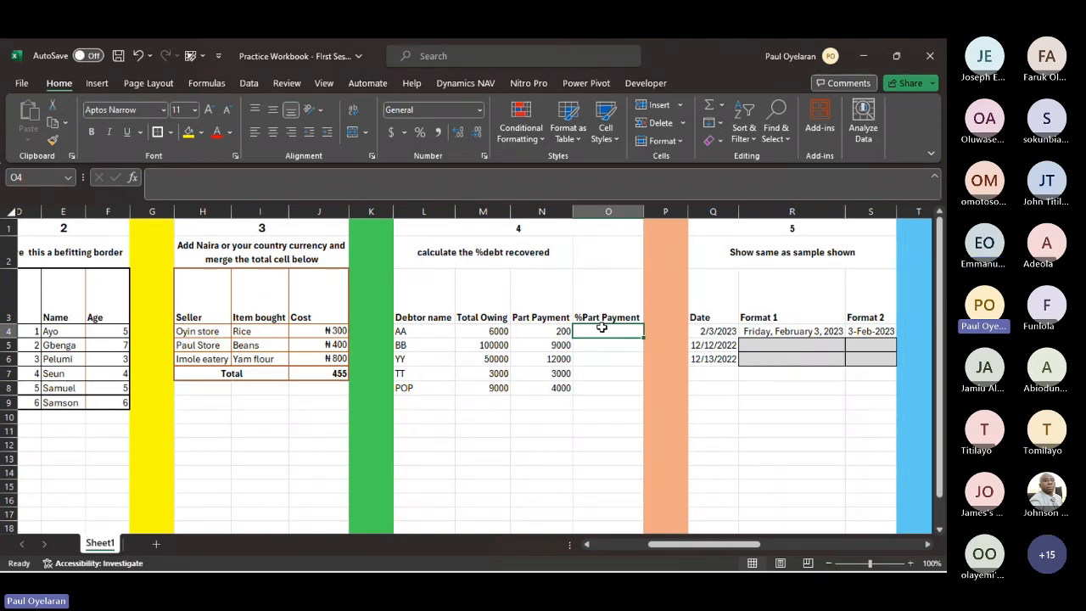
type("=")
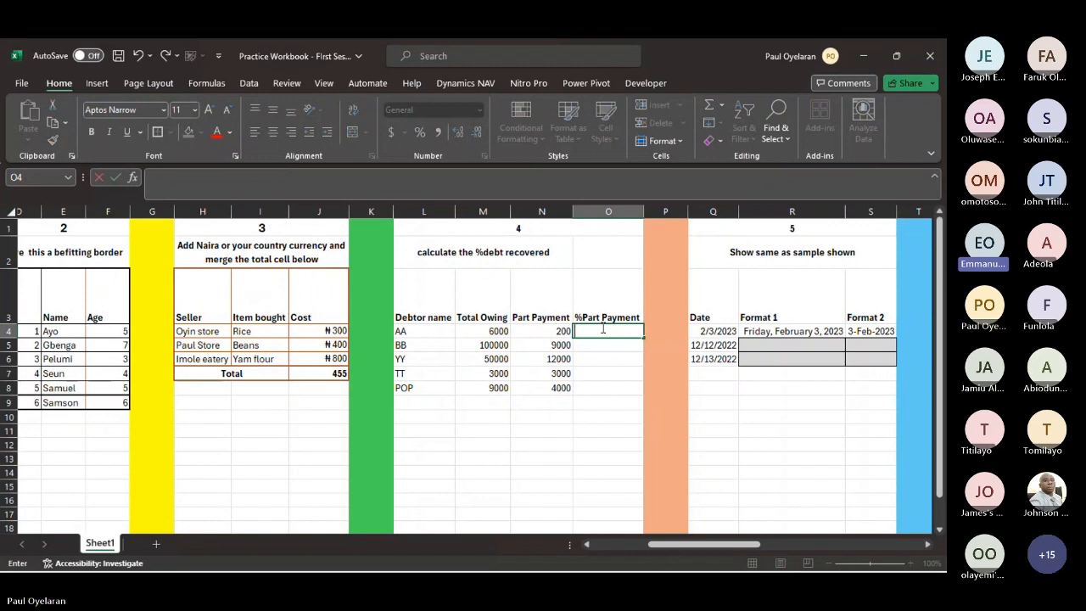
left_click(547, 331)
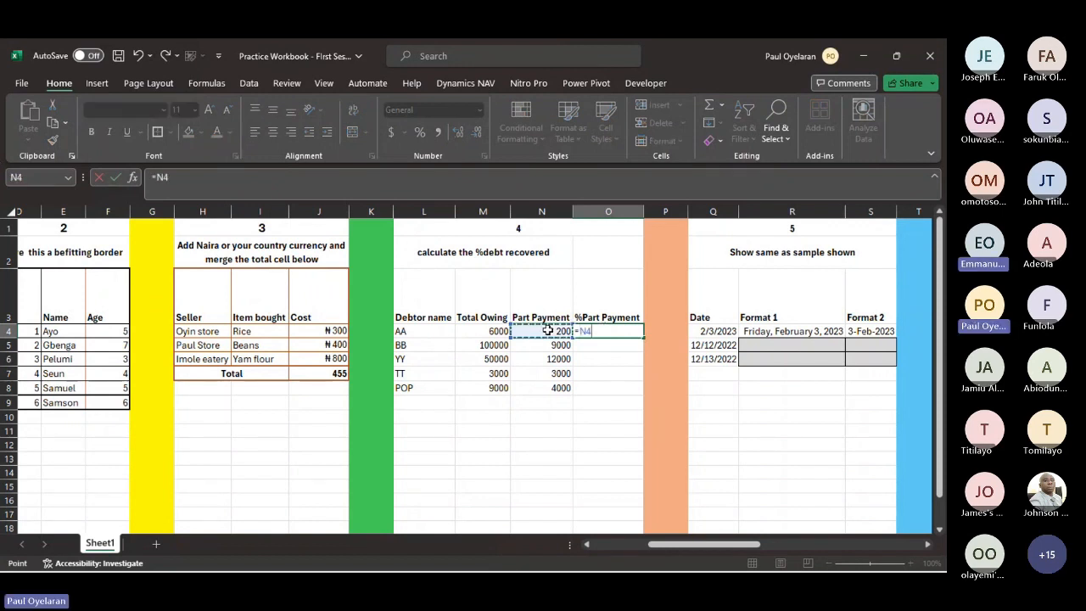
type("/")
left_click(498, 330)
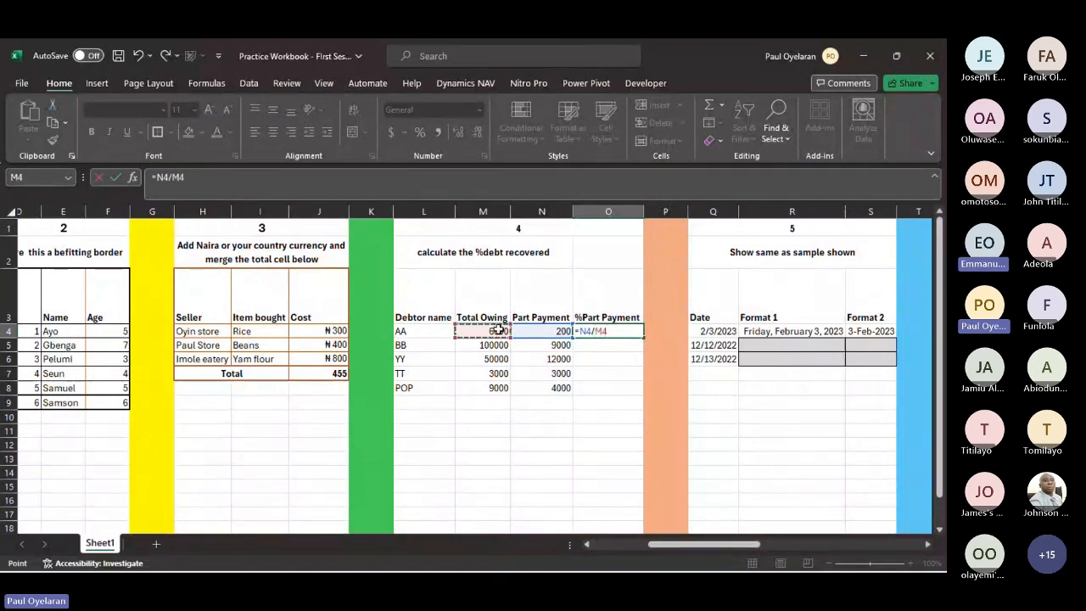
key("Return")
key("Up")
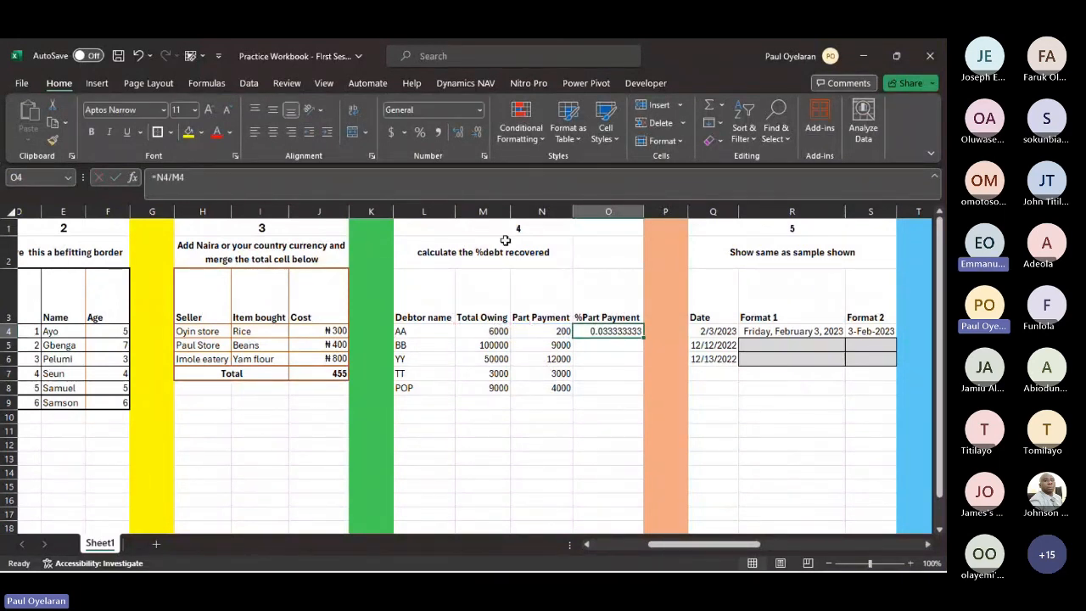
left_click(420, 134)
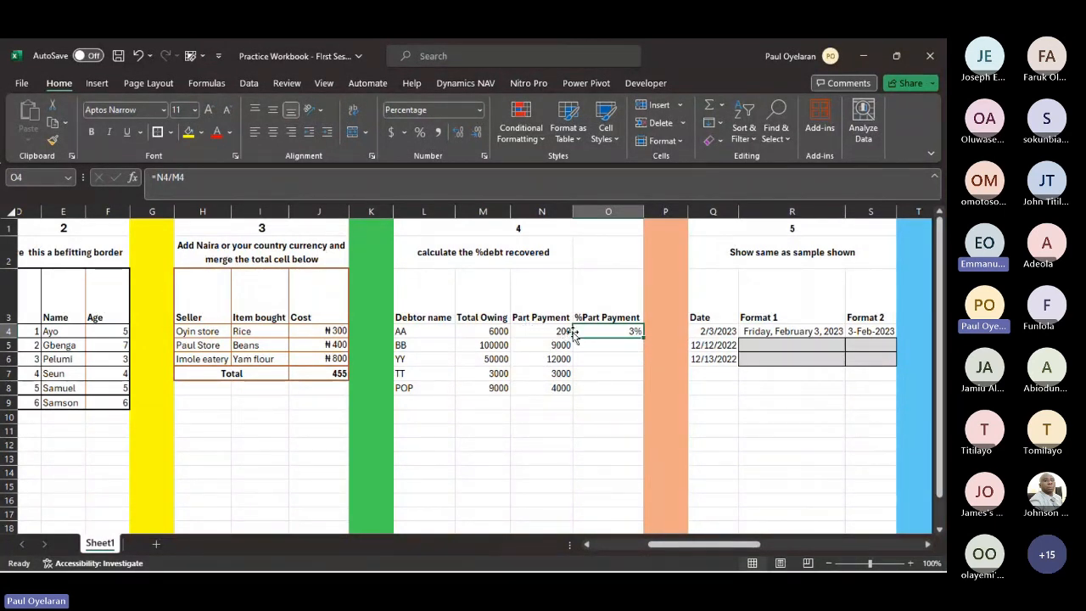
- Enter the formula =1-O4 in cell O5 to work out the unpaid share of AA's debt
left_click(625, 344)
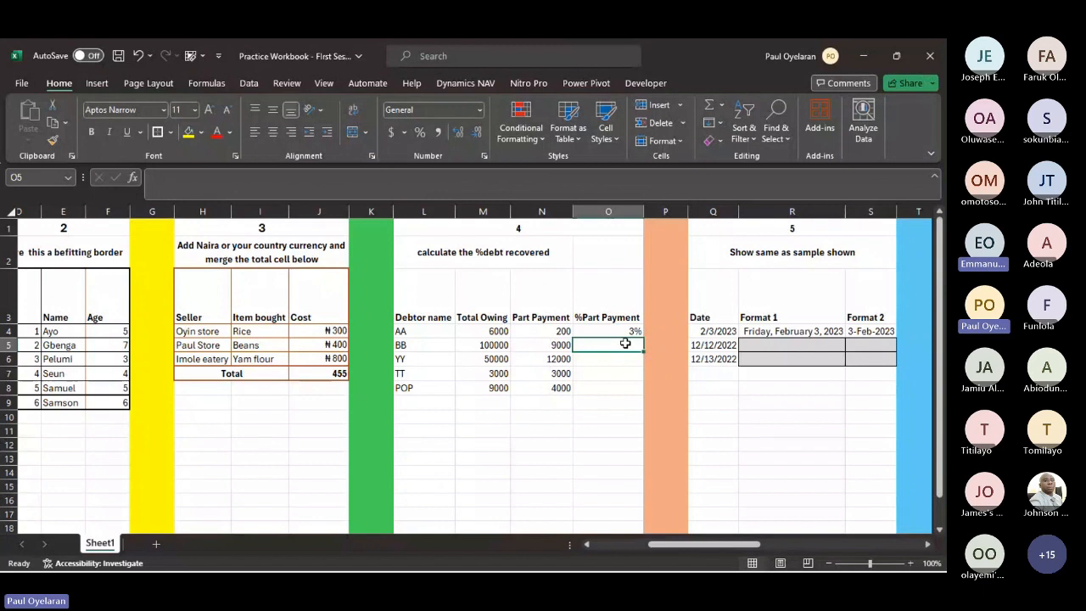
type("=")
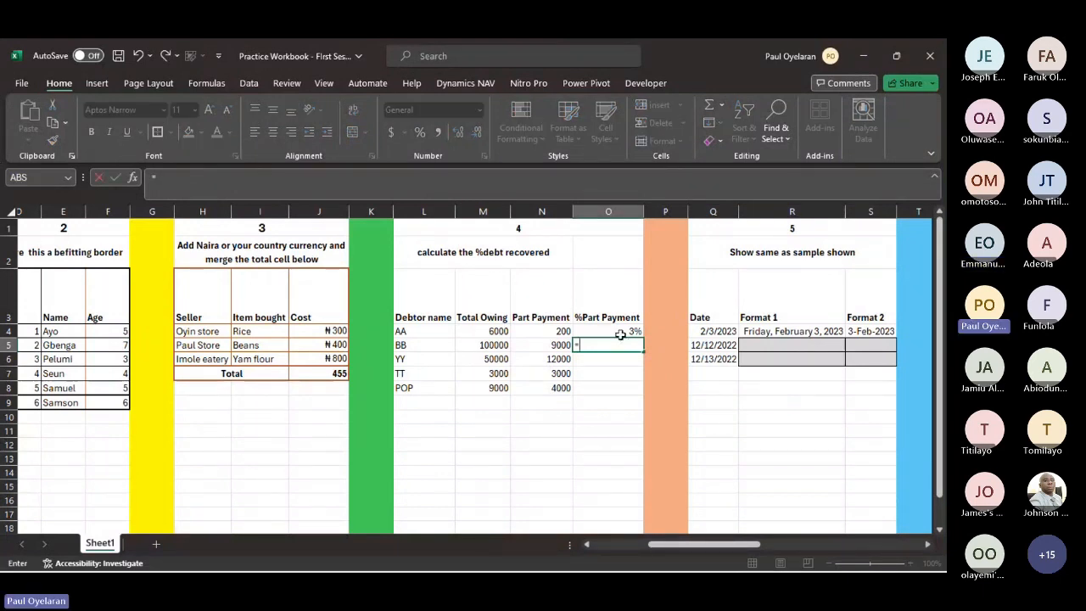
type("1-")
left_click(620, 333)
key("Return")
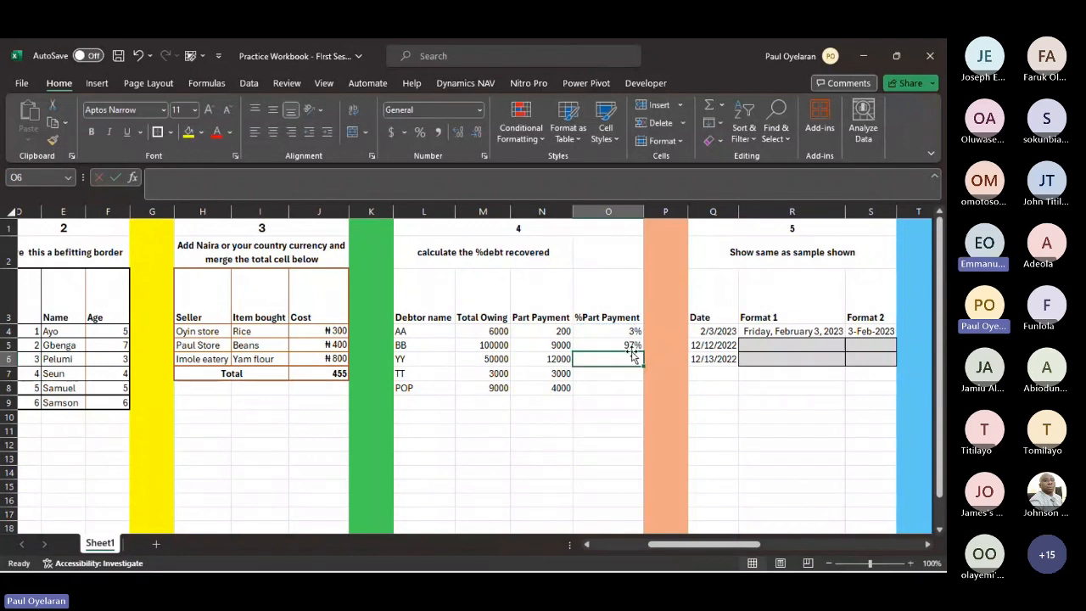
left_click(632, 345)
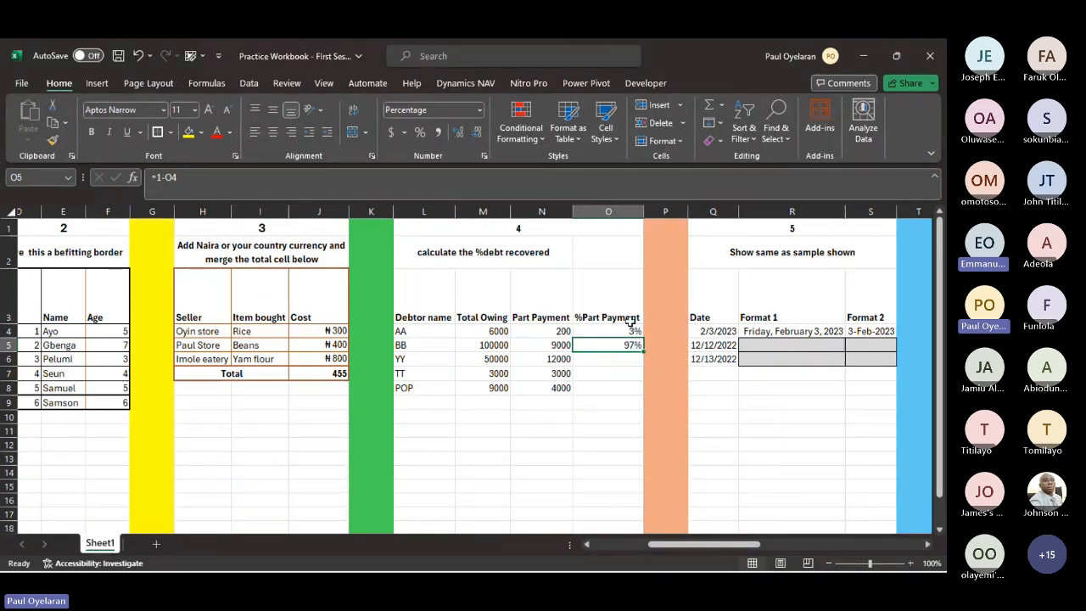
- Fill the %Part Payment formula from O4 down to O7 and review the amounts in debtor TT's row
left_click(635, 332)
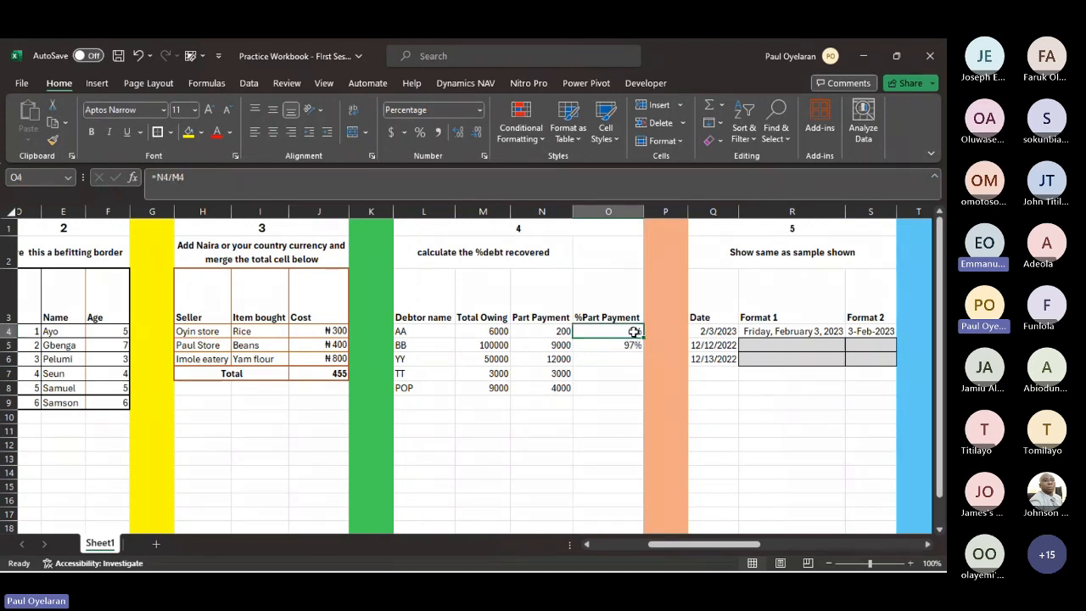
left_click_drag(641, 335, 635, 386)
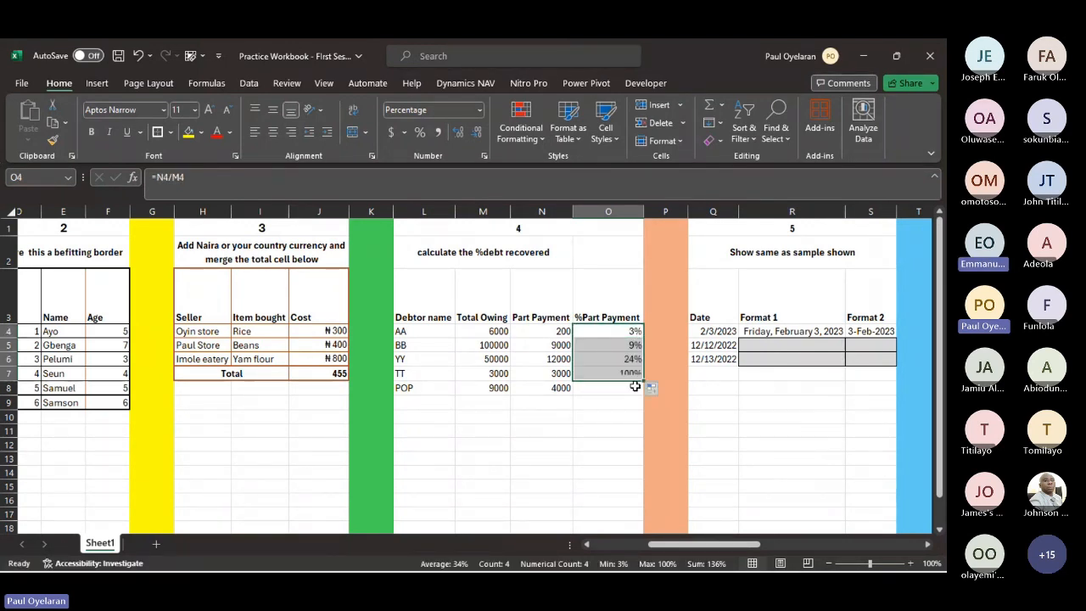
left_click(616, 376)
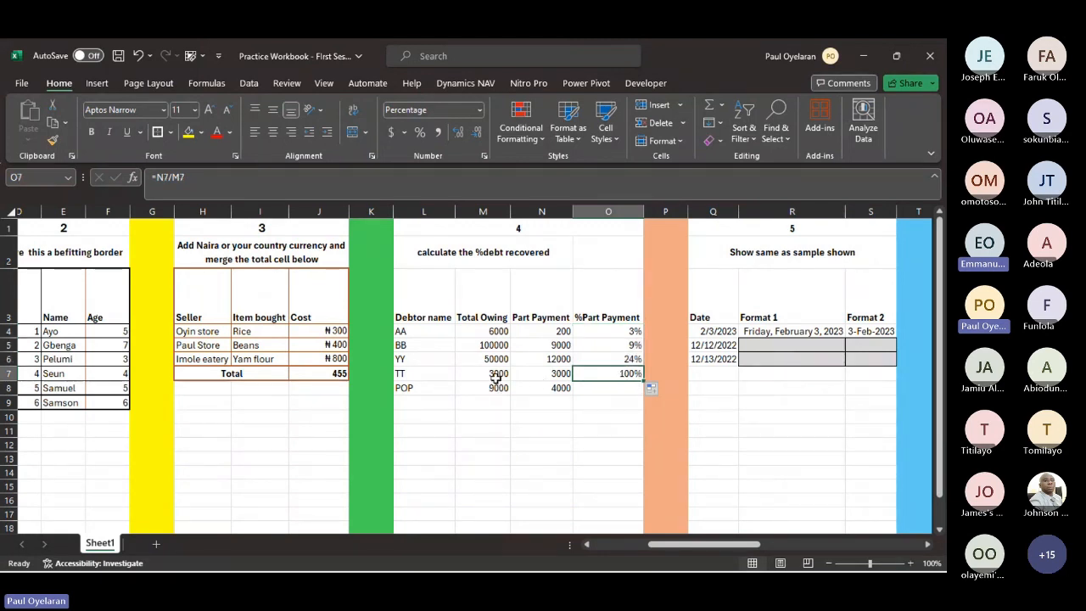
left_click_drag(497, 374, 552, 383)
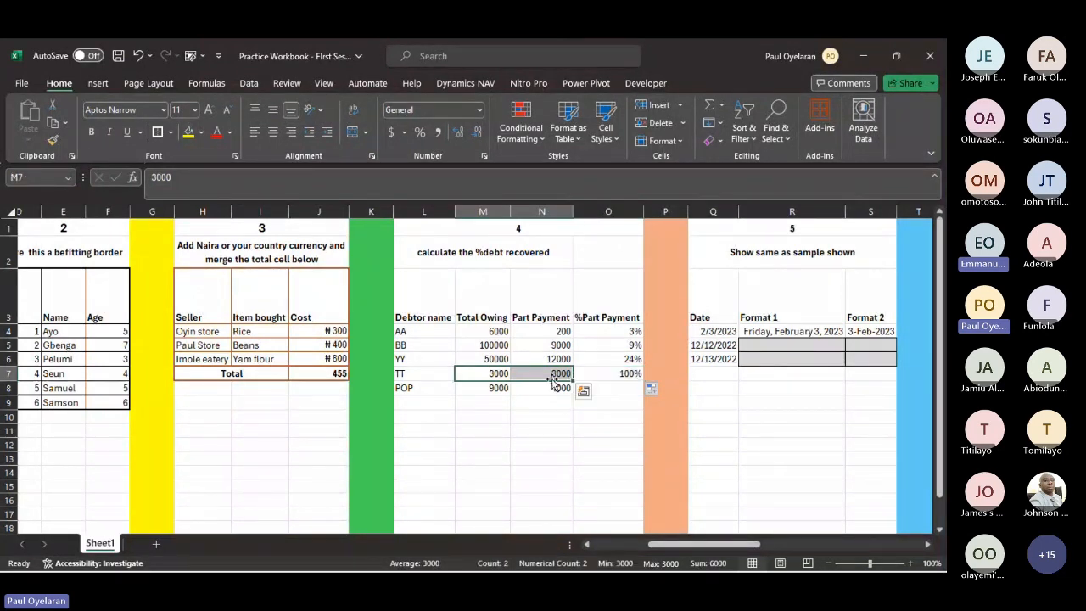
left_click(488, 374)
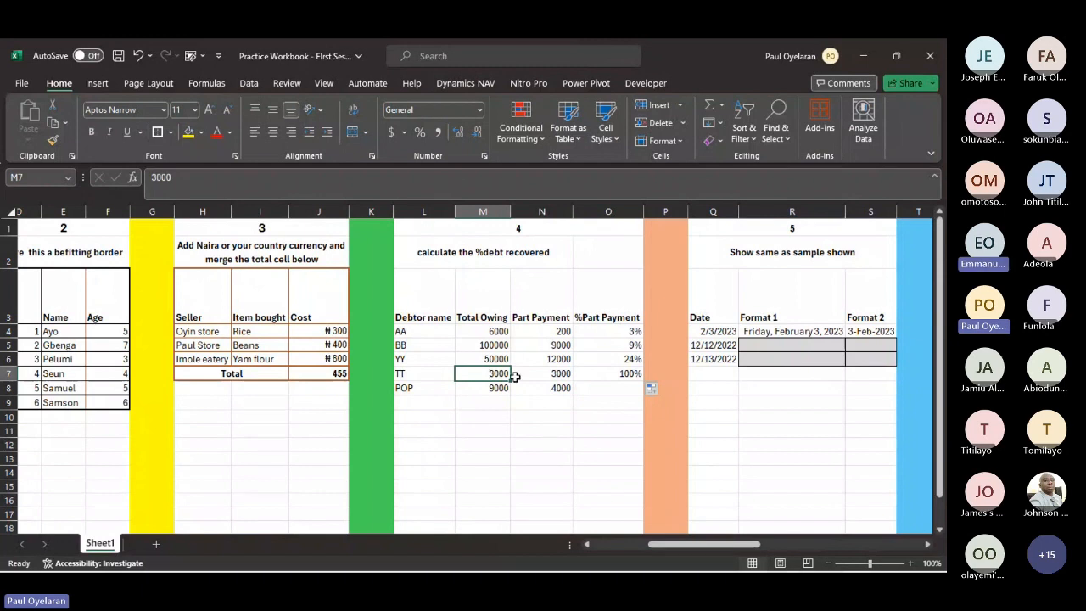
left_click(544, 375)
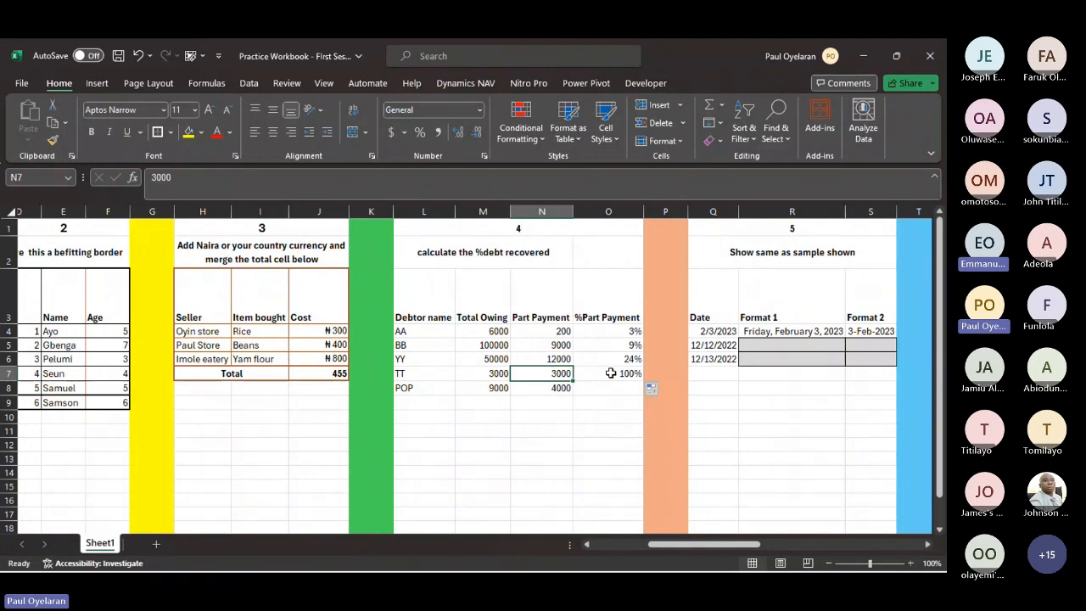
scroll(611, 374, "right", 3)
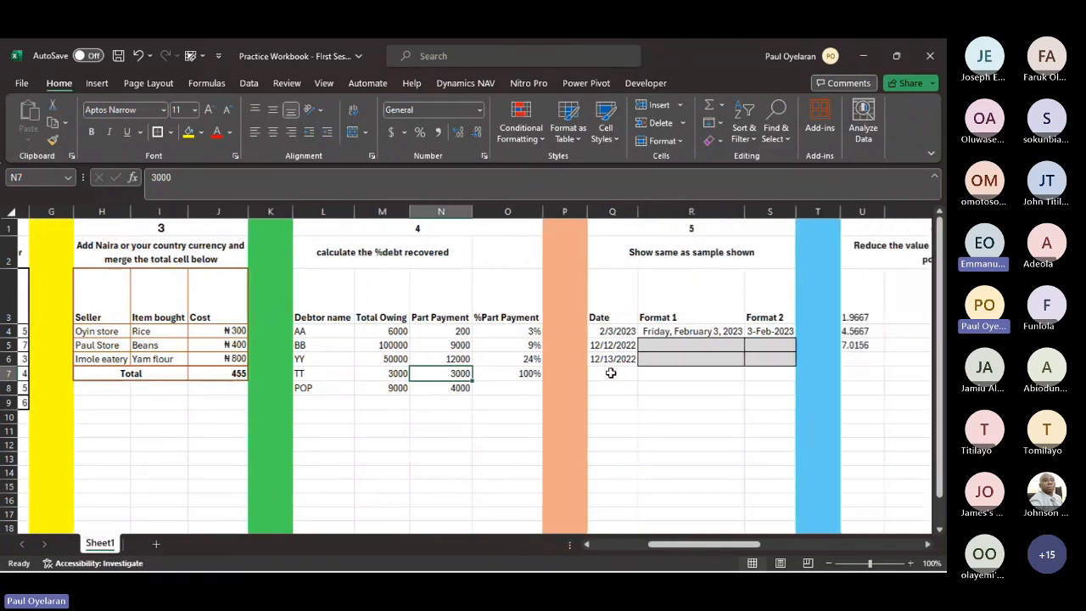
- Copy the date 12/12/2022 from Q5 into the Format 1 cell R5
left_click(640, 341)
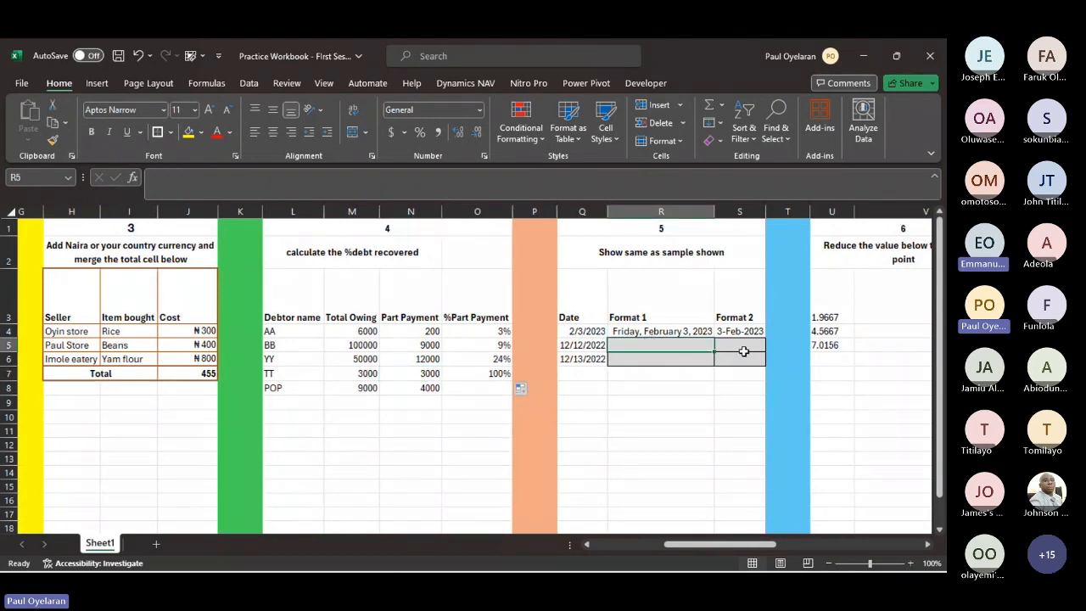
left_click(636, 330)
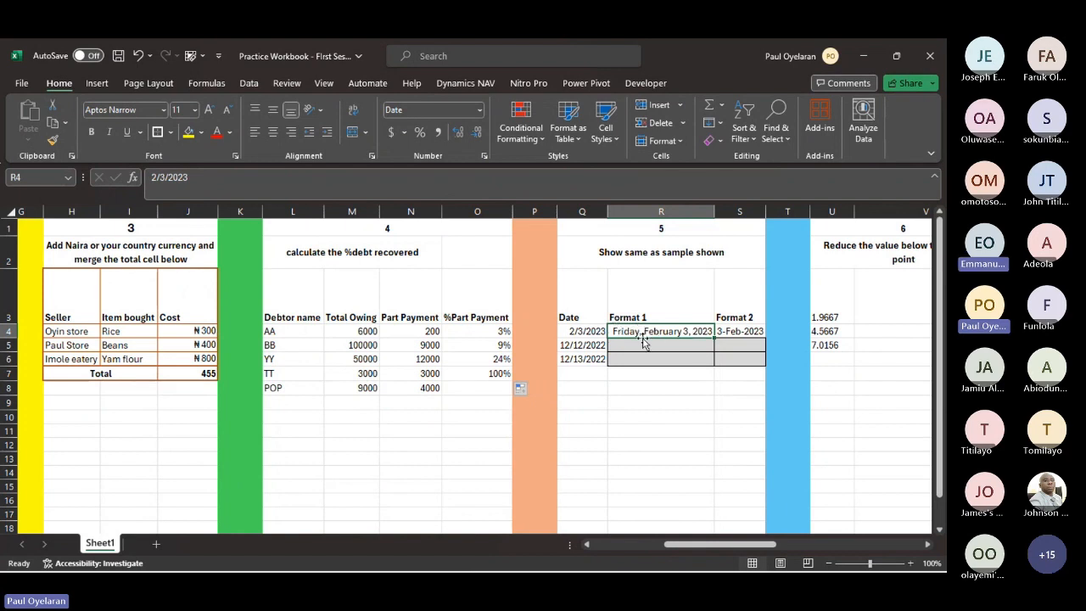
mouse_move(644, 334)
left_mouse_down()
mouse_move(642, 359)
mouse_move(646, 335)
left_mouse_up()
left_click(582, 345)
key("ctrl+c")
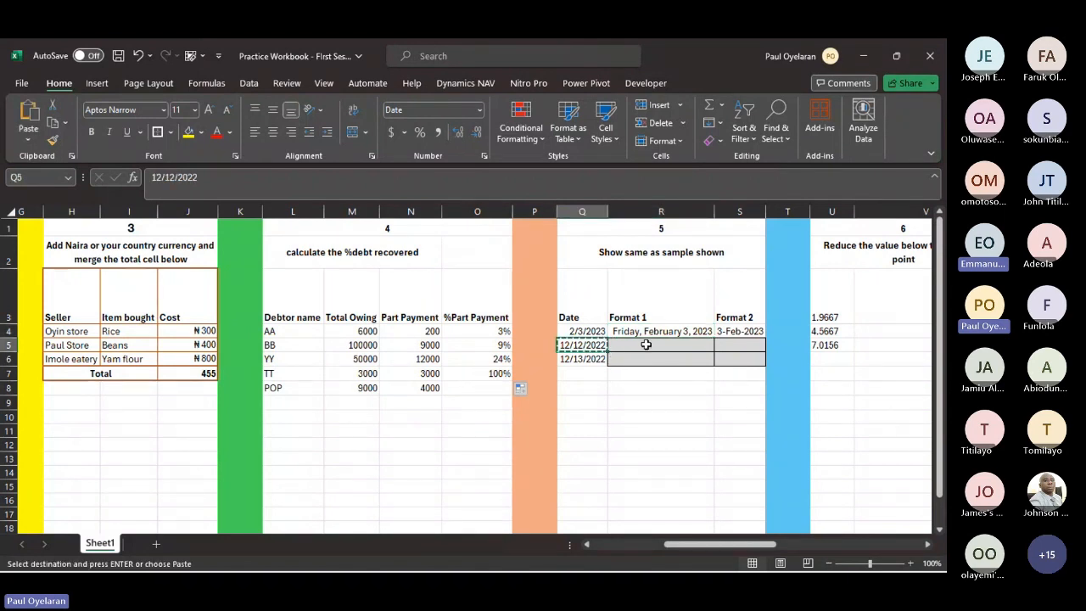
left_click(645, 345)
key("ctrl+v")
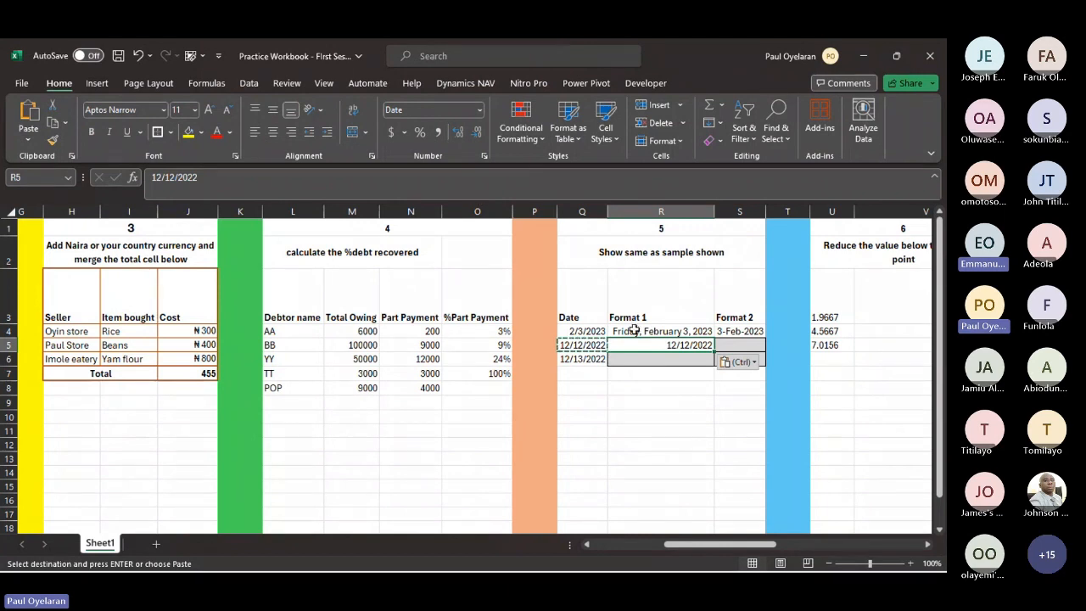
- Format the date in R5 with the long date type *Wednesday, March 14, 2012
right_click(648, 343)
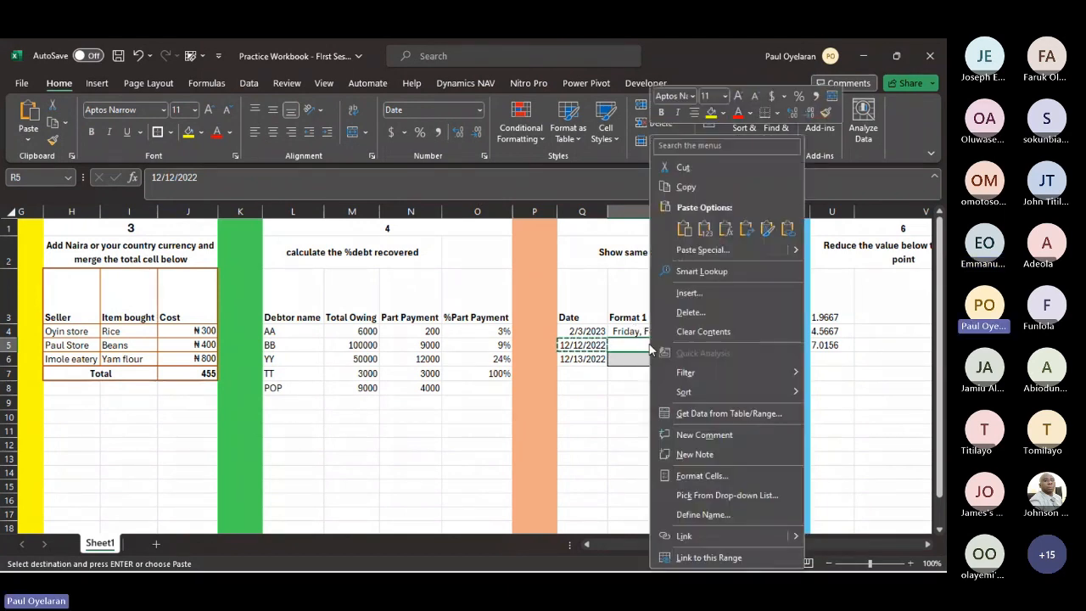
left_click(721, 482)
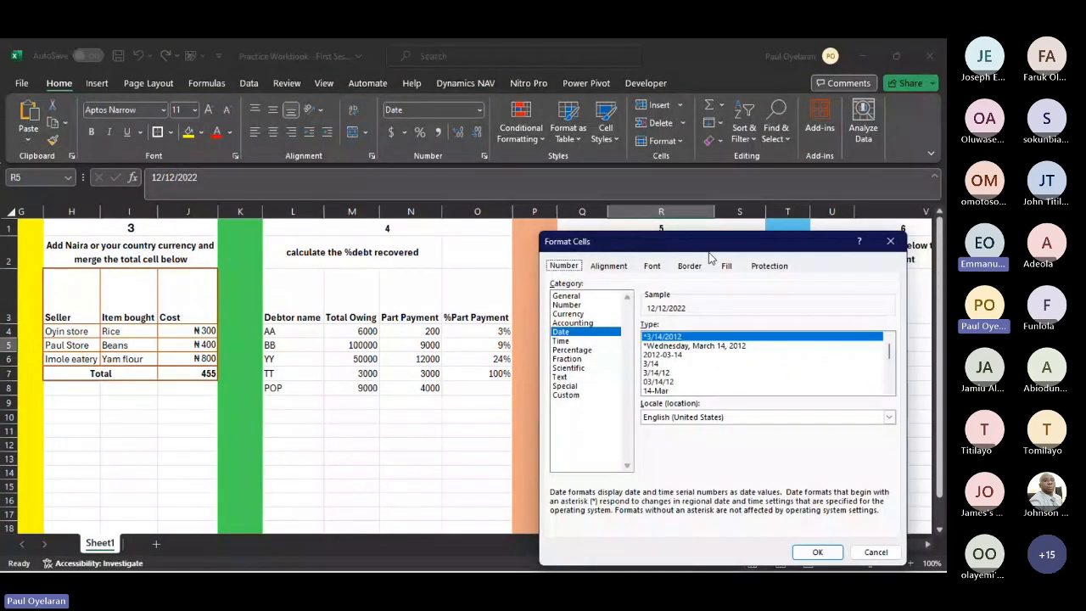
left_click_drag(719, 244, 279, 237)
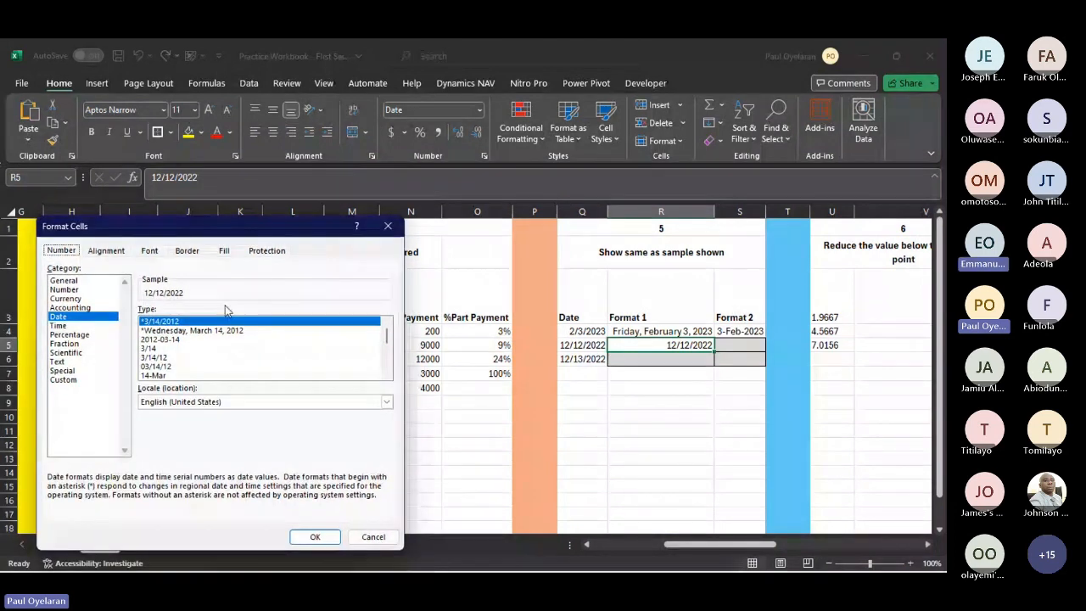
left_click(187, 331)
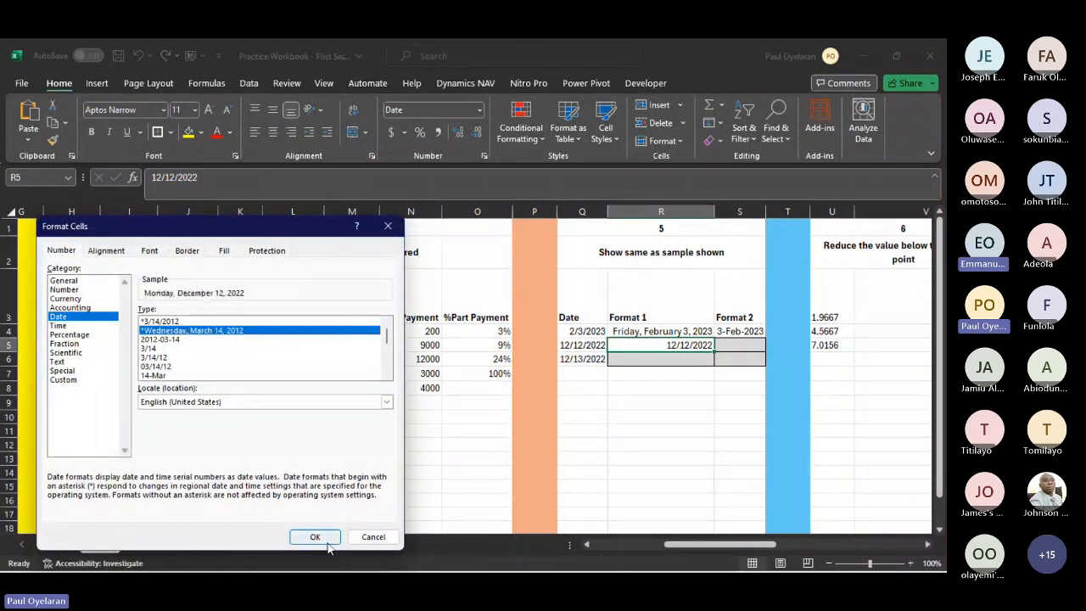
left_click(327, 543)
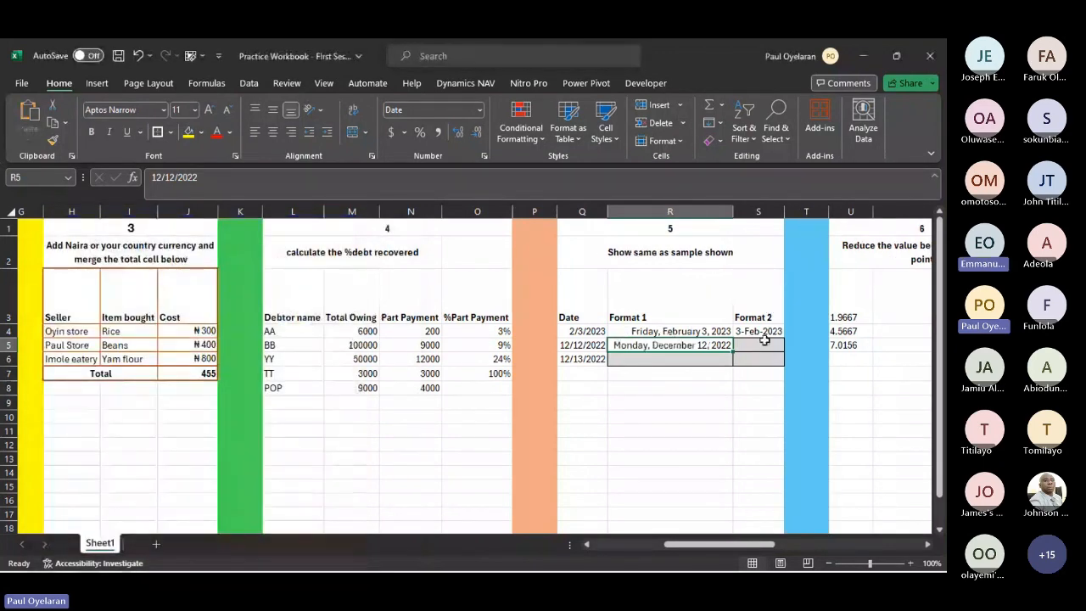
- Copy the date from Q5 into the Format 2 cell S5, without replacing any existing data
left_click_drag(609, 348, 606, 353)
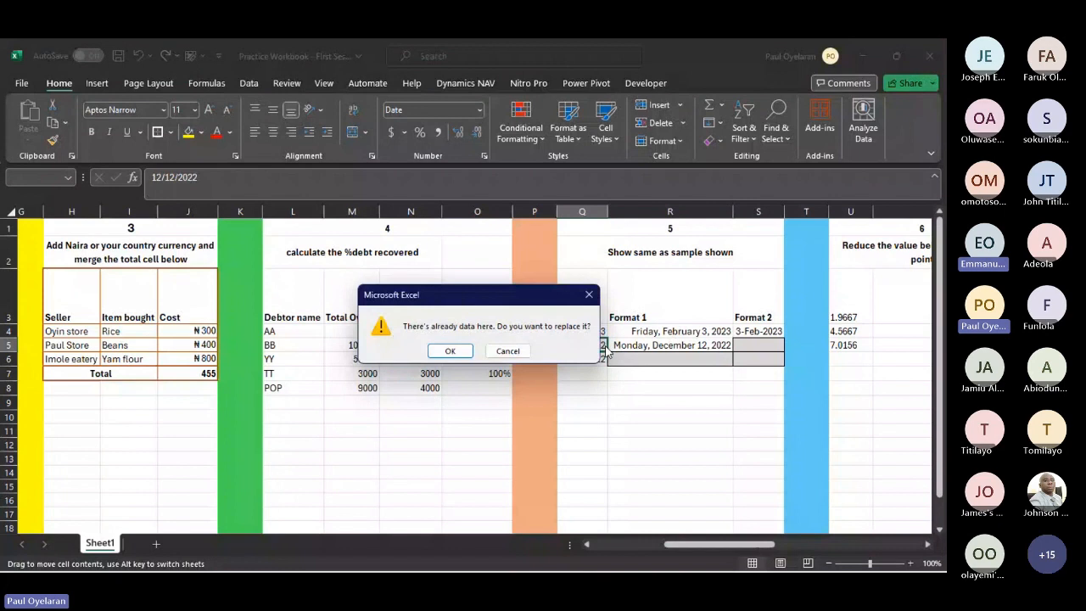
key("Escape")
key("ctrl+c")
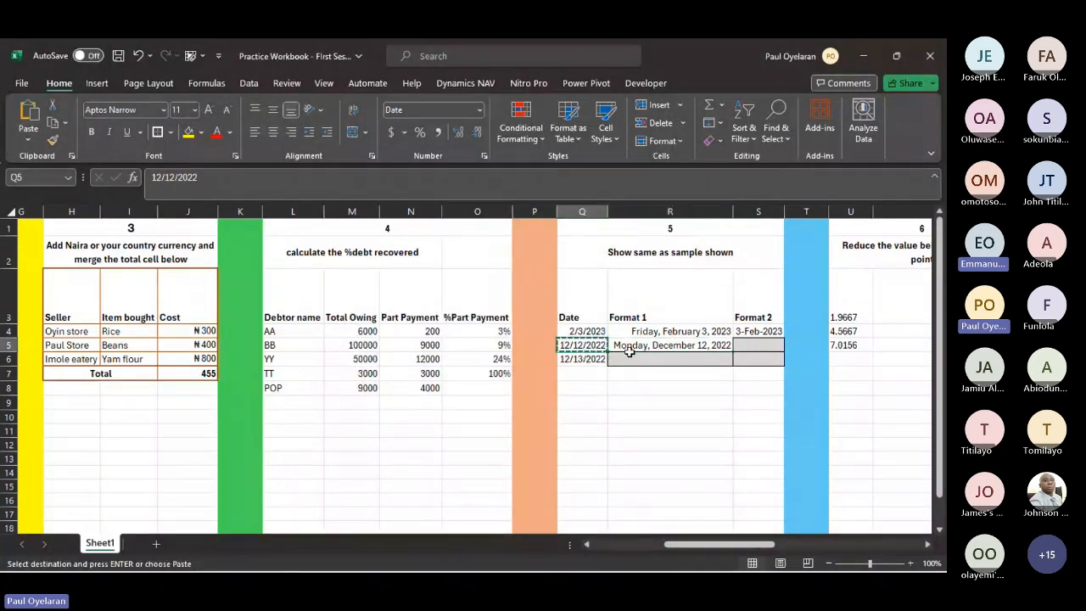
left_click(750, 345)
key("ctrl+v")
- Format the date in S5 with the date type 14-Mar-12
right_click(751, 346)
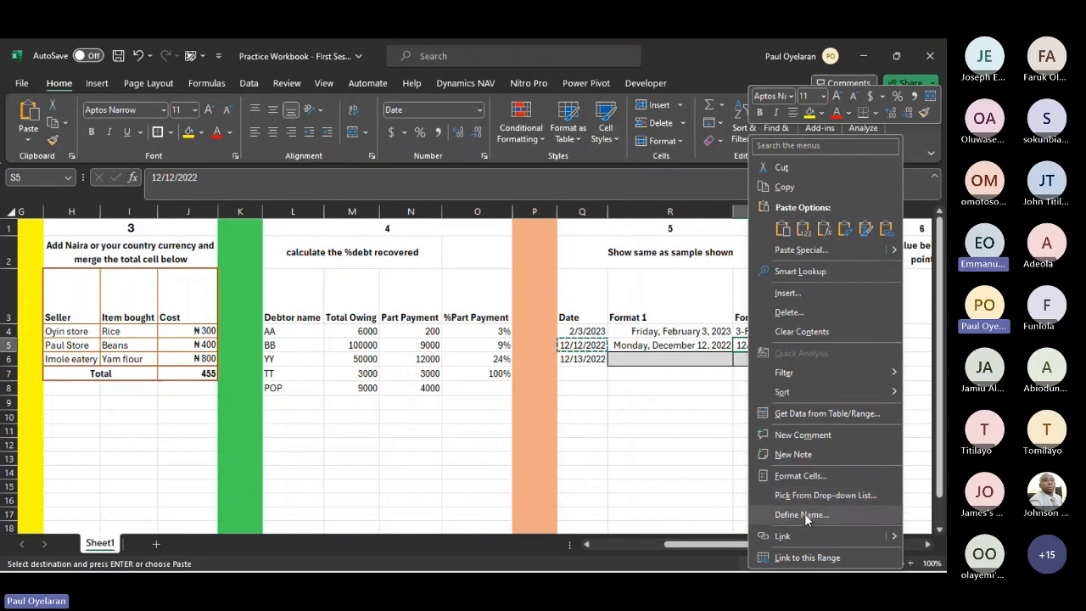
left_click(802, 479)
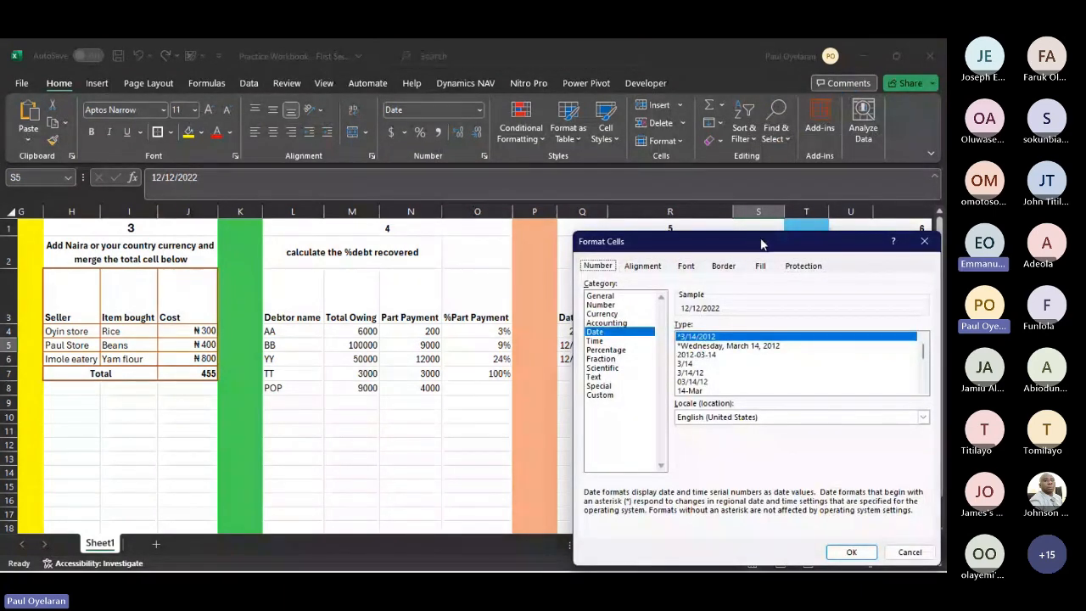
left_click_drag(761, 244, 241, 176)
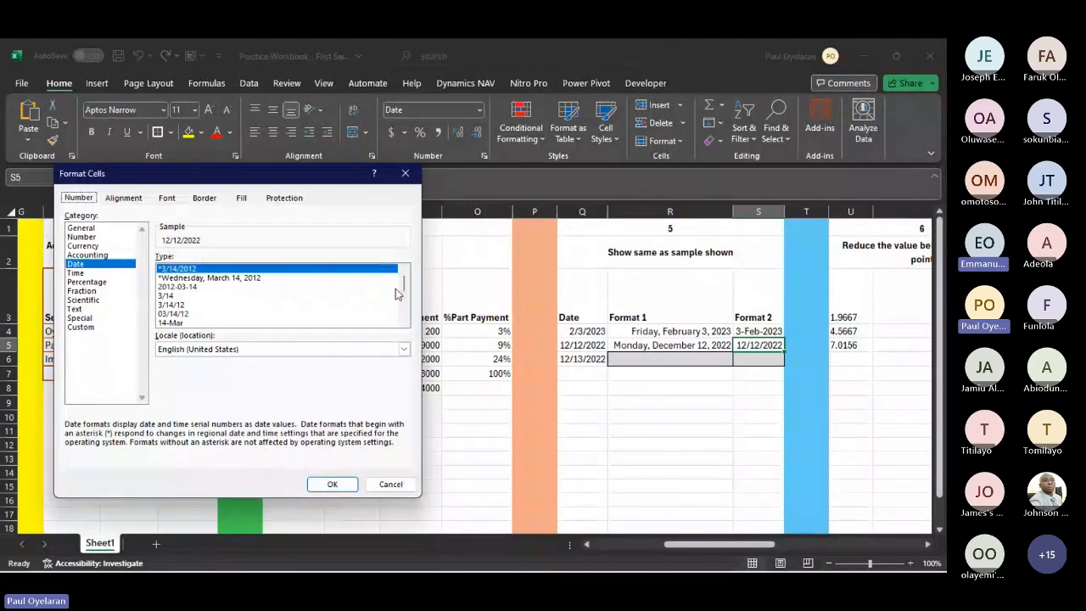
double_click(405, 324)
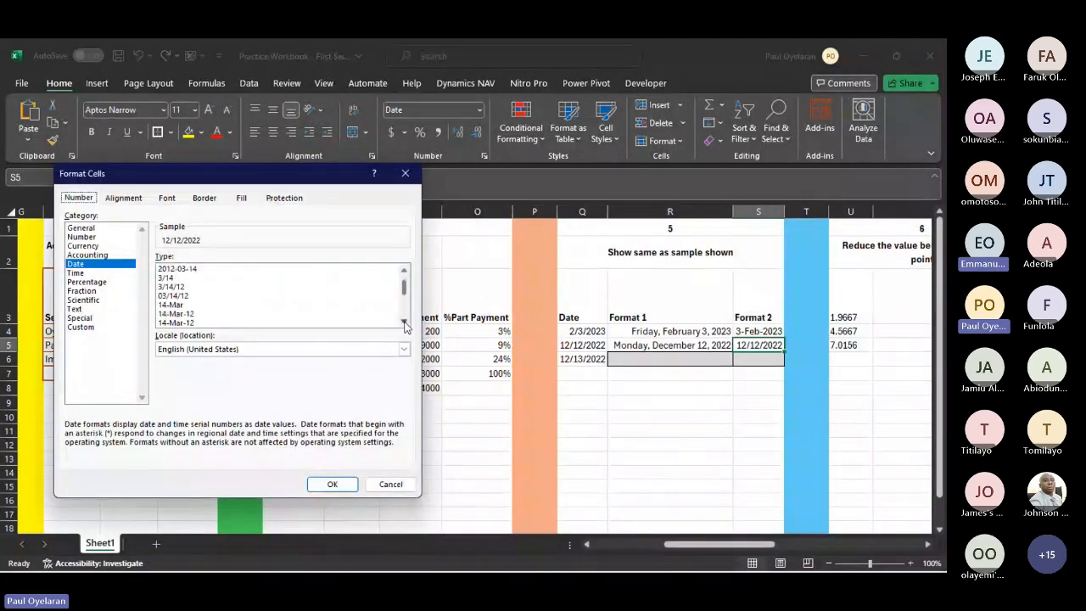
left_click(182, 314)
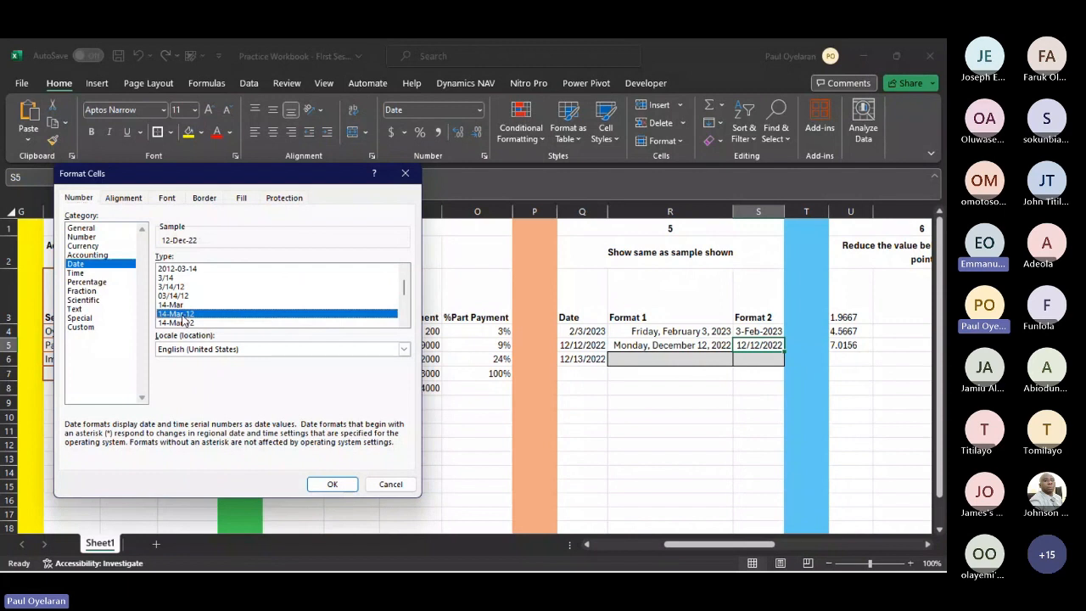
left_click(332, 483)
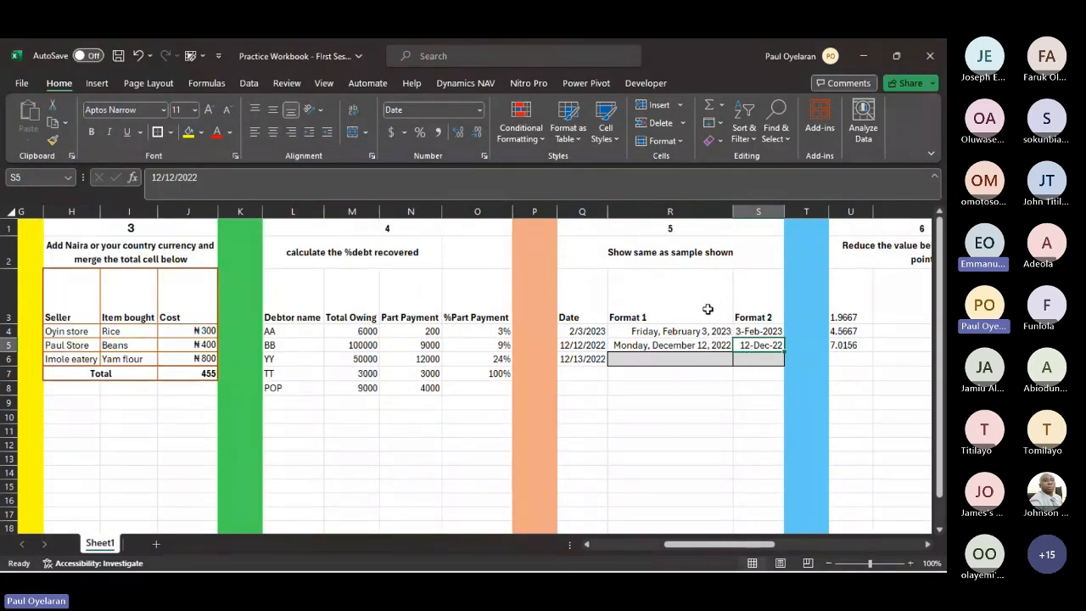
scroll(707, 309, "right", 5)
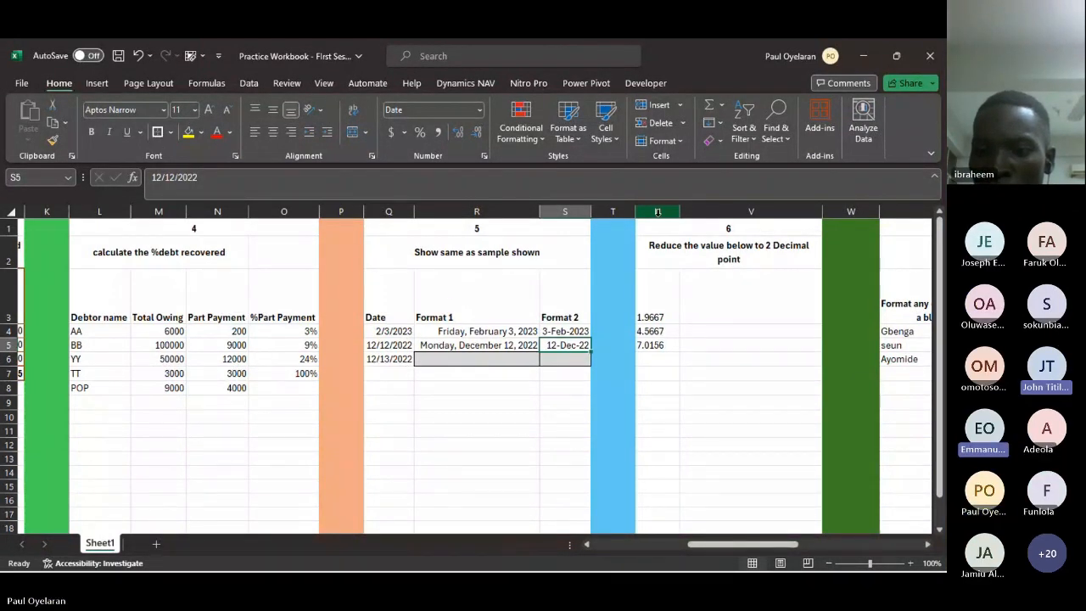
mouse_move(240, 558)
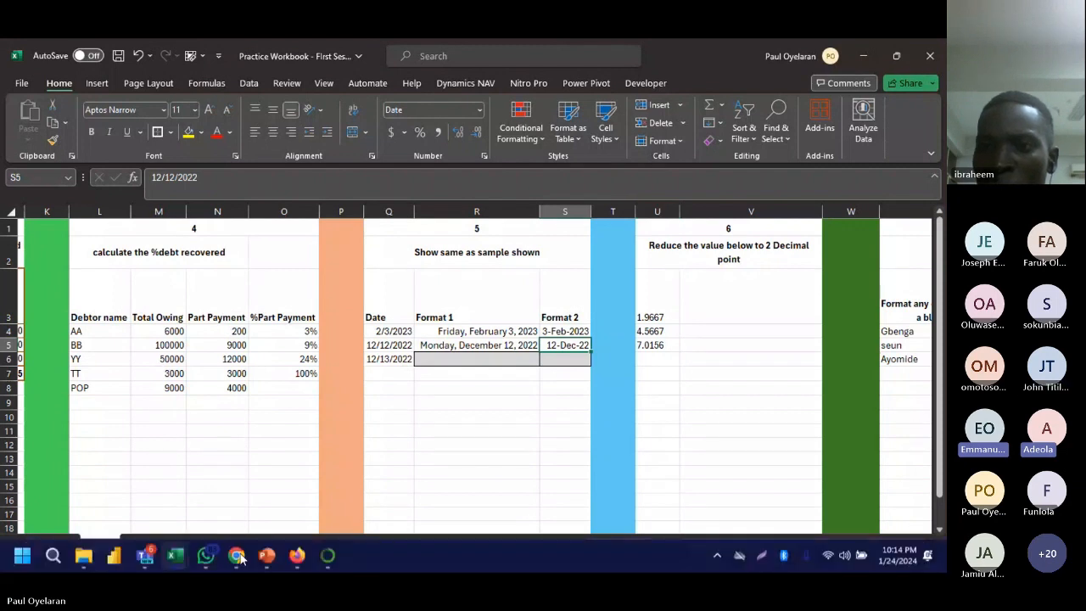
mouse_move(145, 559)
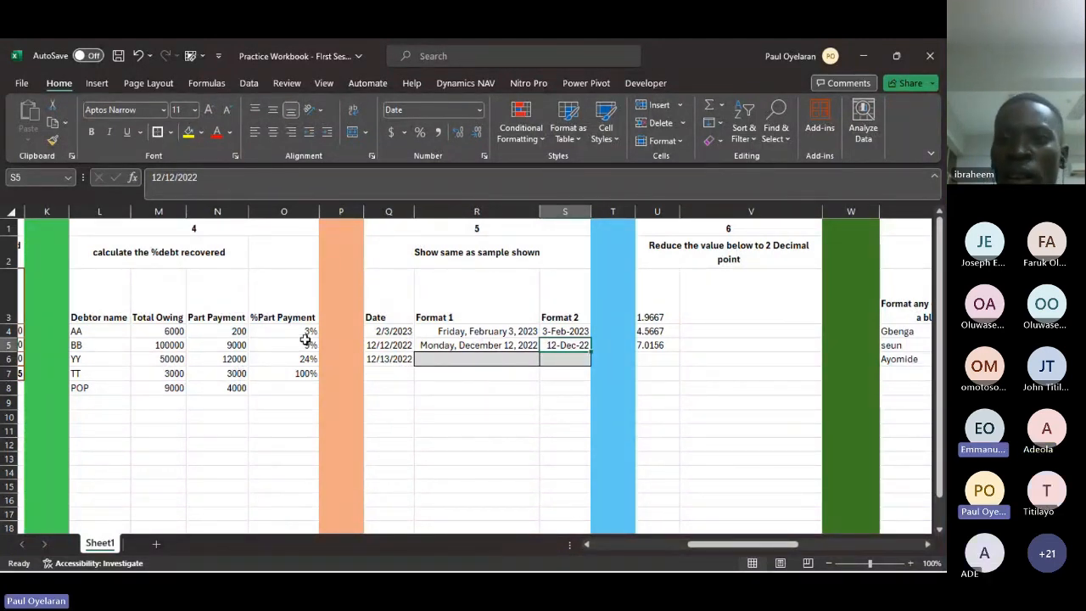
- Clear the %Part Payment formulas from O4 to O7 in the debtor table
left_click_drag(304, 331, 298, 373)
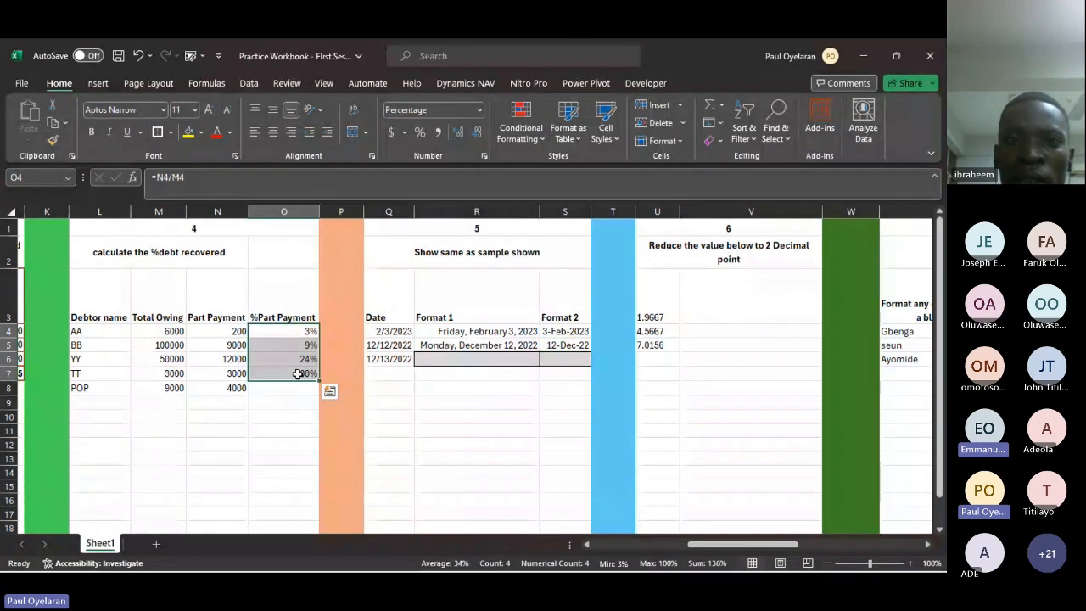
key("Delete")
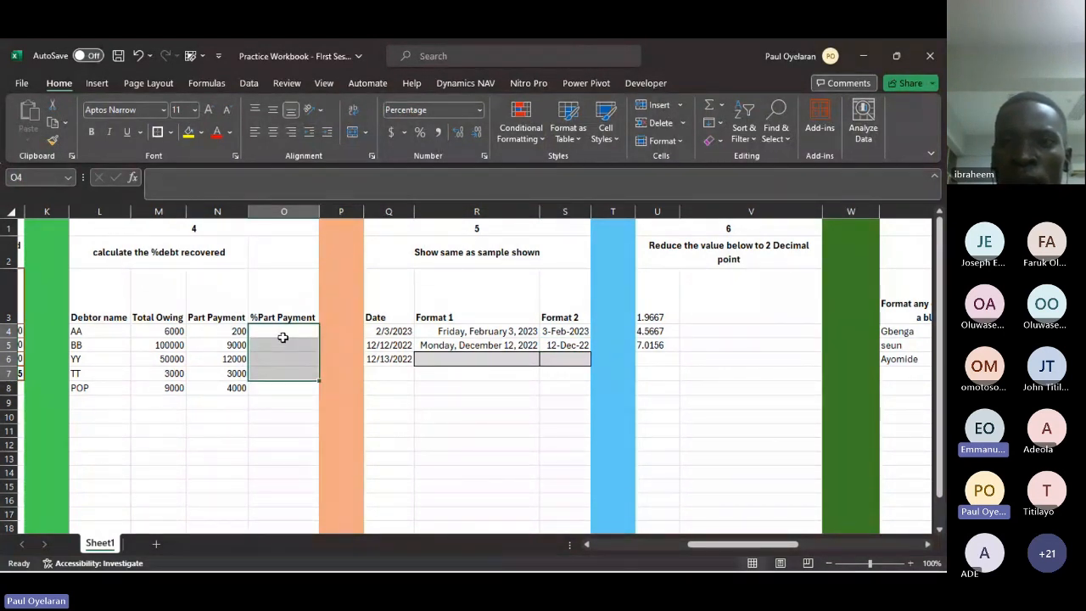
left_click(284, 335)
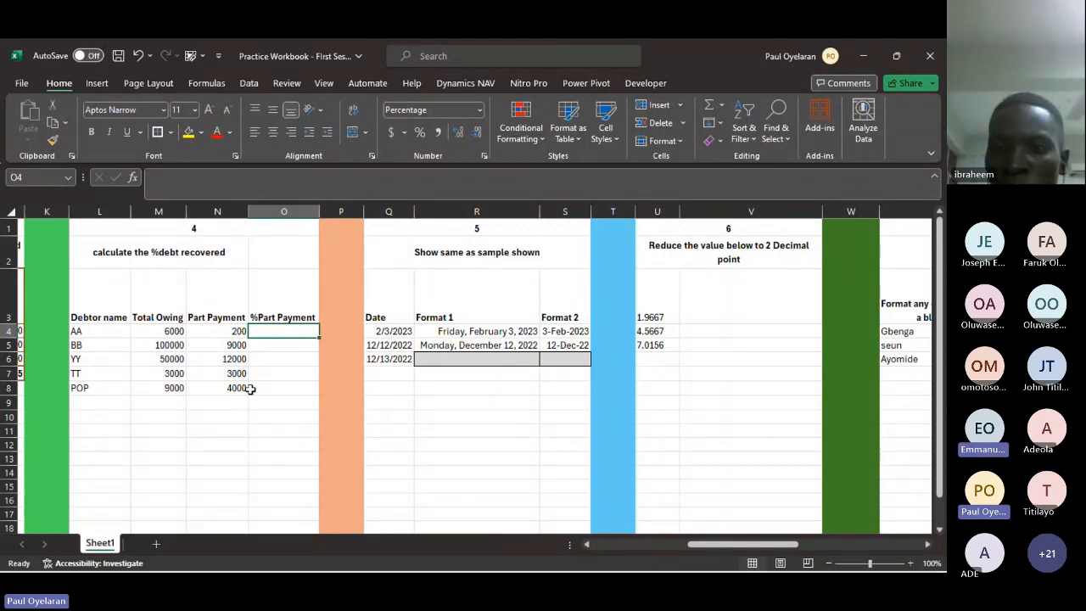
- Enter 100,000 in cell M10 below the debtor table as an example amount owed
left_click(161, 417)
type("1000")
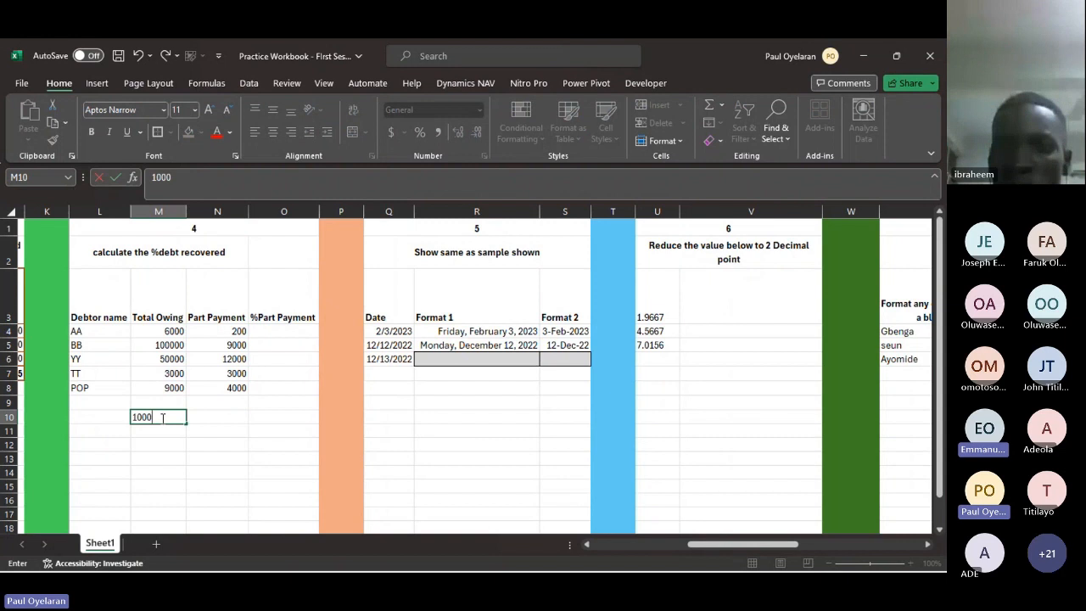
key("BackSpace")
type("m")
key("BackSpace")
type(",000")
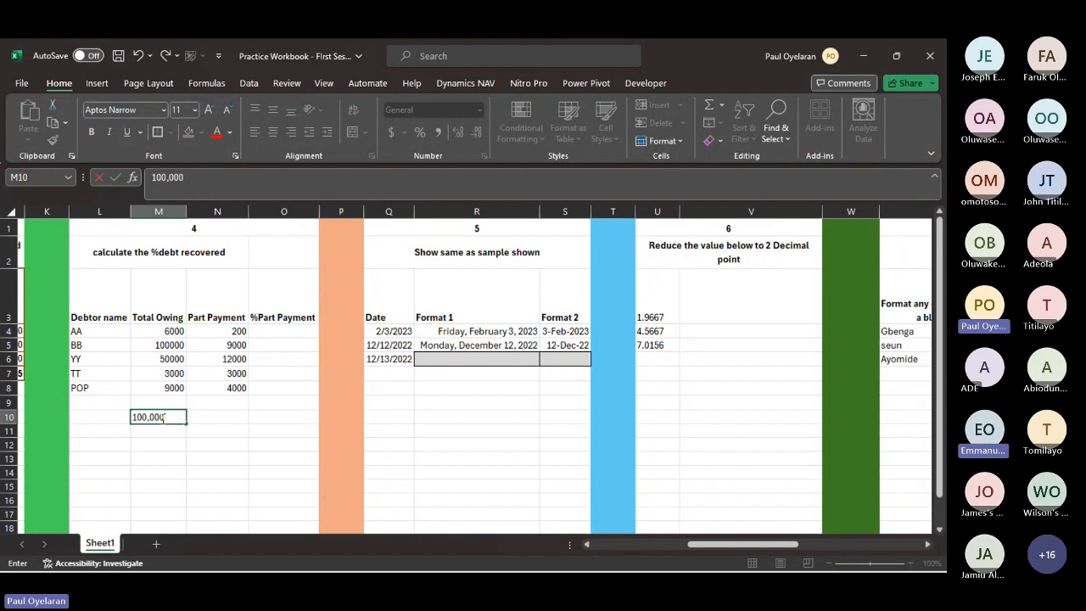
key("Return")
left_click(168, 416)
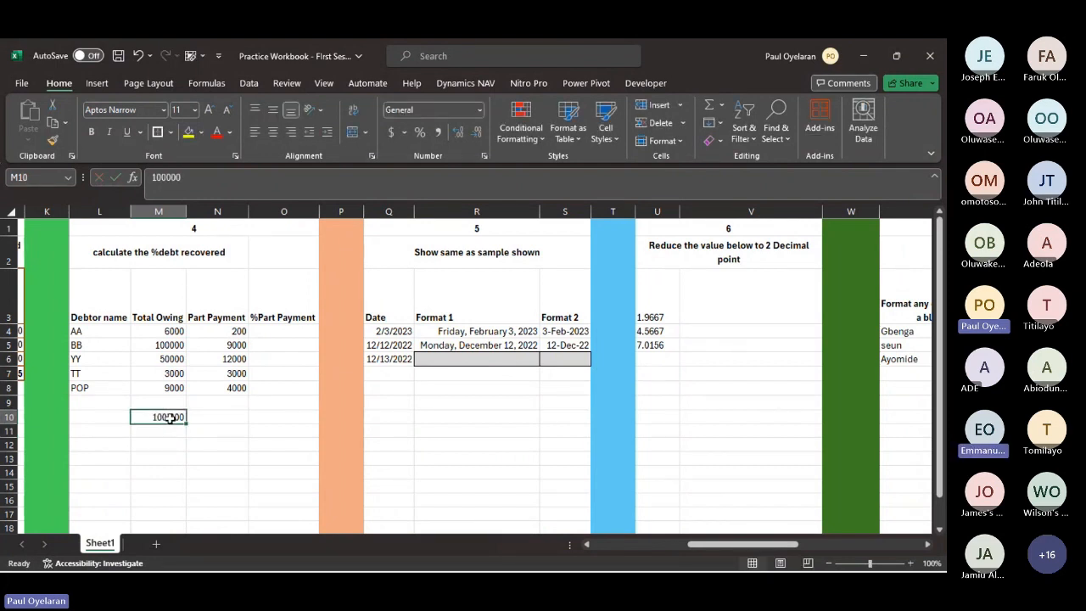
- Enter 10000 in cell M11 as the example part payment
left_click(170, 429)
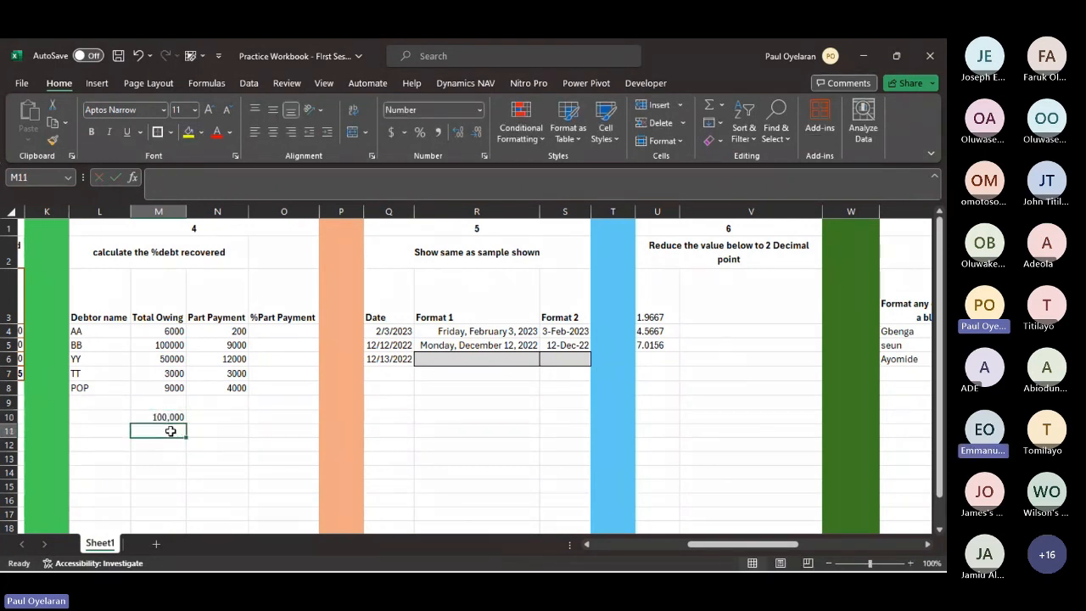
type("10000")
key("Return")
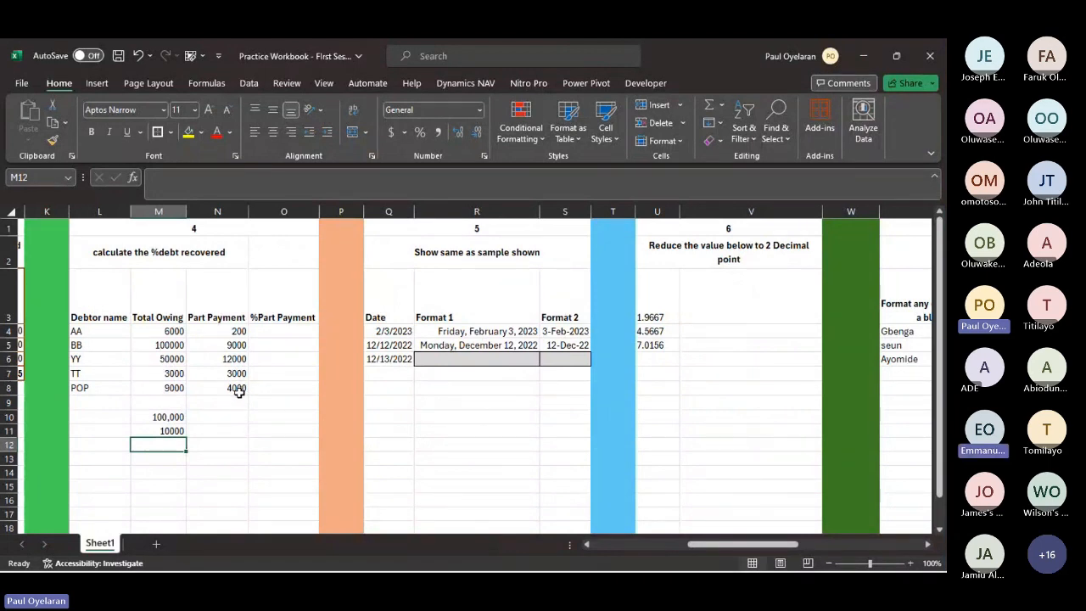
- Calculate the paid share of the example debt in N10 with the formula =M11/M10
left_click(219, 415)
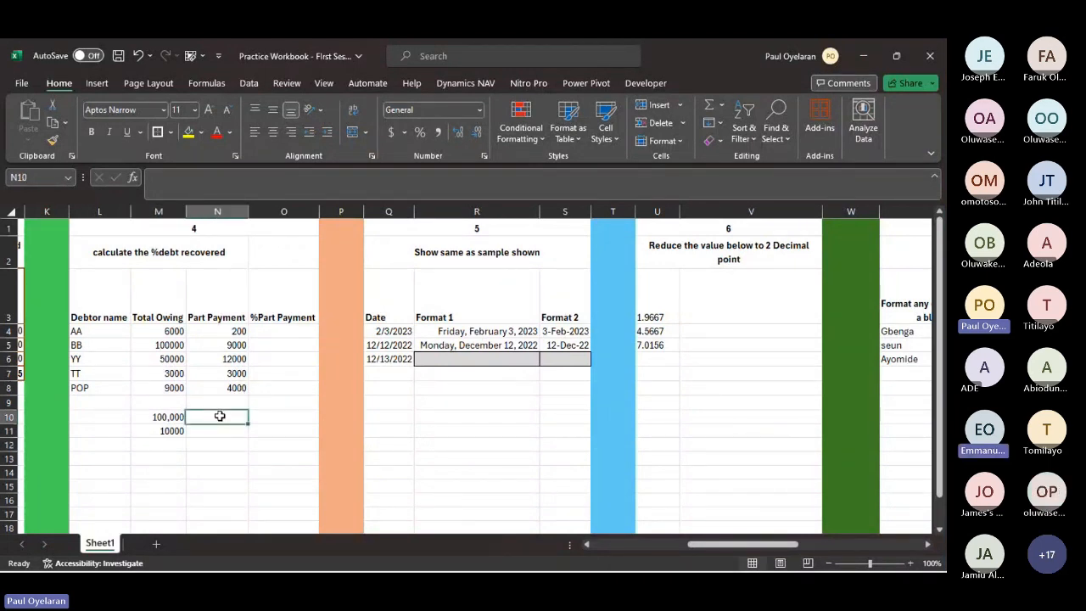
type("=")
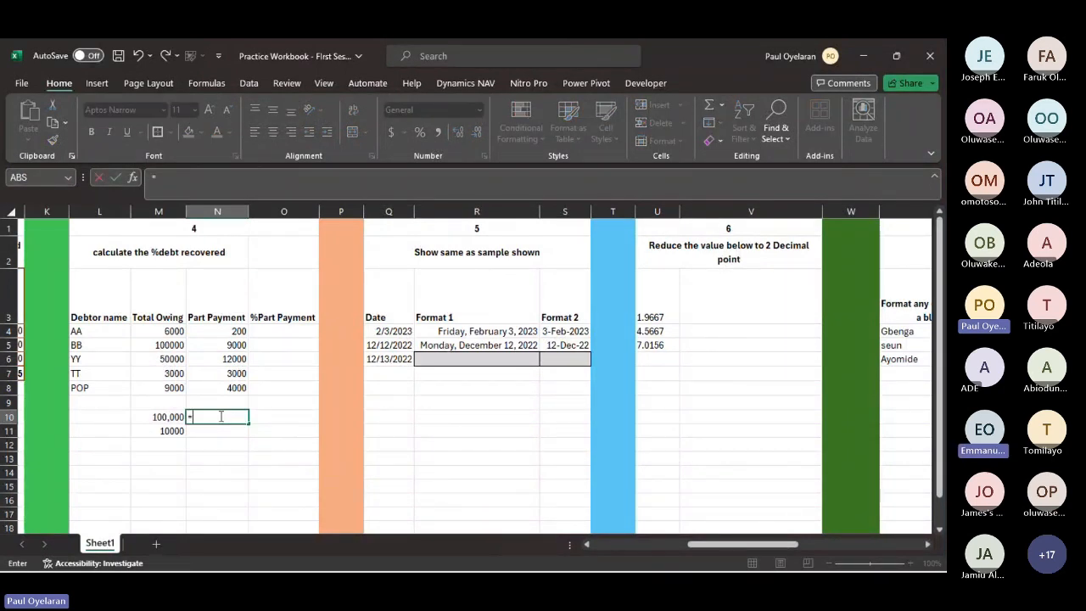
left_click(165, 430)
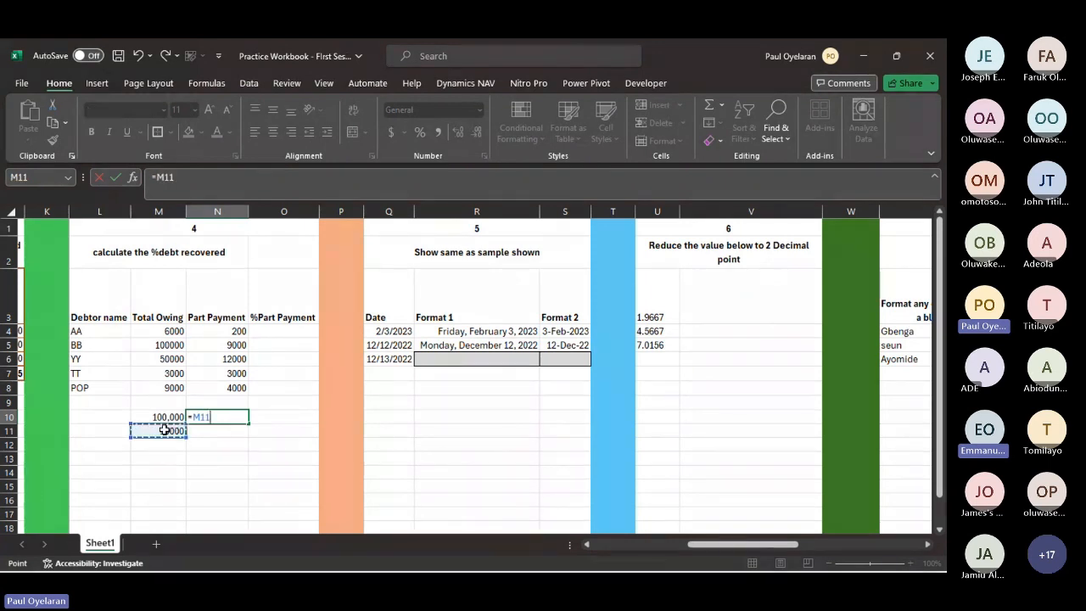
type("/")
left_click(149, 416)
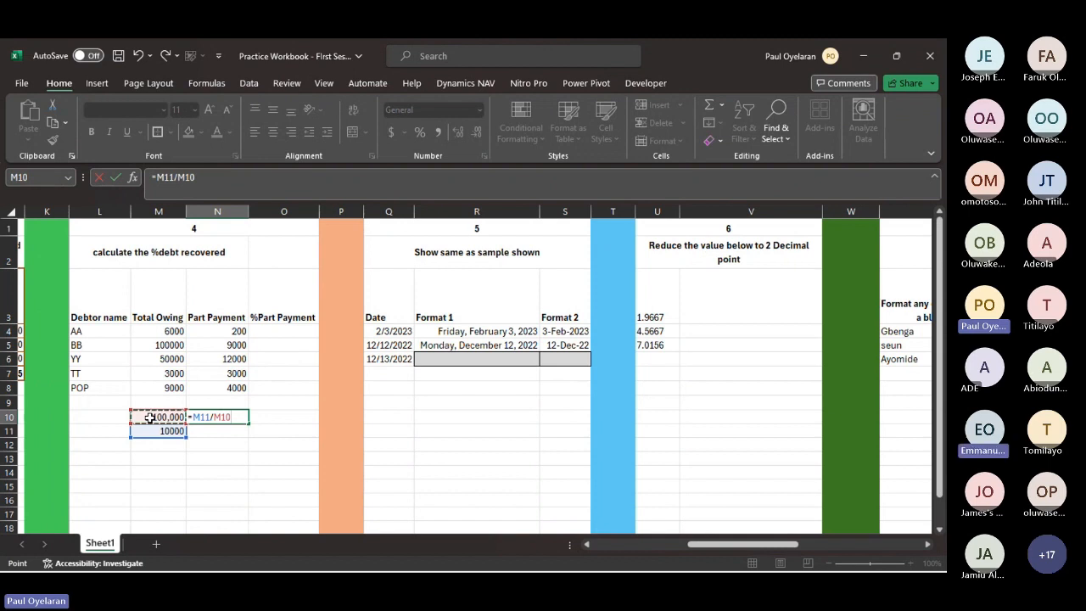
key("Return")
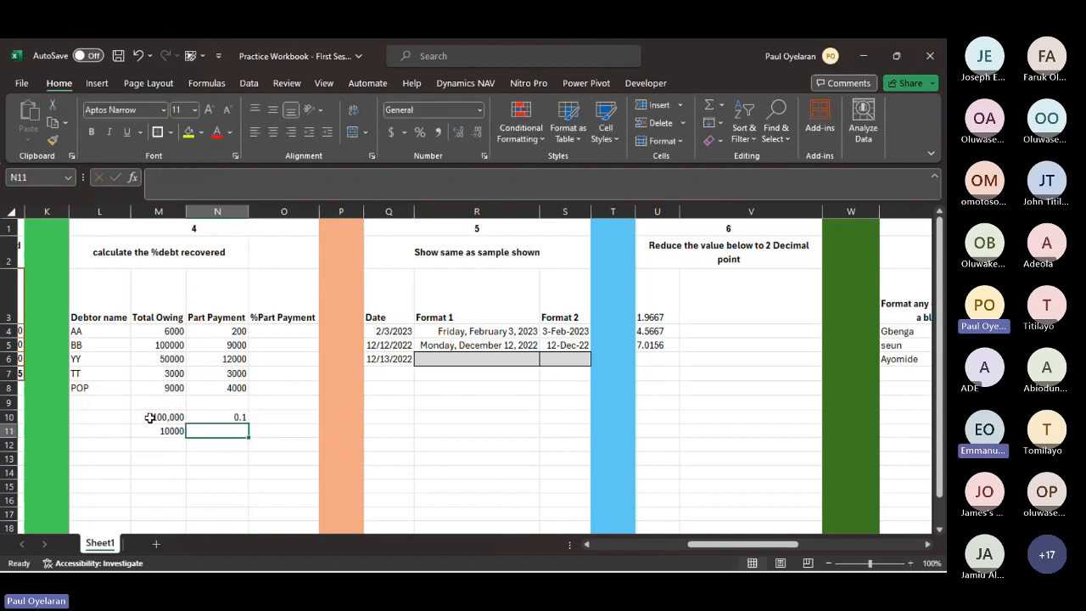
- Format the example result in N10 as a percentage
left_click(219, 421)
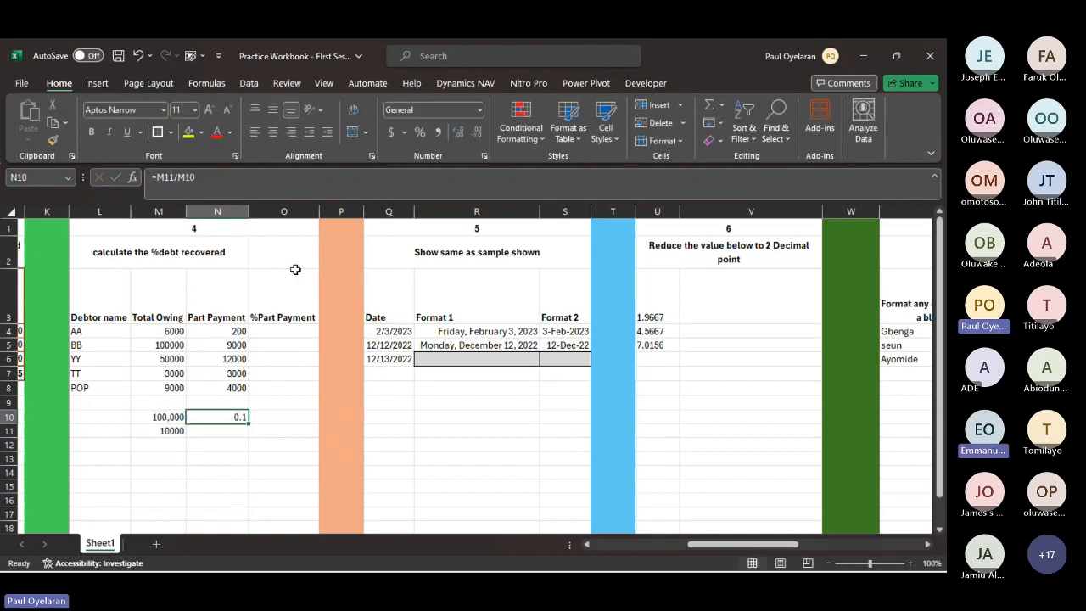
left_click(419, 133)
left_click(155, 458)
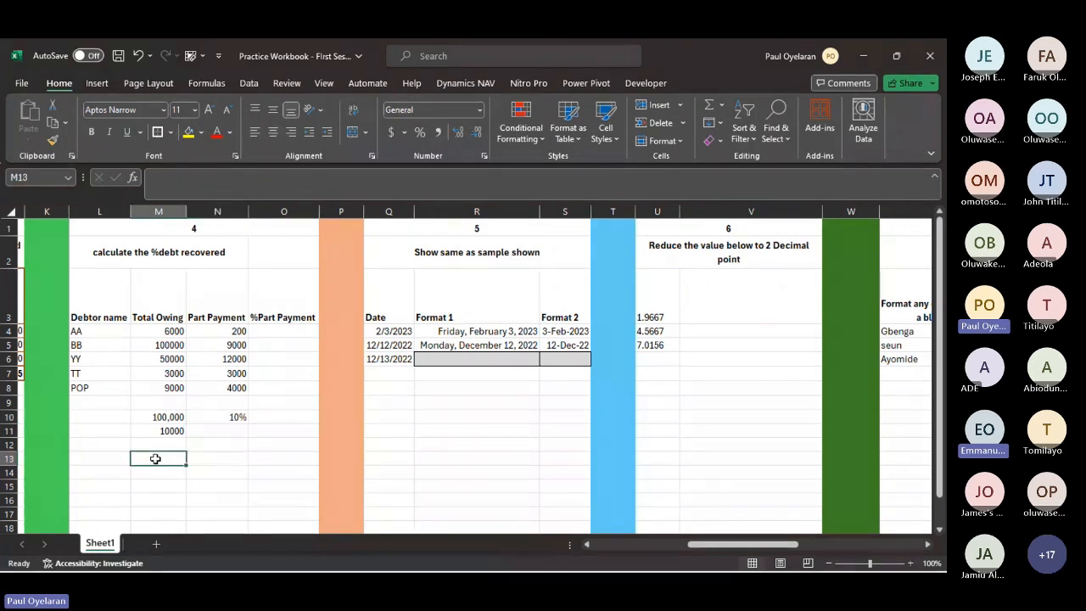
- Enter the label "sale" in M13 and the amount 1000000 beside it in N13
type("t")
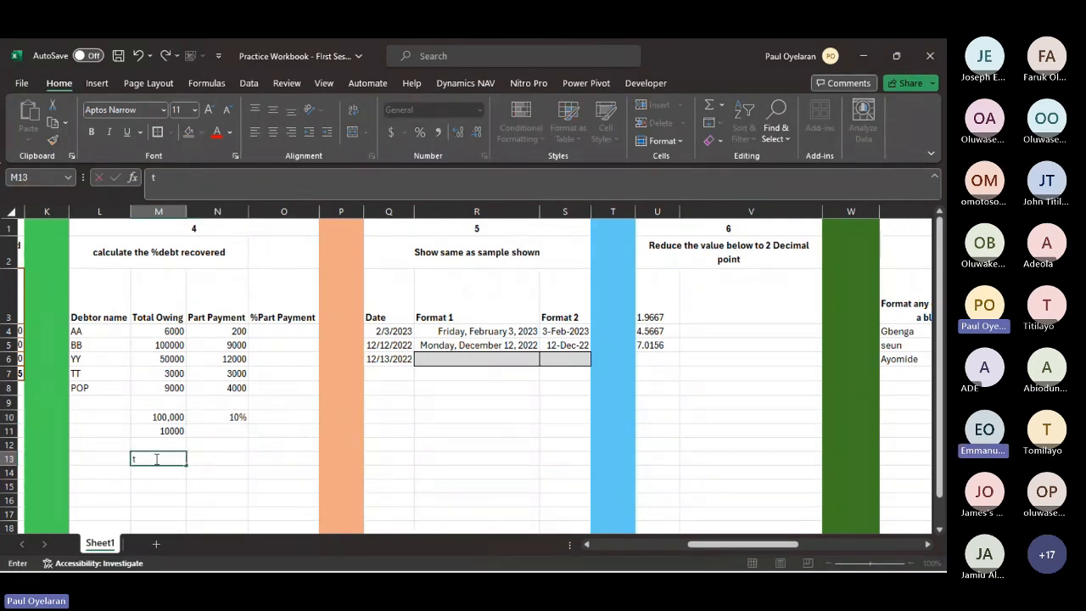
key("BackSpace")
type("sale")
key("Tab")
type("10")
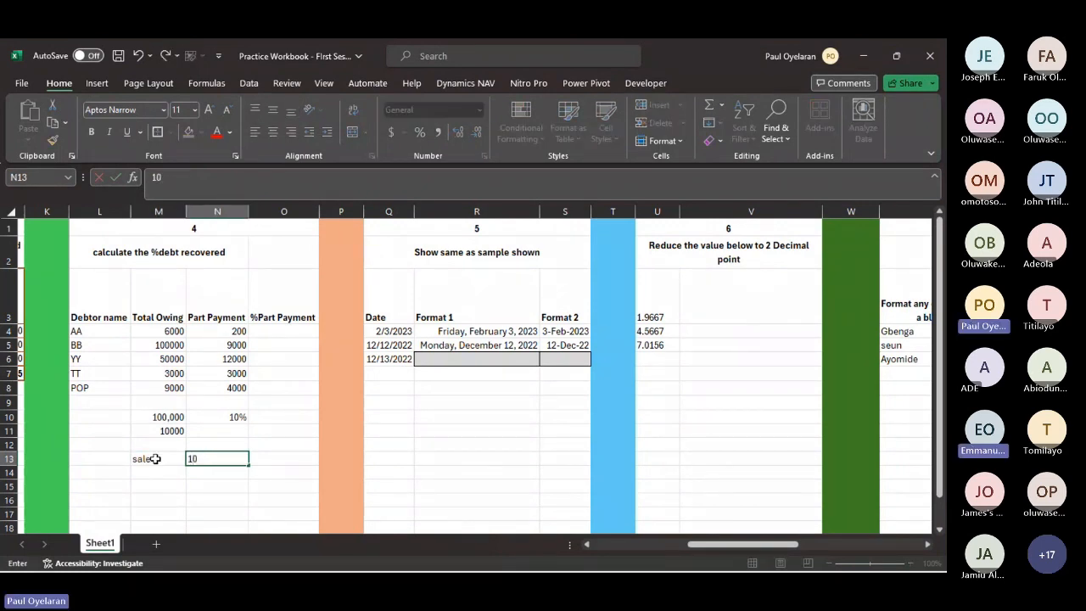
type("000")
key("BackSpace")
type("0000")
key("Left")
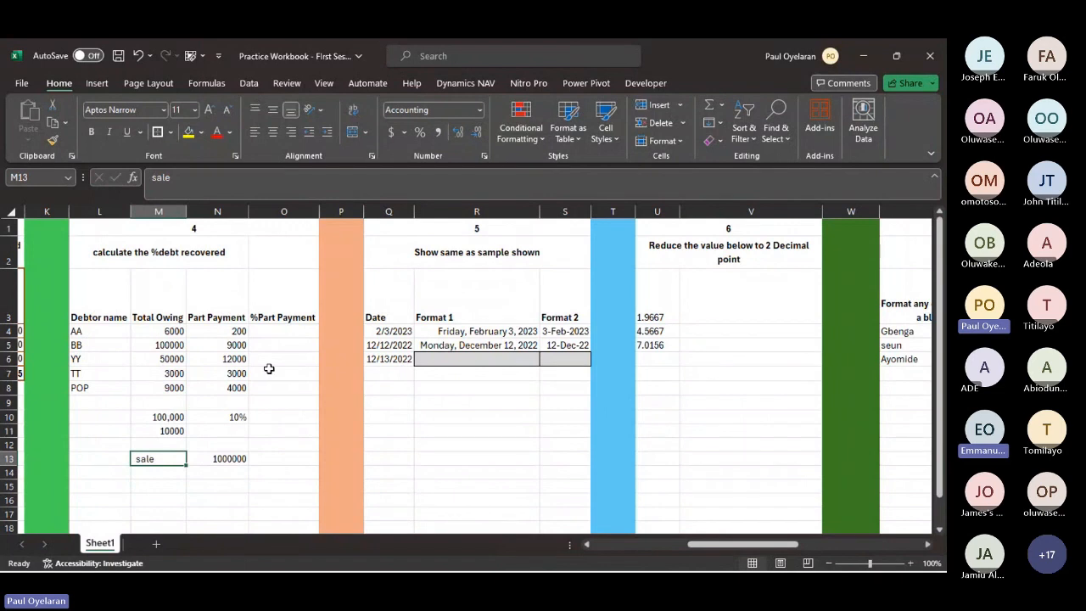
- Format the sale amount in N13 with a thousands separator and no decimal places
left_click(208, 459)
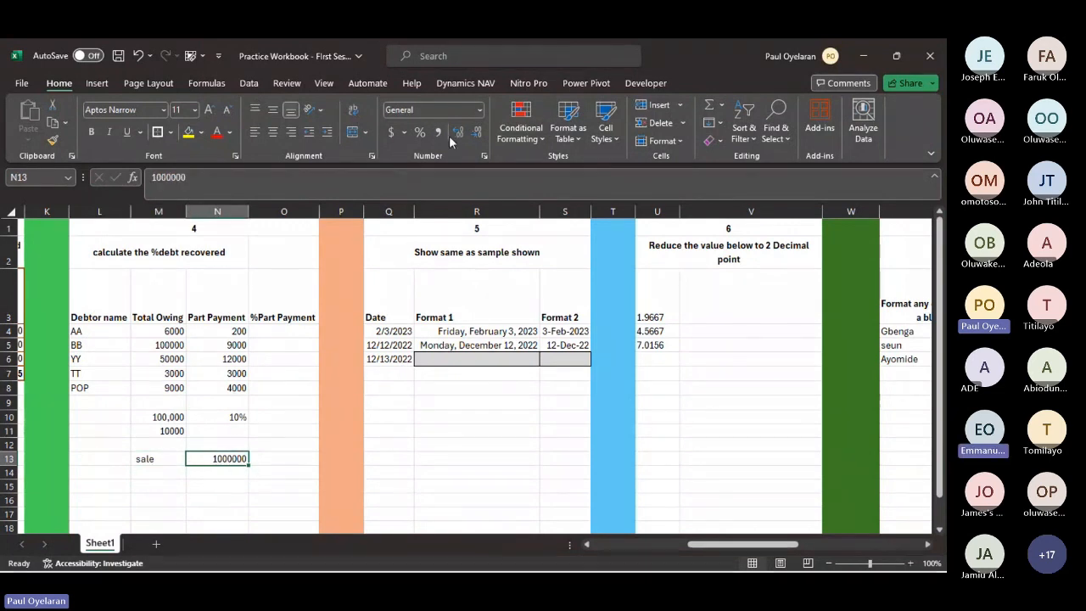
left_click(437, 132)
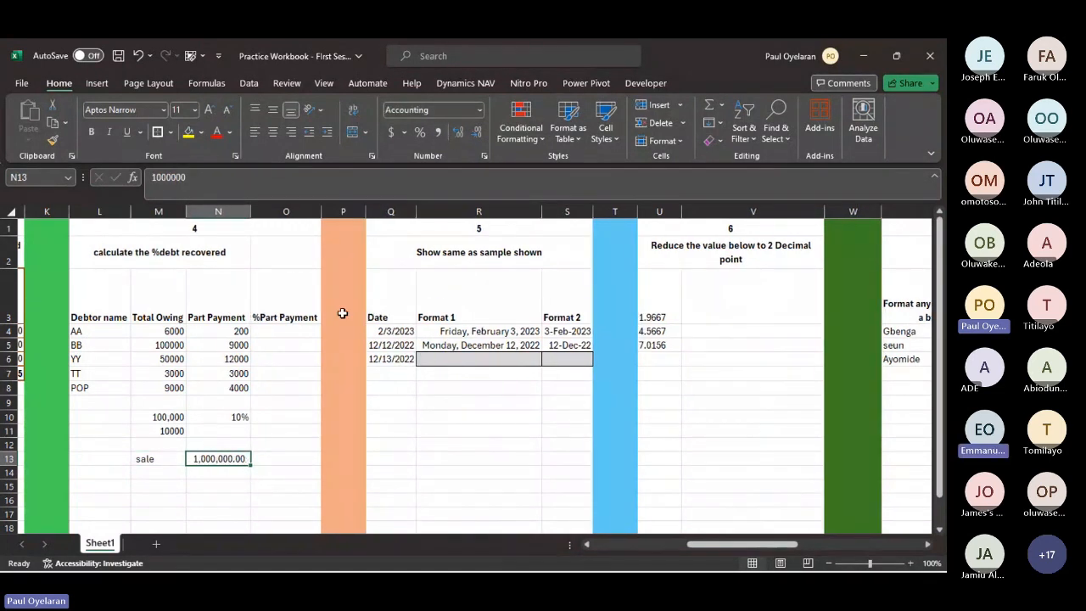
left_click(477, 133)
left_click(477, 133)
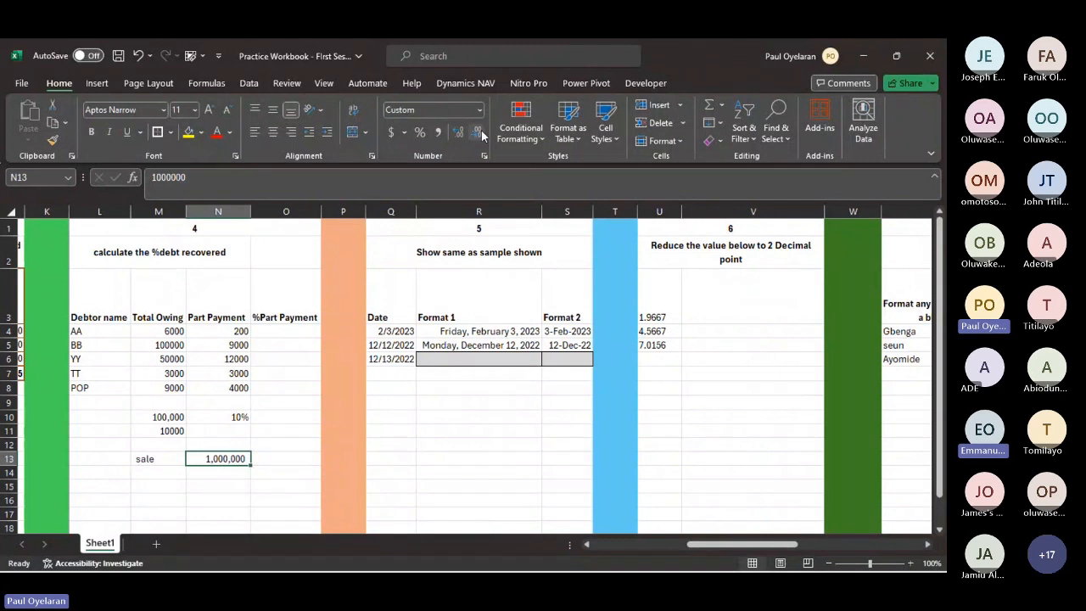
- Enter "A" in M14 below the sale label and 300000 as its amount in N14
left_click(157, 473)
key("Caps_Lock")
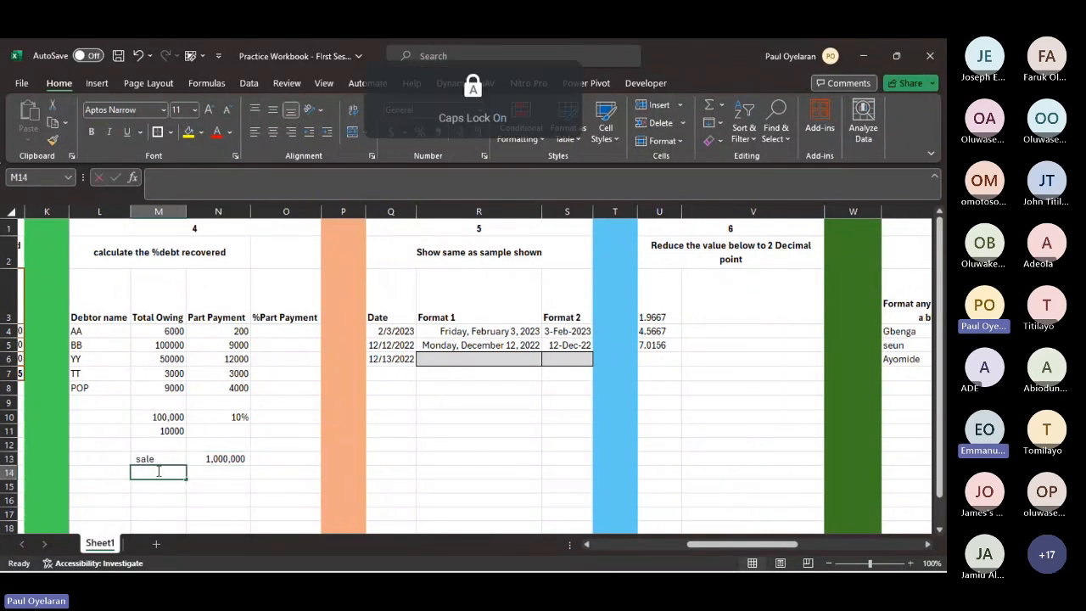
type("A")
key("Caps_Lock")
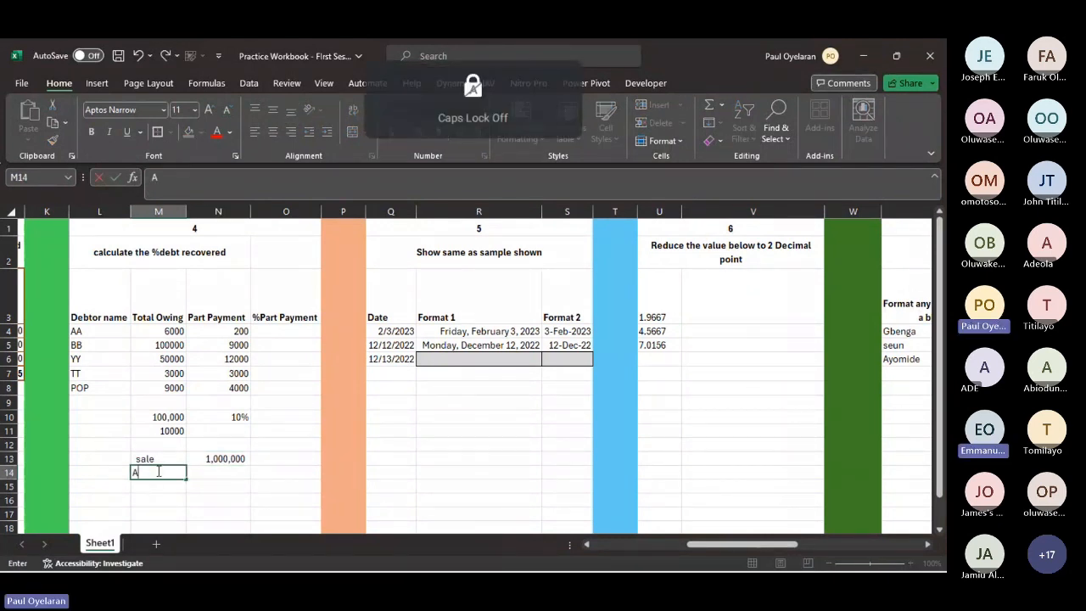
left_click(212, 473)
type("3000")
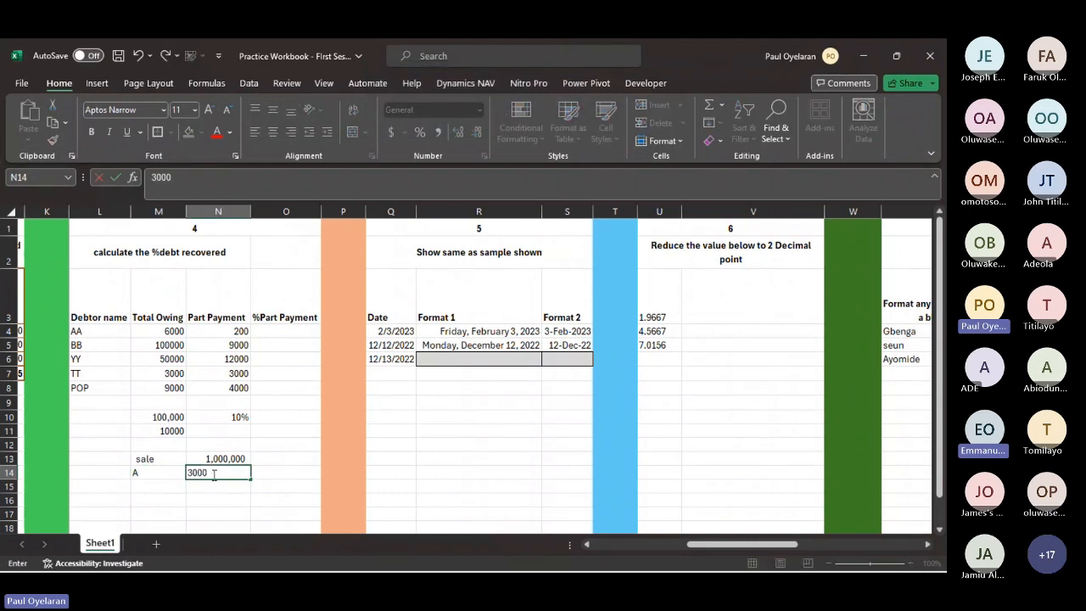
type("00")
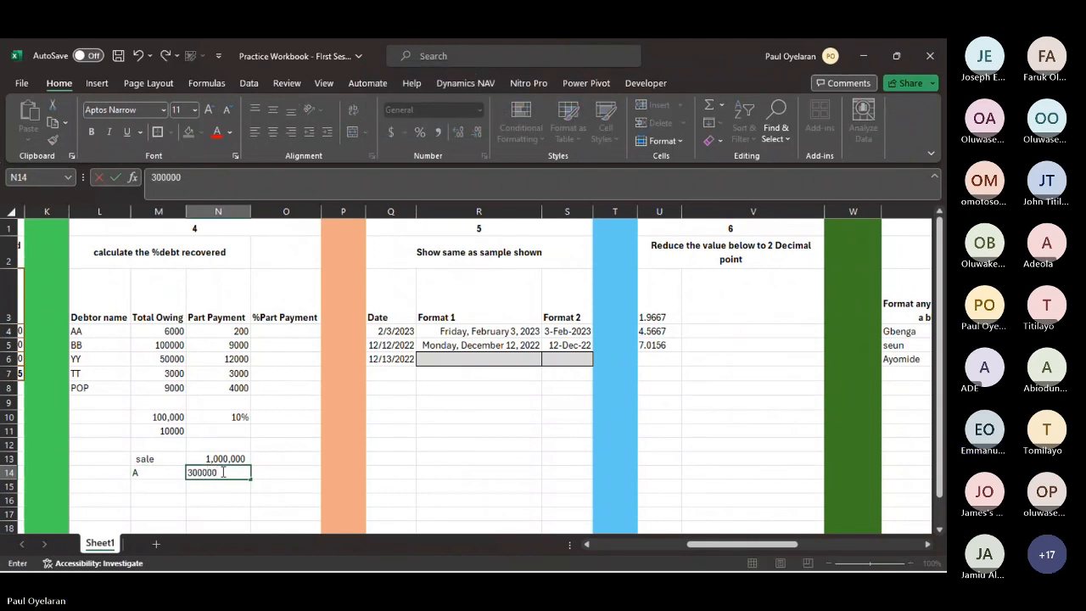
- Copy the number format of the sale amount in N13 onto A's amount in N14
left_click(232, 455)
left_click(52, 140)
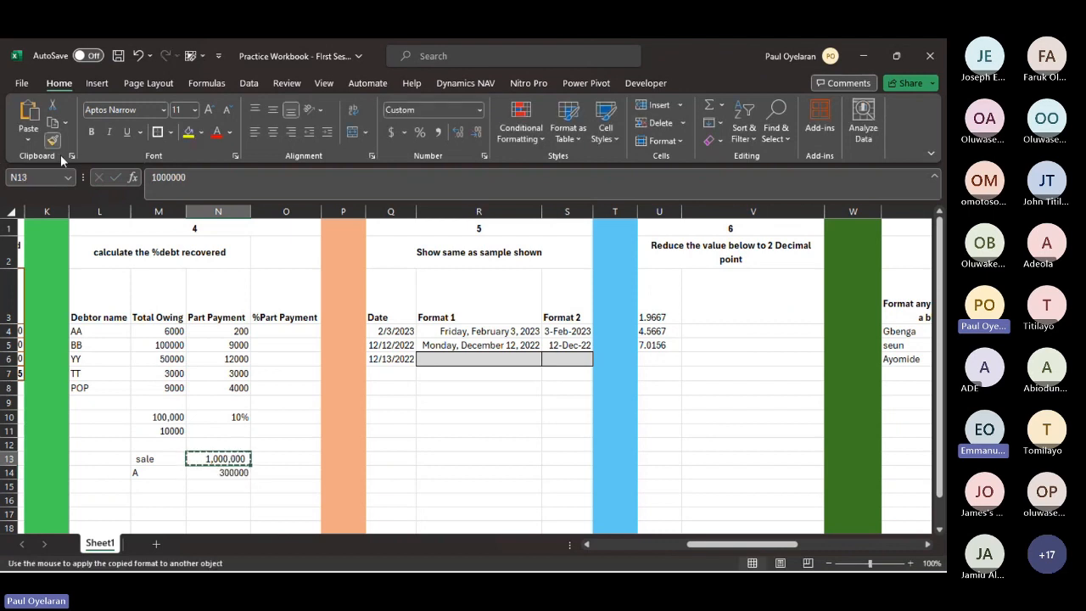
left_click(209, 473)
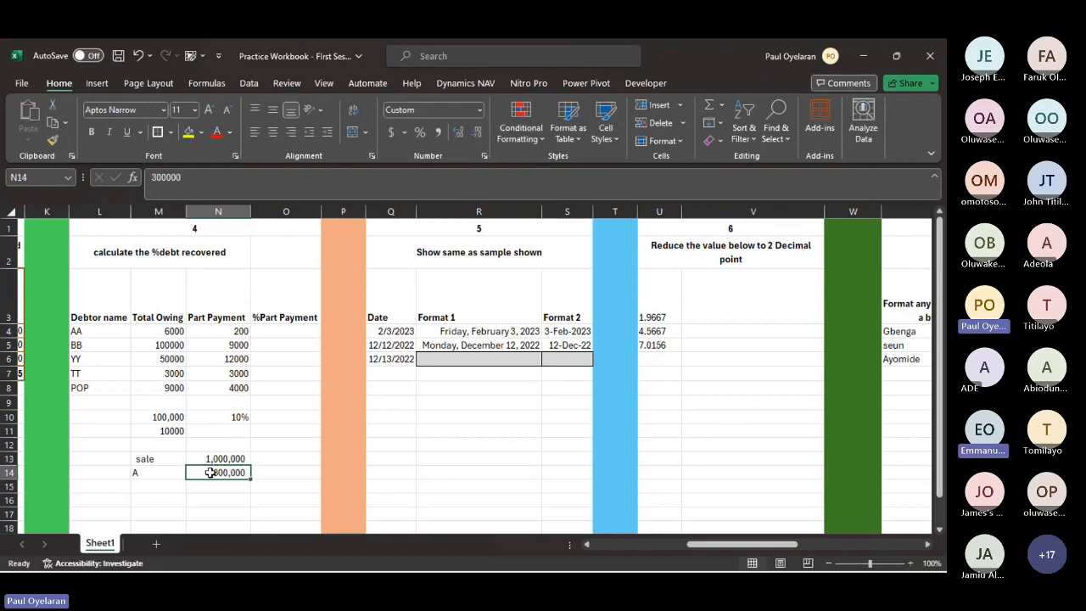
- Enter "b" in M15 and 400000 as its amount in N15
left_click(146, 485)
type("b")
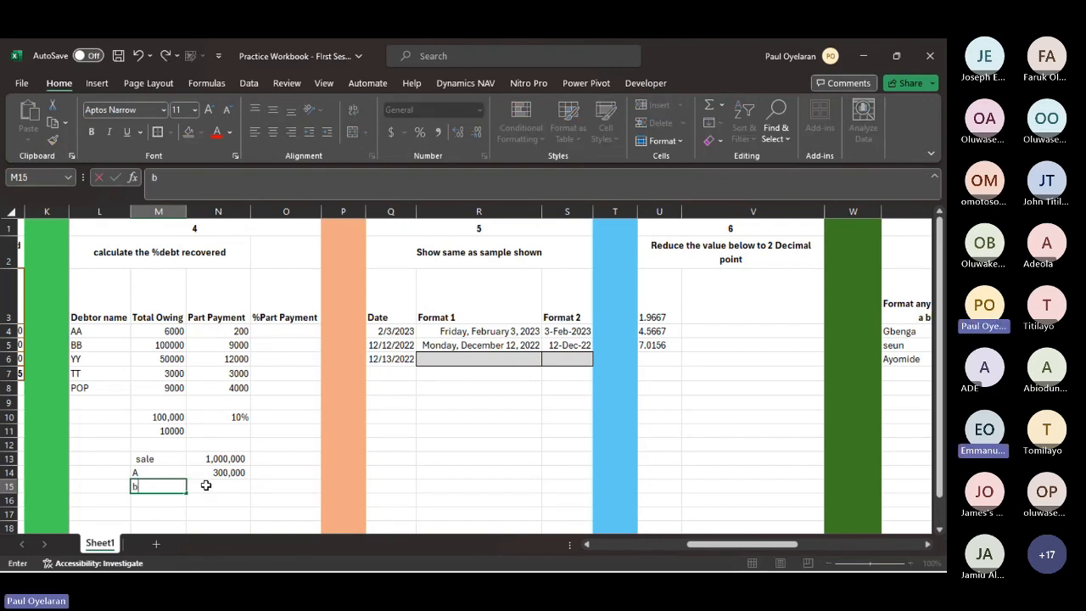
left_click(206, 486)
double_click(206, 485)
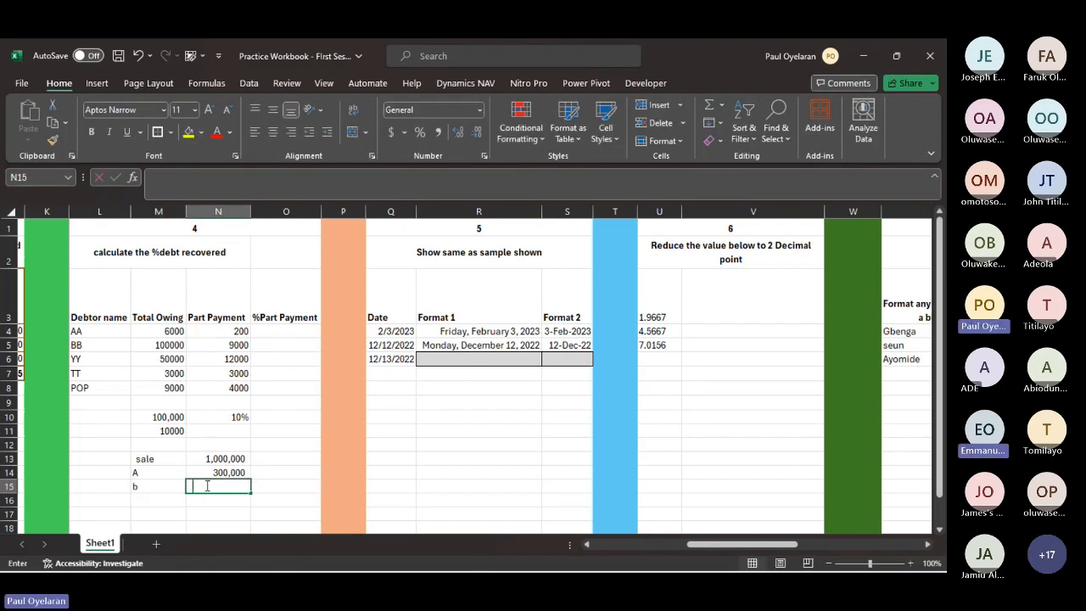
type("400000")
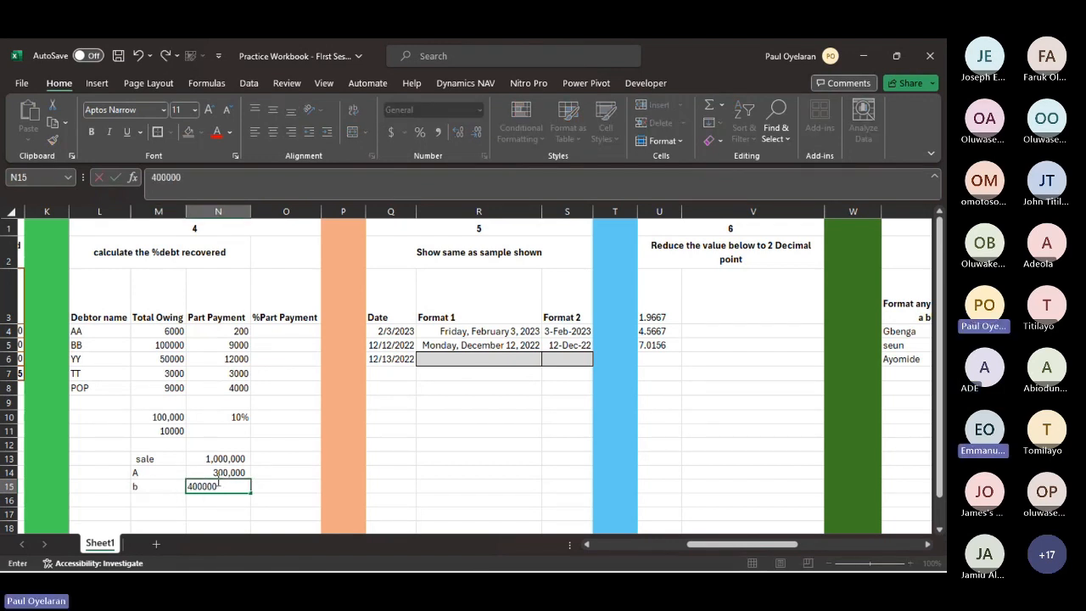
- Copy the number format of N14 down the amount column through N17
key("Up")
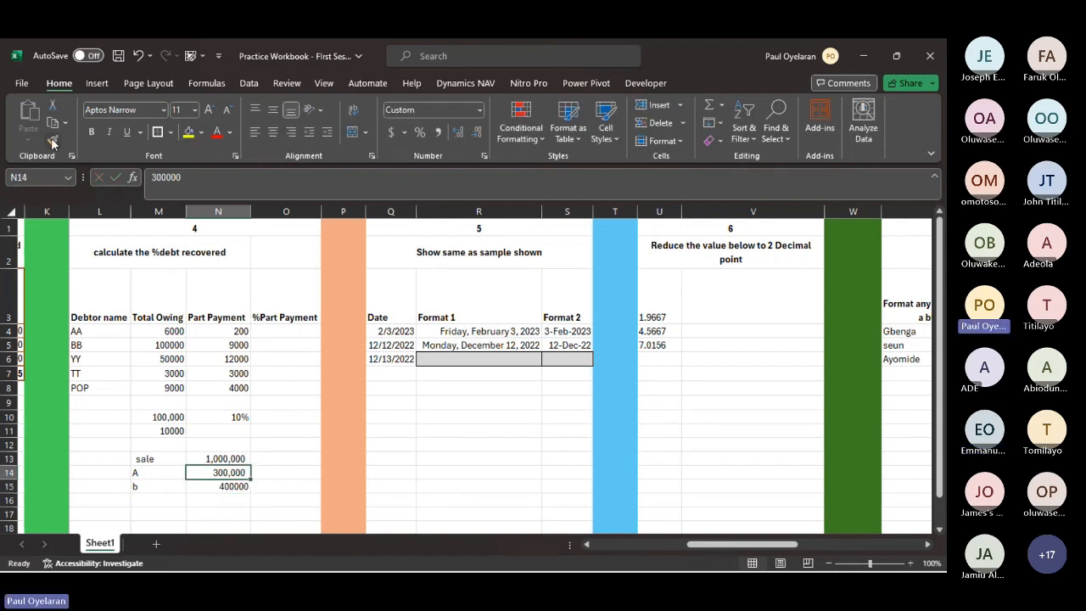
left_click(52, 141)
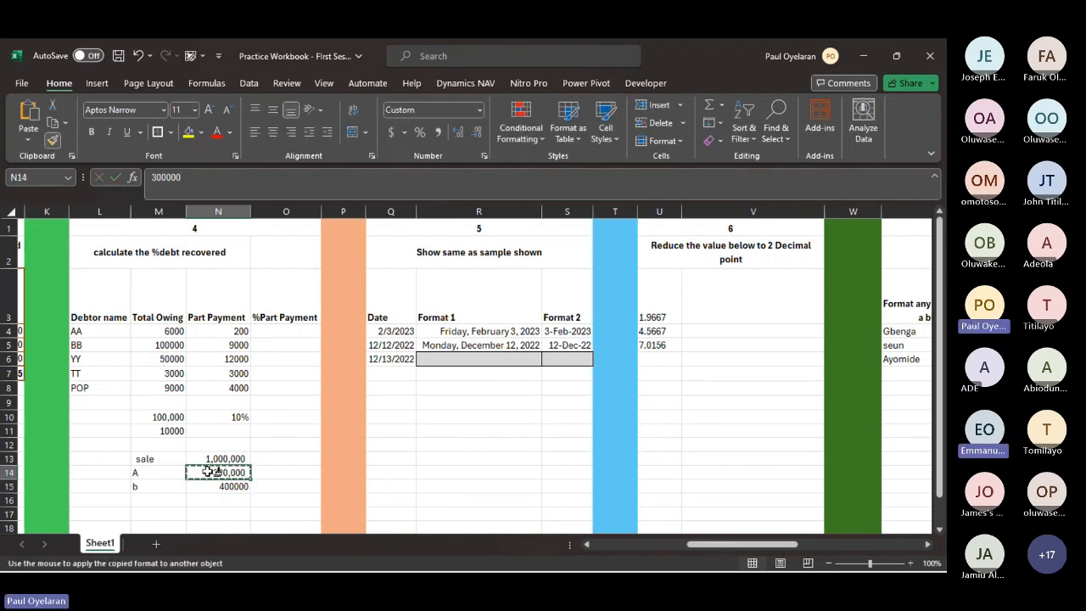
left_click_drag(207, 470, 208, 517)
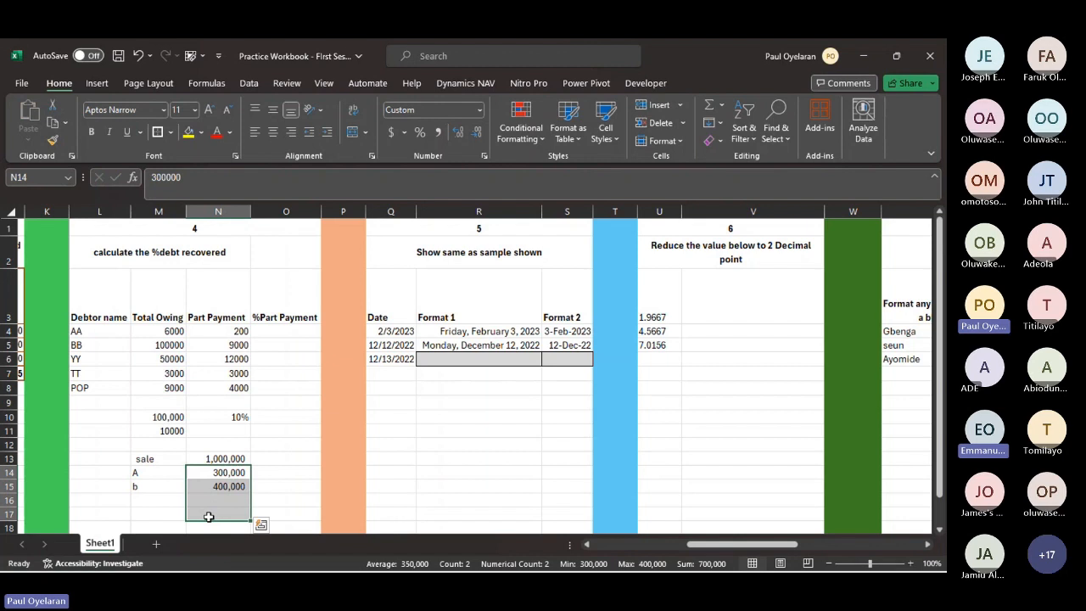
- Enter "c" in M16 and 100000 as its amount in N16
scroll(211, 513, "down", 1)
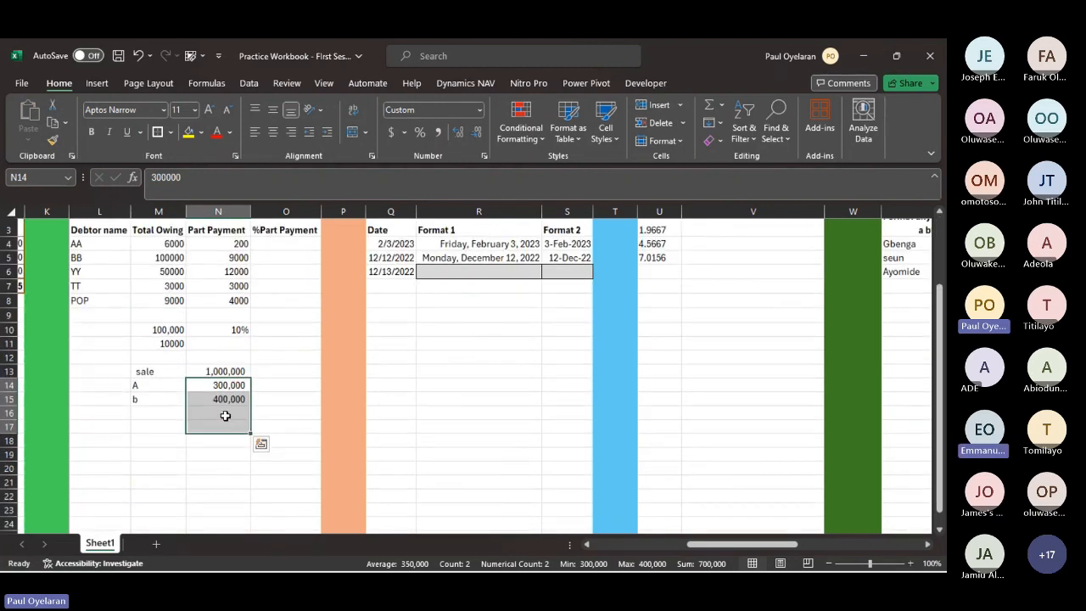
left_click(225, 416)
left_click(153, 413)
type("c")
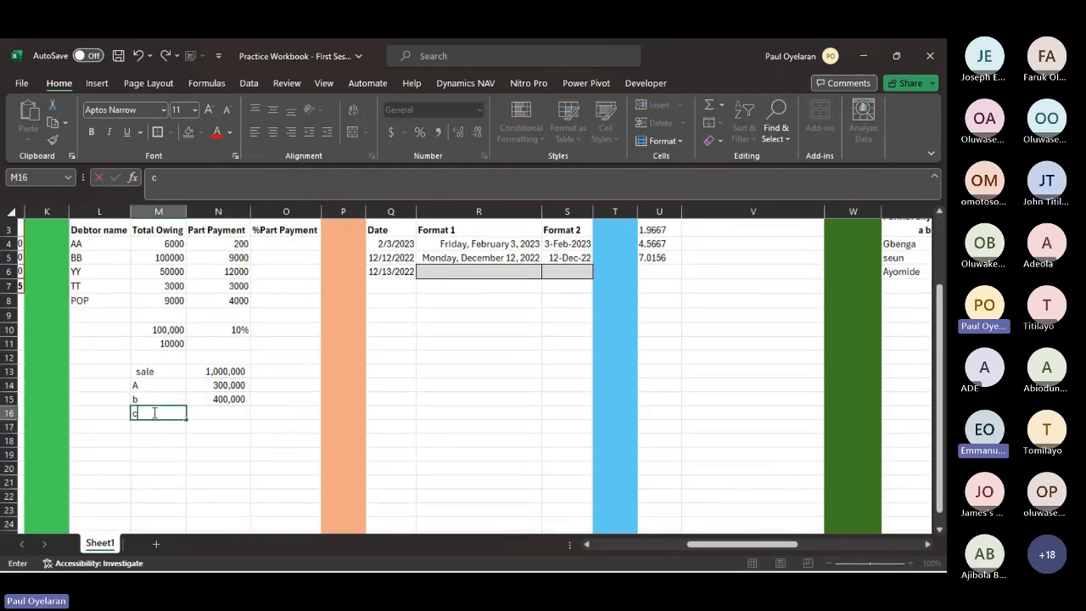
left_click(212, 416)
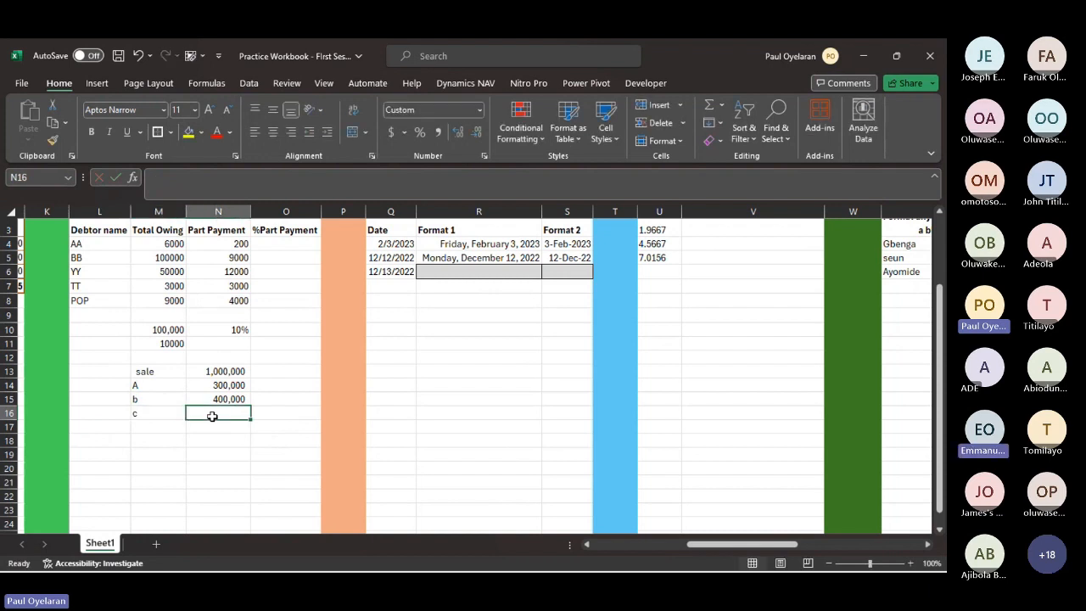
type("1000-")
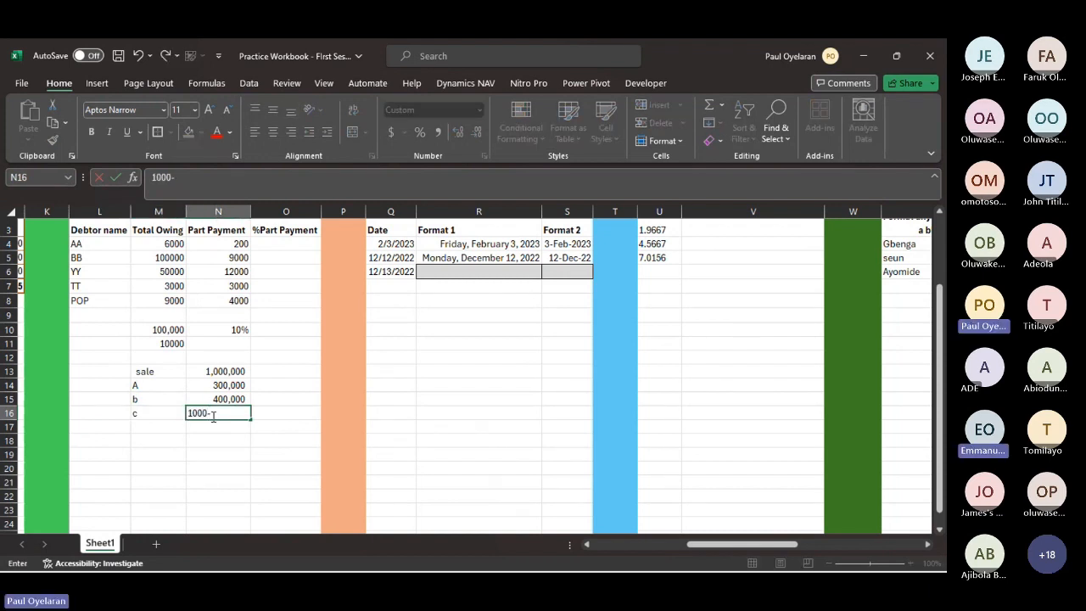
type("0")
key("Return")
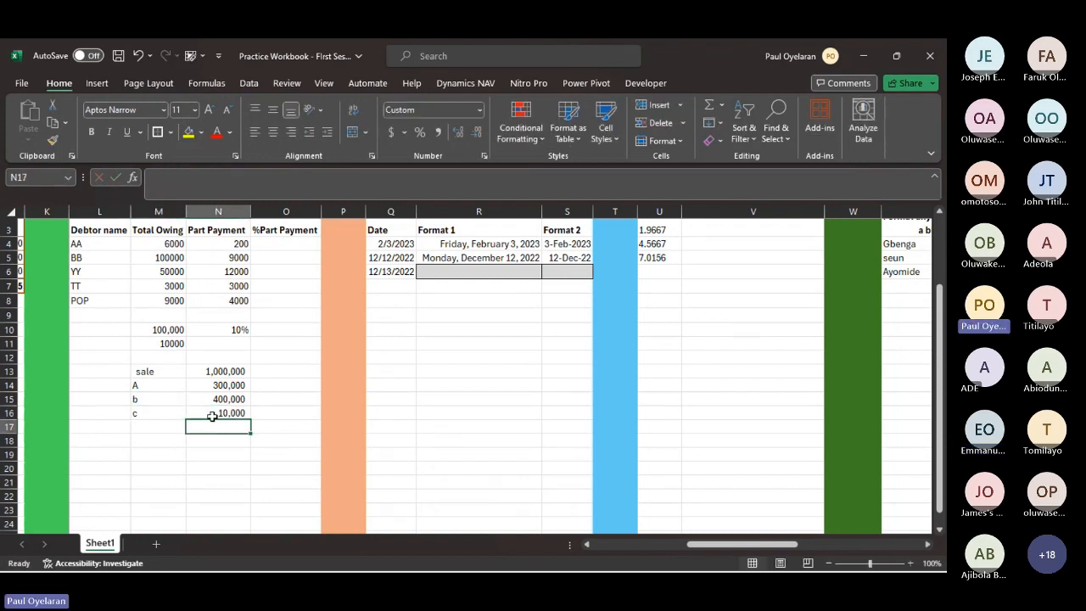
left_click(212, 415)
left_click(223, 184)
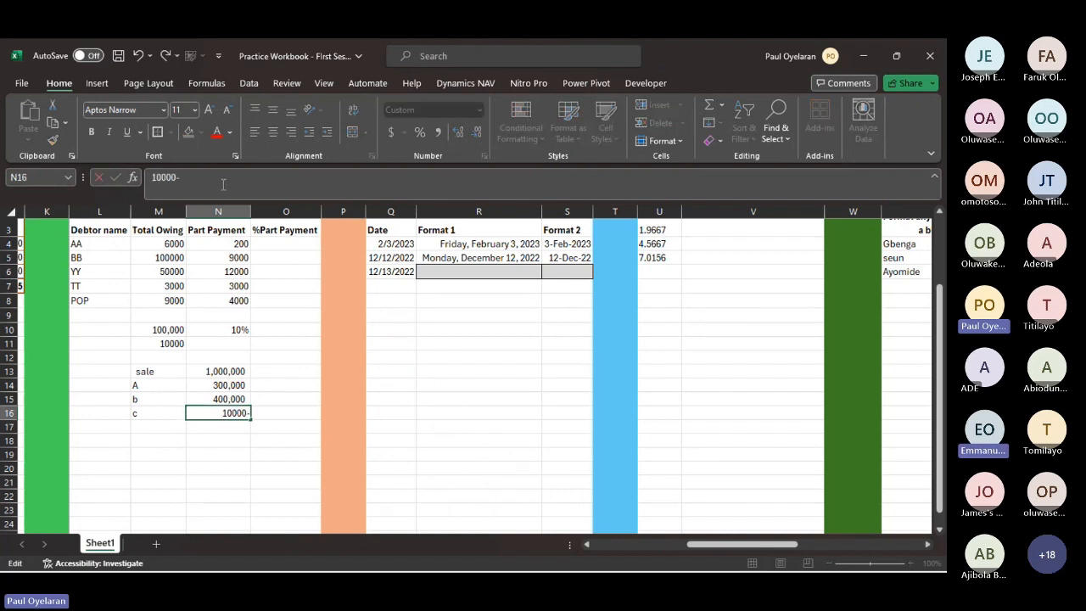
type("0")
key("Return")
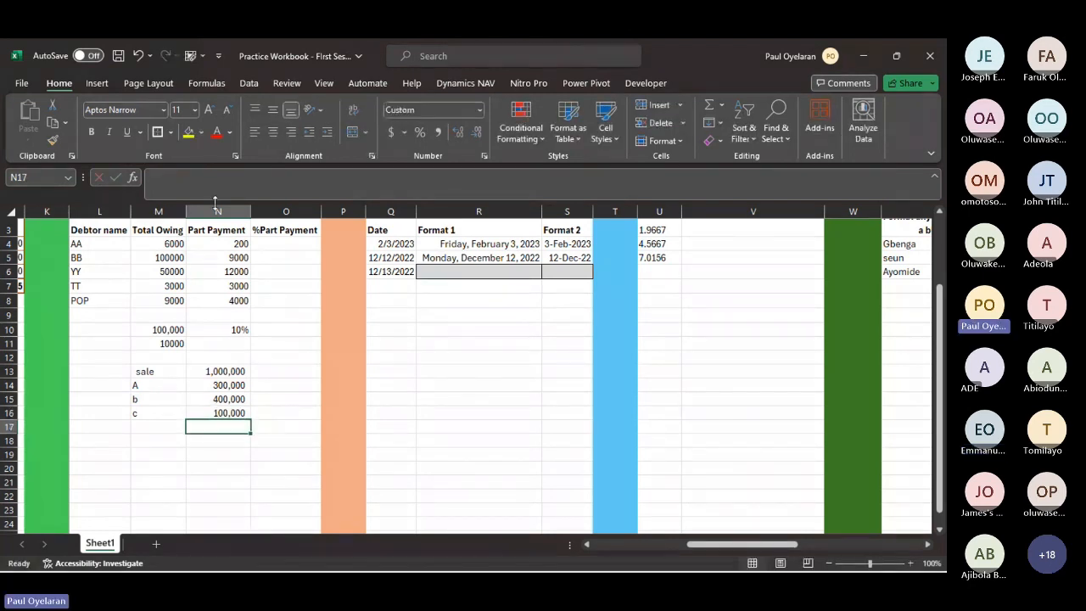
- Enter "d" in M17 and 200000 as its amount in N17
left_click(158, 431)
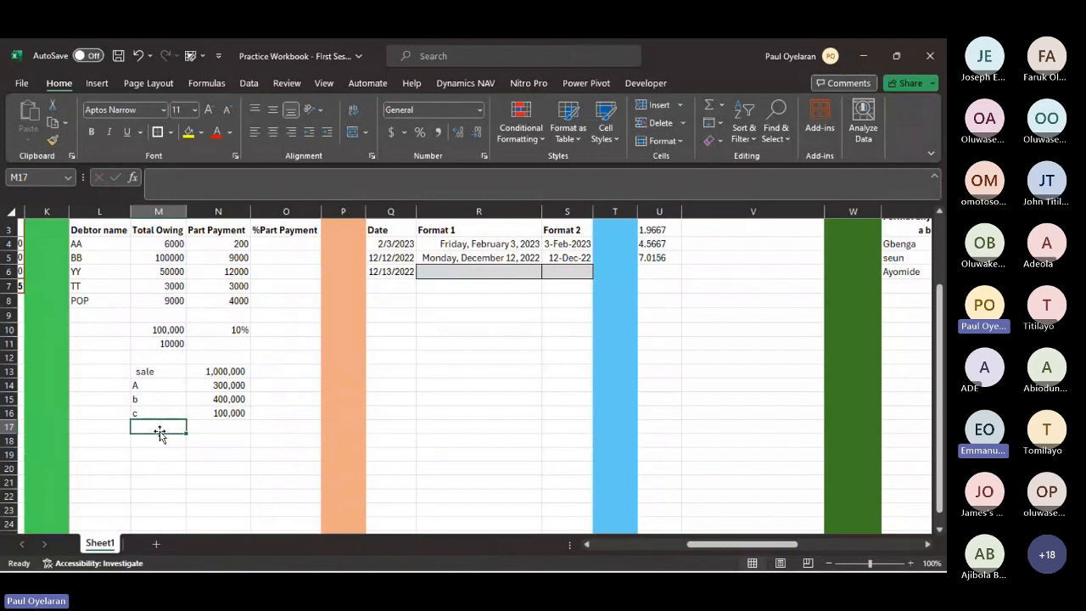
type("d")
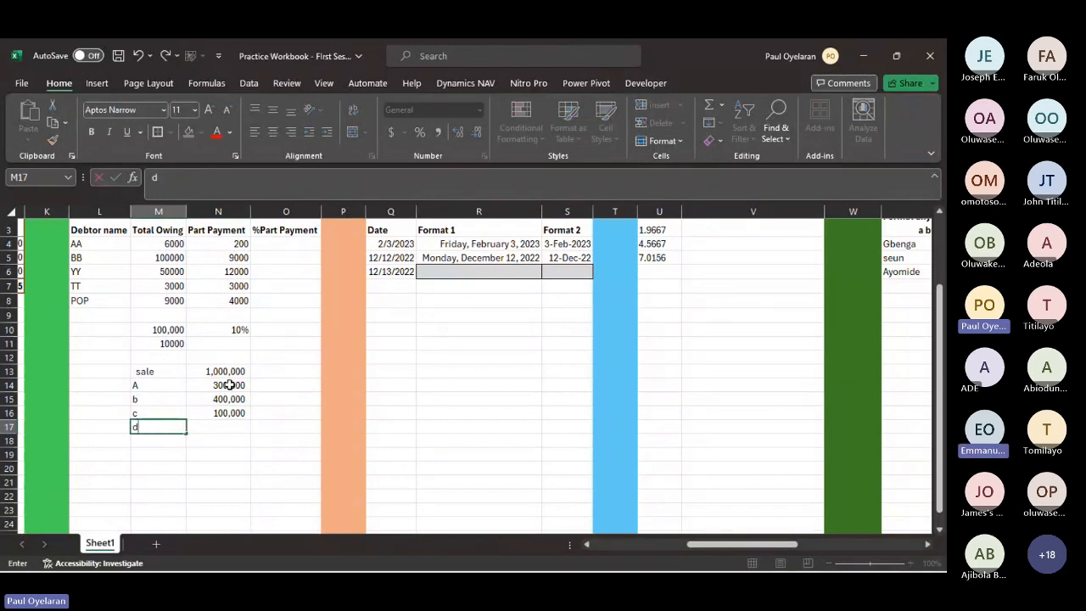
left_click(221, 426)
type("200,0")
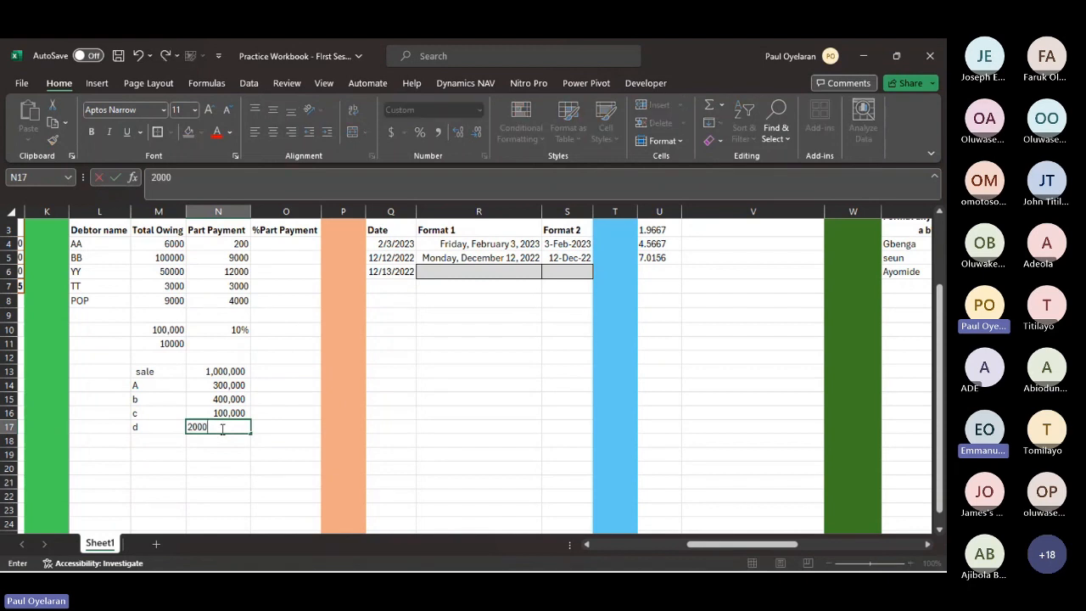
type("00")
key("Return")
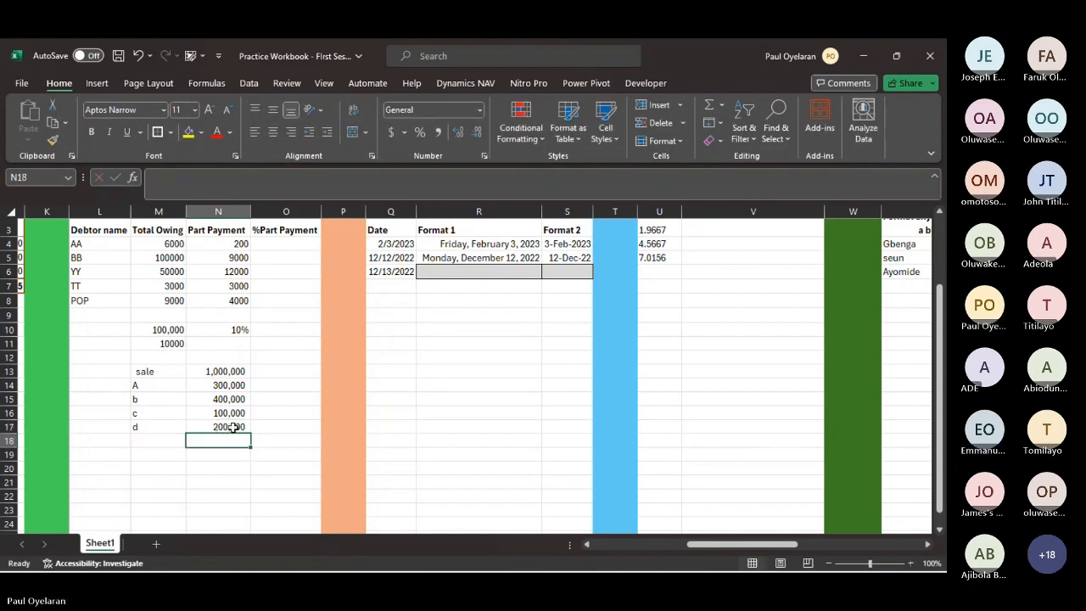
- Calculate A's share of the total sale in O14 with the formula =N14/N13
left_click(229, 385)
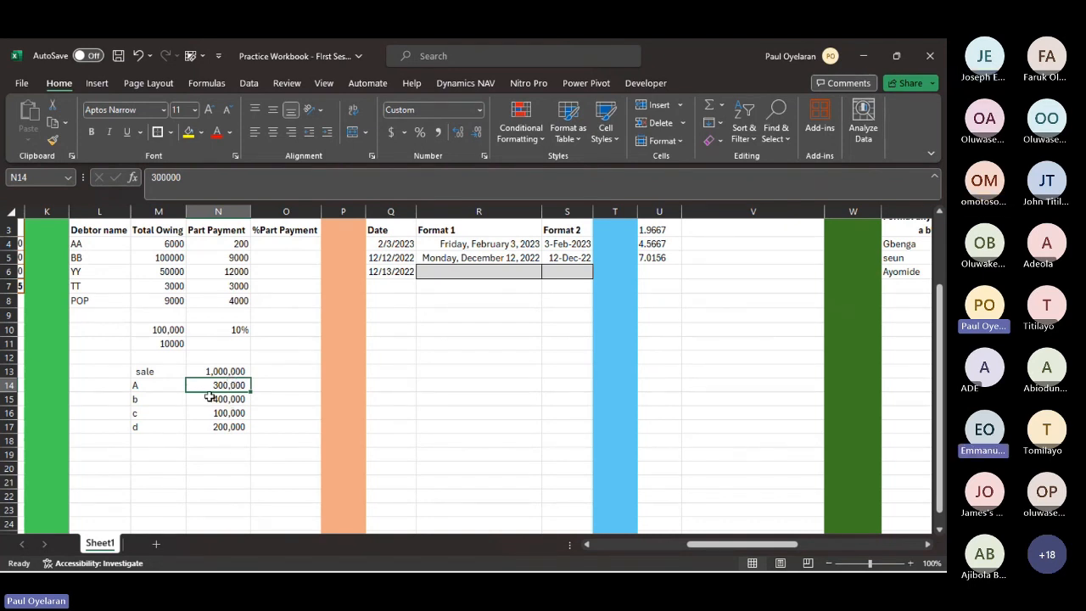
left_click(227, 372)
left_click(266, 381)
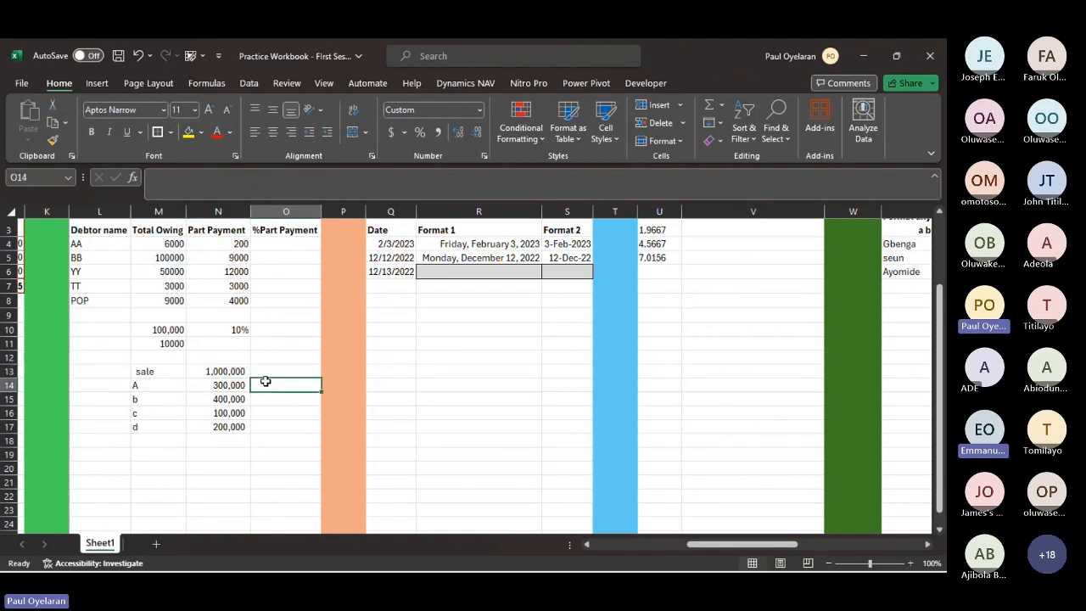
type("=")
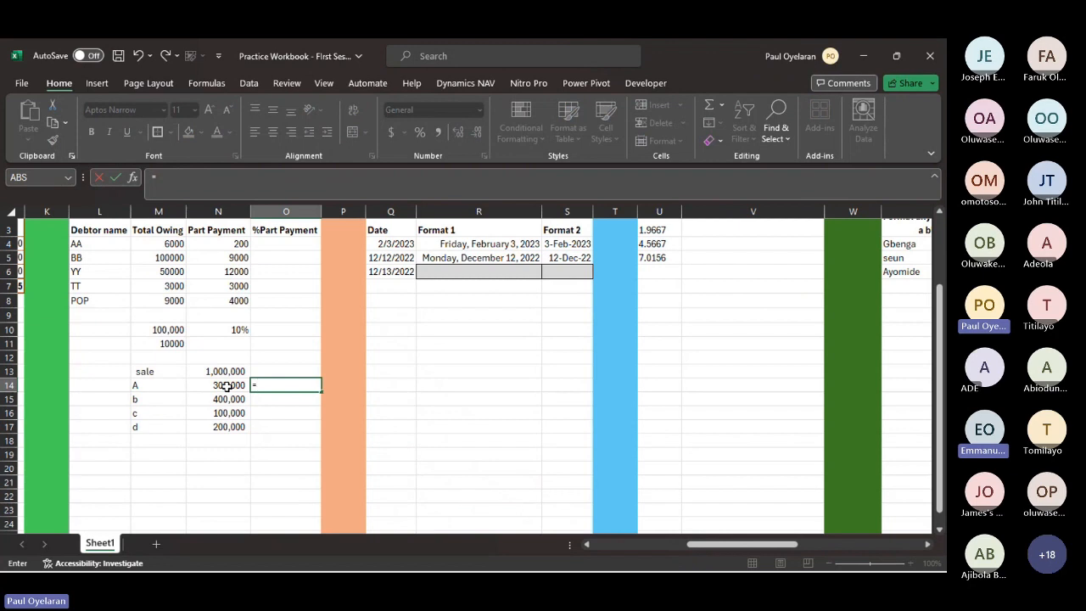
left_click(227, 385)
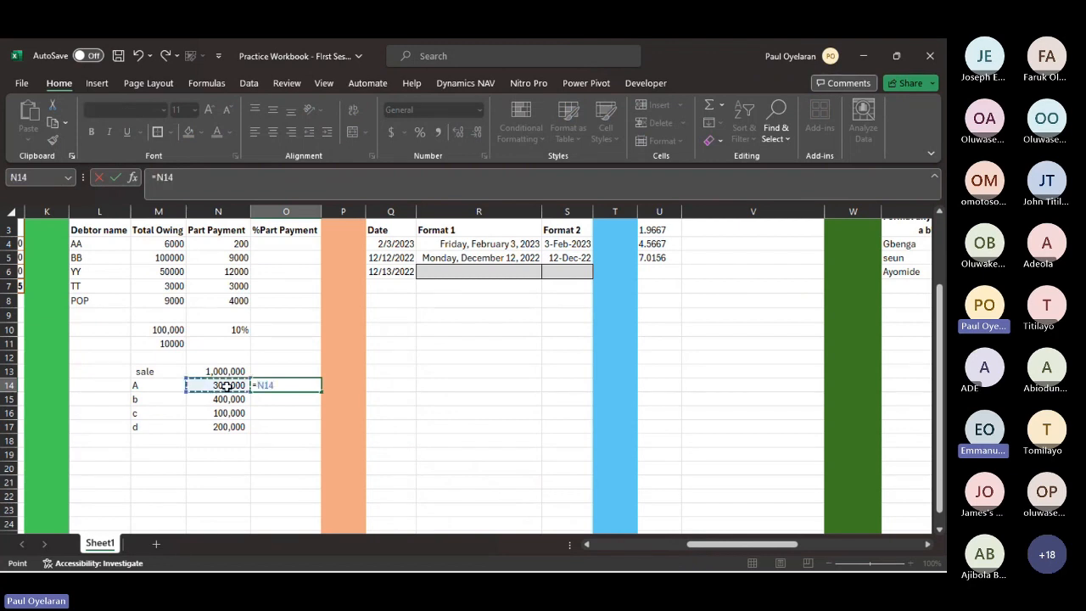
type("/")
left_click(235, 370)
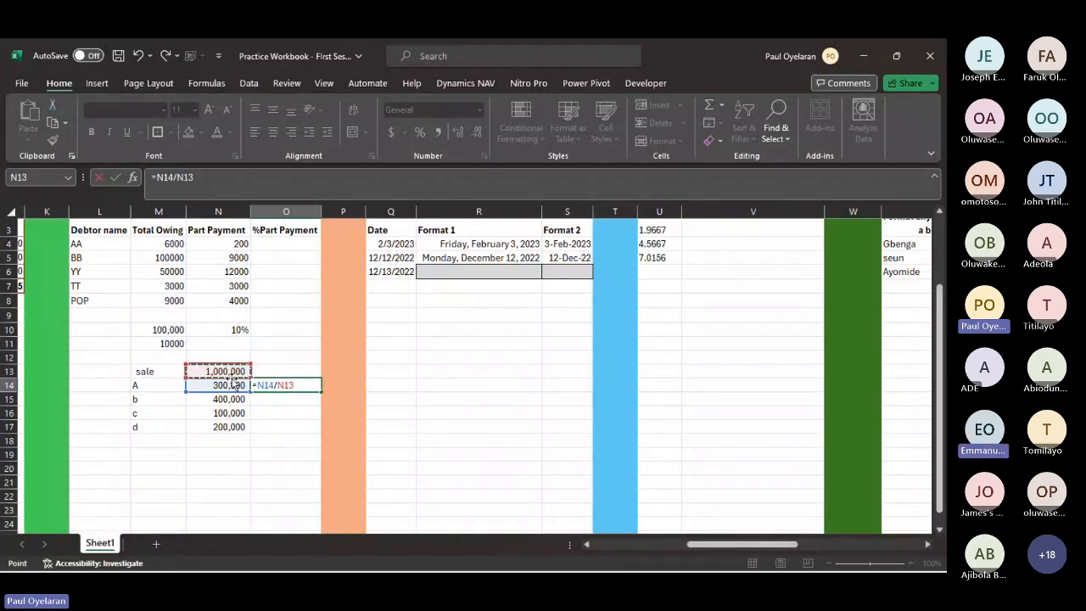
key("Return")
left_click(293, 384)
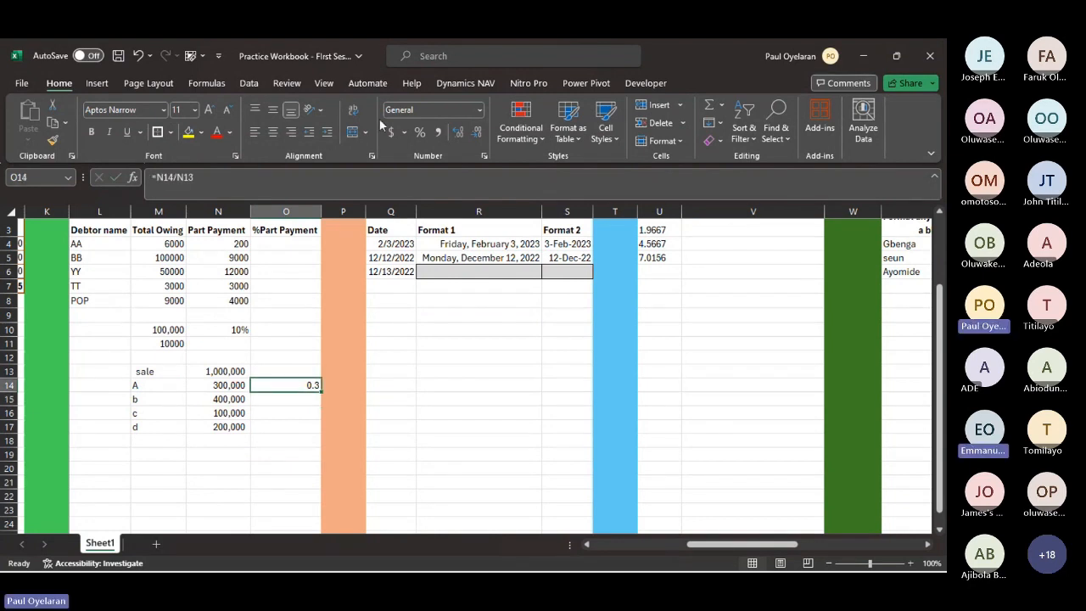
- Format A's share in O14 as a percentage and fill its formula down through O17
key("ctrl+shift+5")
left_click_drag(319, 392, 316, 427)
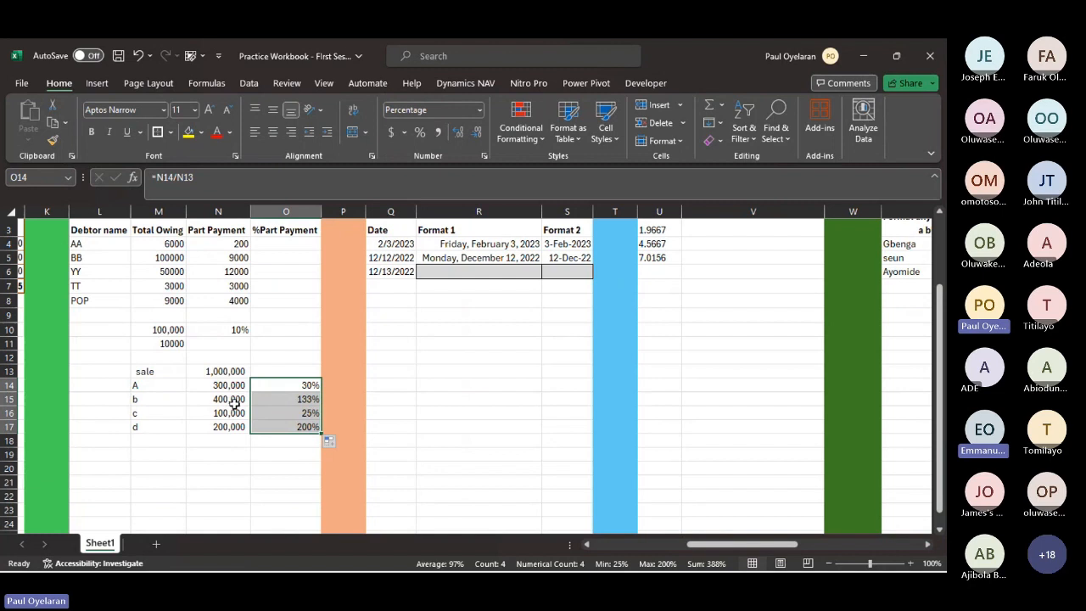
left_click_drag(303, 398, 309, 429)
key("Delete")
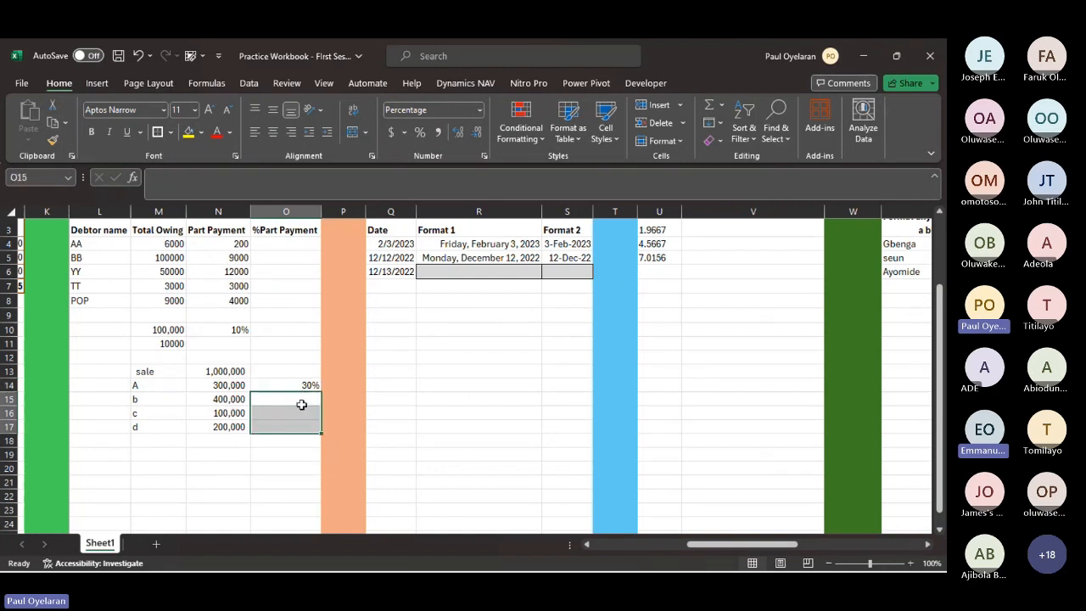
left_click(301, 402)
type("=")
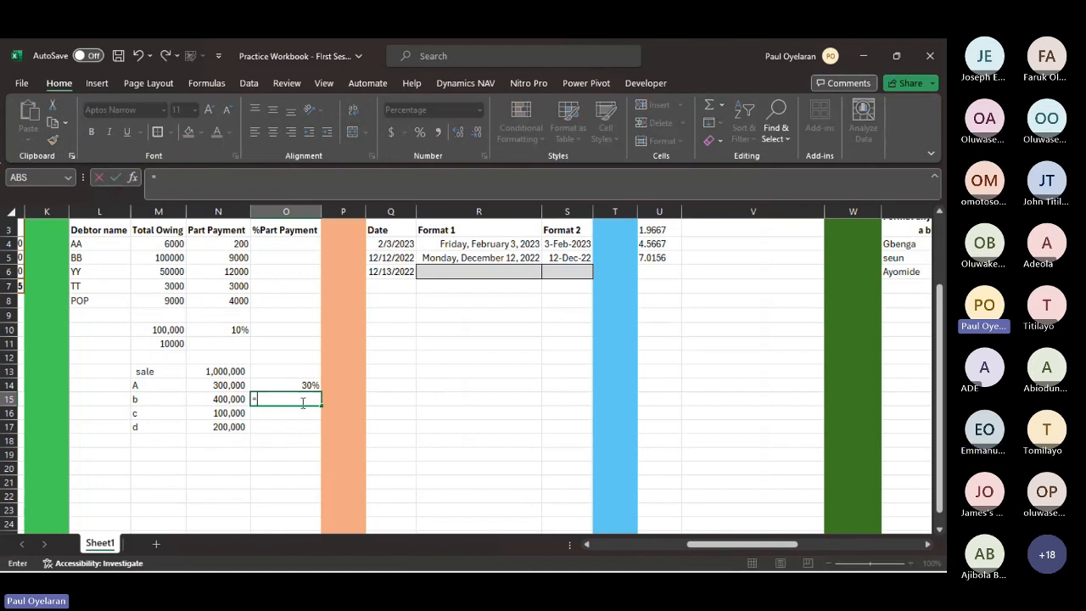
left_click(219, 399)
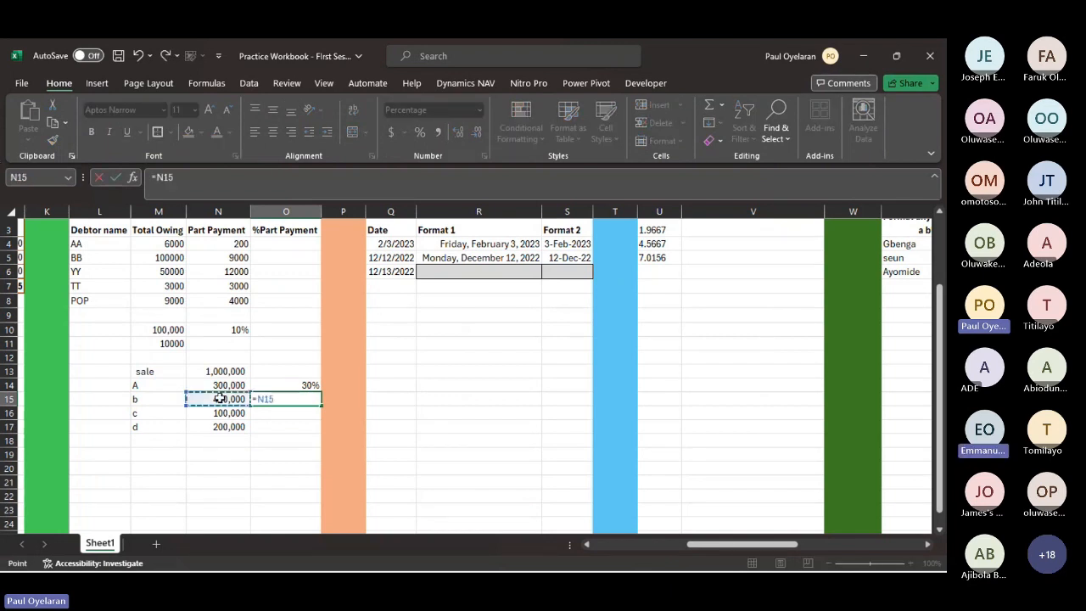
type("/")
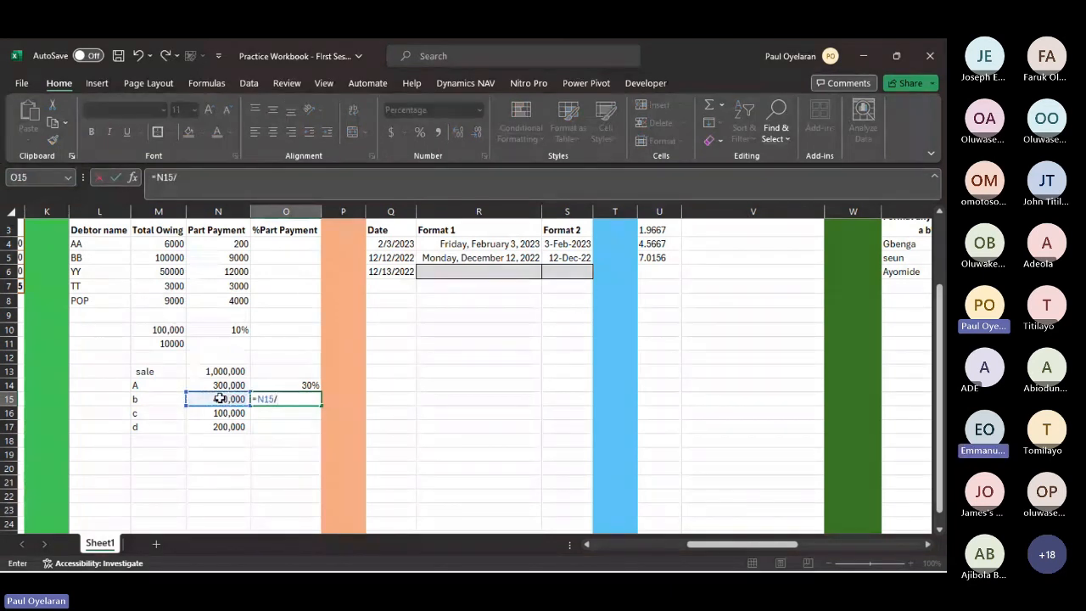
key("Escape")
key("ctrl+z")
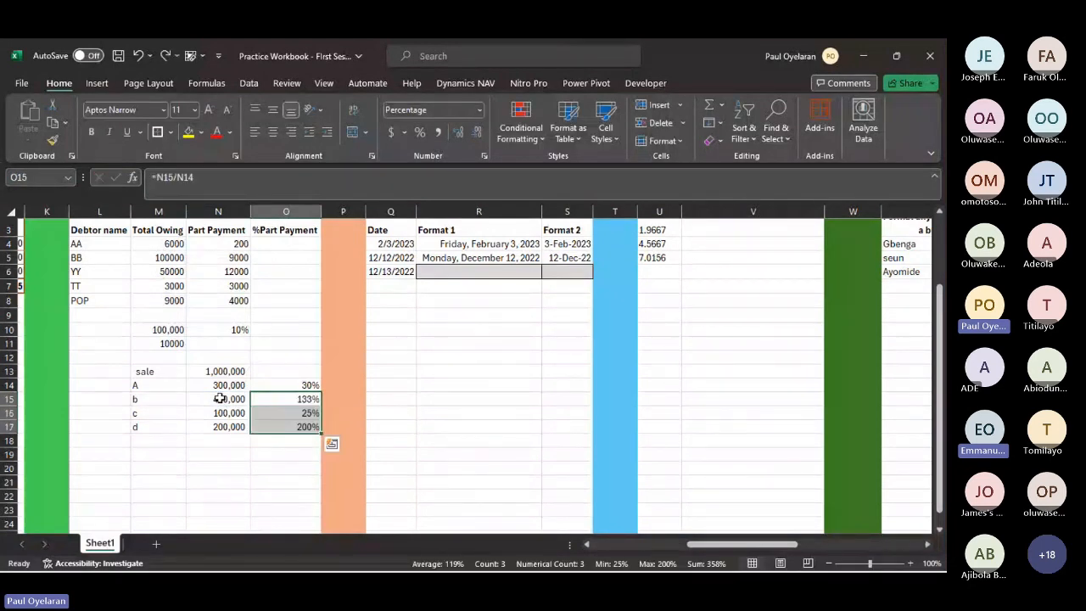
- Calculate b's share of the total sale in O15 with the formula =N15/N13
left_click(307, 386)
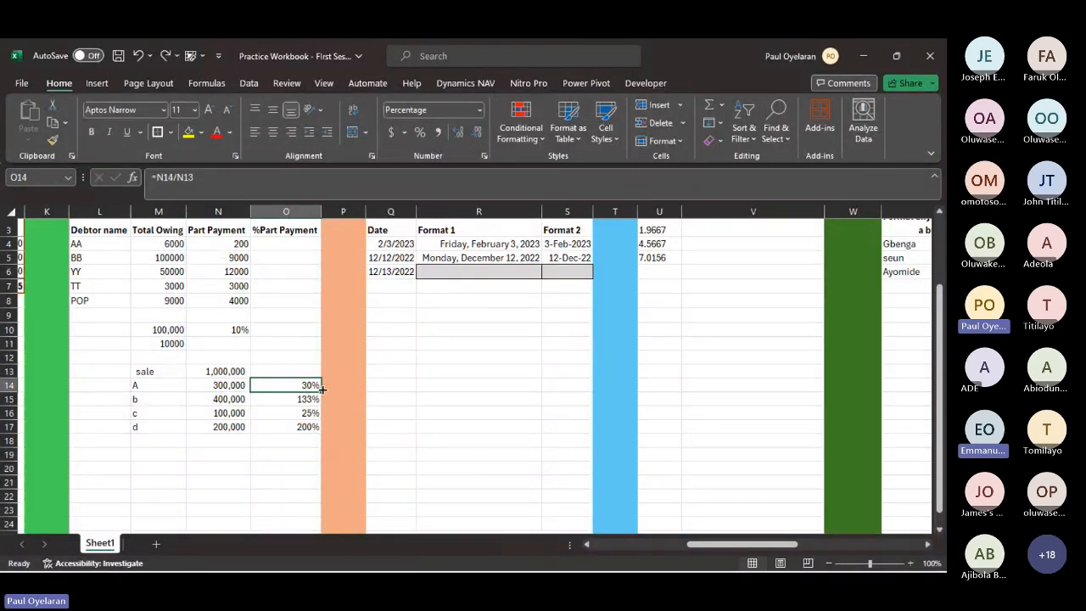
left_click(303, 400)
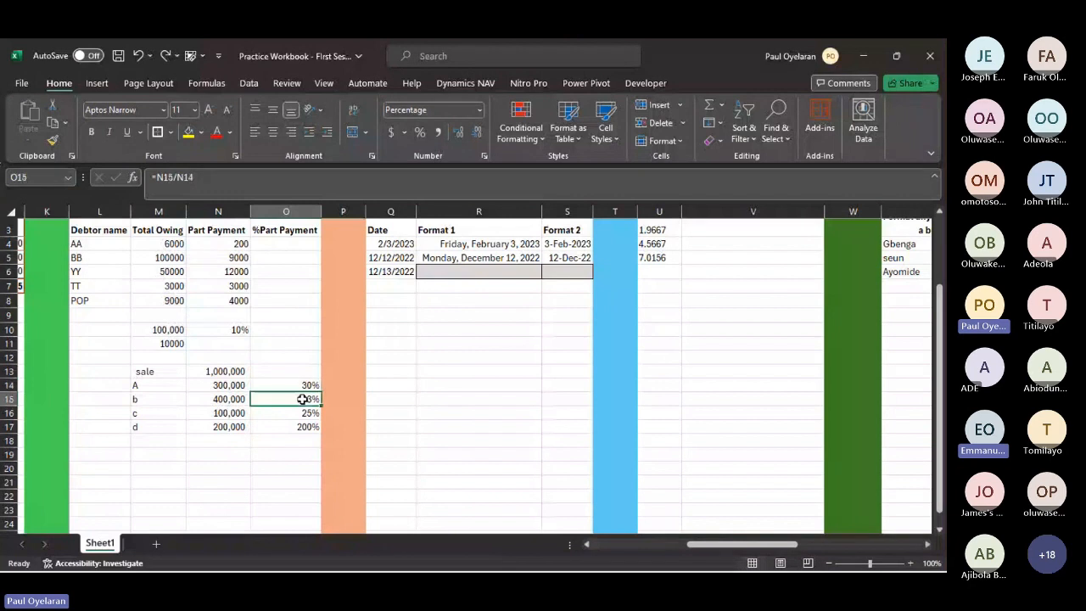
type("=")
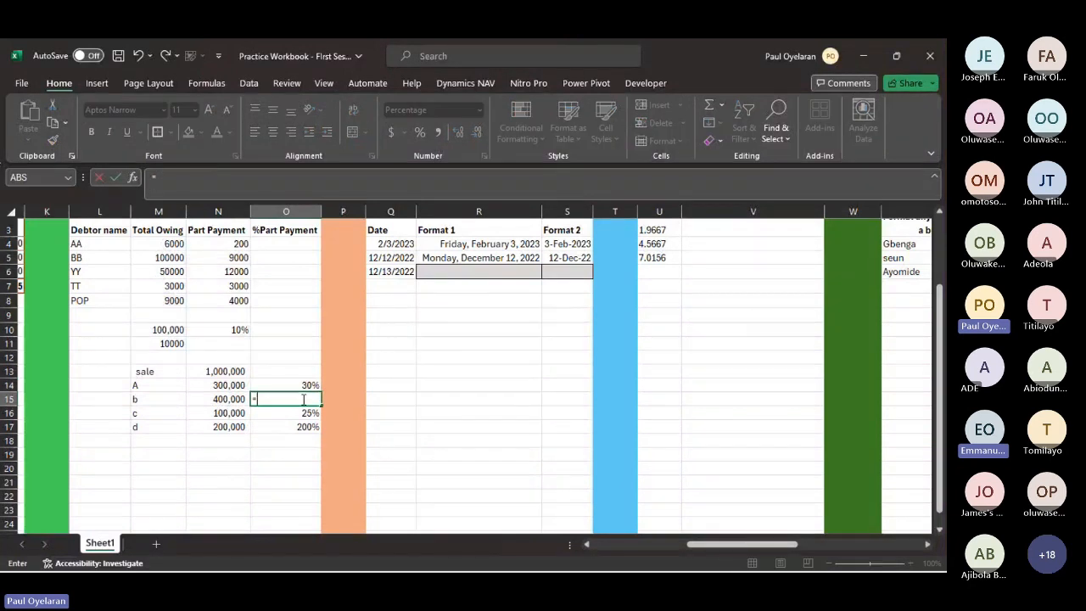
left_click(230, 397)
type("/")
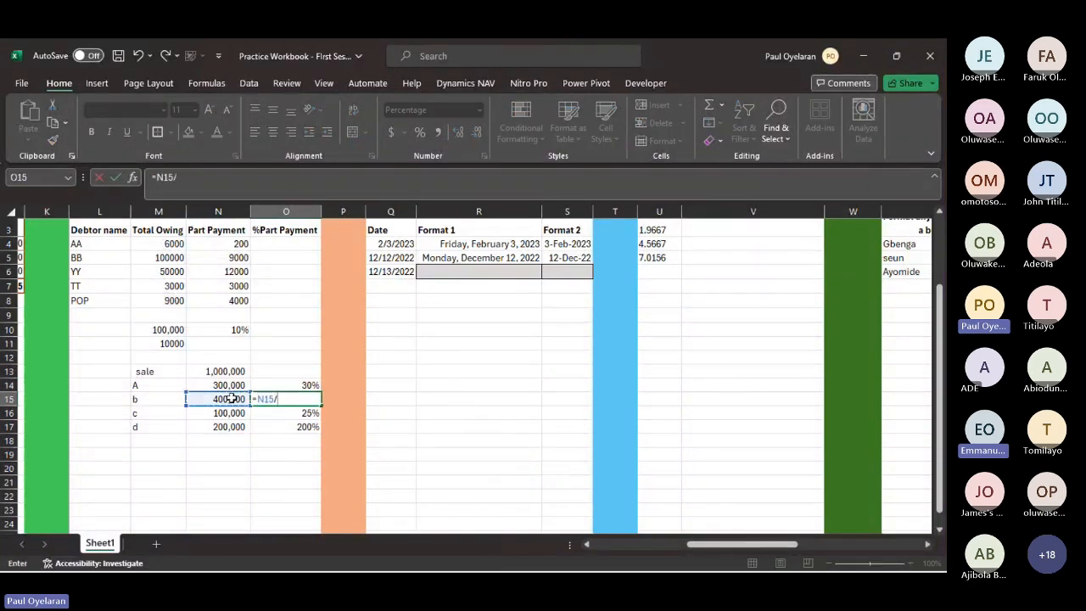
left_click(221, 371)
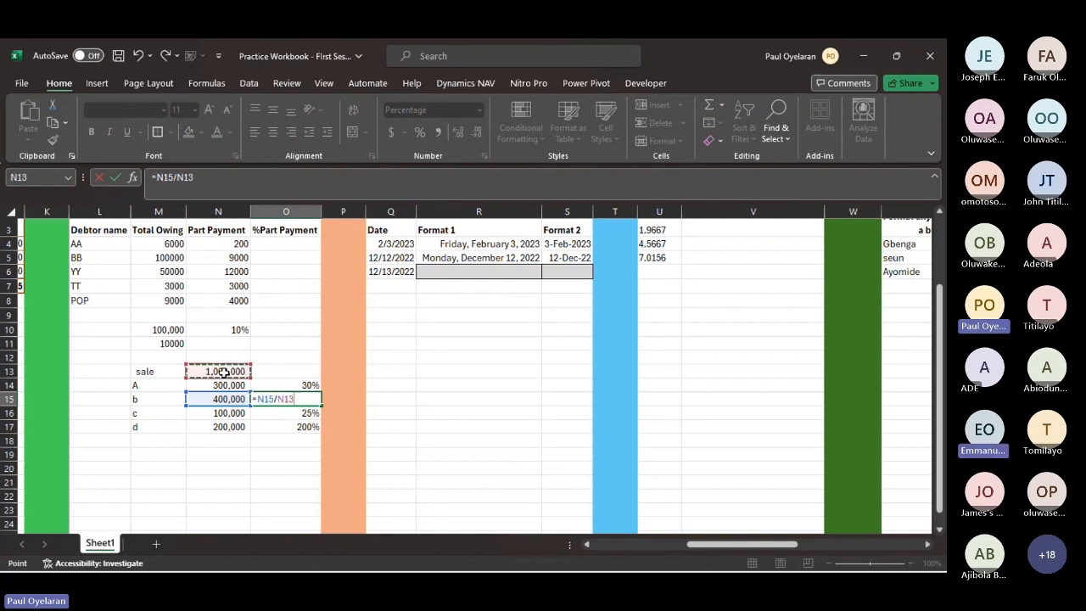
key("Return")
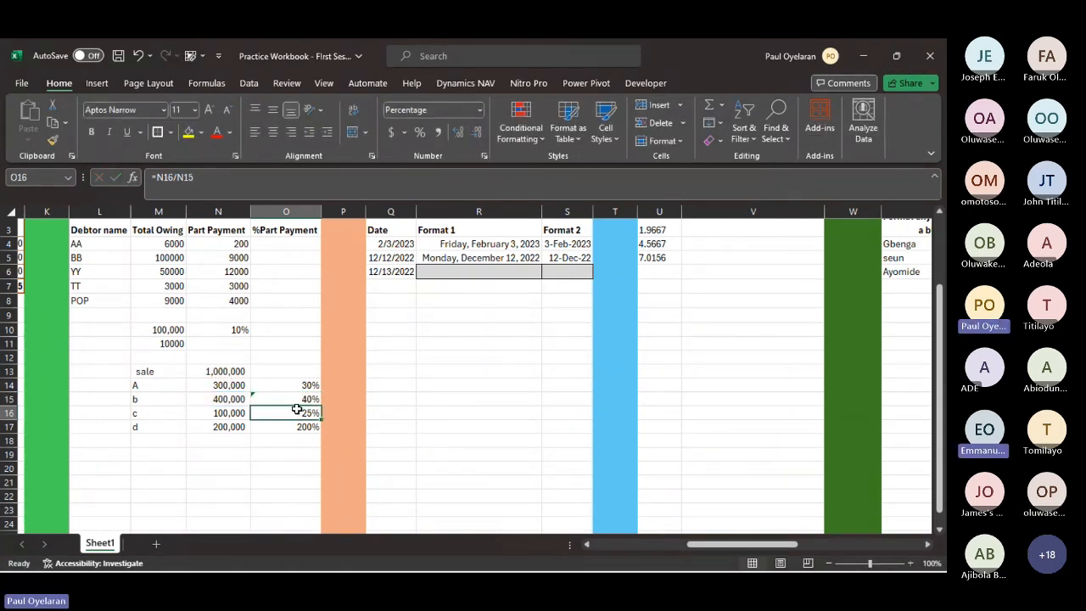
- Calculate c's share of the total sale in O16 with the formula =N16/N13
left_click_drag(320, 419, 303, 429)
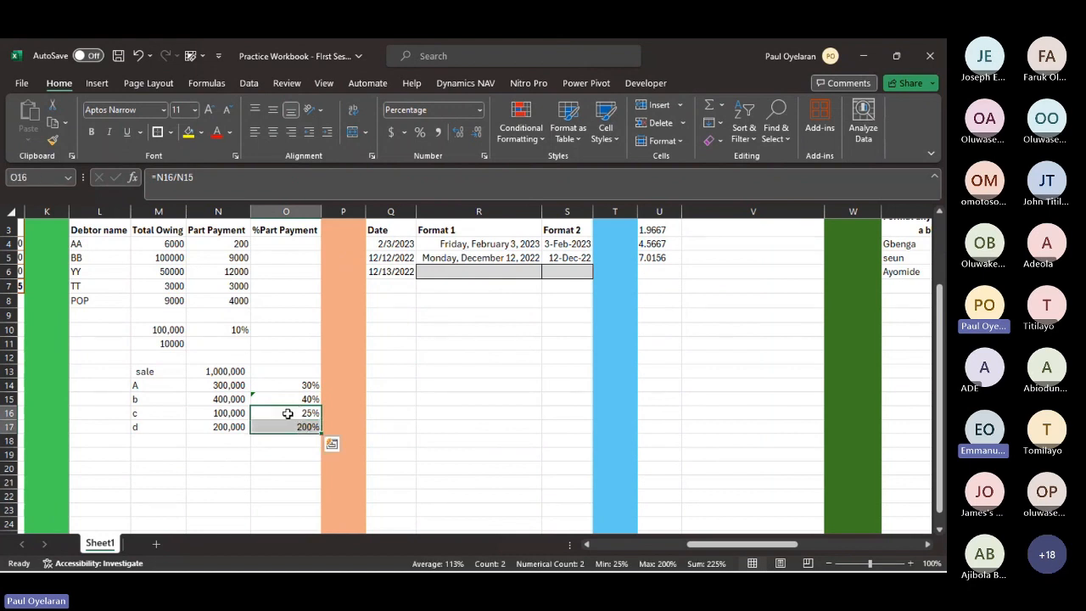
left_click(287, 413)
type("=")
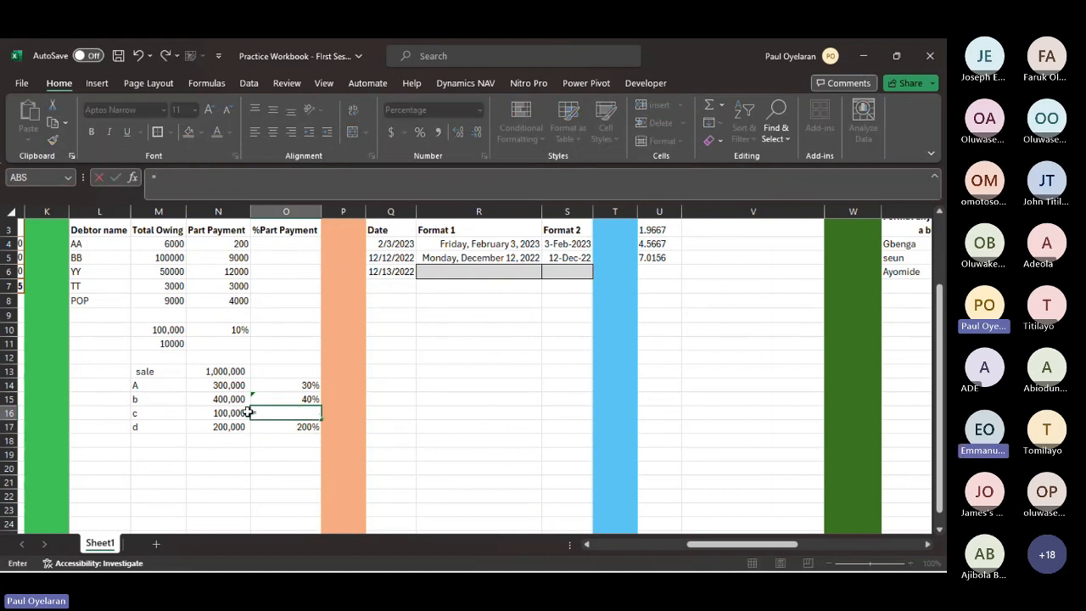
left_click(238, 413)
type("/")
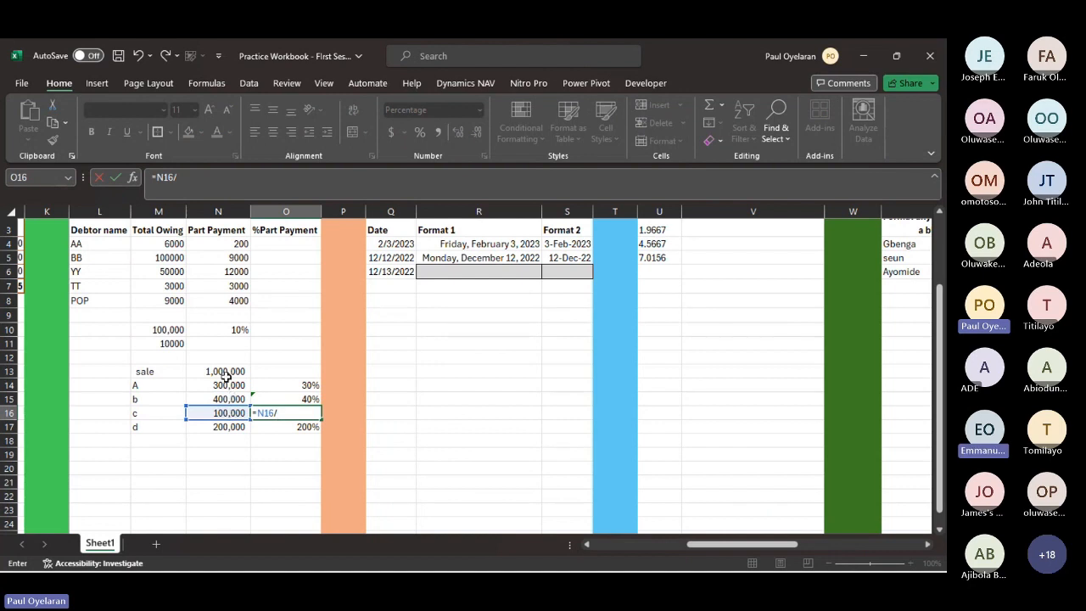
left_click(223, 373)
key("Return")
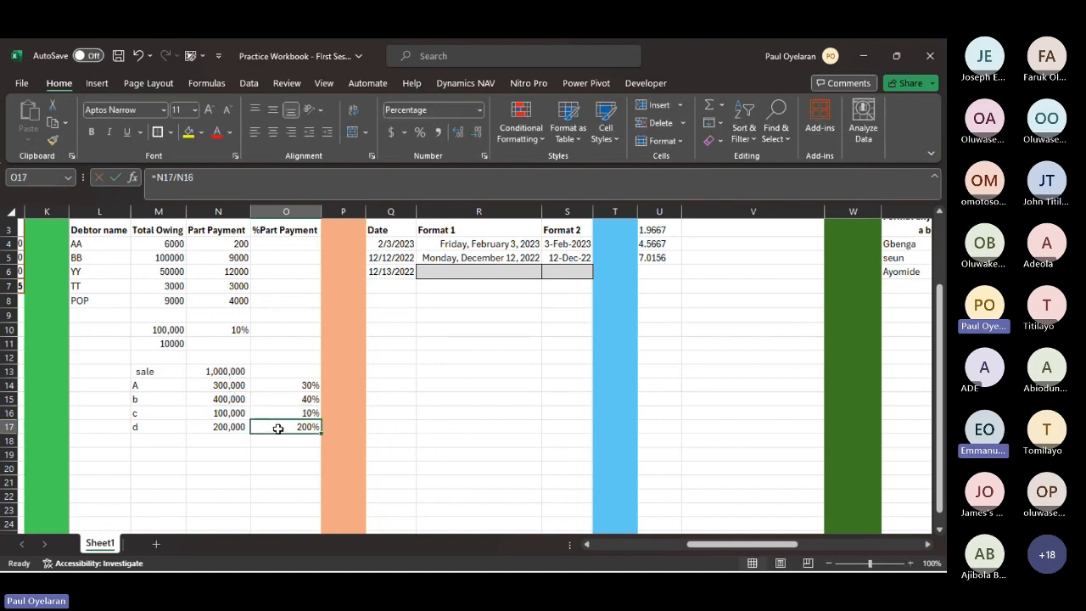
- Enter 20% as d's share in O17, and highlight item b's row from M15 to O15
type("20")
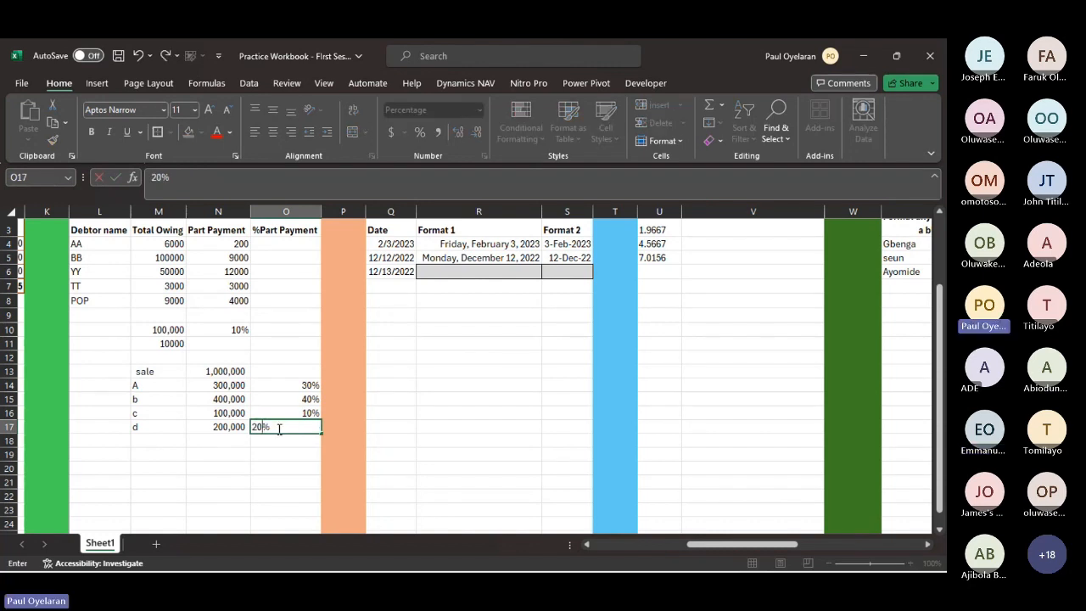
key("Return")
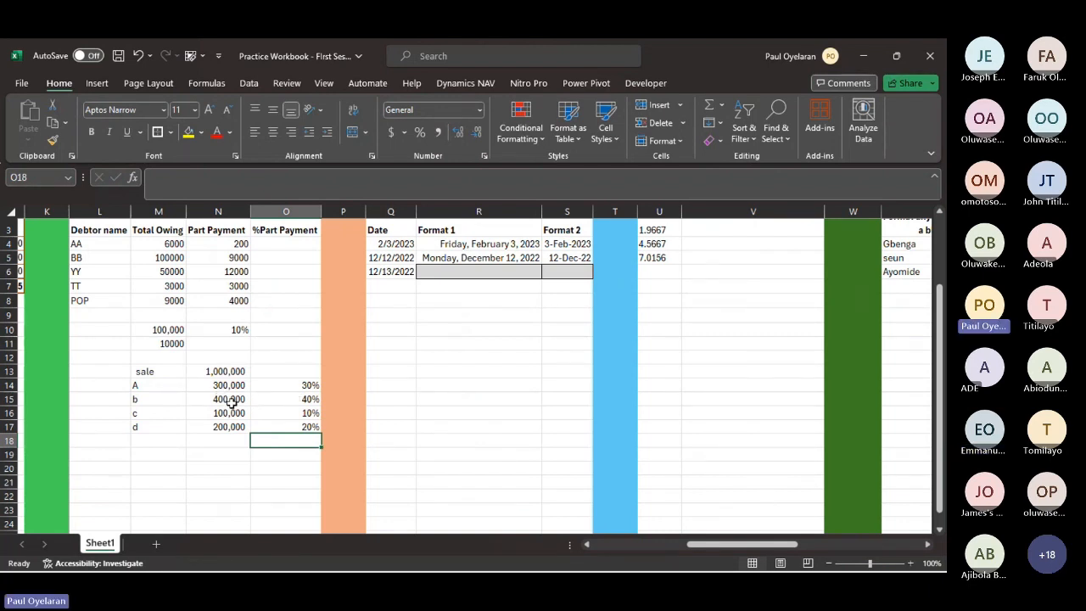
left_click(303, 398)
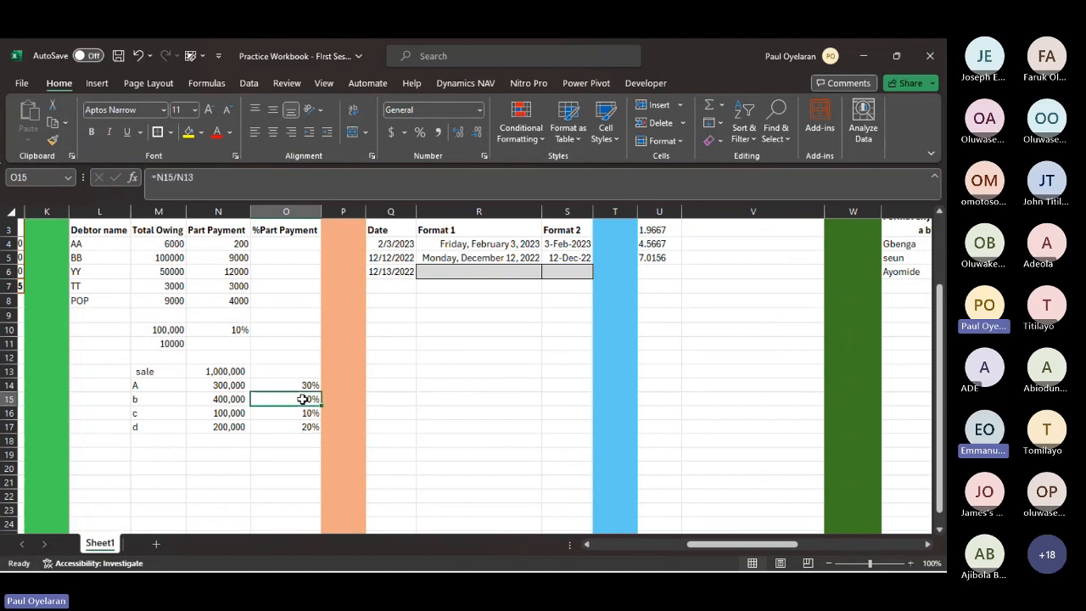
left_click_drag(303, 398, 147, 397)
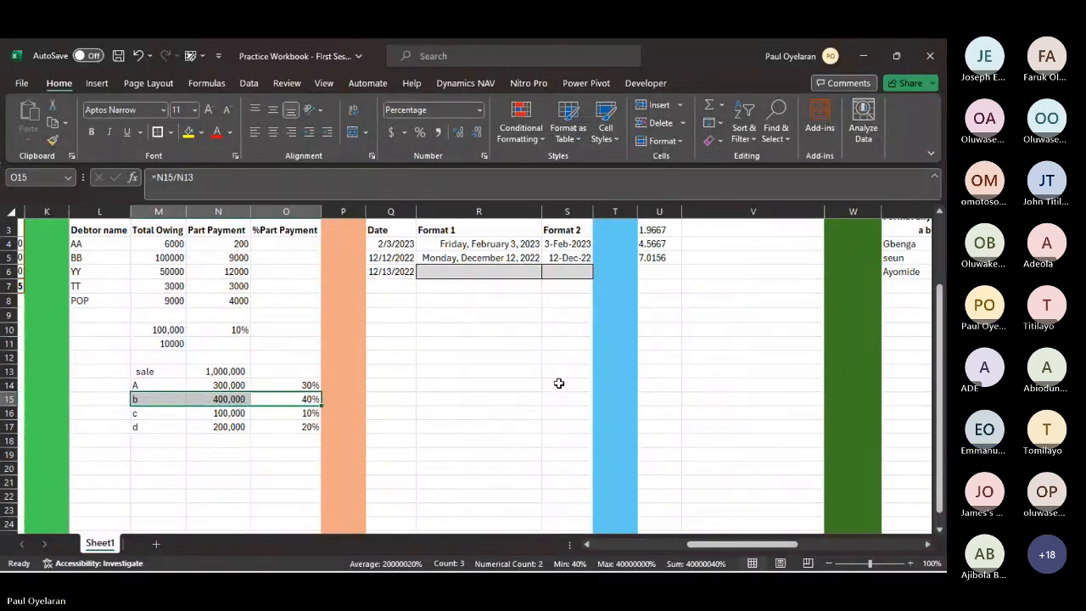
- Copy the exercise 6 values in U3:U5 into V3:V5
scroll(559, 383, "right", 3)
scroll(559, 383, "up", 1)
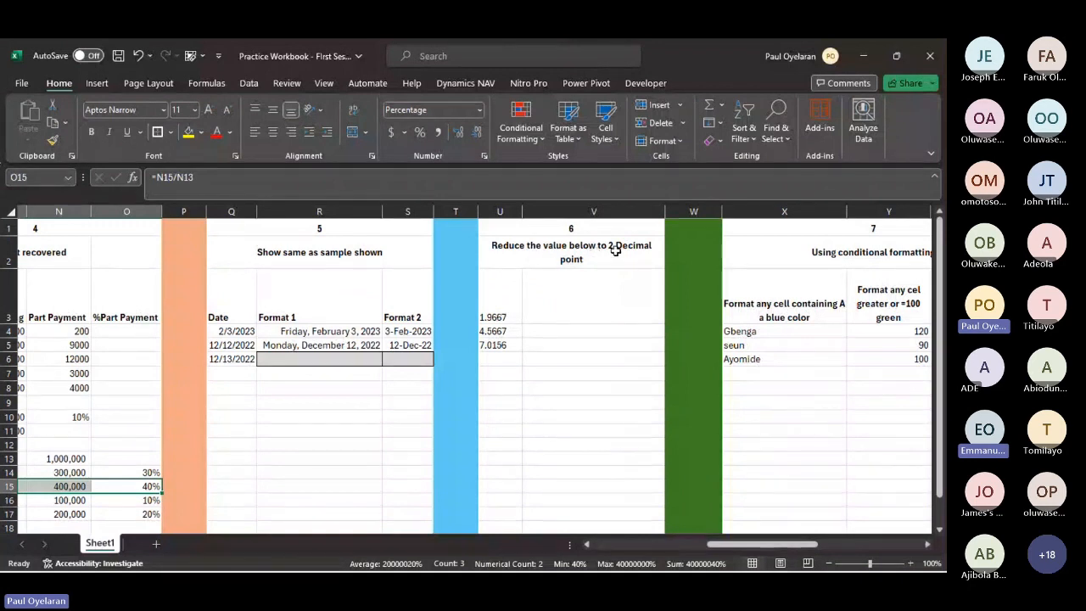
left_click(495, 306)
left_click_drag(496, 305, 506, 346)
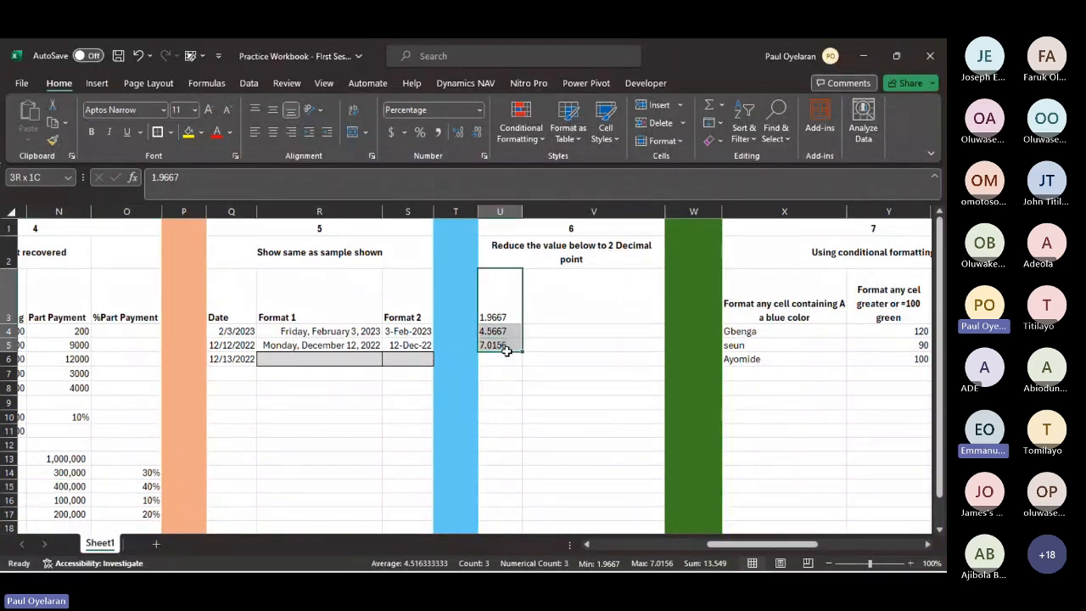
key("ctrl+c")
left_click(578, 310)
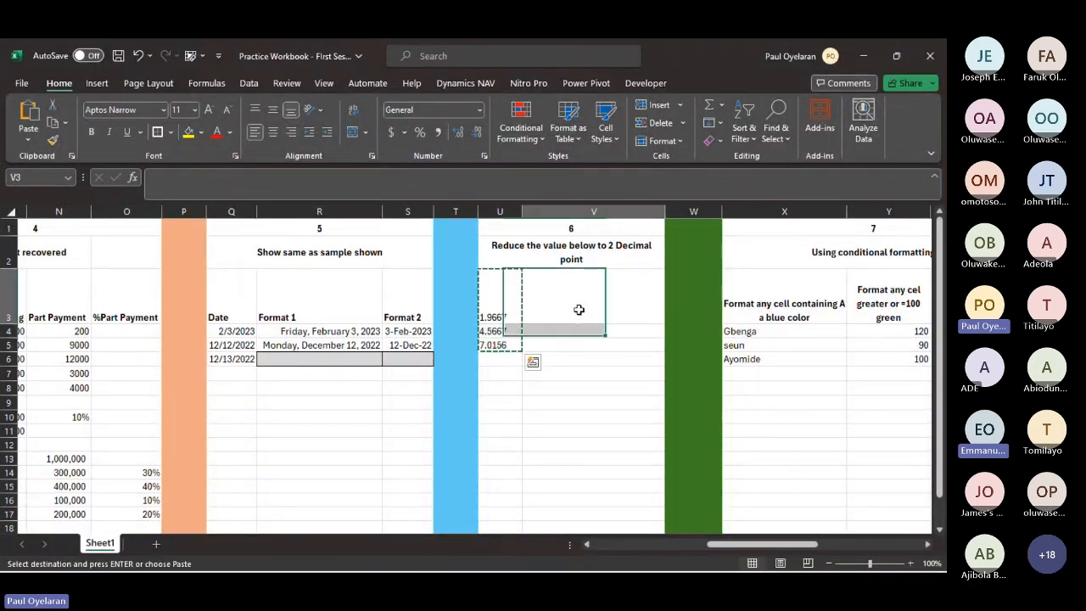
key("ctrl+v")
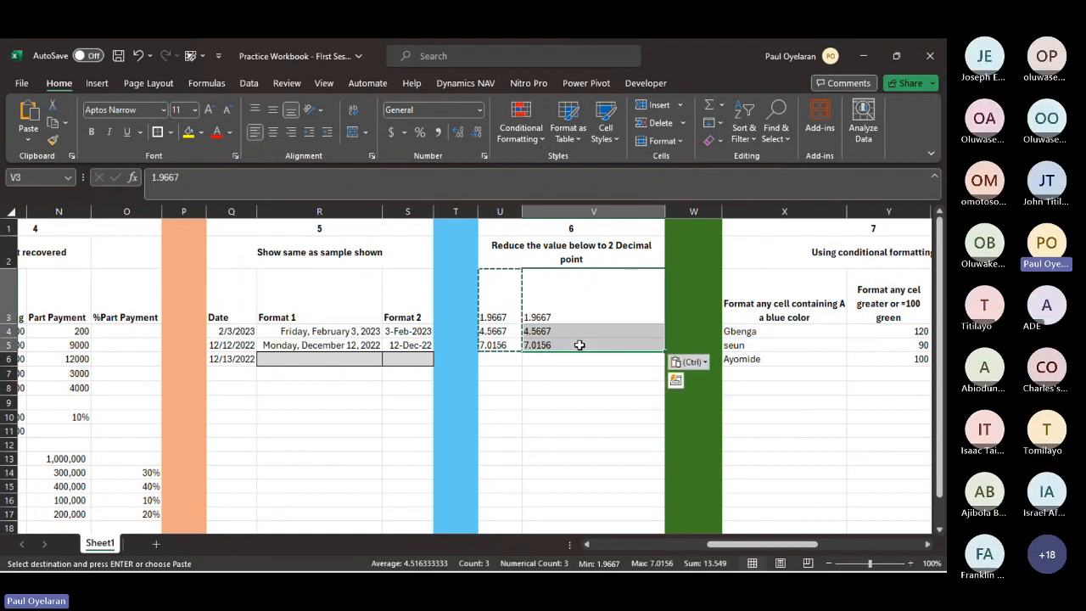
- Reduce the copied values in V3:V5 to two decimal places
left_click(477, 133)
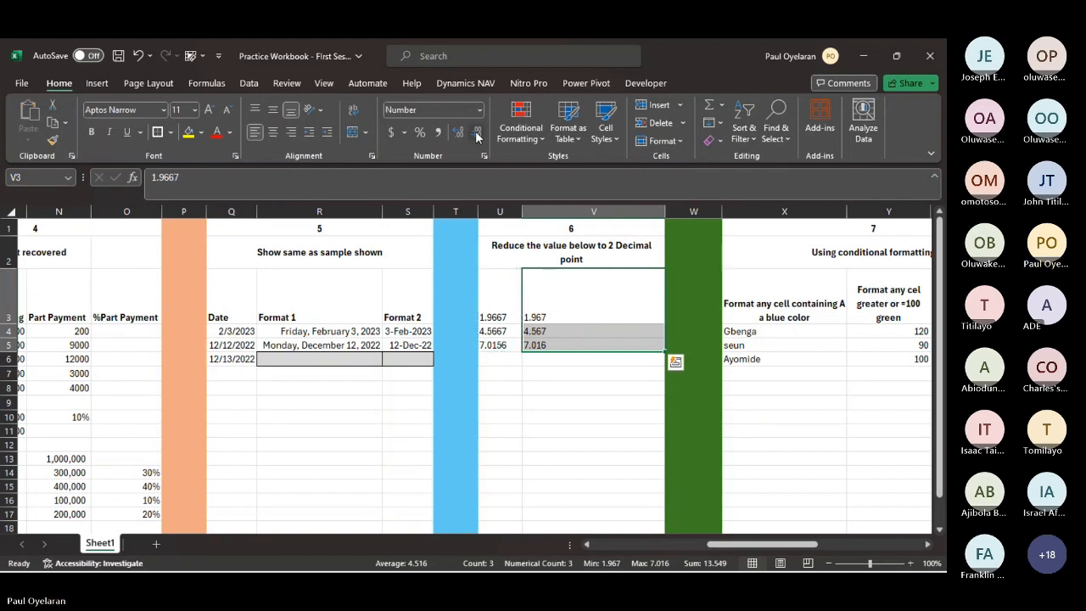
left_click(477, 133)
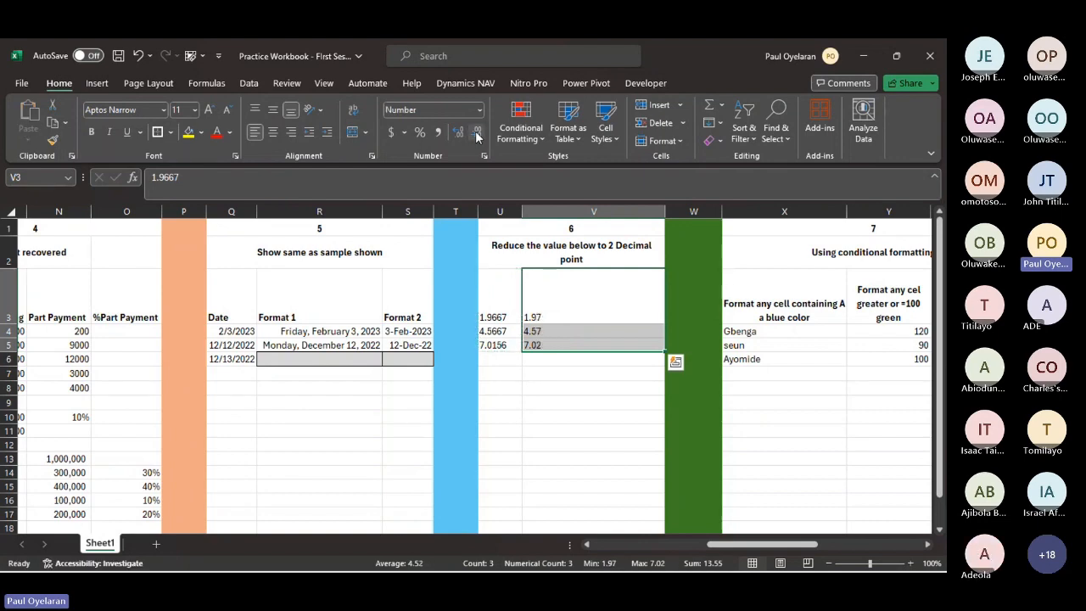
left_click(587, 371)
- Sort the exercise 8 Name and Amount table (AB3:AC6) by Amount, cell values, largest to smallest, using a custom sort
scroll(577, 369, "right", 6)
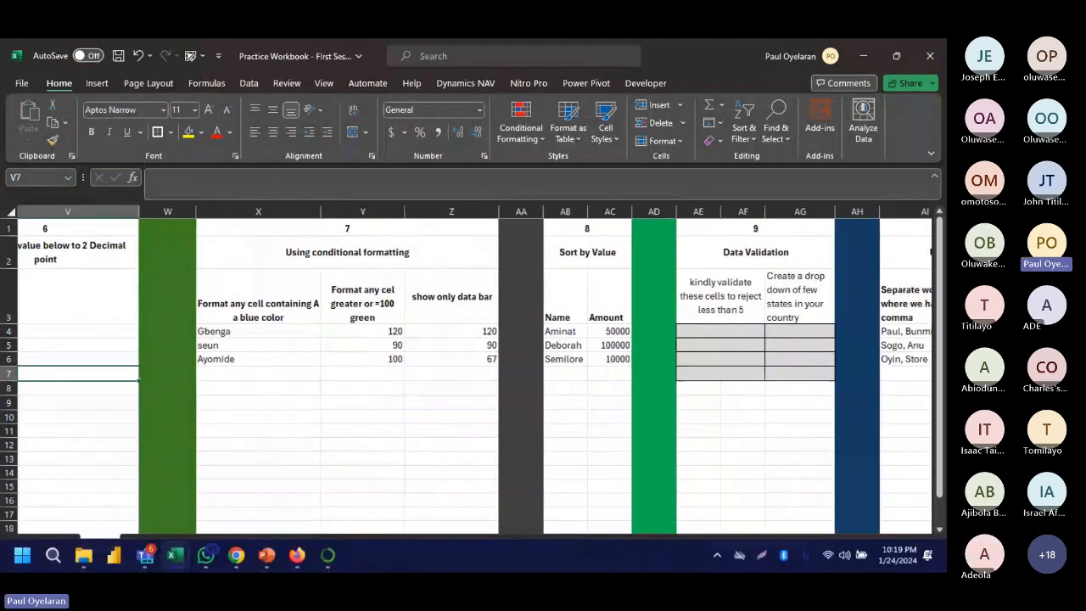
scroll(419, 387, "right", 1)
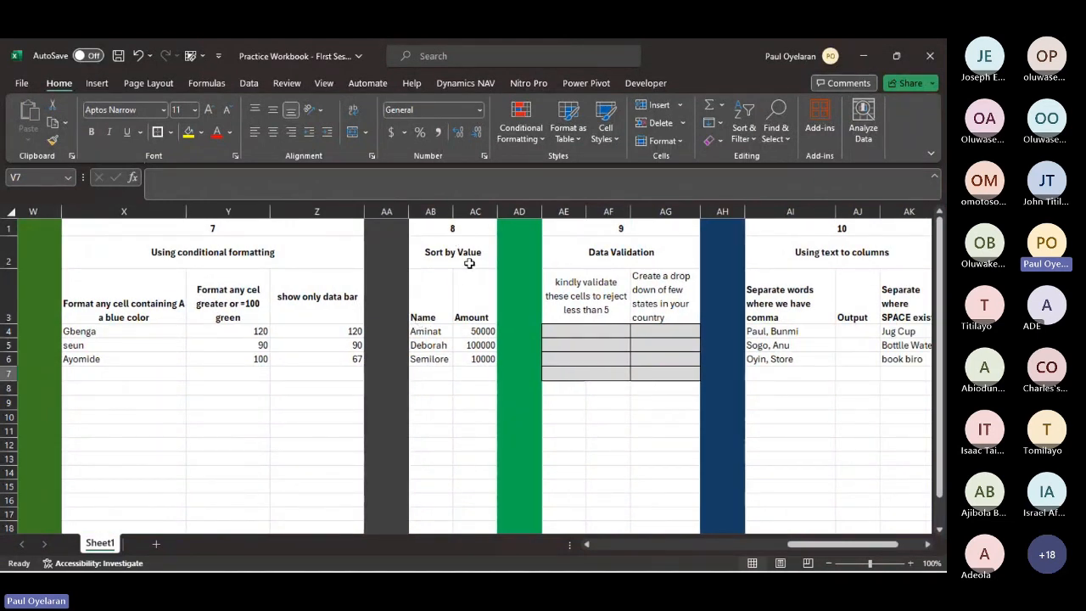
left_click_drag(484, 334, 477, 372)
left_click(425, 331)
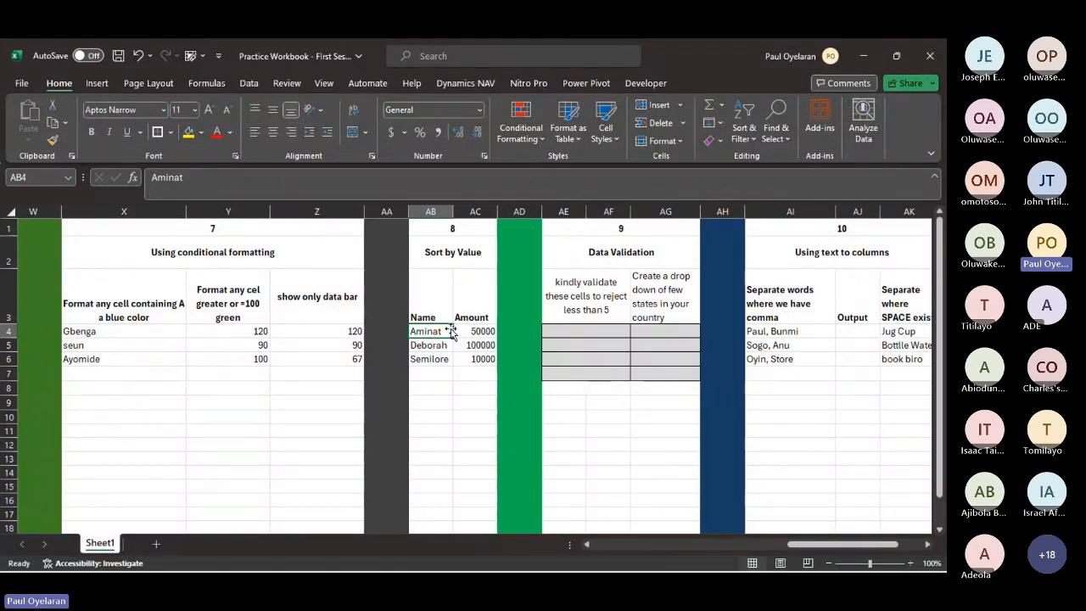
left_click_drag(426, 314, 475, 359)
left_click(751, 129)
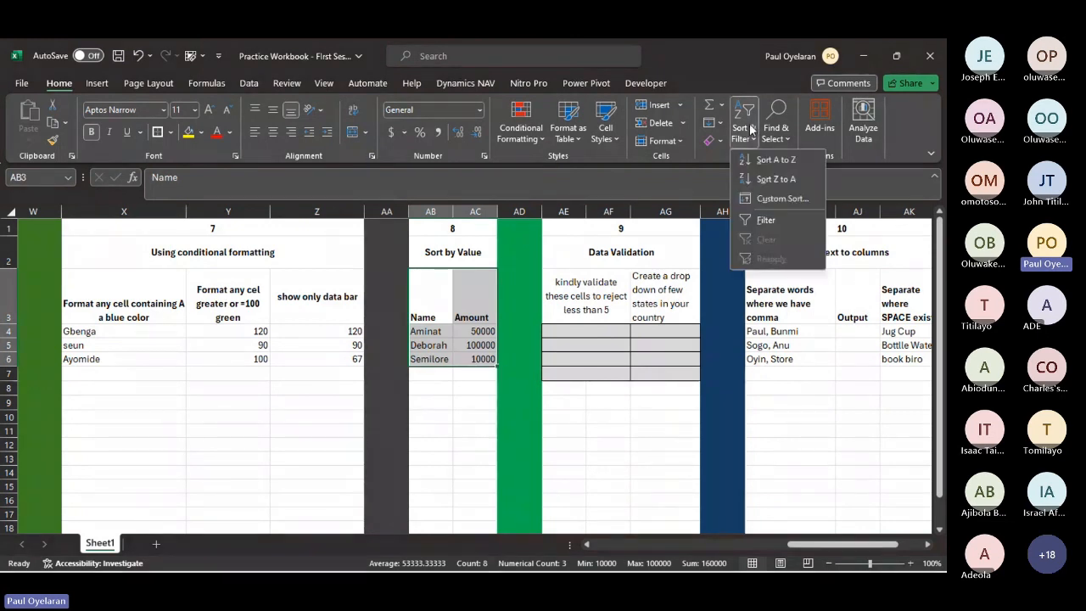
left_click(773, 202)
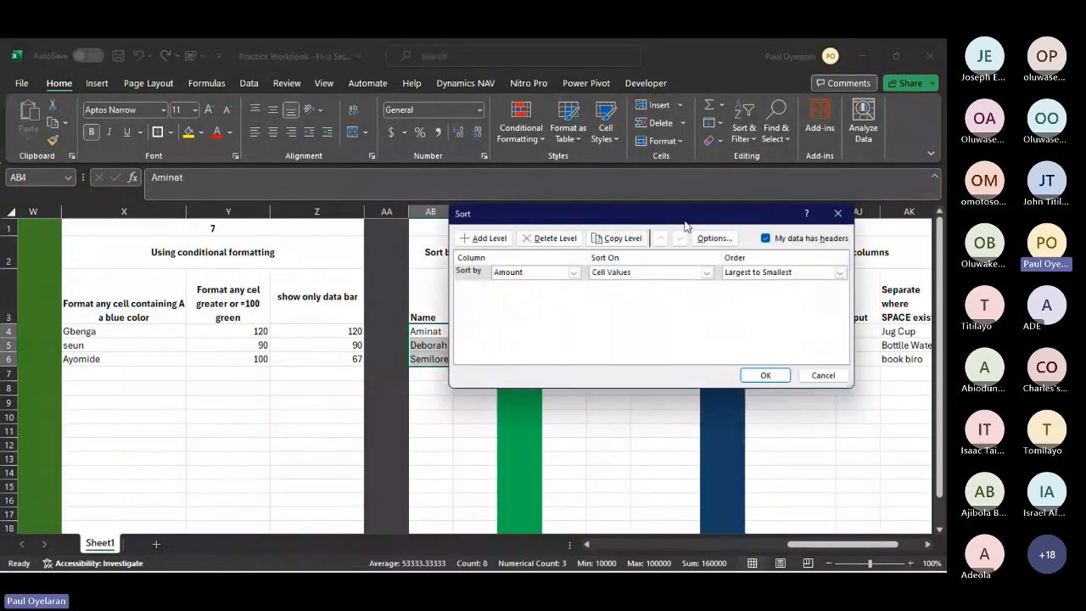
left_click(574, 272)
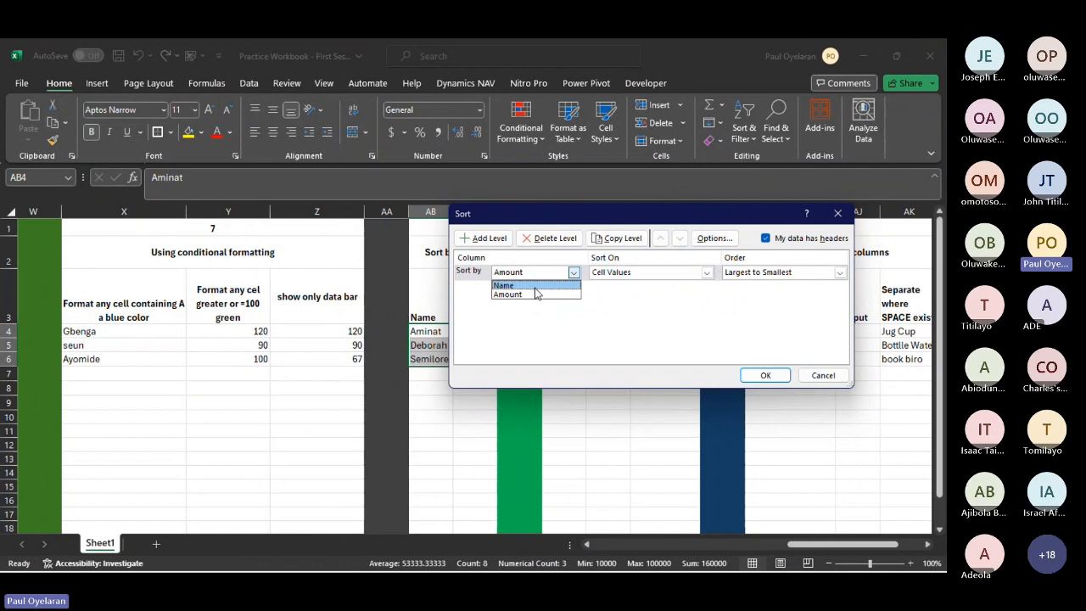
left_click(535, 294)
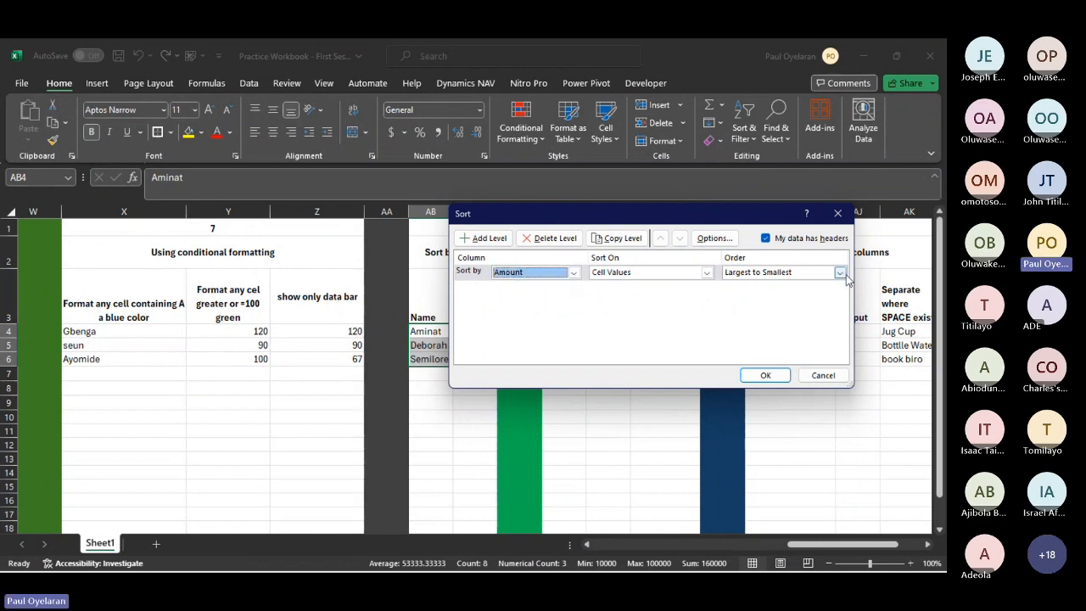
left_click(766, 375)
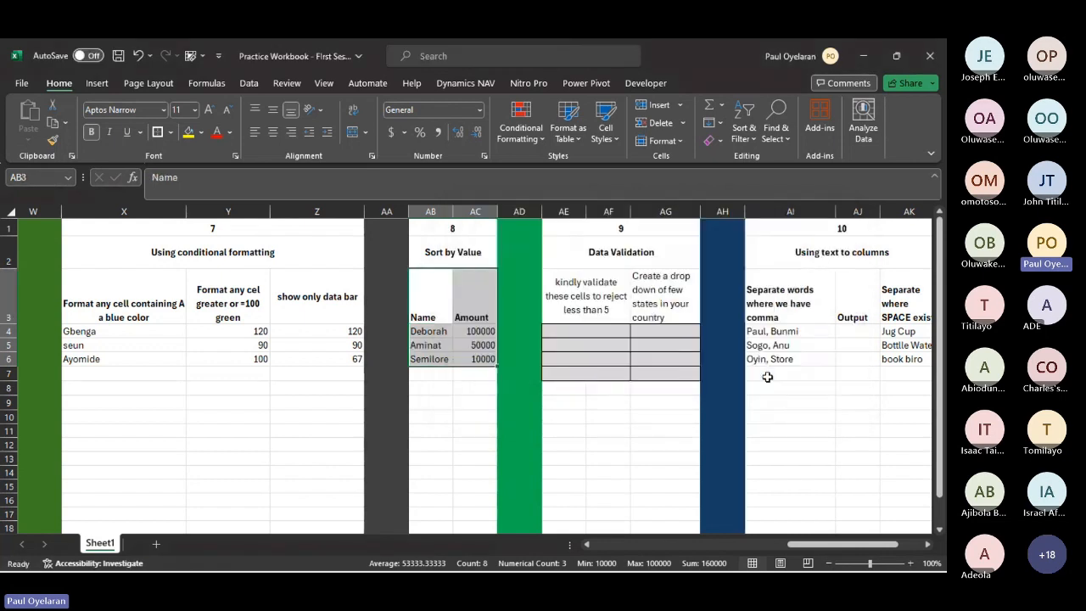
left_click(488, 335)
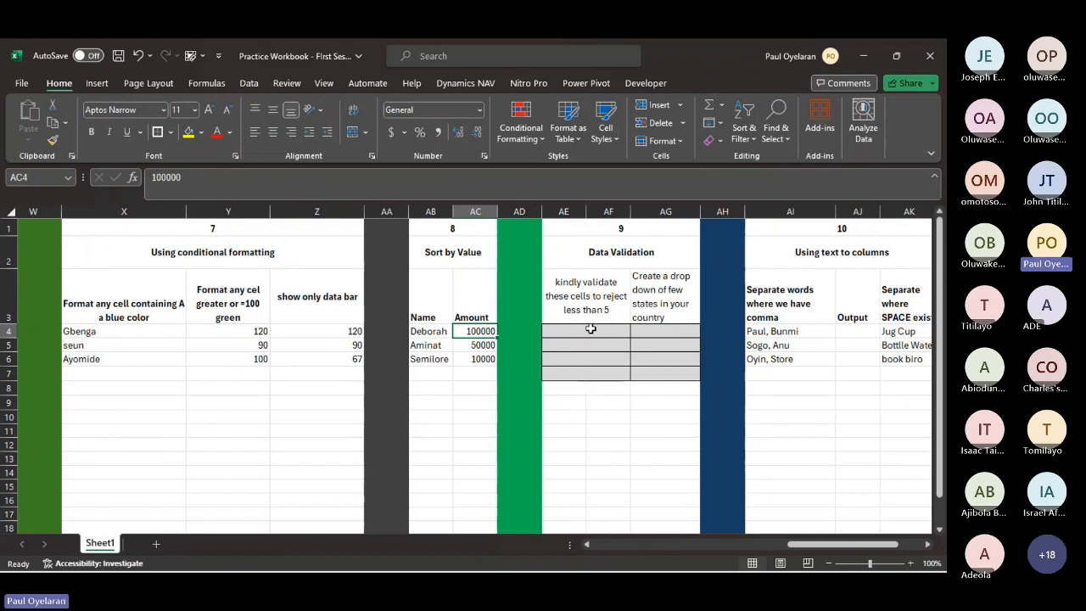
- Apply data validation to AE4:AF7 that allows only whole numbers between 5 and 100
left_click_drag(591, 328, 590, 375)
left_click(249, 82)
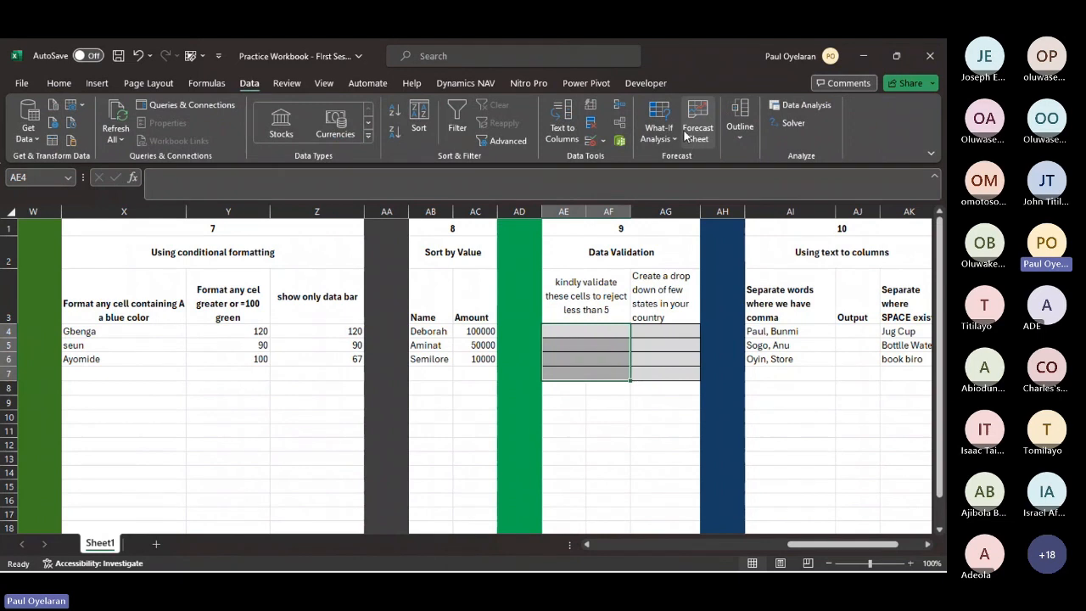
left_click(589, 142)
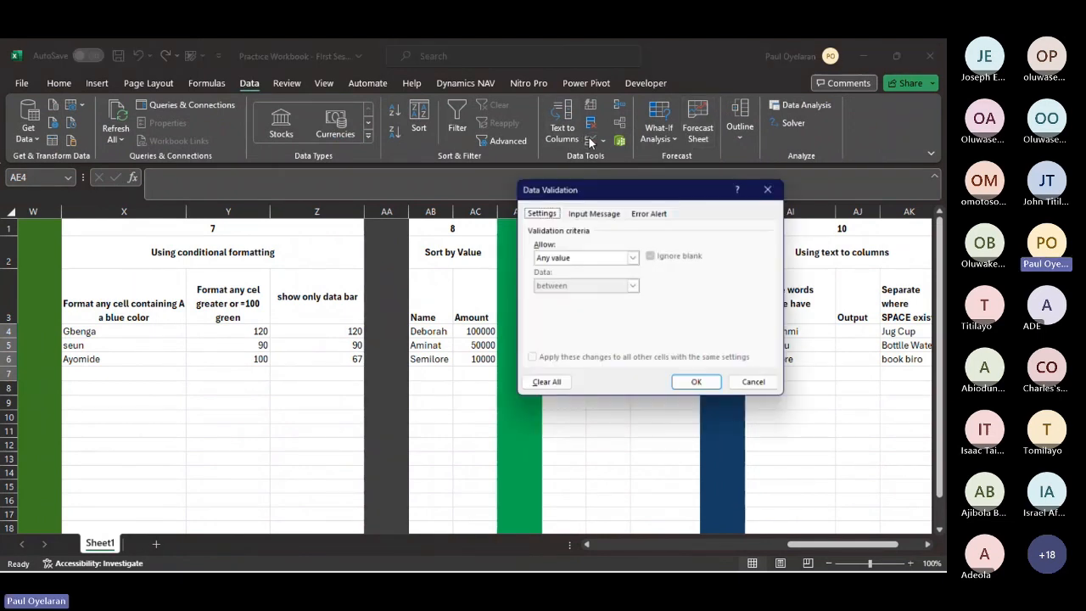
left_click(633, 258)
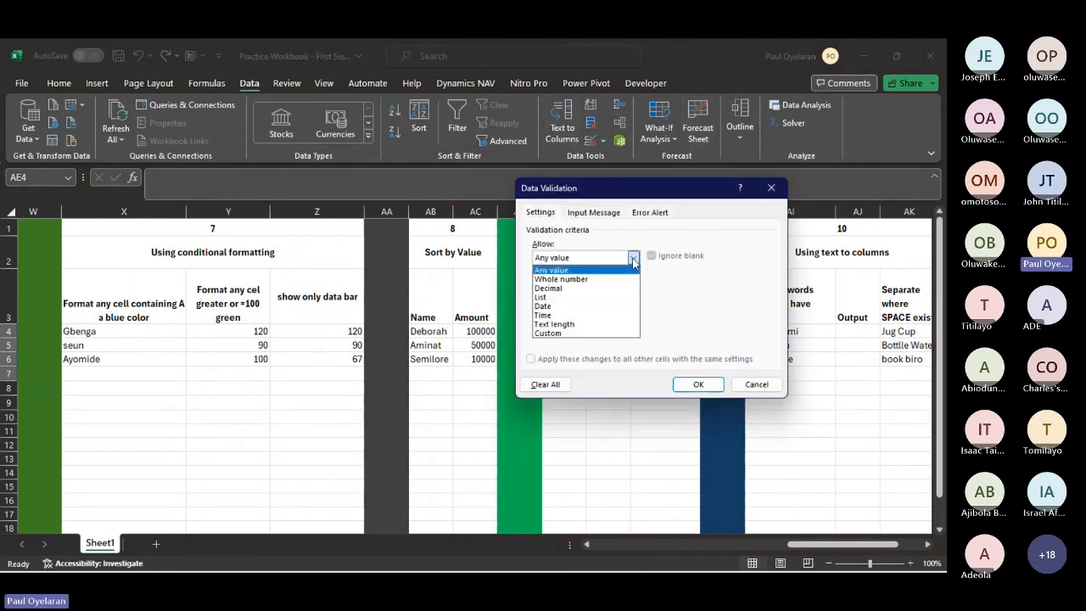
left_click(580, 280)
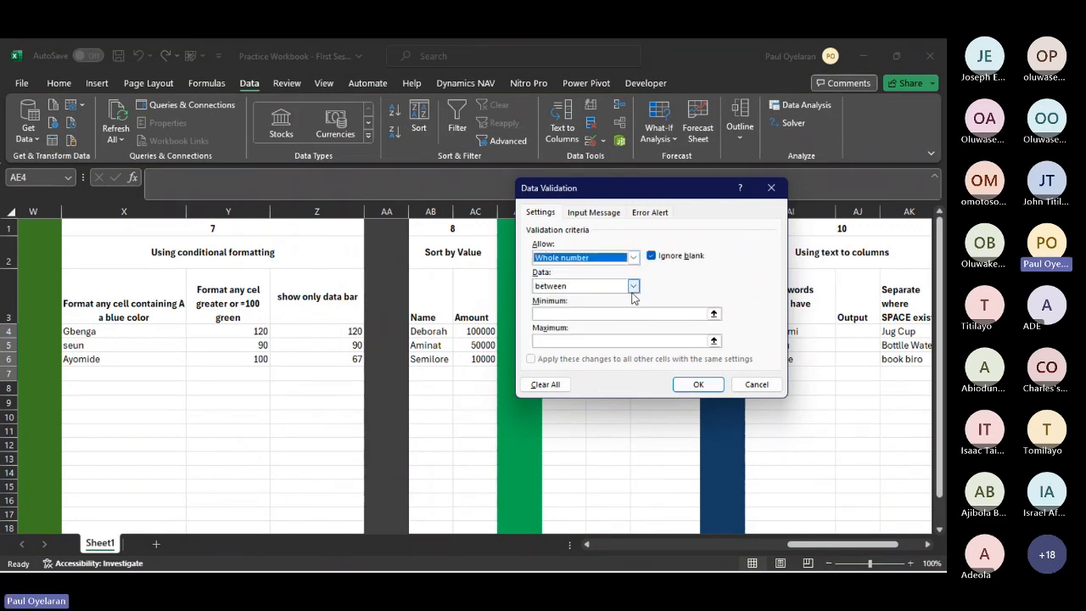
left_click(605, 317)
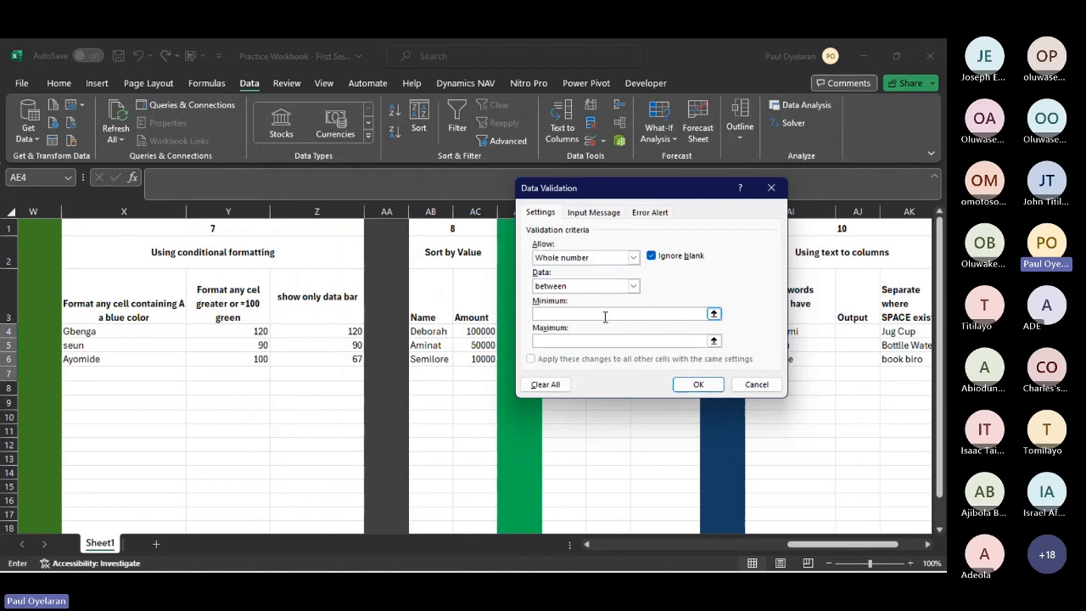
left_click_drag(676, 188, 270, 198)
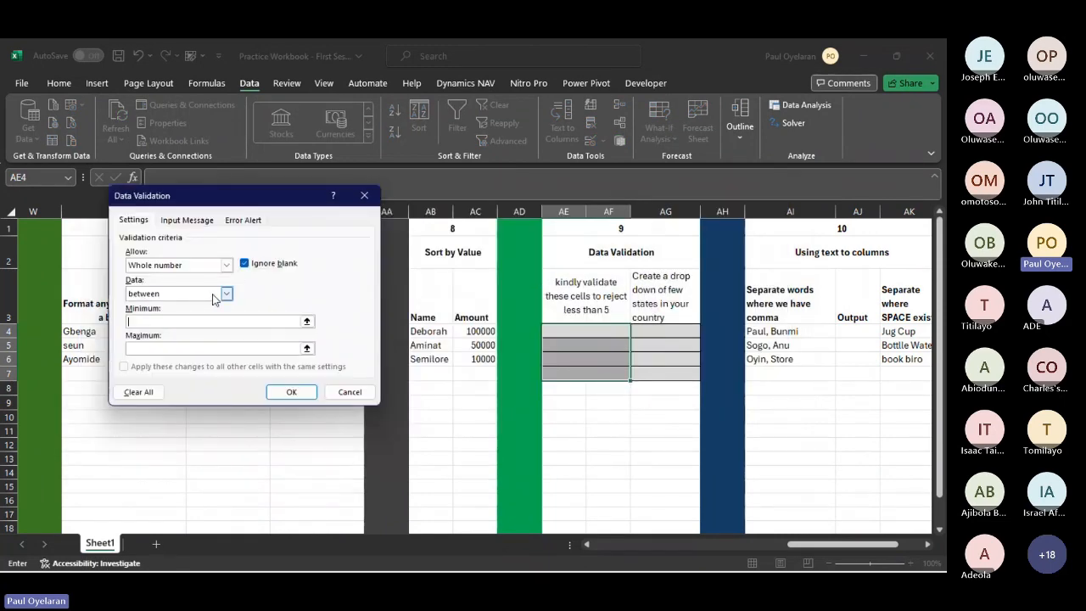
type("5")
left_click(197, 348)
type("100")
left_click(291, 392)
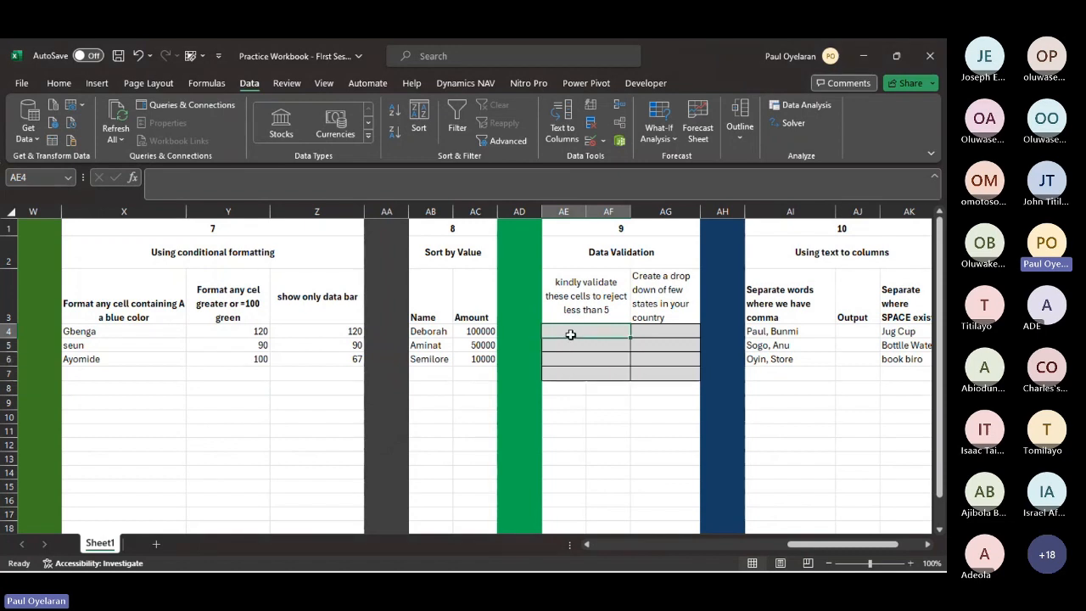
- Test the validation rule by trying to enter 444 in AE4, twice
type("444")
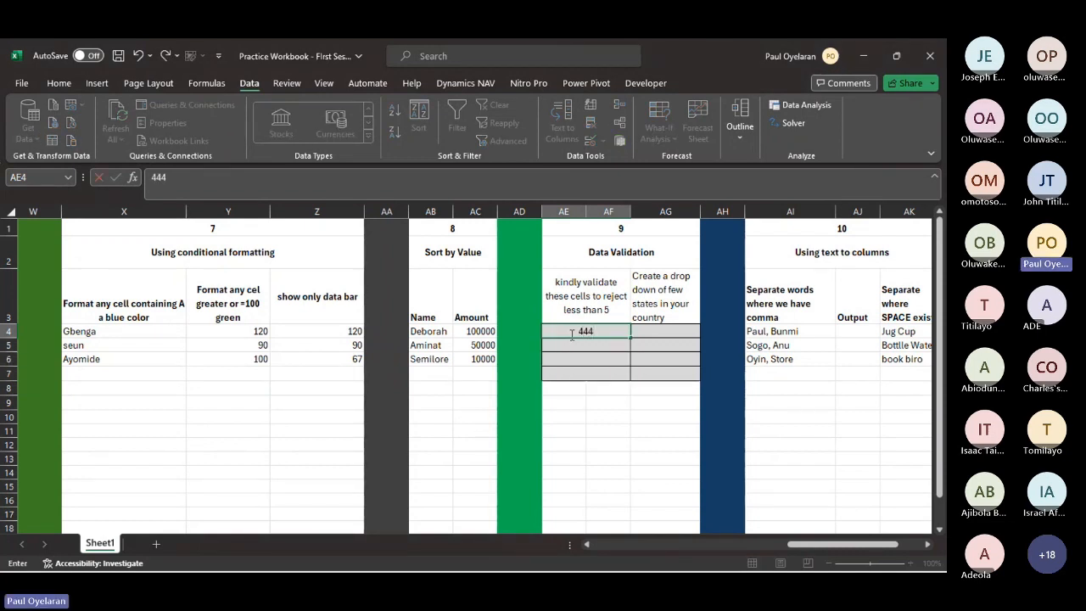
key("Return")
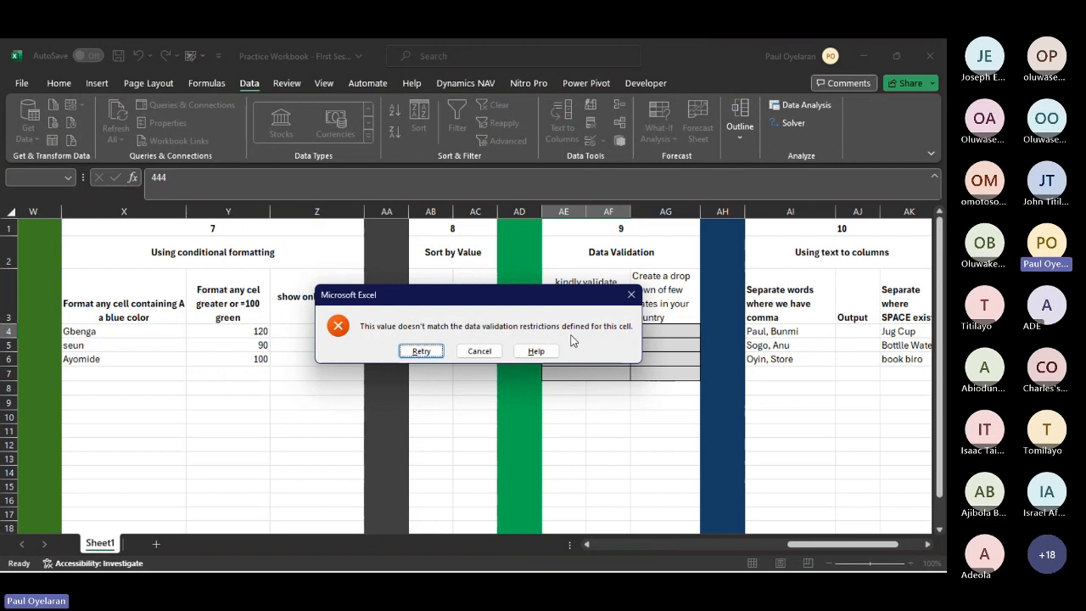
left_click(630, 297)
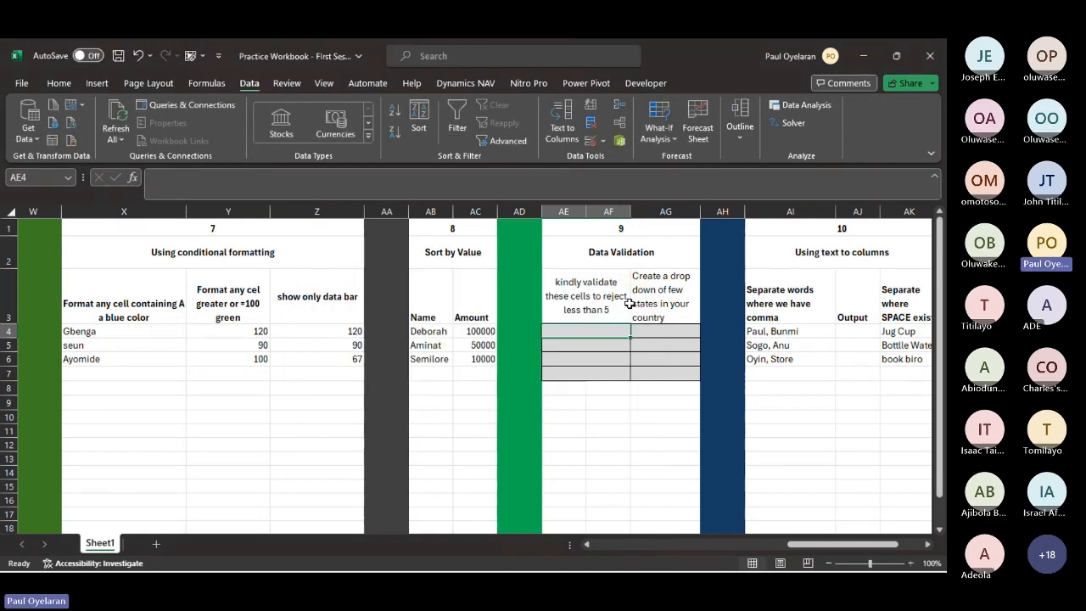
type("444")
key("Return")
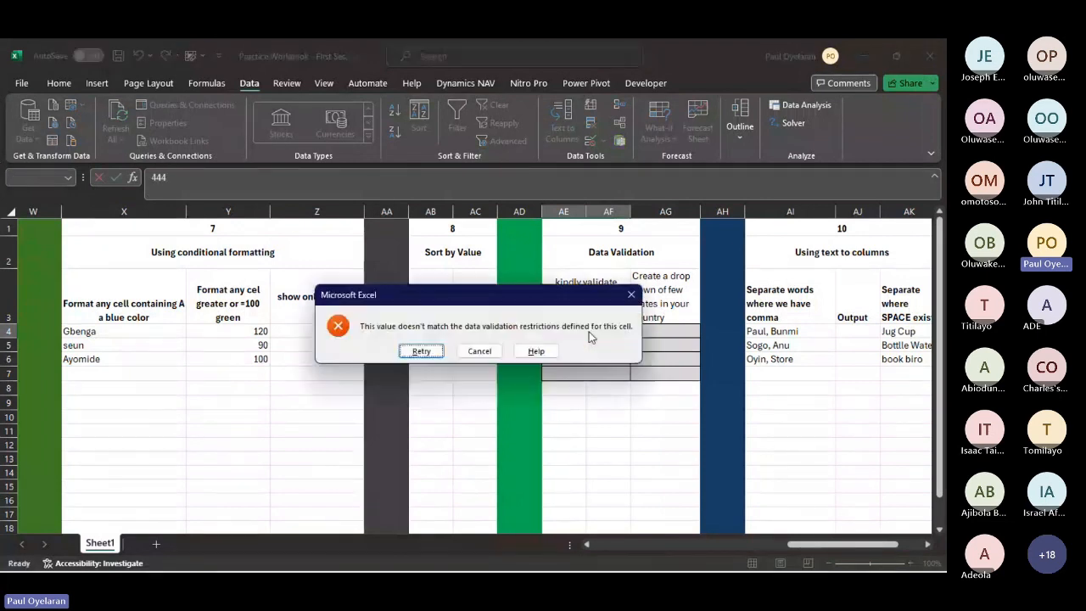
key("Return")
- Try the out-of-range entries 12345 and 123456 in AE4, cancelling each rejected entry
type("1234")
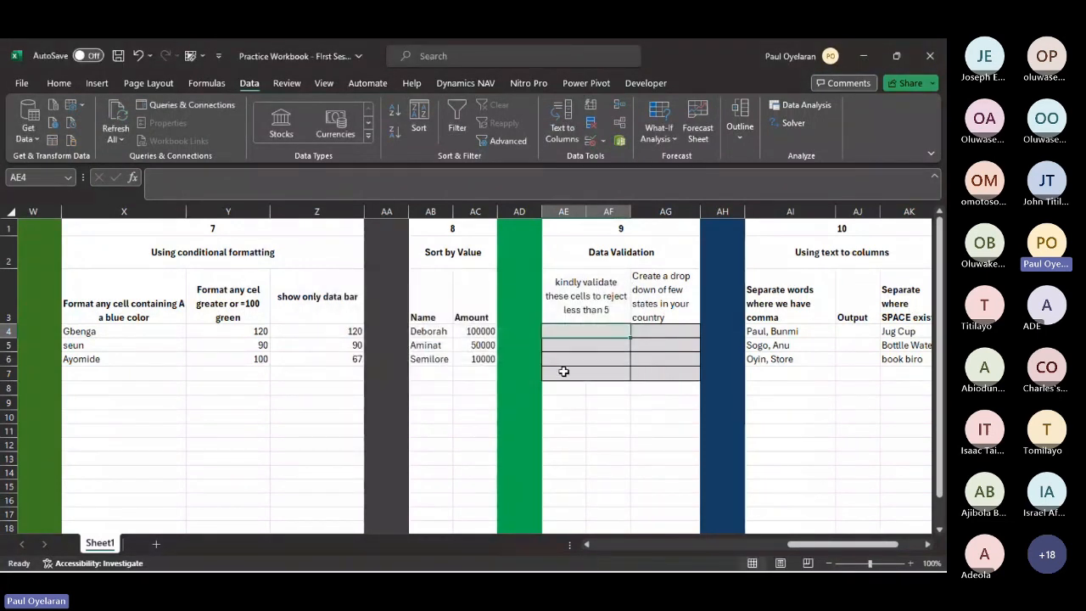
type("5")
key("Return")
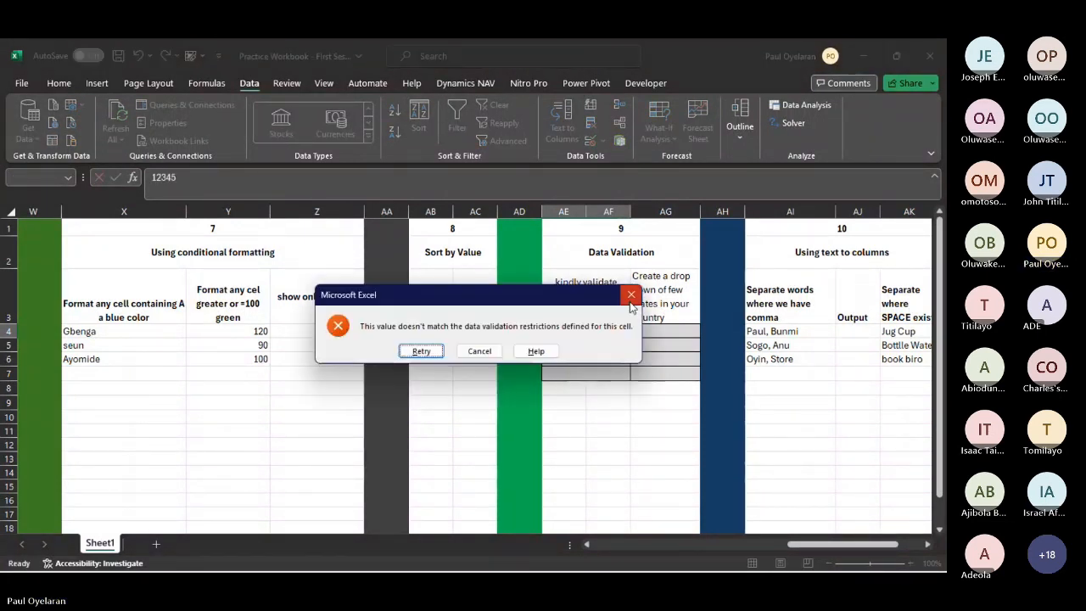
left_click(631, 295)
type("1")
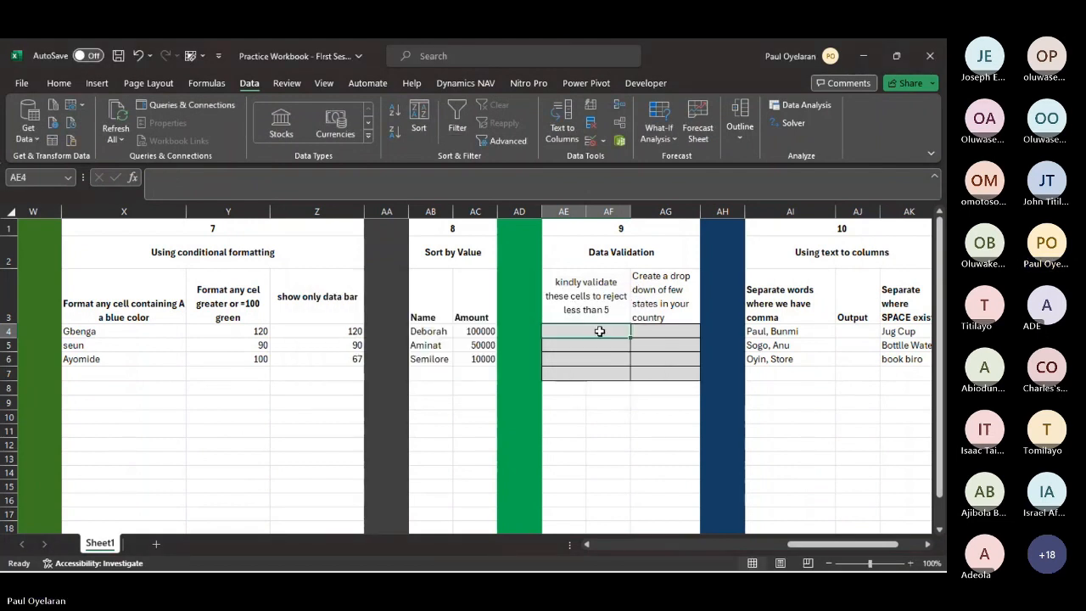
type("2345")
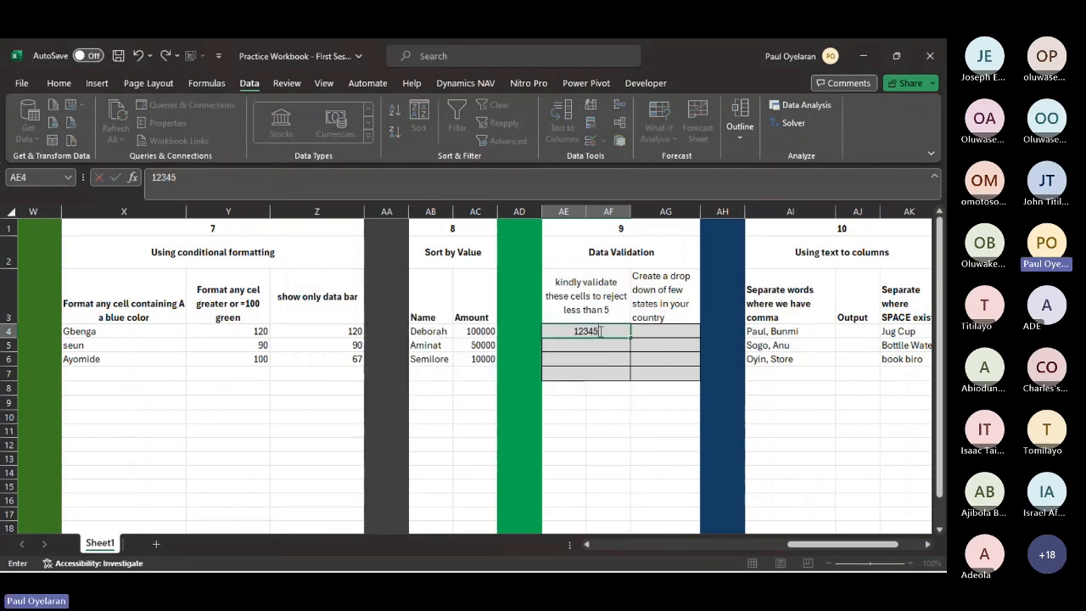
type("6")
key("Return")
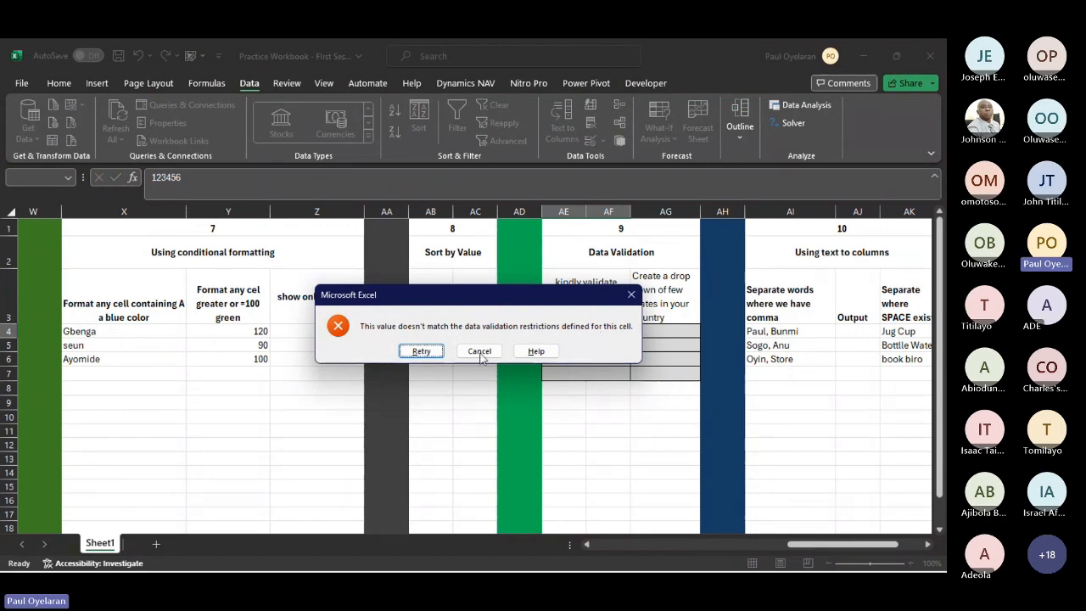
key("Escape")
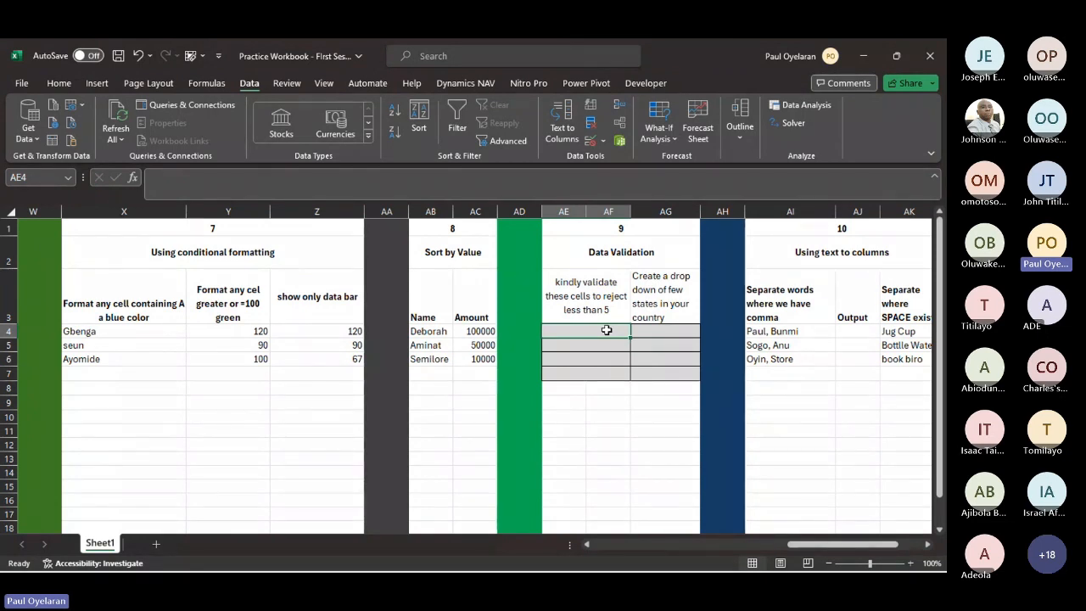
- Enter the permitted values 7 in AE4 and 6 in AE5
type("7")
key("Return")
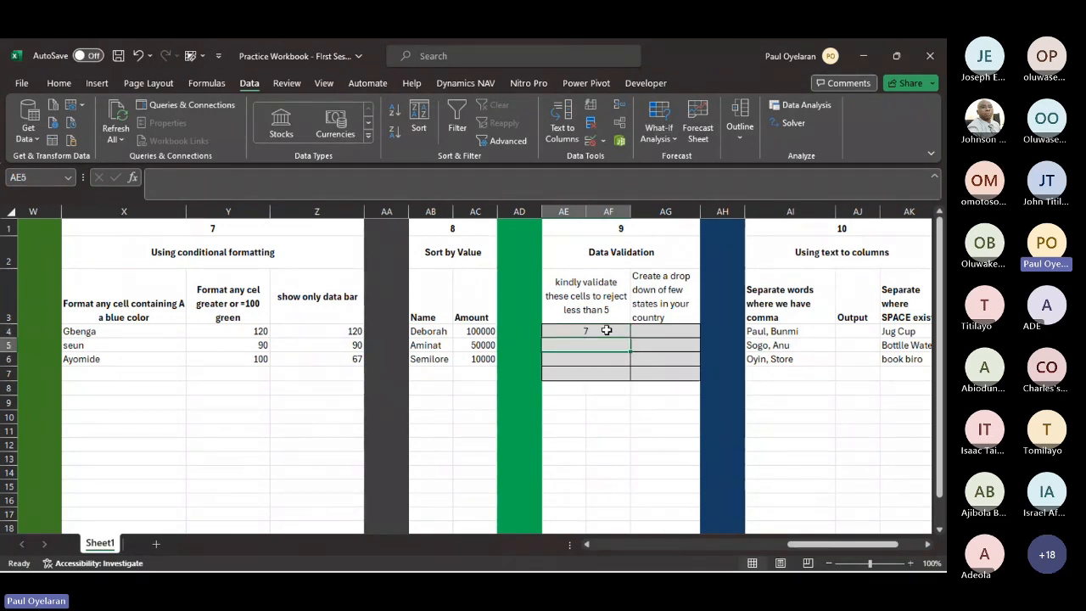
type("6")
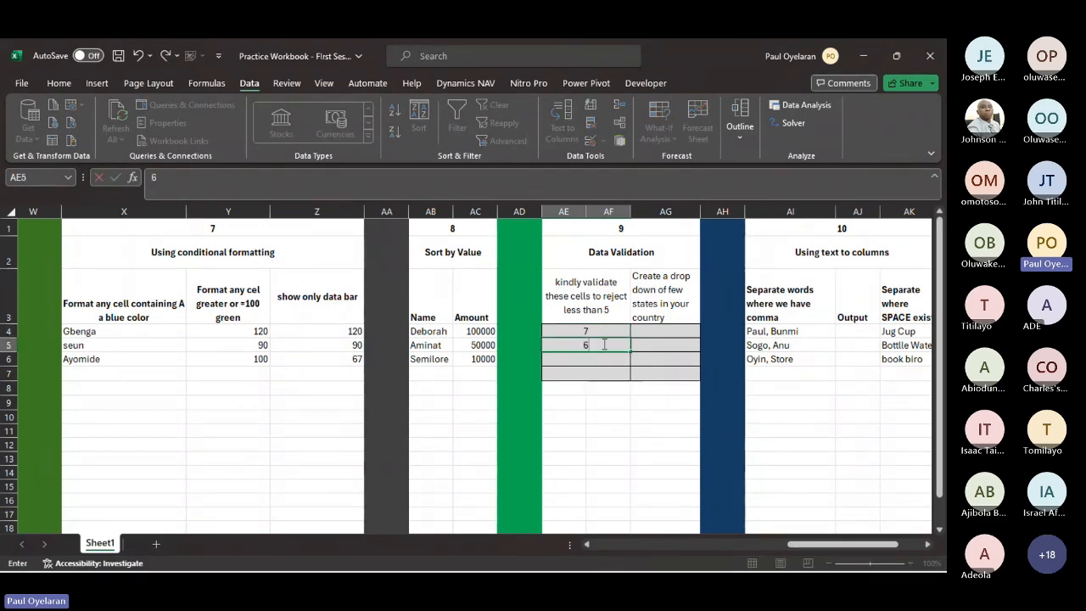
key("Return")
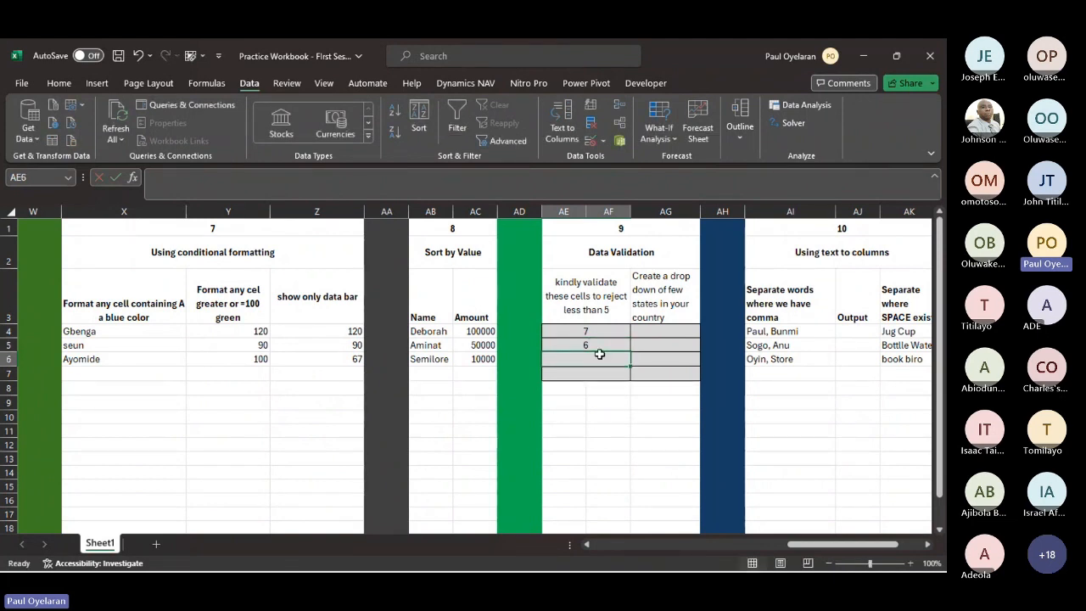
type("4")
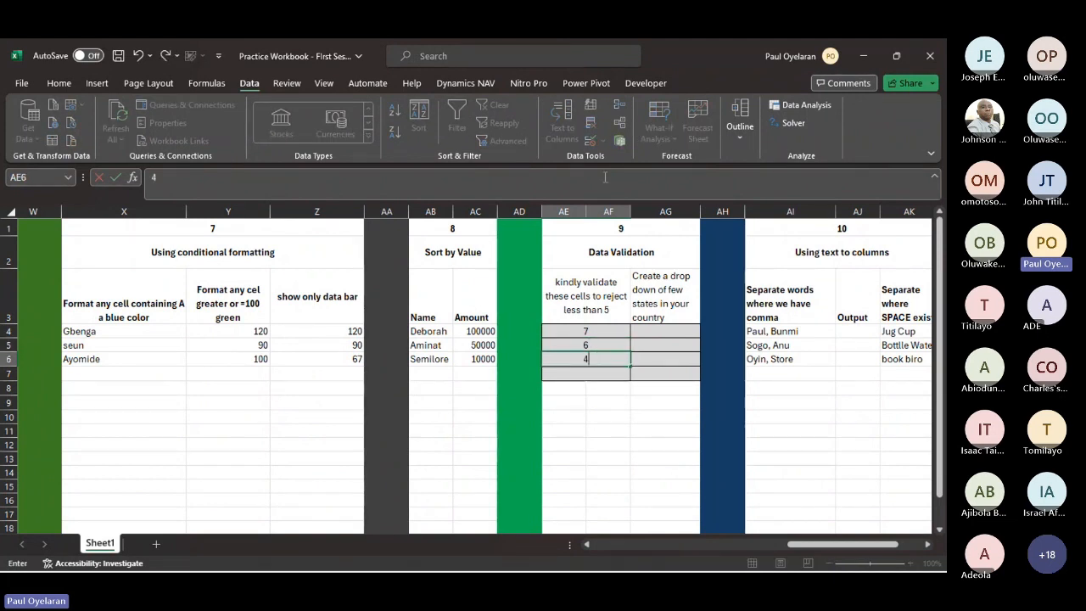
key("Escape")
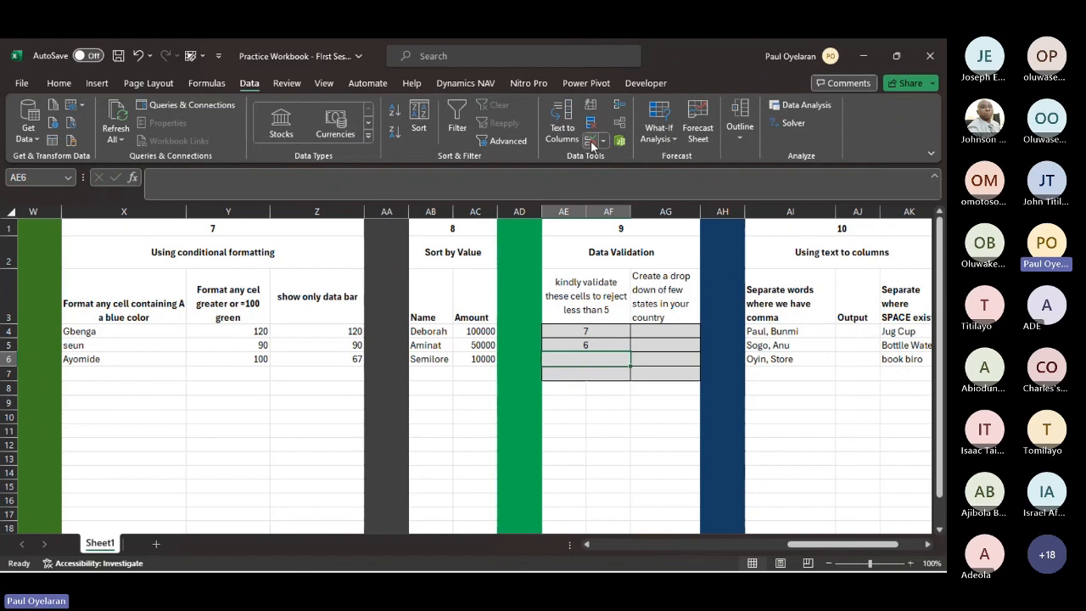
- Review AE6's data validation criteria and the data types that can be allowed
left_click(591, 142)
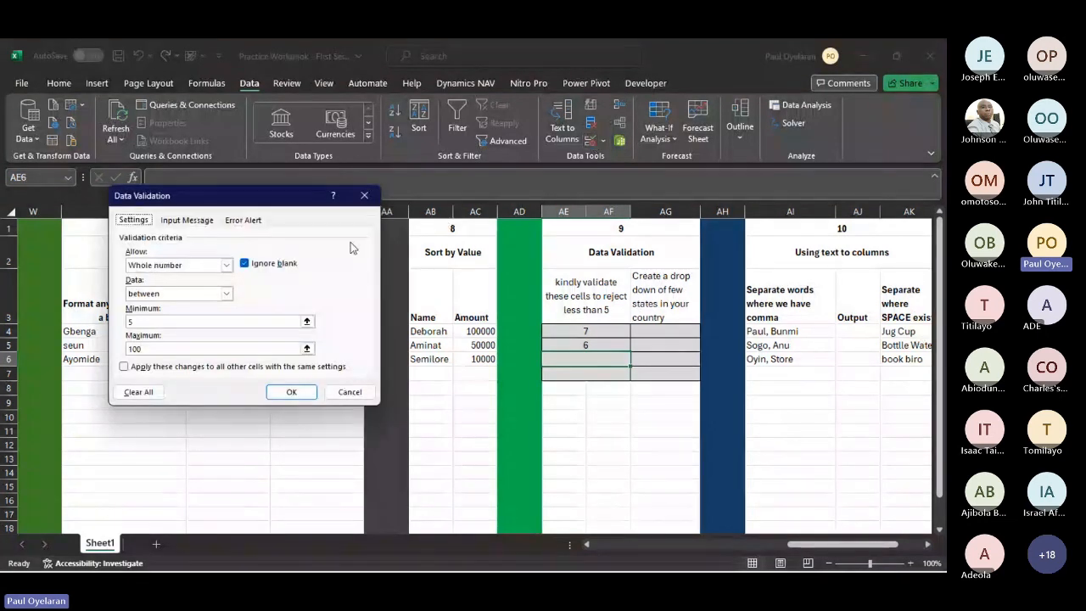
left_click(226, 265)
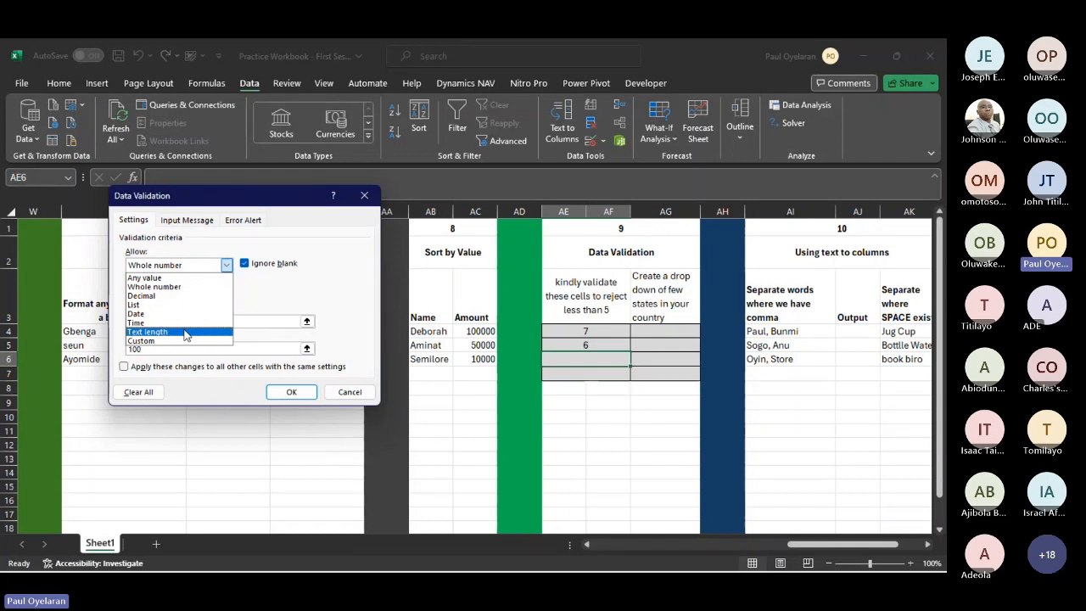
left_click(664, 329)
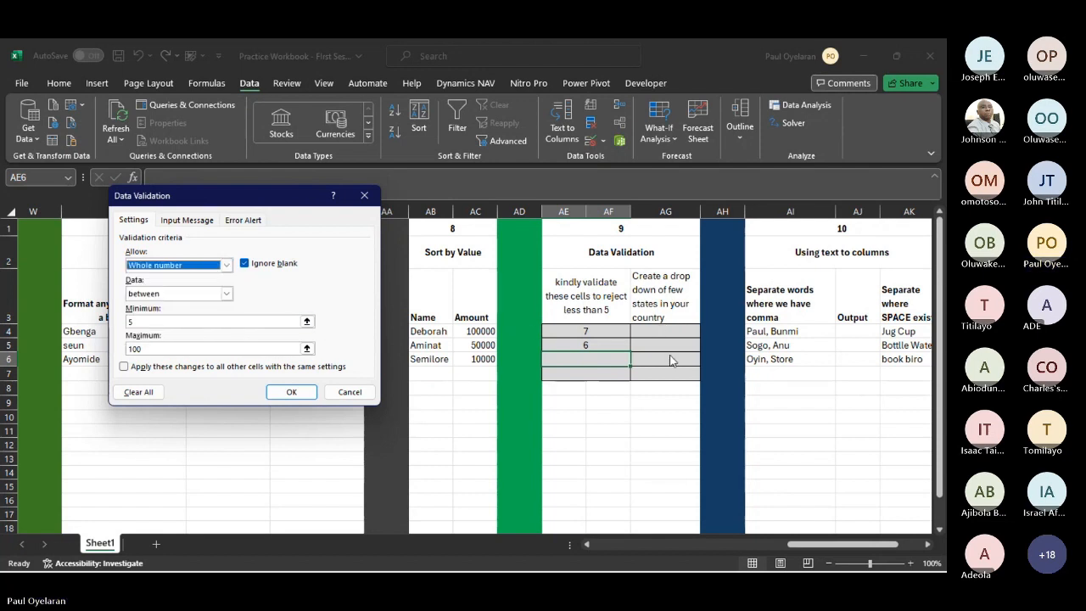
left_click(293, 392)
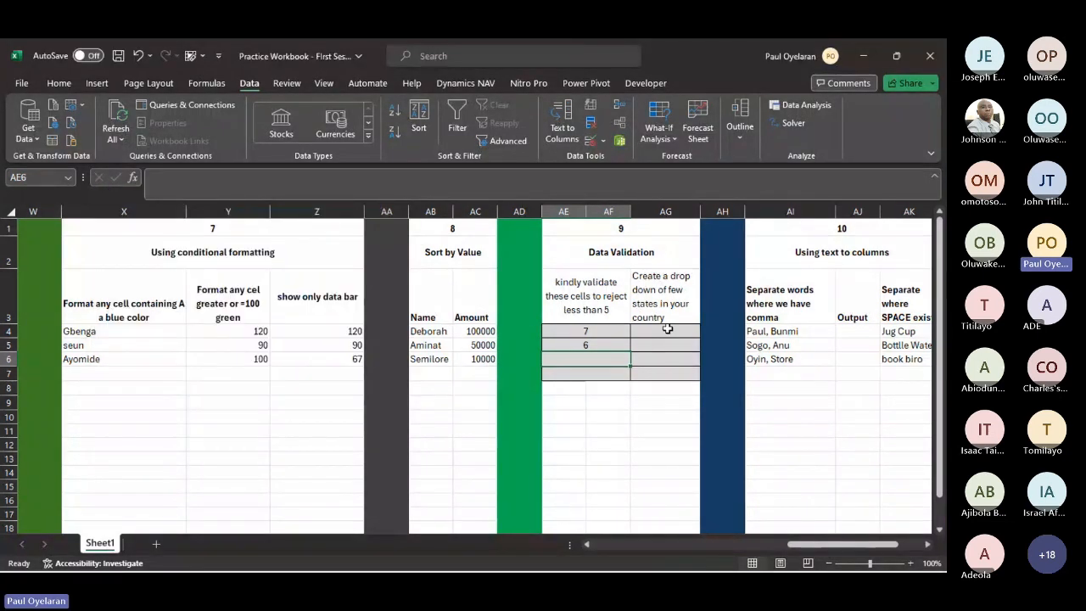
- Apply list data validation to AG4:AG7 with the source entries OYO and kenya
left_click_drag(644, 335, 650, 378)
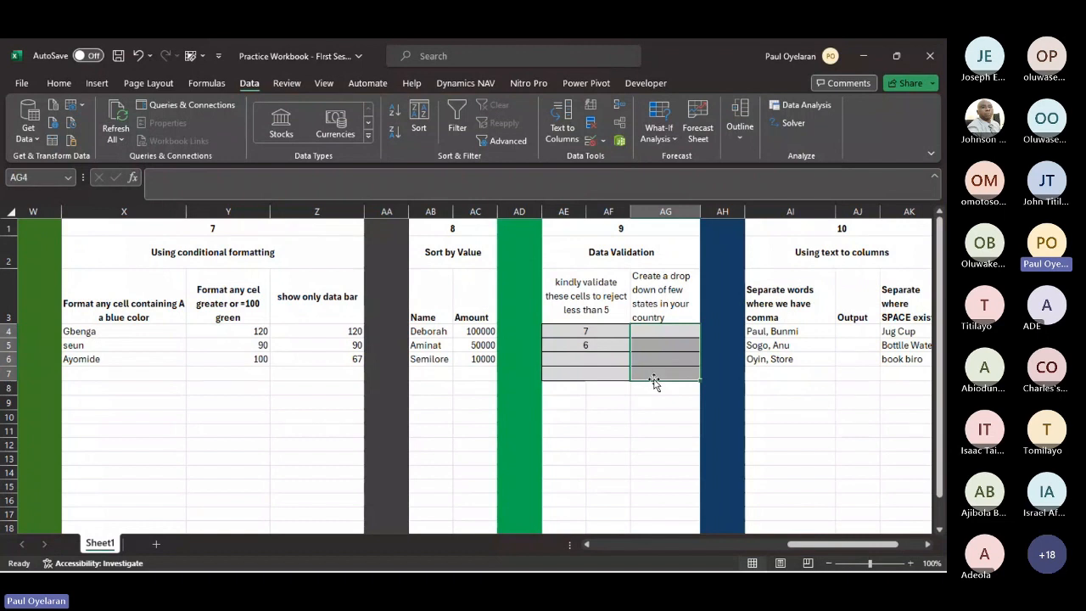
left_click(591, 140)
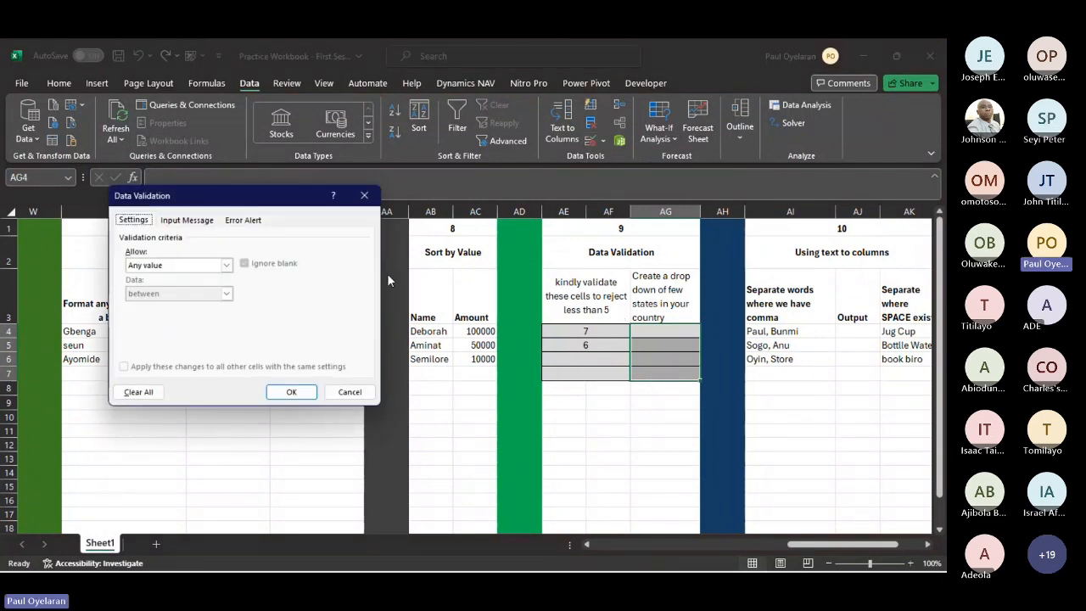
left_click(227, 265)
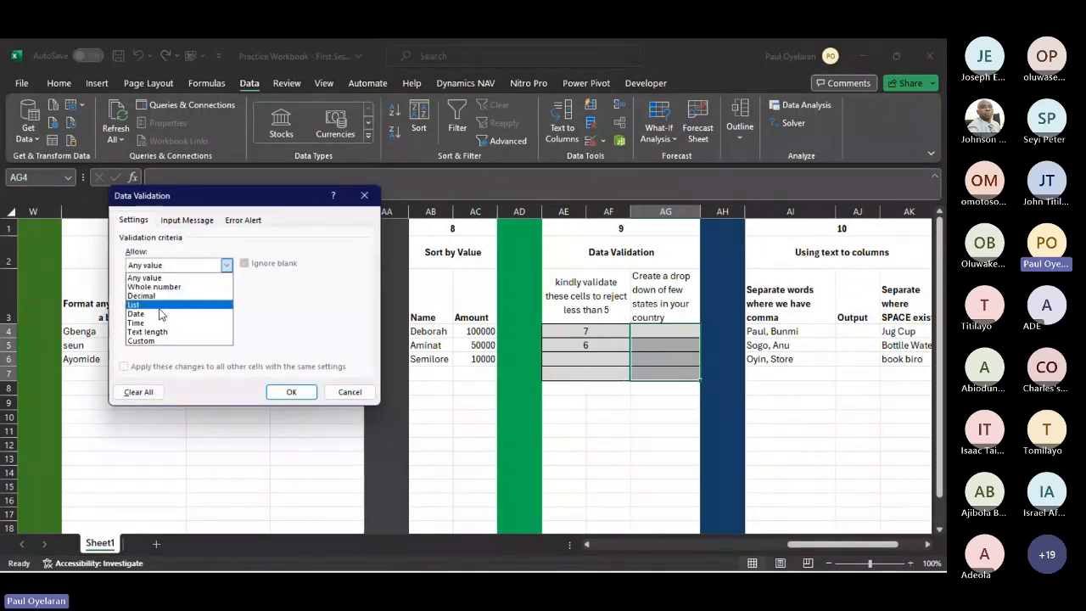
left_click(159, 306)
left_click(167, 320)
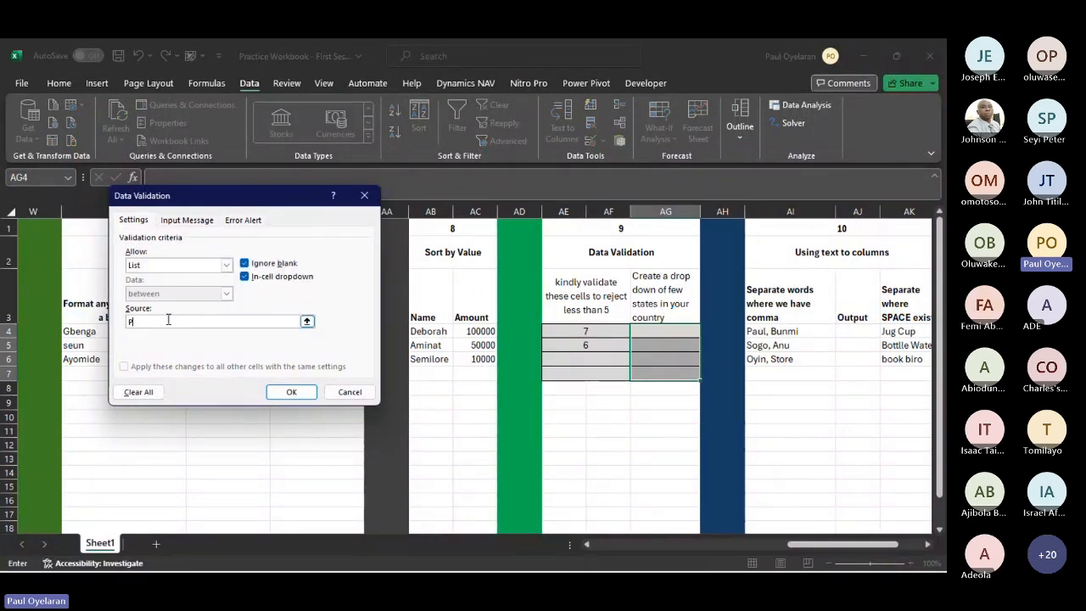
type("OYO")
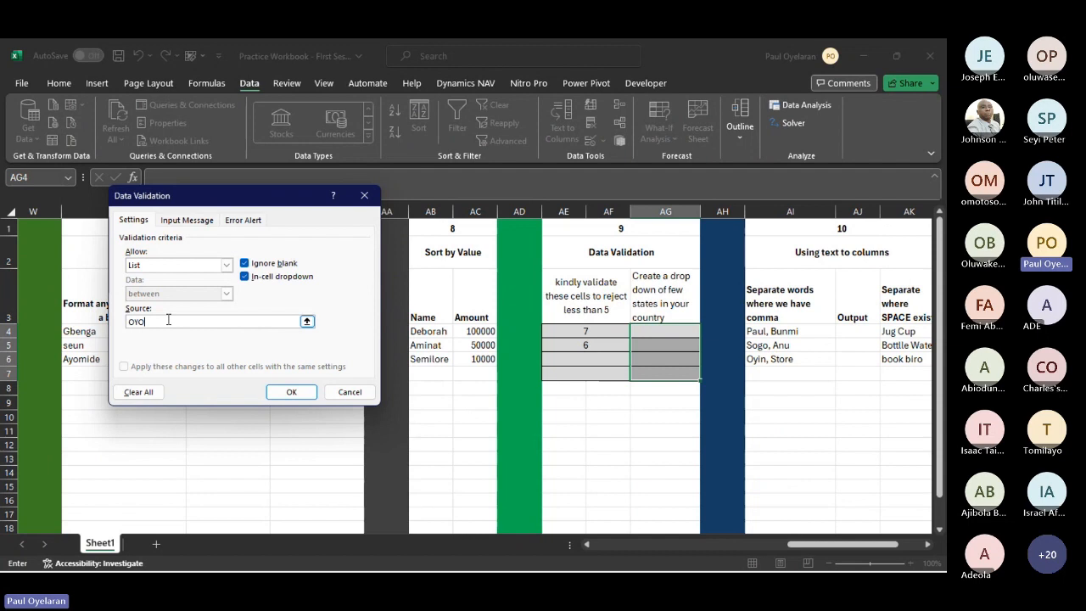
type(", kenya")
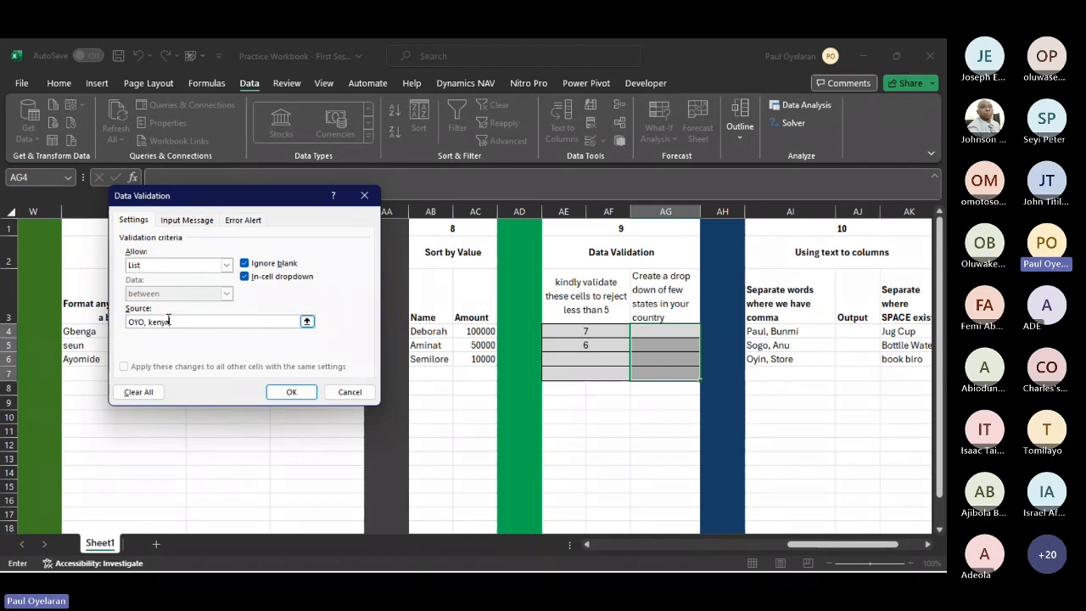
left_click(299, 390)
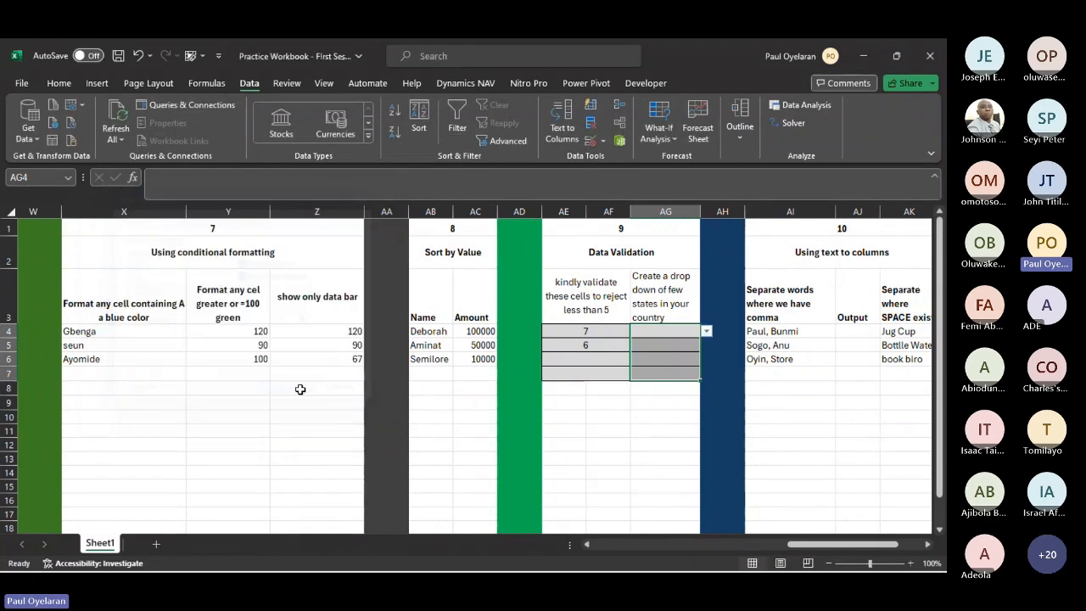
- Check the choices offered by the drop-down list in AG4
left_click_drag(688, 332, 707, 333)
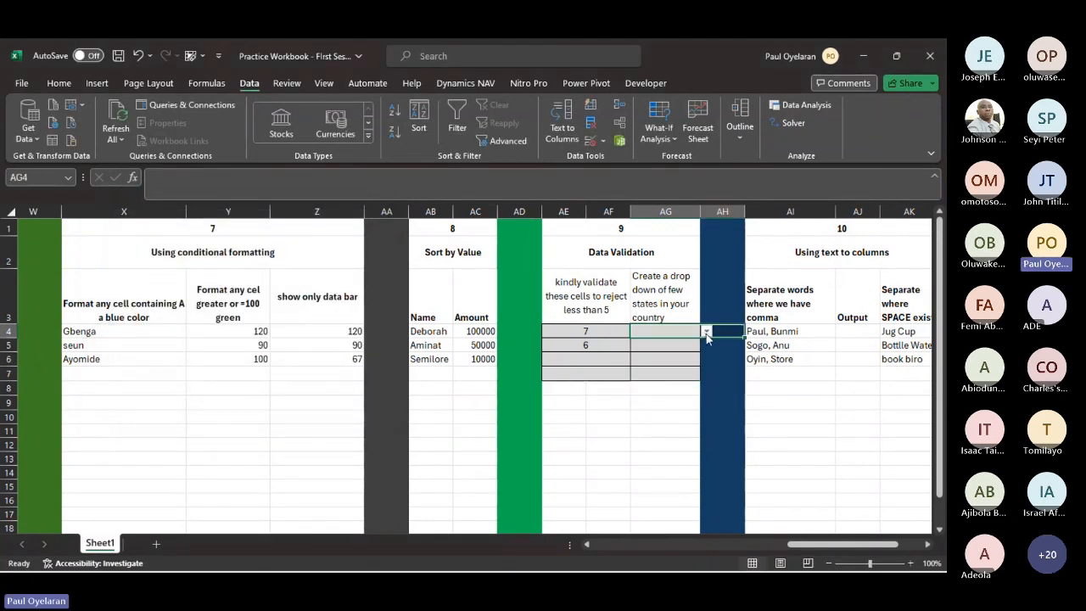
left_click(706, 332)
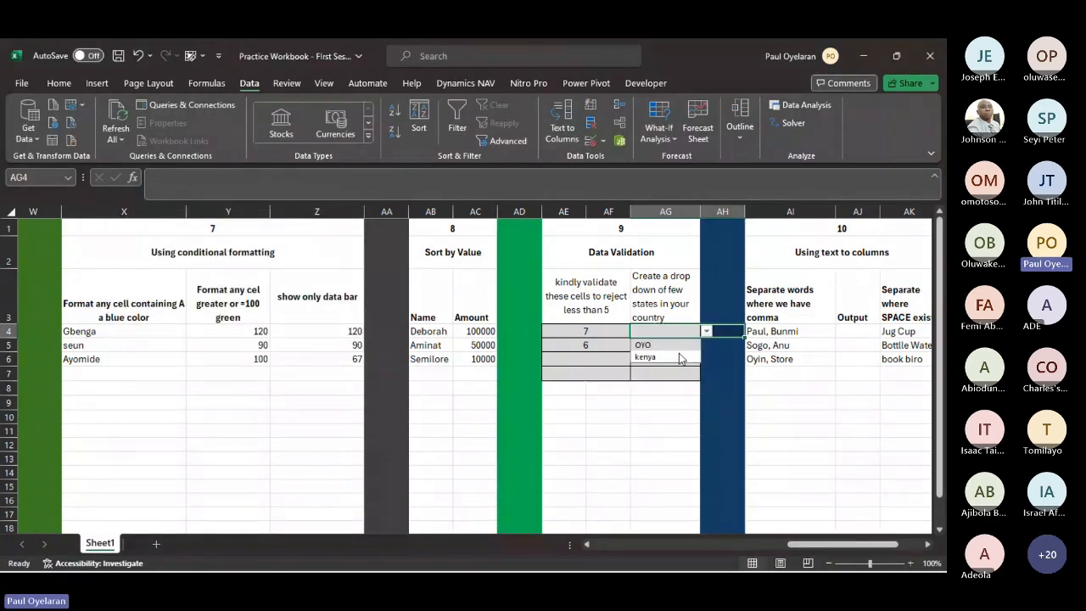
left_click(643, 455)
- Add a new worksheet and enter d, f and g in cells A3, A4 and A5
left_click(156, 544)
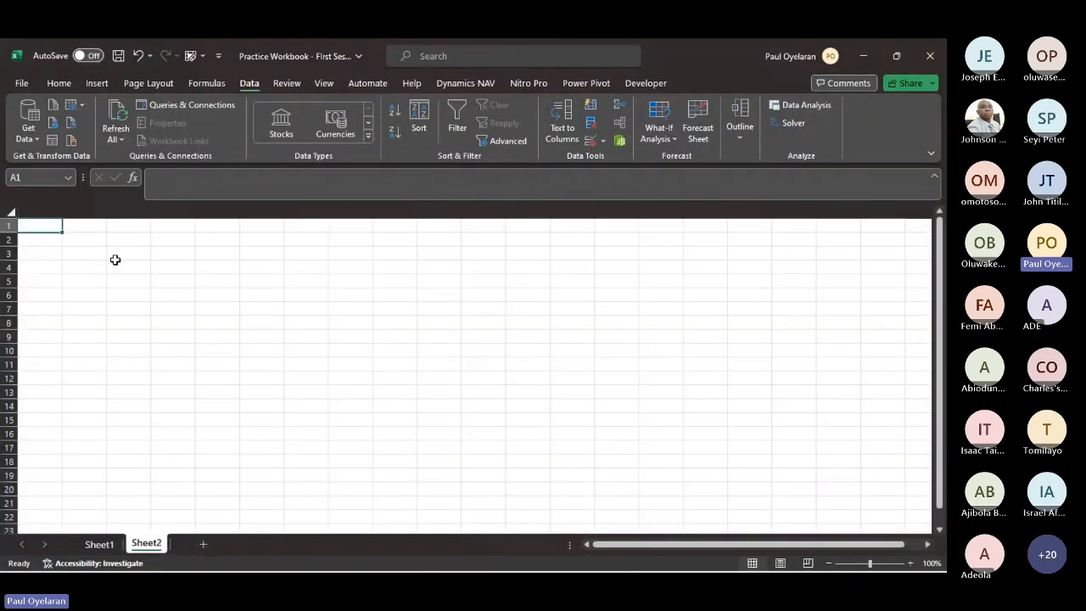
left_click_drag(45, 250, 42, 310)
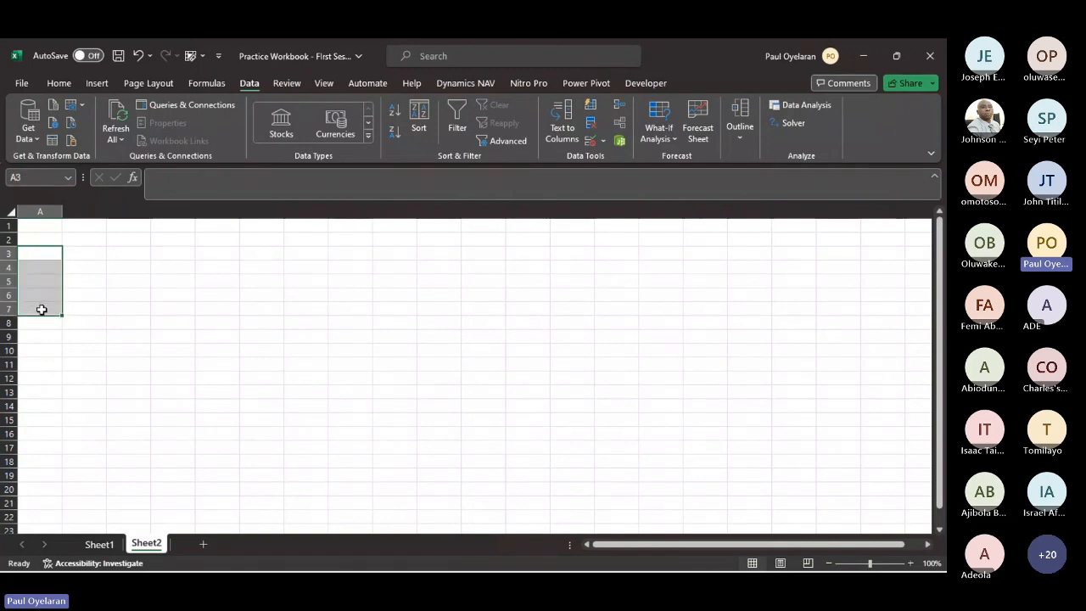
left_click(45, 252)
type("d")
key("Return")
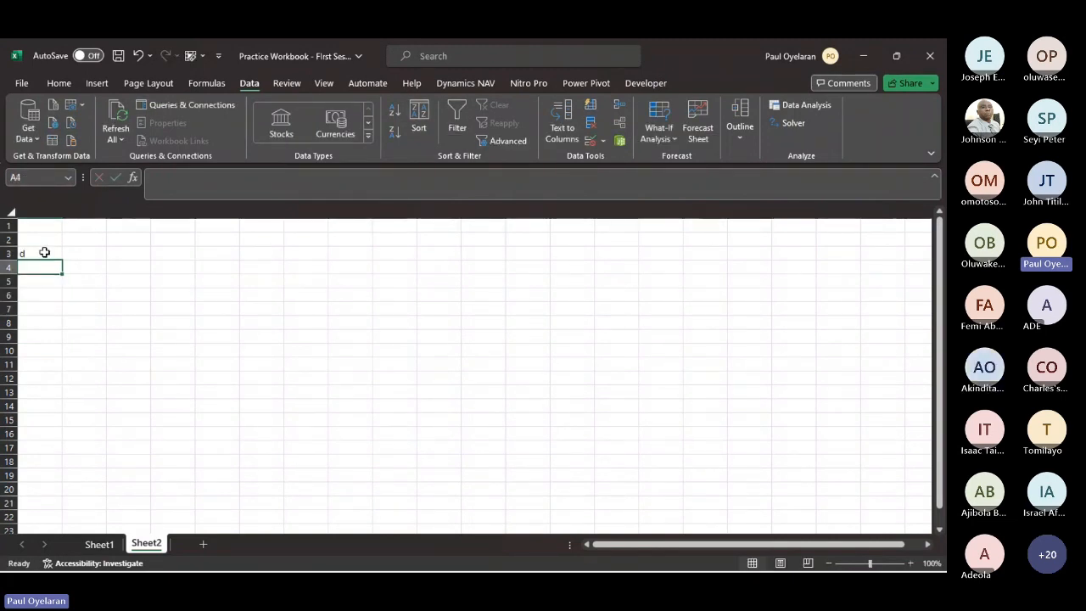
type("f")
key("Return")
type("g")
key("Return")
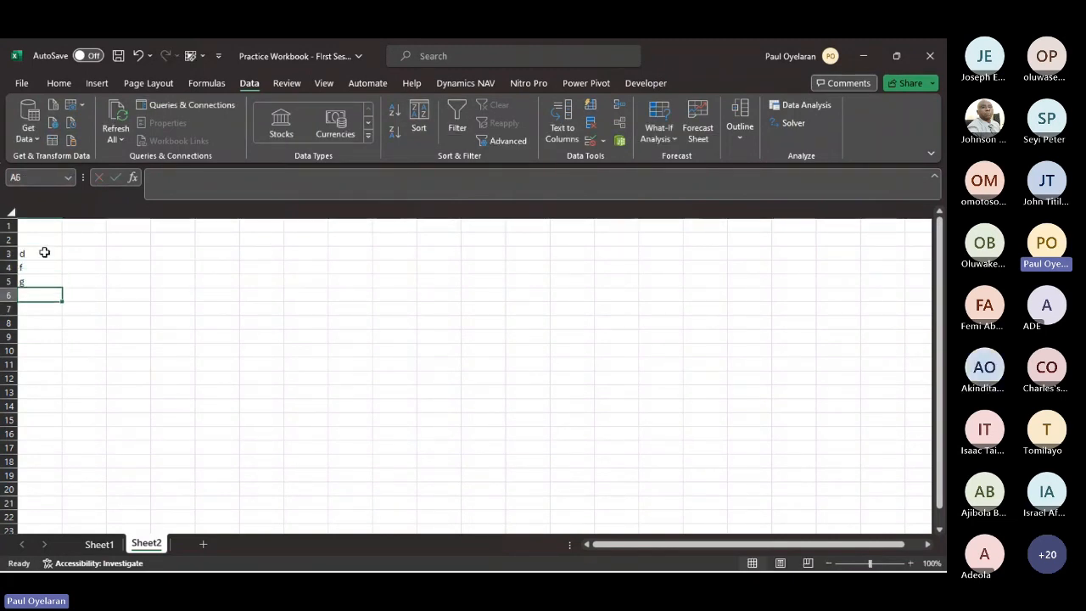
- Set the list validation source of AG4:AG7 on Sheet1 to =Sheet2!$A$3:$A$5 and check the drop-down choices in AG4
left_click(99, 544)
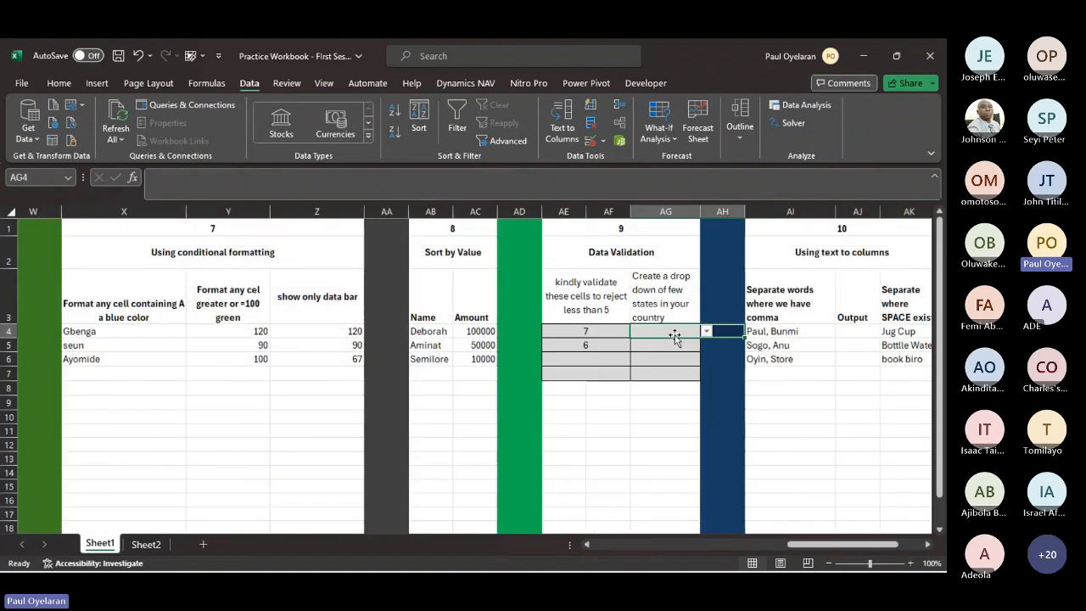
left_click_drag(671, 330, 671, 374)
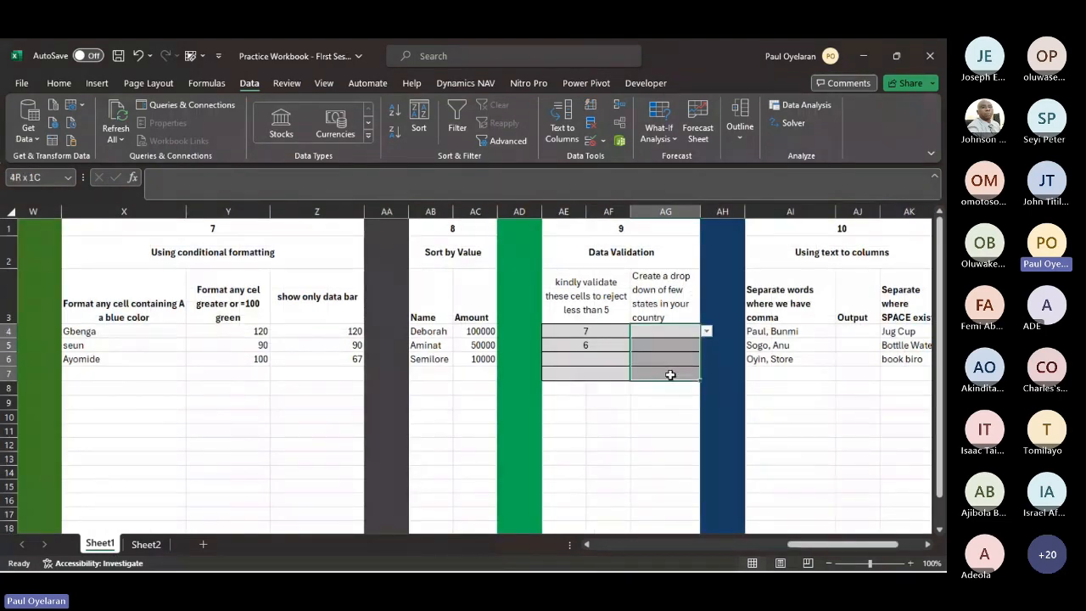
left_click(591, 140)
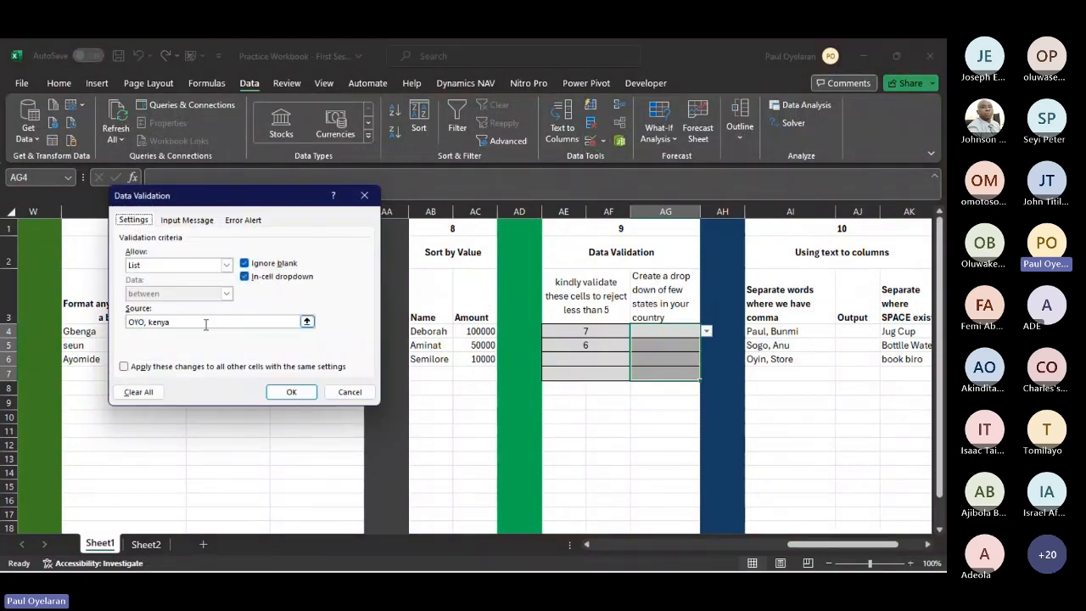
left_click(307, 321)
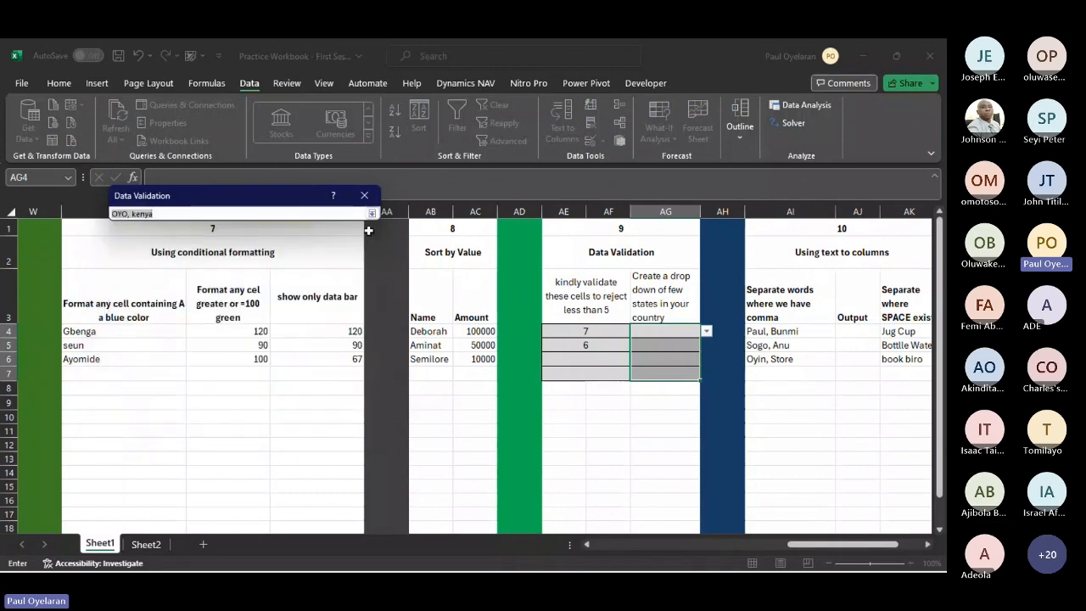
left_click(371, 214)
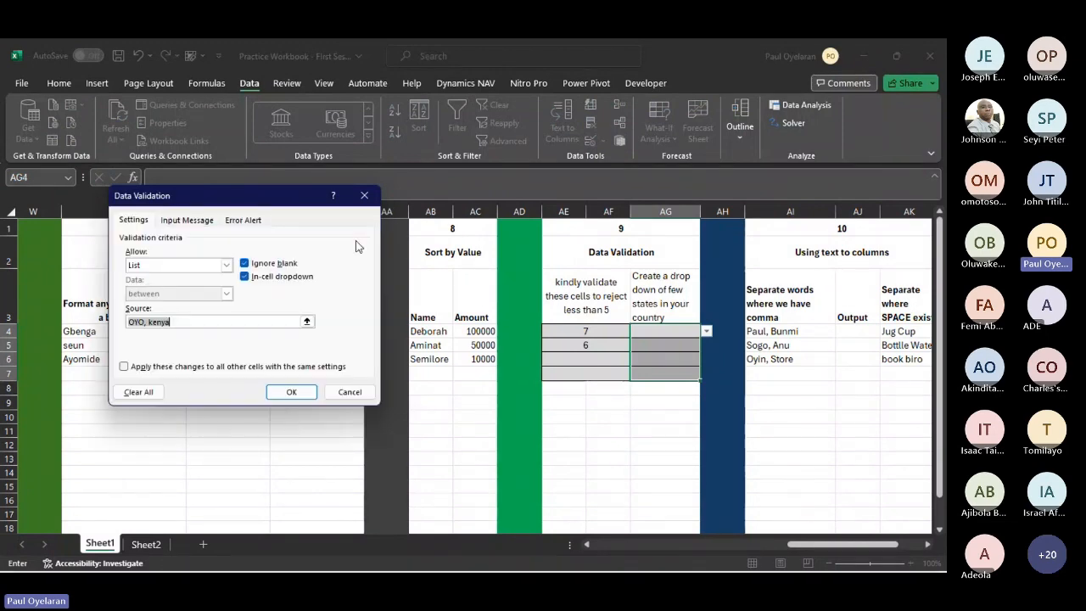
left_click(307, 321)
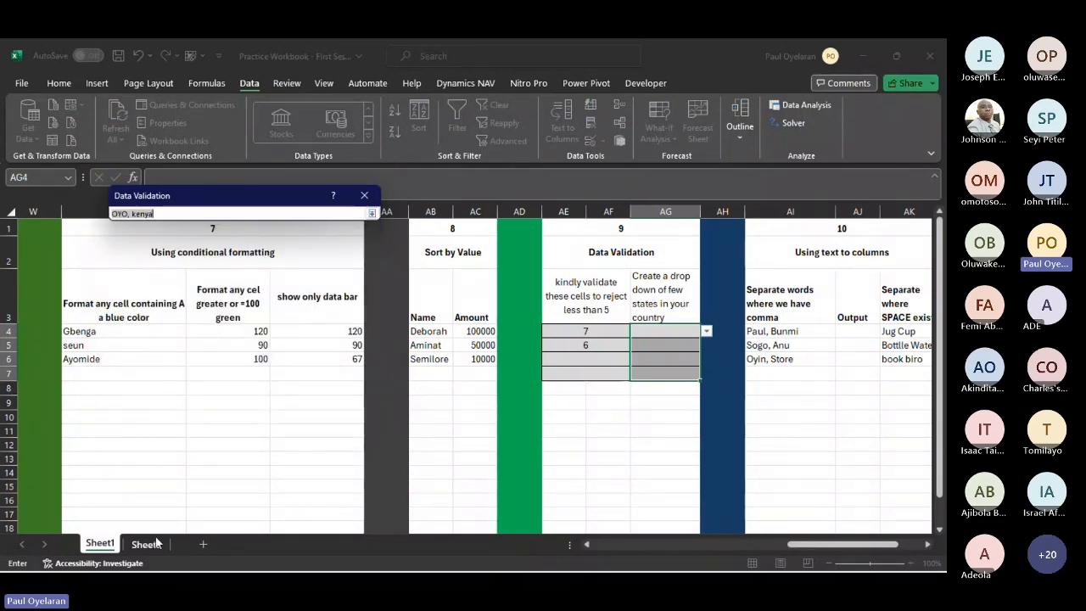
left_click(146, 544)
left_click_drag(37, 257, 34, 280)
left_click(372, 214)
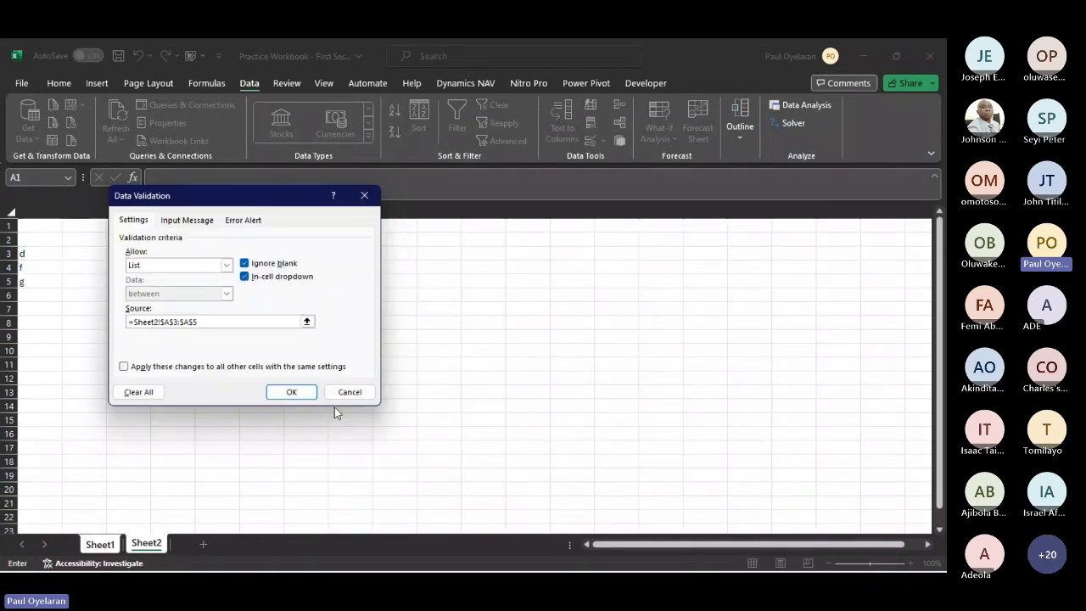
key("Return")
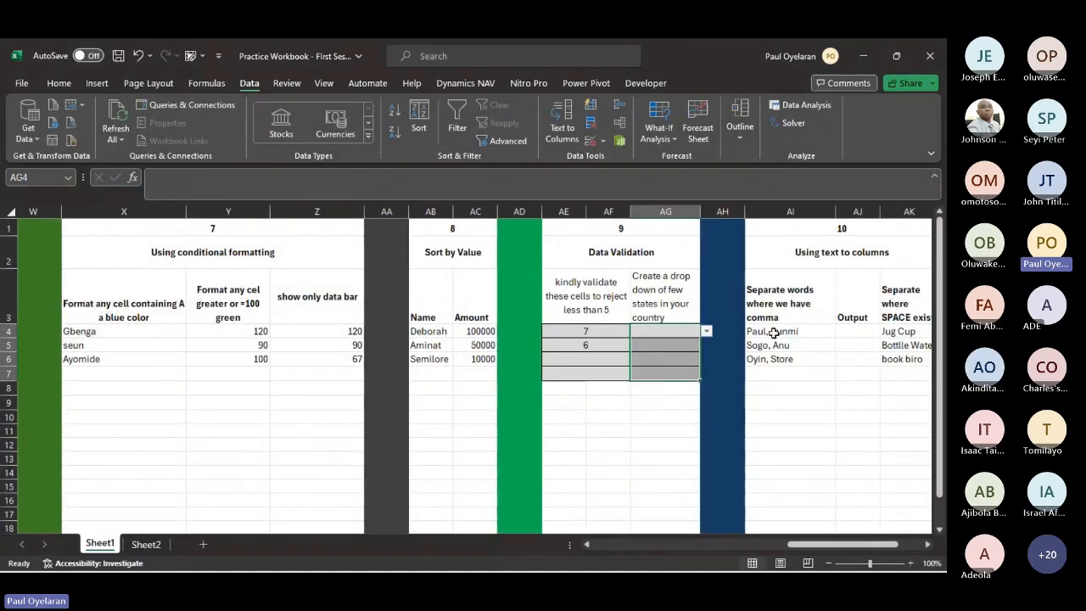
left_click(706, 331)
left_click(655, 417)
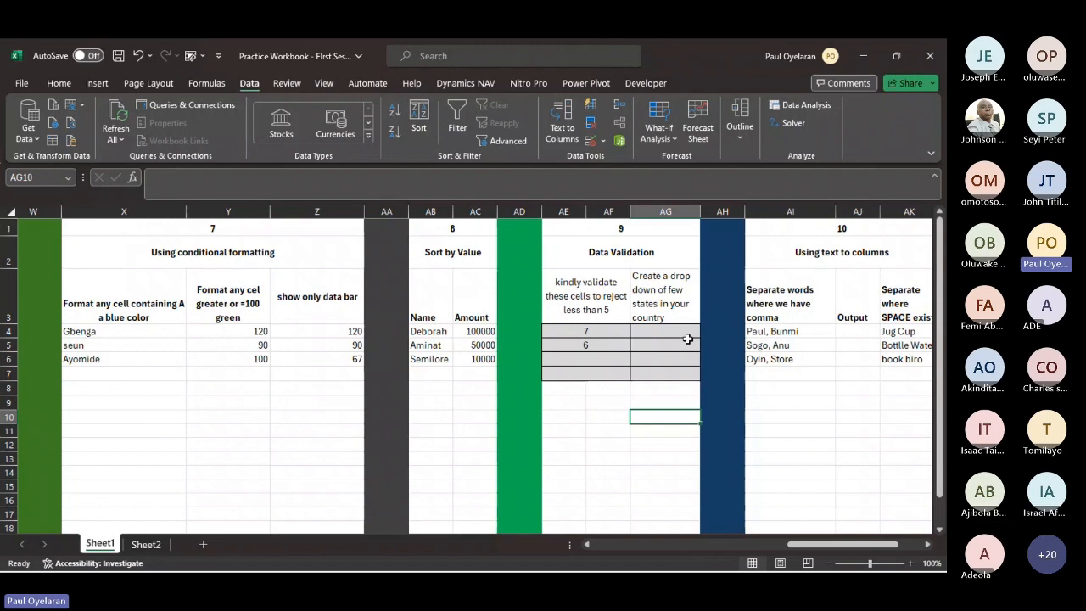
- Start Text to Columns on the comma-separated entries in AI4:AI6 of exercise 10
scroll(687, 339, "right", 2)
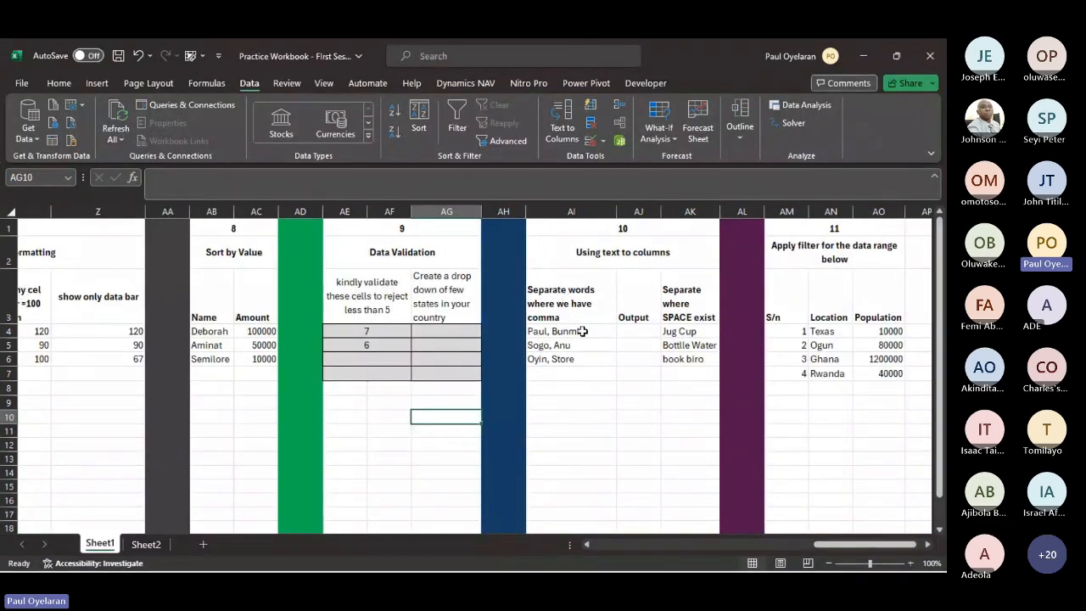
left_click_drag(583, 331, 576, 359)
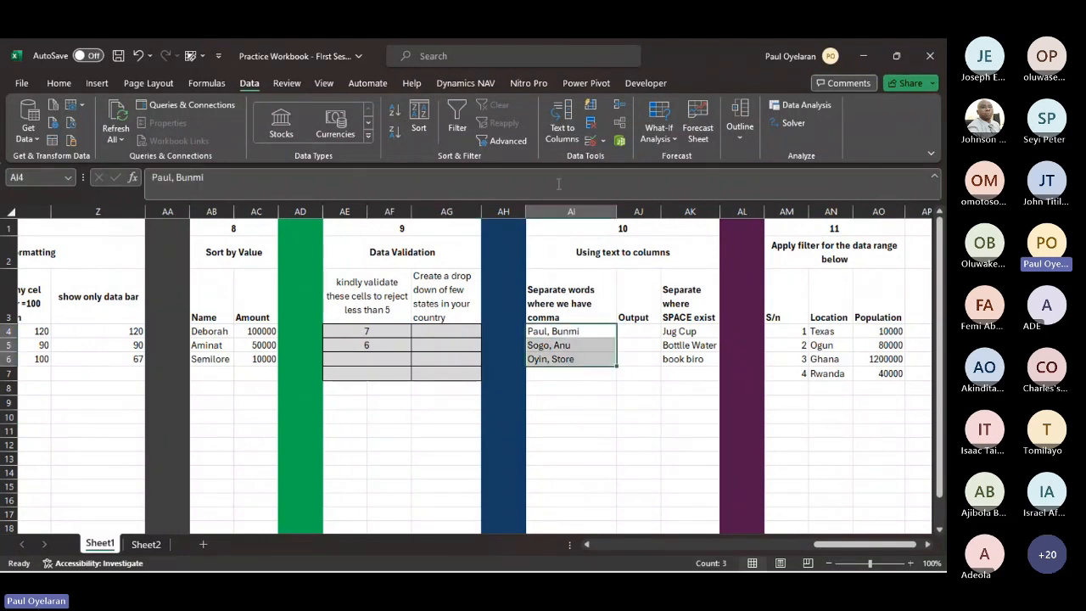
left_click(564, 122)
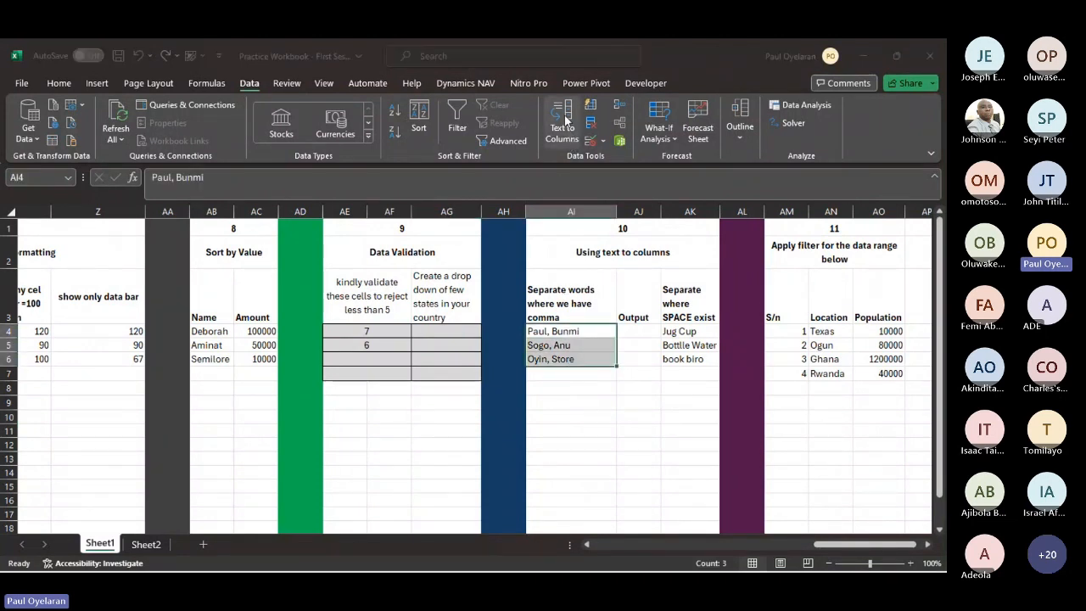
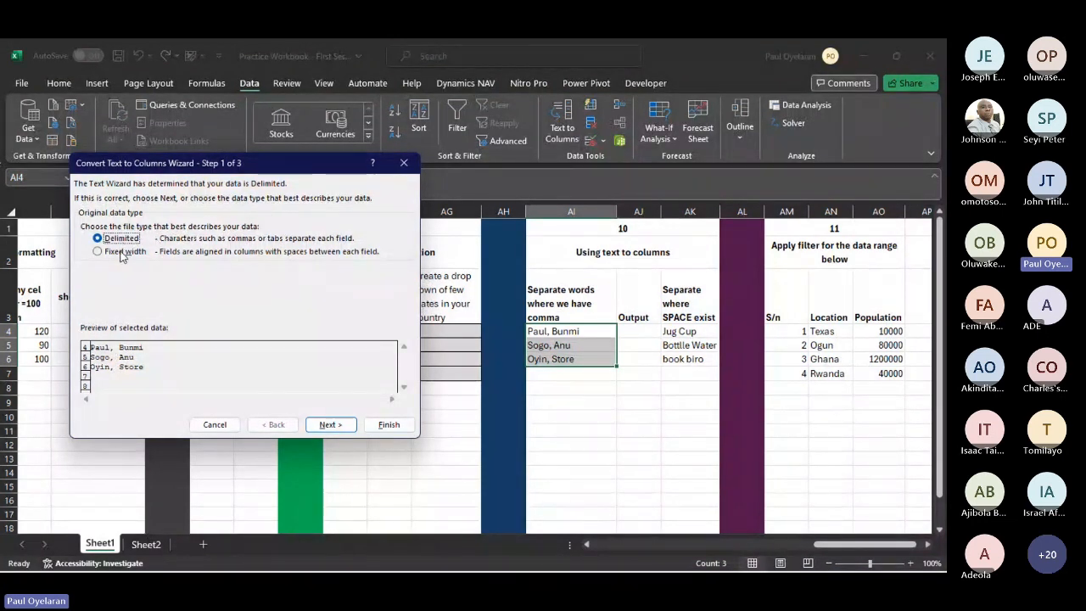
- Split the delimited entries in AI4:AI6 at the comma with General column format and destination $AI$4
left_click(326, 424)
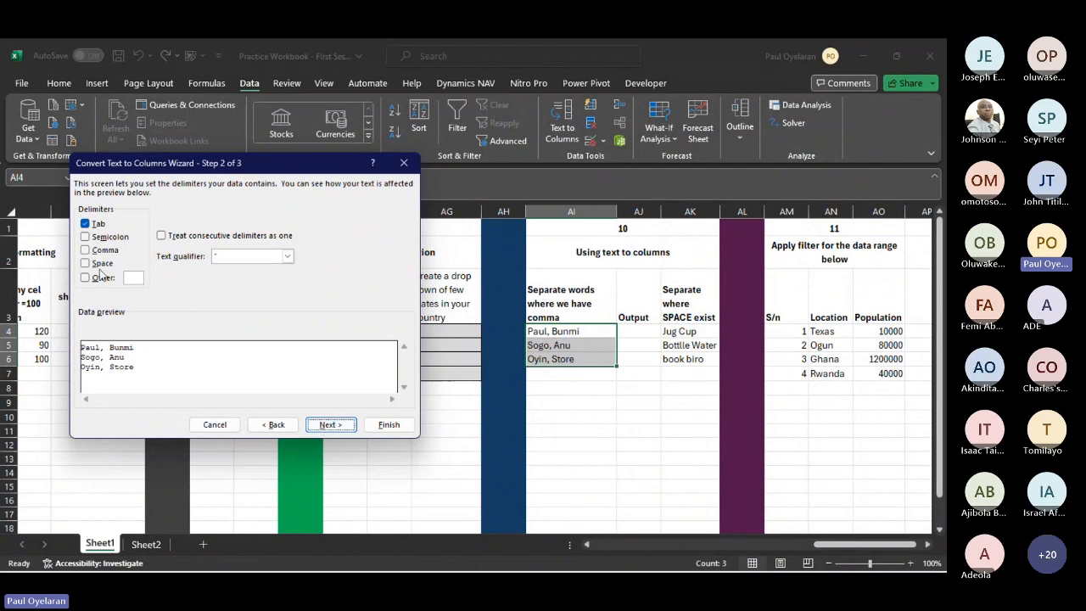
left_click(99, 250)
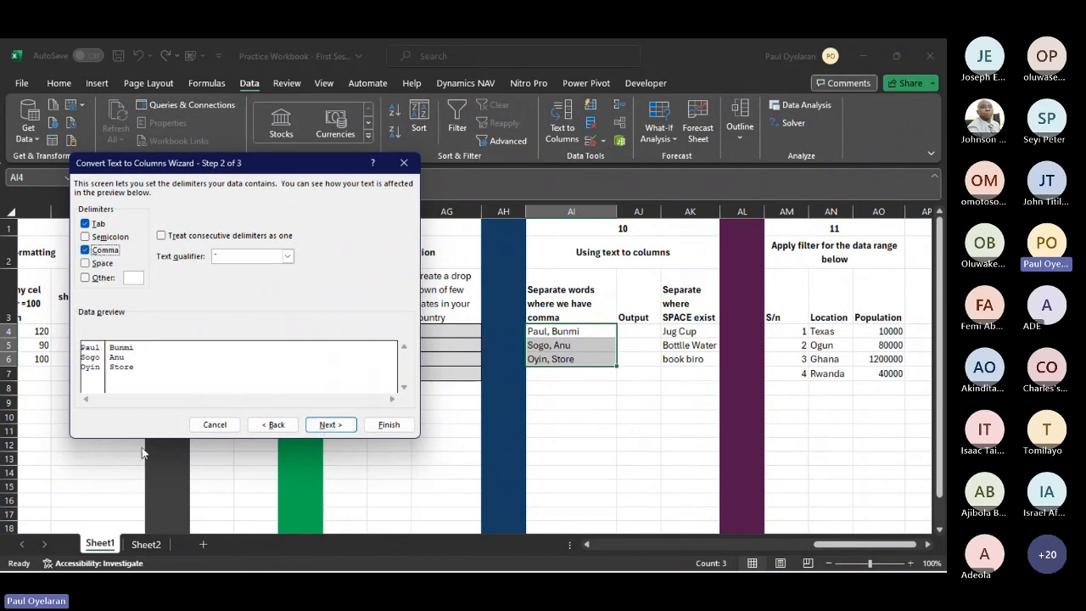
left_click(343, 428)
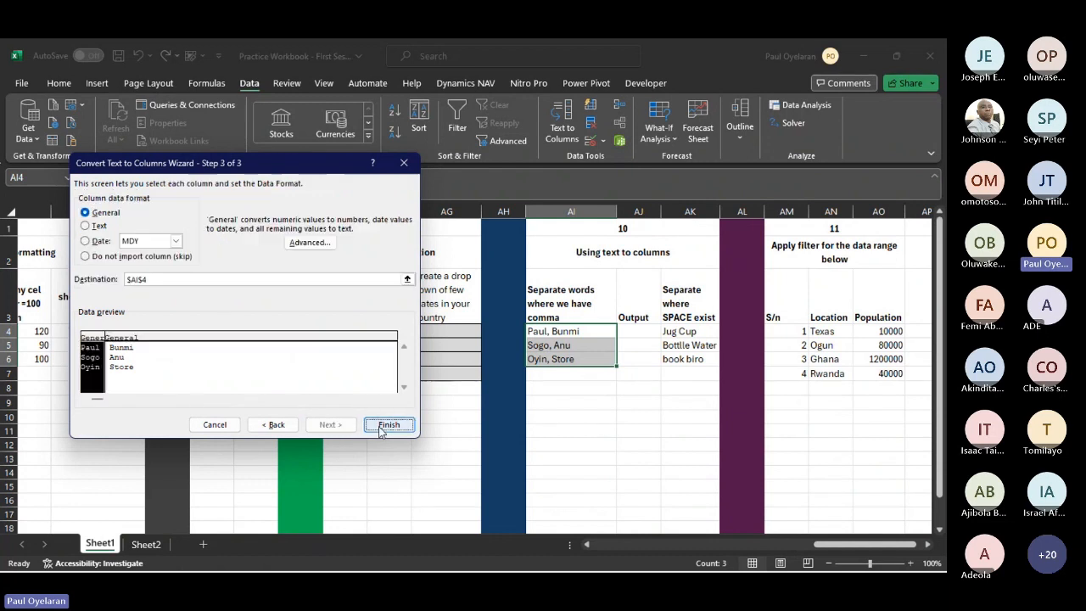
left_click(387, 425)
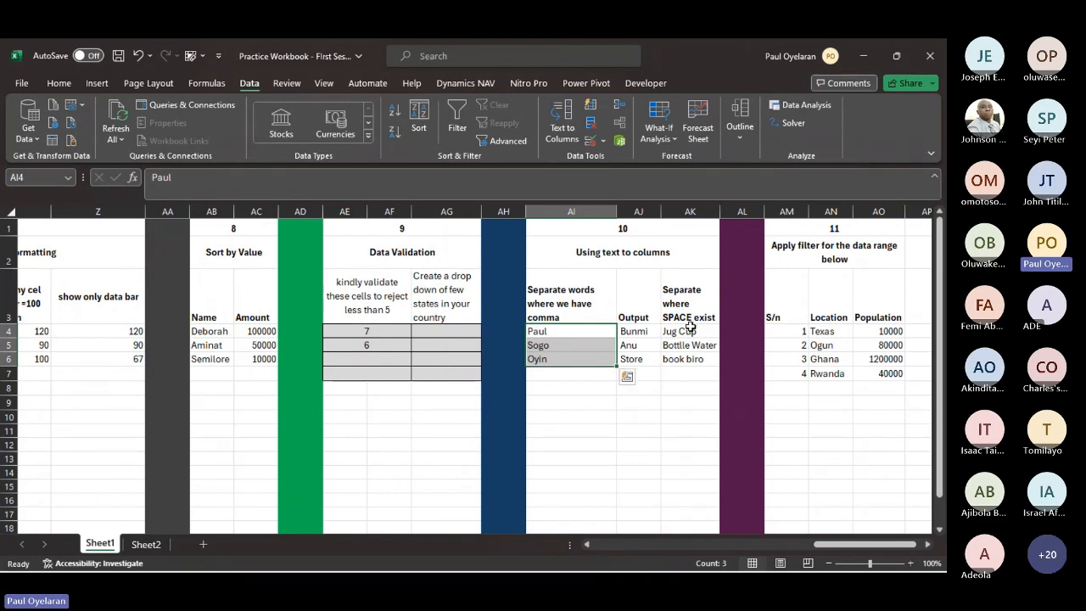
- Split the two-word entries in AK4:AK6 into separate columns using Text to Columns with Space as the delimiter
left_click_drag(691, 330, 696, 359)
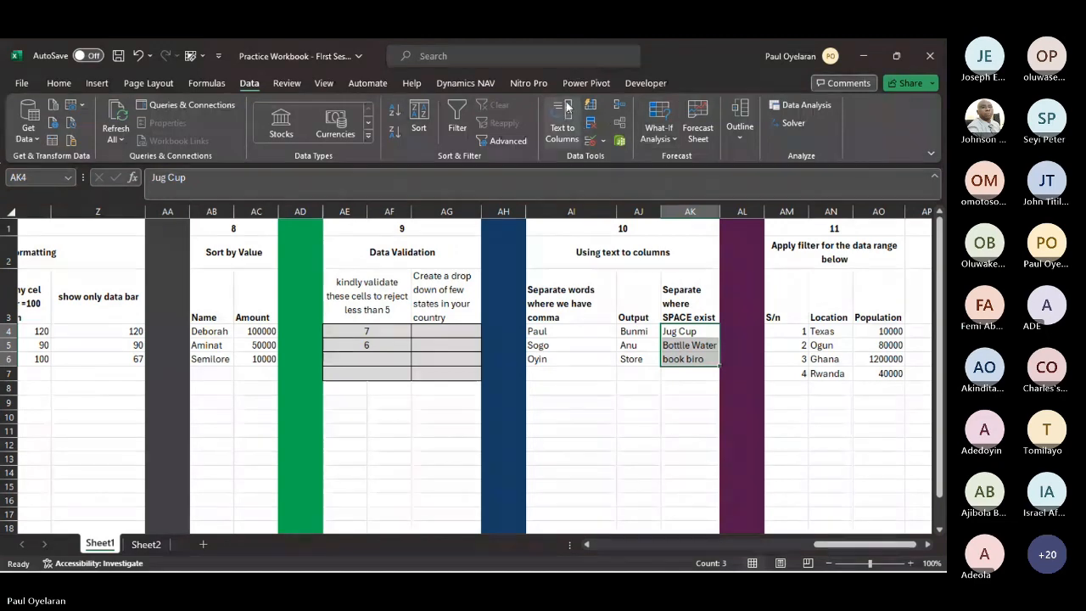
left_click(562, 125)
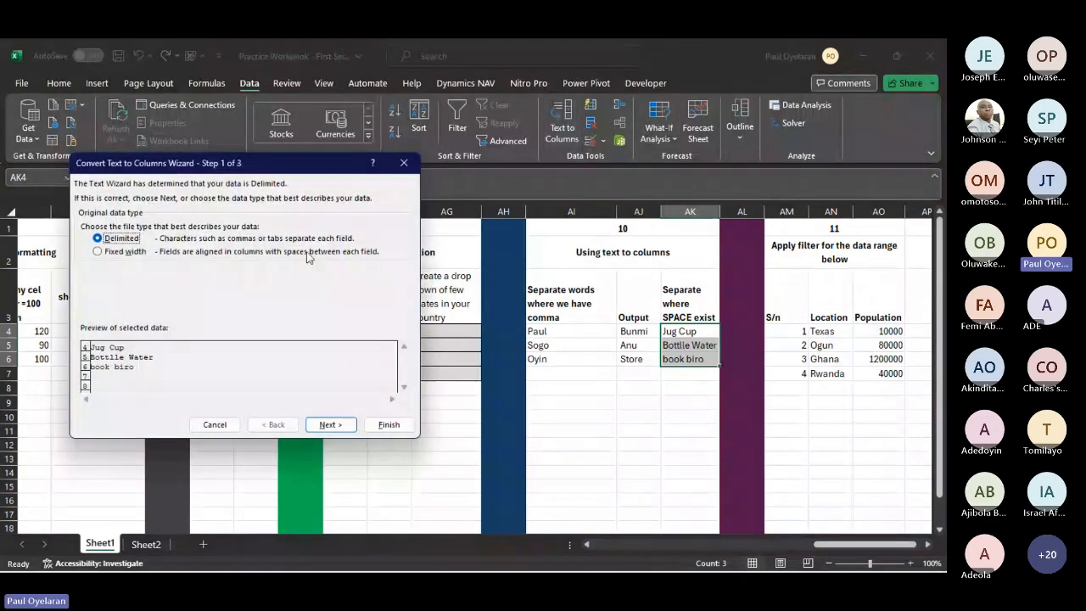
left_click(330, 424)
left_click(97, 252)
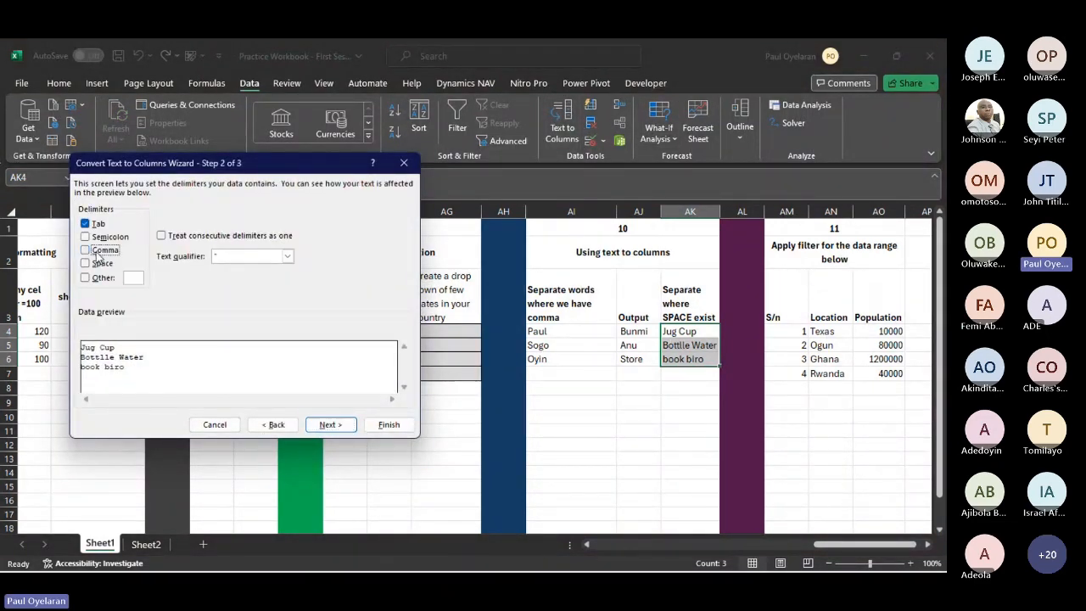
left_click(93, 263)
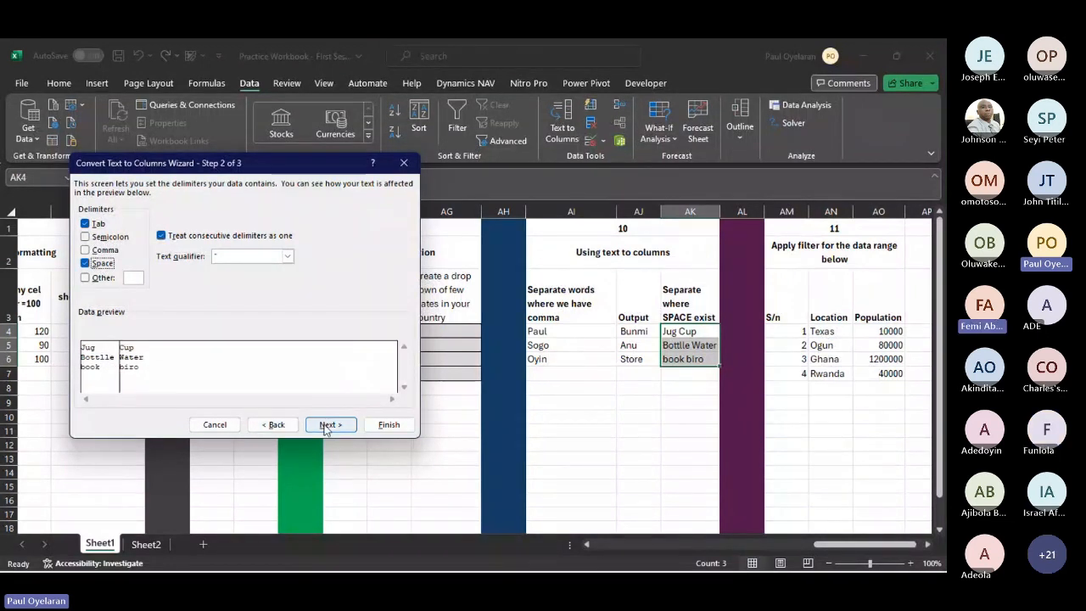
left_click(389, 424)
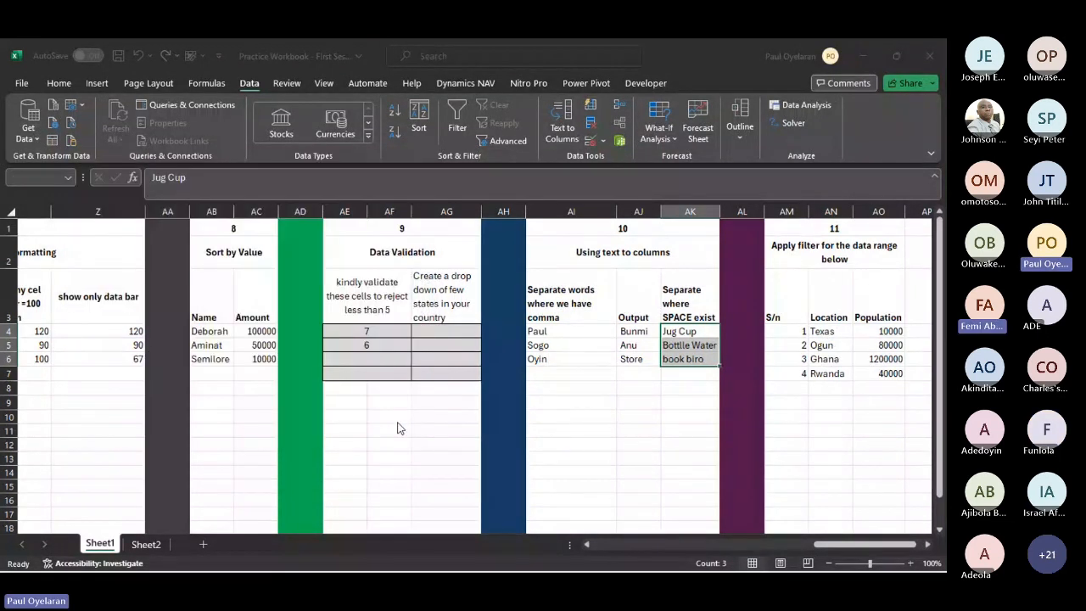
left_click(448, 350)
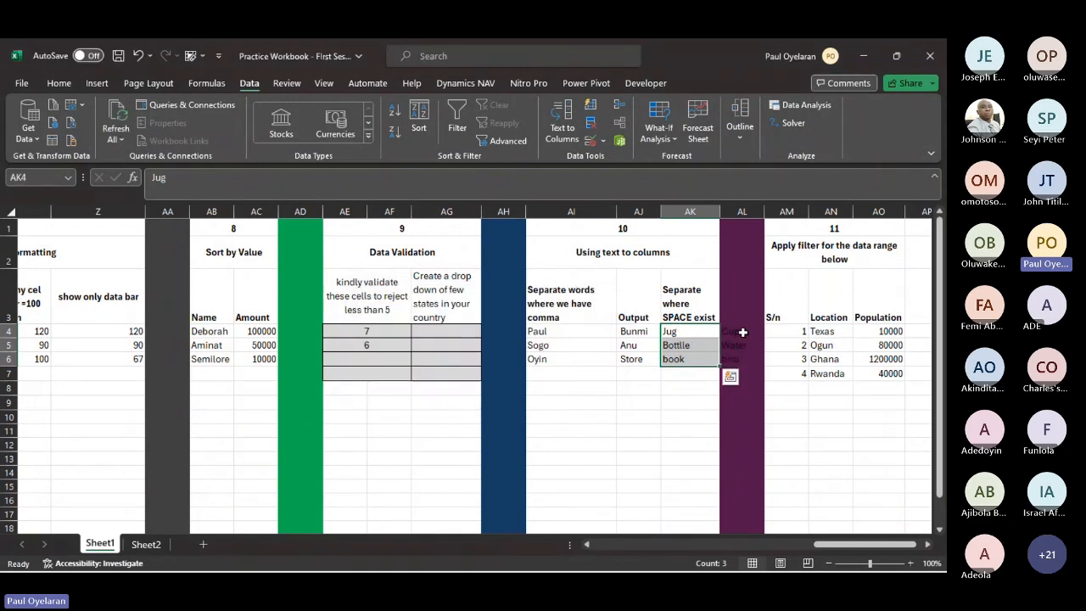
- Set the font color of the split words in AL4:AL7 to white
left_click_drag(742, 333, 742, 359)
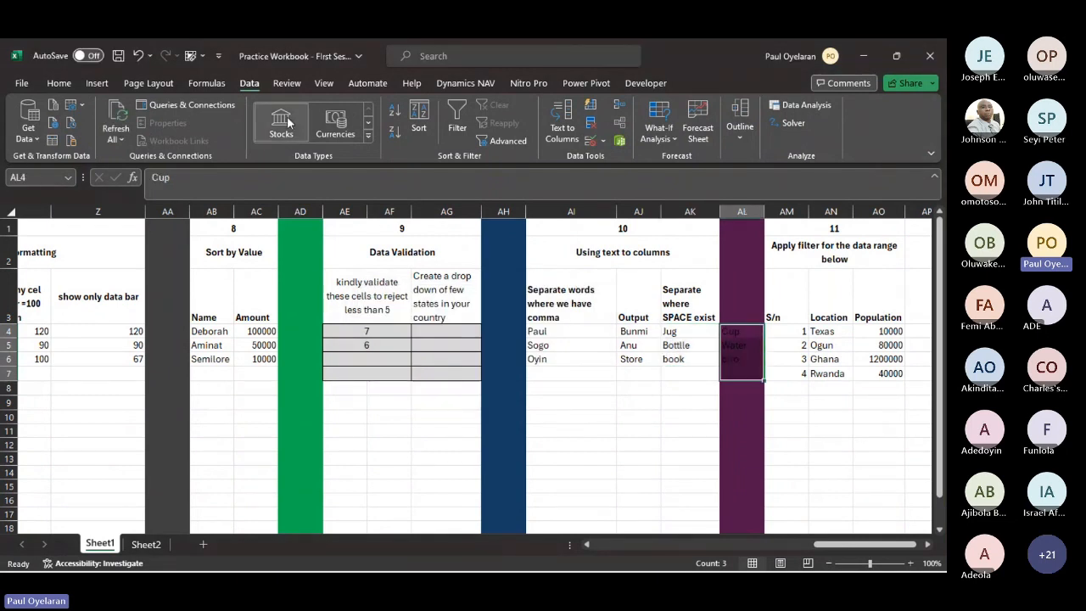
left_click(53, 83)
left_click(229, 132)
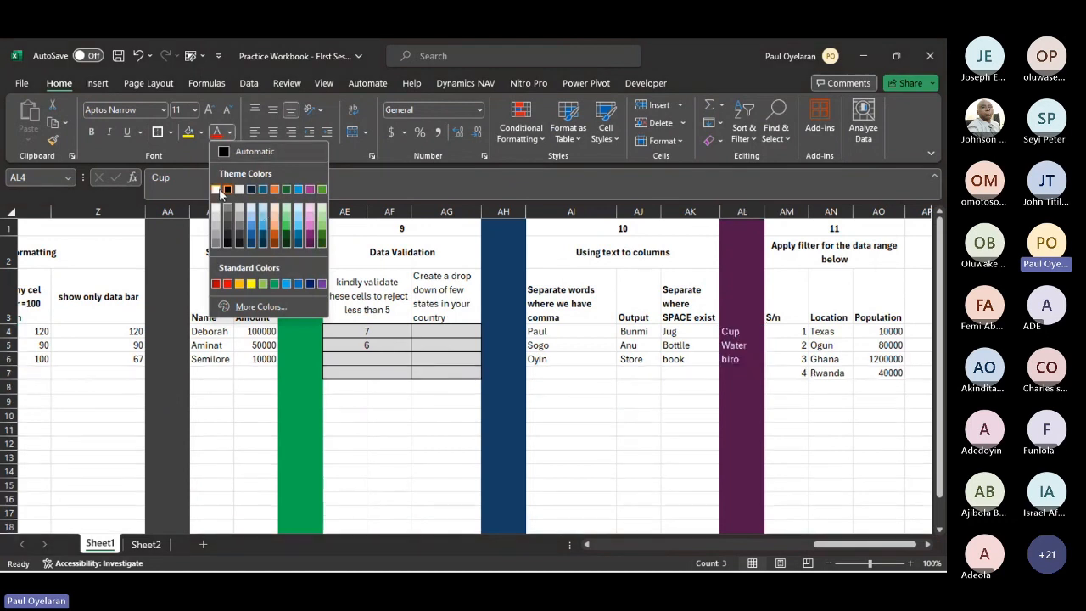
left_click(215, 189)
scroll(765, 384, "right", 2)
scroll(765, 383, "right", 1)
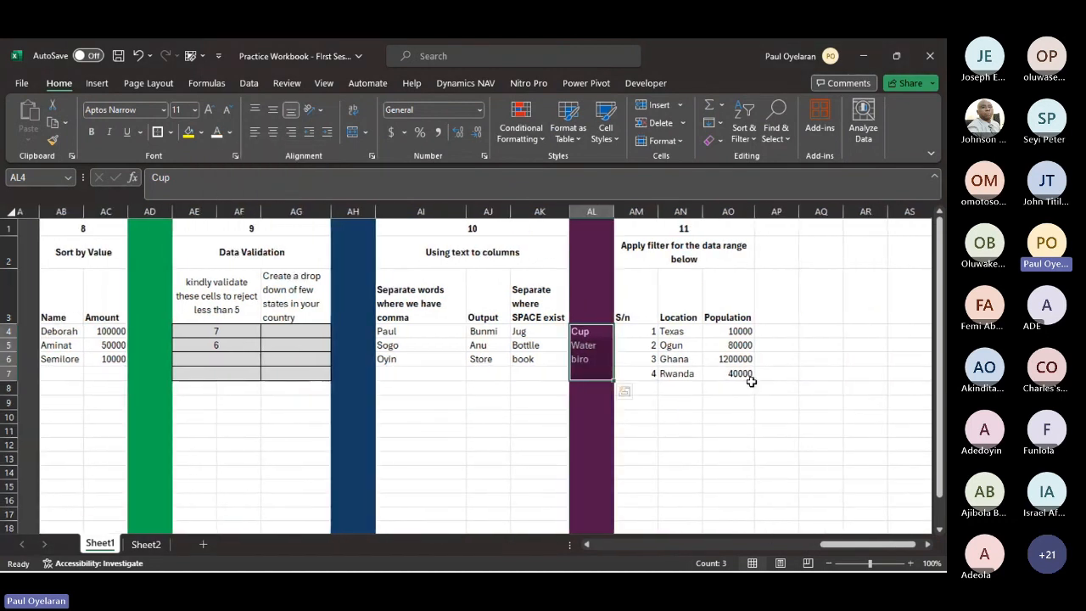
left_click(733, 371)
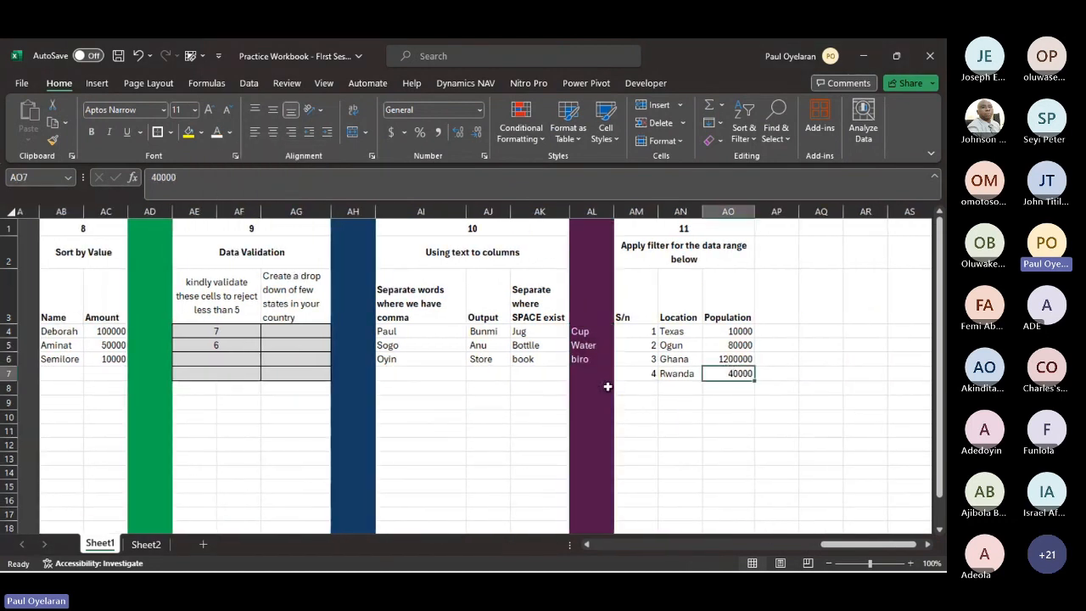
scroll(485, 401, "left", 1)
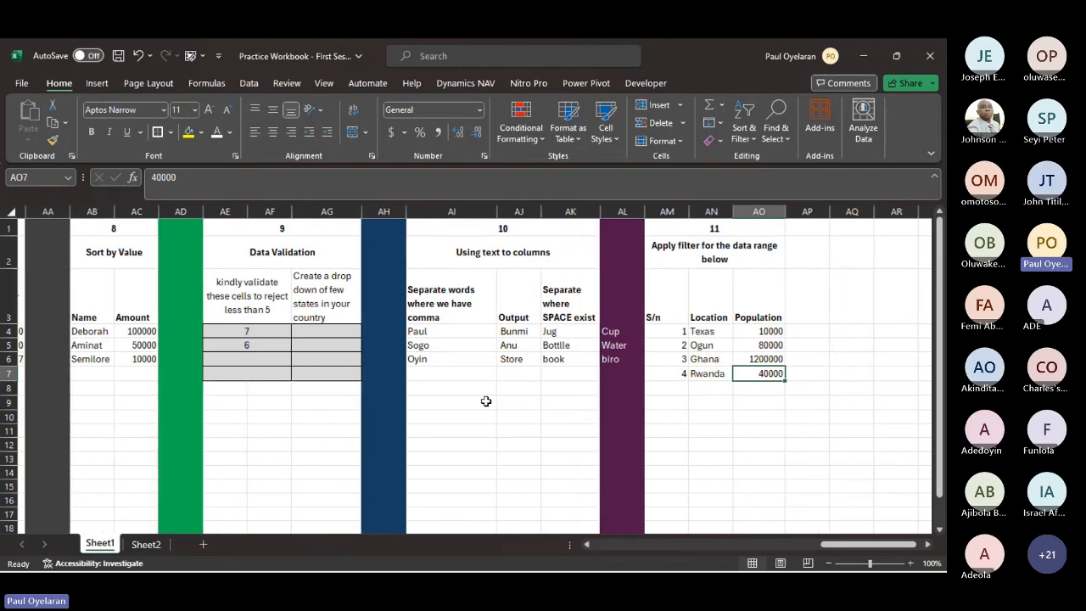
scroll(485, 400, "left", 5)
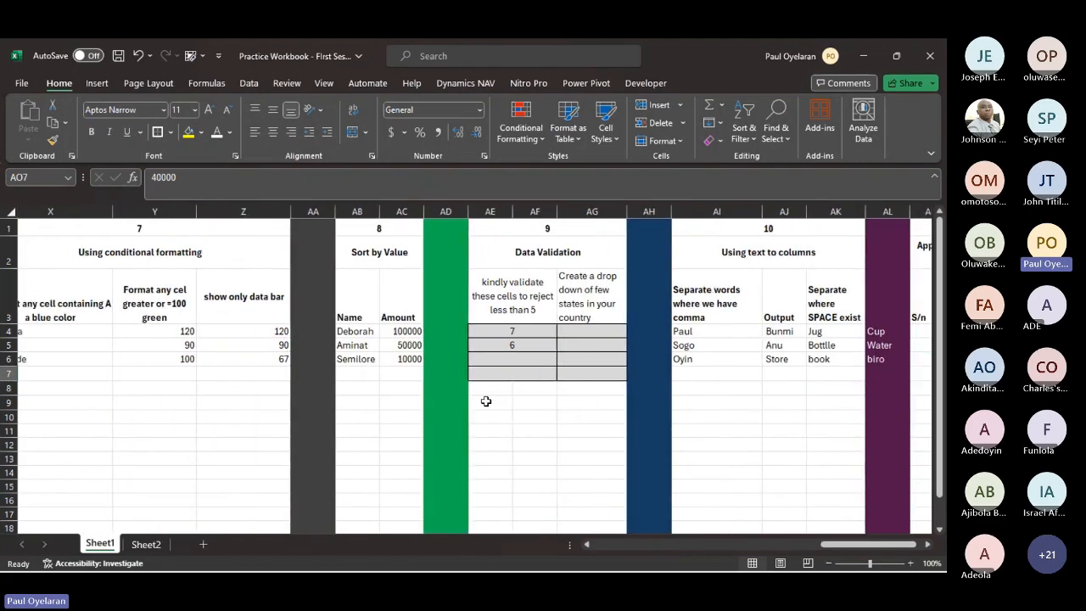
- Try a Text That Contains rule on X4:X6 for the text "a" with Light Red Fill with Dark Red Text
left_click(184, 331)
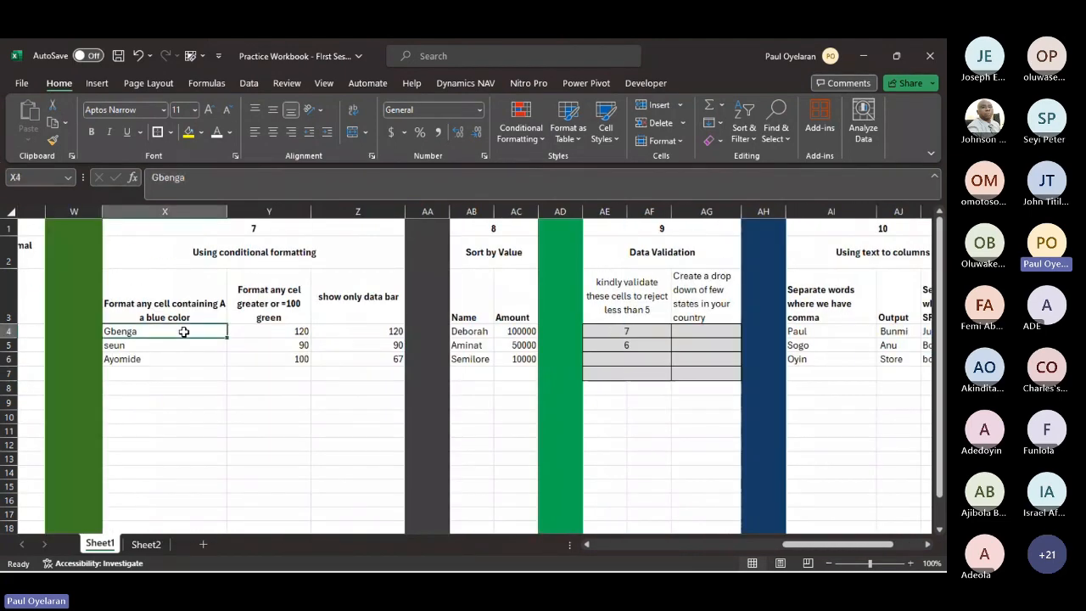
left_click_drag(184, 332, 182, 360)
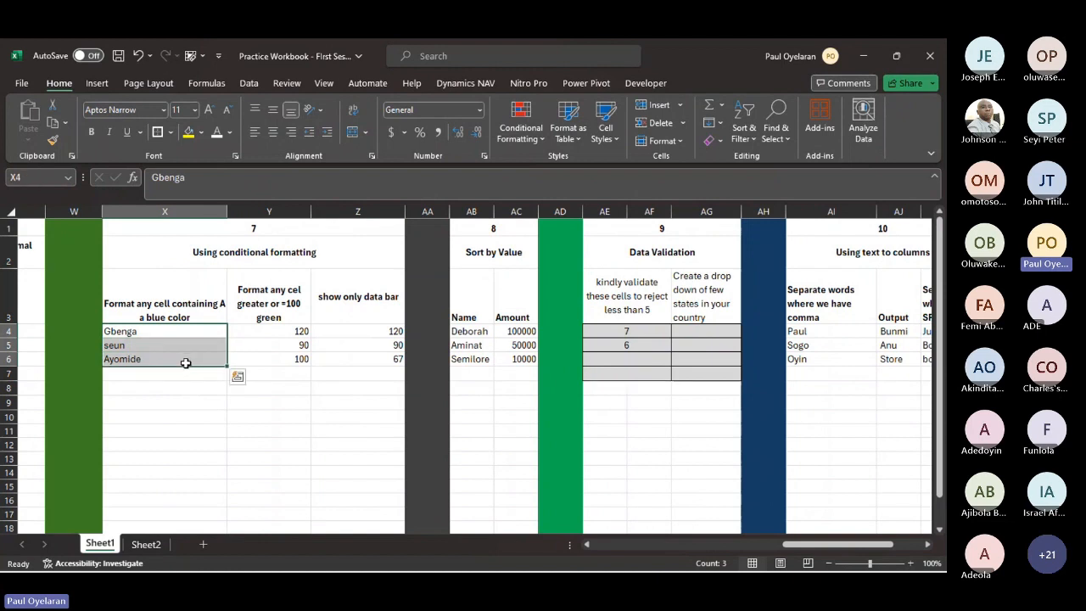
left_click(521, 125)
mouse_move(601, 171)
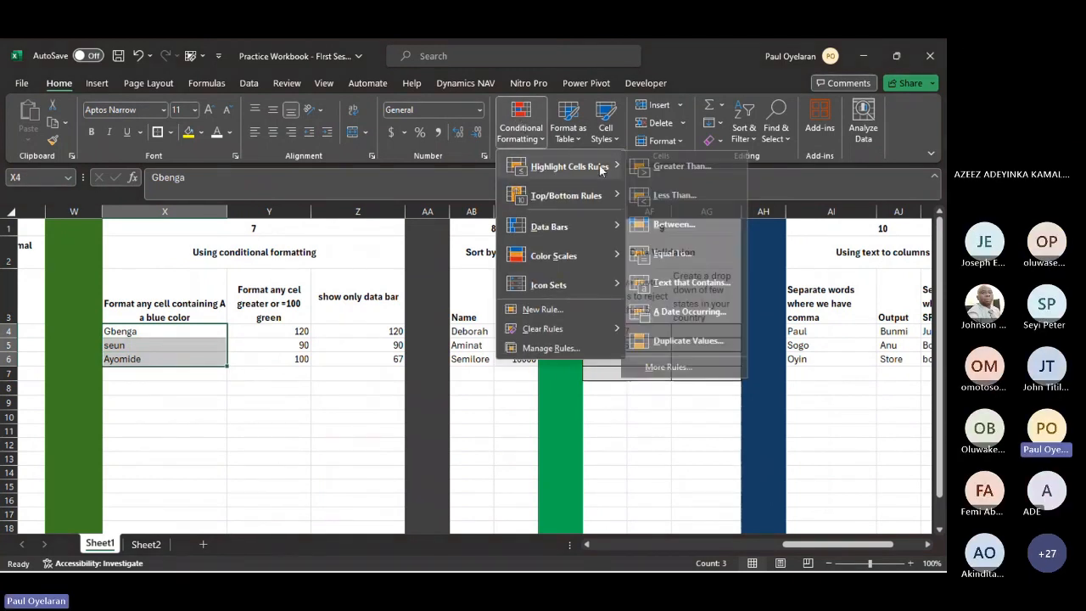
left_click(691, 283)
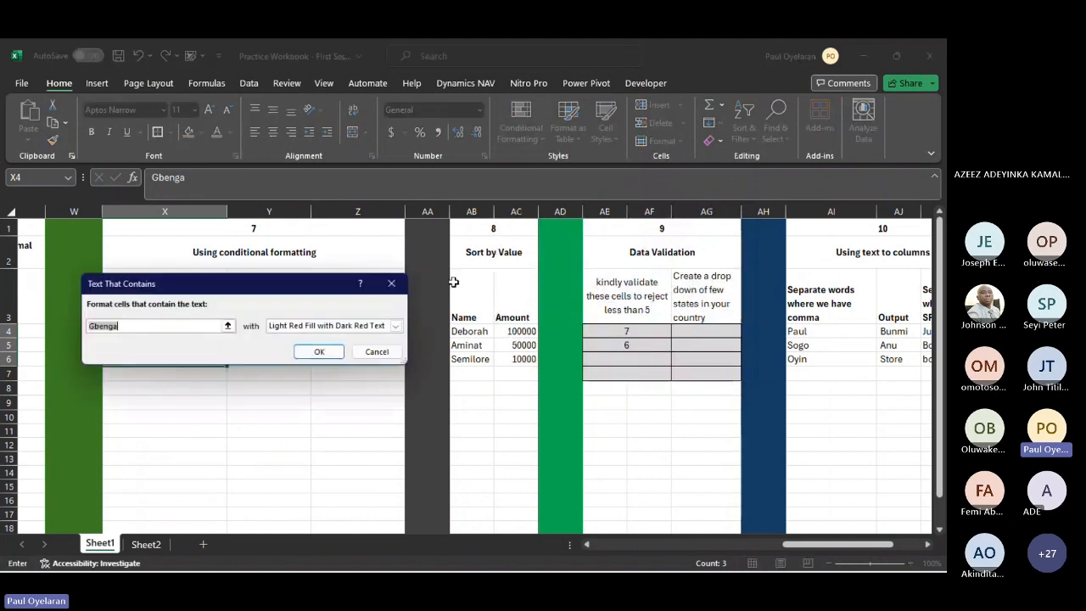
left_click_drag(454, 283, 644, 307)
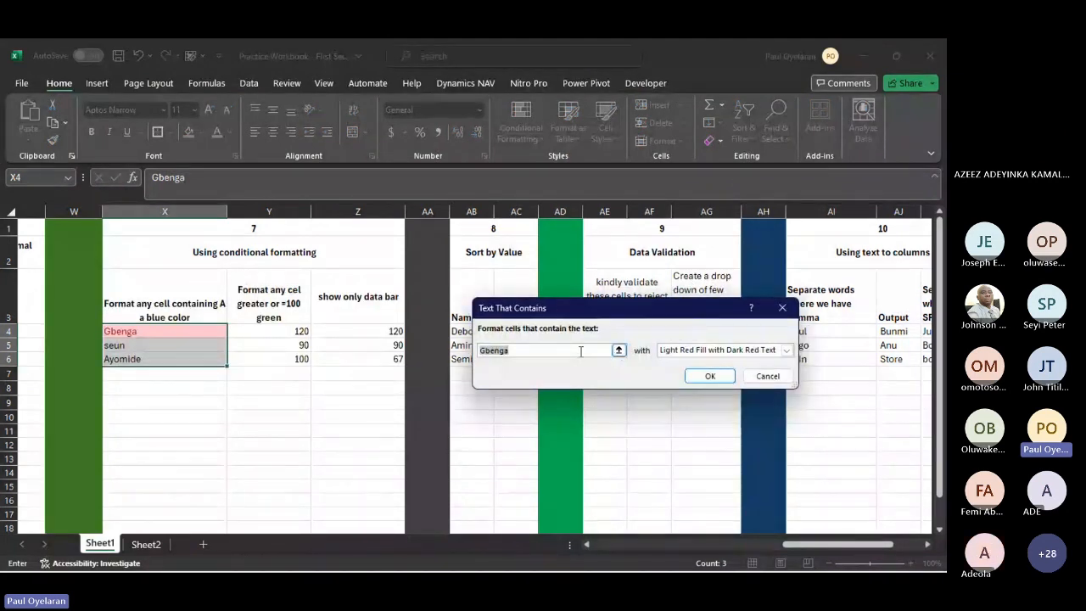
type("a")
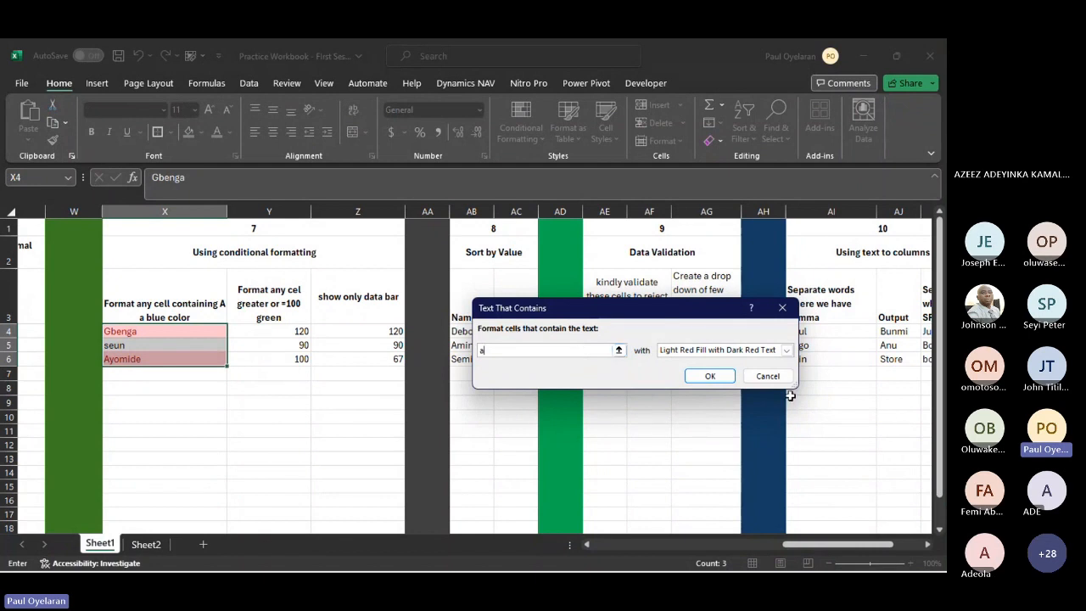
left_click(768, 376)
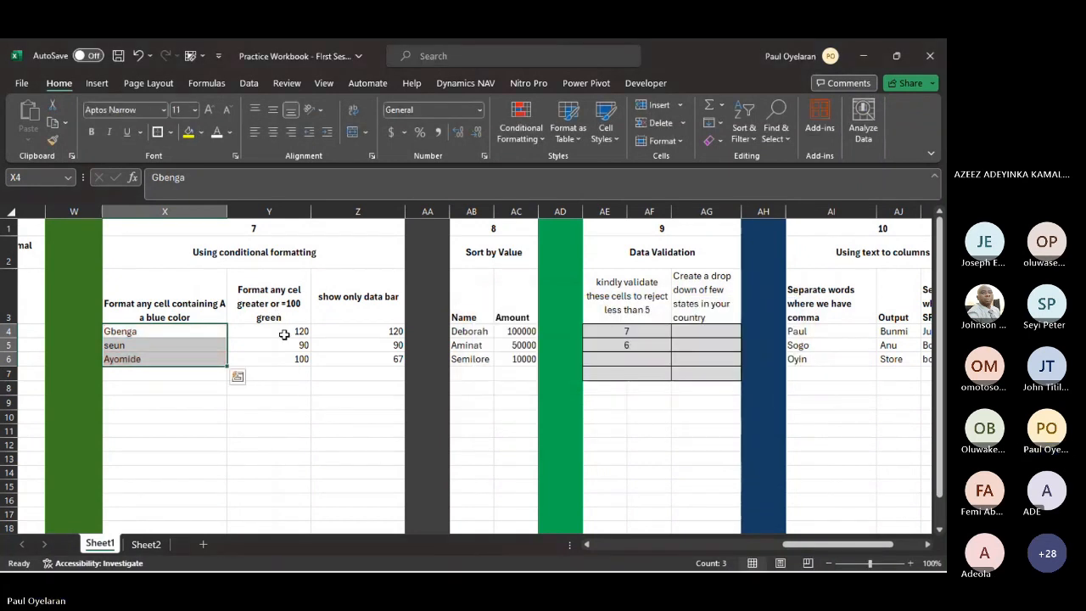
- Define a new conditional formatting rule on Y4:Y6 for cell values greater than or equal to 100
left_click_drag(286, 329, 291, 359)
left_click(521, 123)
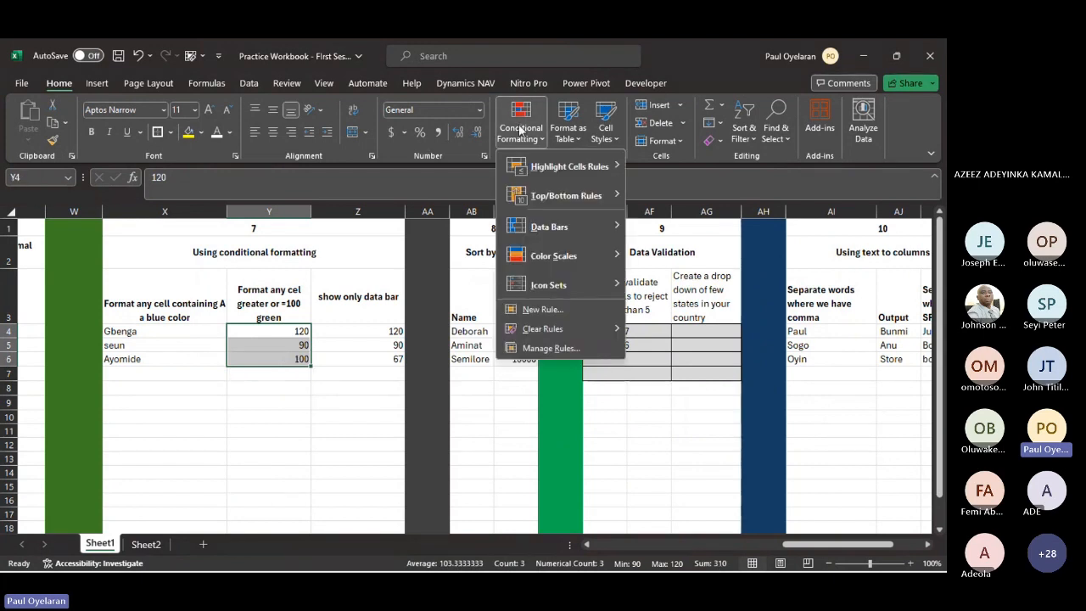
mouse_move(582, 175)
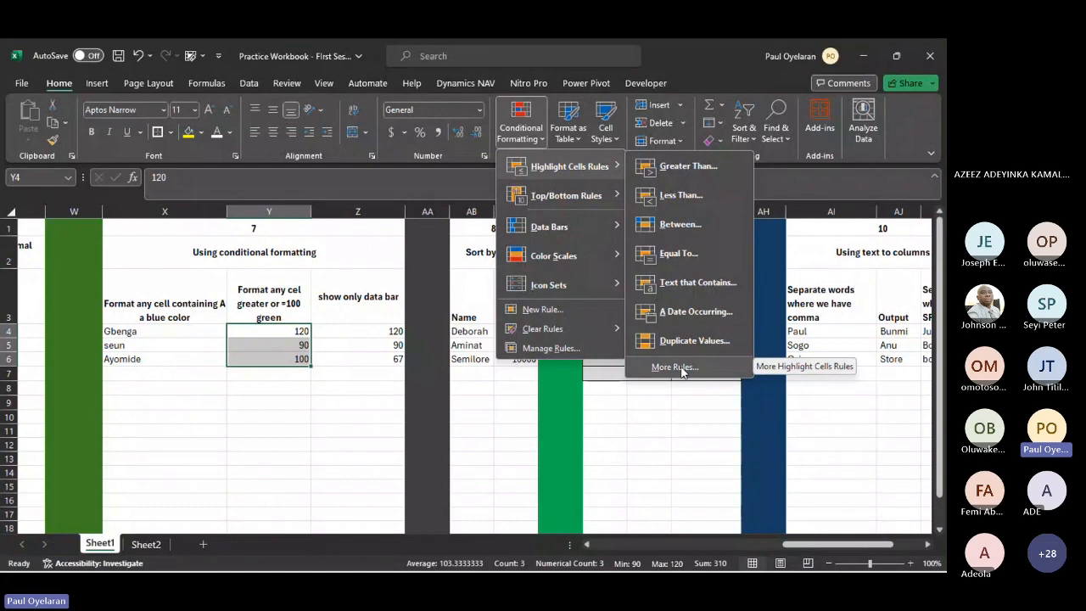
left_click(681, 370)
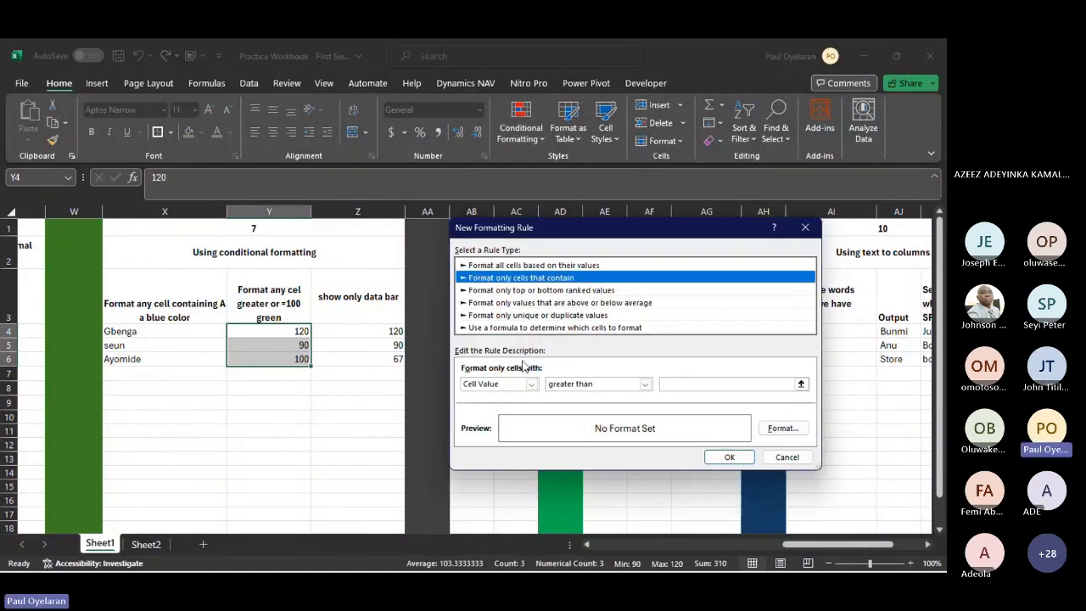
left_click(531, 383)
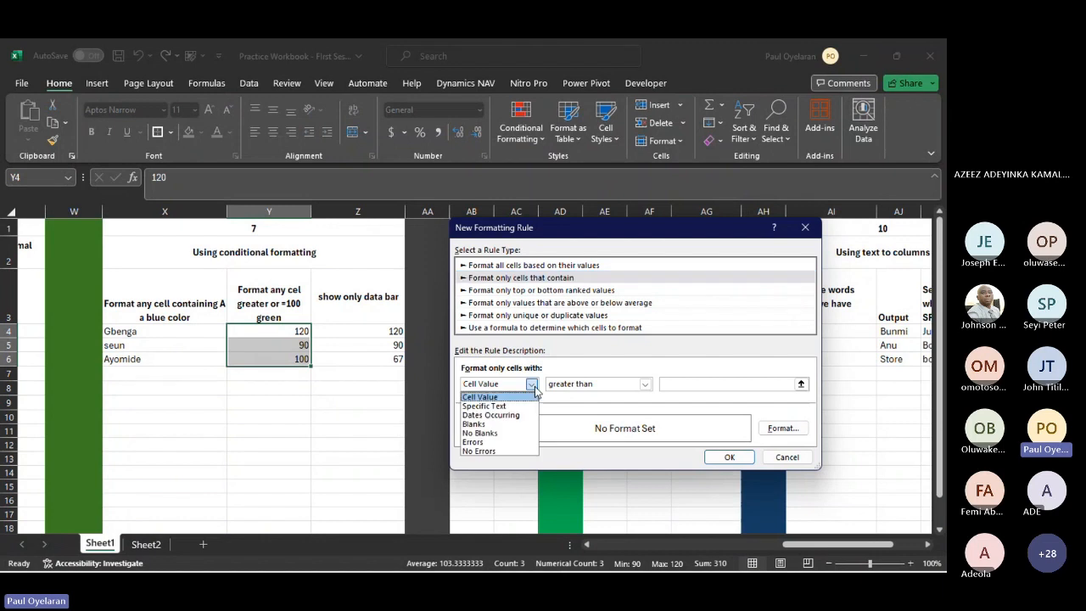
left_click(644, 386)
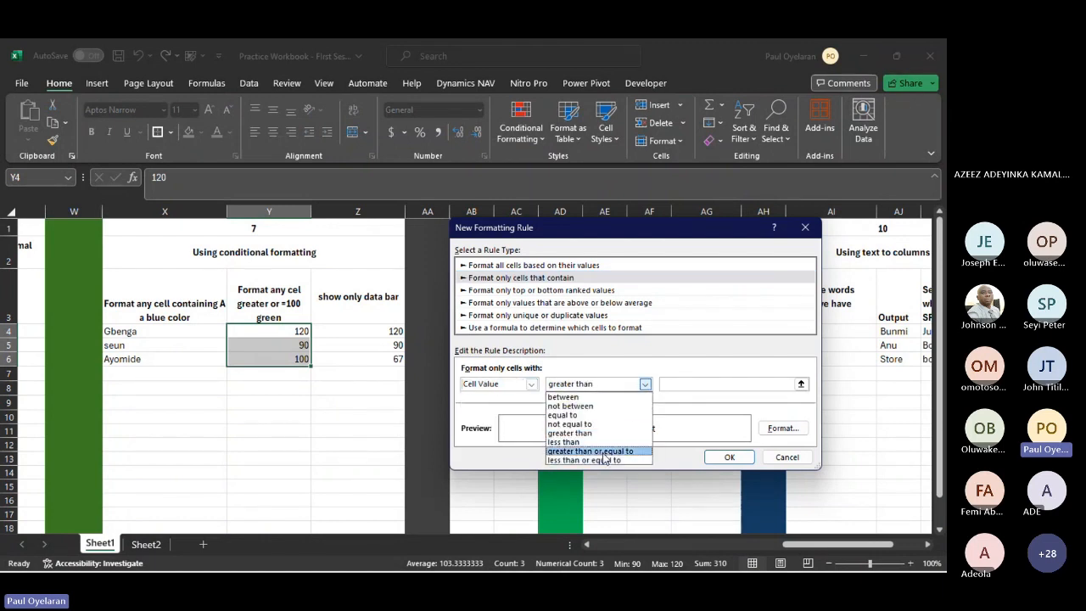
left_click(602, 451)
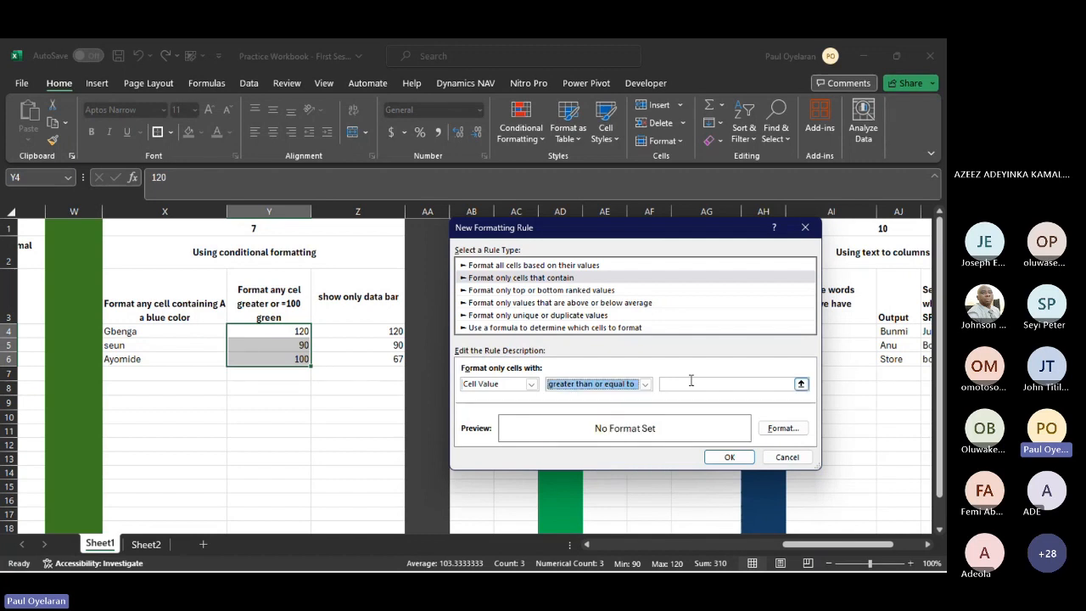
left_click(690, 381)
type("1")
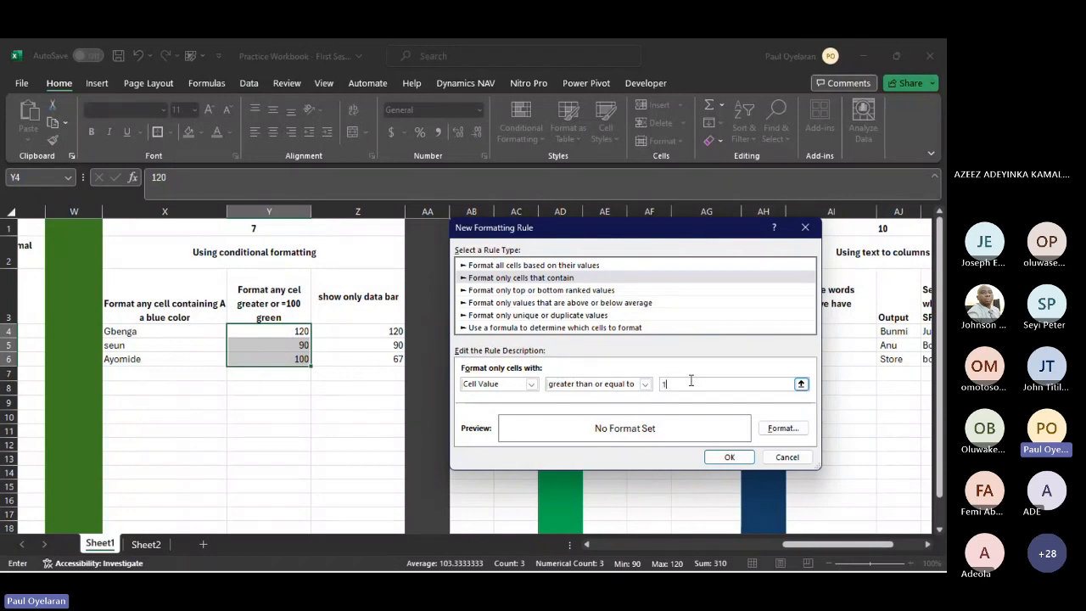
type("000")
key("BackSpace")
- Give the Y4:Y6 rule a dark orange fill with white font and apply it to the cells
left_click(774, 429)
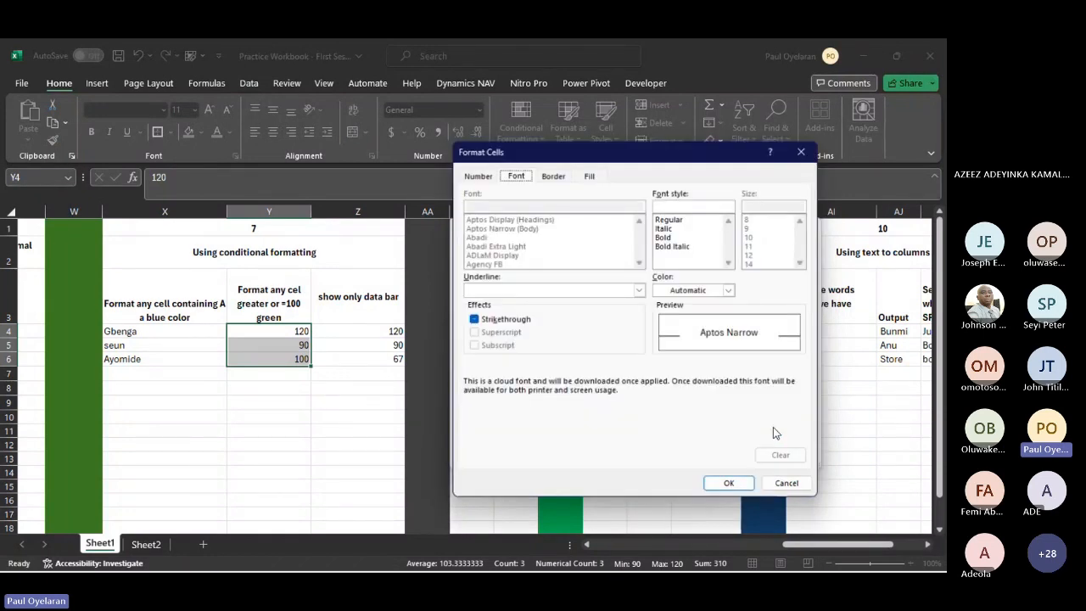
left_click(553, 175)
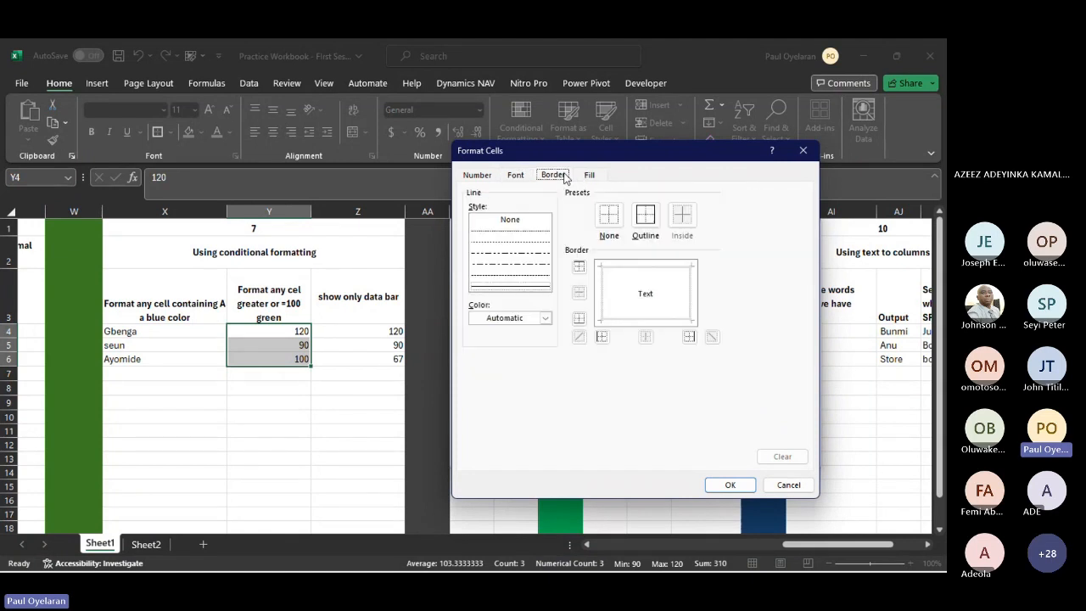
left_click(588, 176)
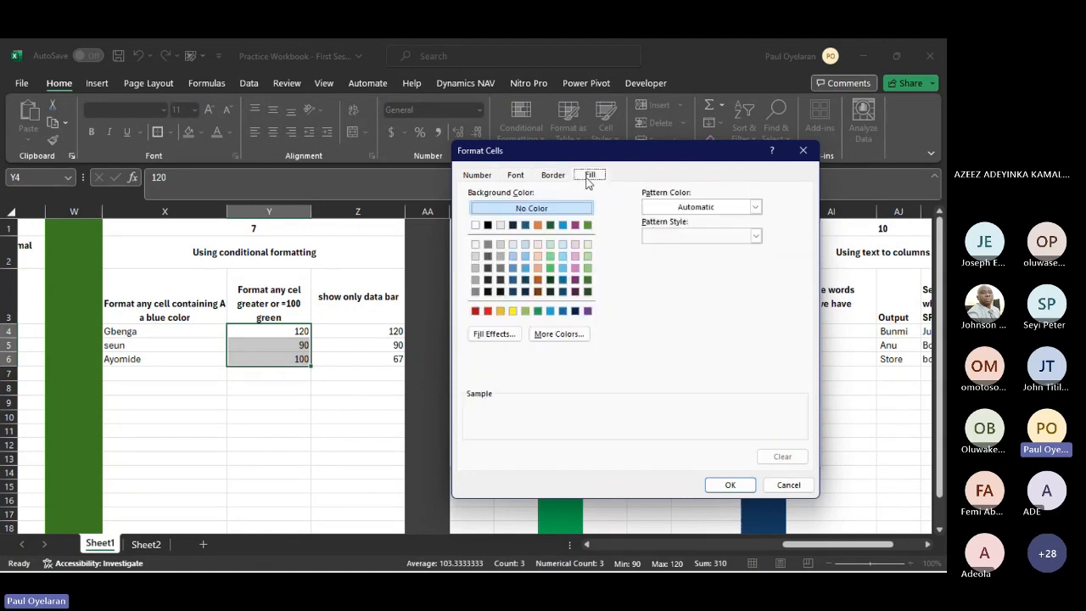
left_click(537, 280)
left_click(515, 175)
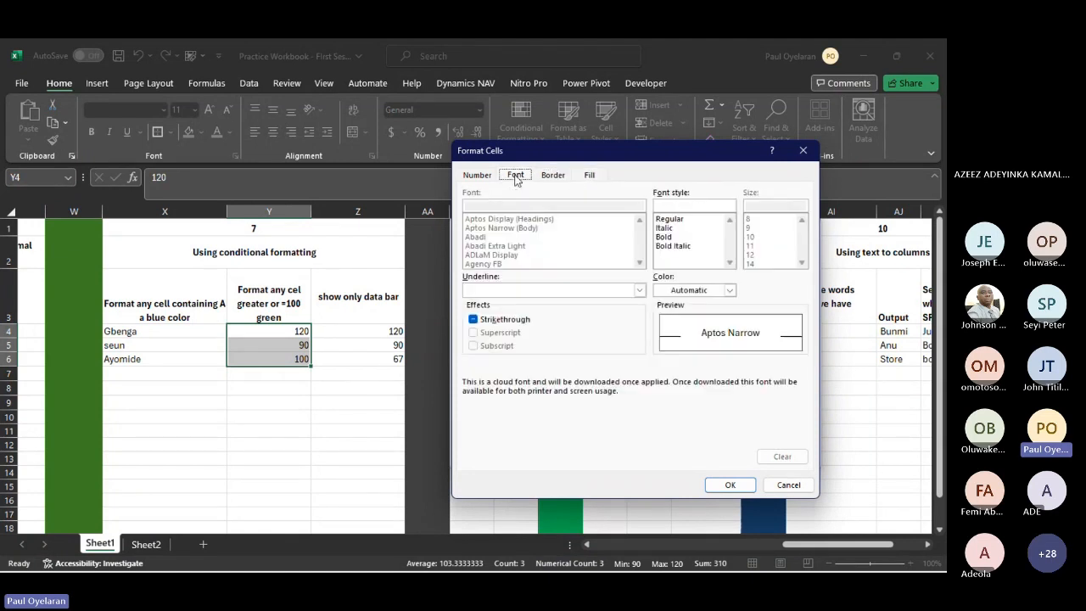
left_click(729, 290)
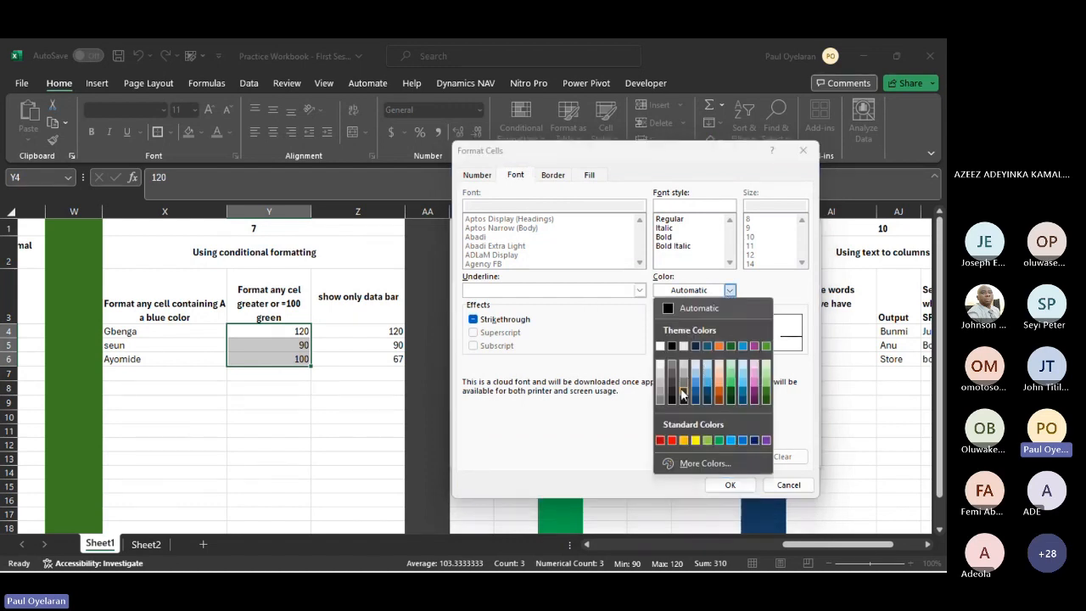
left_click(661, 346)
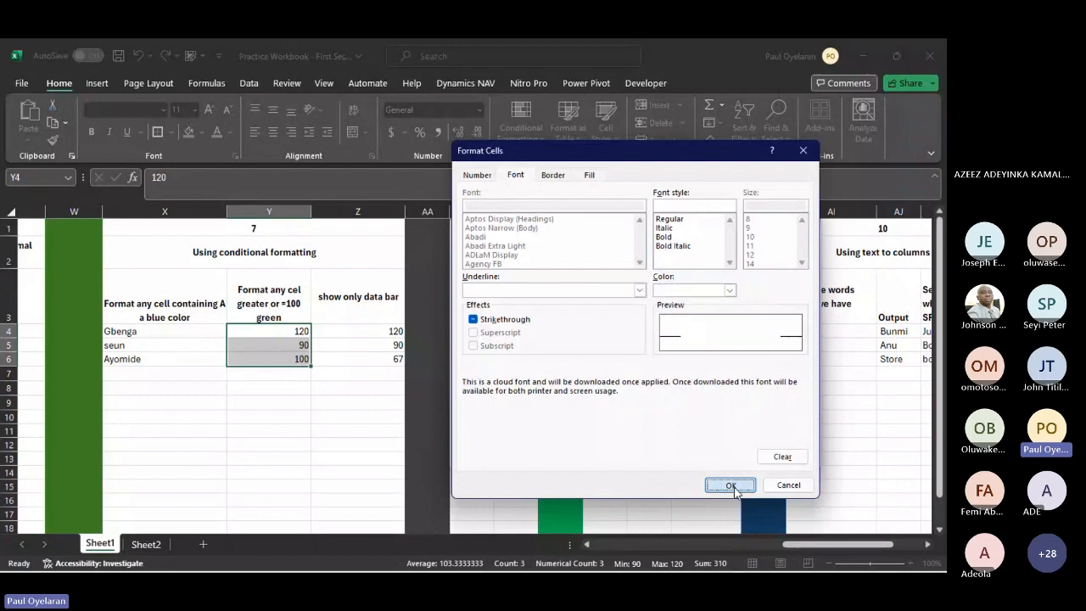
left_click(732, 488)
left_click(720, 456)
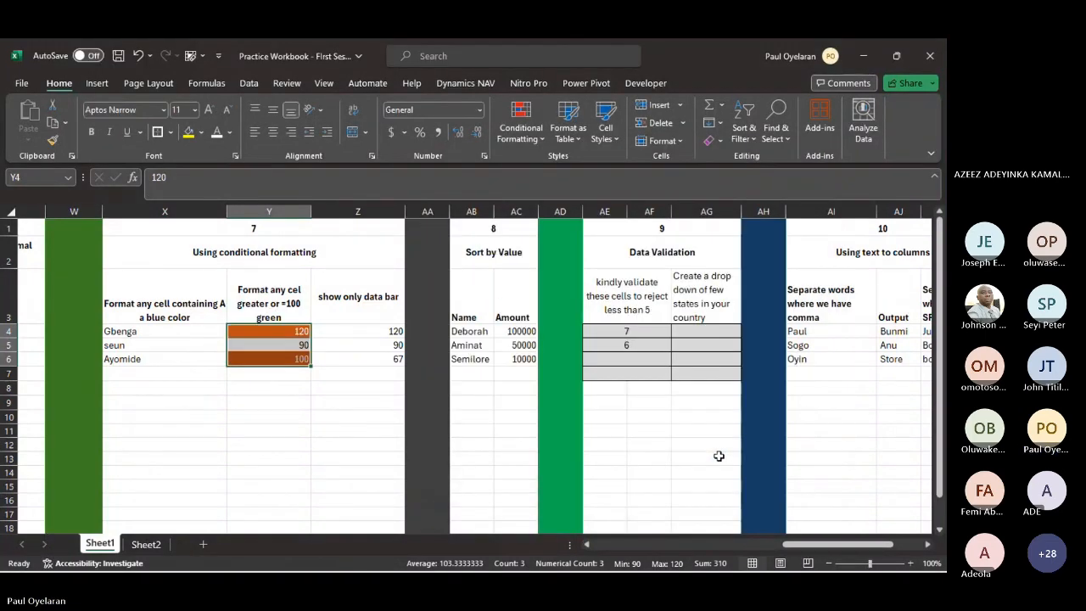
left_click(301, 358)
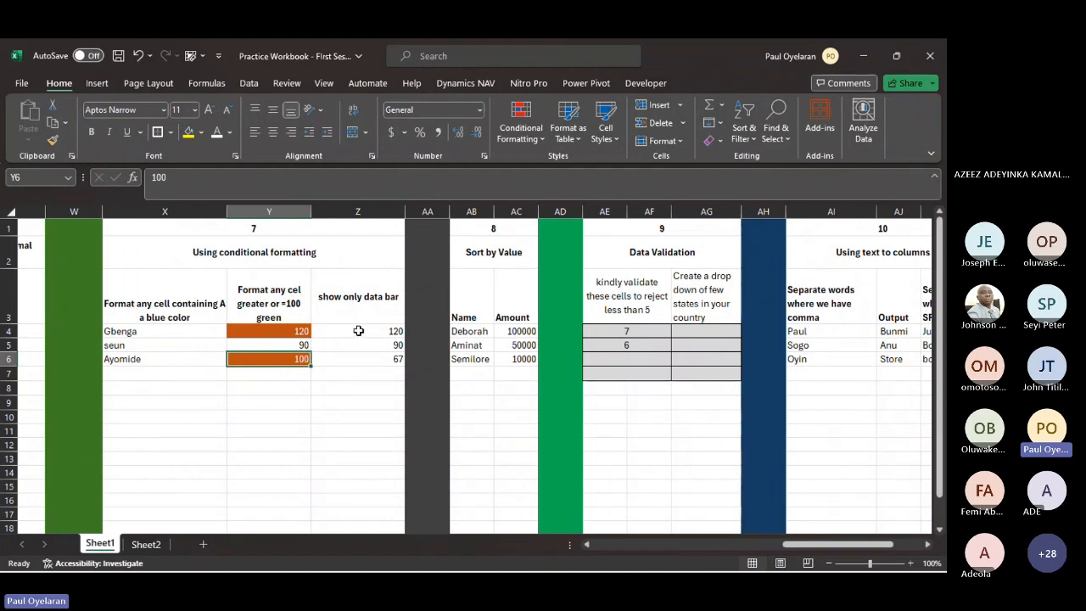
- Apply blue gradient-fill data bars to the values in Z4:Z6
left_click_drag(358, 331, 358, 359)
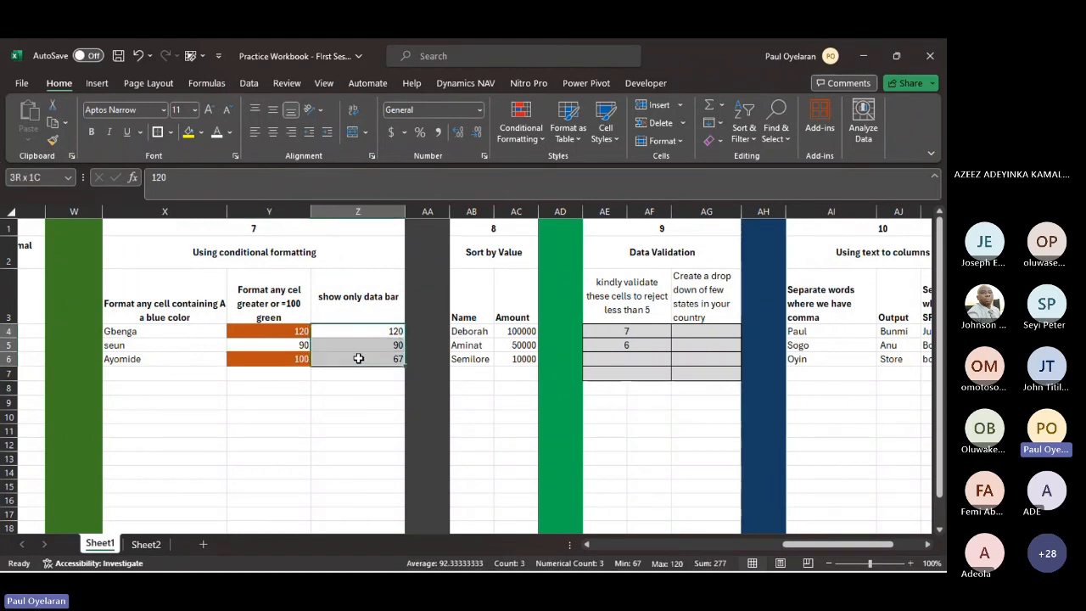
left_click(520, 108)
mouse_move(543, 227)
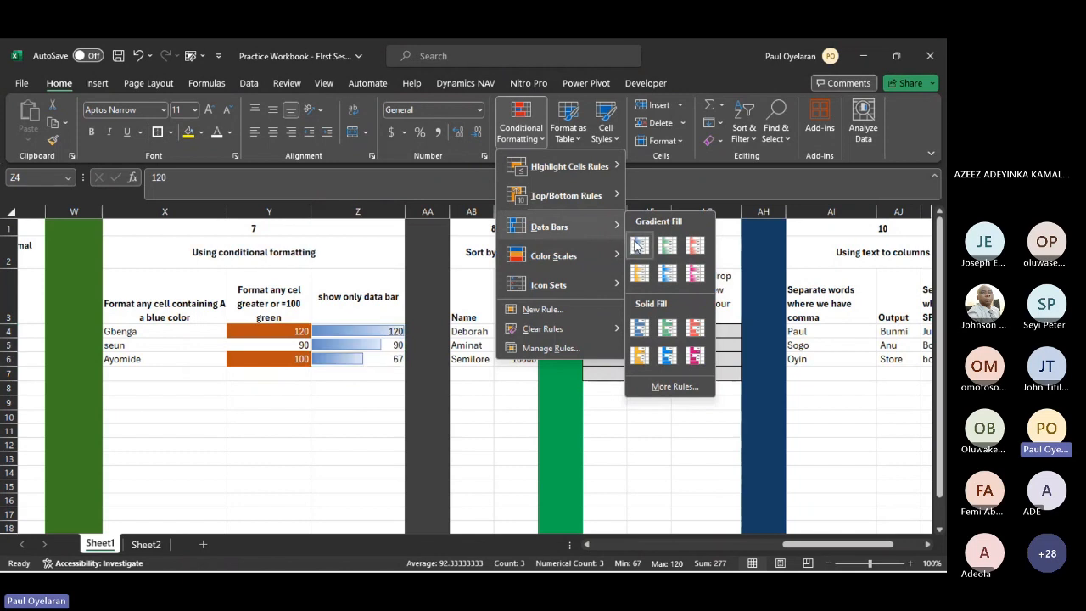
left_click(639, 244)
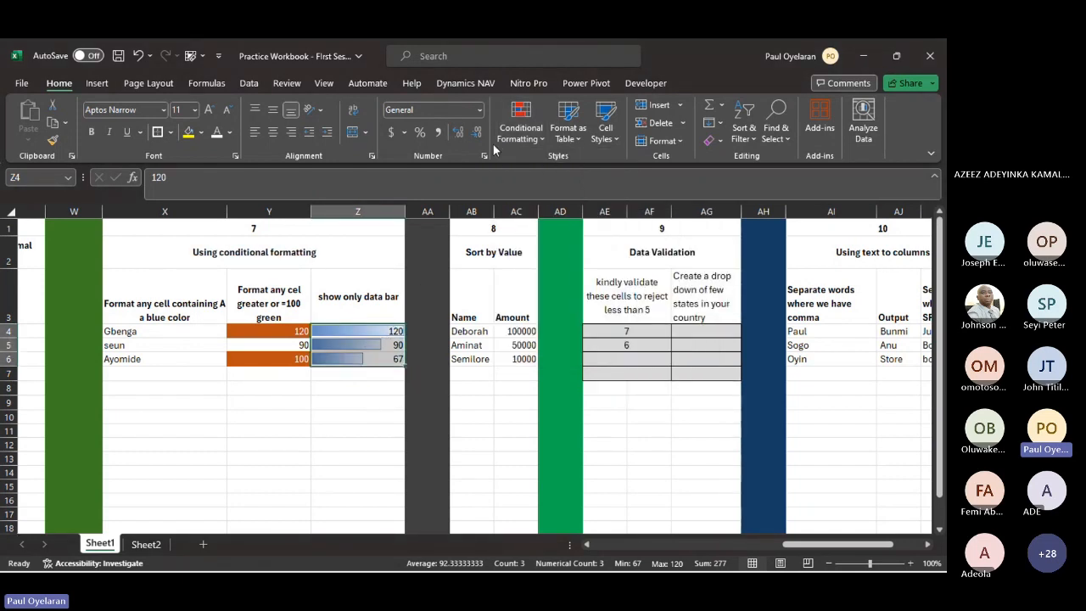
- Edit the Z4:Z6 data bar rule to show the bar only
left_click(539, 129)
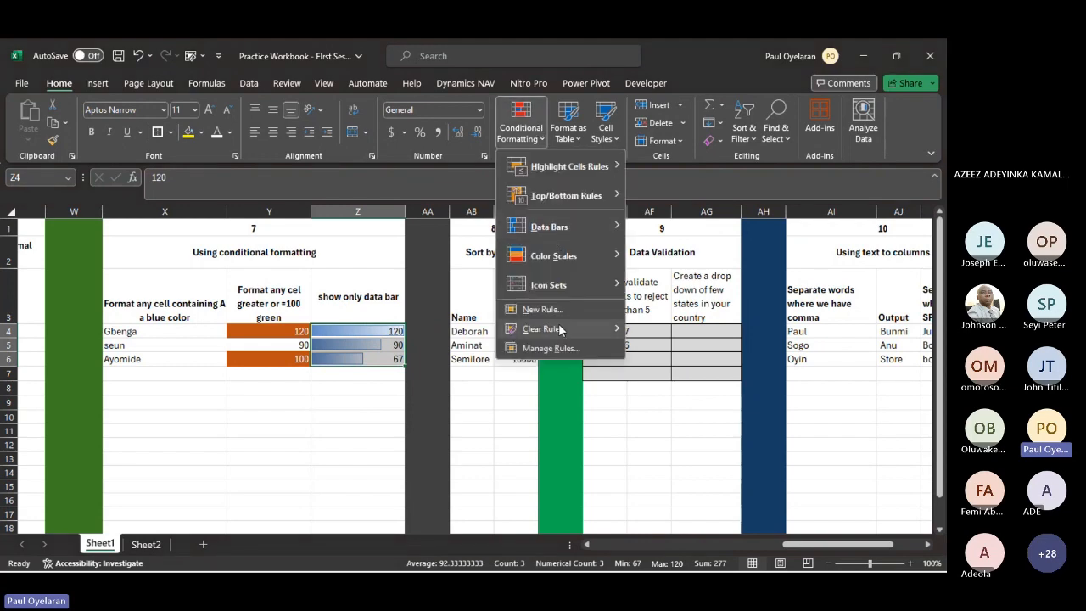
left_click(561, 347)
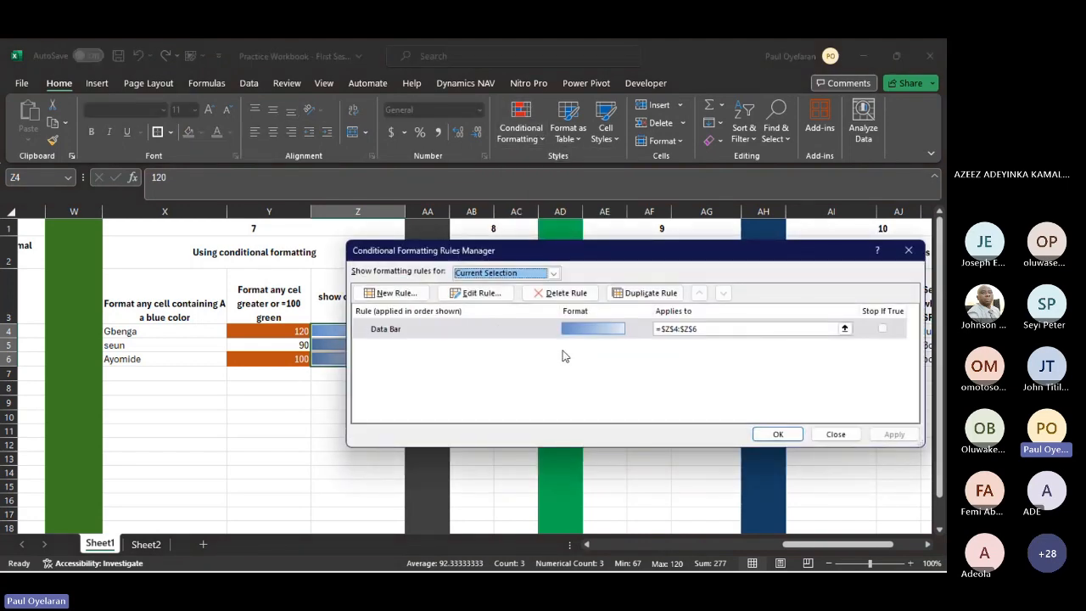
left_click(477, 293)
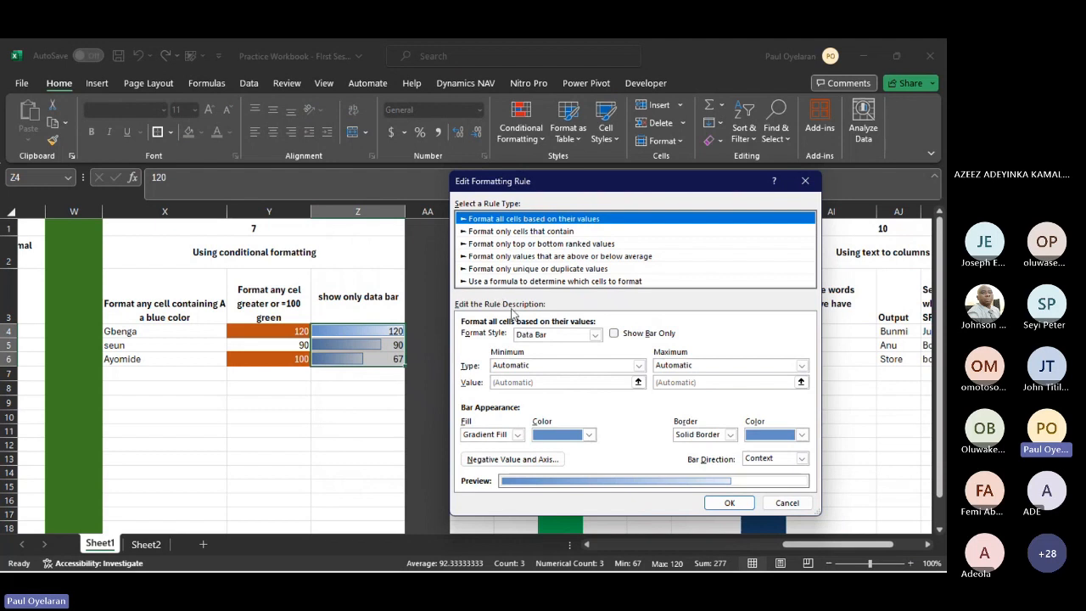
left_click(614, 334)
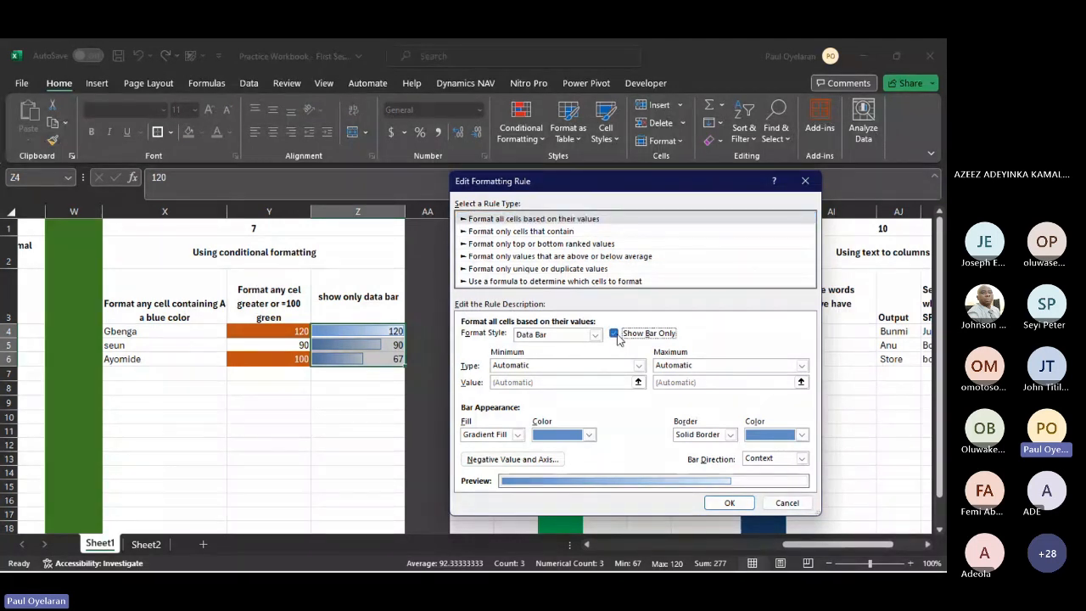
- Set the data bar fill color to red and its border to dark orange, and apply the edited rule
left_click(588, 435)
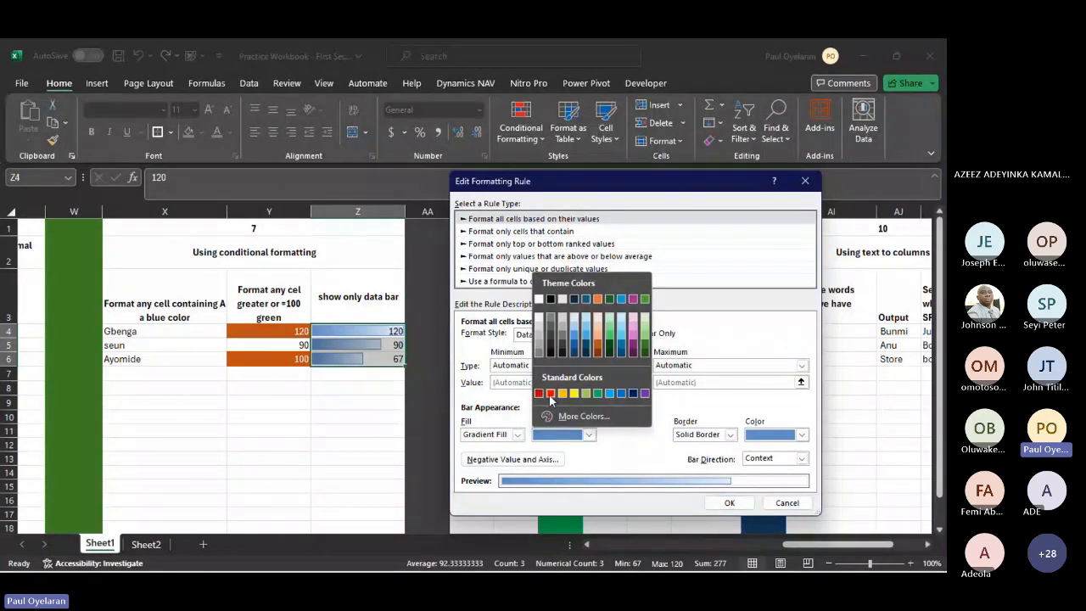
left_click(555, 391)
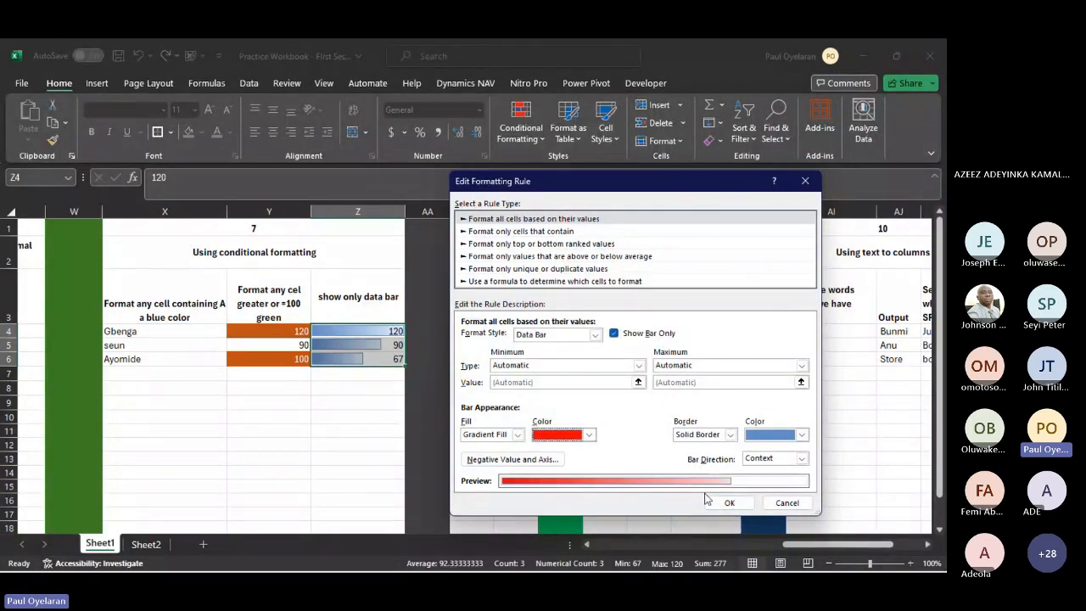
left_click(801, 434)
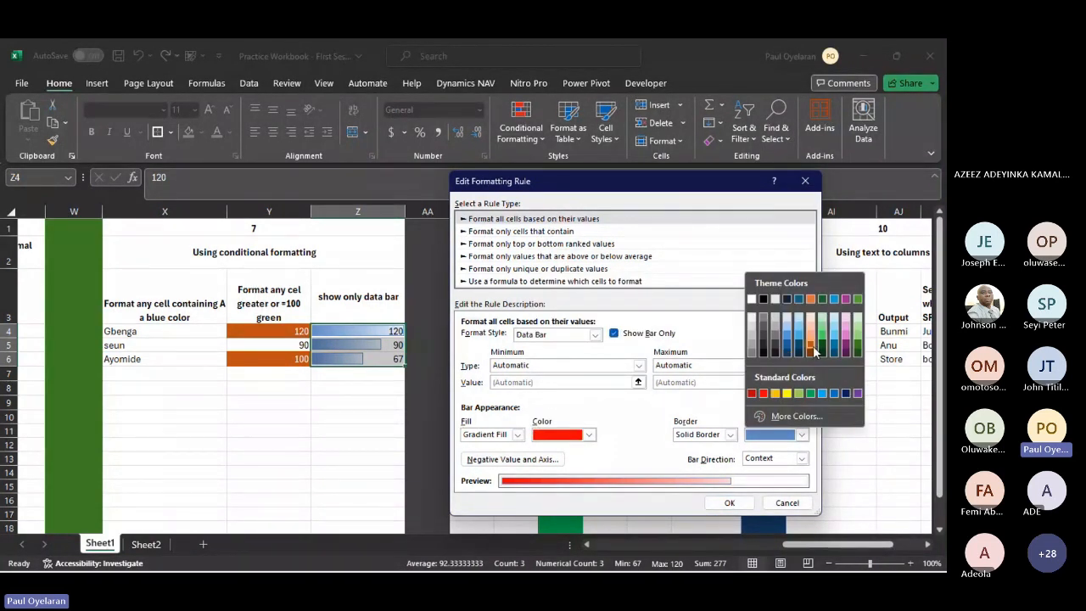
left_click(811, 347)
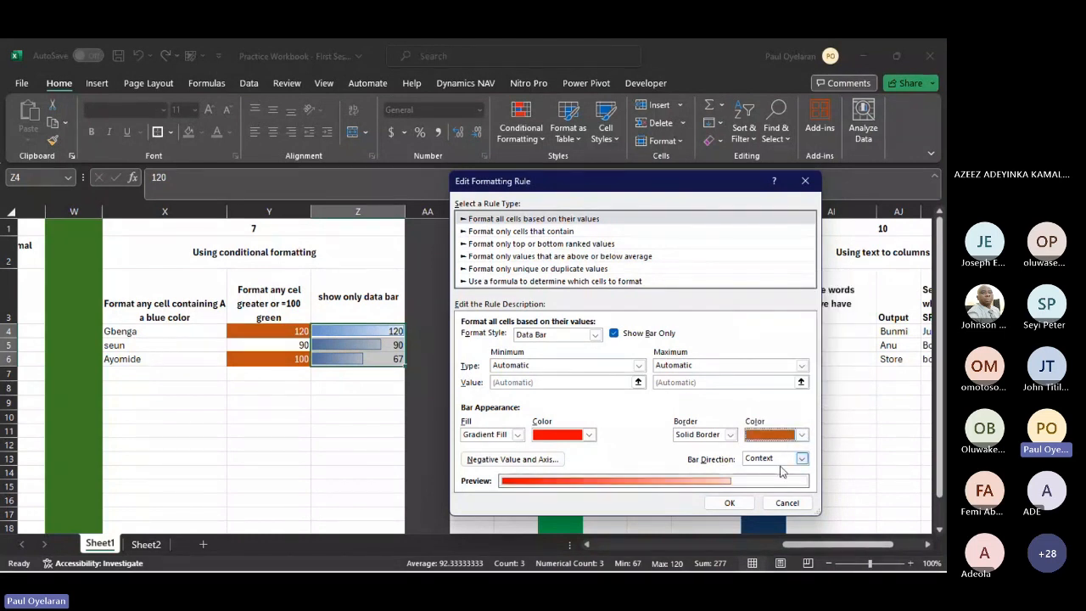
left_click(728, 502)
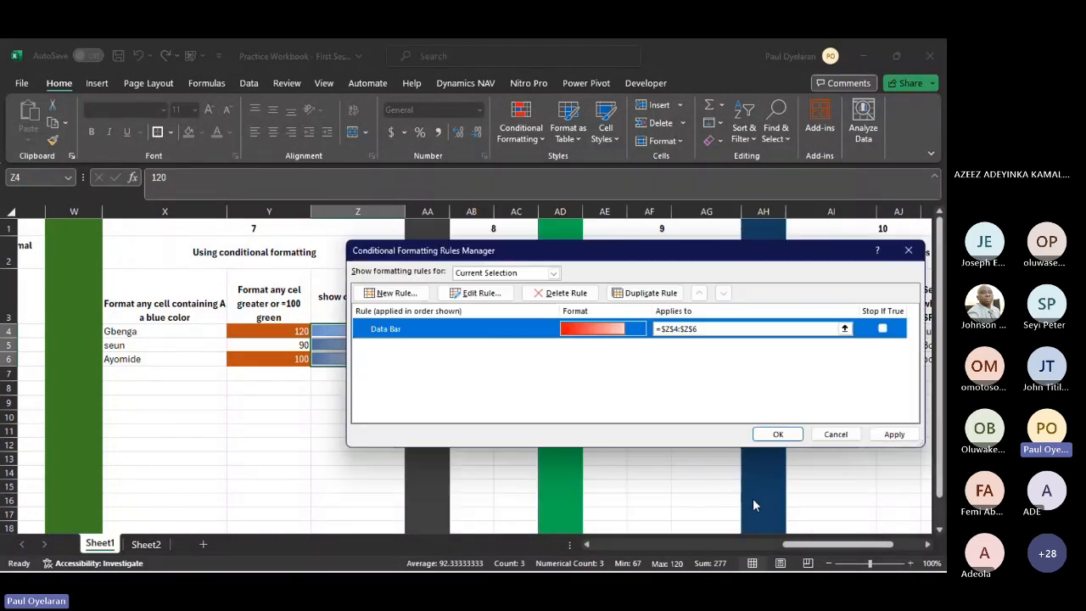
left_click(894, 433)
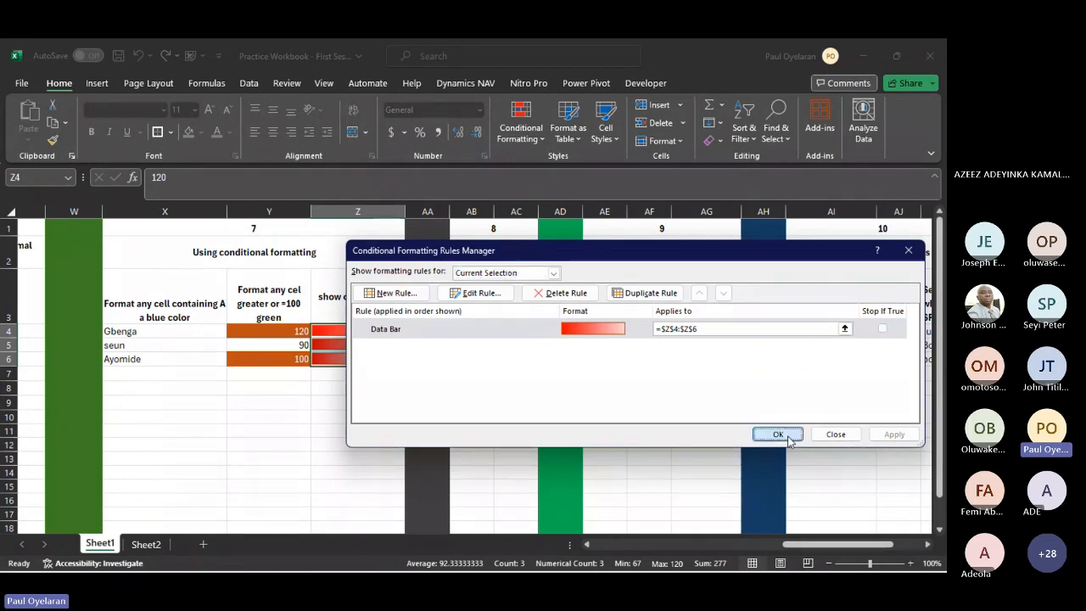
left_click(777, 433)
left_click(373, 390)
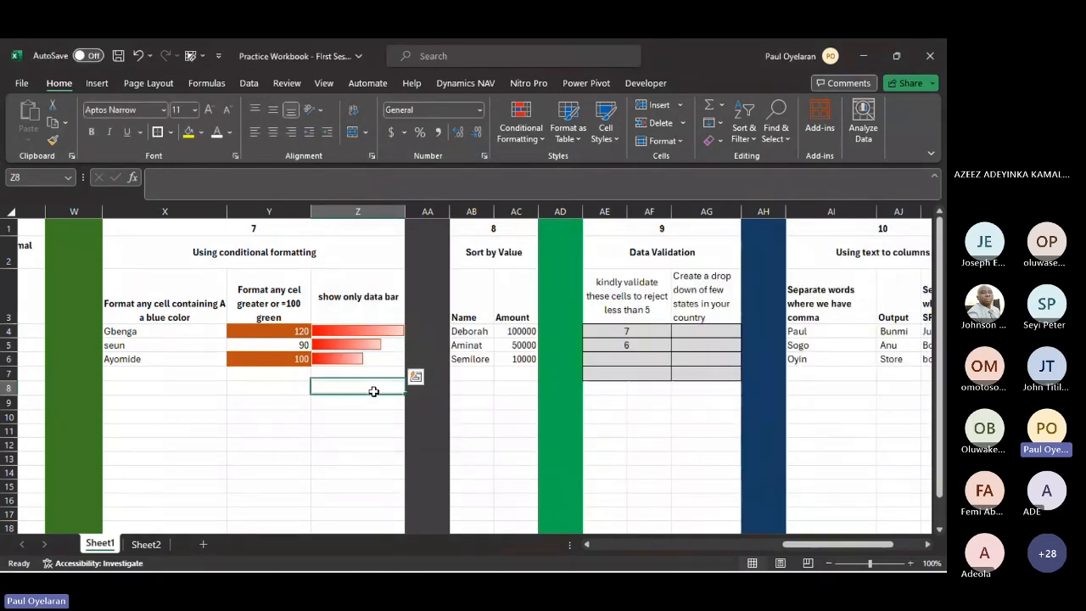
- Add filters to exercise 11's data range AM3:AO7
scroll(477, 385, "right", 1)
scroll(478, 385, "right", 10)
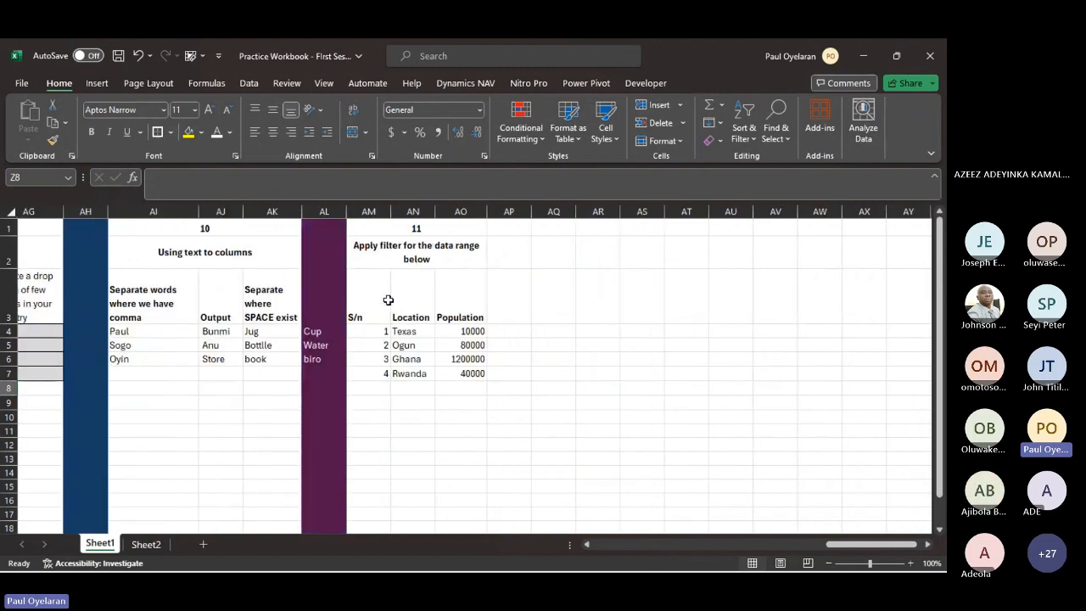
left_click_drag(367, 300, 469, 376)
left_click(747, 135)
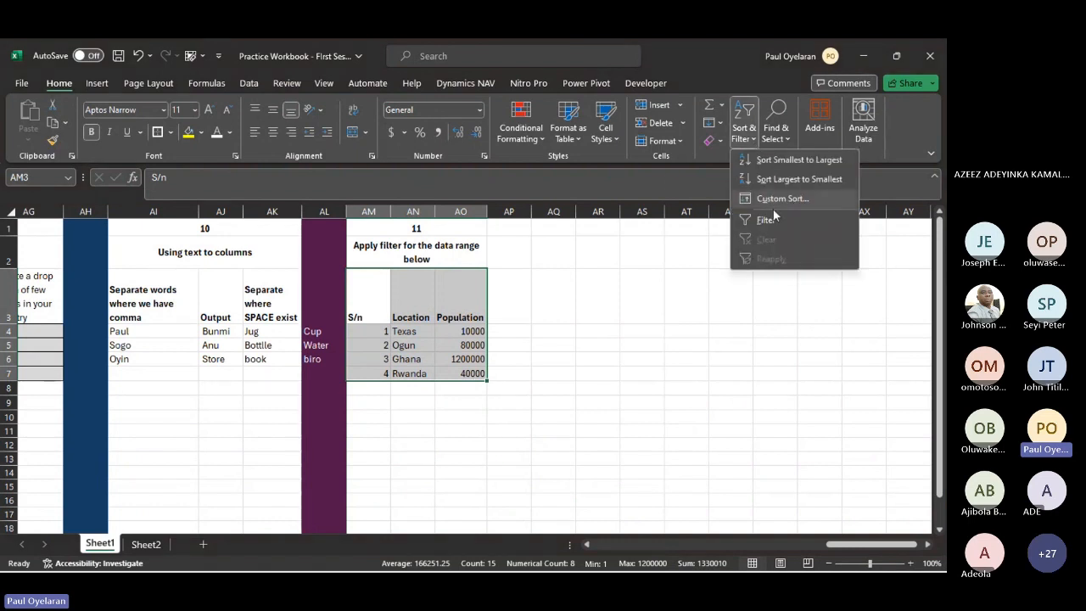
left_click(768, 219)
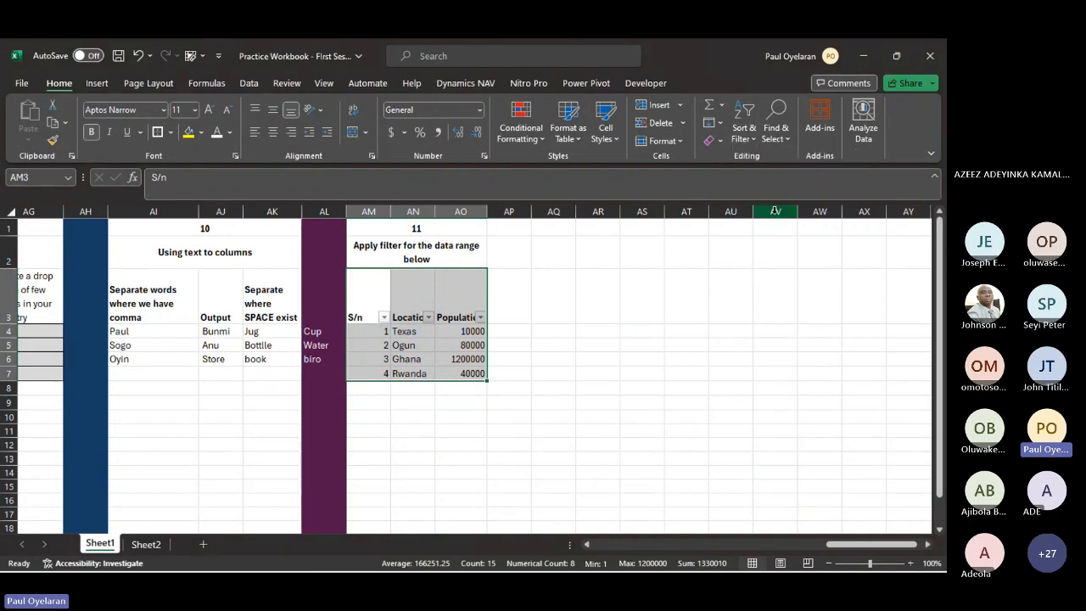
- Filter the Location column to show only Ghana
left_click(428, 317)
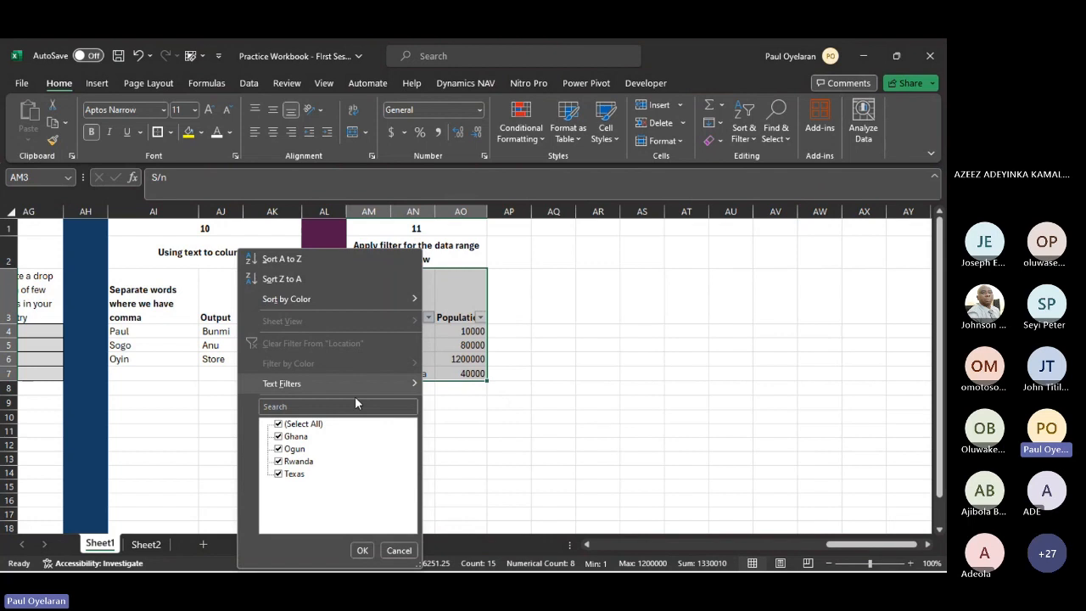
left_click(309, 430)
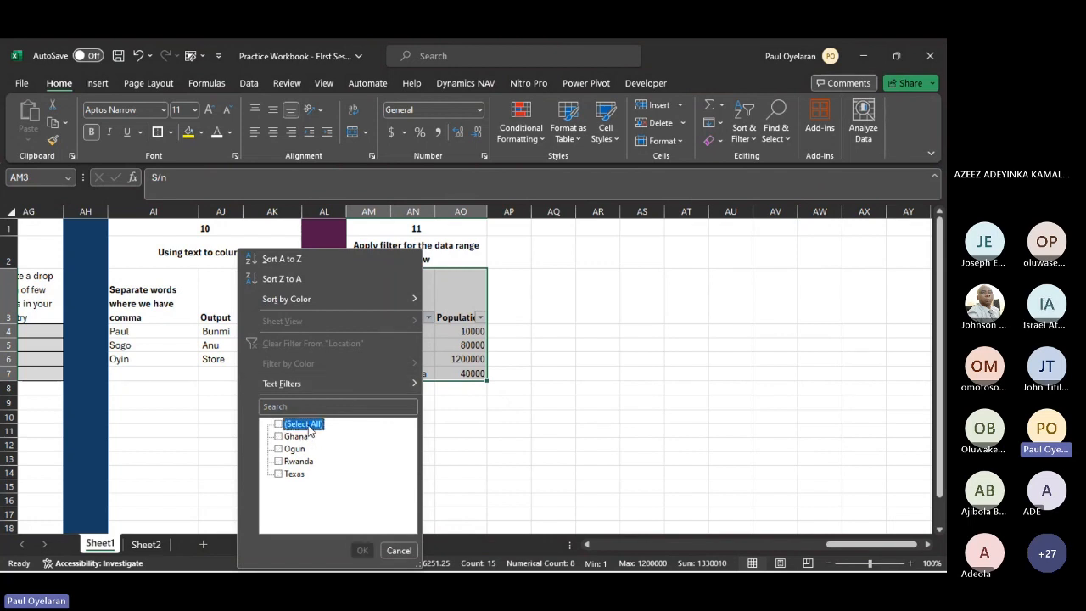
left_click(296, 436)
left_click(362, 550)
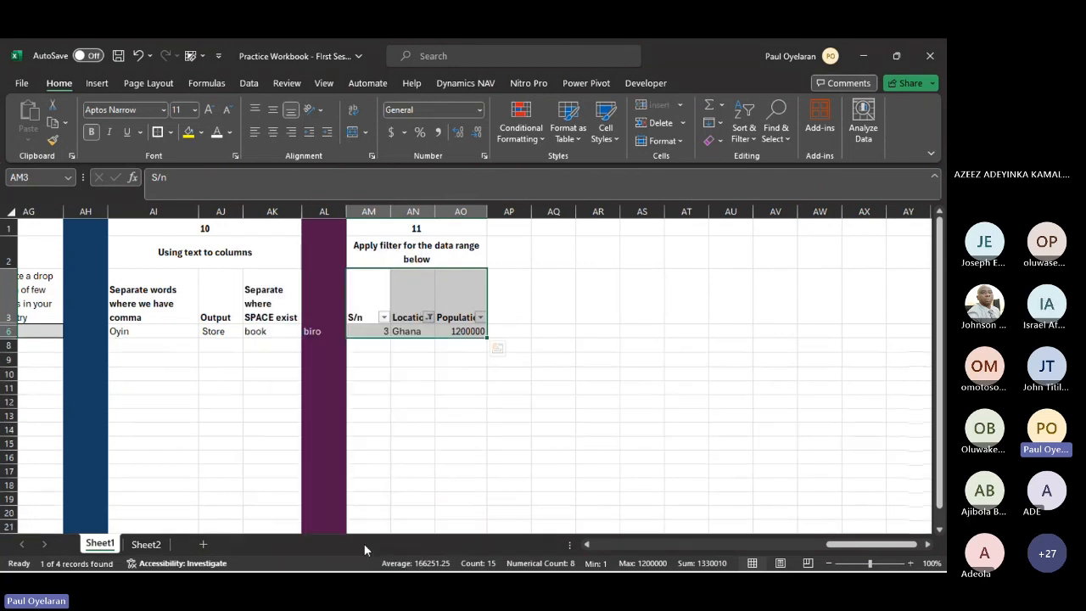
left_click(430, 317)
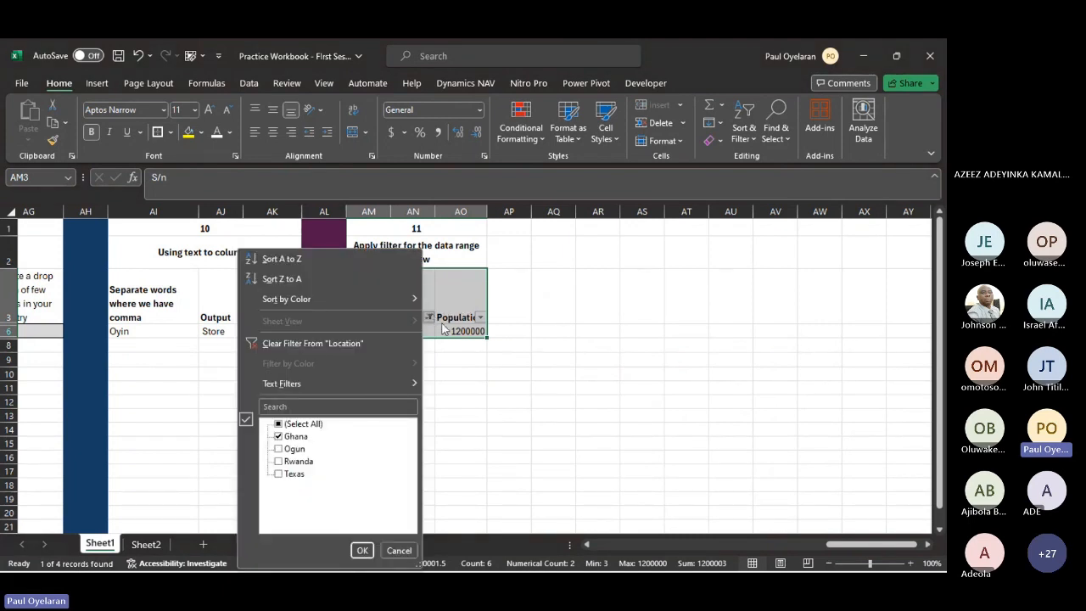
left_click(442, 329)
left_click(410, 321)
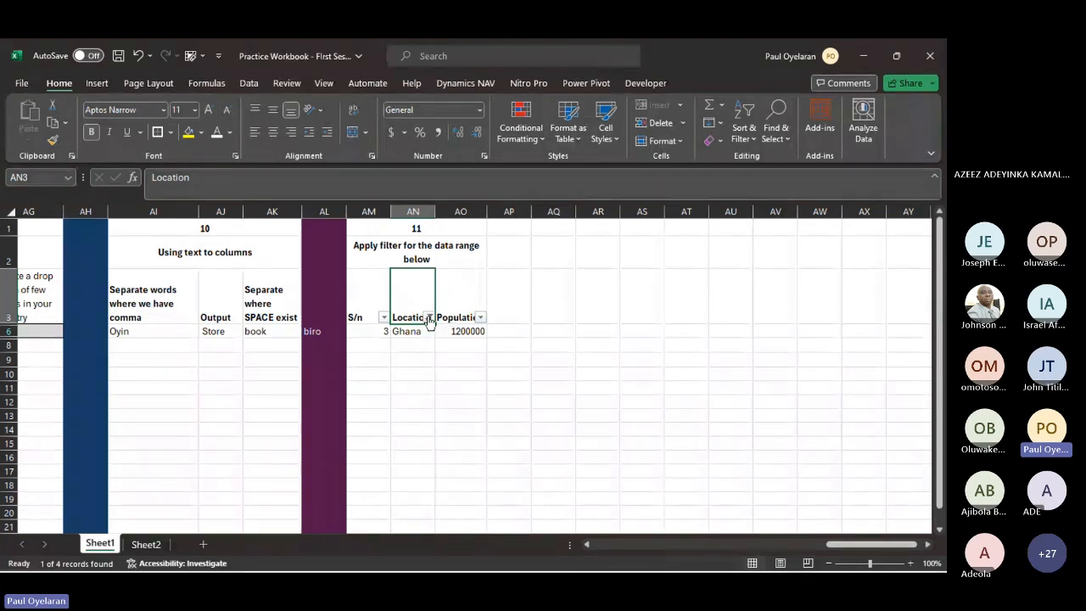
- Save the practice workbook and close it
scroll(428, 324, "left", 3)
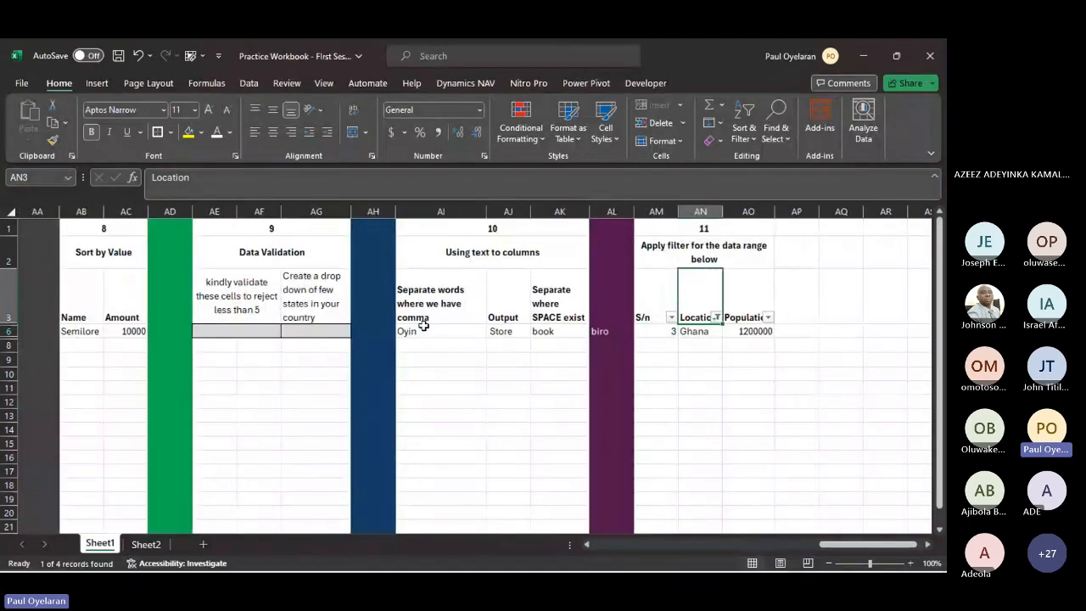
key("ctrl+s")
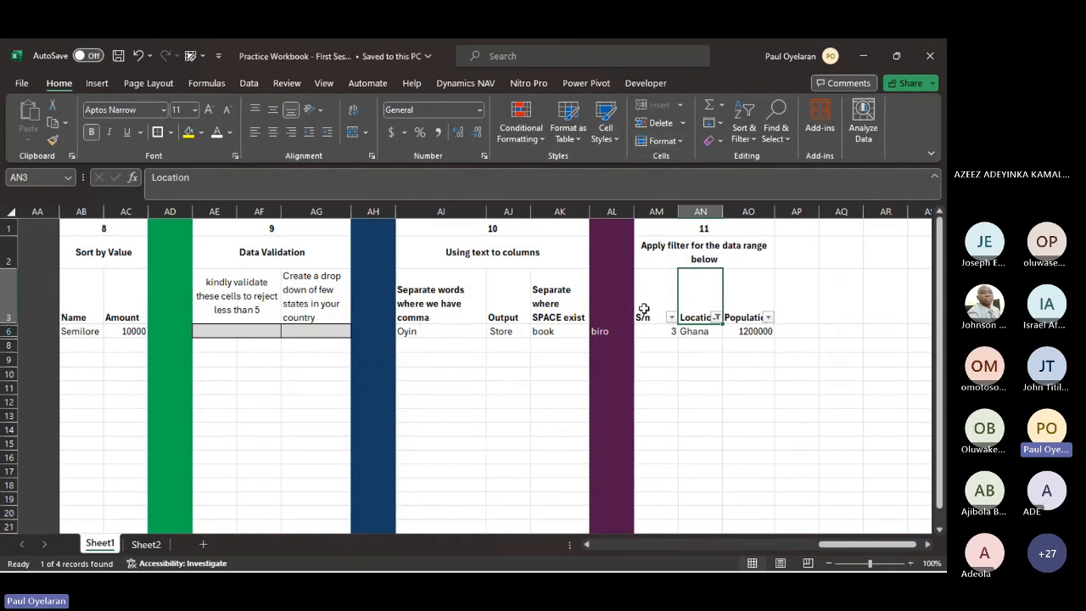
scroll(669, 427, "right", 4)
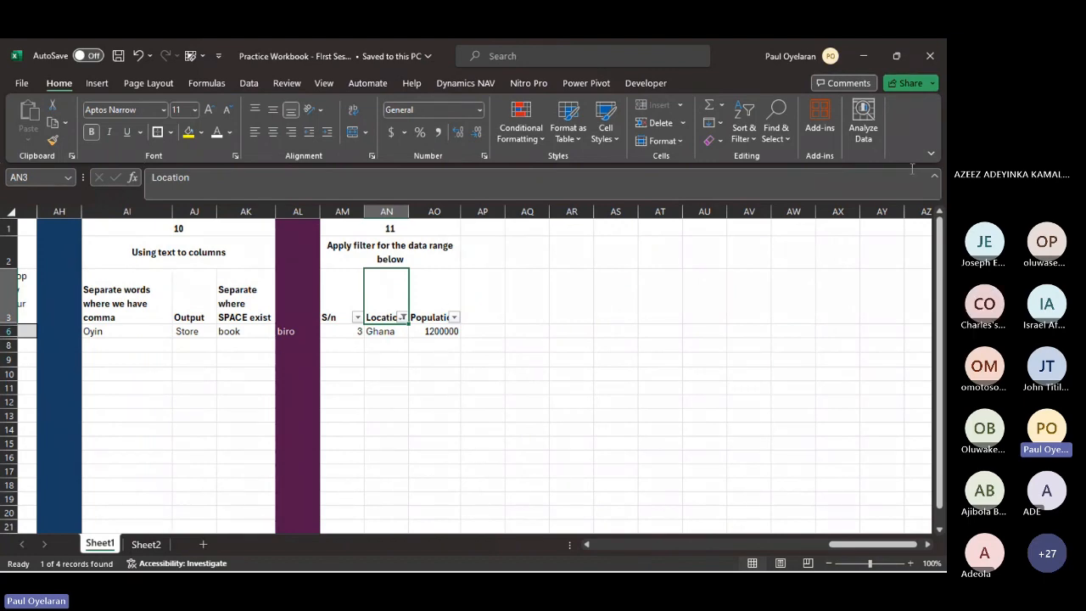
left_click(922, 68)
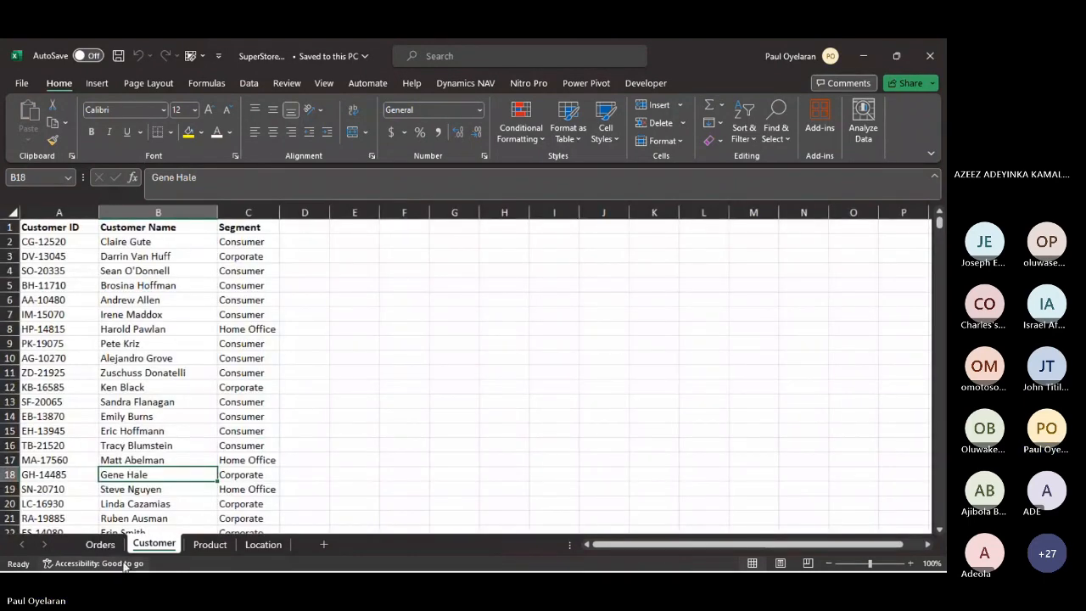
mouse_move(146, 563)
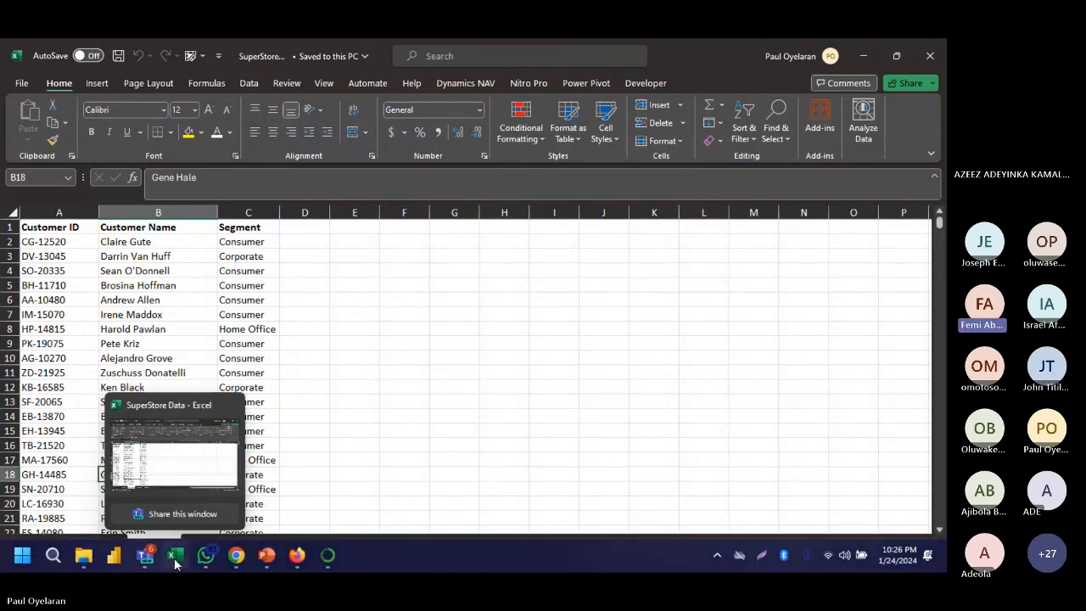
- Reopen the recent Practice Workbook - First Session file and clear the Location filter in exercise 11's data range
right_click(176, 565)
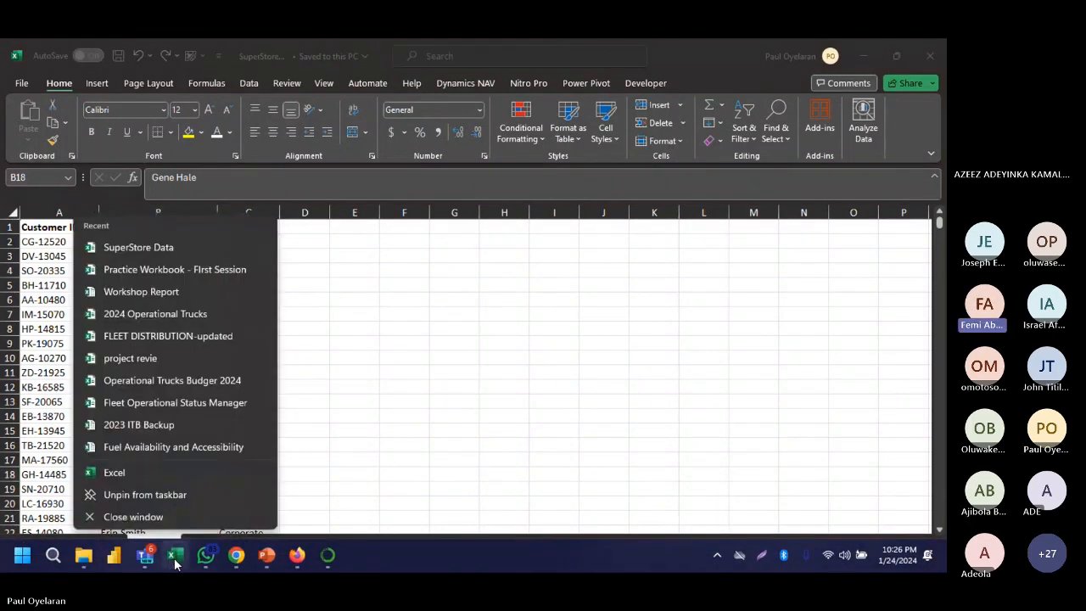
left_click(179, 274)
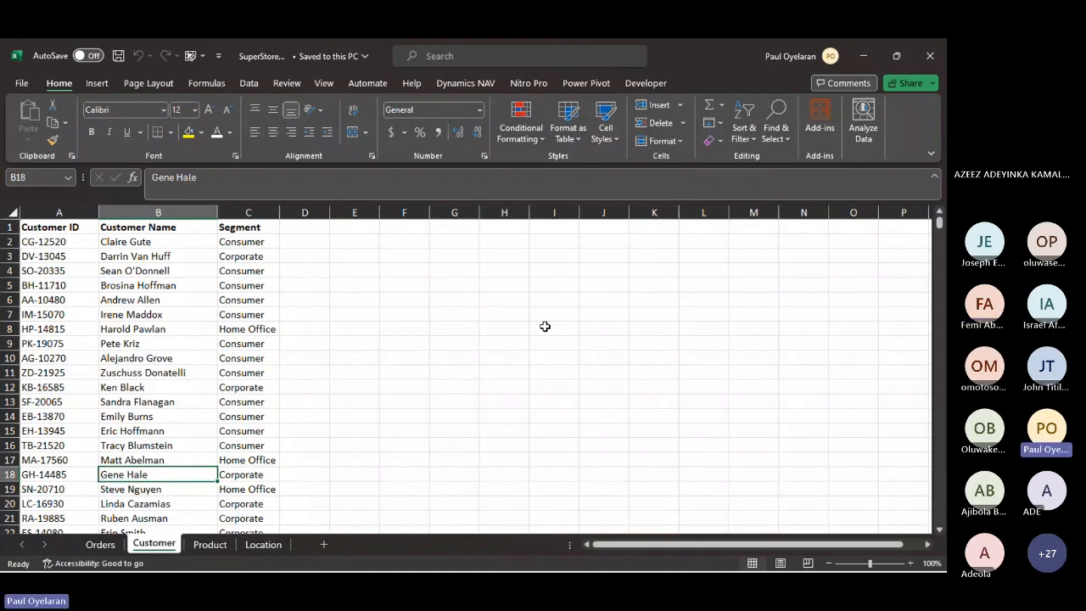
scroll(255, 368, "left", 15)
scroll(257, 369, "left", 3)
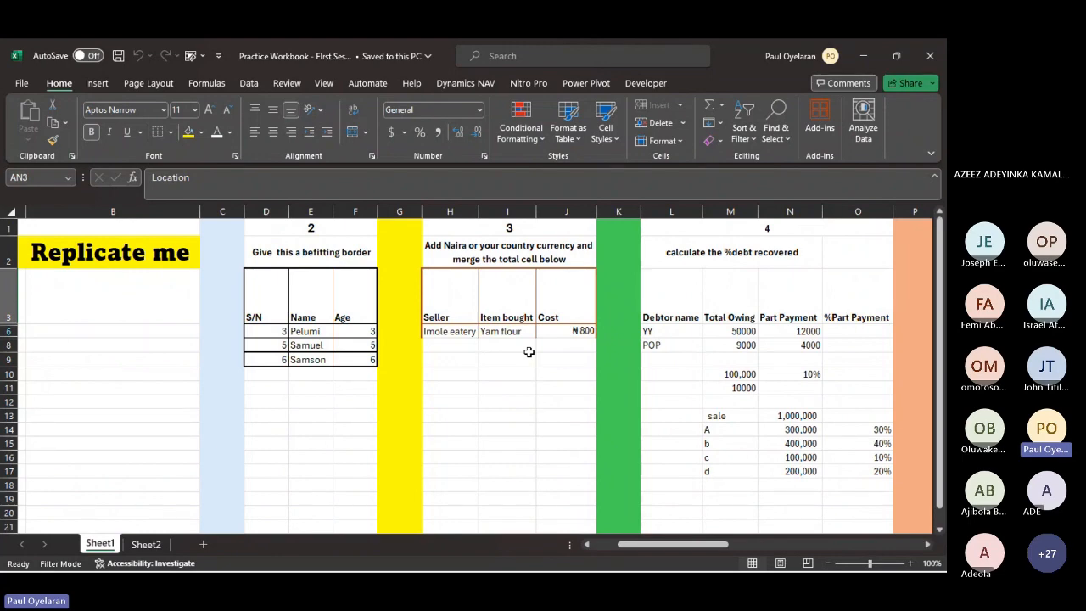
scroll(396, 365, "right", 6)
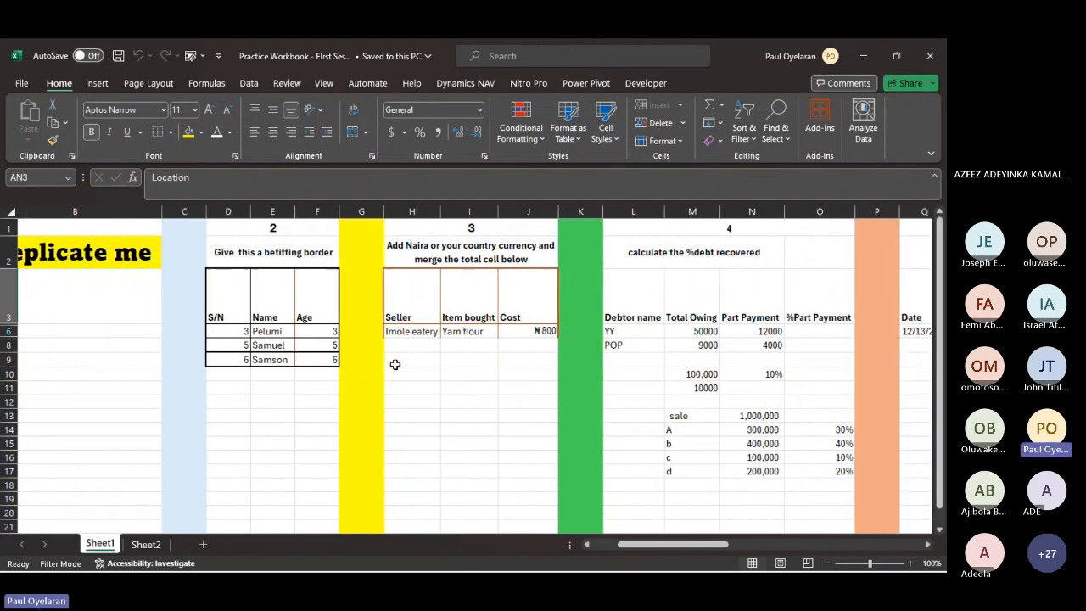
scroll(395, 365, "right", 8)
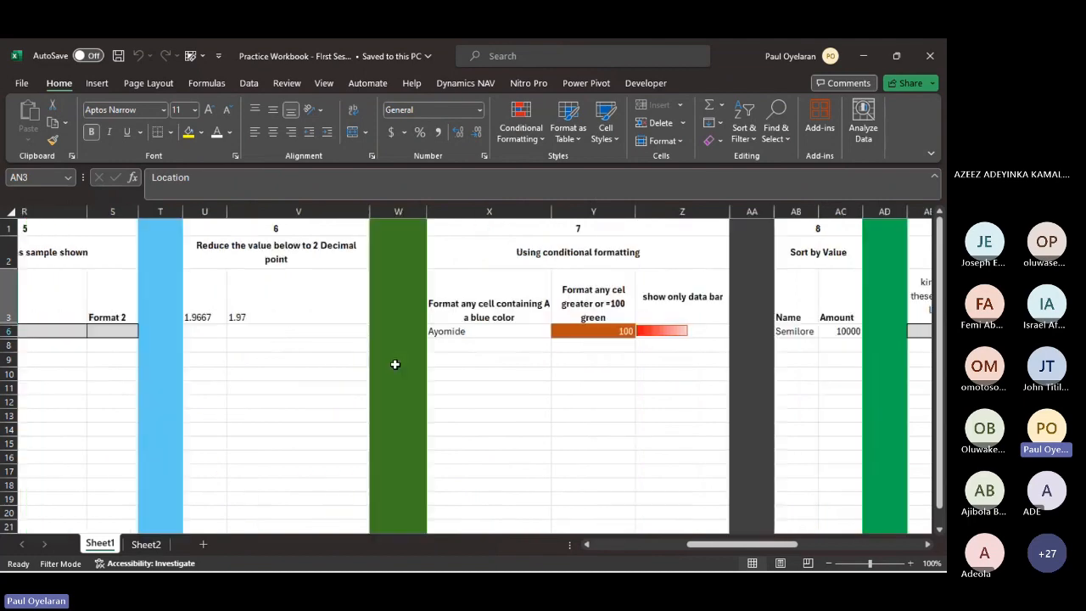
scroll(396, 365, "right", 5)
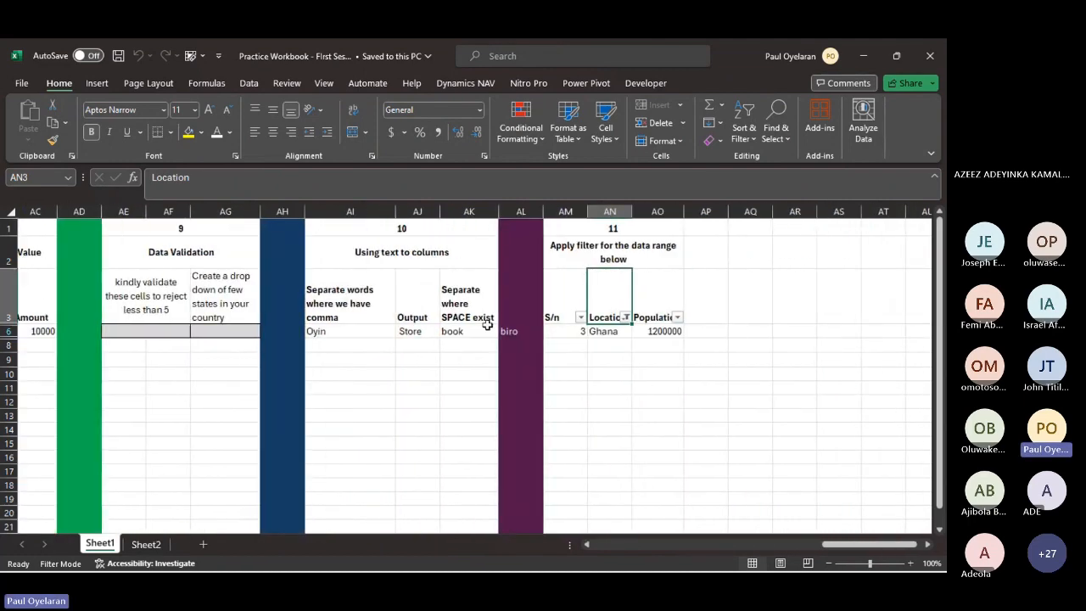
double_click(366, 317)
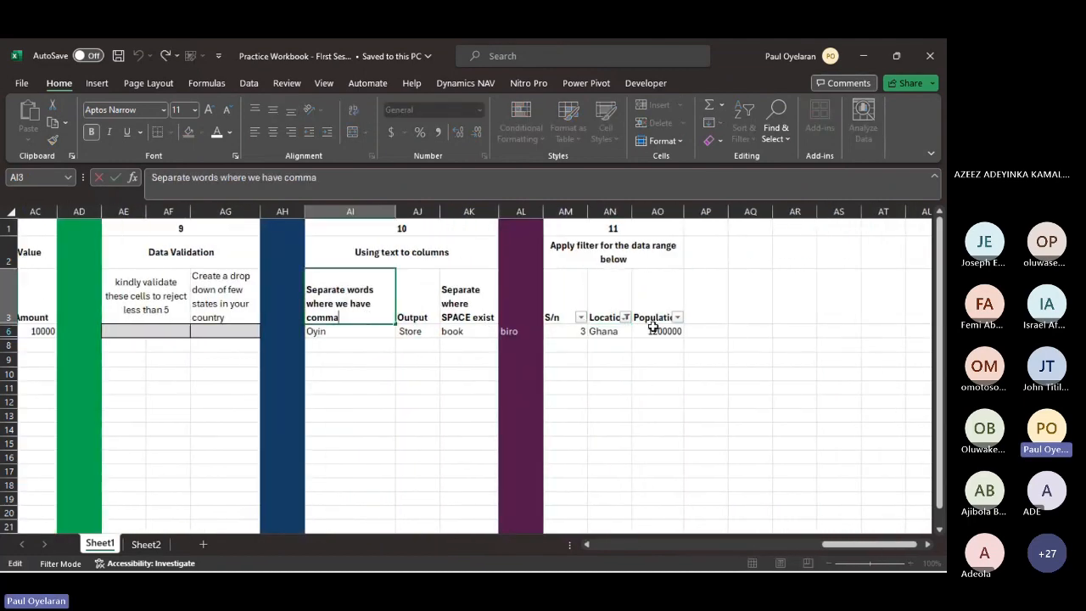
left_click(625, 316)
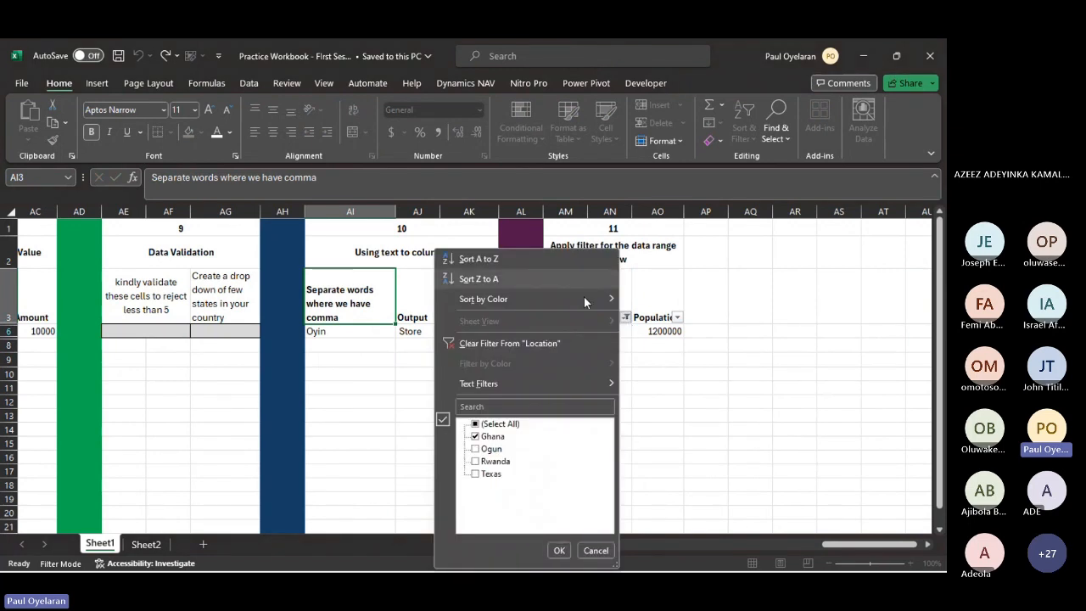
left_click(570, 341)
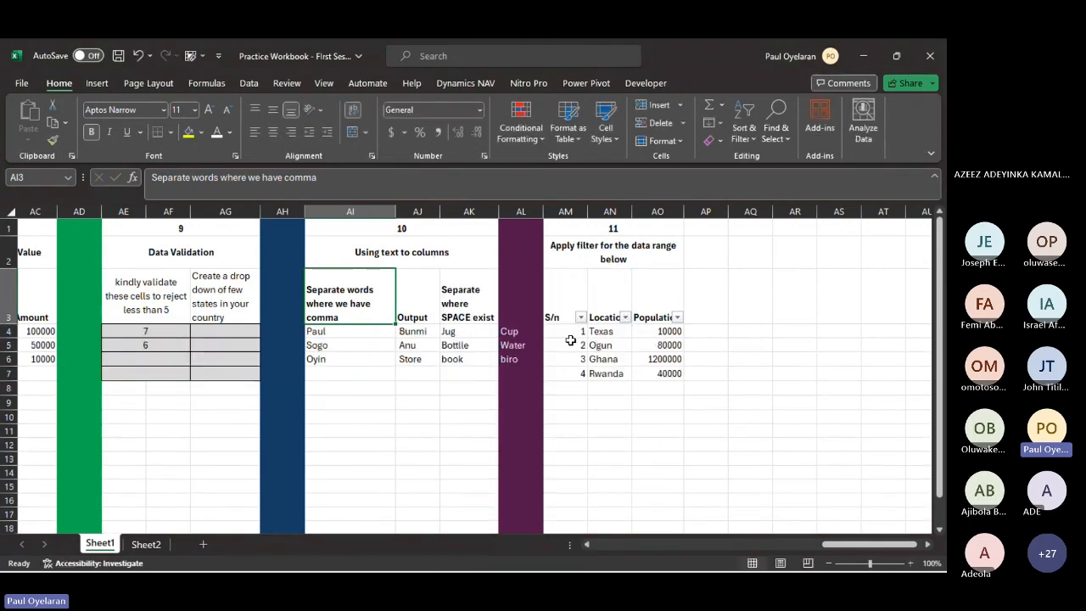
- Insert a blank column before the Output column AJ in exercise 10
left_click(361, 332)
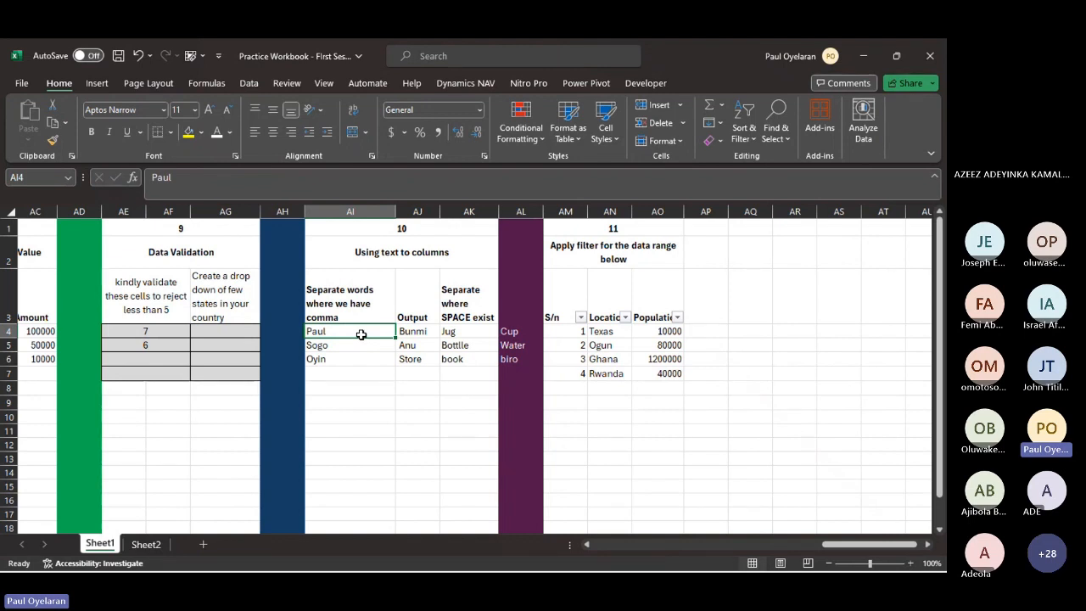
left_click(417, 211)
right_click(419, 213)
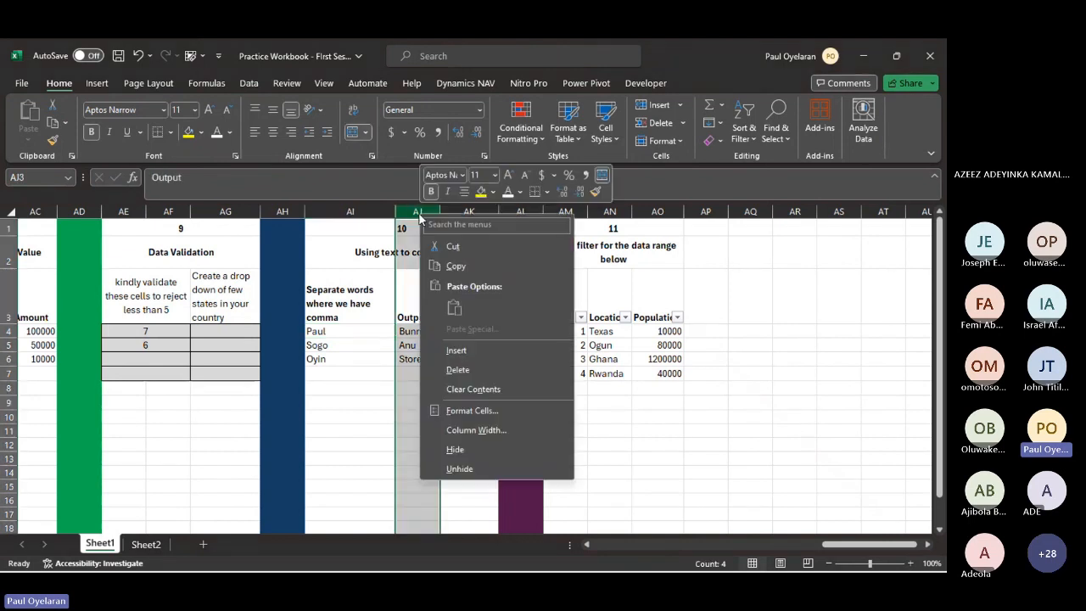
left_click(456, 350)
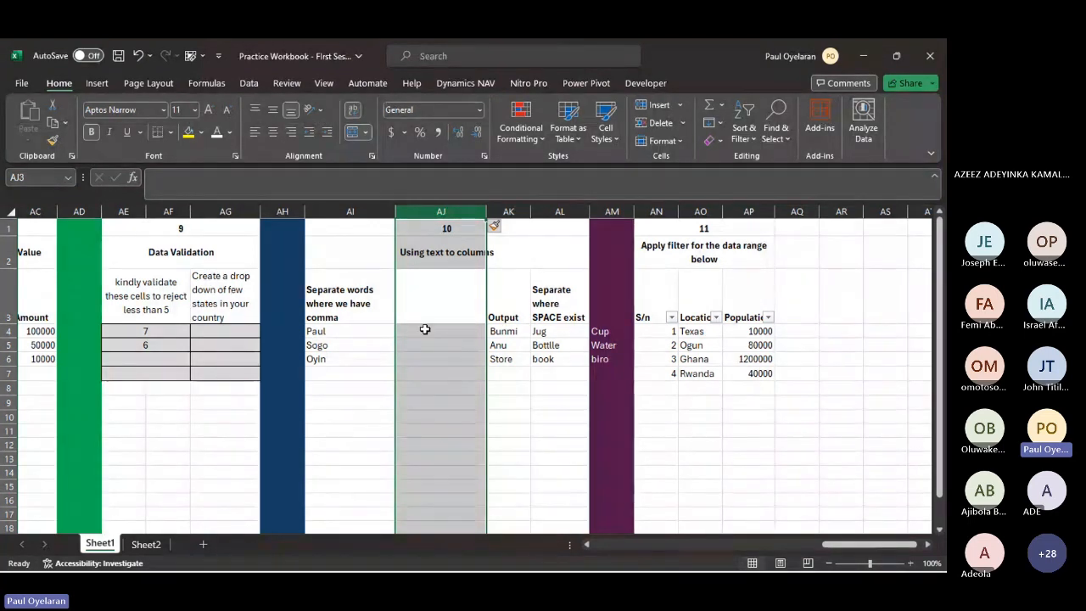
- Add a second name, separated by a space, to each of the three names in AI4:AI6
left_click(364, 330)
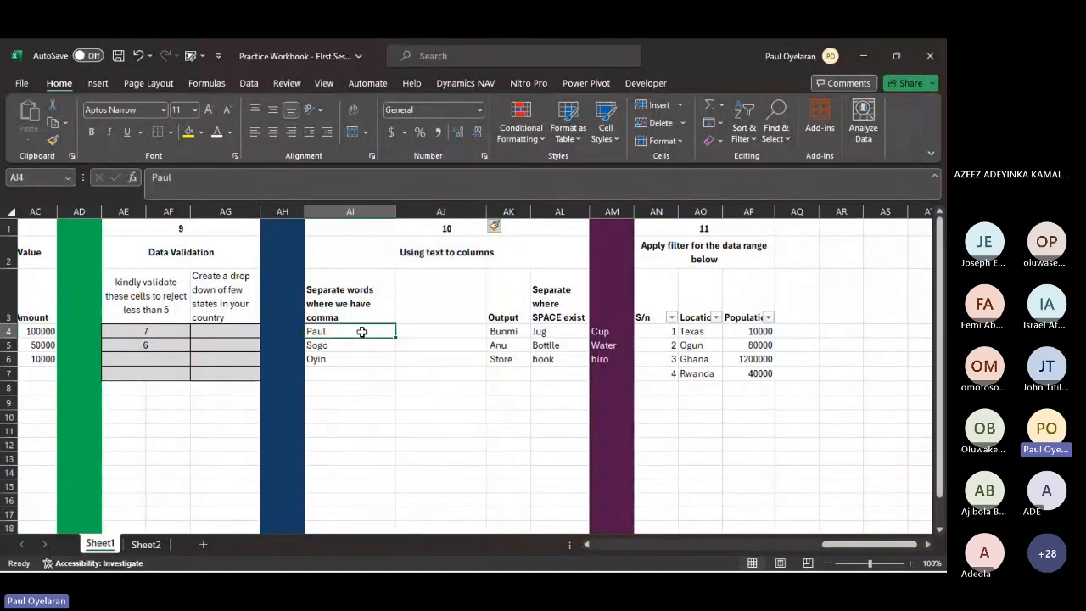
double_click(364, 331)
type("joseph")
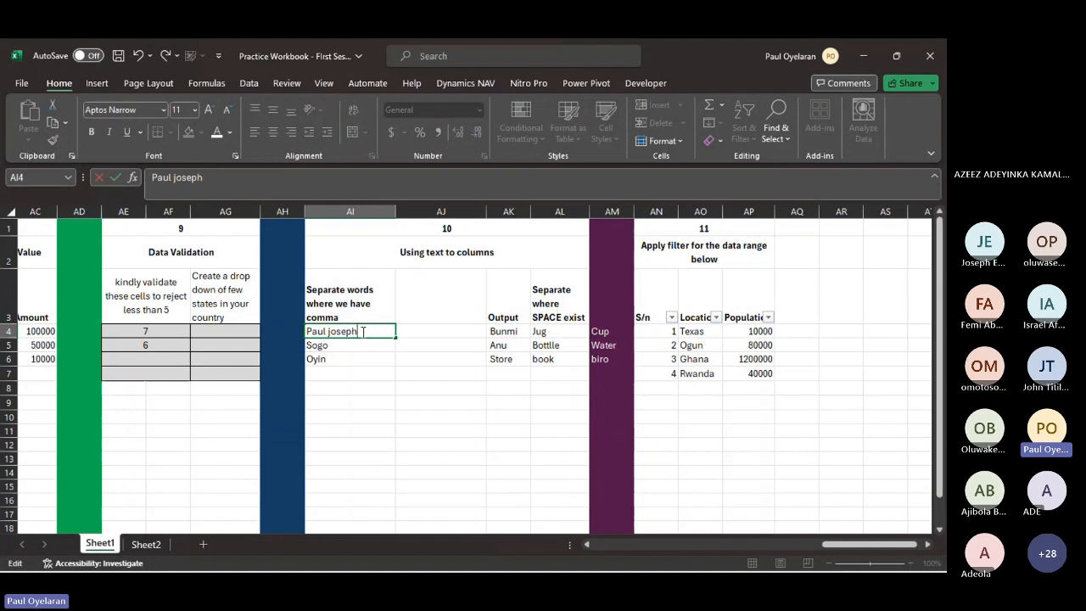
key("Return")
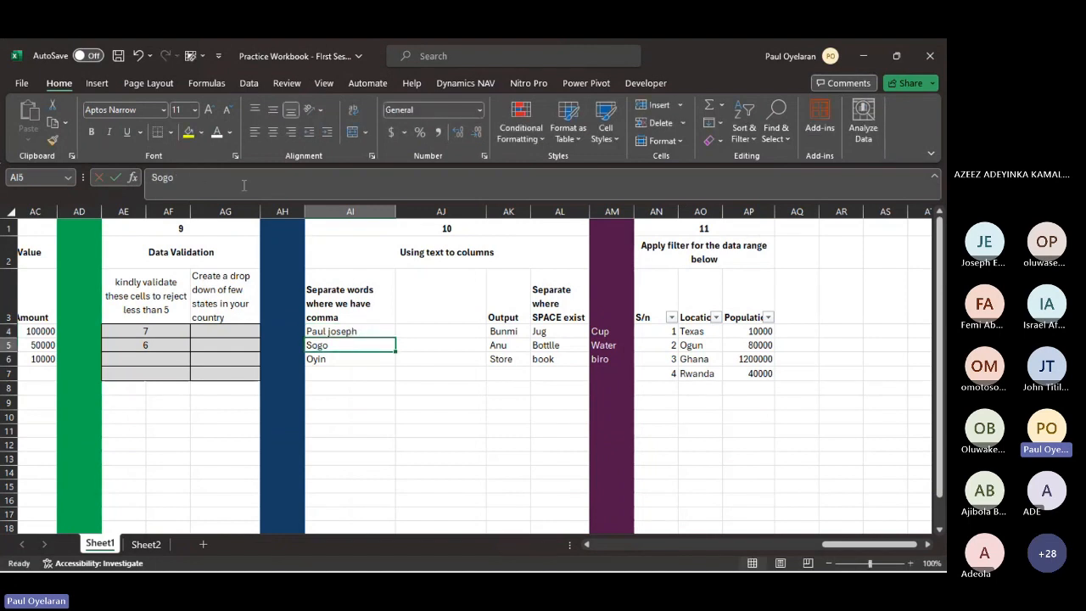
left_click(244, 183)
type("Mic")
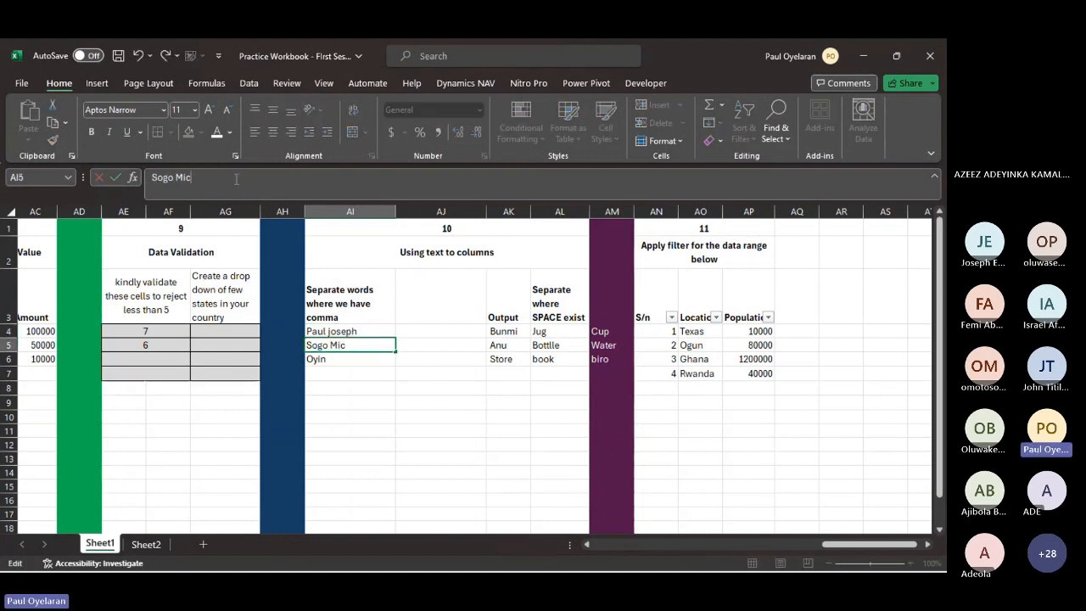
type("hael")
key("Return")
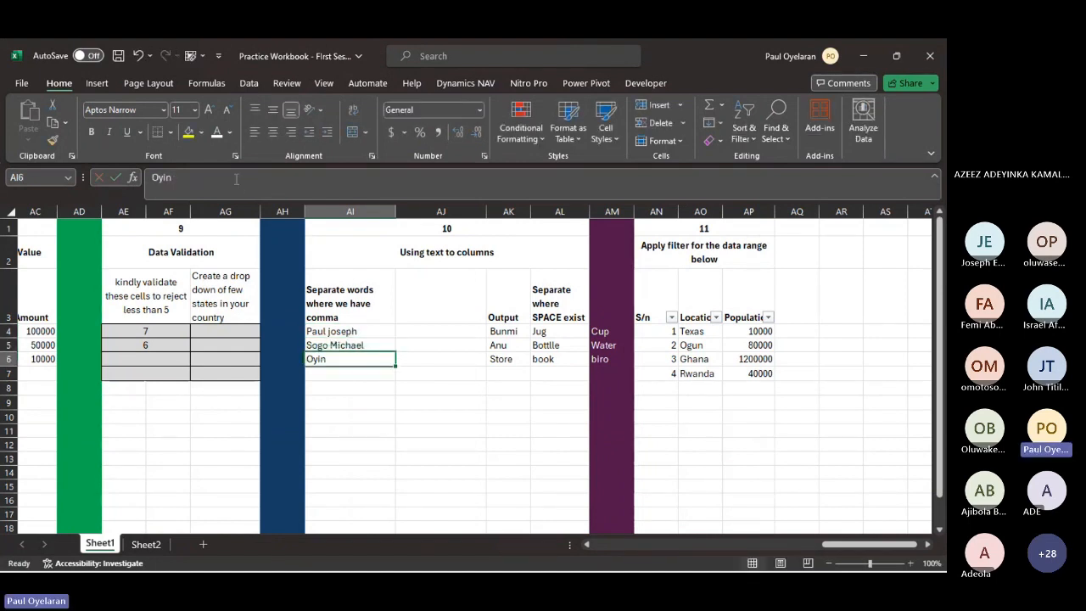
left_click(198, 191)
type("adeo")
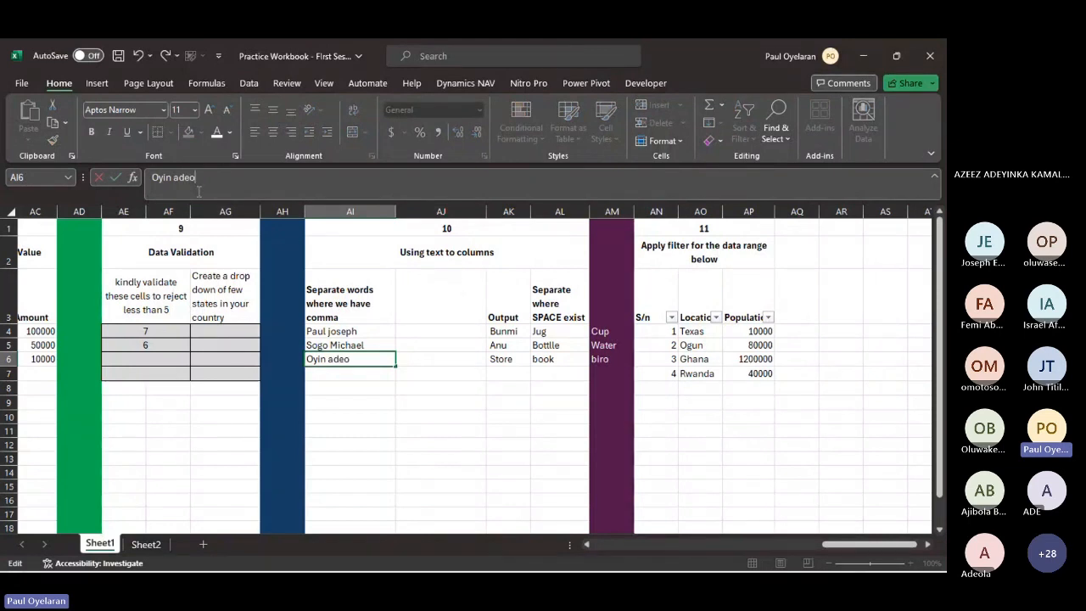
type("la")
key("Return")
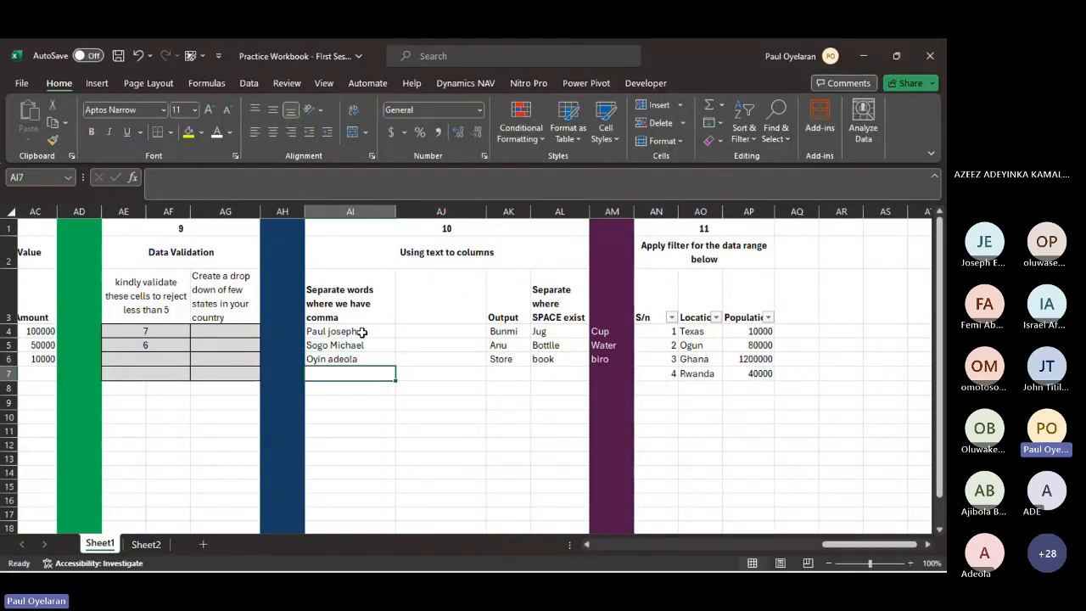
- Start Text to Columns on the full names in AI4:AI6 with the Delimited data type
left_click(362, 332)
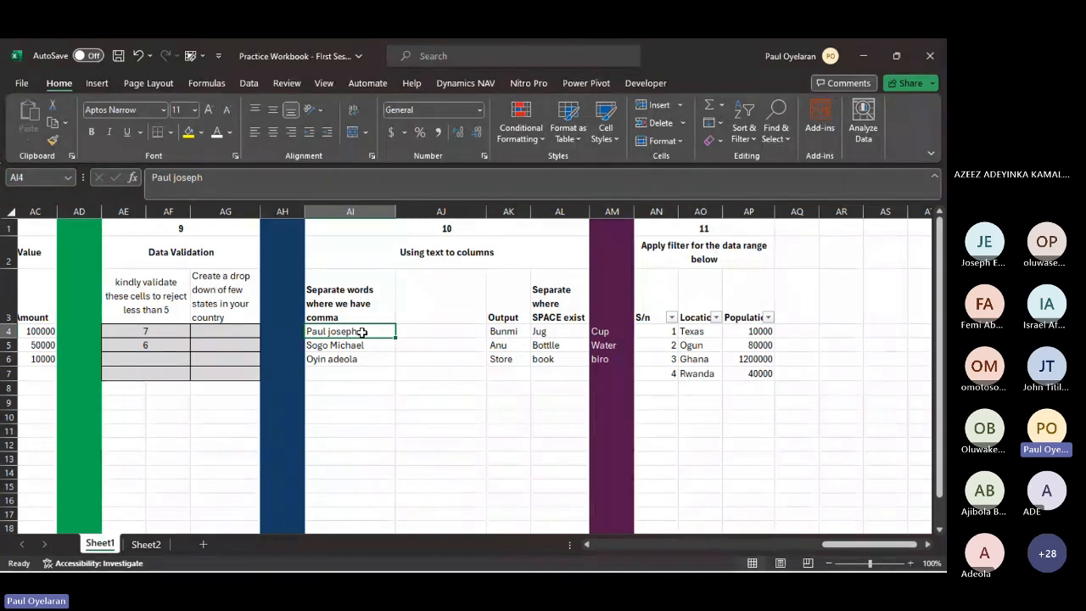
left_click_drag(363, 332, 363, 359)
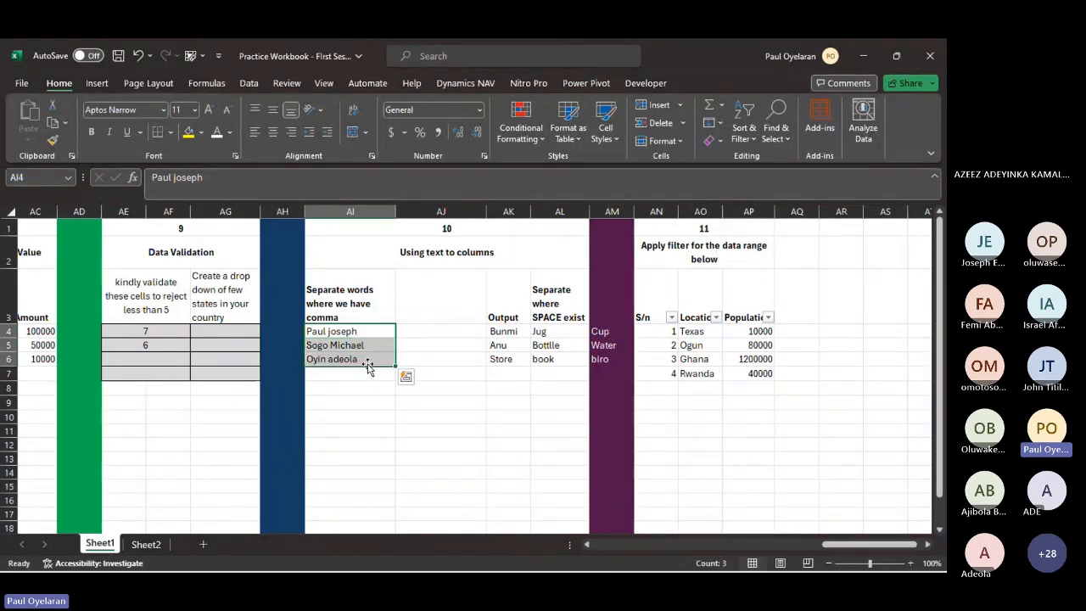
left_click(244, 82)
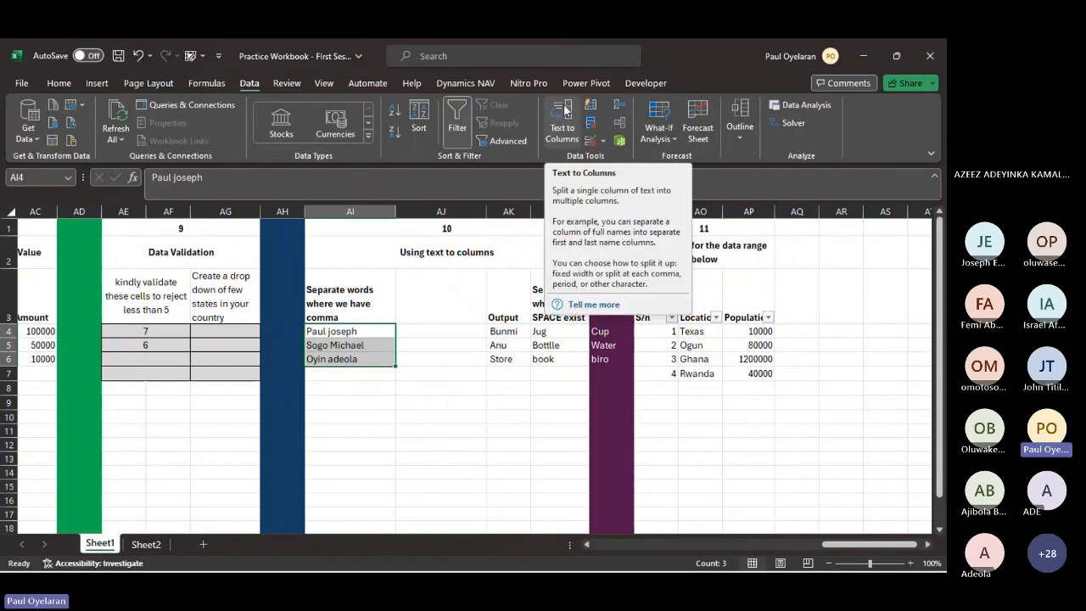
left_click(564, 113)
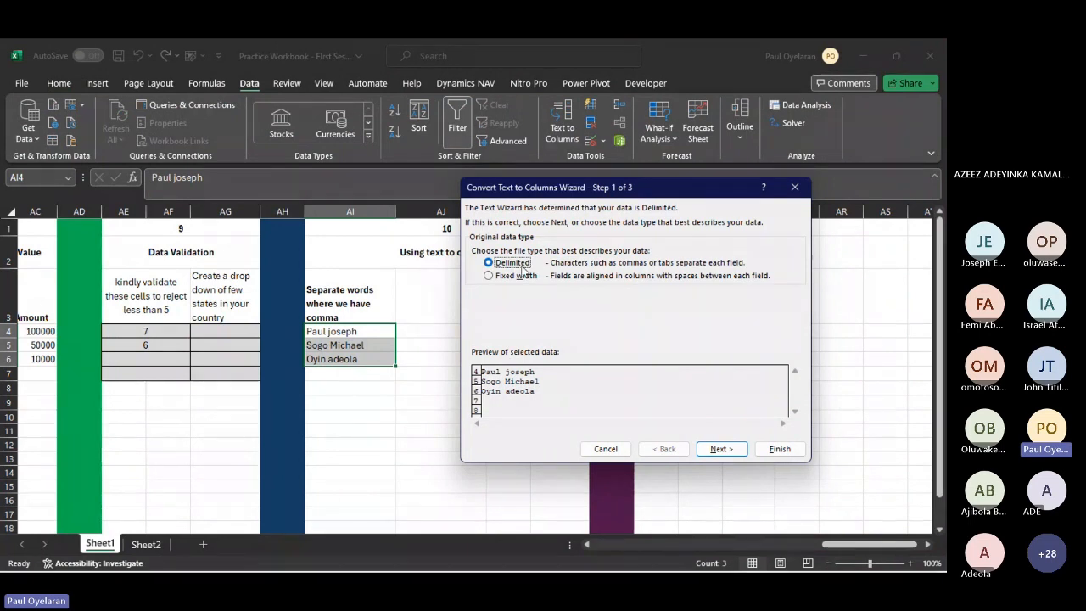
left_click(719, 449)
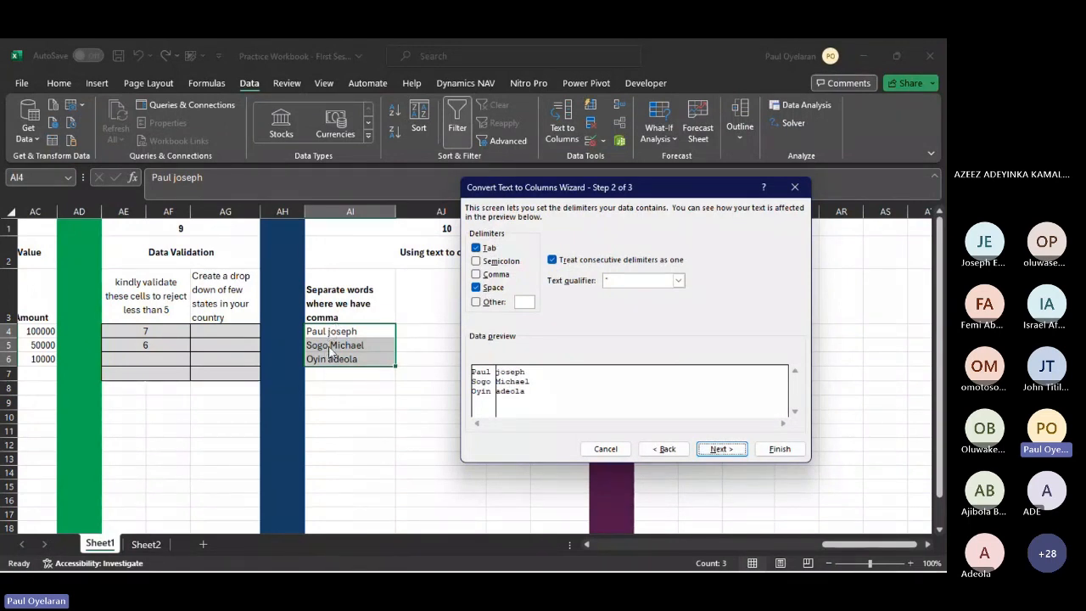
left_click(490, 303)
left_click(525, 301)
type("#")
key("BackSpace")
left_click(476, 302)
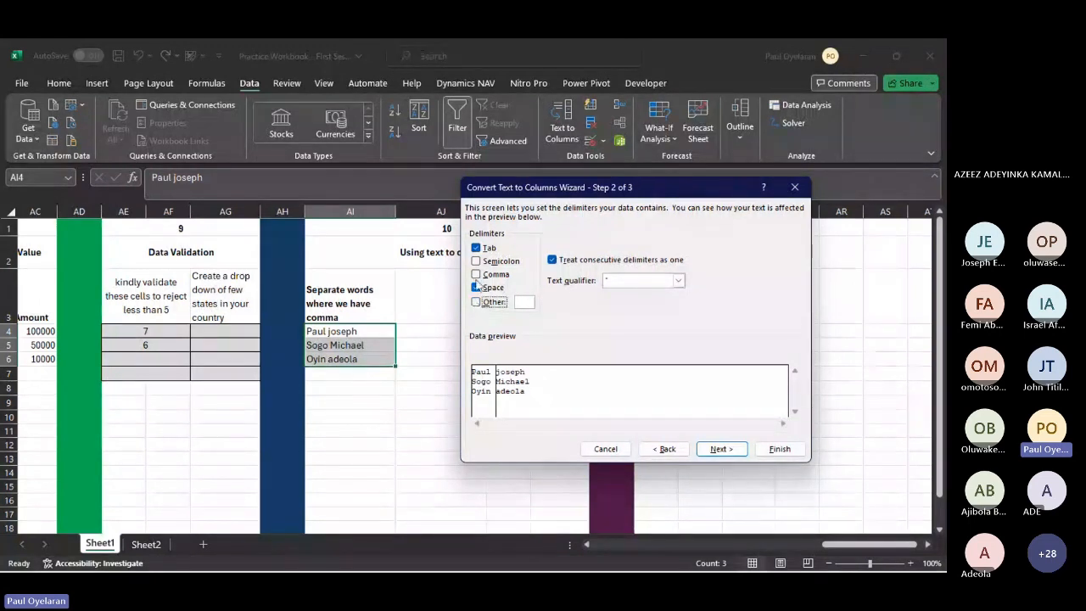
- Split the names in AI4:AI6 with space as the only delimiter and General format, and undo the split
left_click(476, 247)
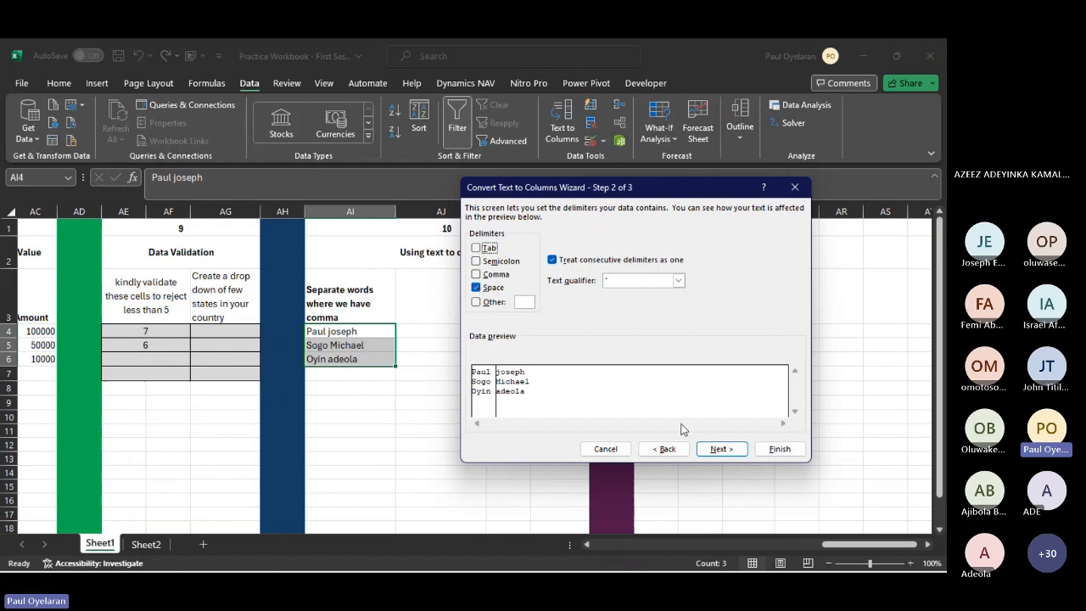
left_click(721, 451)
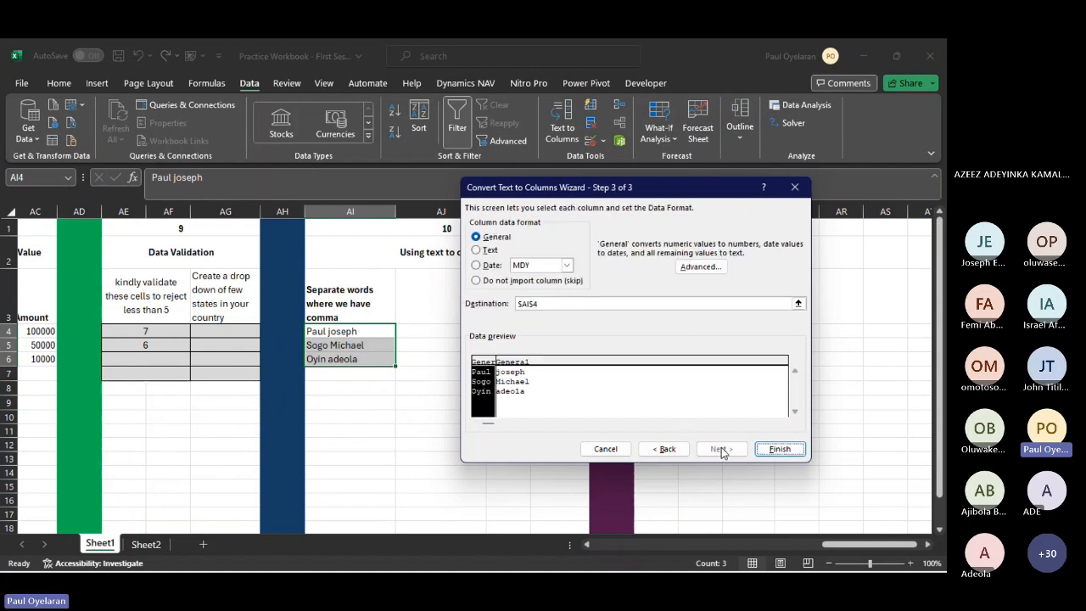
left_click(770, 450)
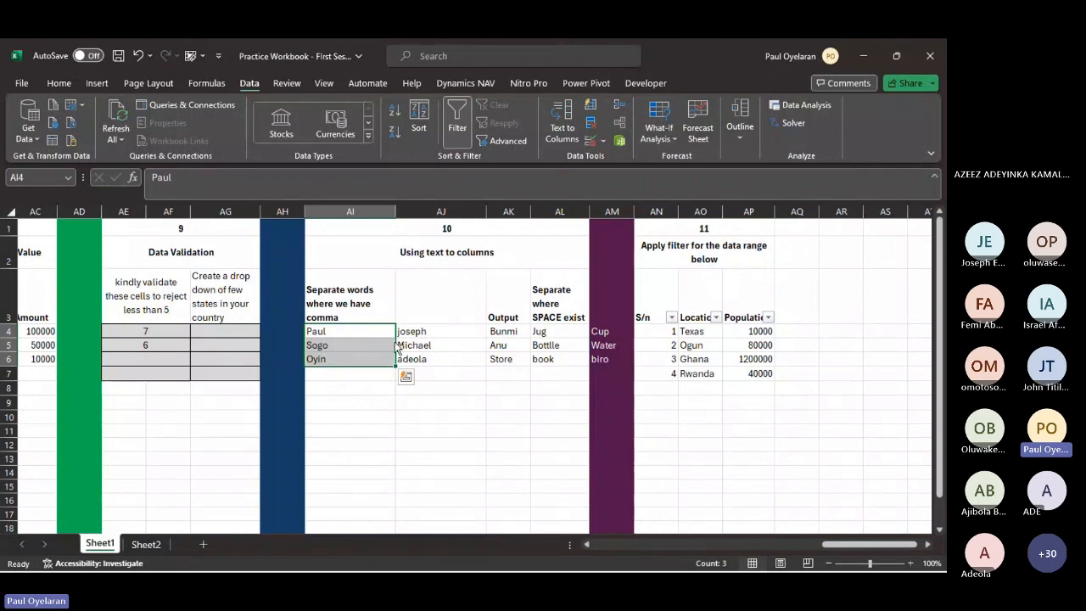
key("ctrl+z")
- Try splitting AI4:AI6 as Fixed width data with the column break moved to position 6, and undo the split
left_click(552, 123)
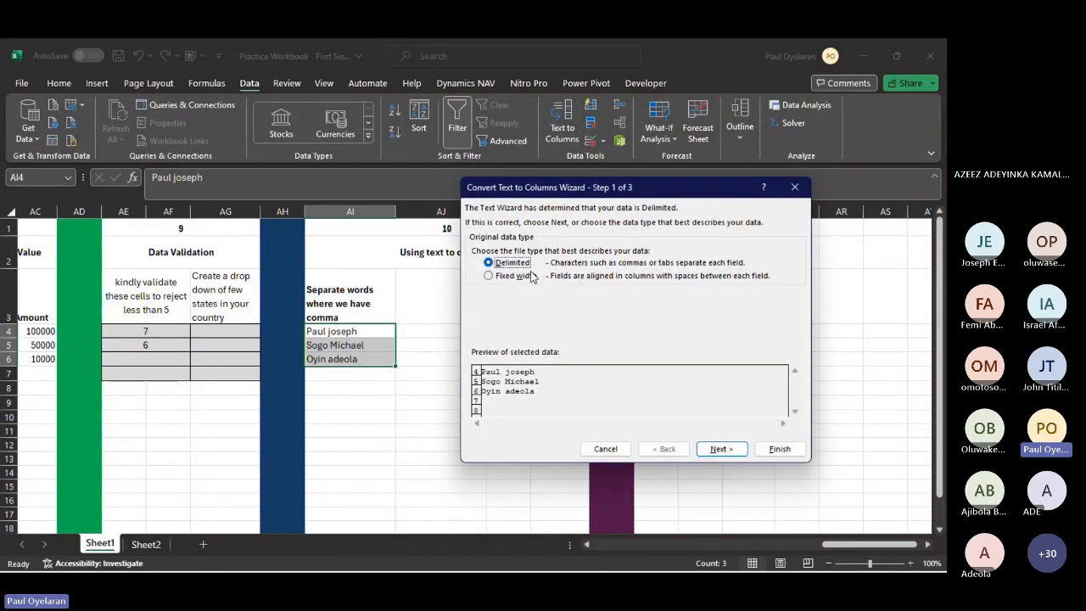
left_click(523, 276)
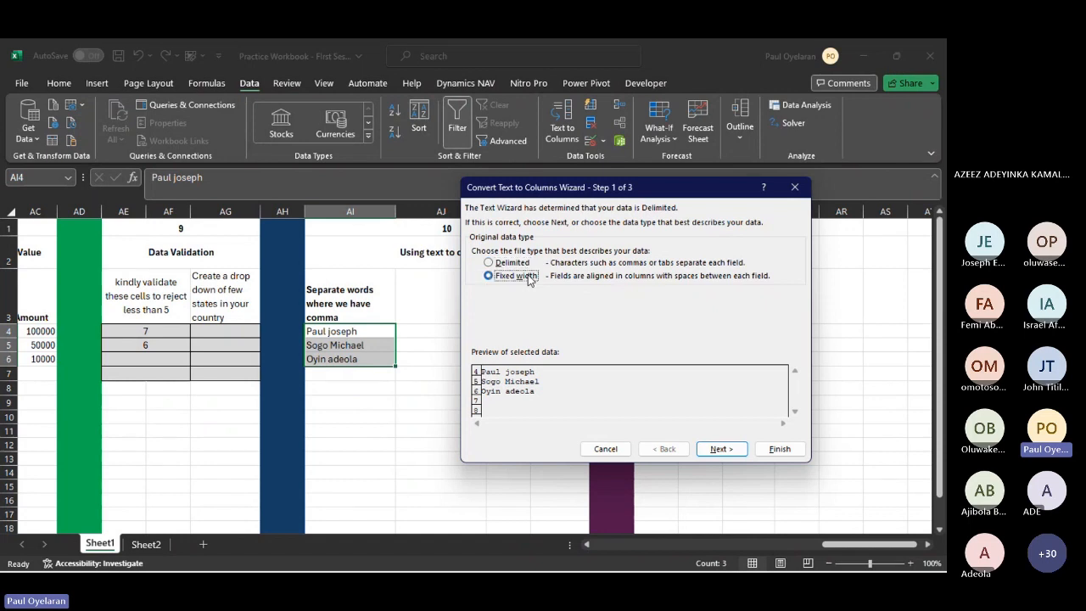
left_click(717, 451)
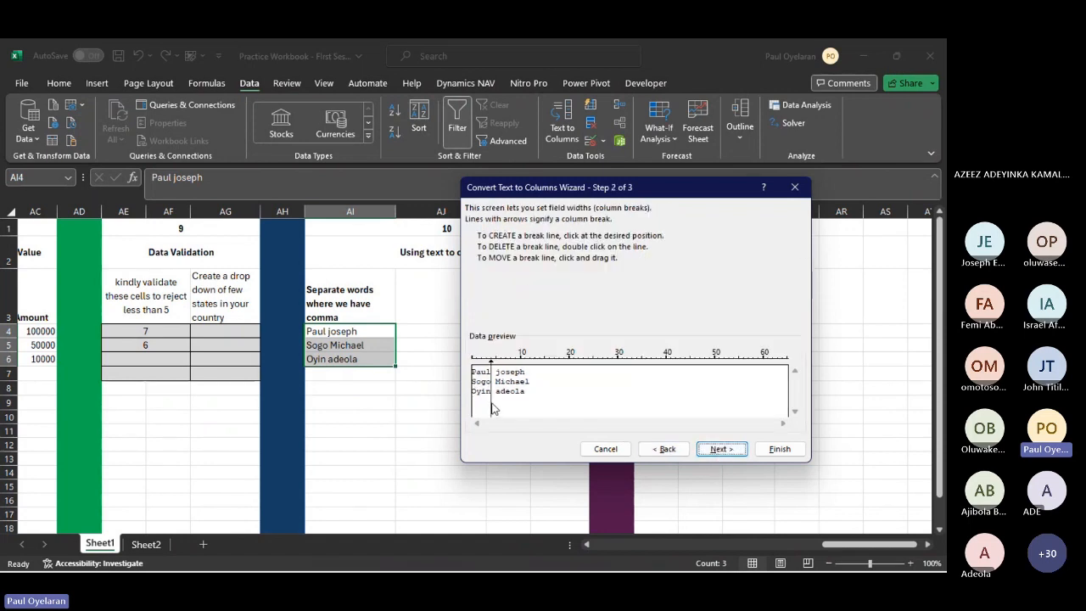
mouse_move(492, 403)
left_mouse_down()
mouse_move(520, 406)
mouse_move(501, 407)
left_mouse_up()
left_click(720, 450)
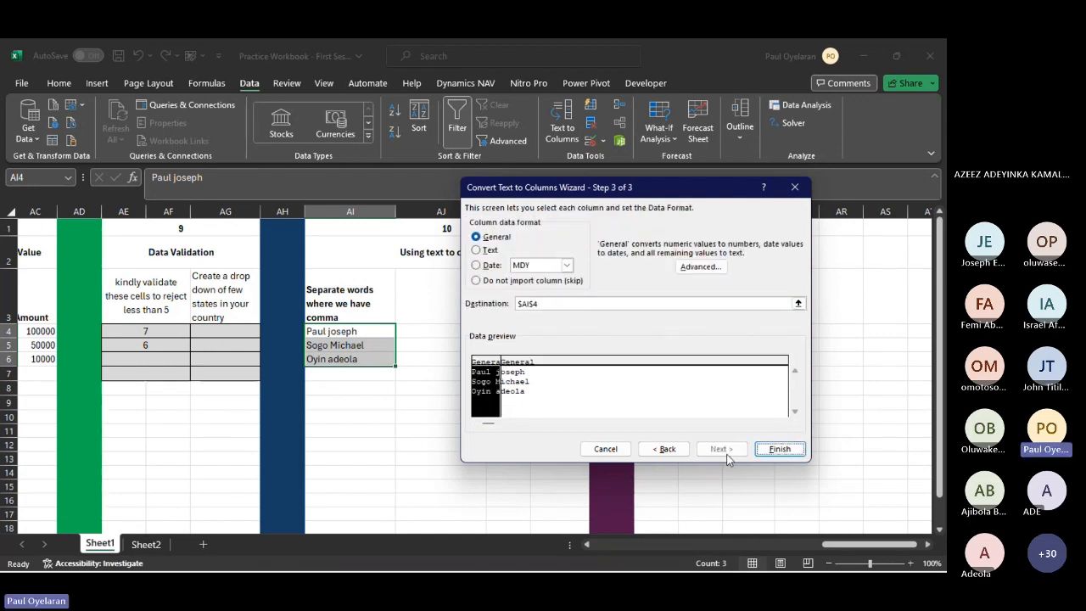
left_click(781, 450)
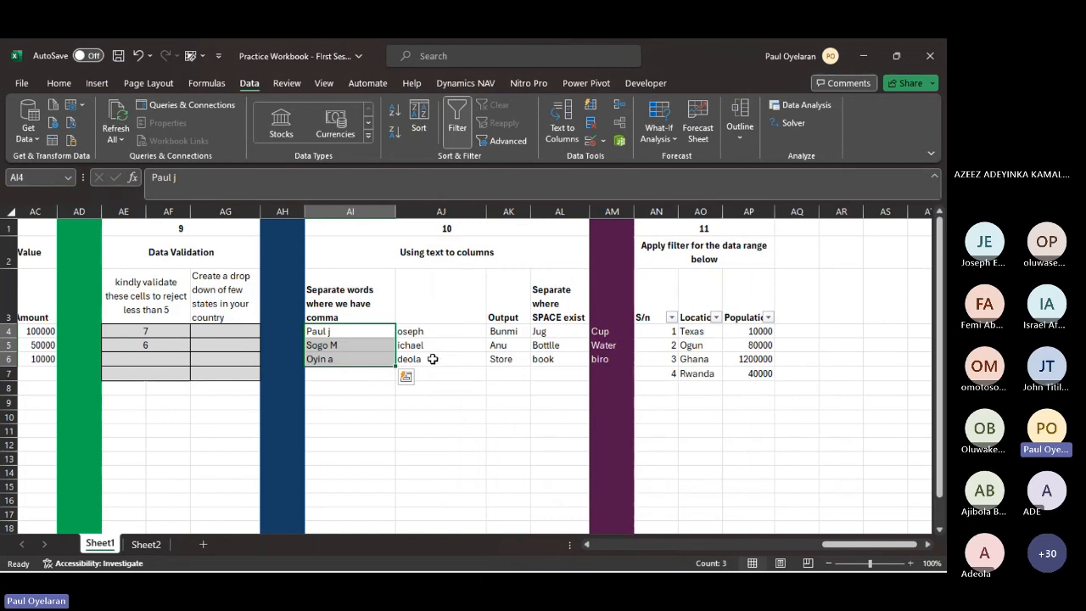
key("ctrl+z")
- Try extracting the first names into AJ4:AJ6 with Flash Fill from an example in AJ4, and clear the filled cells including AJ3
left_click(435, 332)
type("paul")
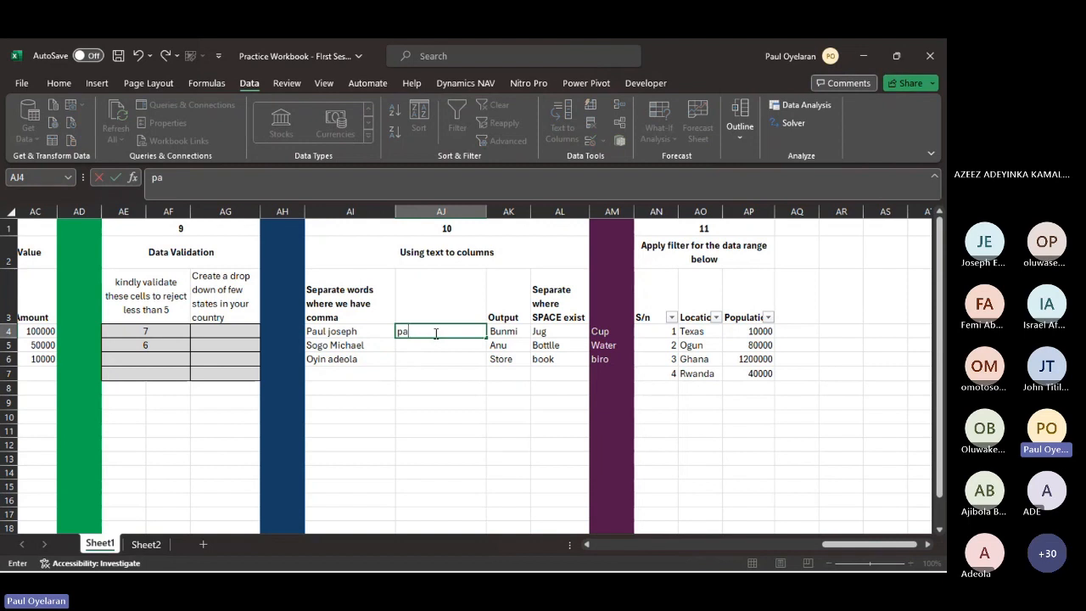
key("Return")
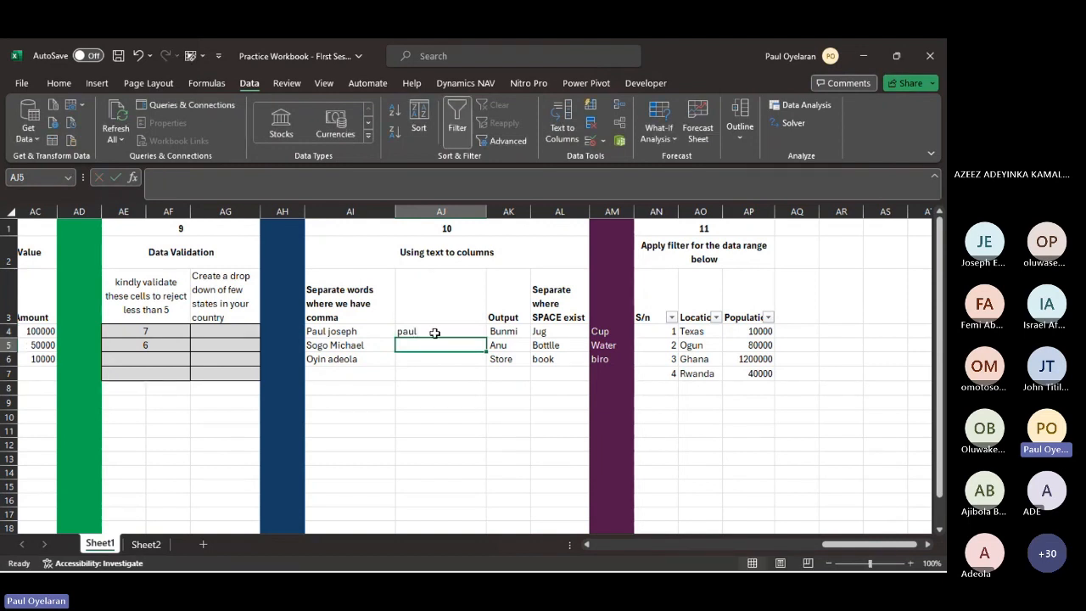
key("ctrl+e")
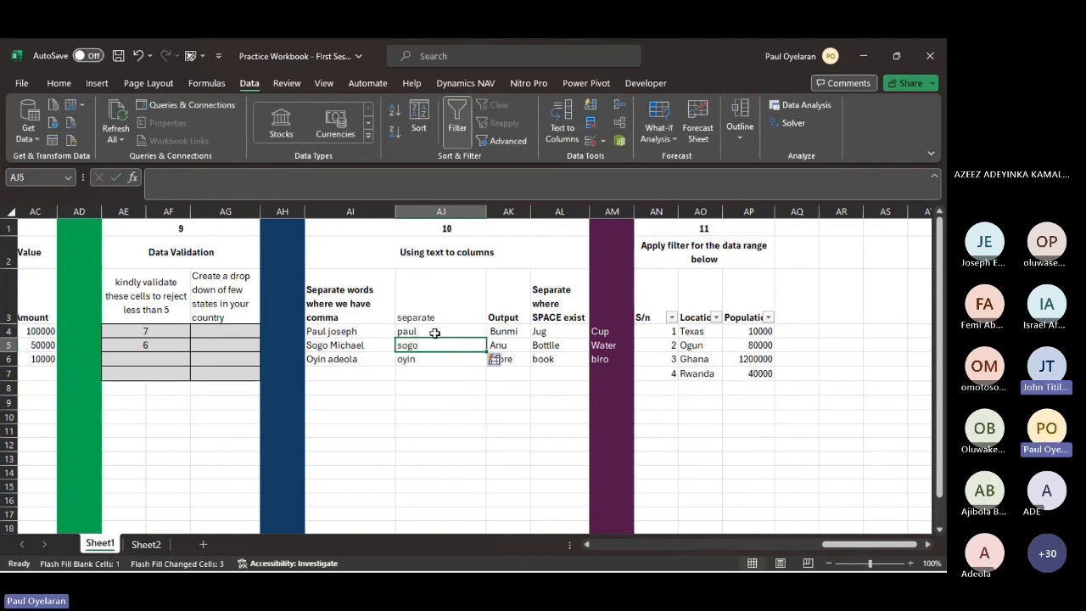
mouse_move(434, 333)
left_mouse_down()
mouse_move(433, 367)
mouse_move(429, 341)
left_mouse_up()
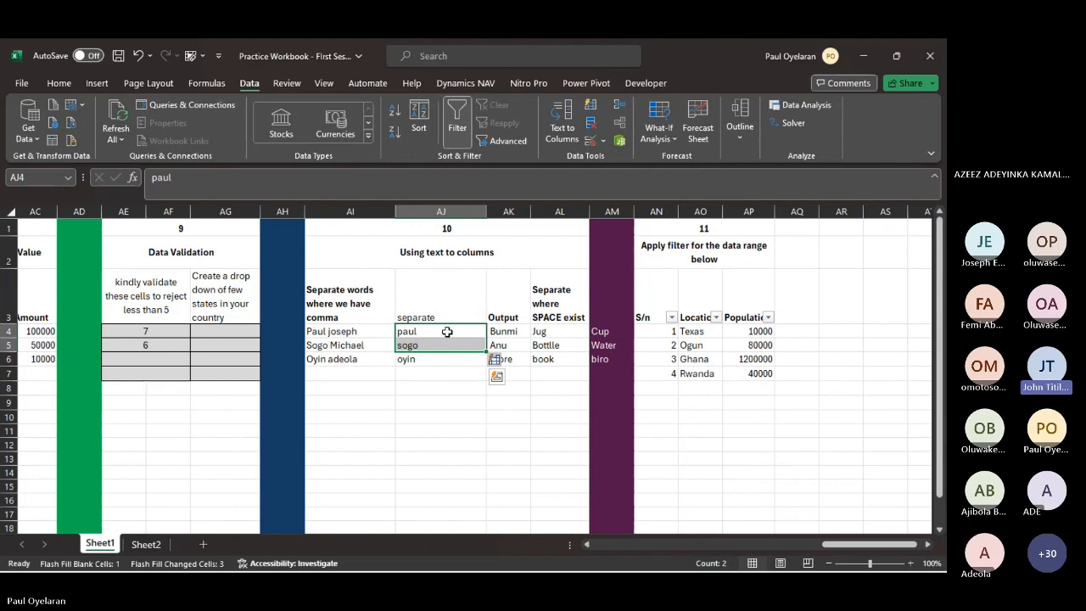
left_click_drag(447, 332, 451, 375)
key("Delete")
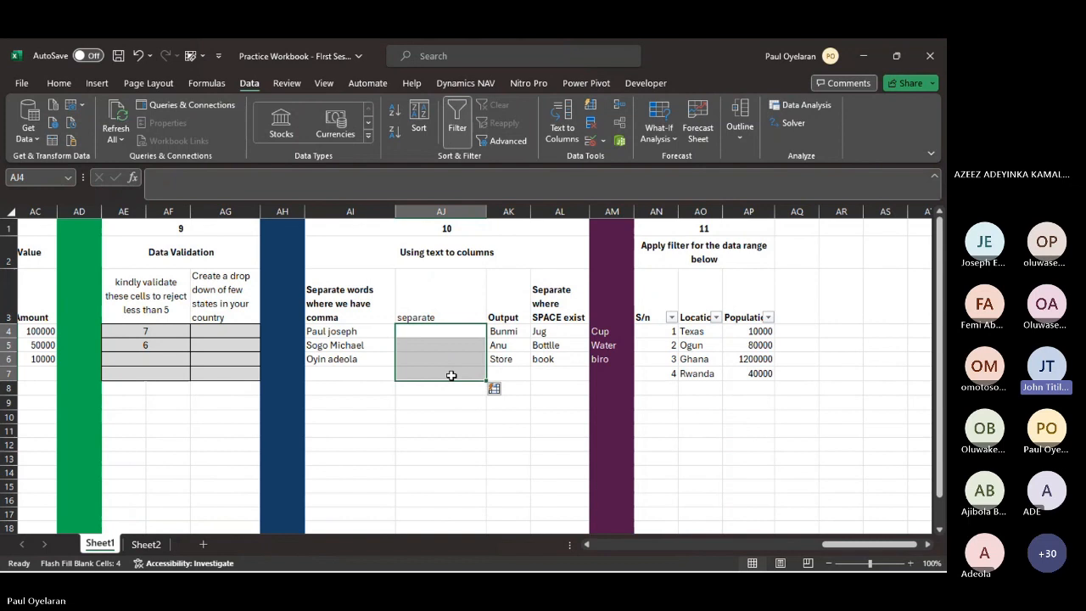
left_click(429, 313)
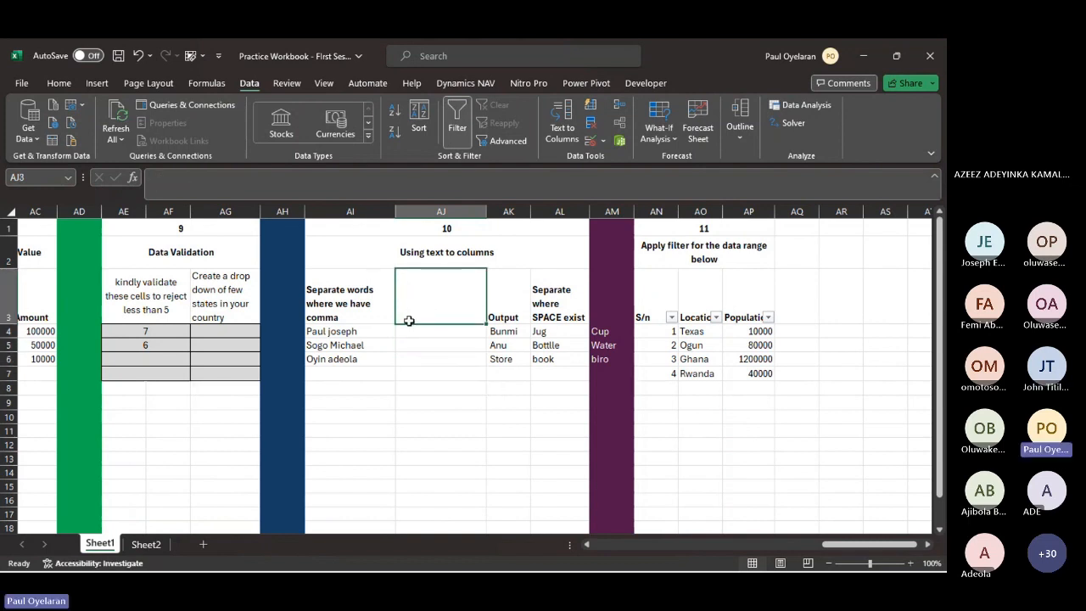
- Split the full names in AI4:AI6 with Text to Columns as Delimited data, using space and the other delimiter "@", in General format
left_click_drag(366, 337, 400, 371)
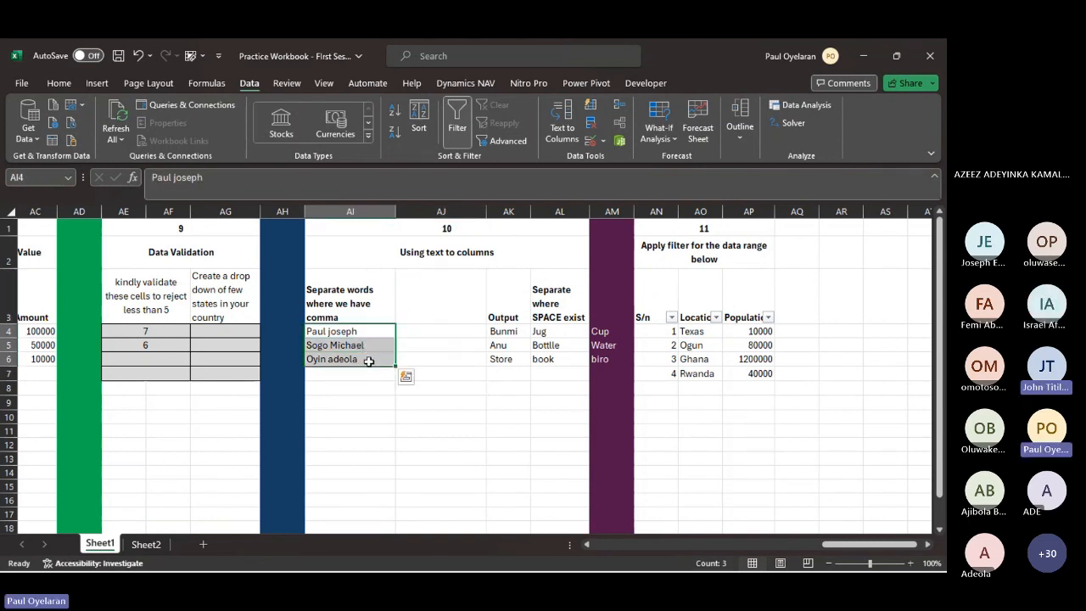
left_click(563, 119)
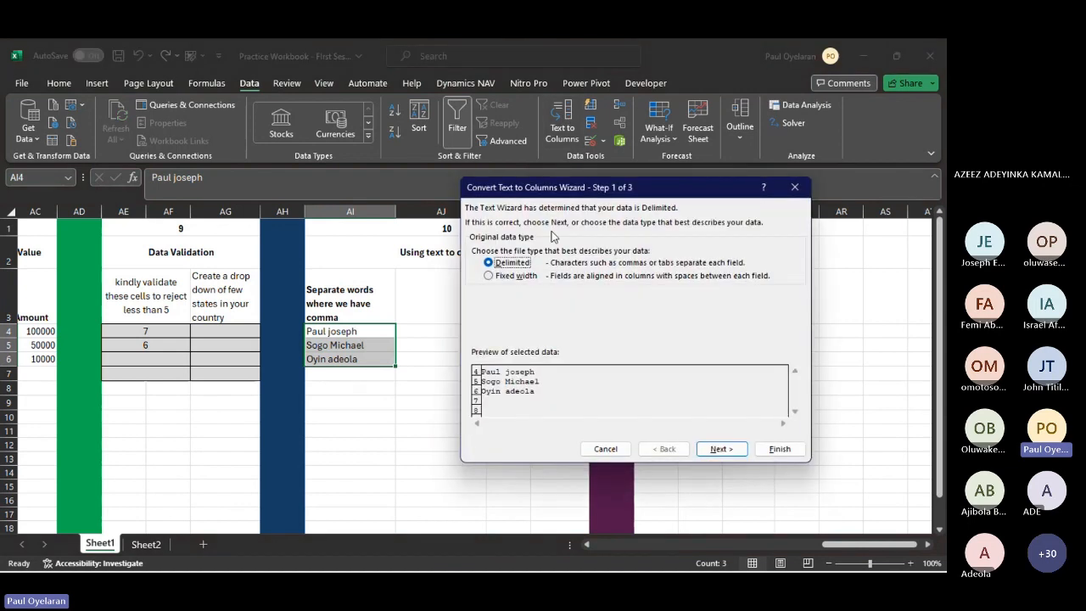
left_click(721, 448)
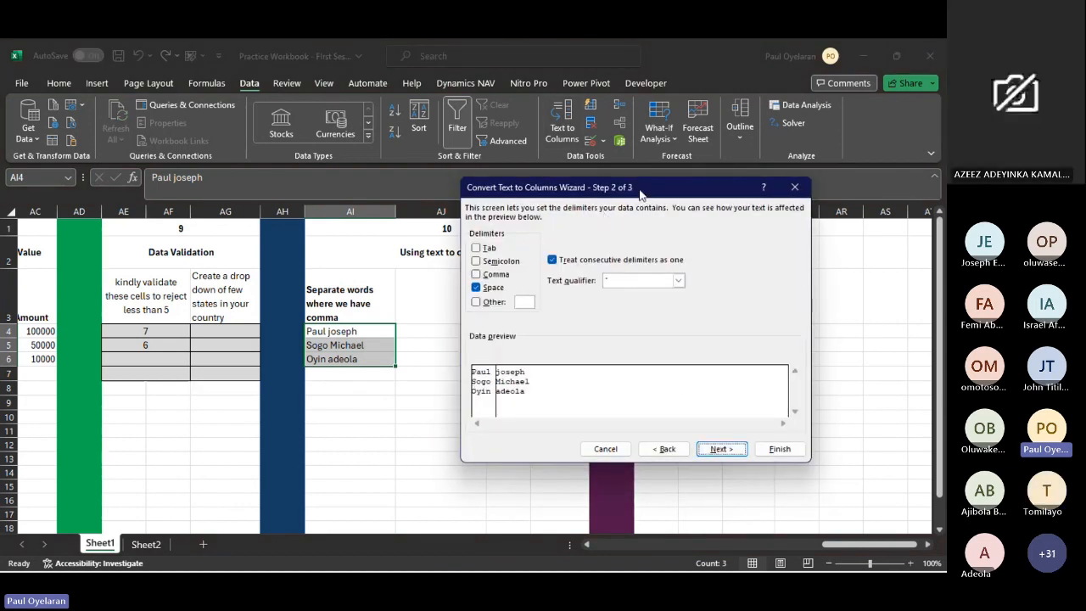
left_click_drag(640, 192, 670, 177)
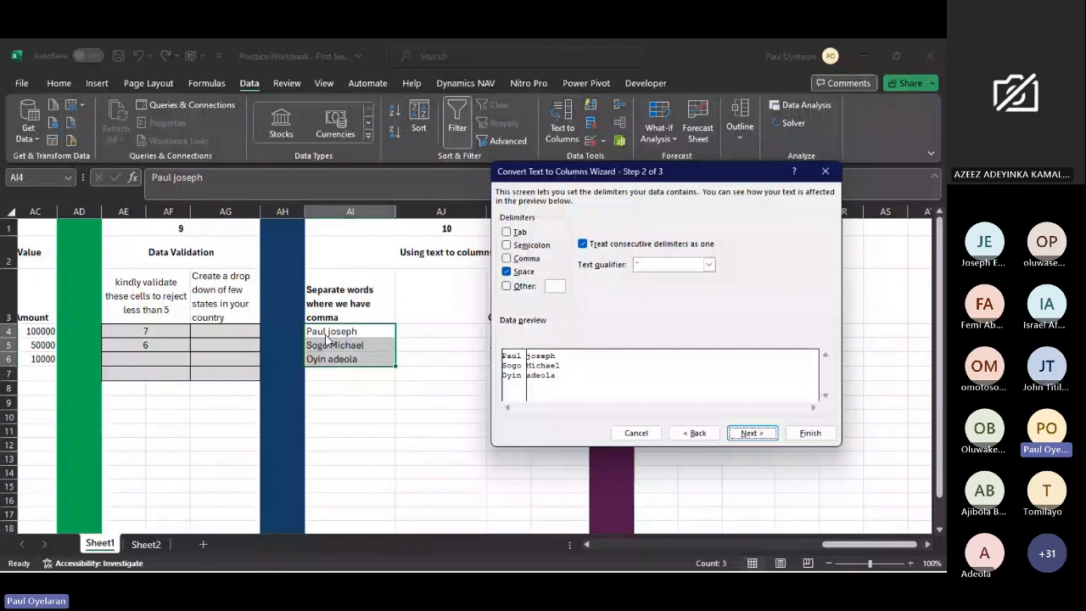
left_click_drag(678, 178, 631, 190)
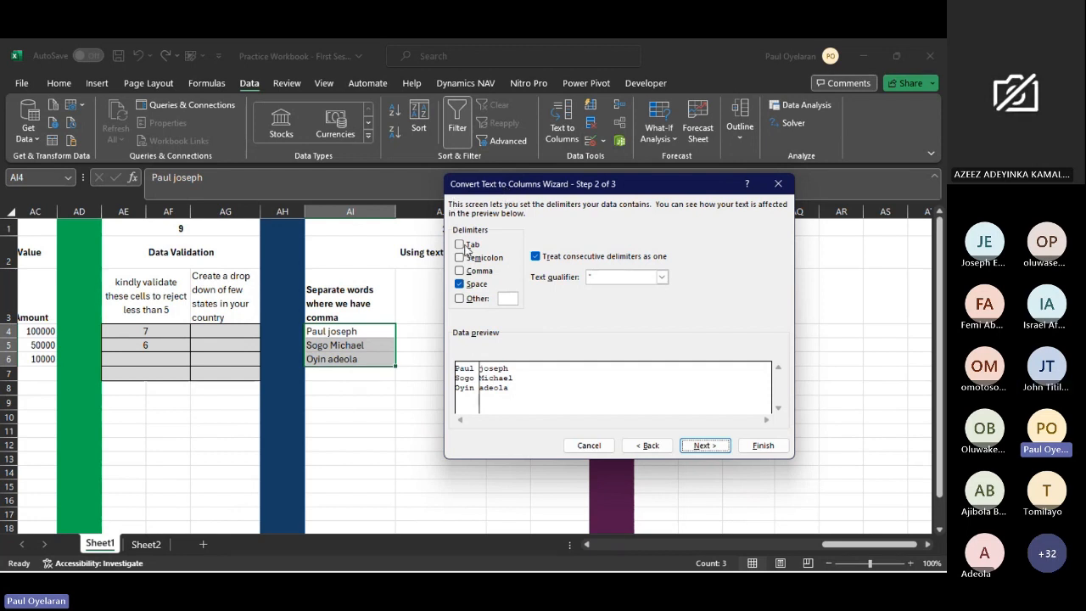
left_click(462, 299)
type("@")
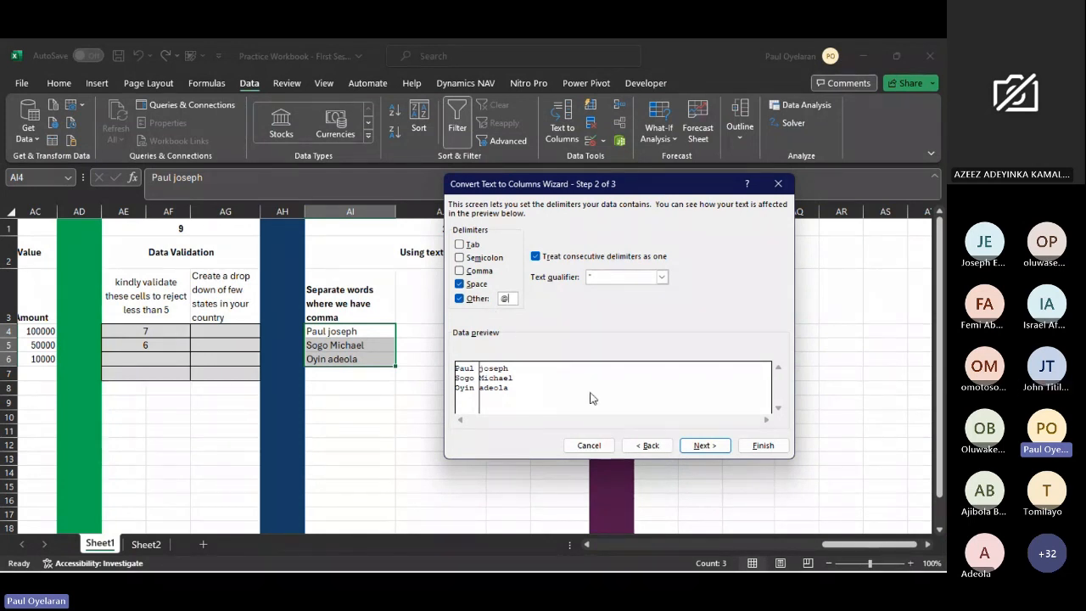
left_click(704, 446)
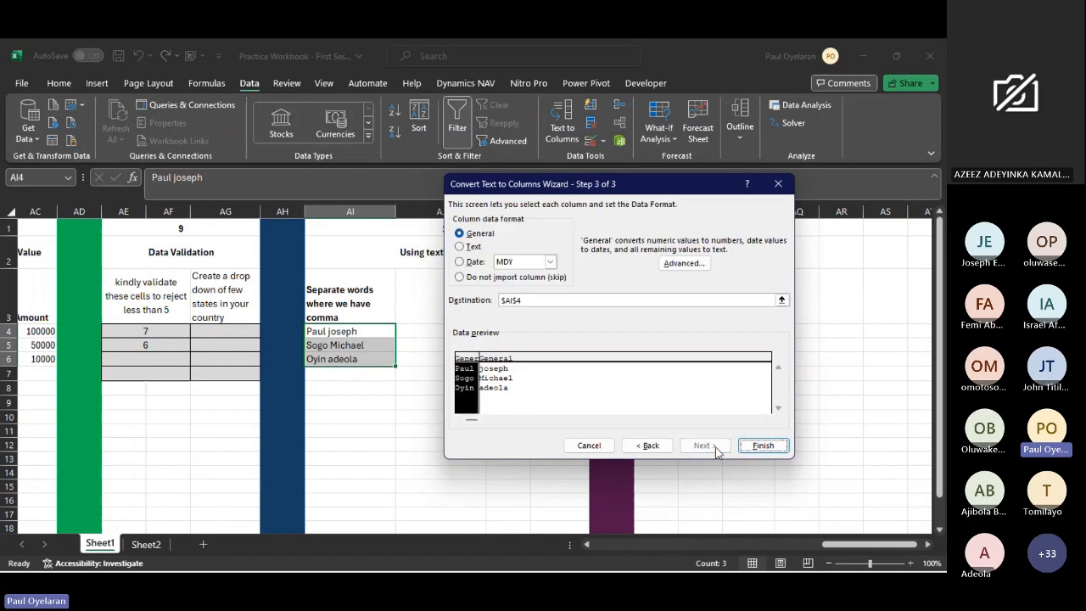
left_click(761, 445)
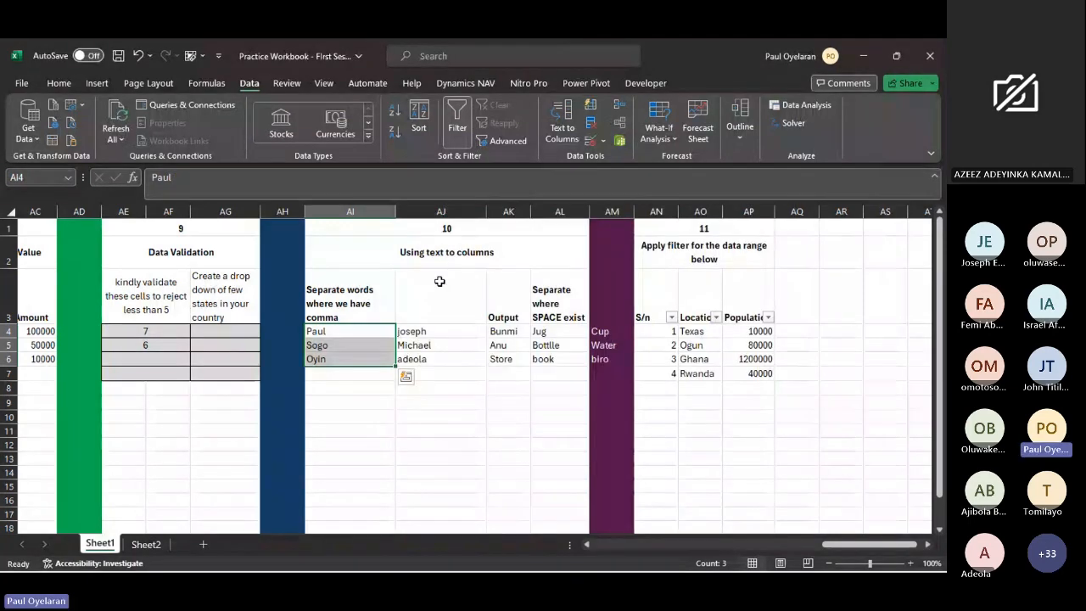
- Replace the second names in AJ4:AJ6 with first names, using Flash Fill from an example in AJ4
left_click_drag(411, 330, 419, 360)
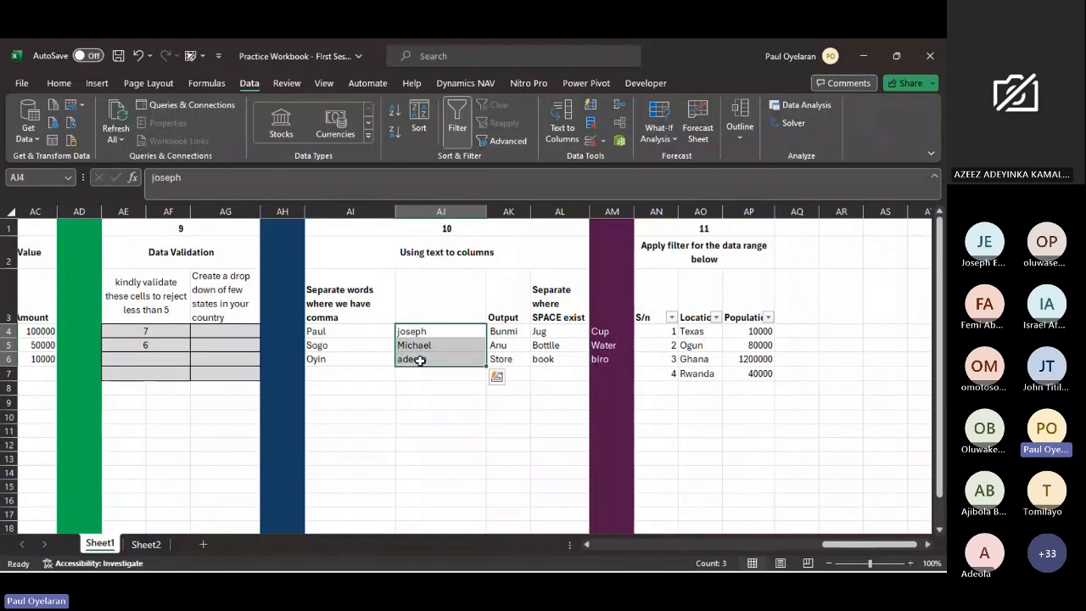
key("Delete")
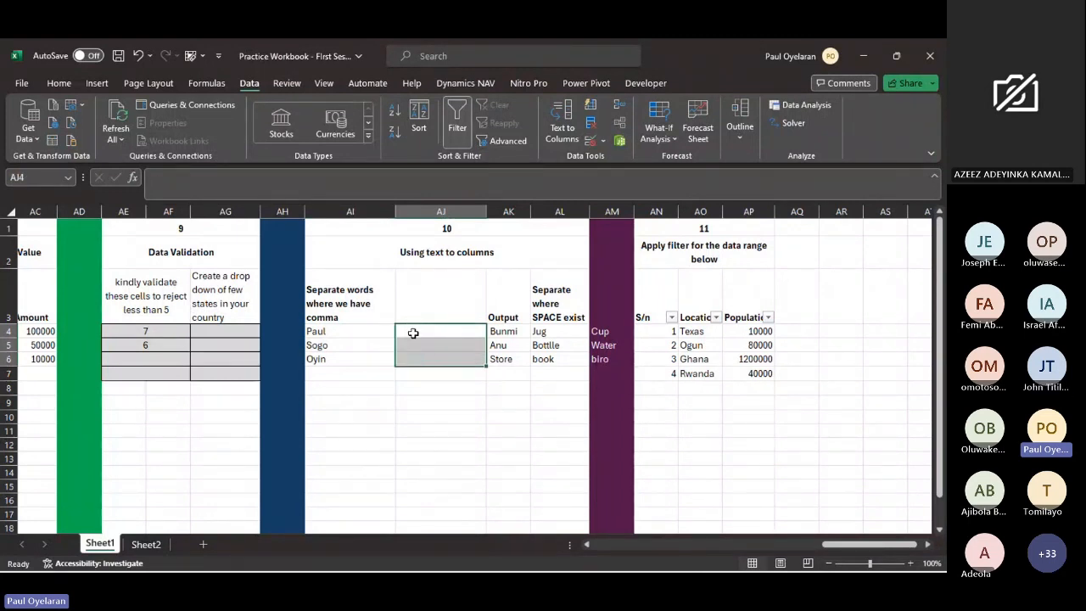
left_click(413, 332)
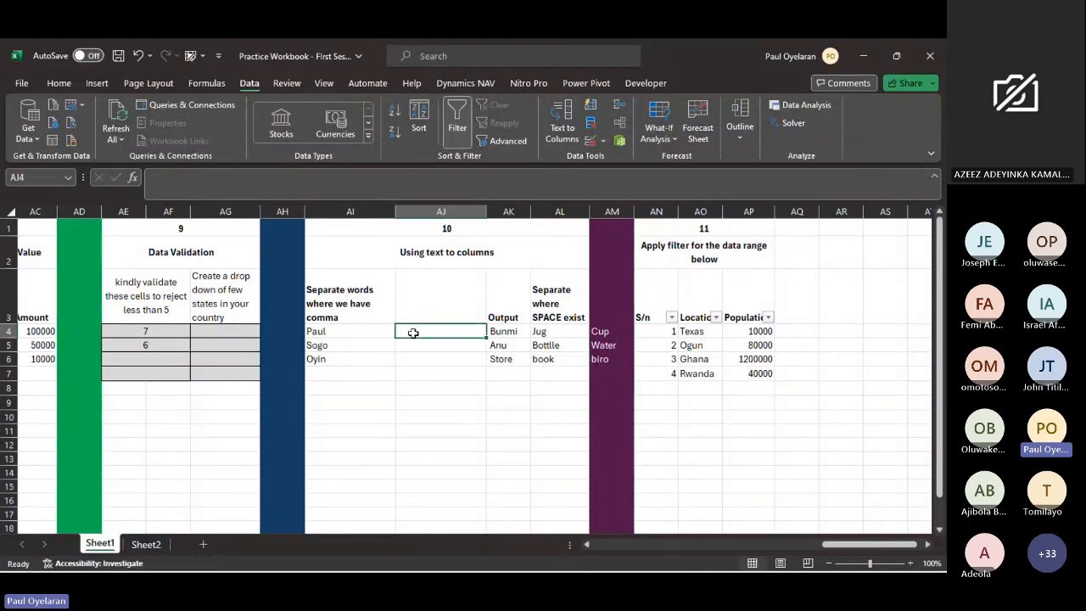
type("paul")
key("Return")
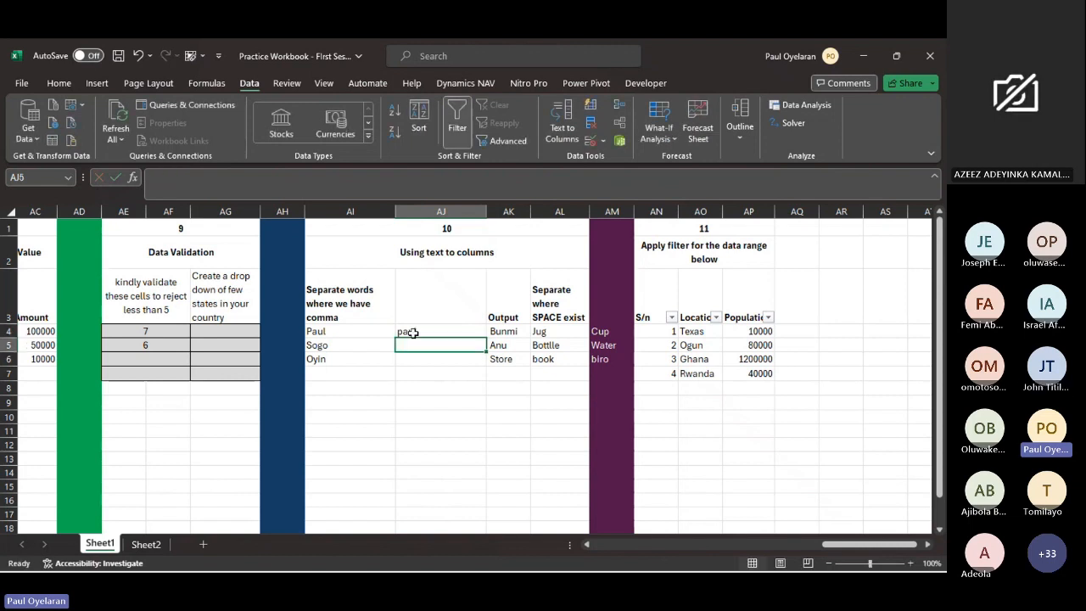
key("ctrl+e")
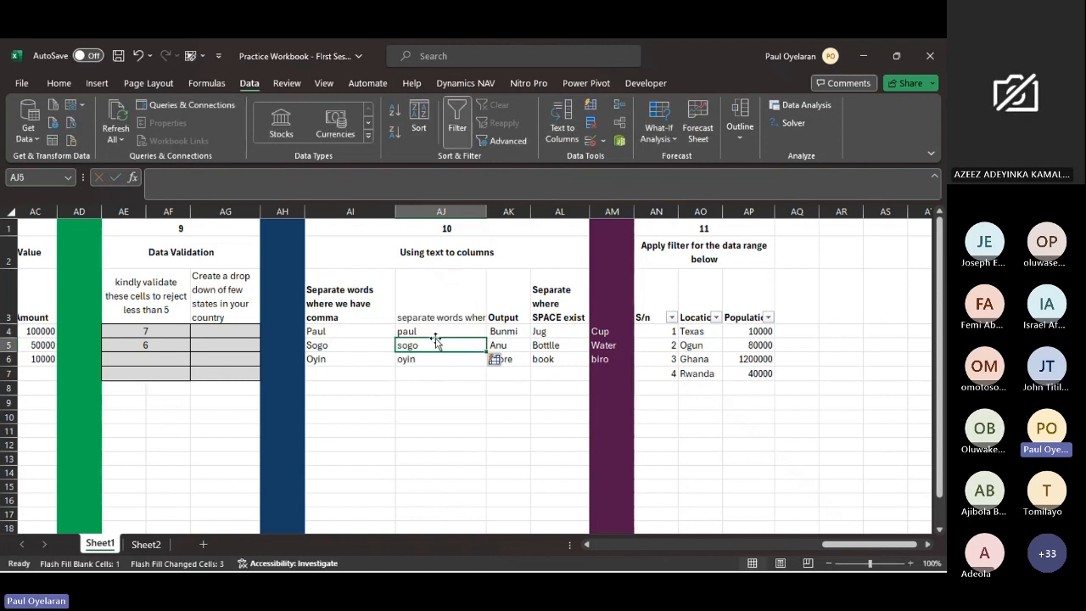
- Clear the contents of AJ3:AJ7
mouse_move(435, 333)
left_mouse_down()
mouse_move(436, 376)
mouse_move(436, 344)
left_mouse_up()
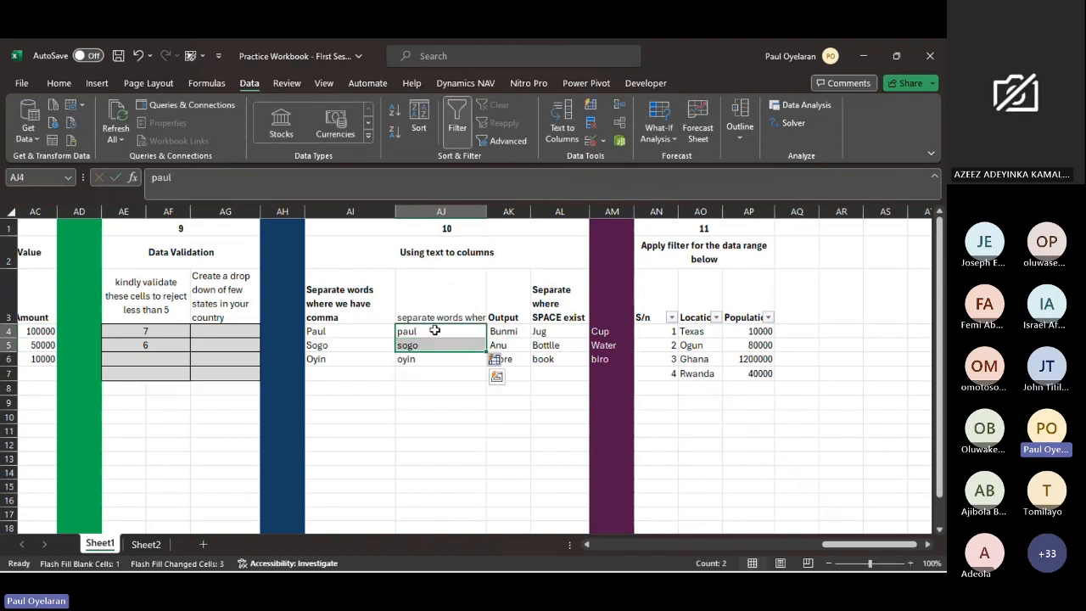
left_click_drag(430, 307, 433, 376)
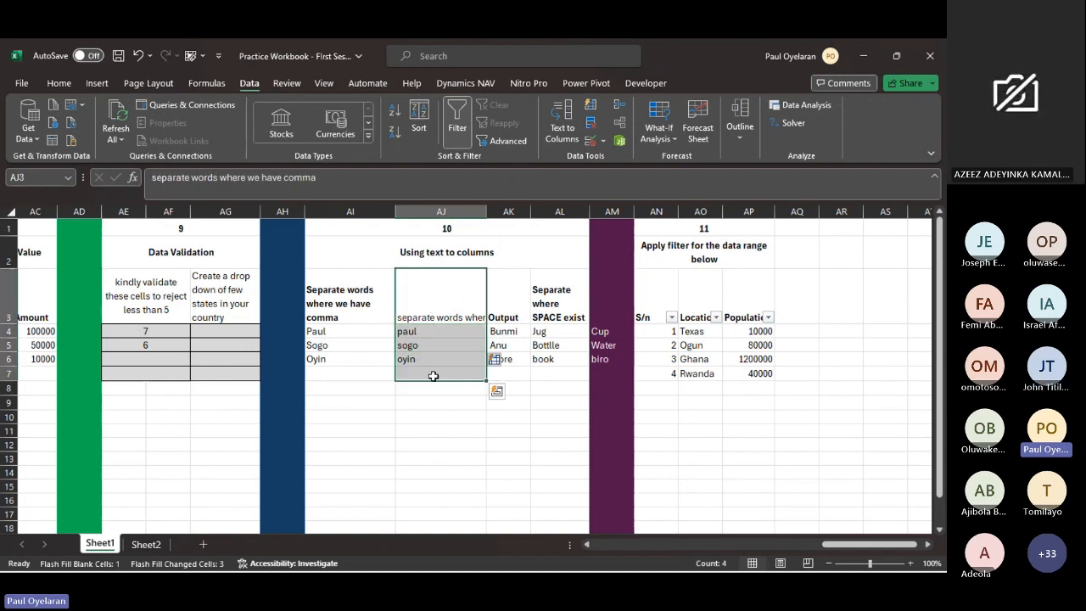
key("Delete")
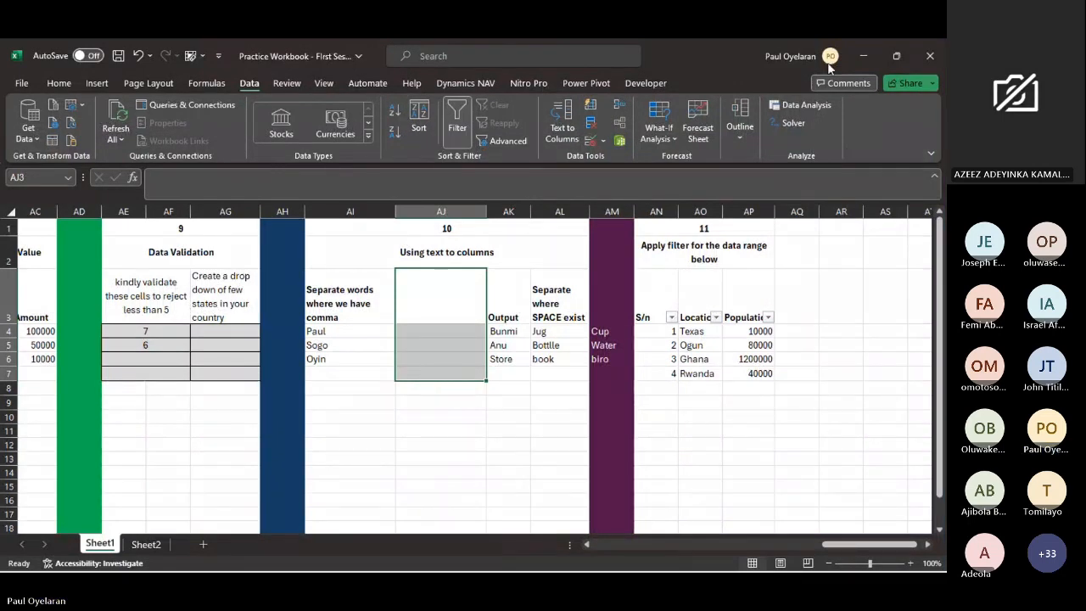
- Save the practice workbook and close it
mouse_move(894, 58)
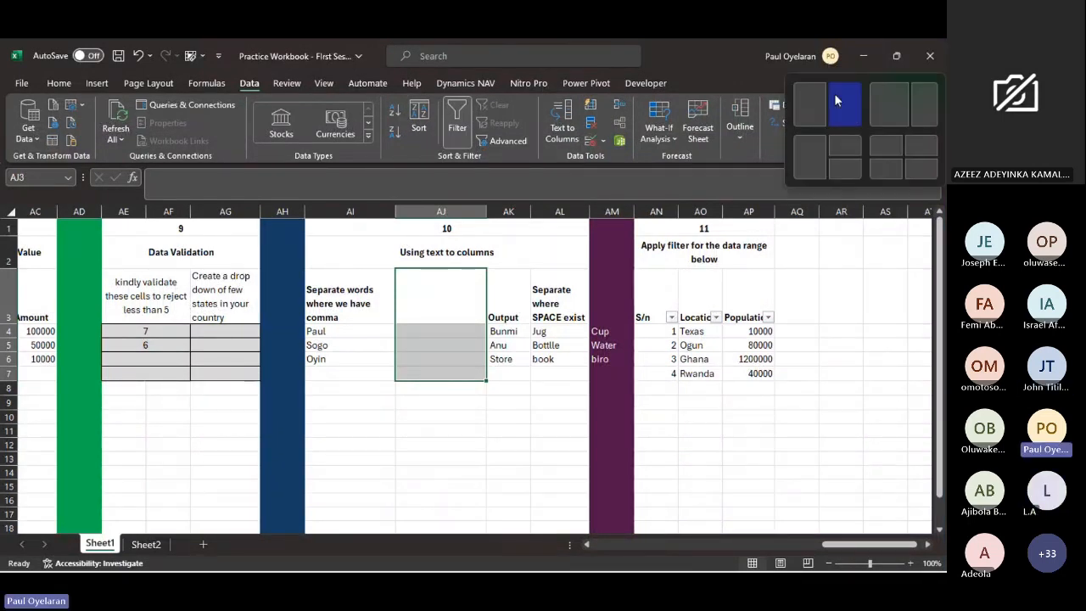
key("ctrl+s")
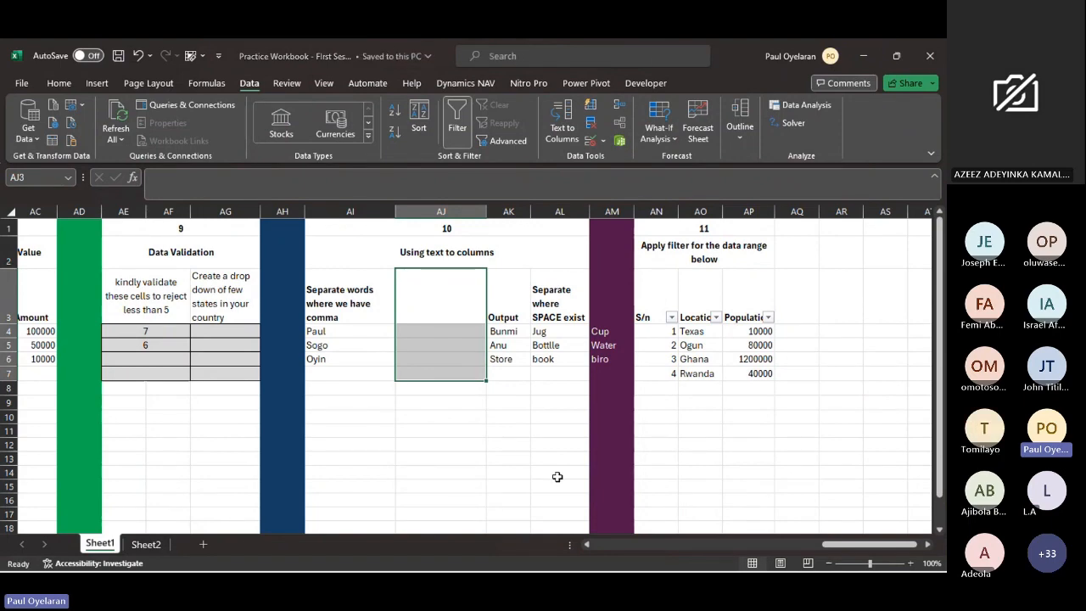
left_click(932, 59)
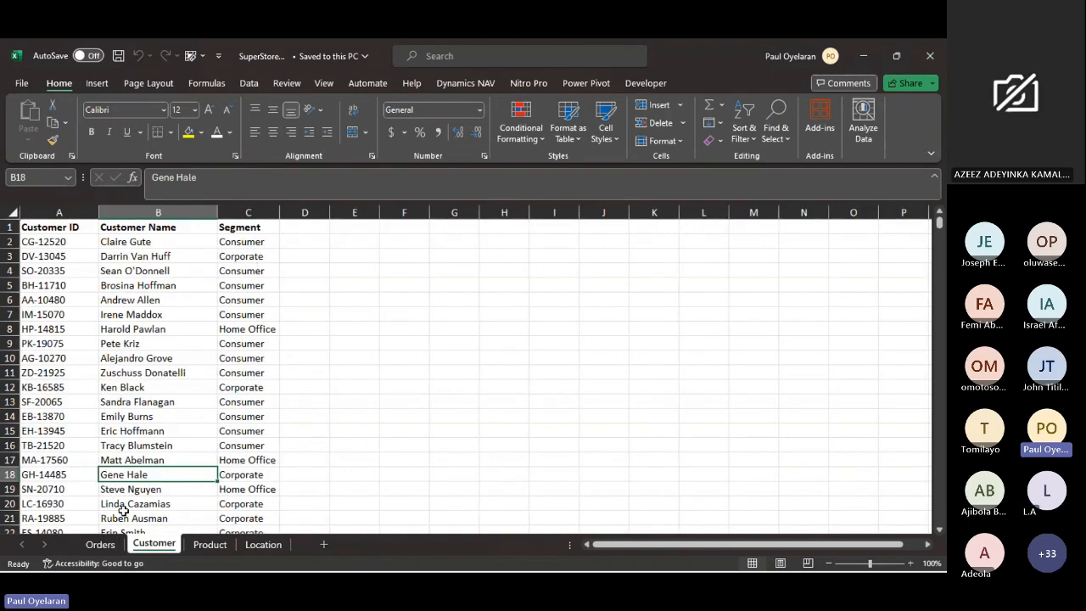
- View the Orders and Customer sheets of the SuperStore Data workbook, and add a blank worksheet placed after the Location sheet
left_click(110, 546)
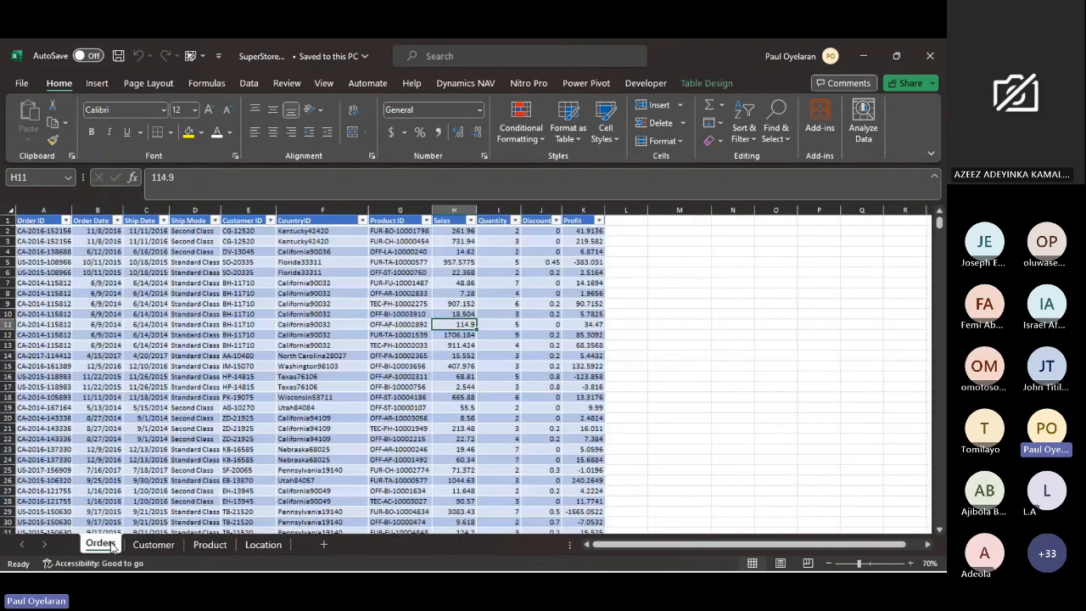
left_click(169, 545)
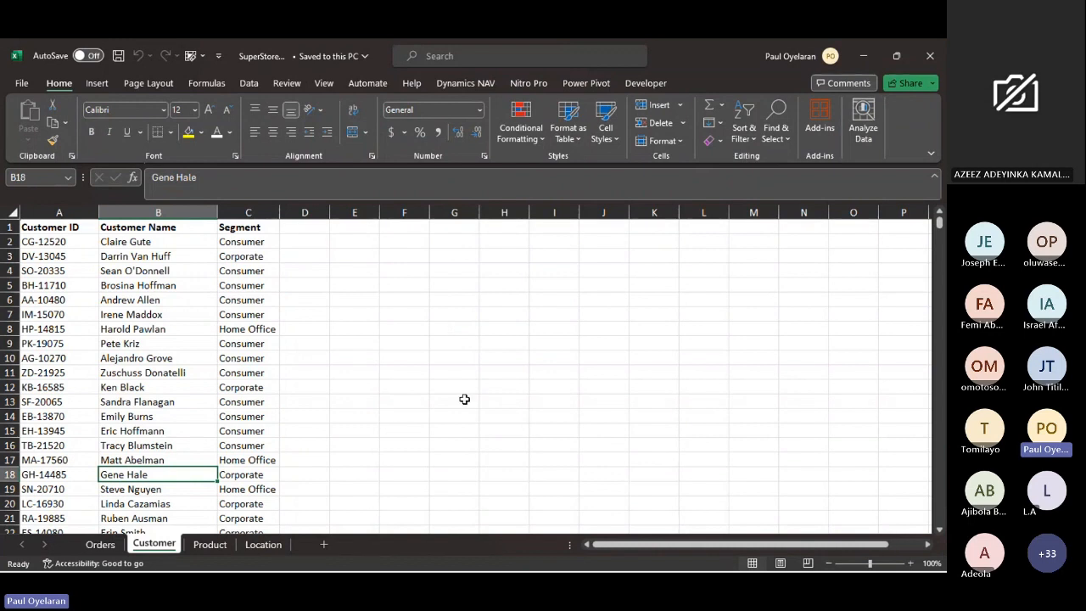
left_click(324, 544)
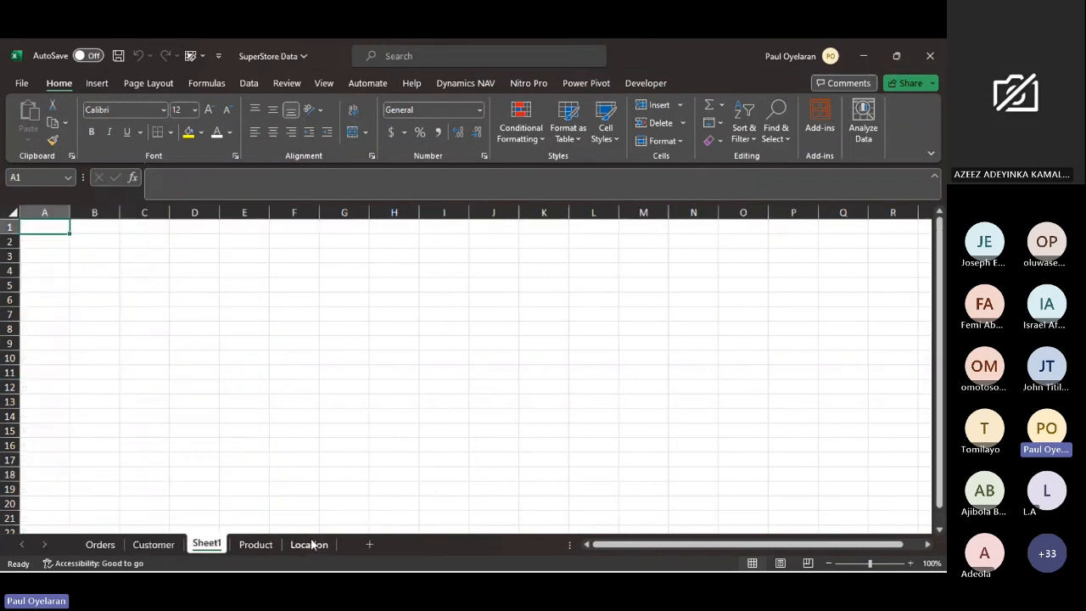
left_click_drag(213, 546, 338, 547)
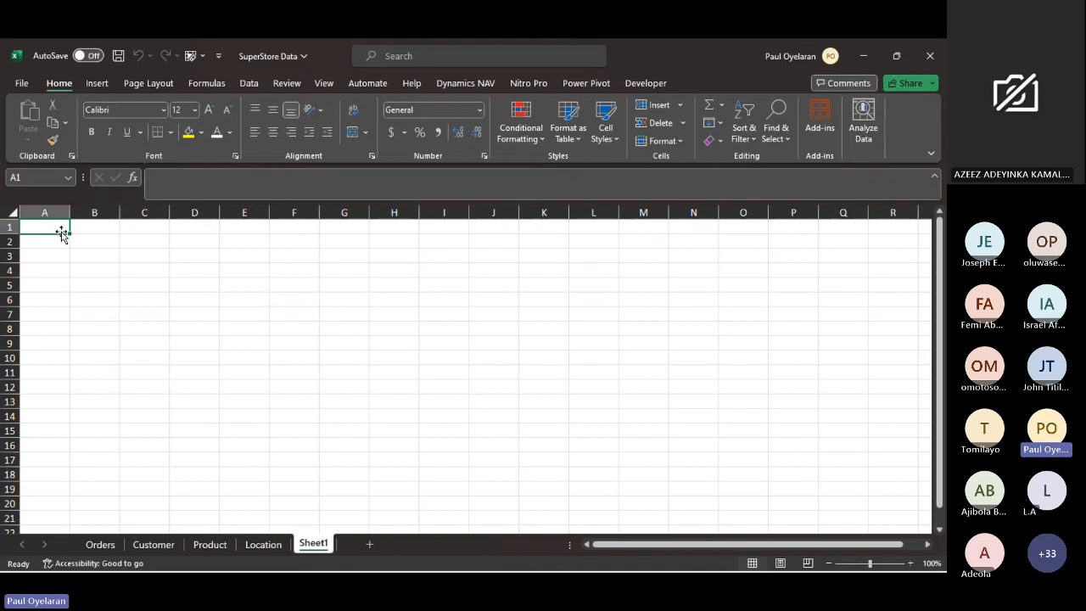
left_click(81, 239)
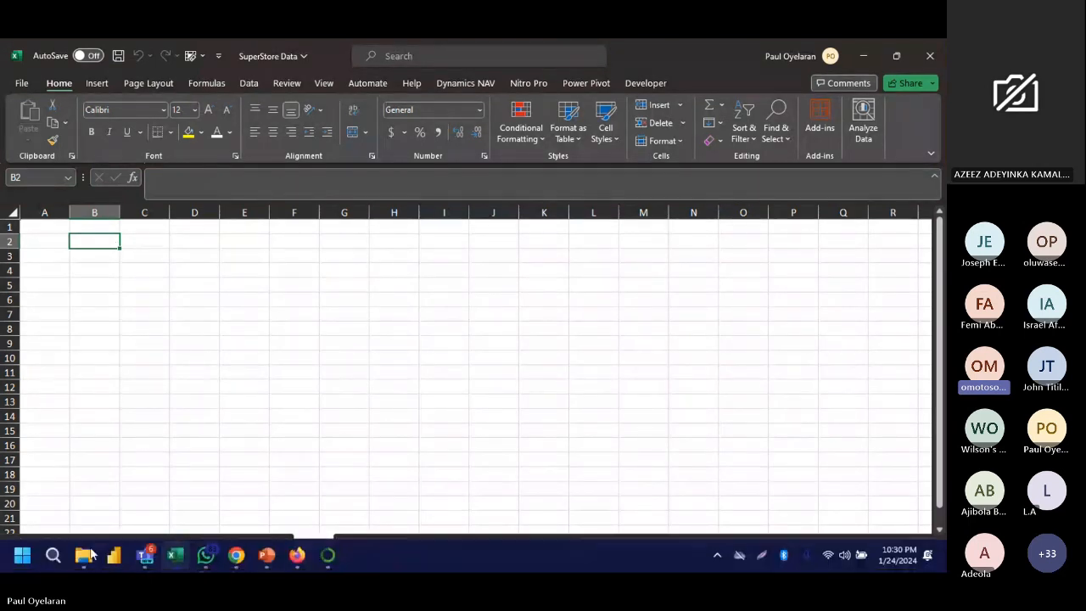
- Switch to WhatsApp Web in Chrome to look through the chat list, and bring up the Teams meeting window
left_click(239, 558)
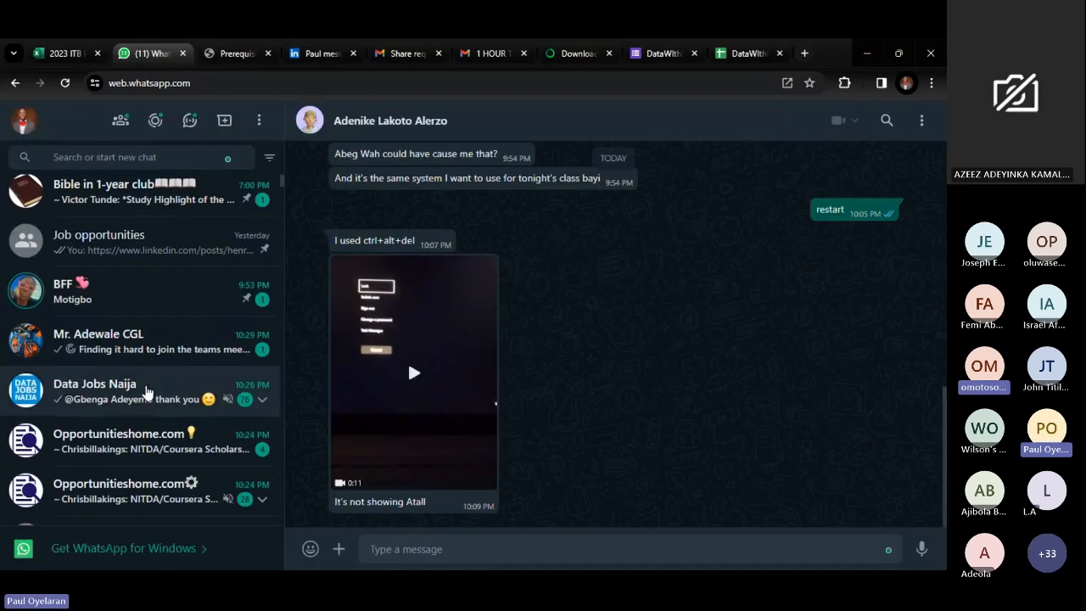
scroll(146, 388, "down", 2)
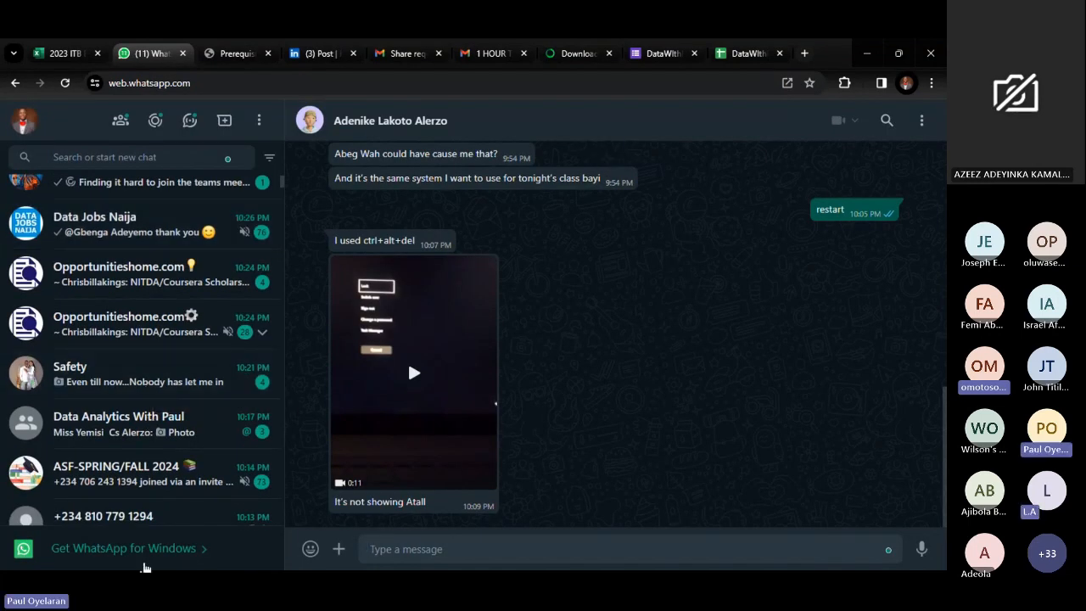
mouse_move(161, 556)
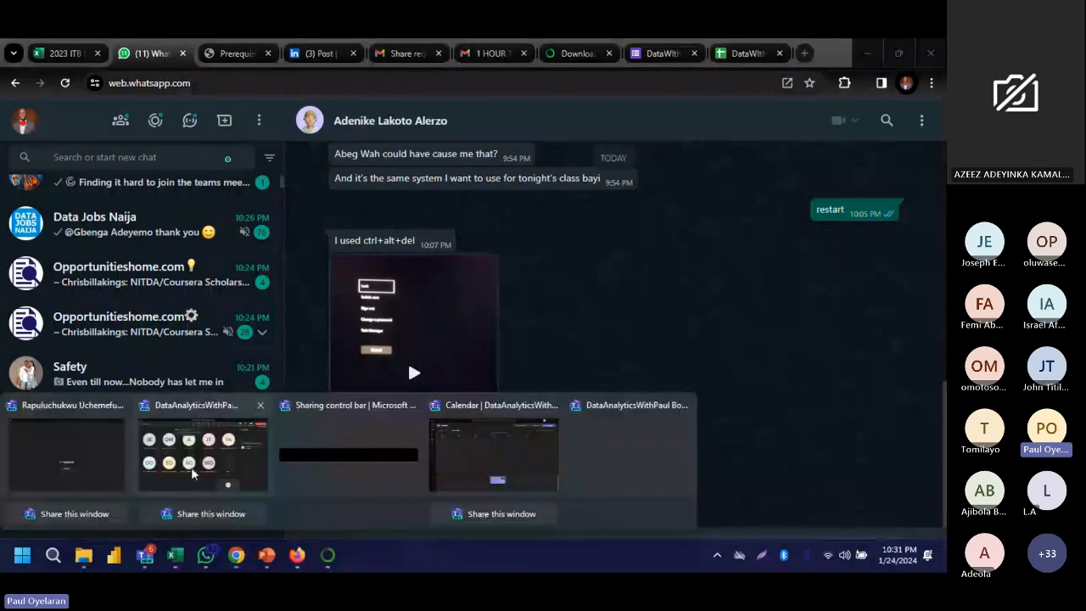
left_click(192, 474)
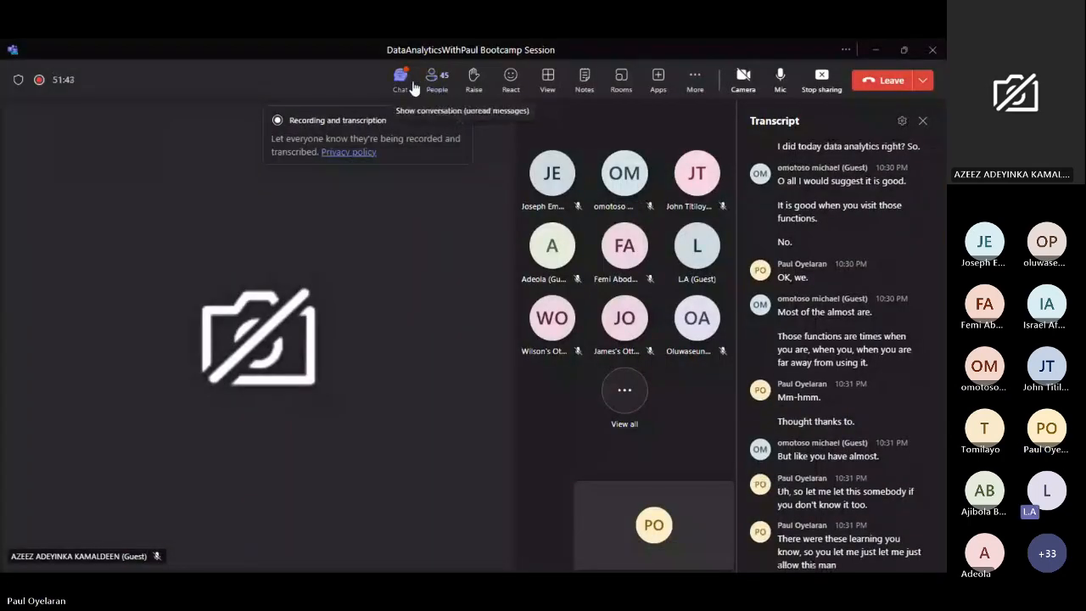
- Look through the meeting's participant list, dismiss the recording notice, and view the unread messages in the meeting chat
left_click(435, 83)
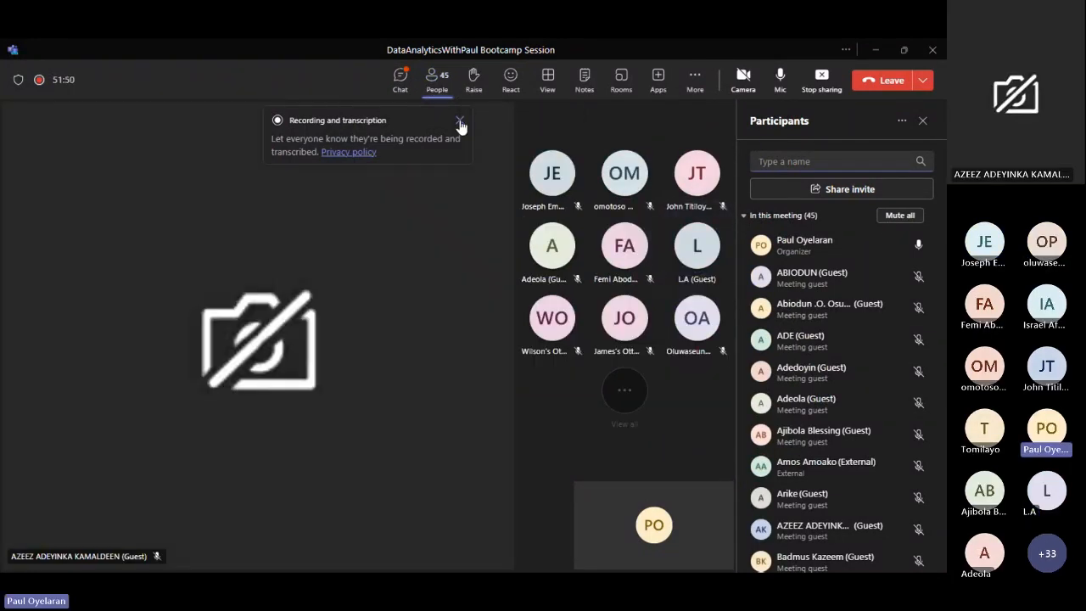
left_click(459, 119)
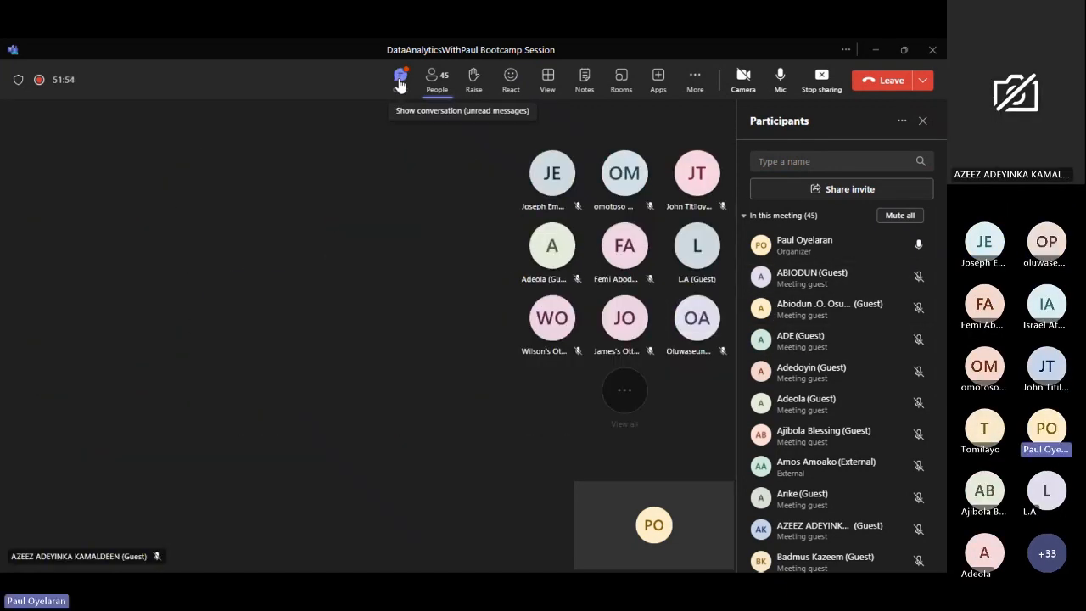
left_click(400, 82)
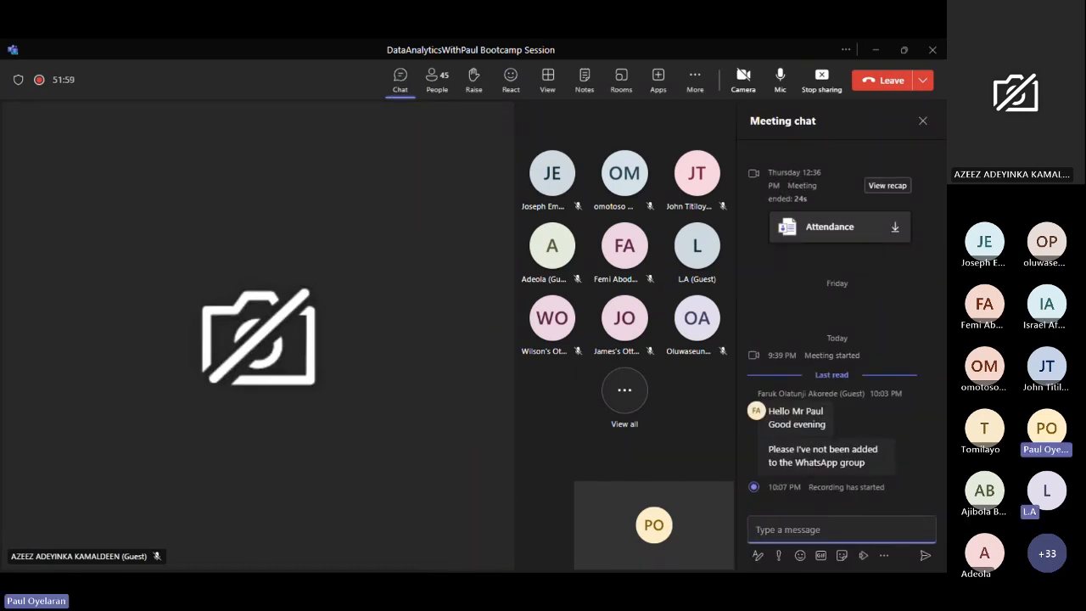
- Switch to Gmail in Chrome and copy the meeting link text from the "1 HOUR TO CLASS" email
mouse_move(110, 568)
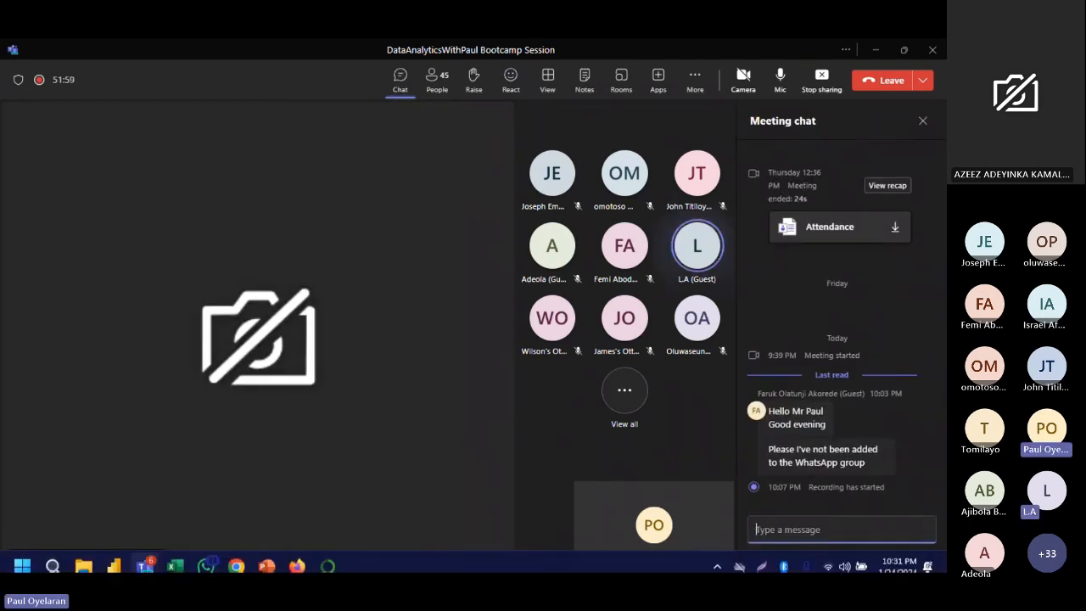
left_click(236, 556)
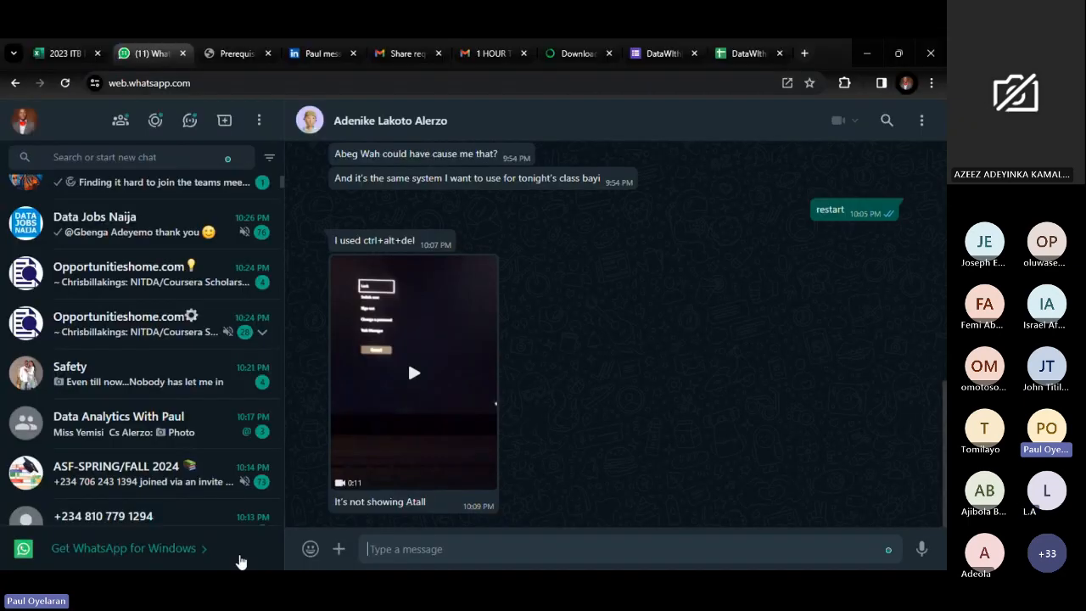
left_click(391, 53)
scroll(319, 271, "up", 3)
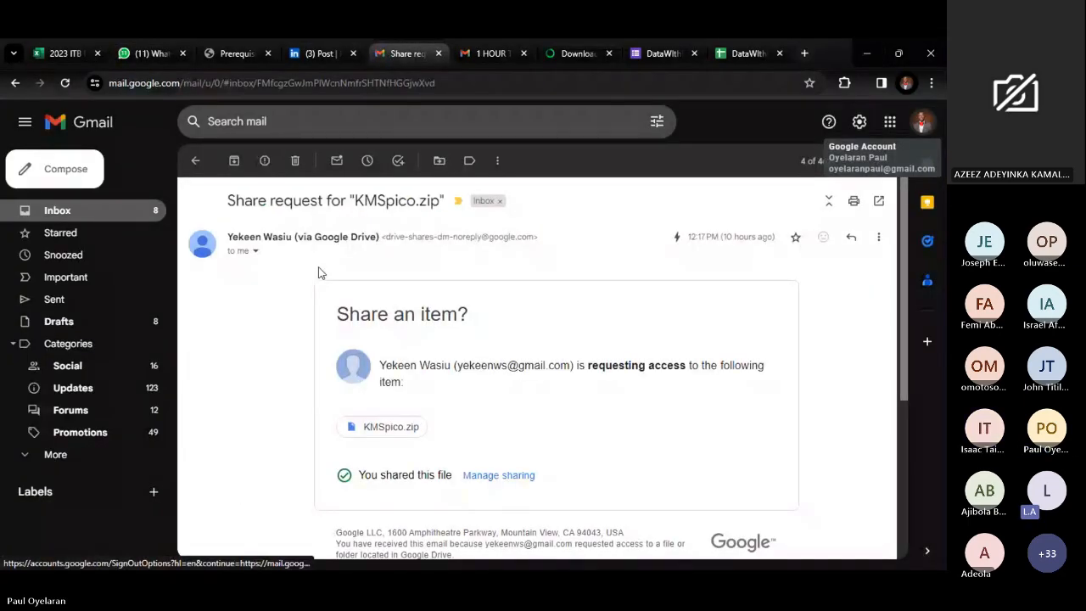
left_click(481, 60)
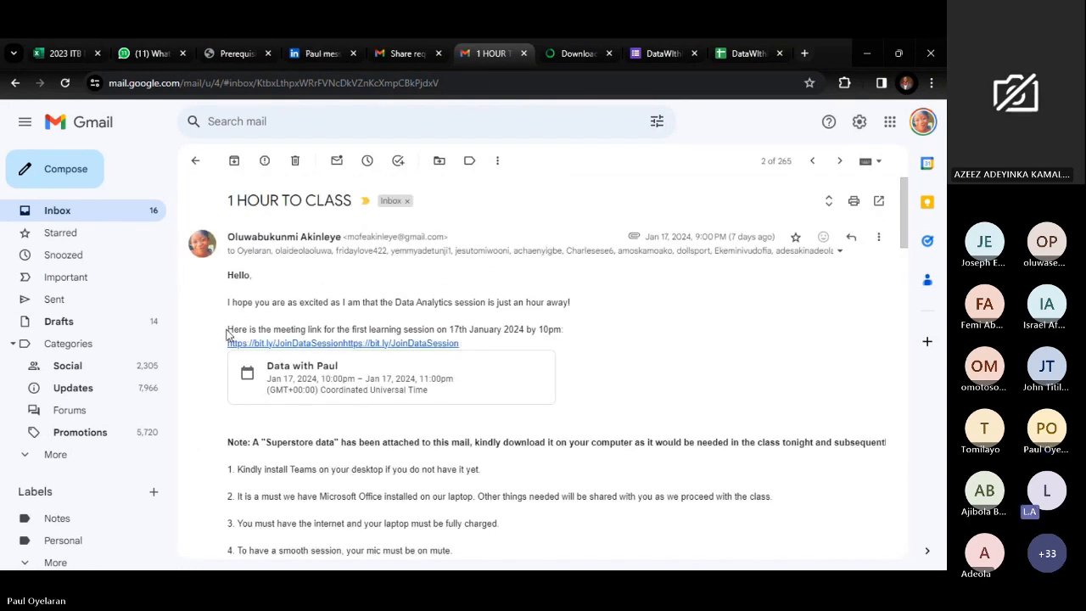
left_click_drag(228, 330, 504, 348)
key("ctrl+c")
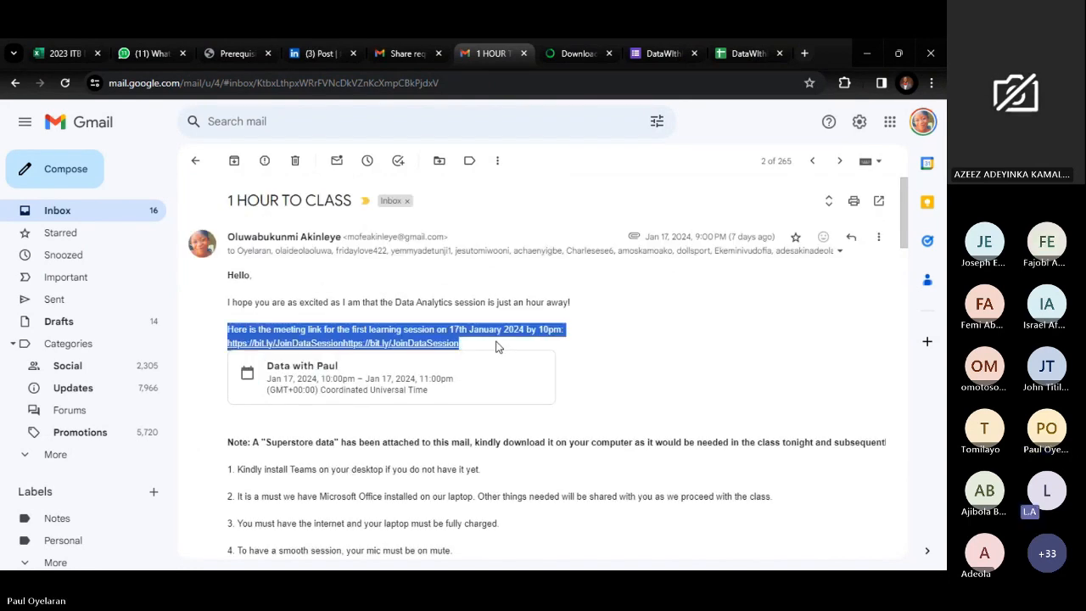
- Send the copied meeting link in WhatsApp Web to the contact still waiting to be admitted, followed by the message "join with that"
left_click(142, 52)
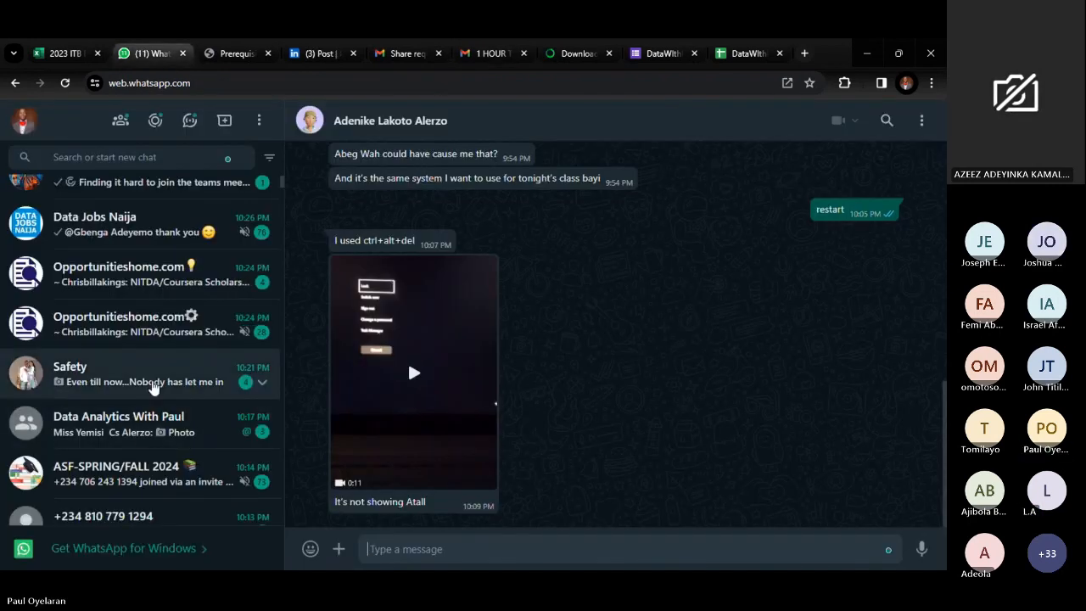
left_click(275, 382)
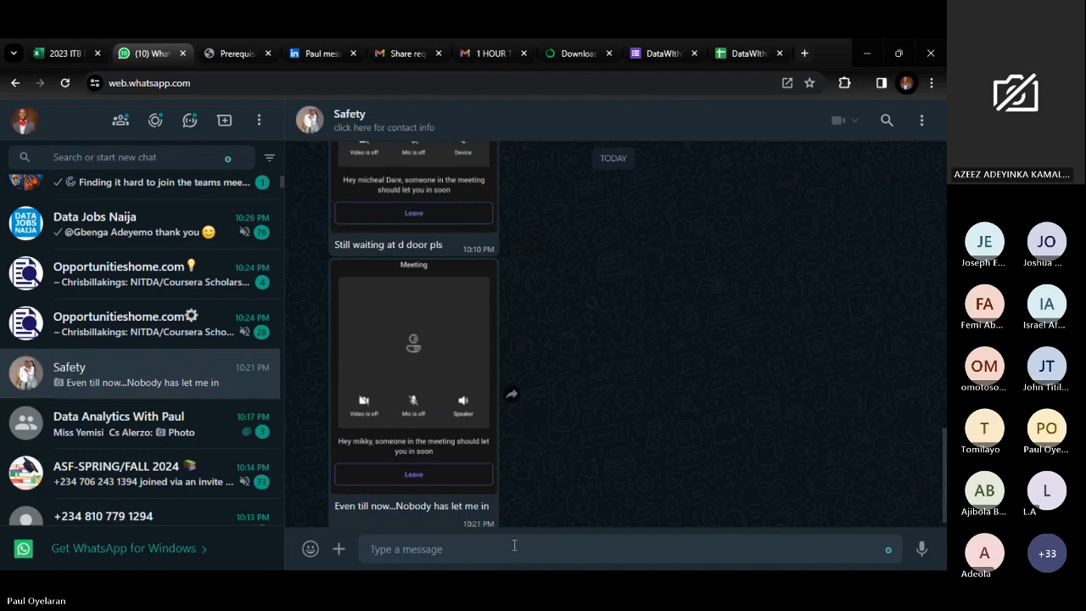
key("ctrl+v")
key("Return")
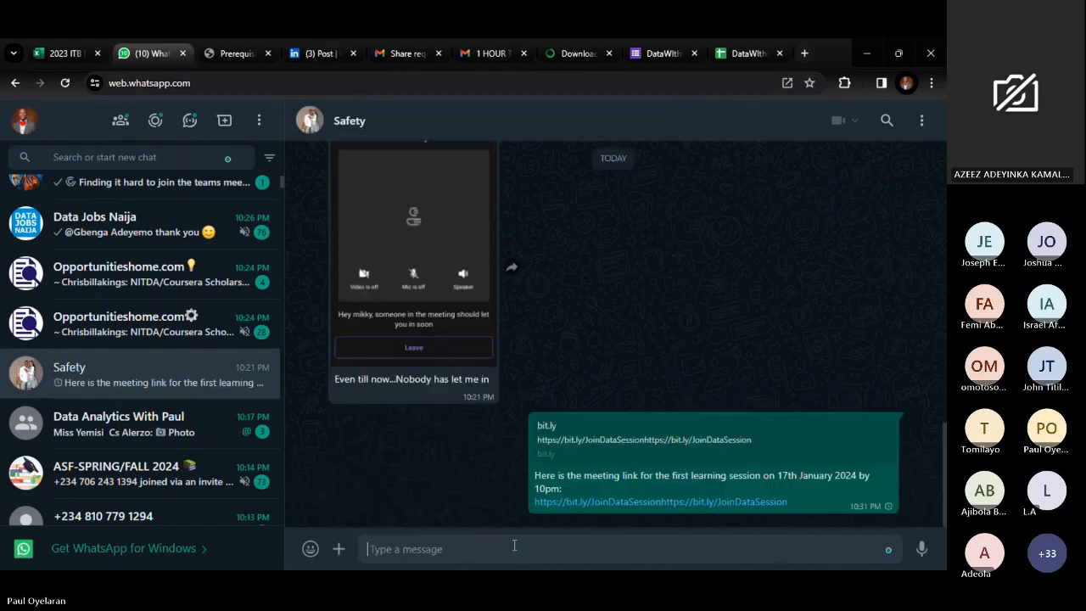
type("join with that")
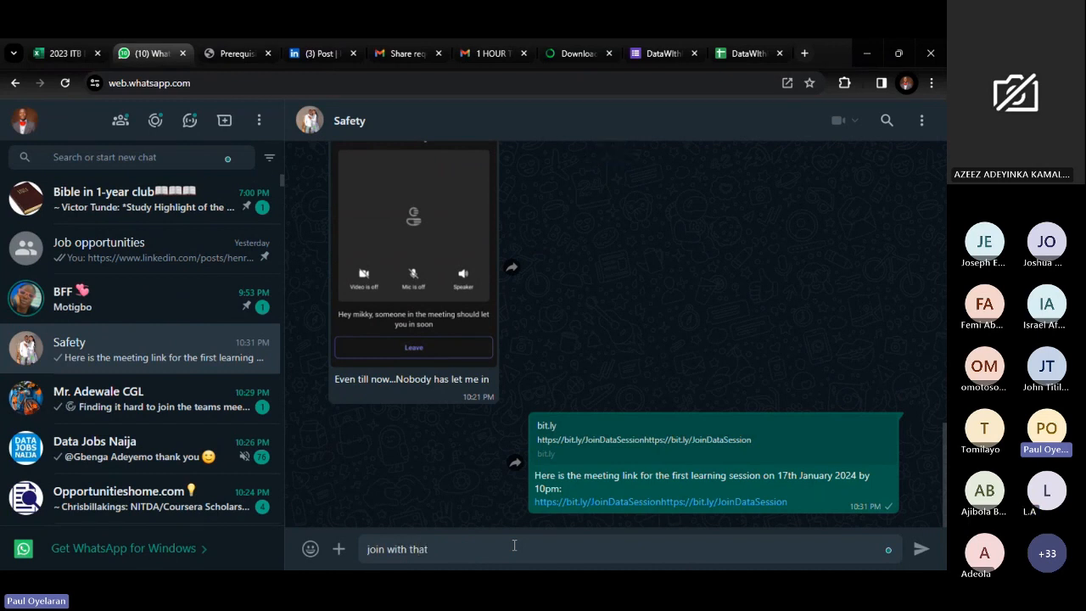
key("Return")
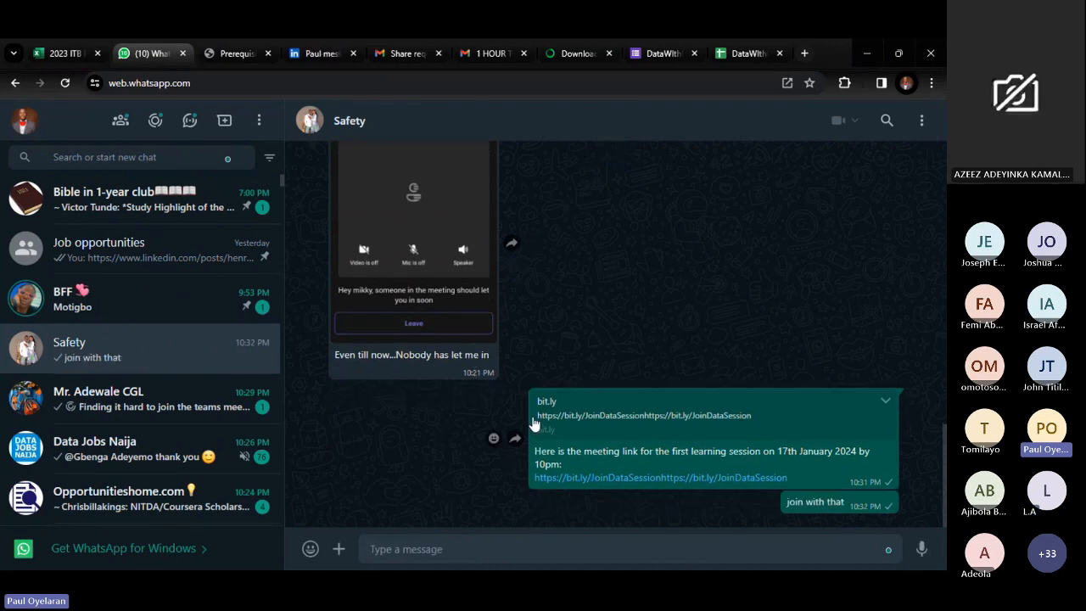
- Look through the recent WhatsApp chats and read the newest unread request to join the WhatsApp group
scroll(155, 502, "down", 1)
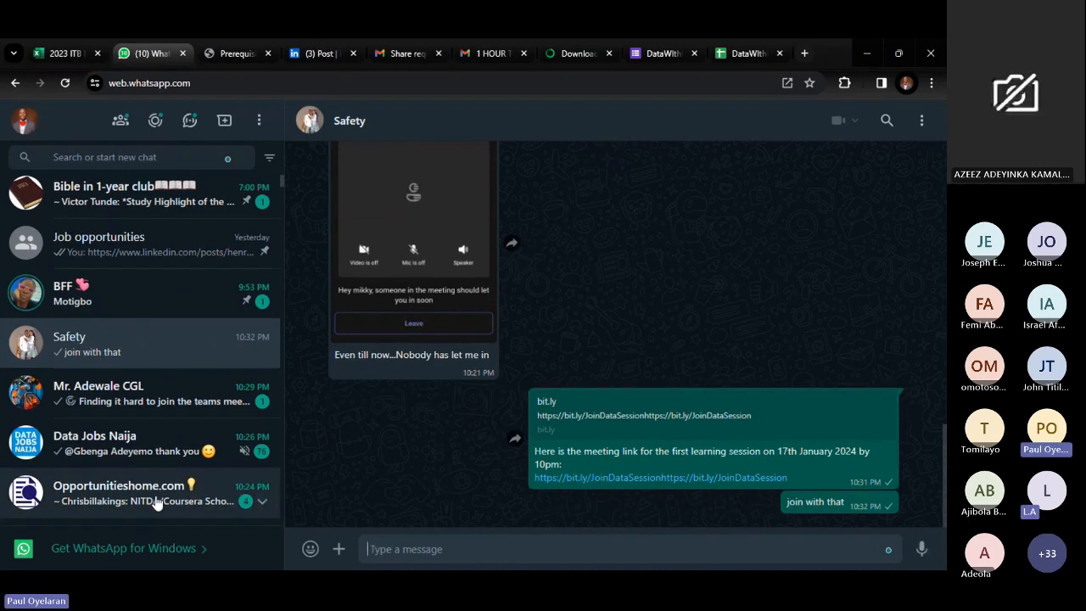
scroll(155, 502, "down", 1)
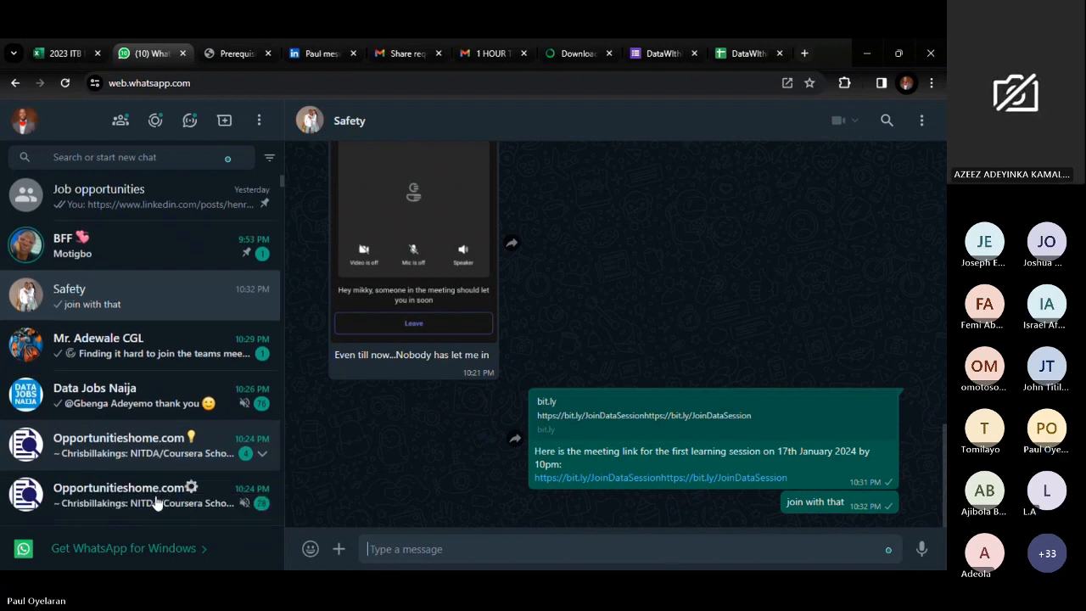
scroll(180, 400, "down", 1)
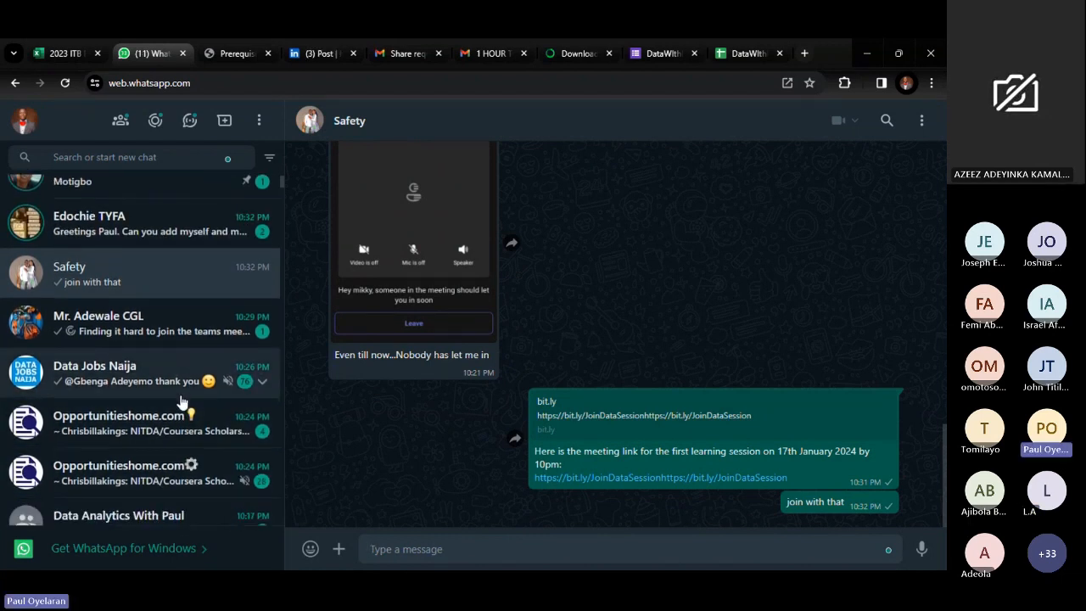
scroll(181, 400, "up", 1)
left_click(203, 294)
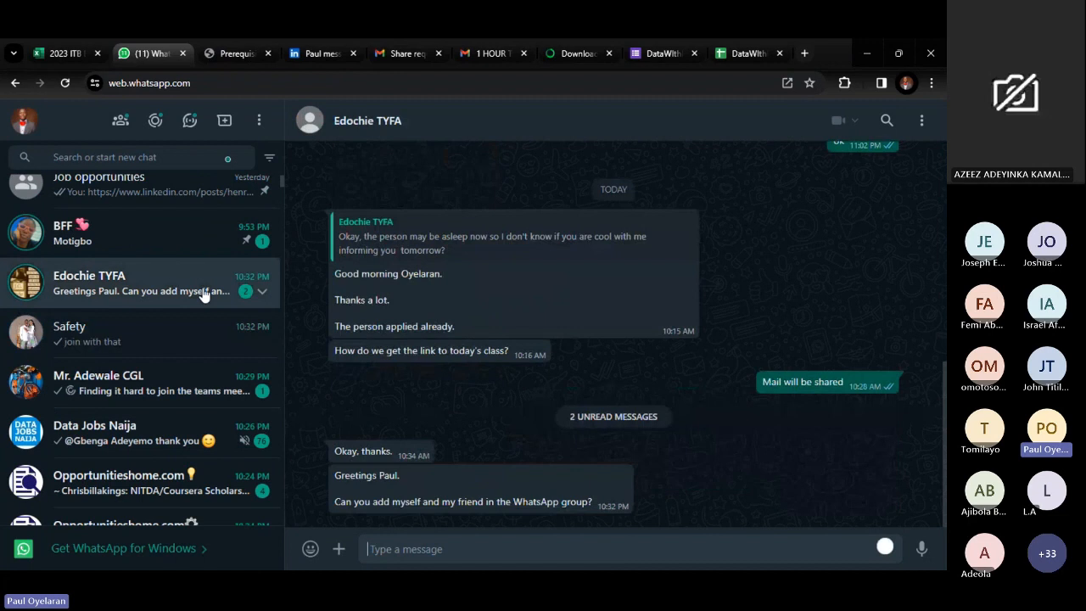
scroll(180, 456, "down", 2)
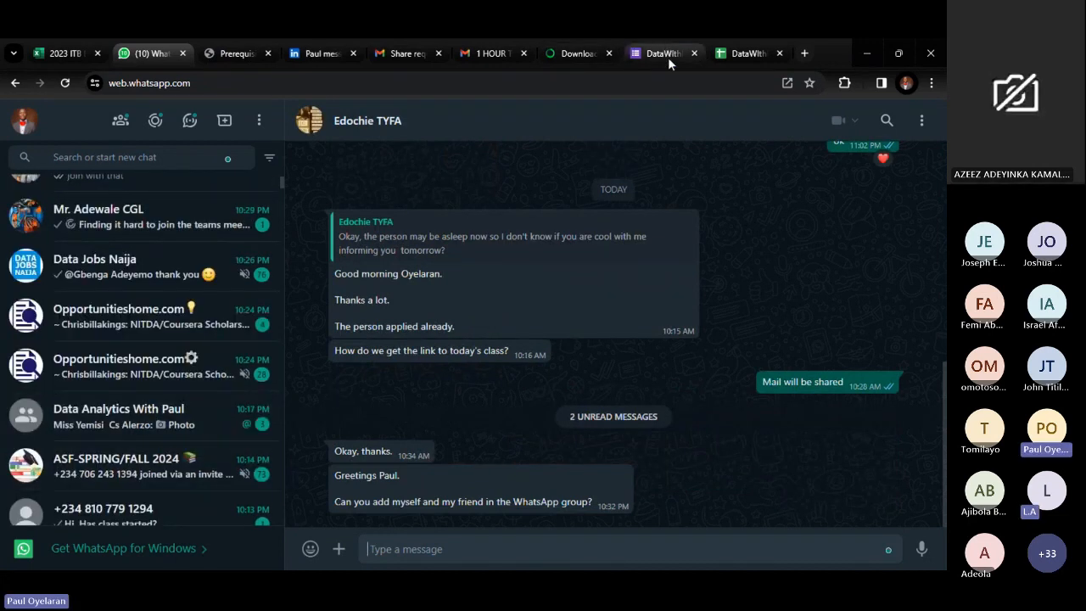
- Switch to the SuperStore Data workbook in Excel and go over the Order ID, Order Date and Ship Date headers of the Orders sheet
mouse_move(121, 556)
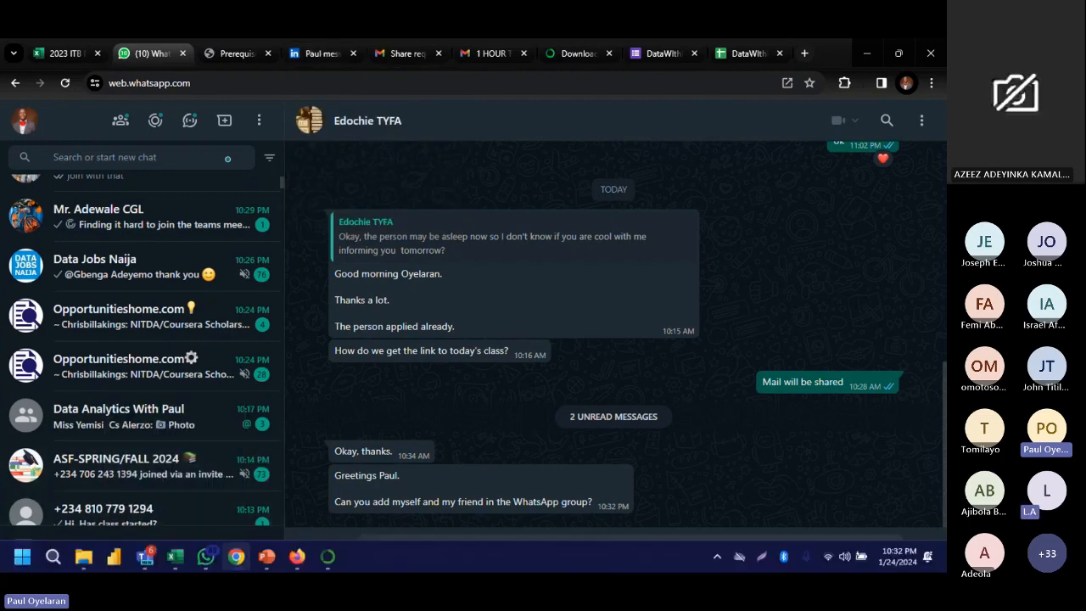
left_click(177, 556)
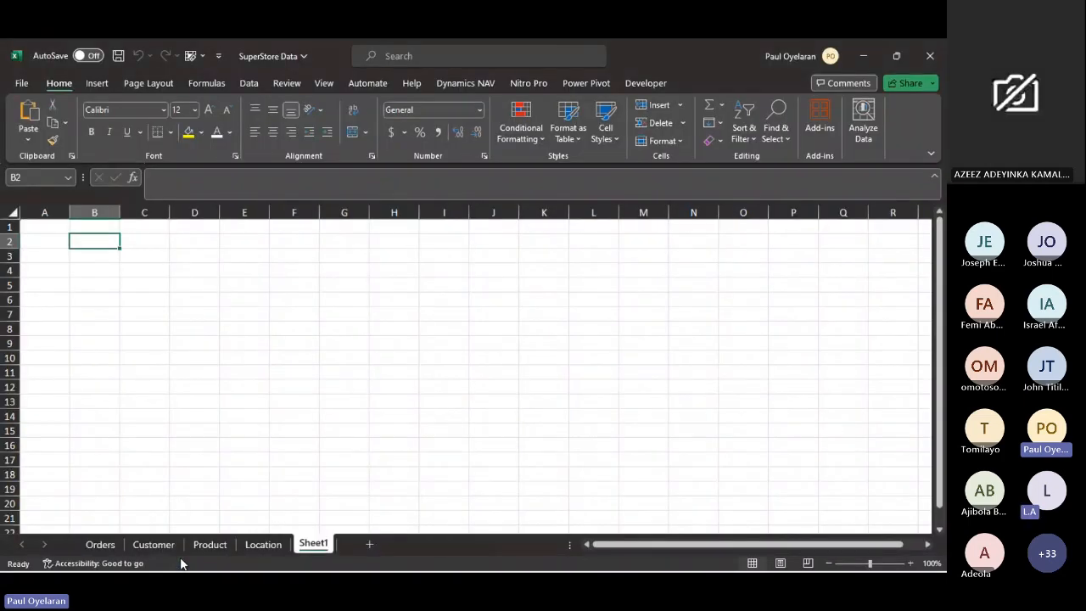
left_click(102, 543)
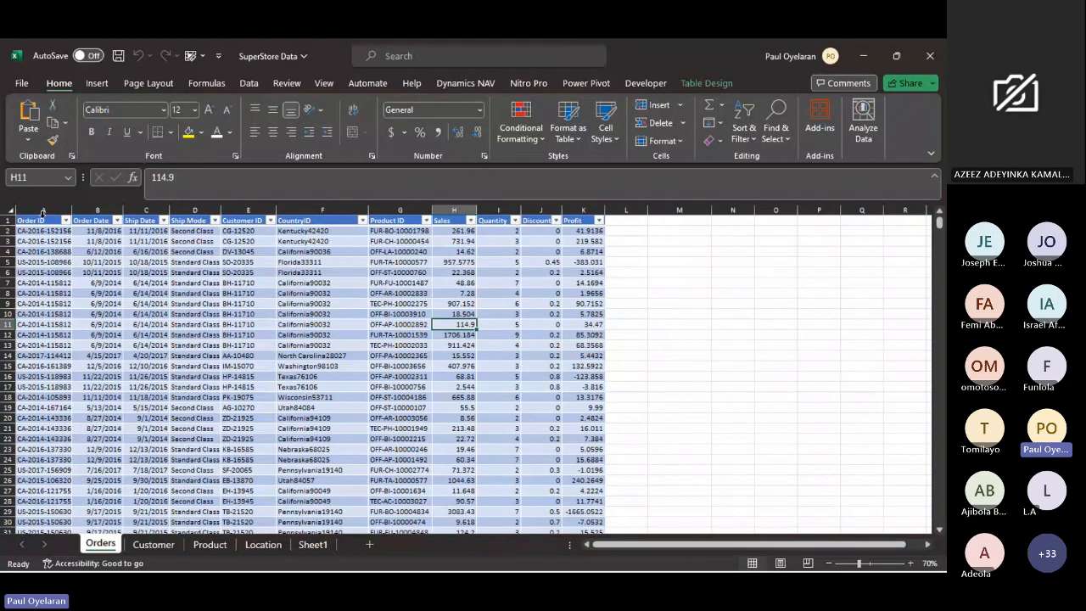
left_click(47, 222)
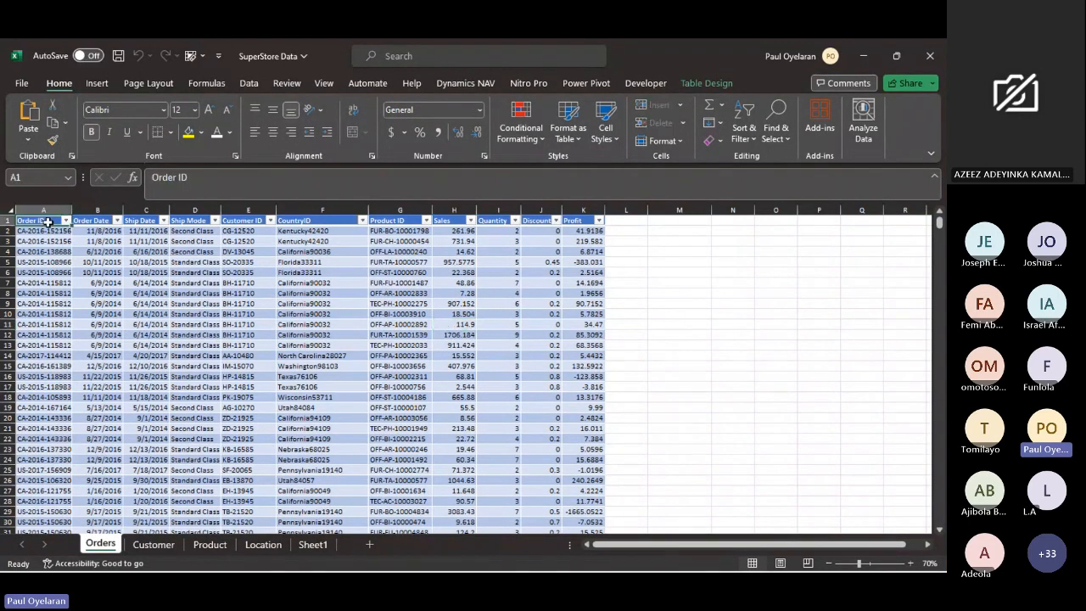
left_click(101, 222)
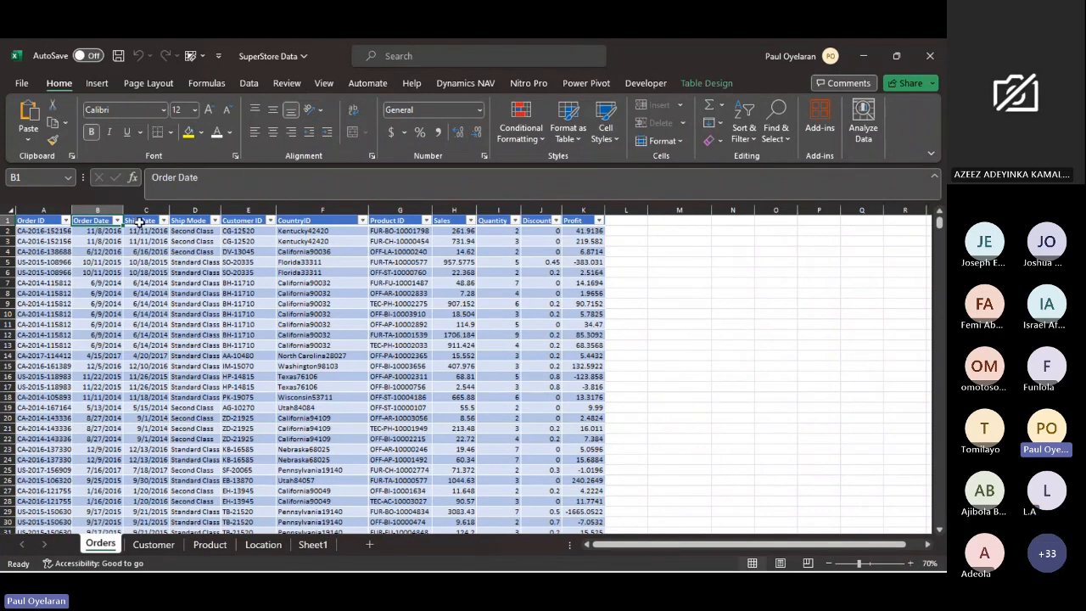
left_click(140, 222)
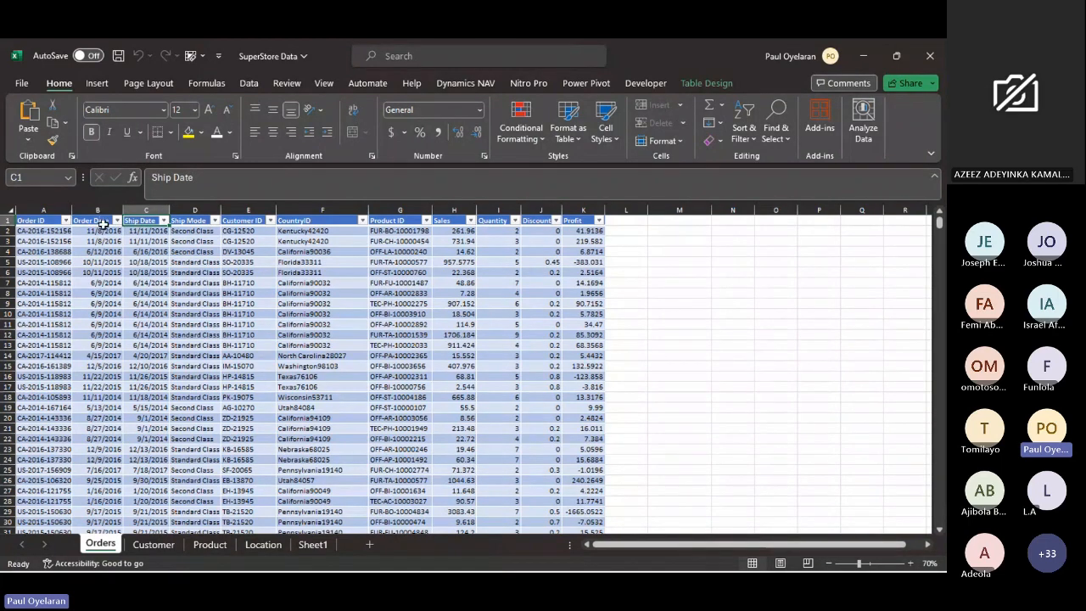
- Inspect the last records of the Order Date column in the Orders table, and select all the column's dates
left_click(100, 221)
key("ctrl+Down")
scroll(105, 230, "up", 5)
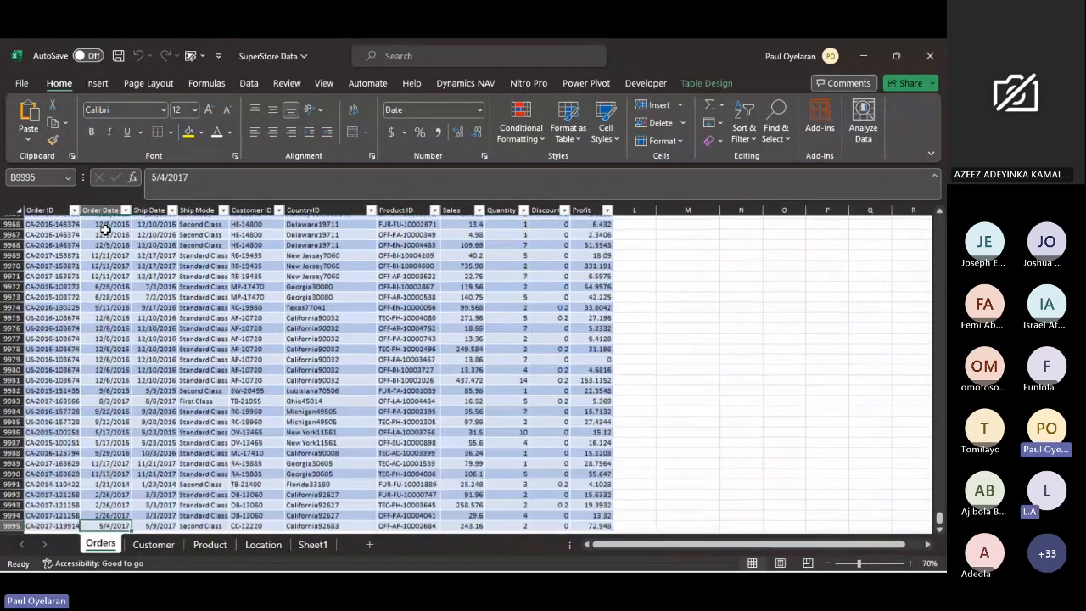
scroll(105, 229, "up", 20)
left_click(107, 211)
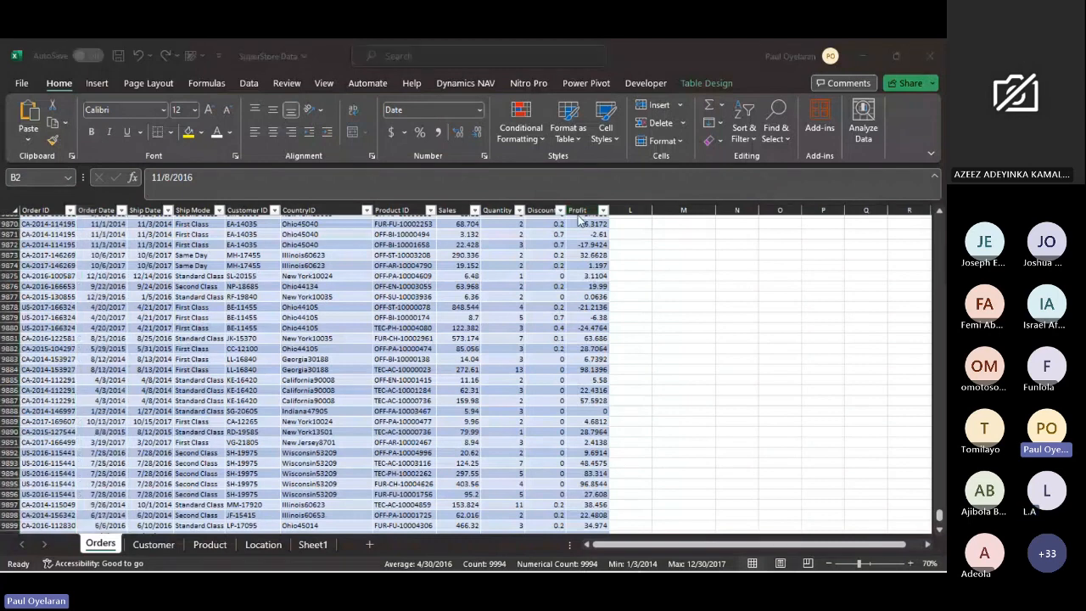
- Return to the first rows of the Orders table and deselect the Order Date column by selecting empty cell M6
key("super")
key("Escape")
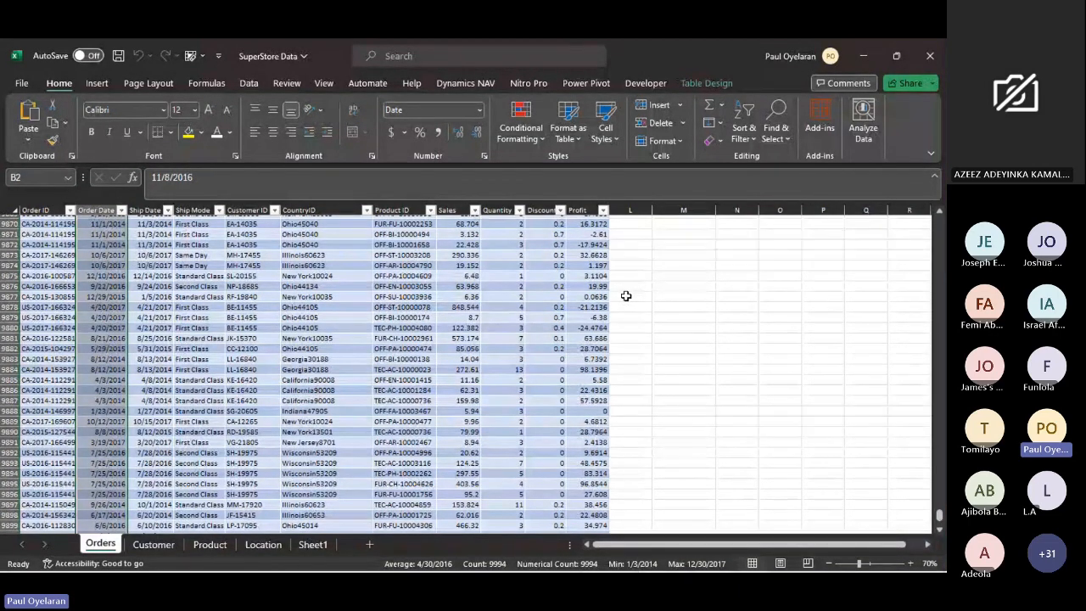
scroll(263, 368, "up", 20)
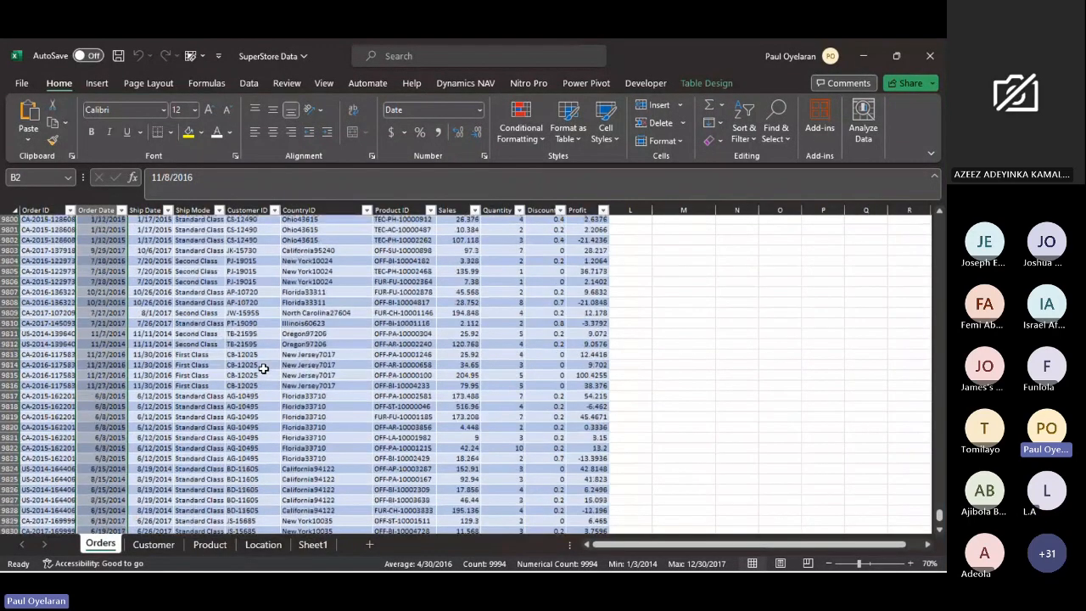
scroll(263, 368, "up", 16)
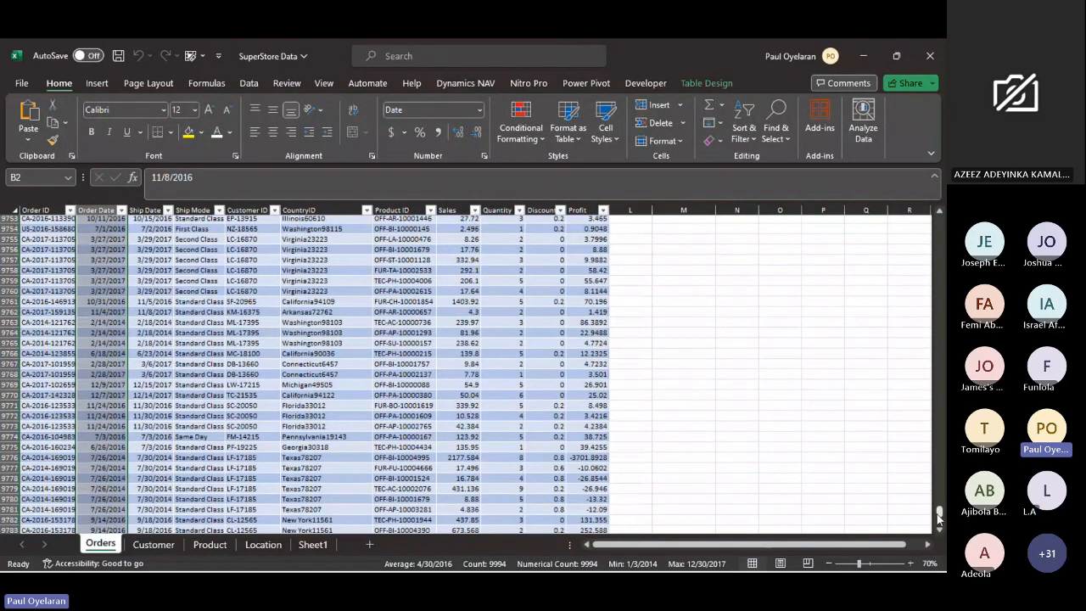
left_click_drag(938, 514, 903, 168)
left_click(679, 272)
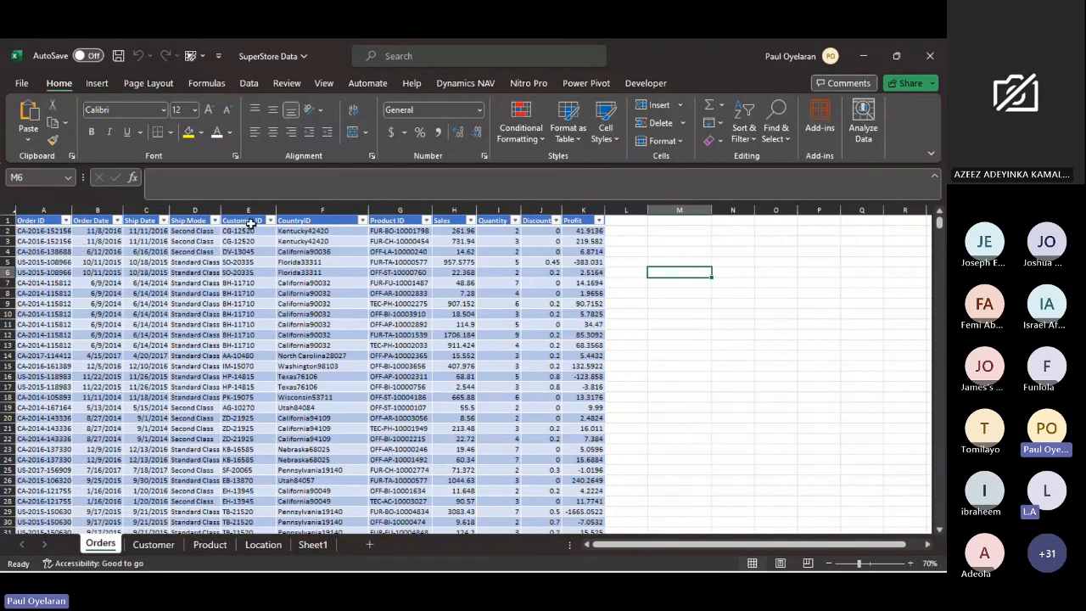
- Highlight the Ship Mode, Sales and Product ID columns in turn, and finish with Order Date and Sales selected together
left_click(194, 209)
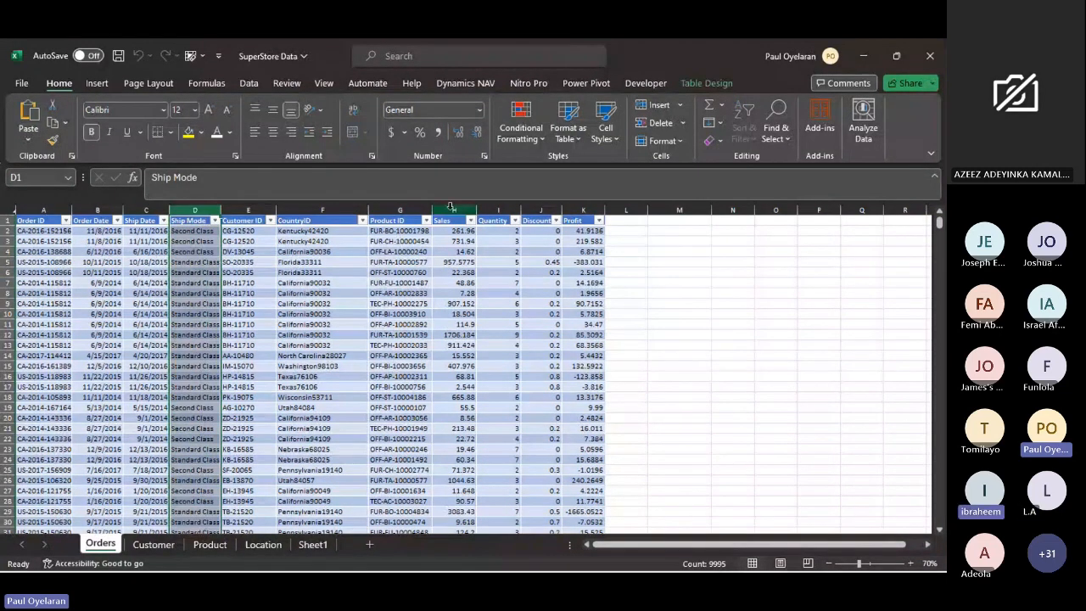
left_click(453, 210)
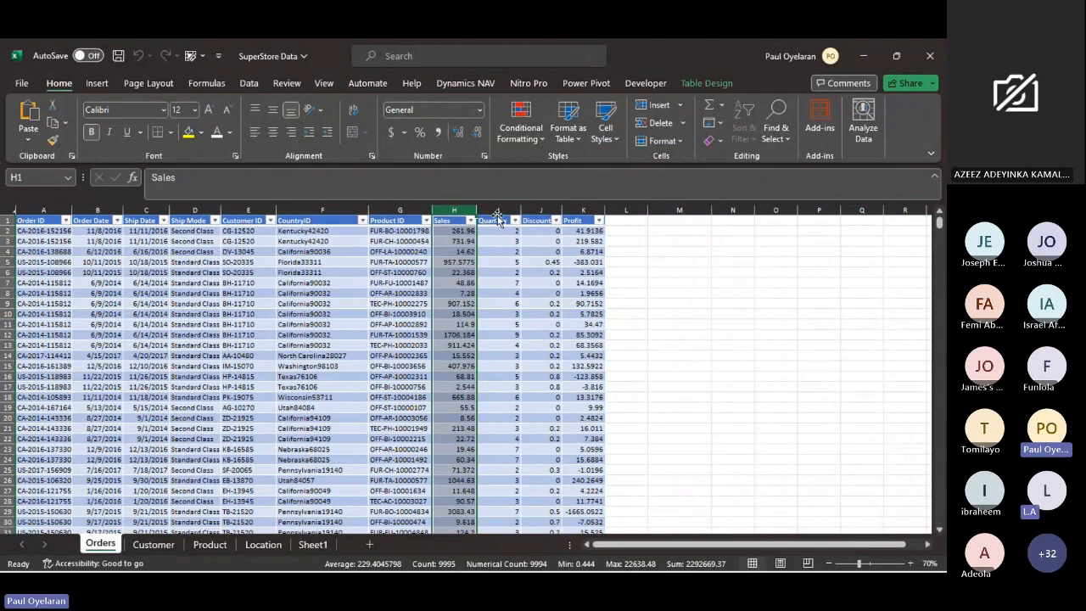
left_click(400, 211)
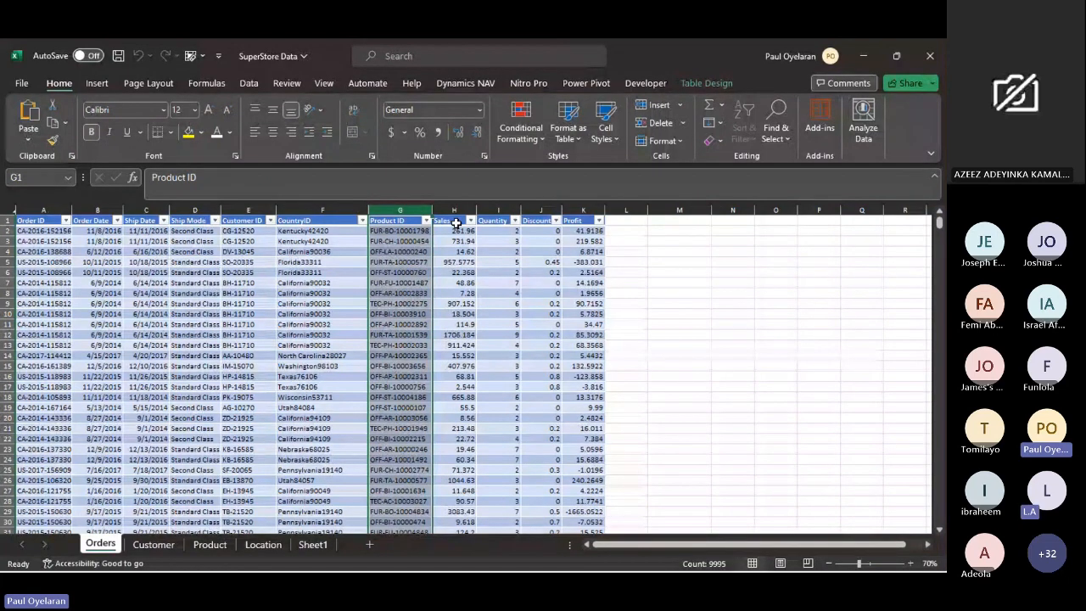
left_click(99, 210)
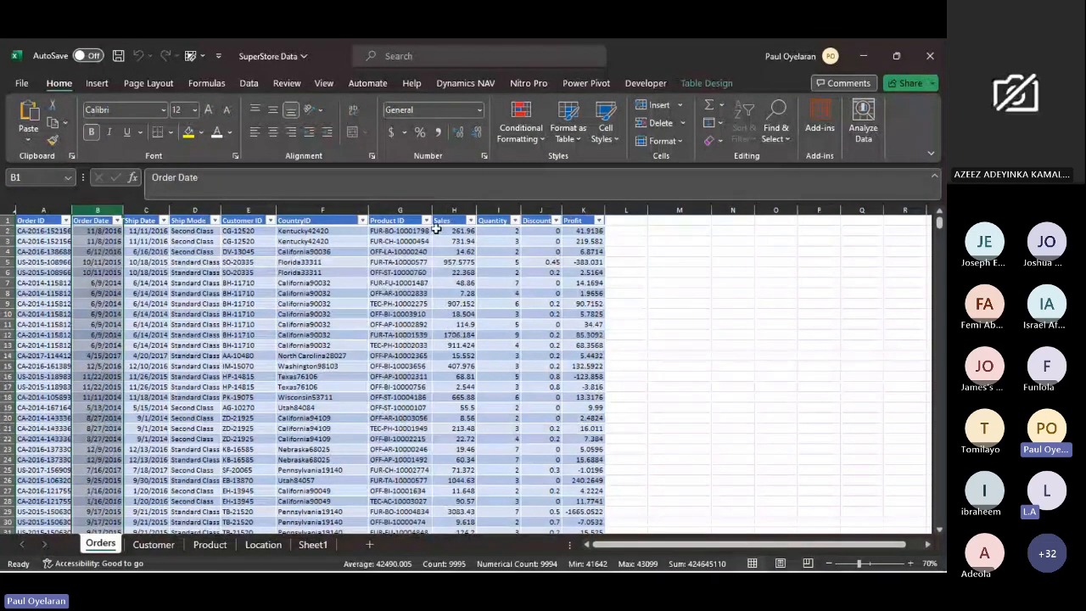
left_click(466, 210, "ctrl")
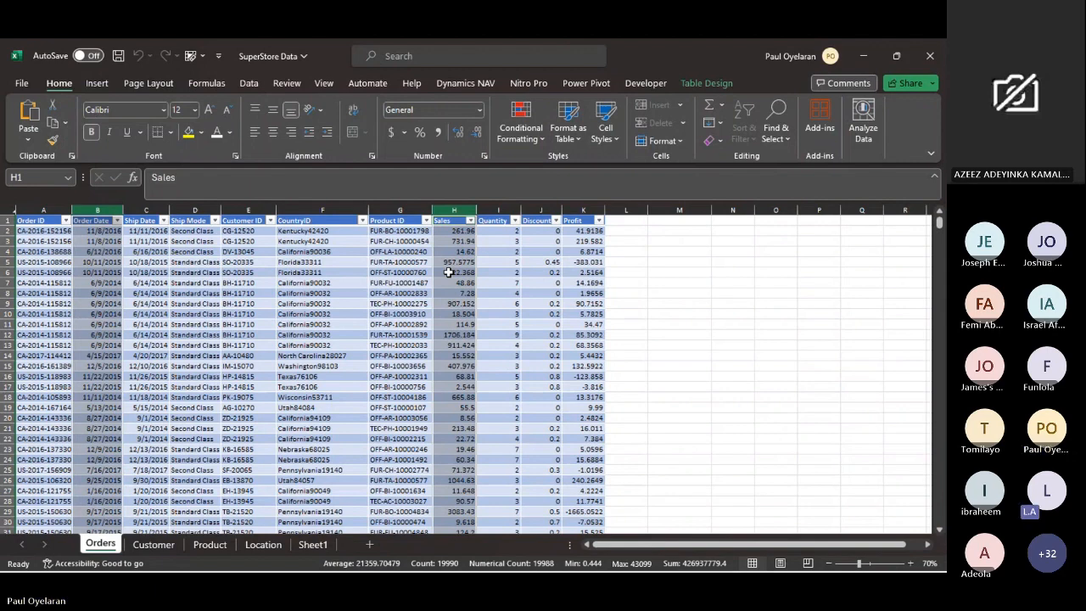
- Highlight the Order Date and Sales columns together and the Order ID column, and go over the Order Date and Ship Date headers
left_click(98, 209)
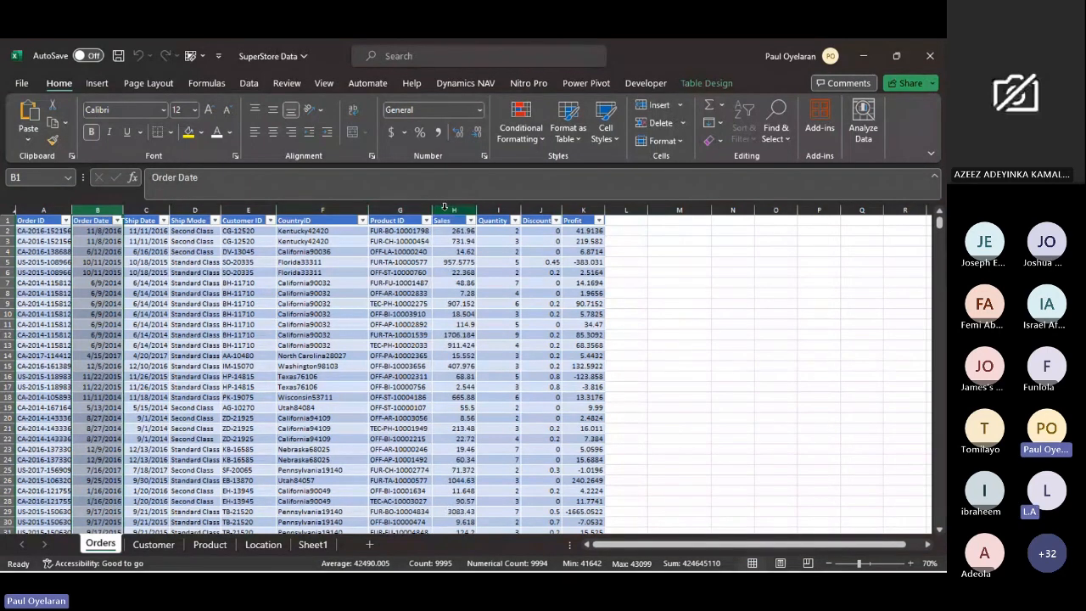
left_click(448, 209, "ctrl")
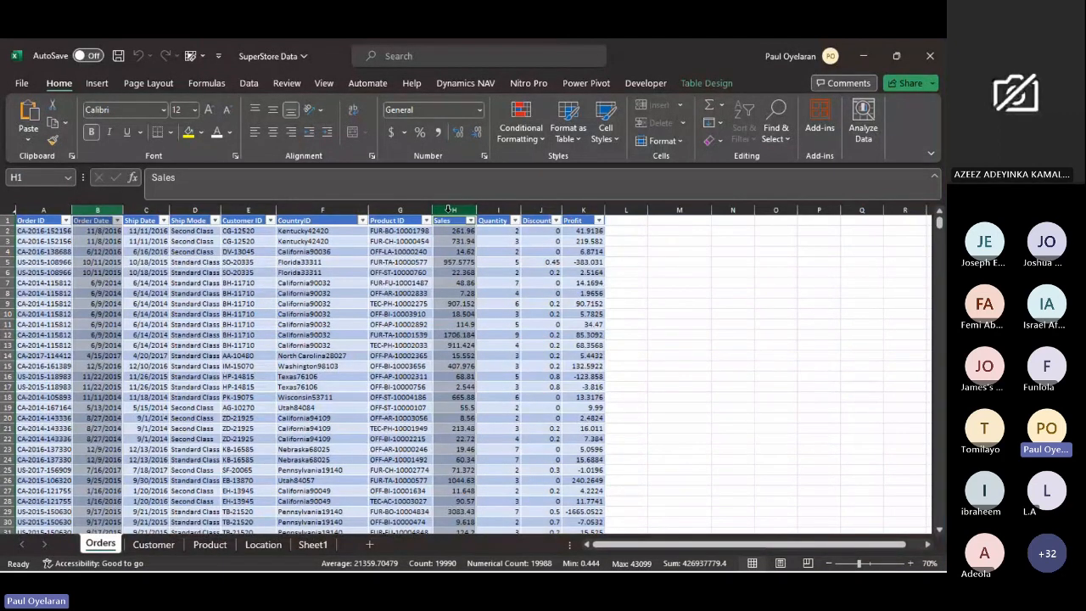
left_click(39, 209)
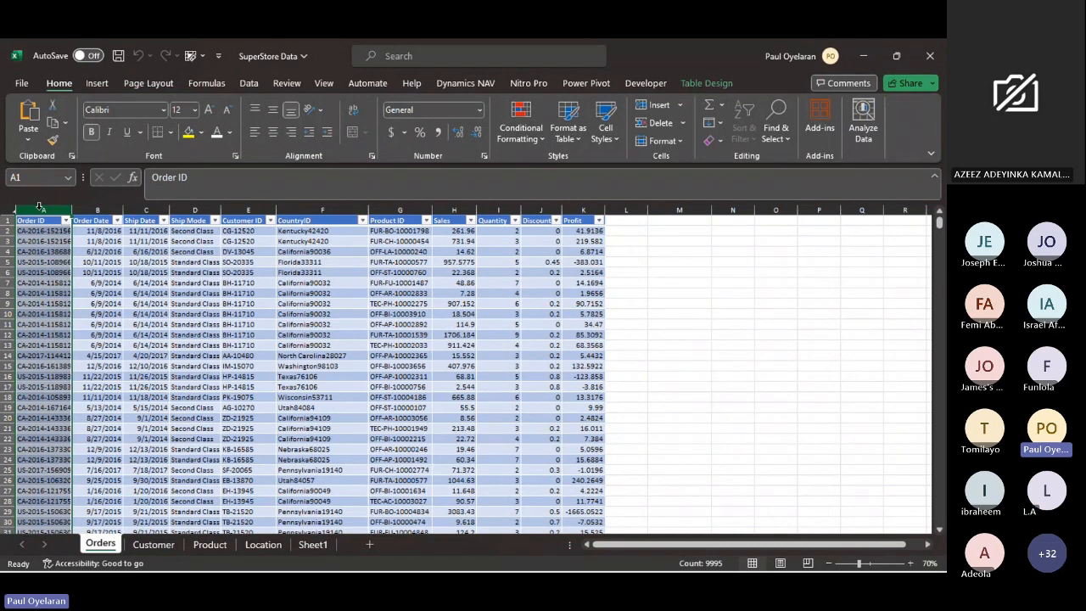
left_click(98, 223)
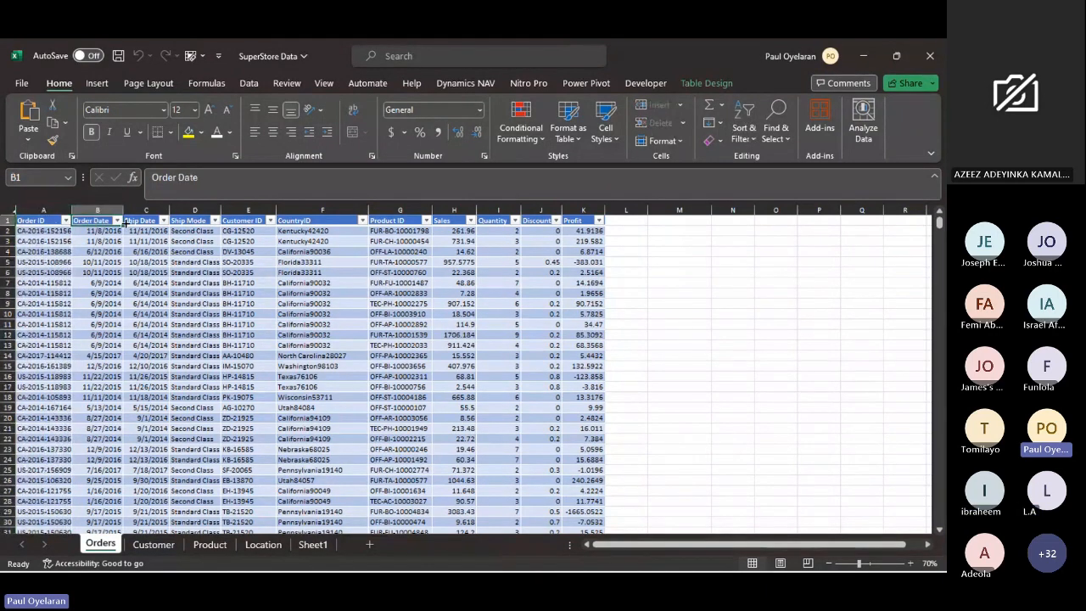
left_click(134, 221)
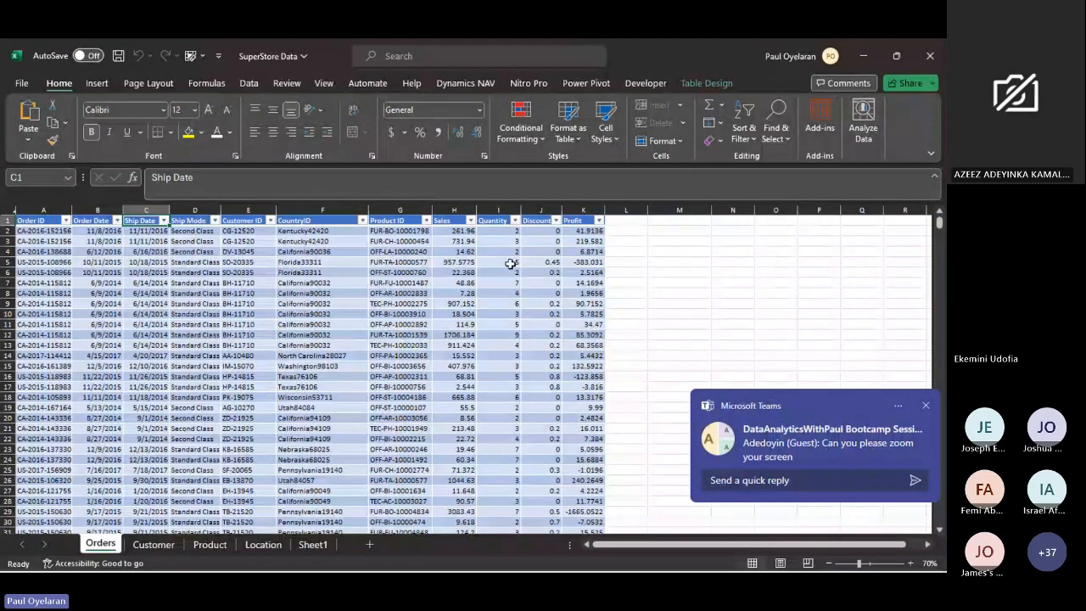
- Enlarge the Orders sheet's view to 100% and select the first Discount value in J2
left_click(911, 563)
left_click(910, 563)
left_click(910, 563)
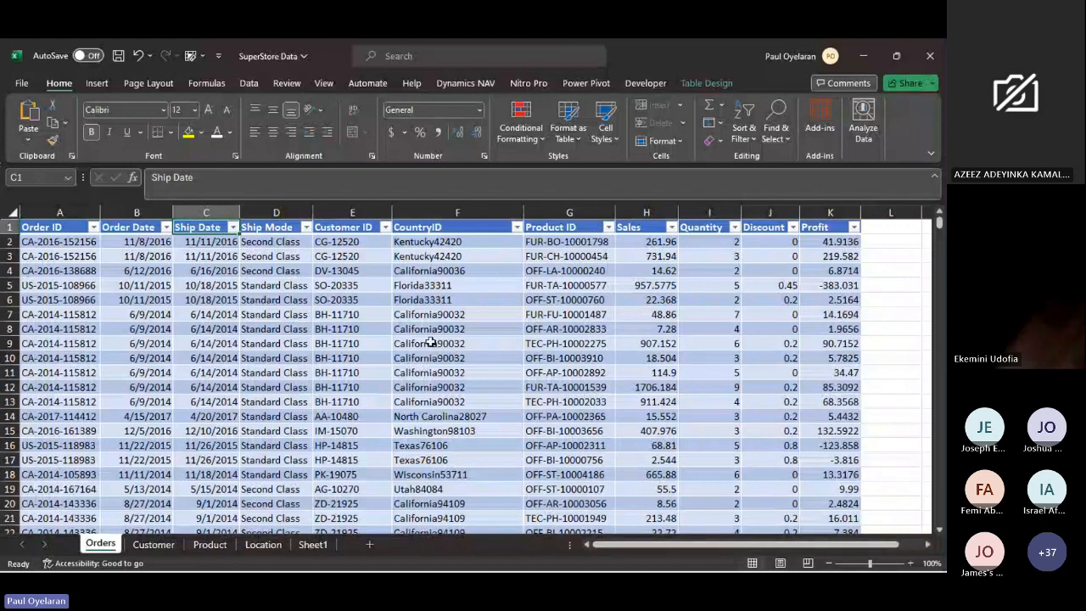
left_click(762, 240)
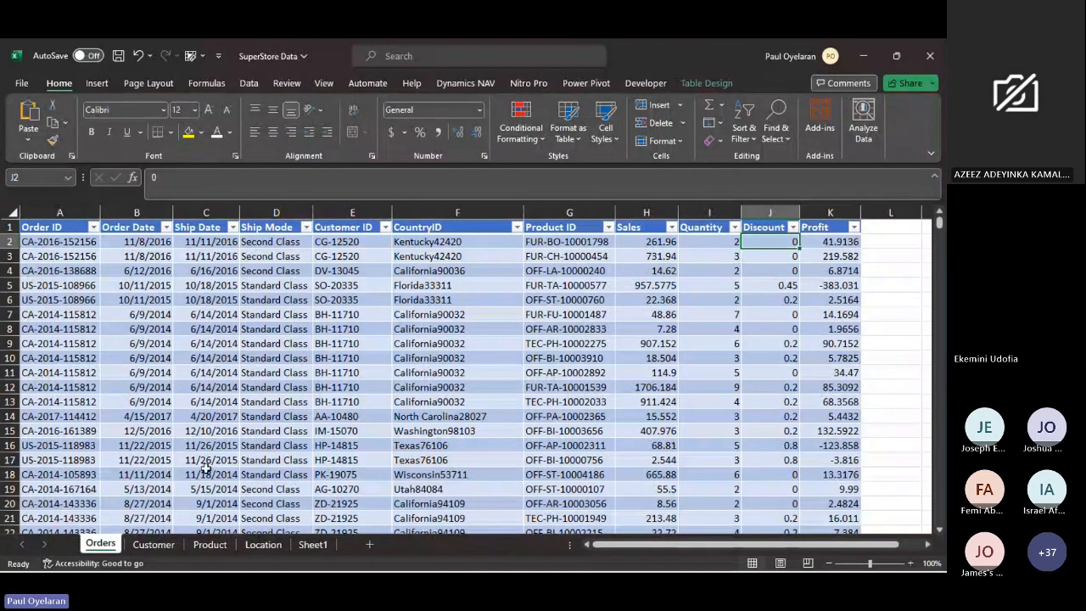
- Open the blank Sheet1 and enter the formula =2+3 in cell A2
left_click(313, 544)
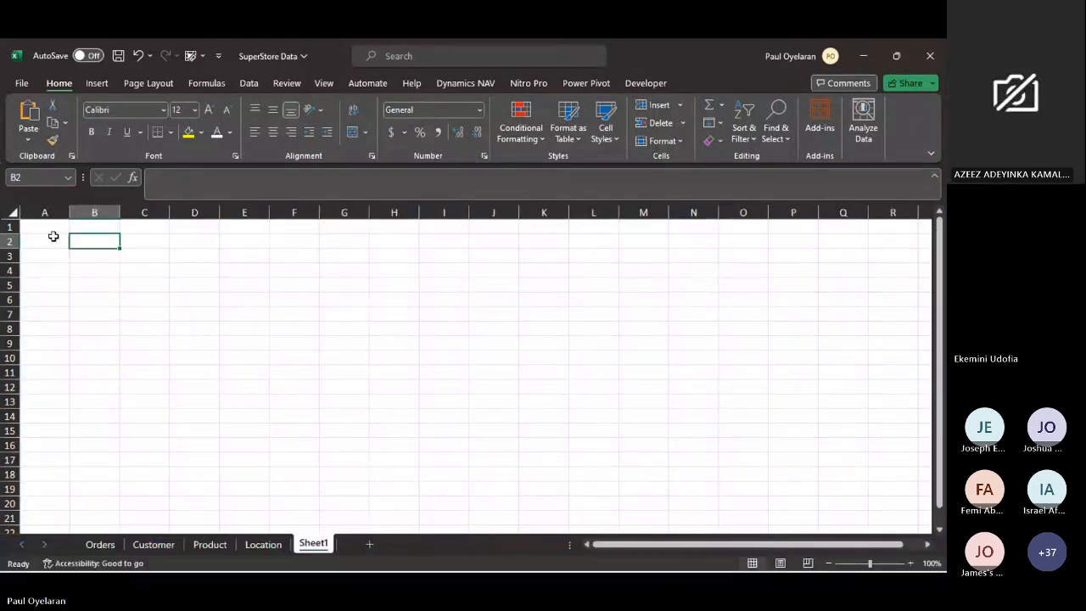
mouse_move(147, 556)
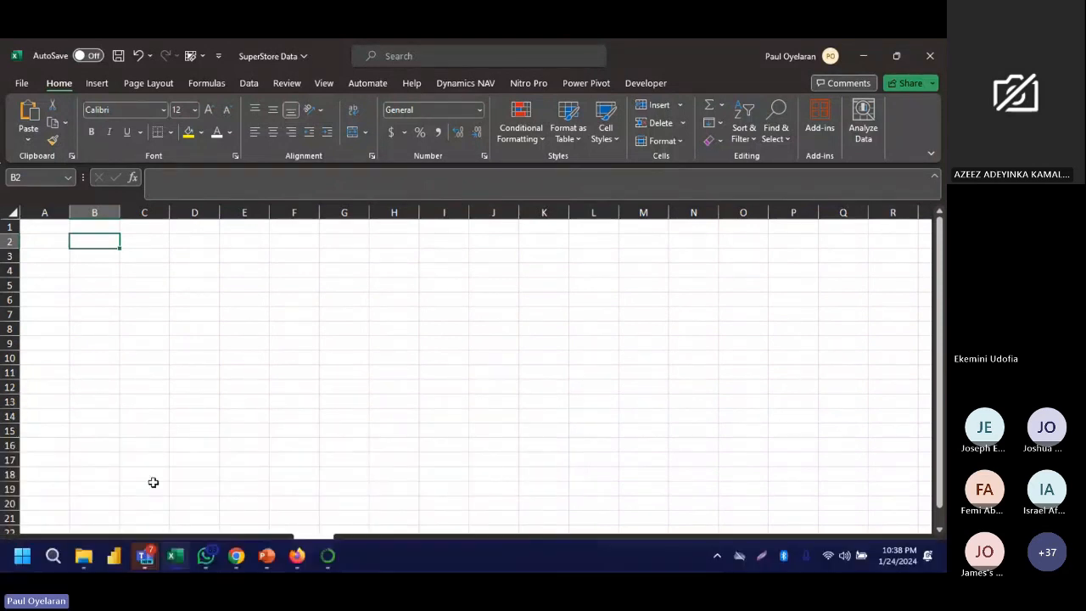
left_click(57, 242)
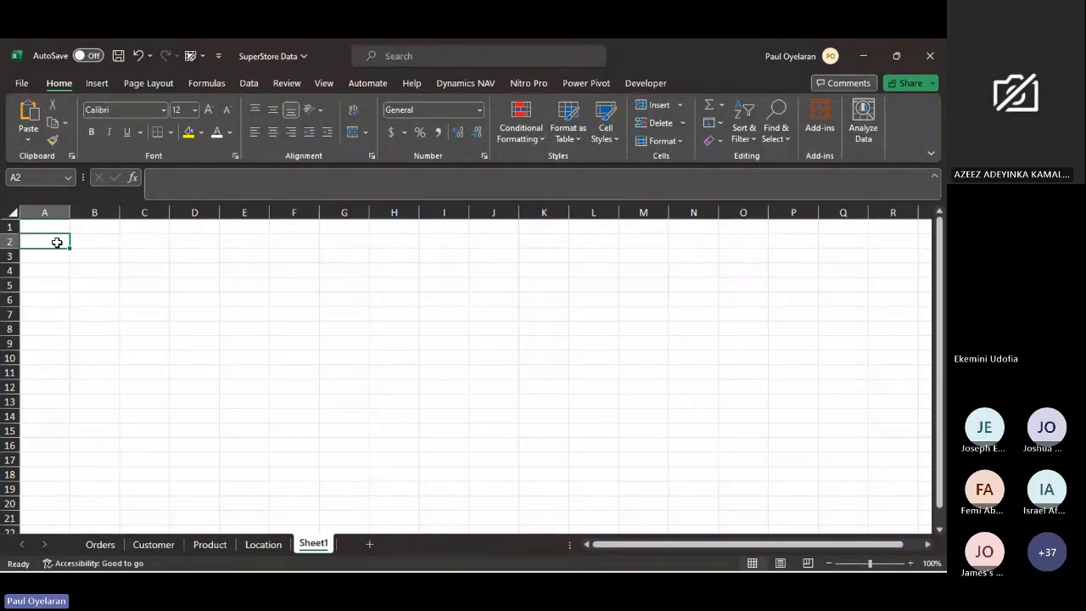
type("=")
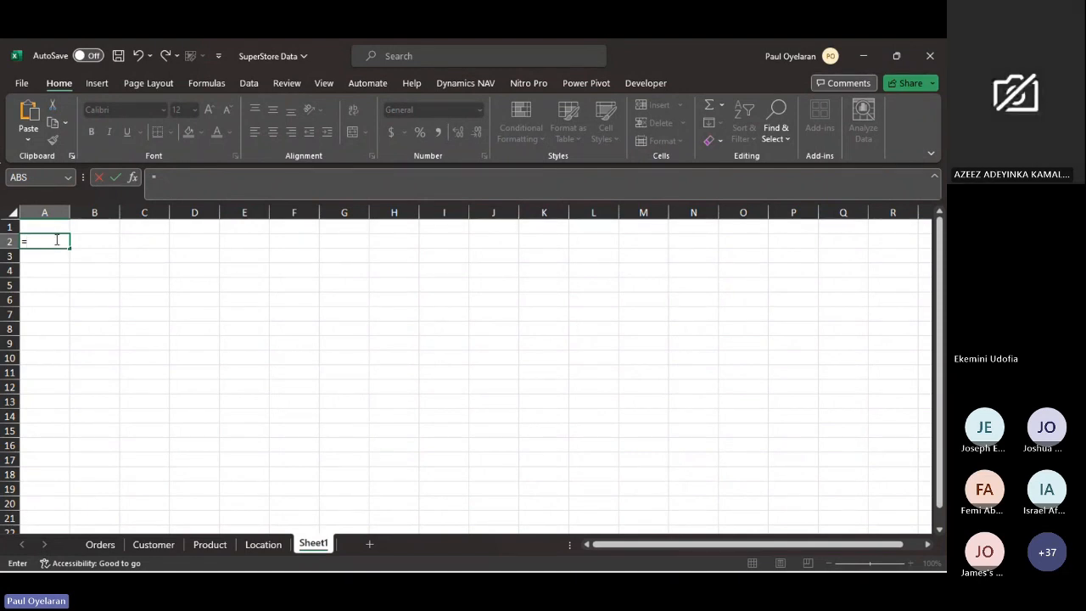
type("2+3")
key("Return")
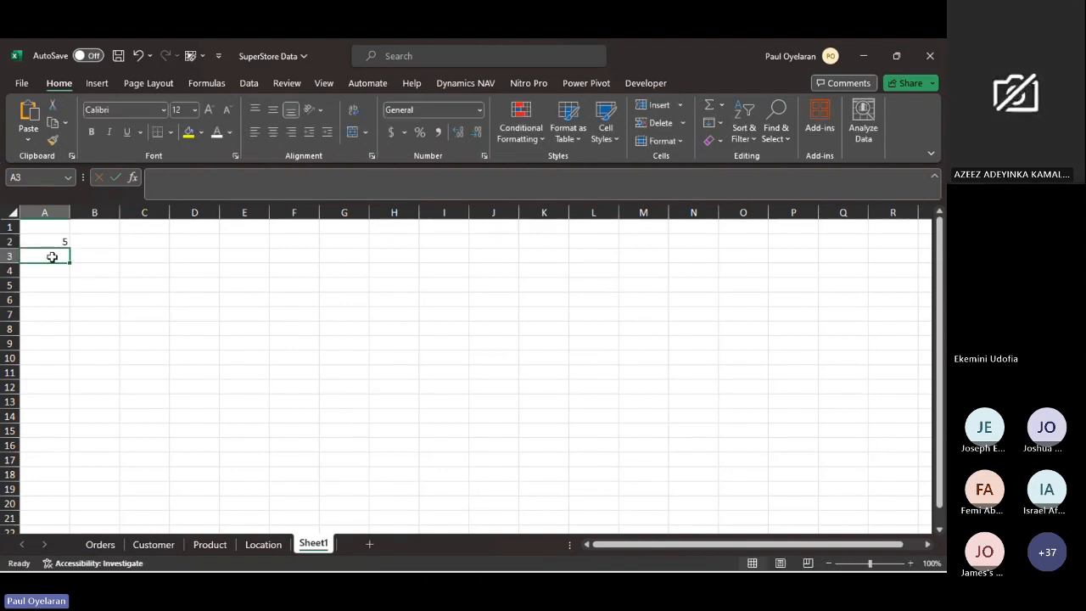
type("2+3")
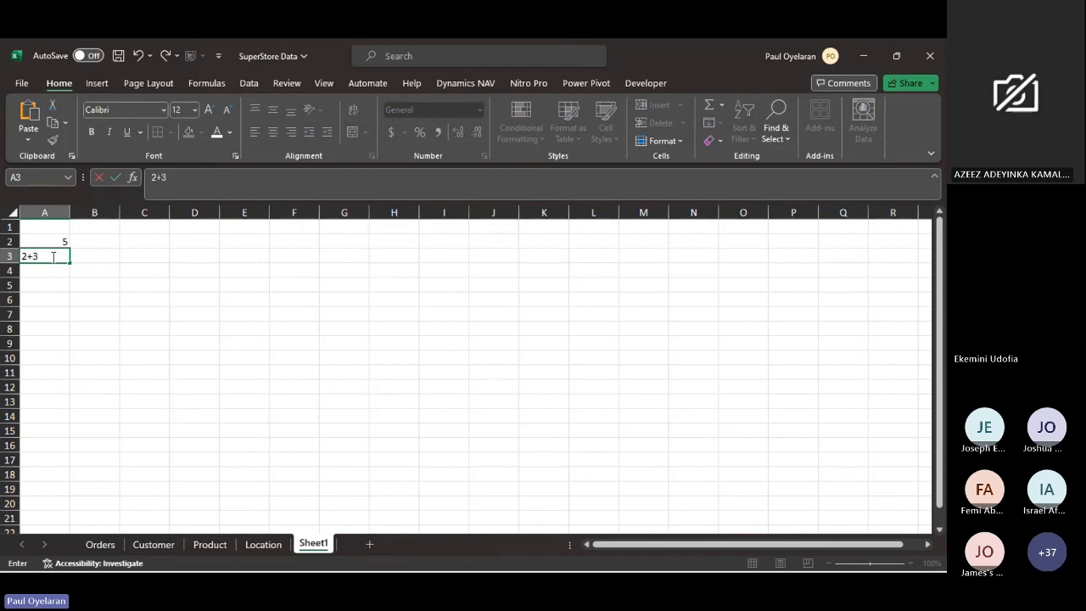
- Enter 2+3 without an equals sign in cell A3 and reselect that cell to review its content
key("Return")
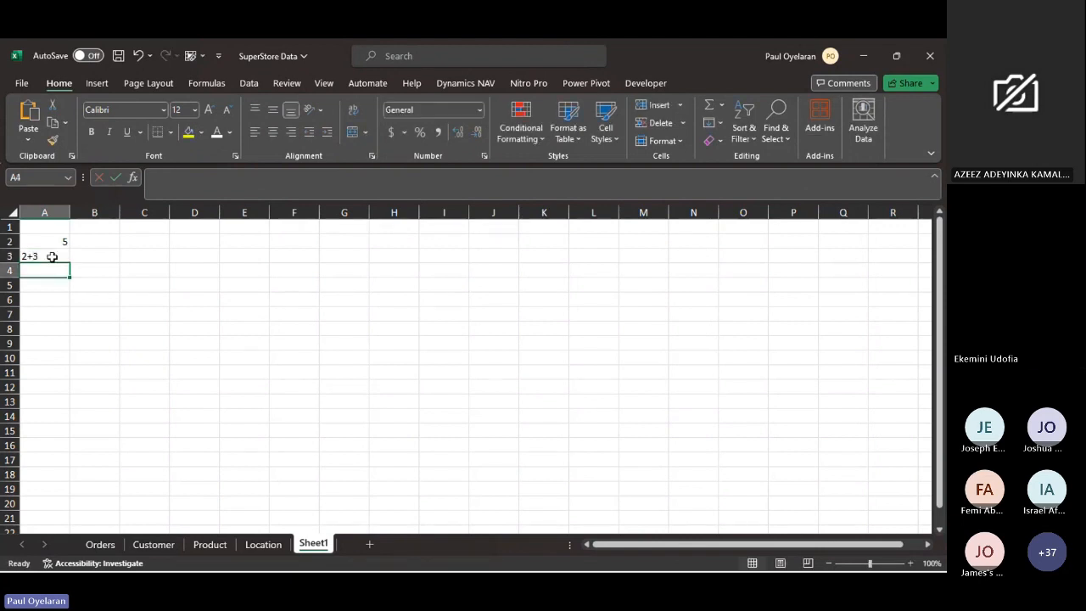
left_click(52, 256)
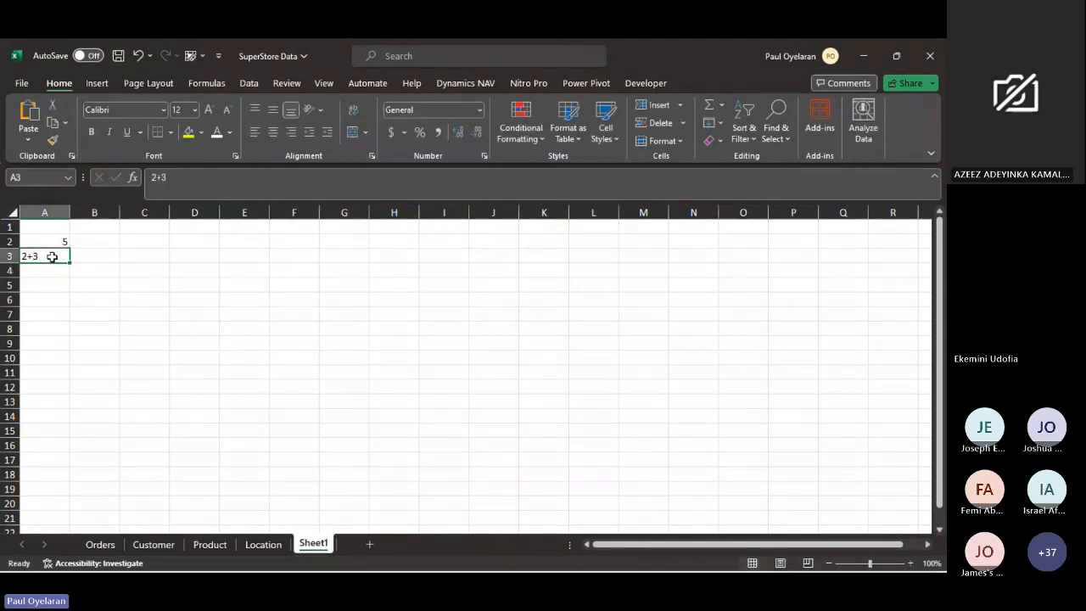
- Enter the labels absolute, Relative and Refencing in cells C3, D3 and E3
left_click(153, 257)
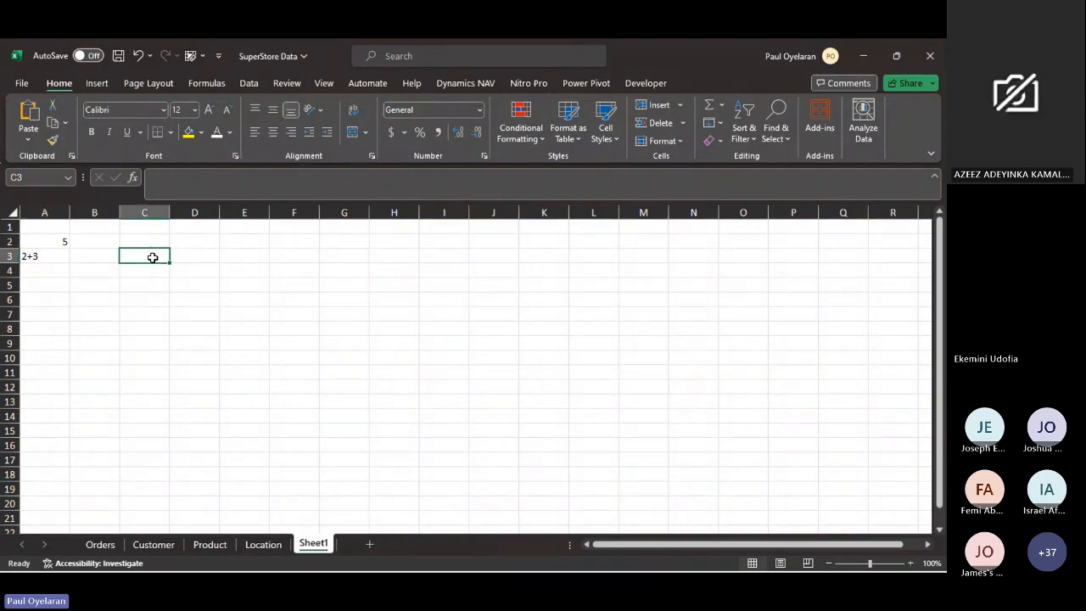
type("absolut")
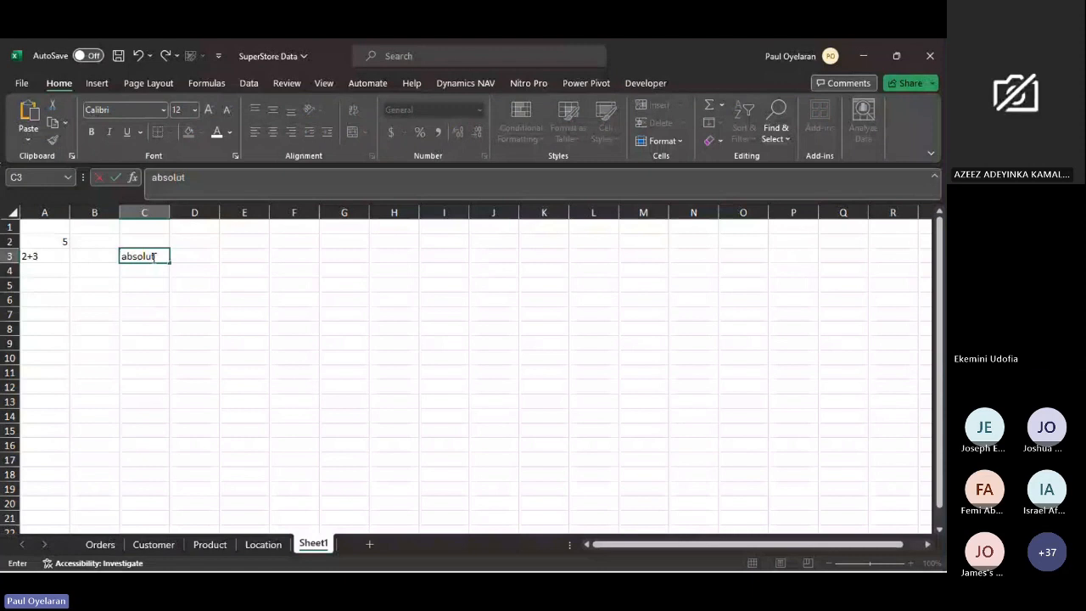
key("Tab")
type("R")
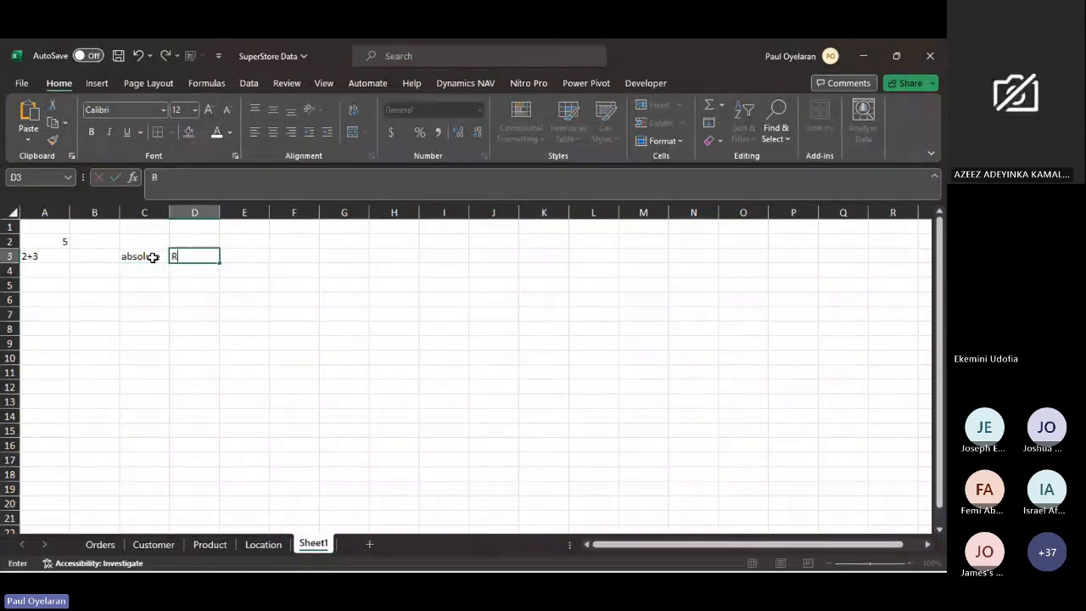
type("elative")
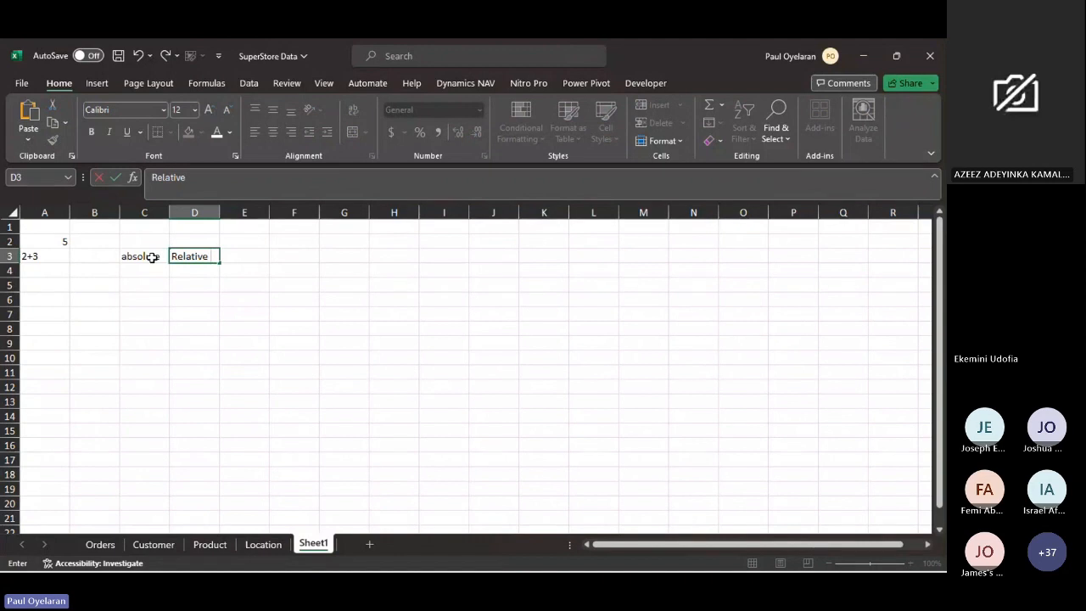
left_click(231, 257)
type("Referencing")
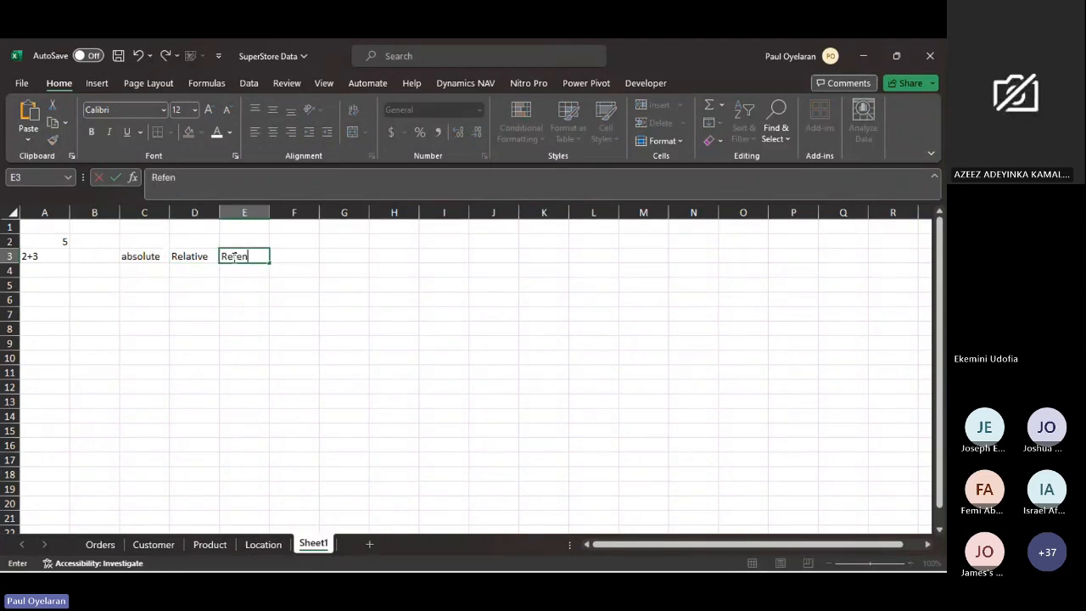
key("Return")
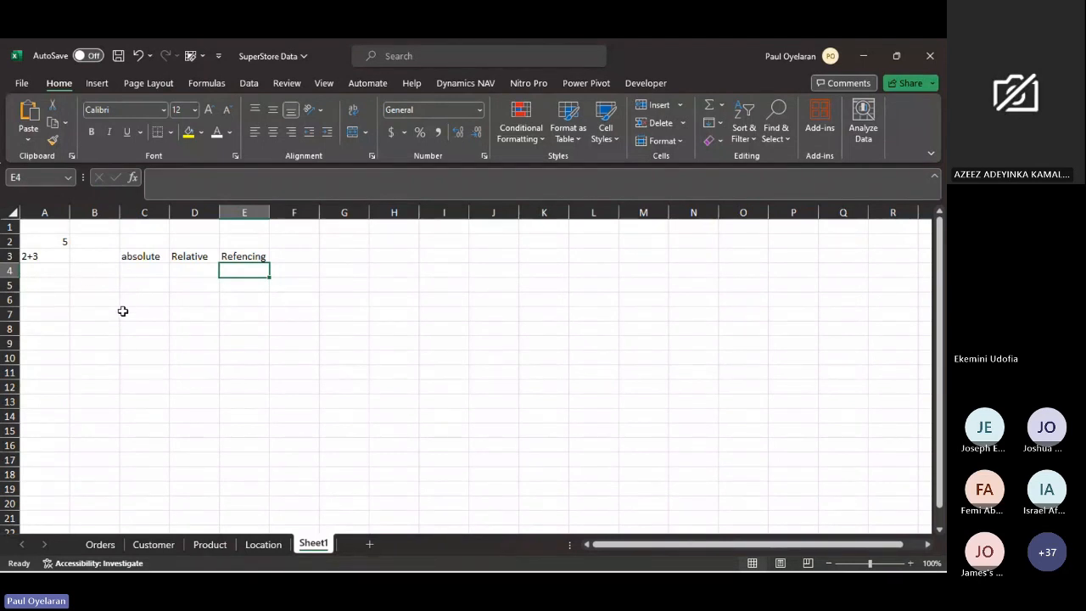
- Enter the headers name, amountowing and par in cells G4, H4 and I4
left_click(355, 270)
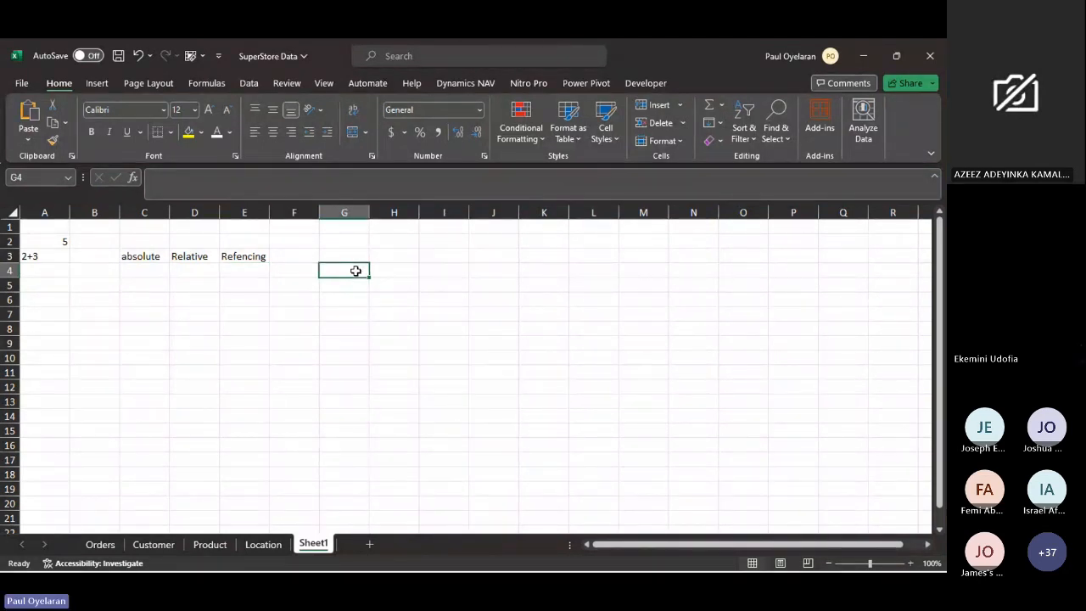
type("name")
left_click(382, 270)
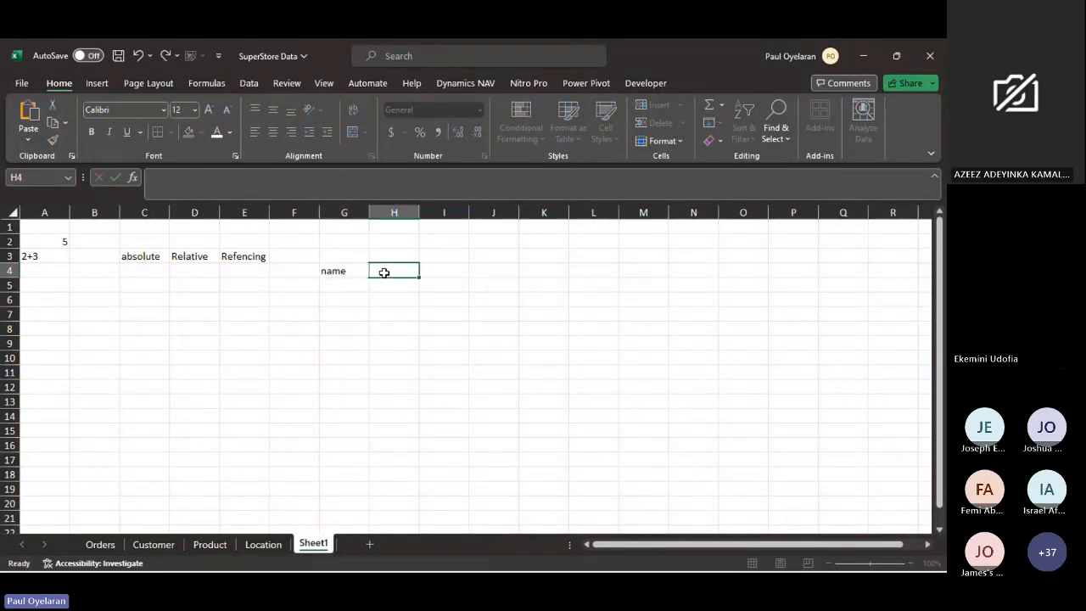
type("amount")
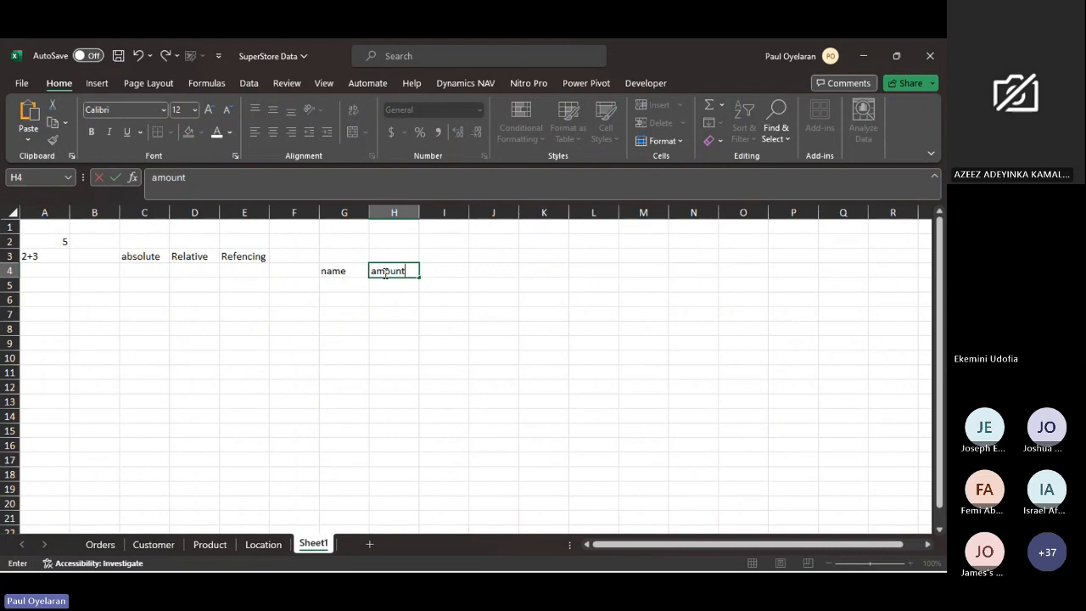
type("owing")
key("Tab")
type("par")
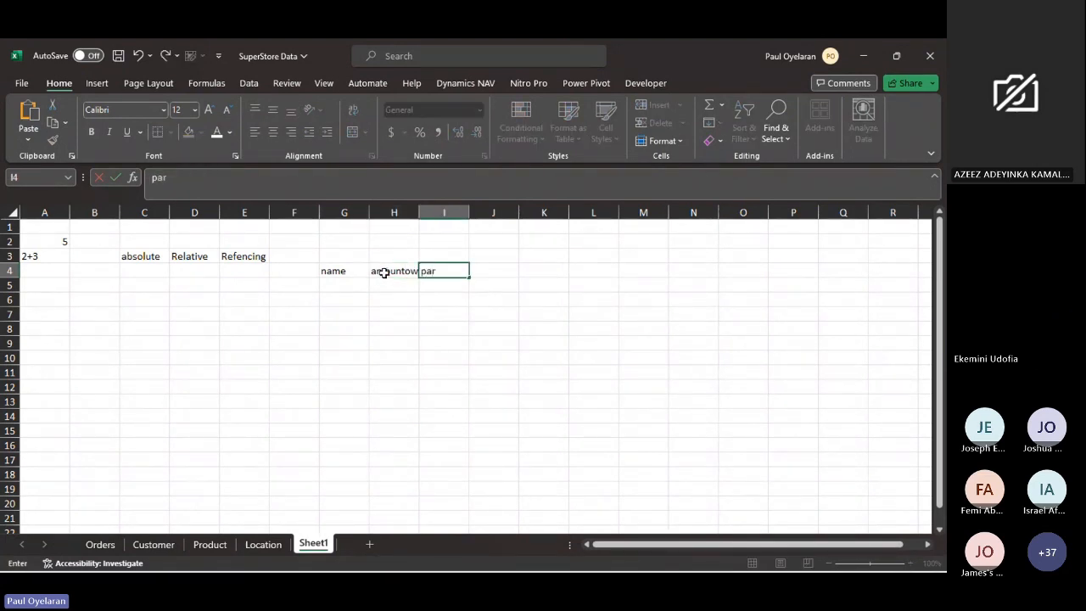
key("Escape")
- Replace the headers in H4 and I4 with school fees and houserent
left_click(384, 272)
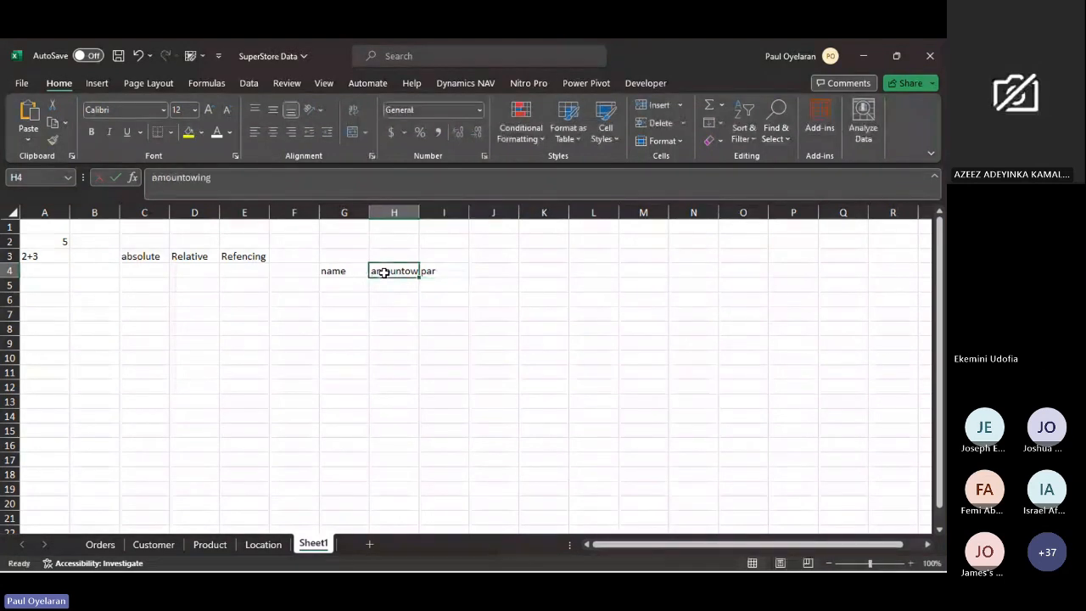
type("school fee")
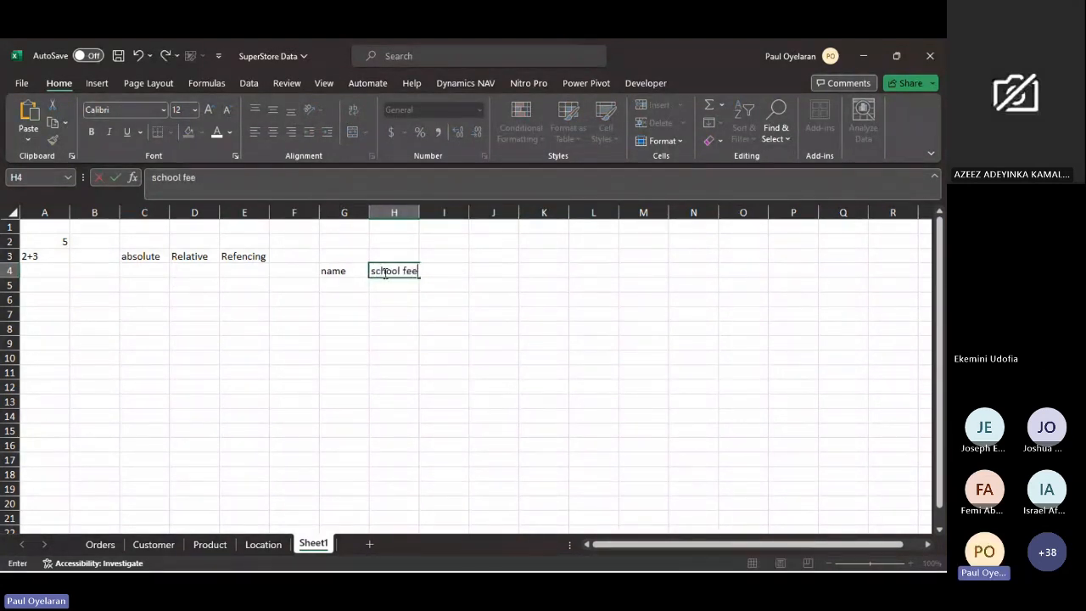
key("Tab")
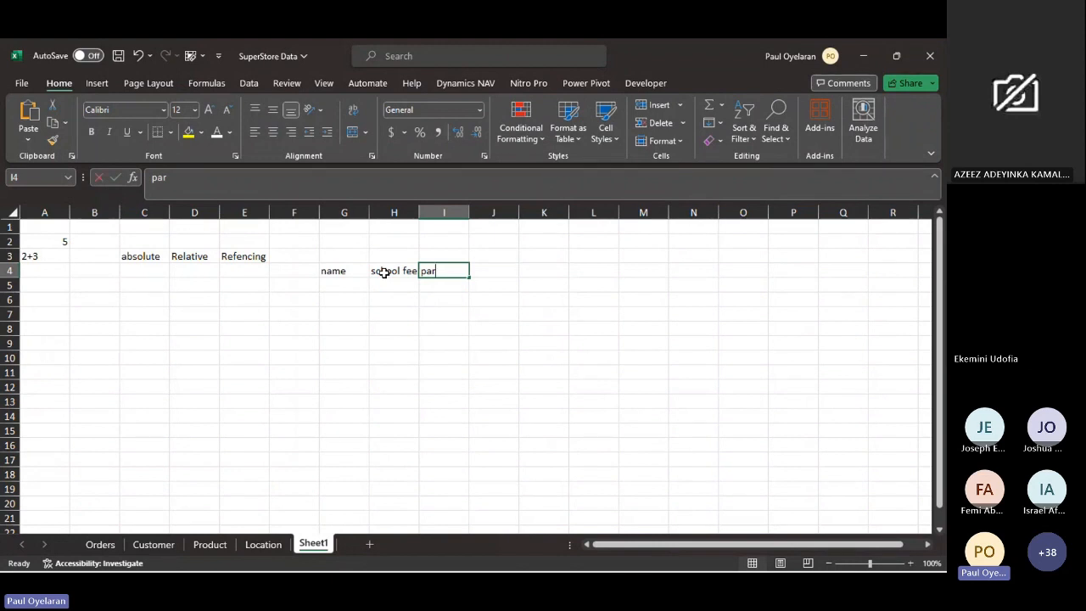
type("houserent")
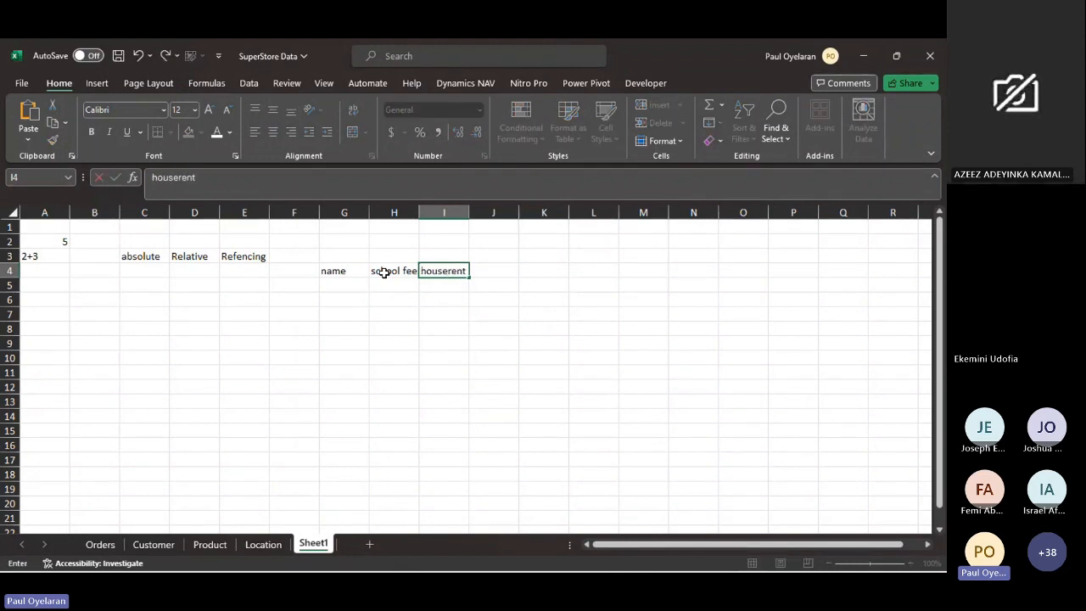
key("Return")
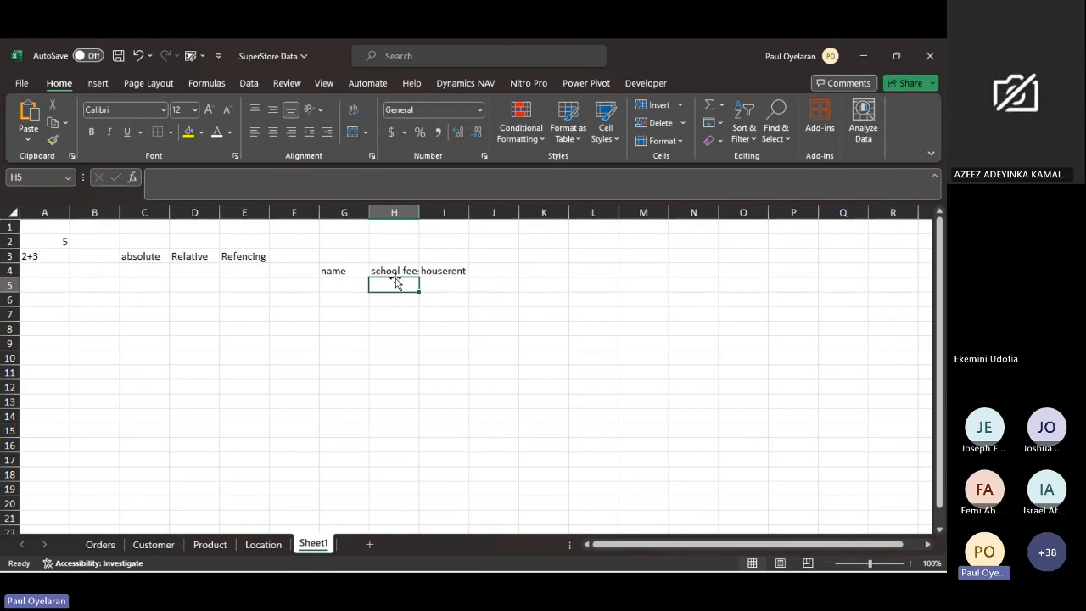
- Fill in two people's first names under the name header in cells G5 and G6
left_click(344, 283)
type("seun")
key("Return")
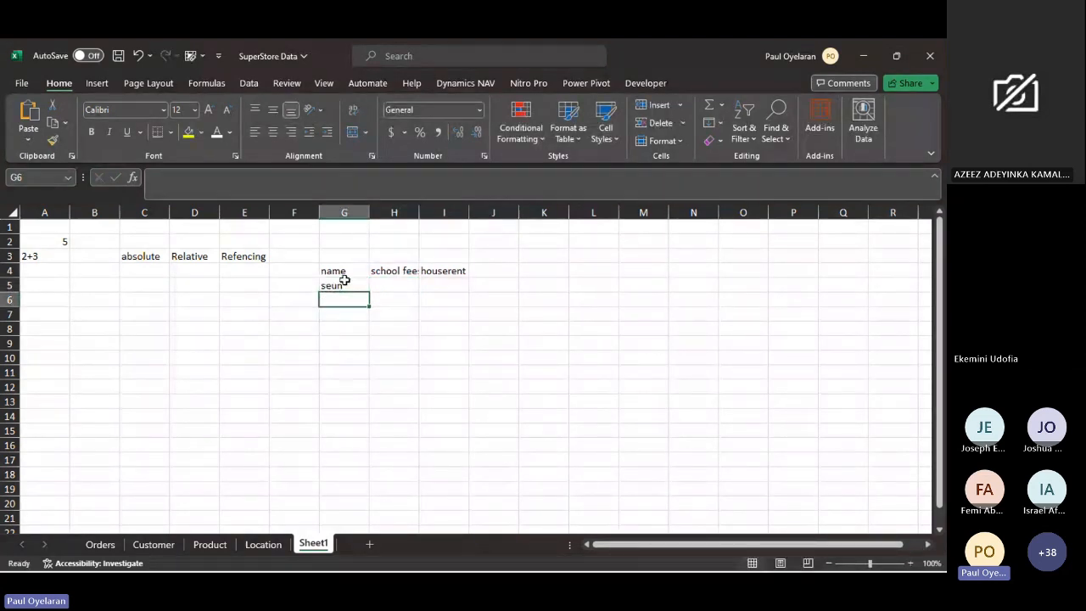
type("akpan")
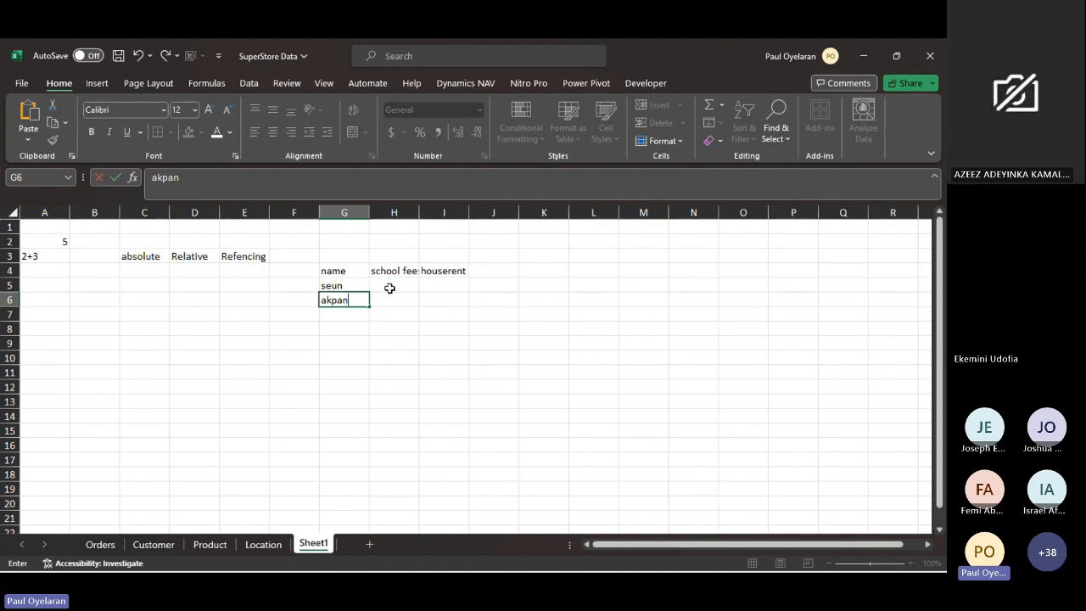
- Enter the school fee amounts 10000 and 20000 in cells H5 and H6
left_click(389, 288)
type("10000")
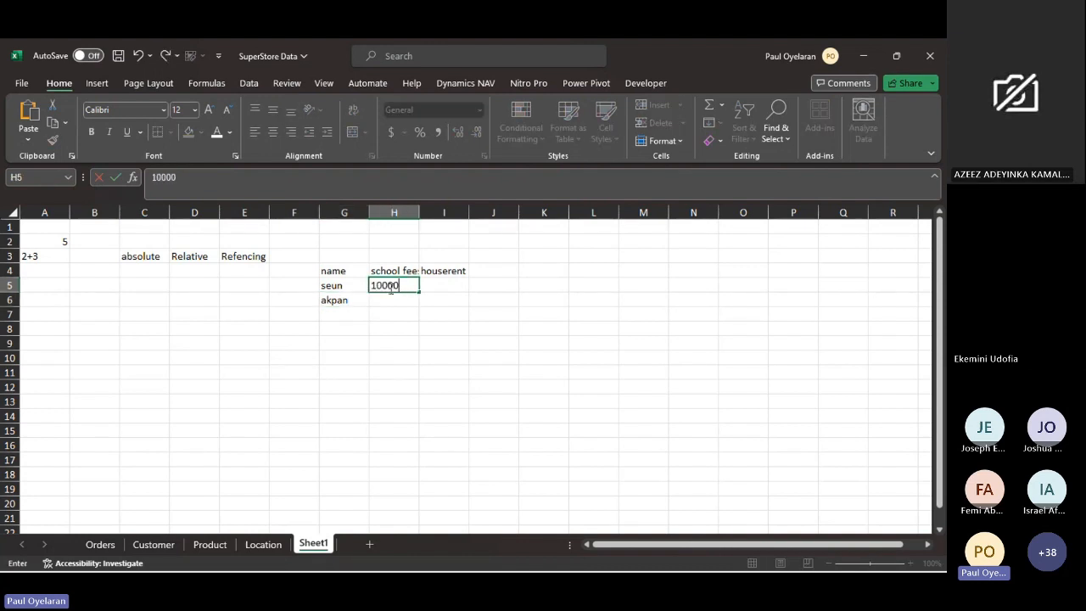
key("Return")
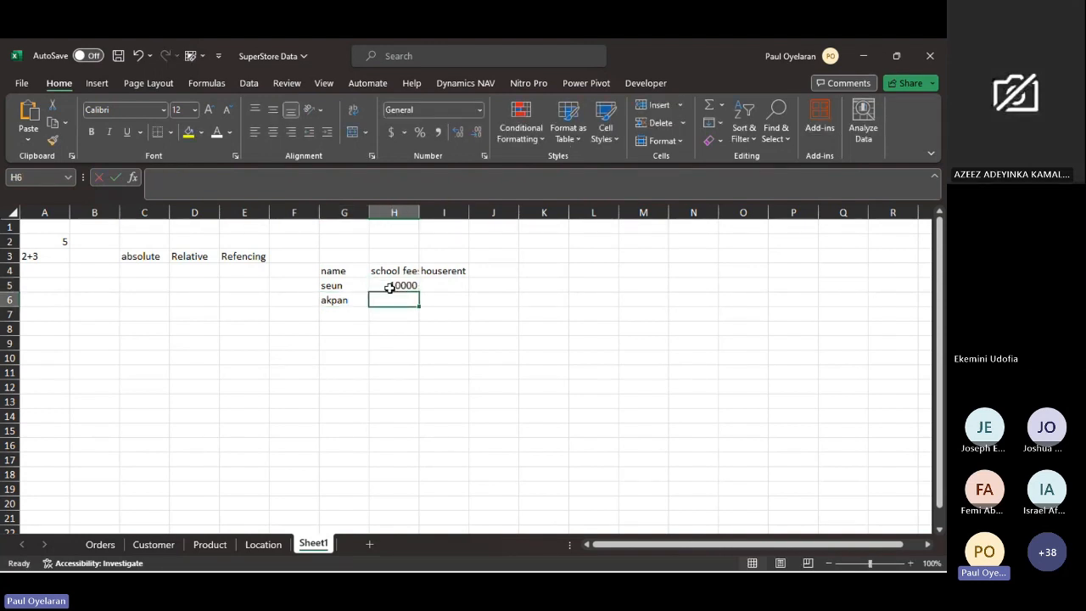
type("20000")
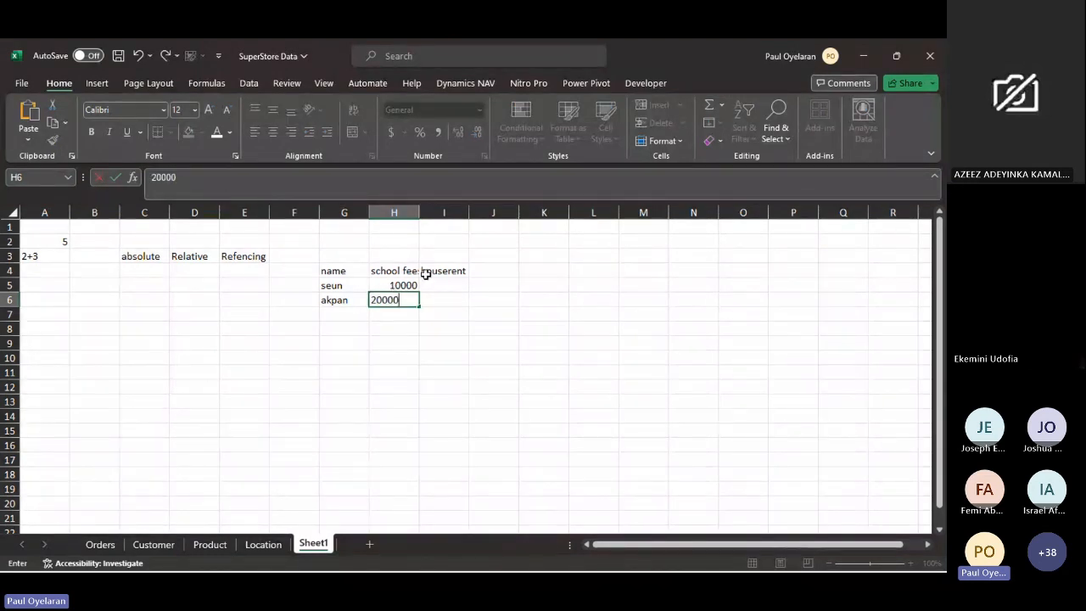
- Enter the houserent amounts 12000 in cell I5 and 900 in cell I6
left_click(435, 283)
type("1200")
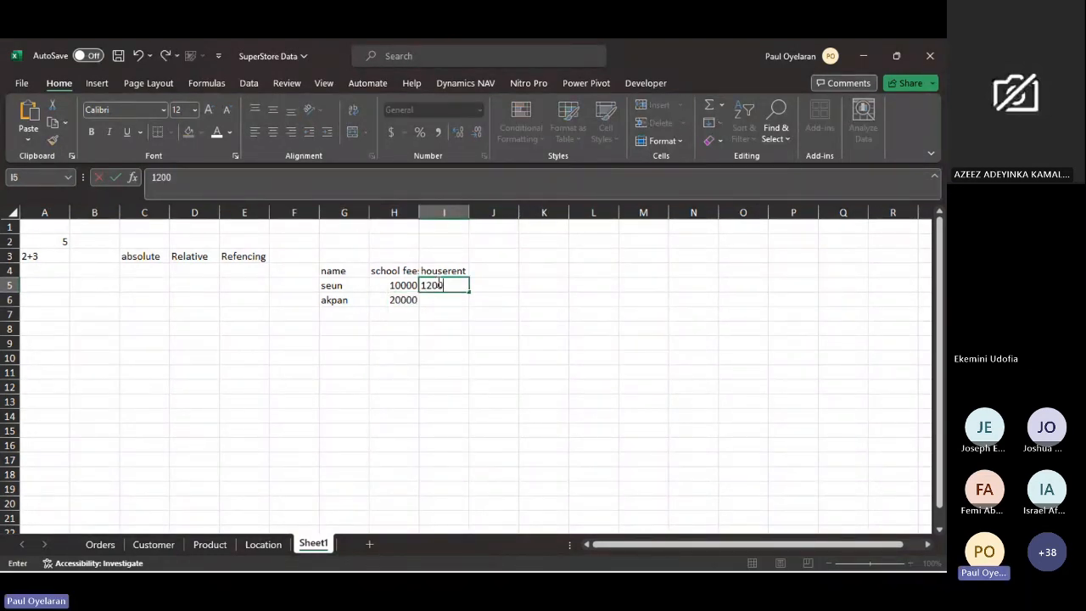
type("0")
key("Return")
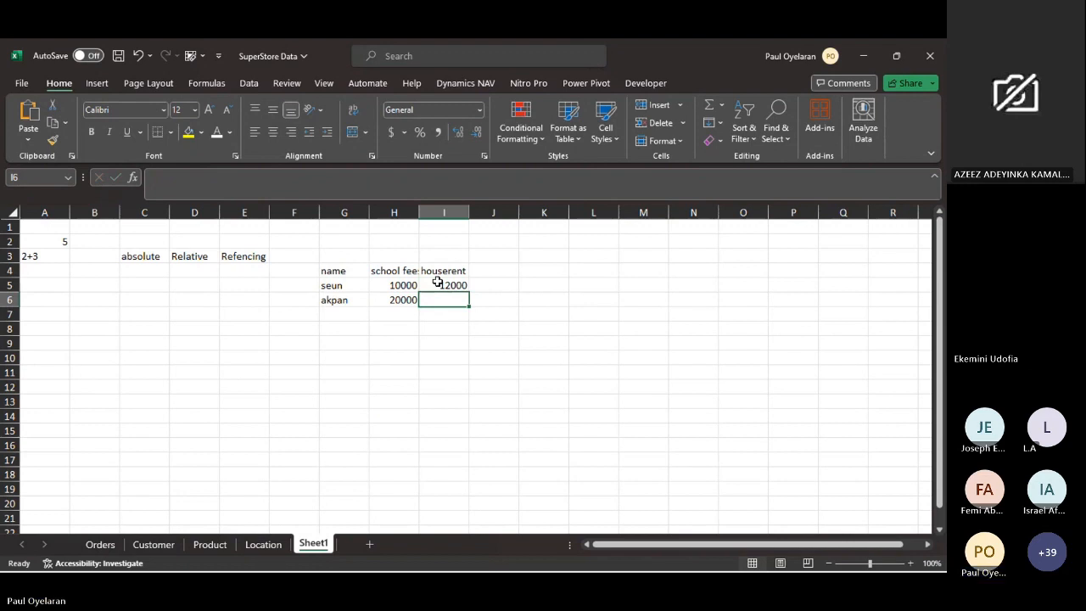
type("299")
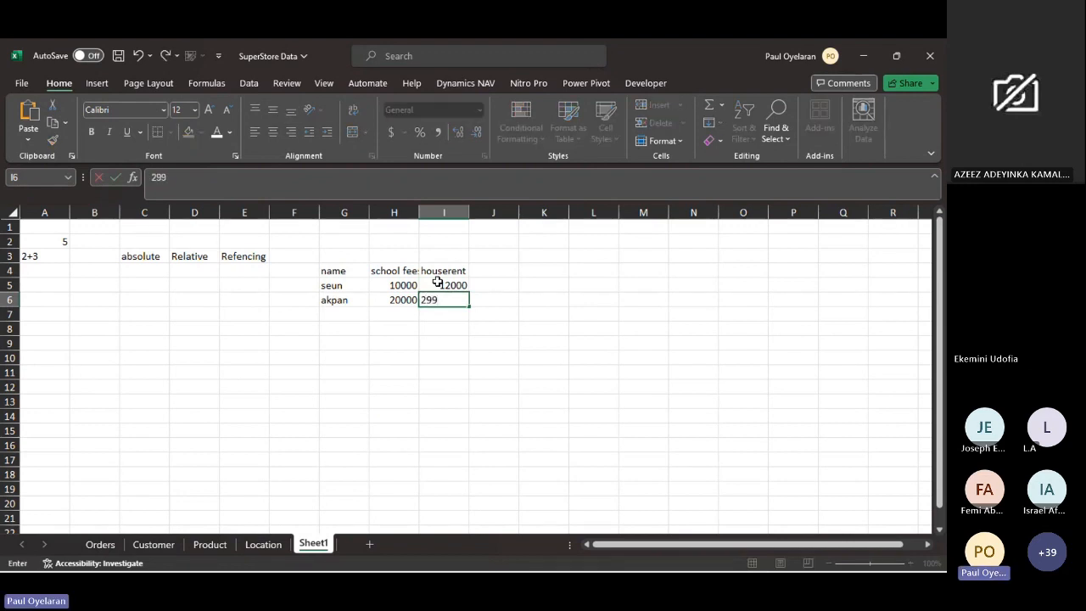
type("9")
key("BackSpace")
key("BackSpace")
key("BackSpace")
key("BackSpace")
type("1200")
key("BackSpace")
key("BackSpace")
key("BackSpace")
key("BackSpace")
type("900")
key("Return")
- Add the header total in J4 and enter the formula =H5+I5 in J5
left_click(496, 270)
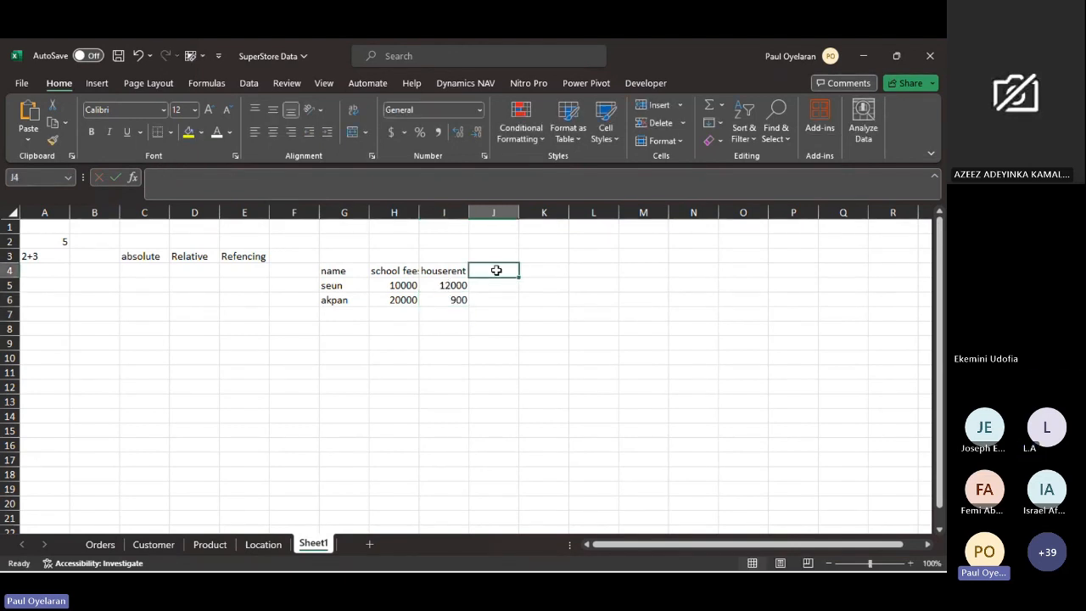
type("total")
key("Return")
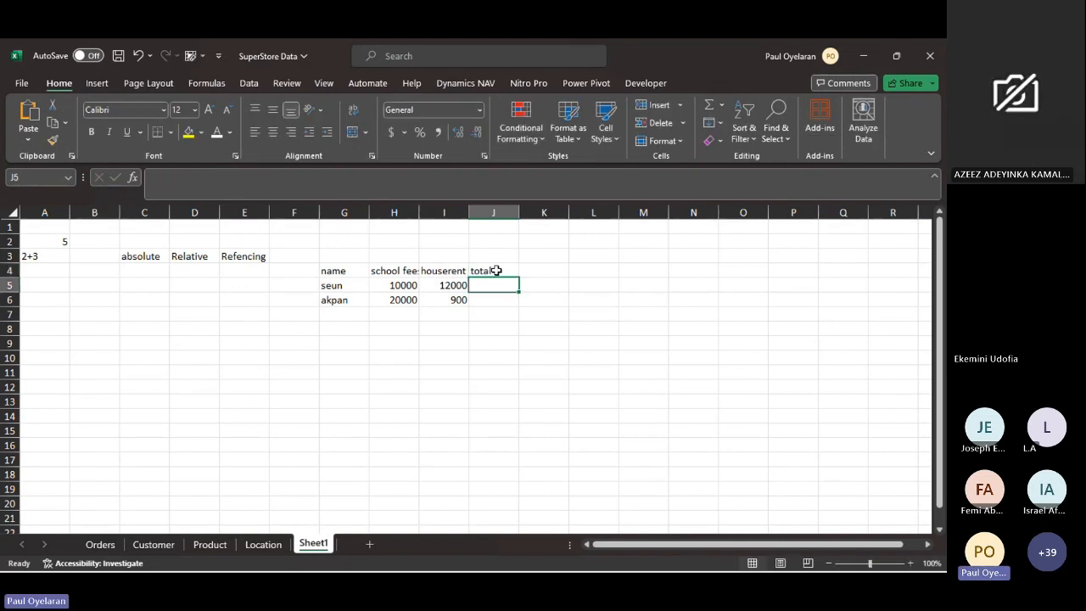
type("=")
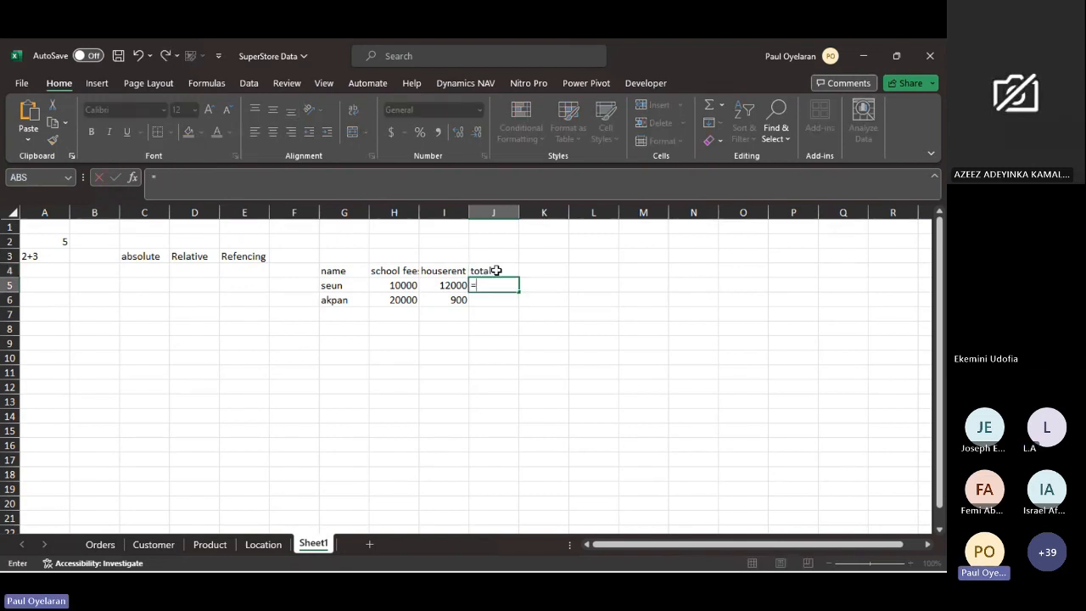
left_click(405, 290)
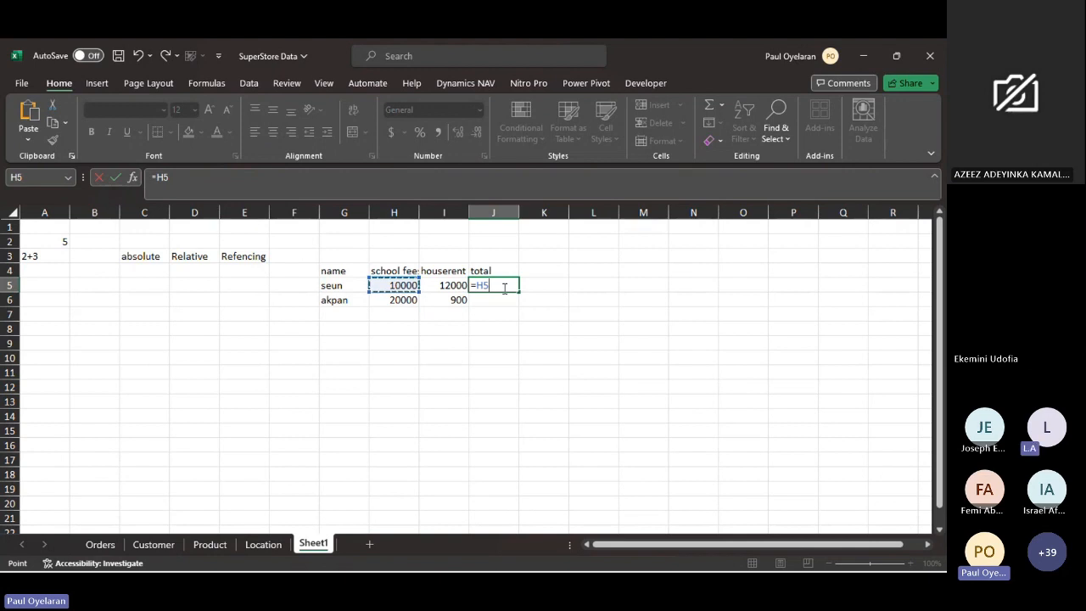
type("+")
left_click(450, 286)
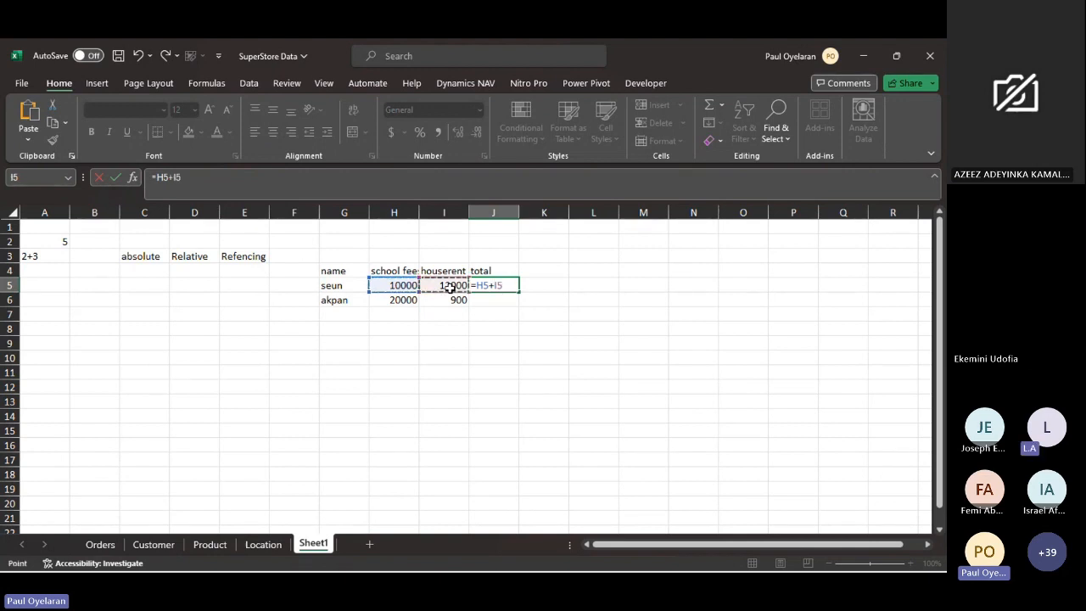
key("Return")
- Examine the H5 reference in J5's formula by pointing out column H and row 5, keeping the formula =H5+I5
left_click(502, 285)
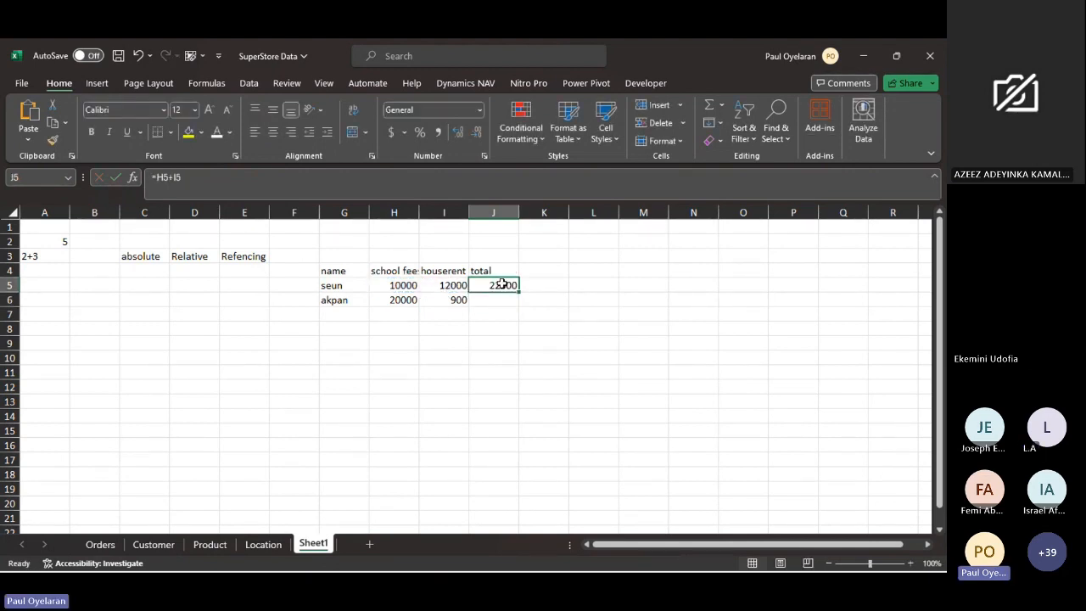
double_click(158, 177)
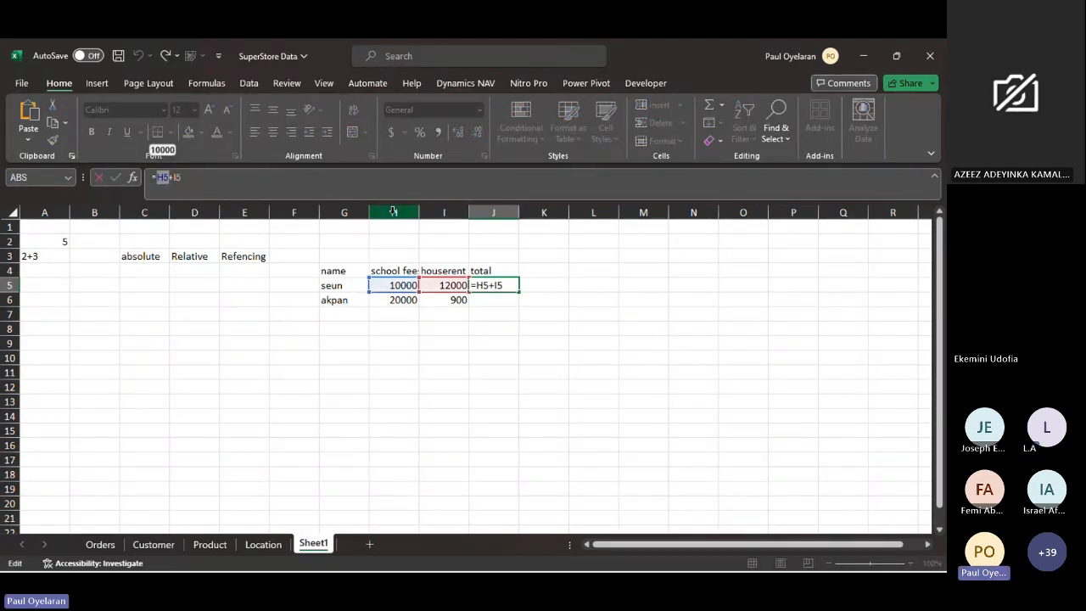
left_click(393, 211)
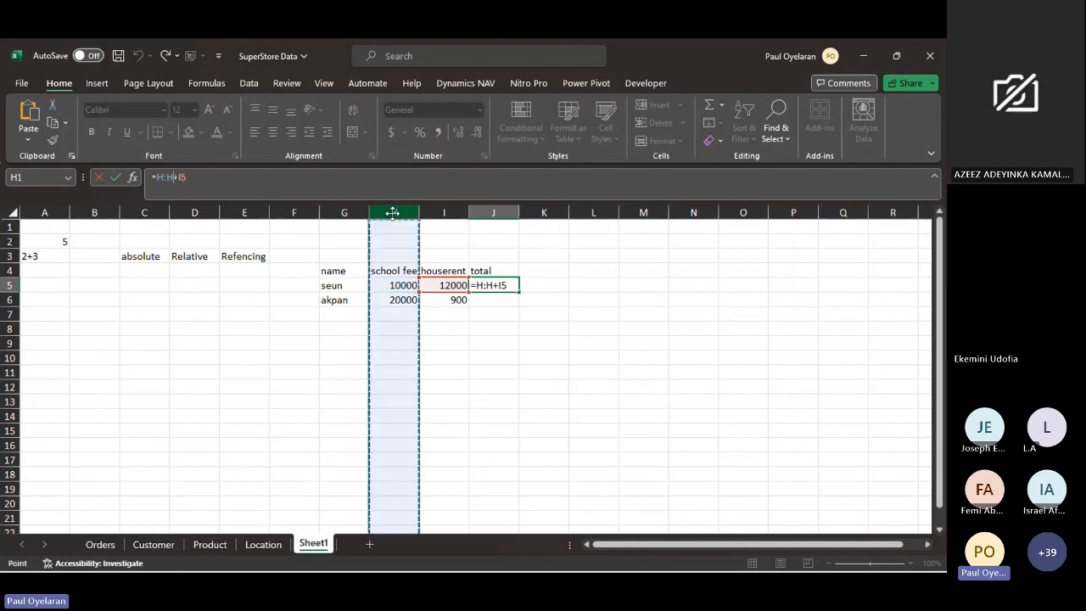
left_click(9, 285)
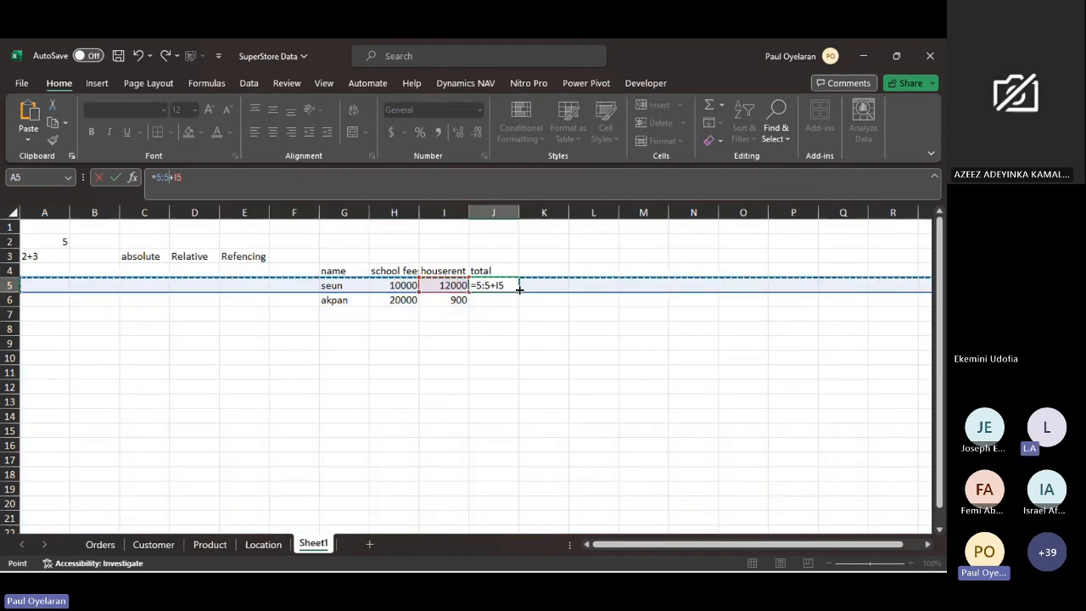
key("ctrl+Return")
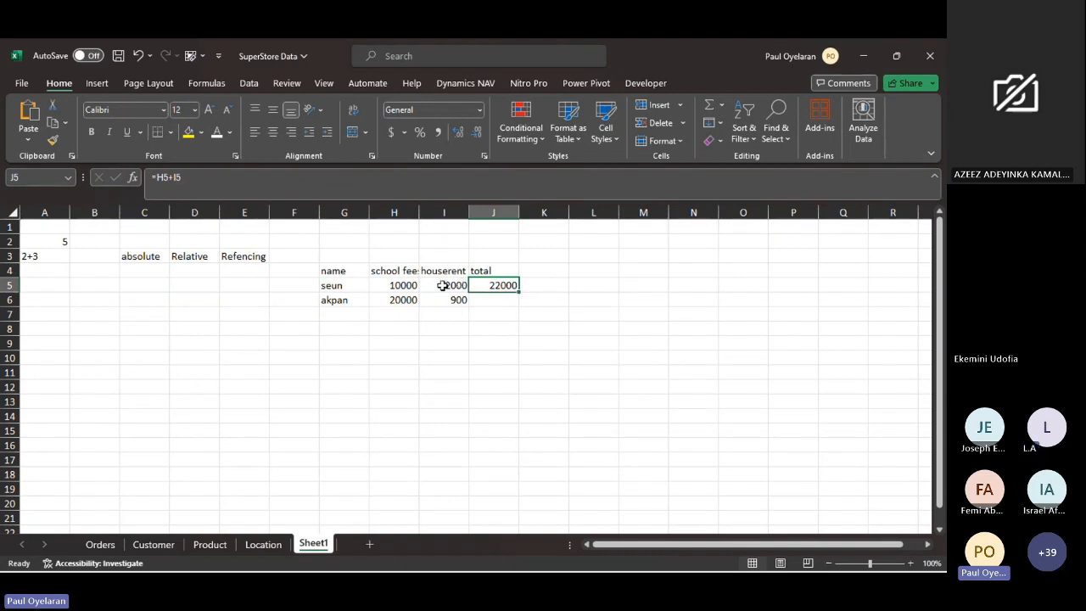
- Set the school fee in H5 to 90000 and fill the total formula from J5 down to J6
left_click(393, 288)
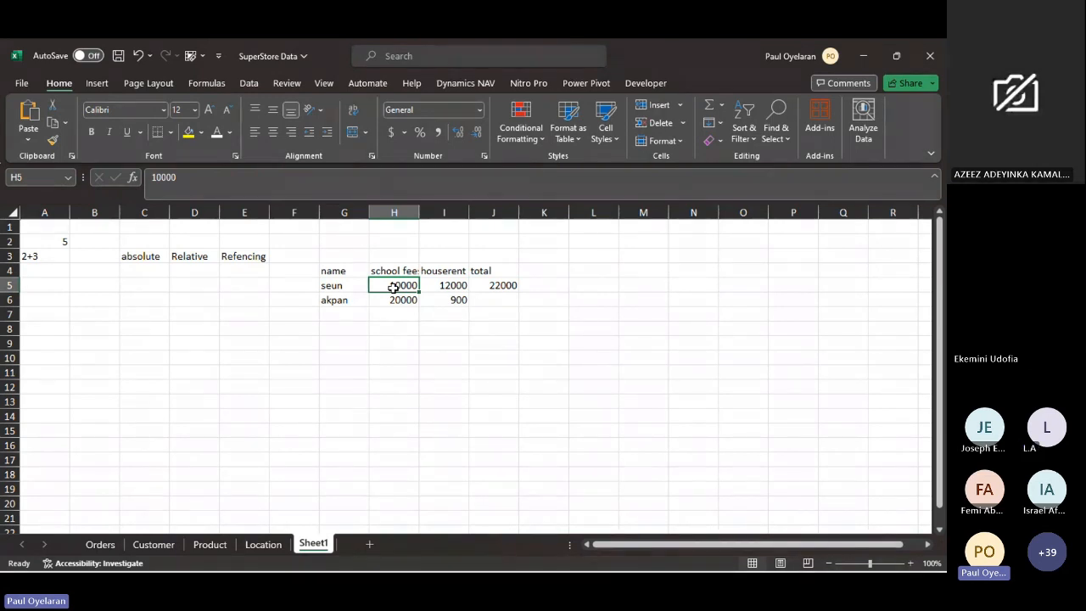
type("90000")
key("Return")
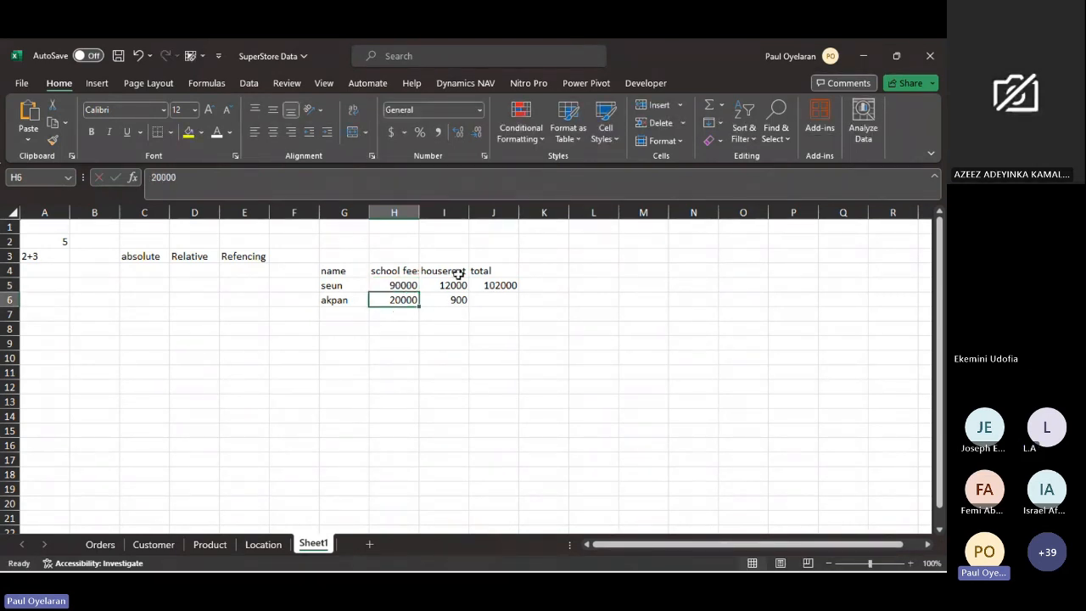
left_click(501, 286)
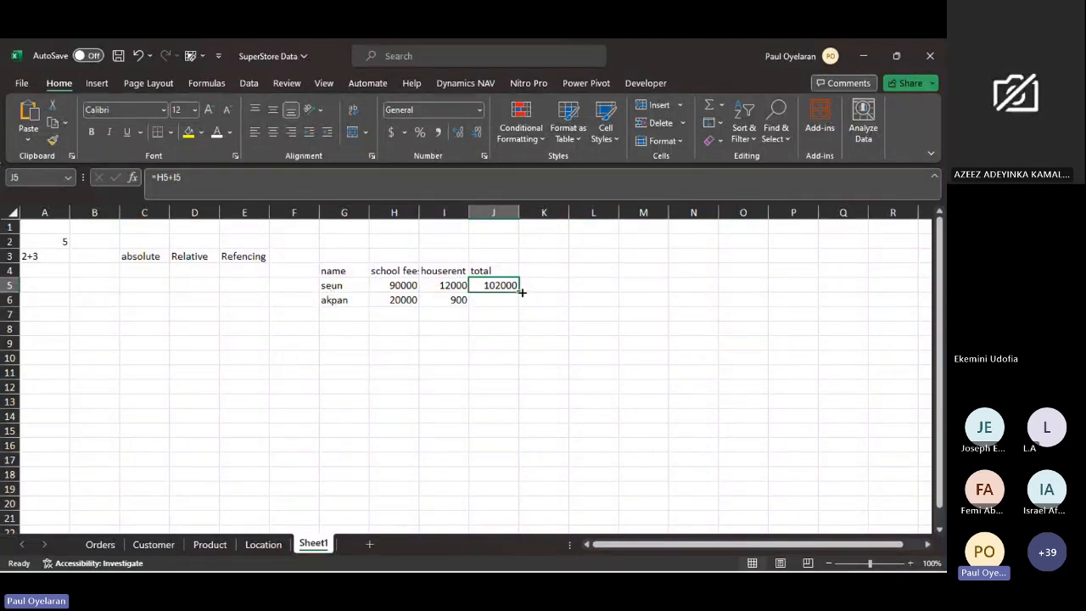
left_click_drag(519, 292, 521, 309)
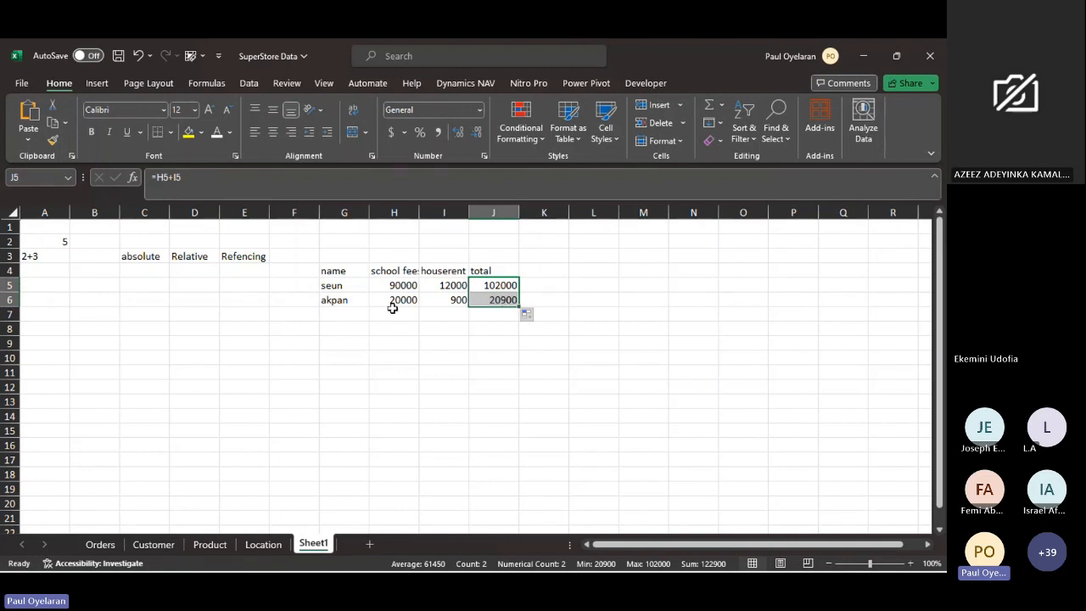
- Compare the cell references in the total formulas of J5 and J6
left_click(510, 287)
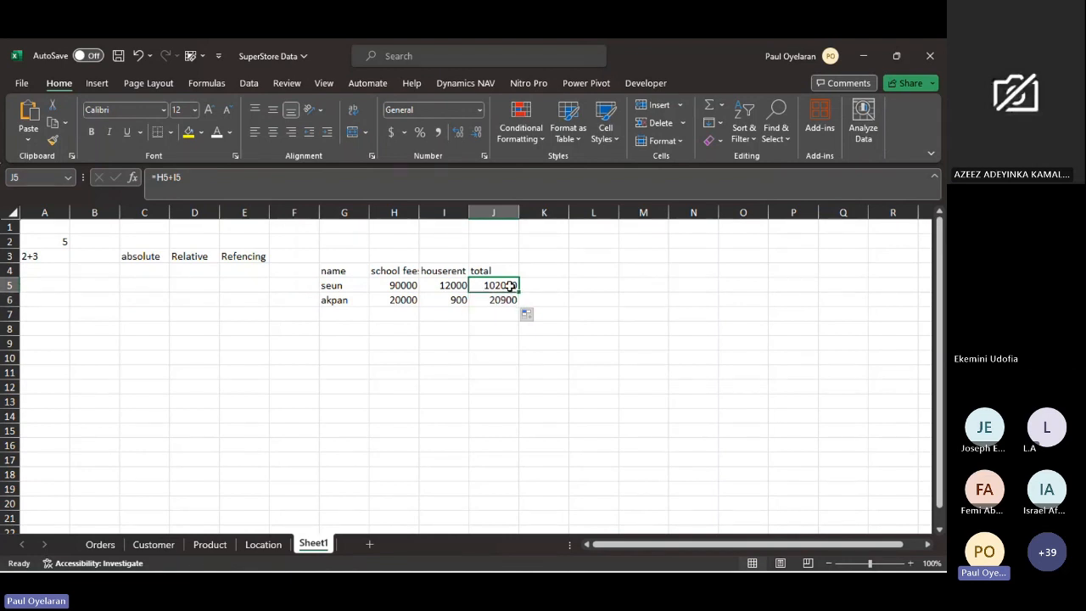
left_click_drag(156, 180, 182, 178)
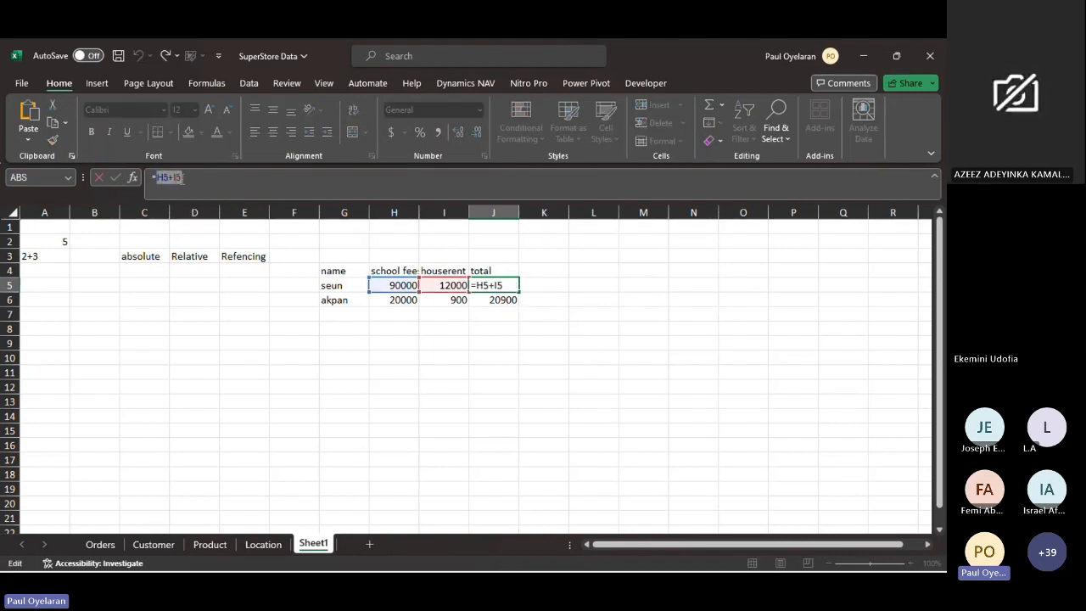
key("Escape")
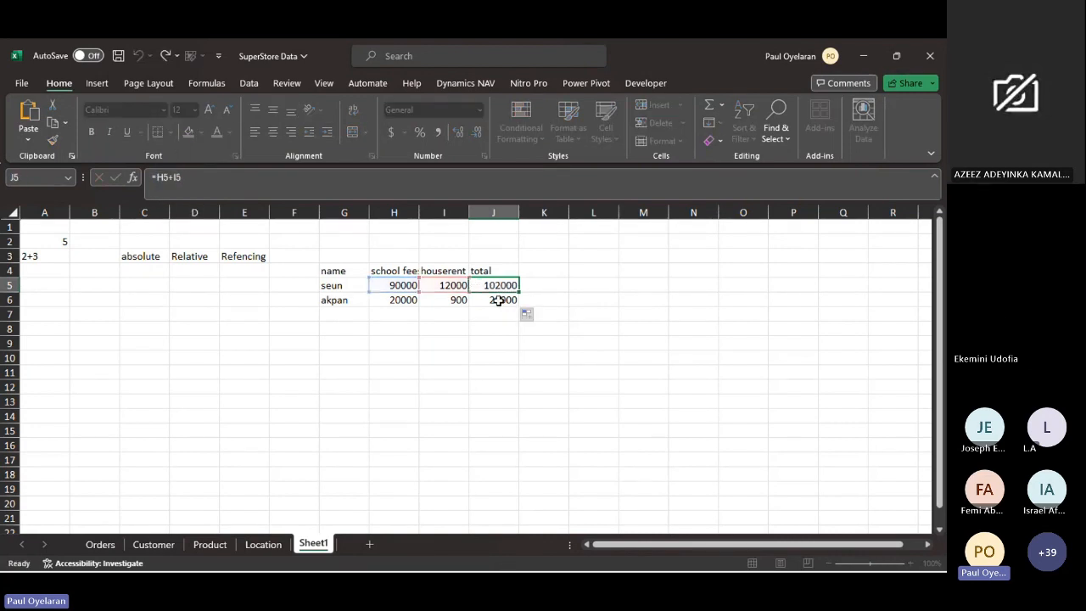
left_click(499, 301)
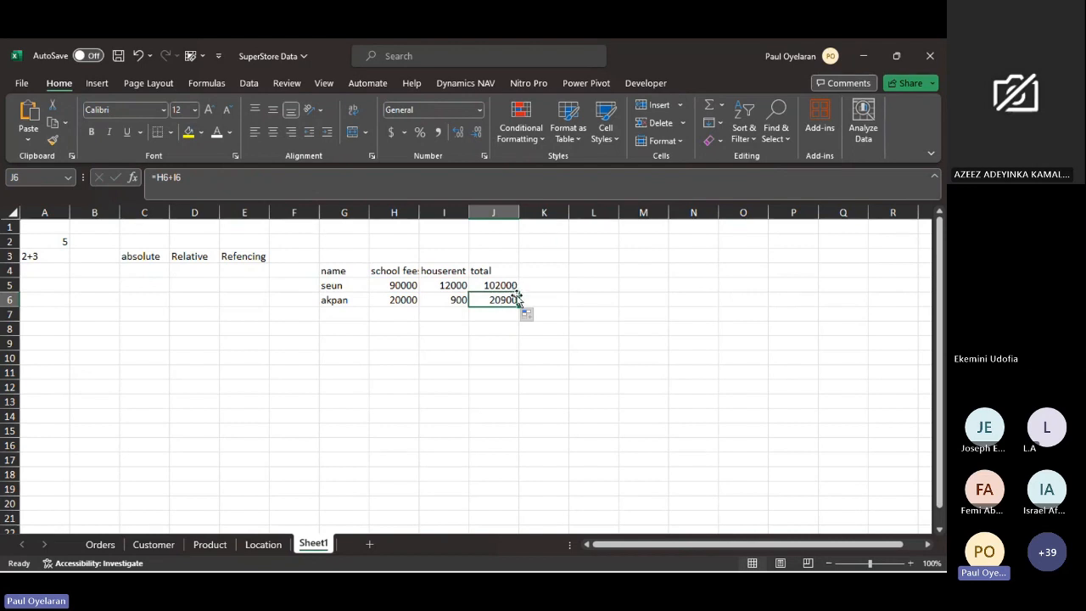
left_click(159, 177)
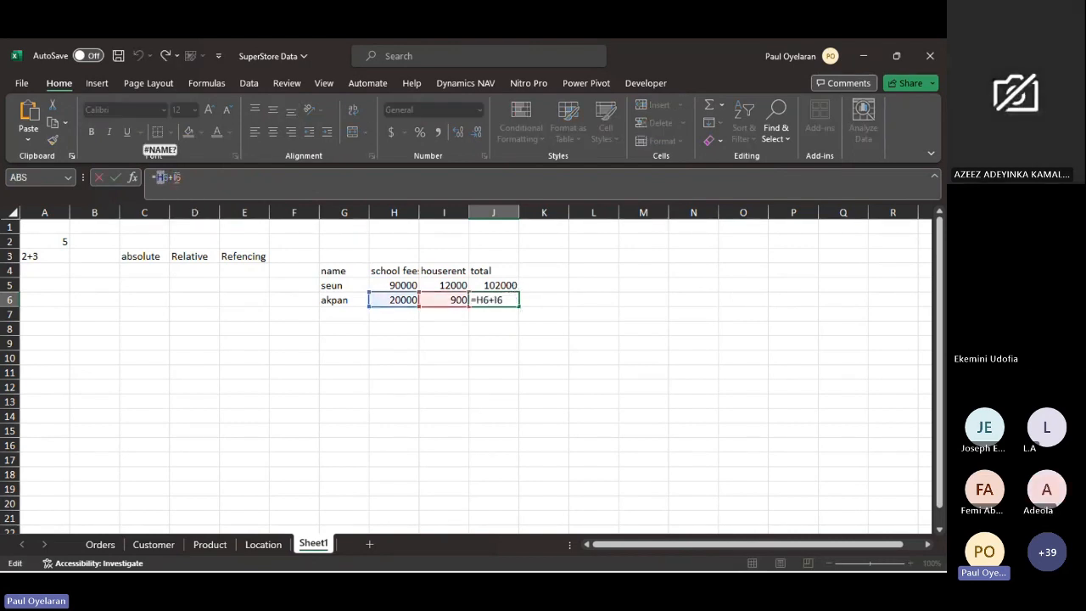
left_click(176, 178)
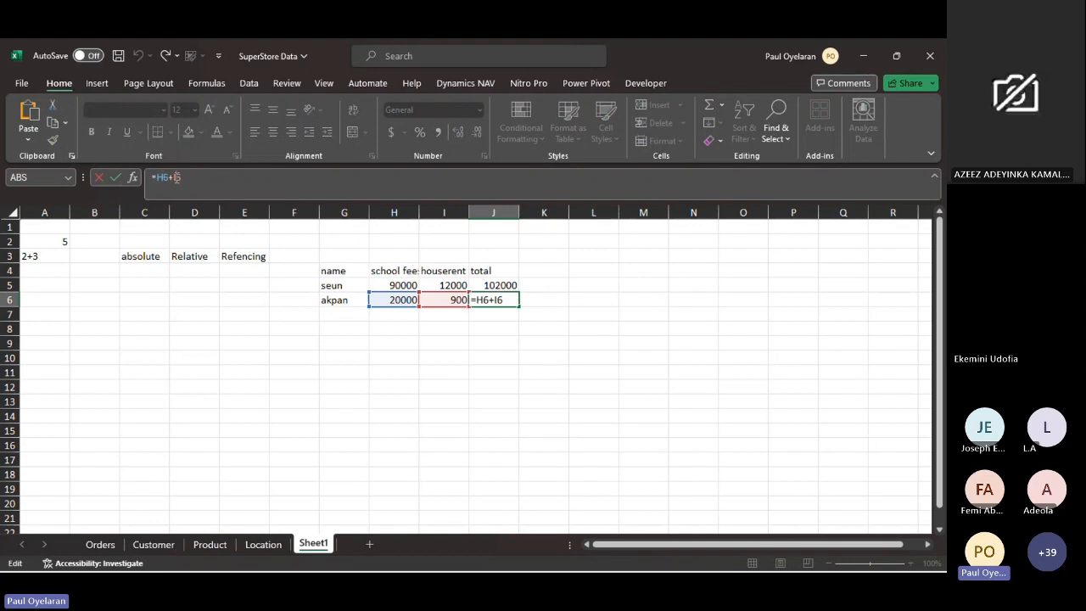
left_click(496, 299)
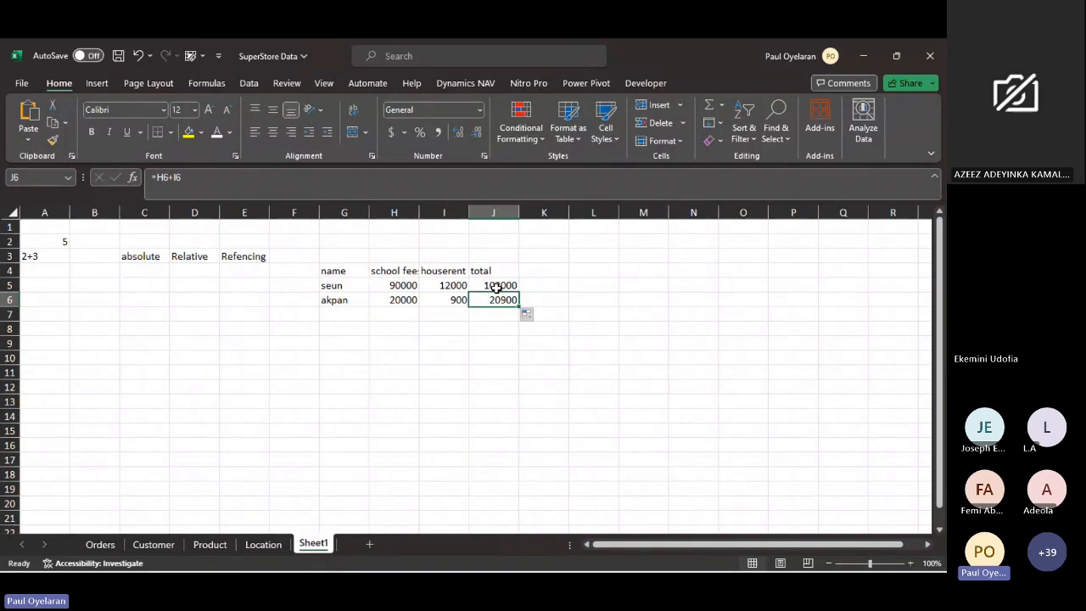
- Enter the row label ware a in cell N2
left_click(679, 246)
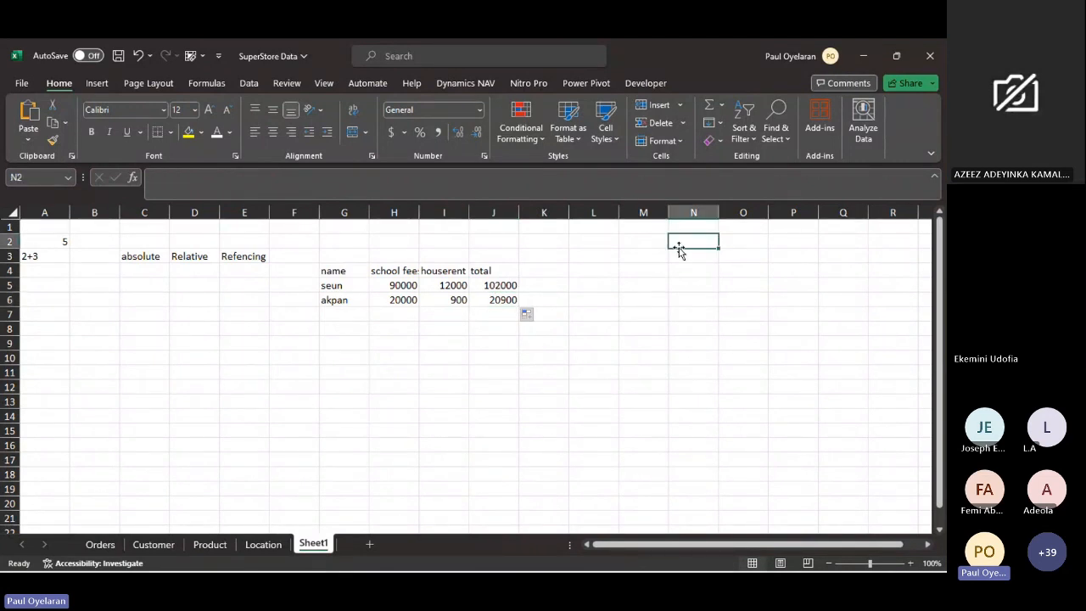
type("ware")
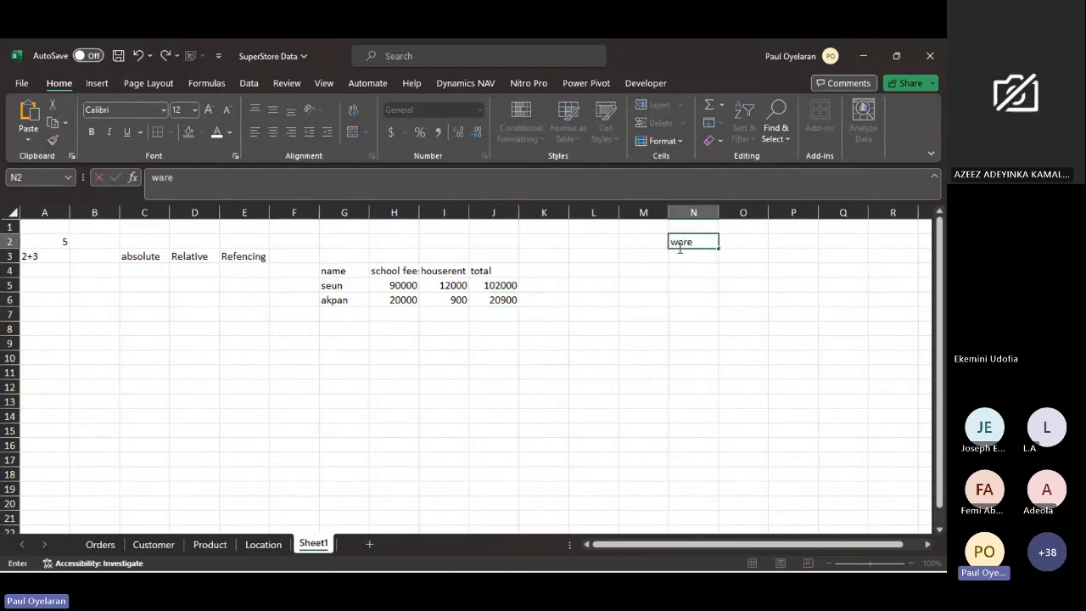
type(" a")
- Enter the column headers repair in cell O1 and fuel in cell P1
left_click(744, 227)
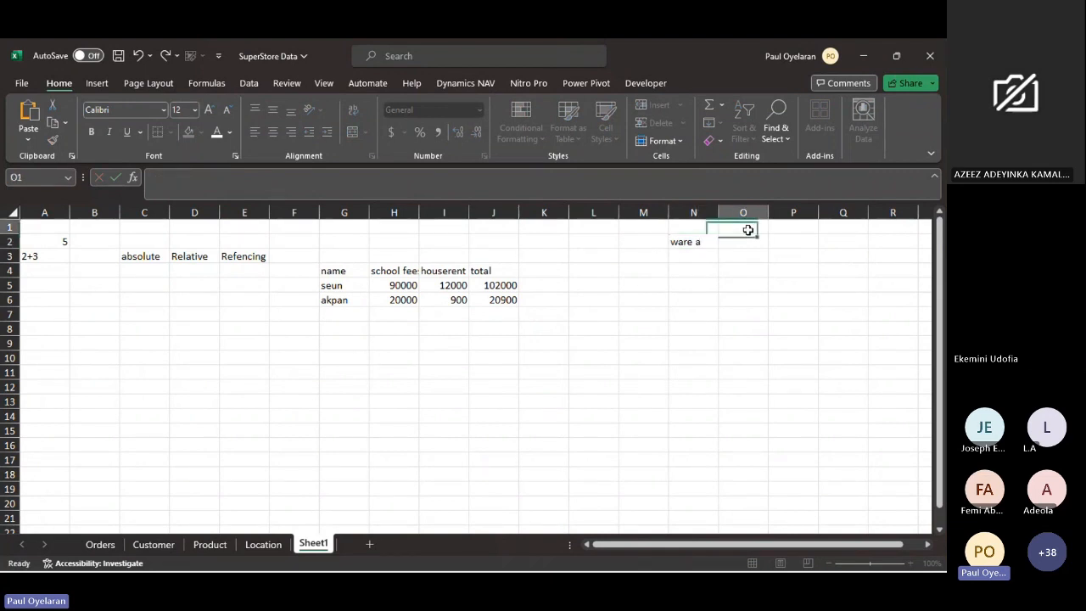
type("repai")
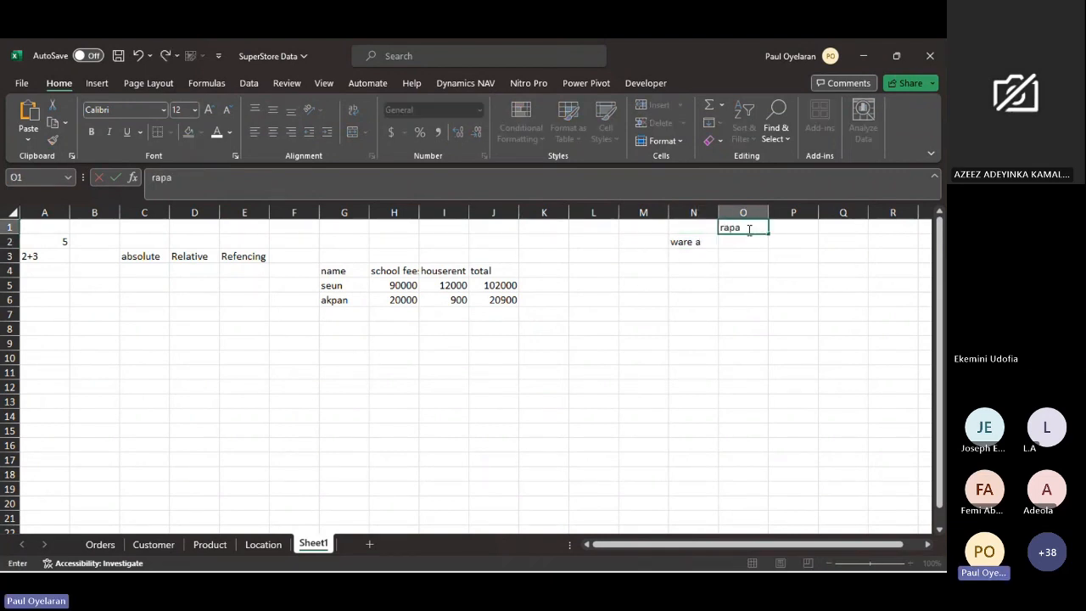
key("BackSpace")
key("BackSpace")
key("BackSpace")
key("BackSpace")
type("epair")
key("Tab")
type("fuel")
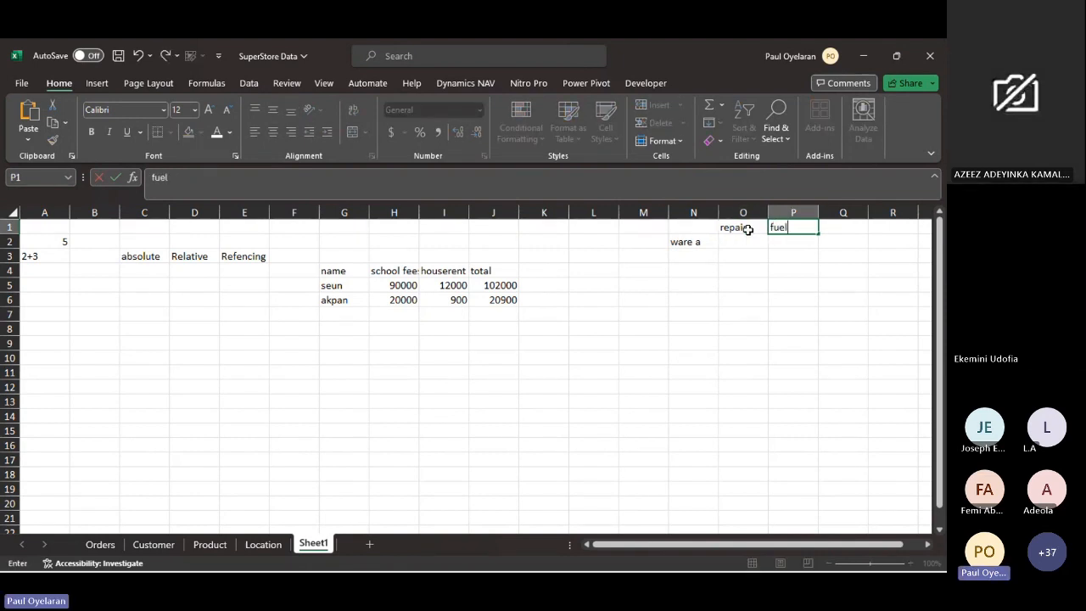
key("Return")
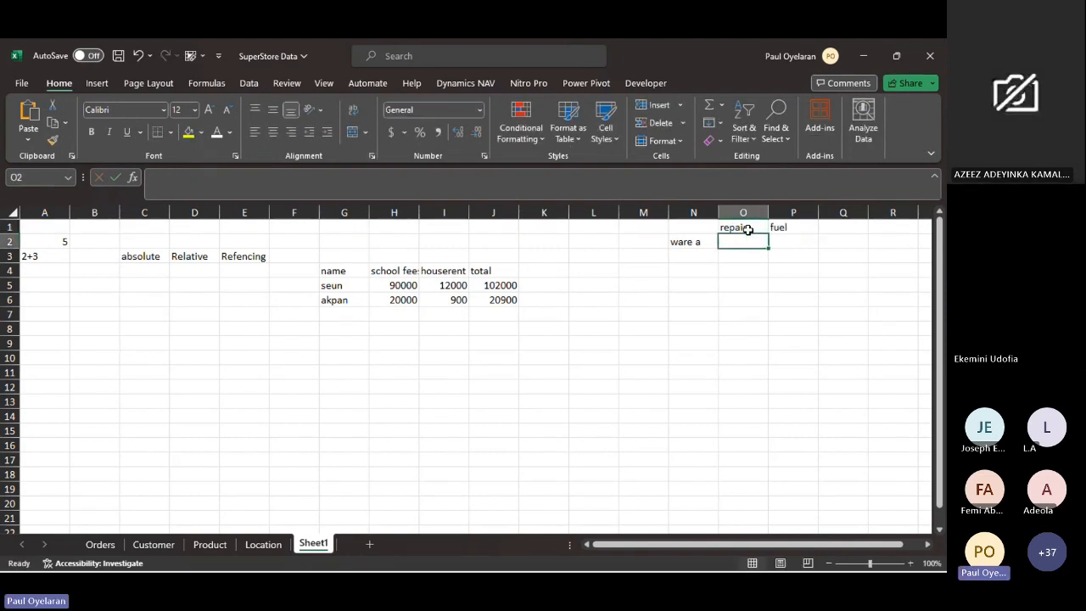
left_click(693, 240)
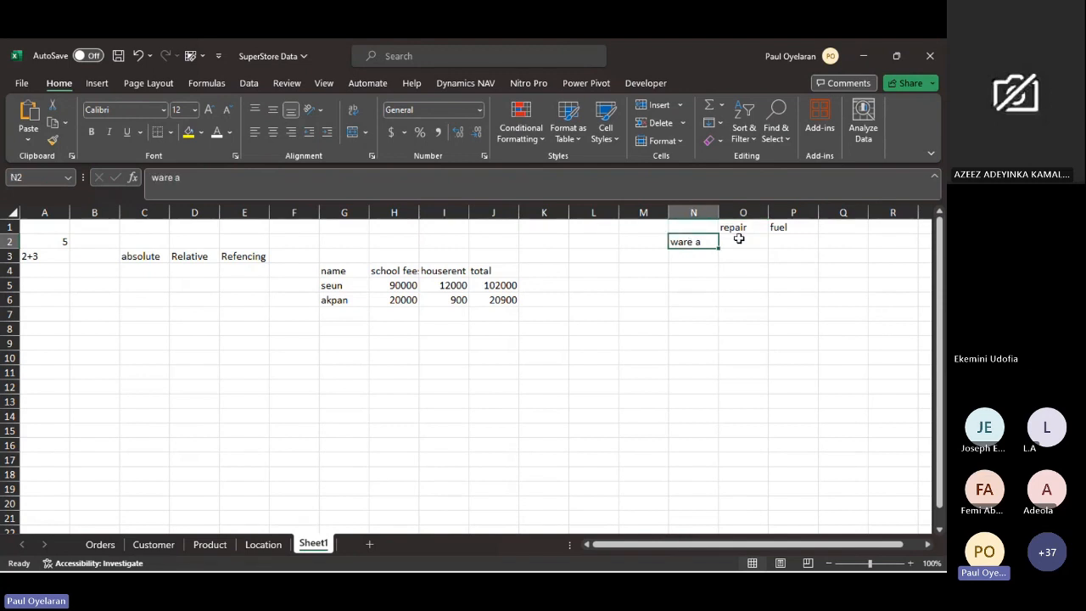
mouse_move(719, 244)
left_mouse_down()
mouse_move(703, 249)
mouse_move(726, 244)
left_mouse_up()
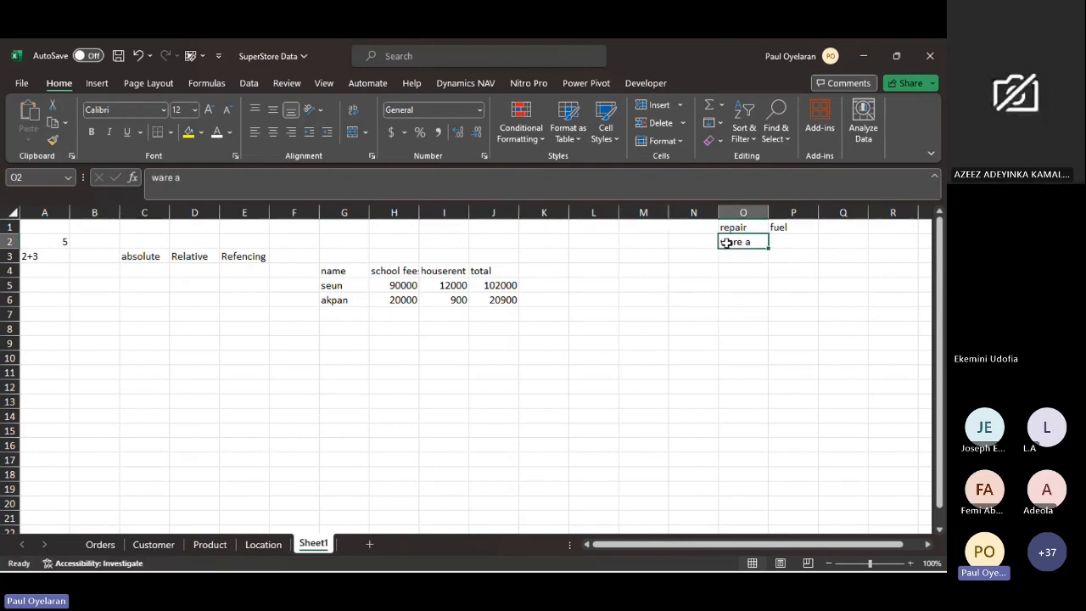
key("ctrl+z")
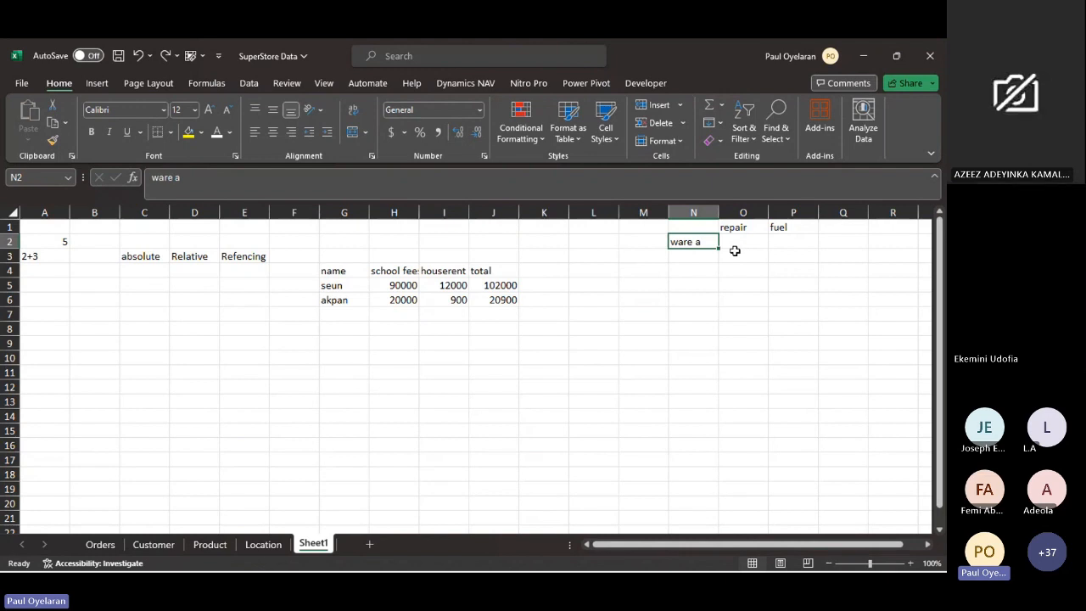
- Enter 4000 as the repair amount for ware a in cell O2
left_click(744, 244)
type("4000")
key("Return")
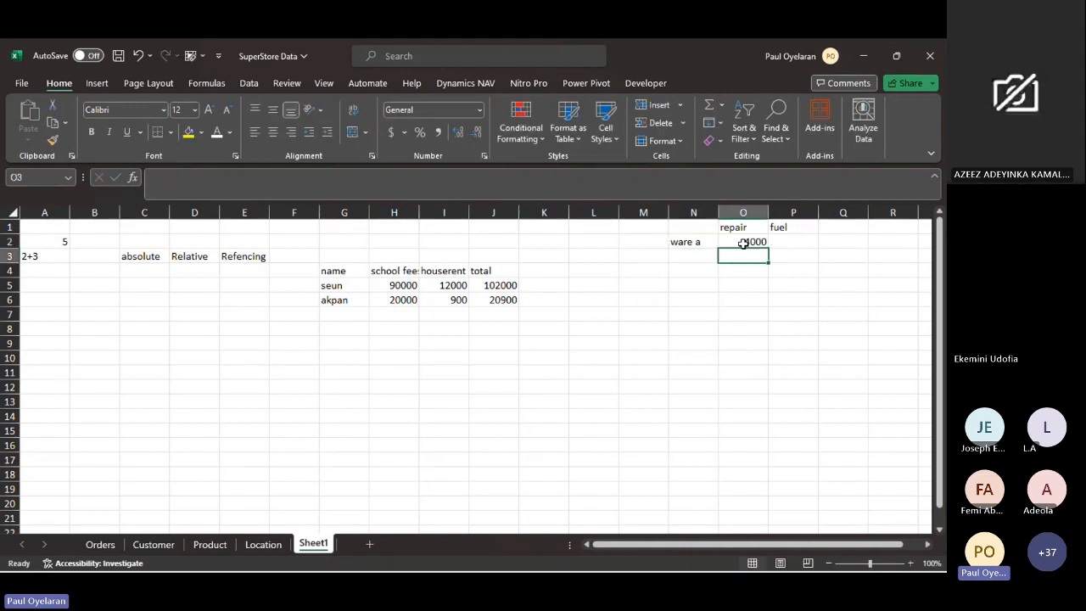
left_click(743, 243)
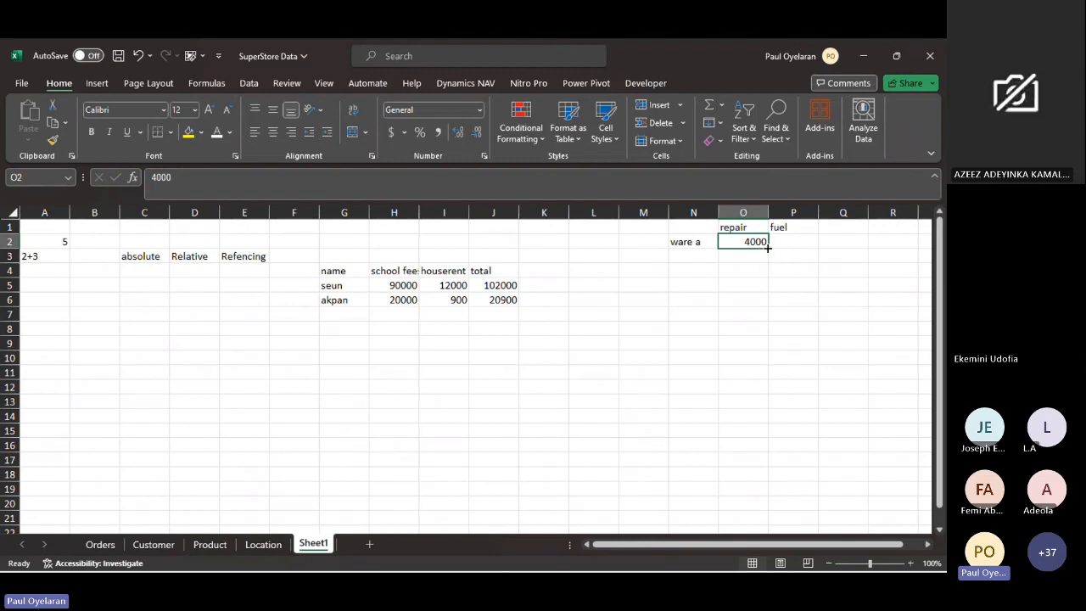
- Copy the 4000 repair amount in O2 across to the fuel column in P2
left_click_drag(767, 248, 801, 246)
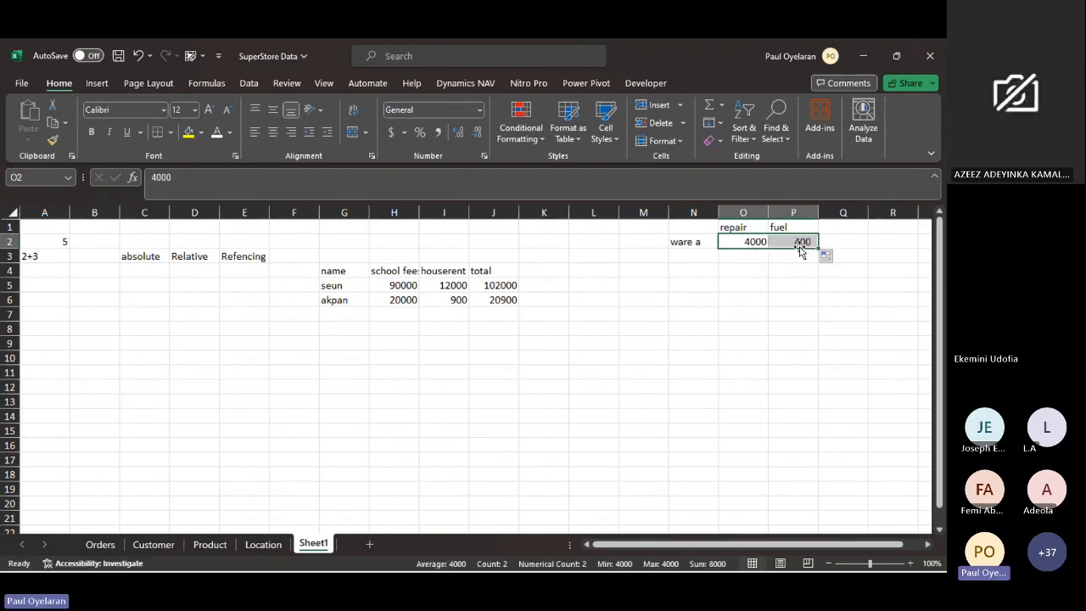
left_click(691, 247)
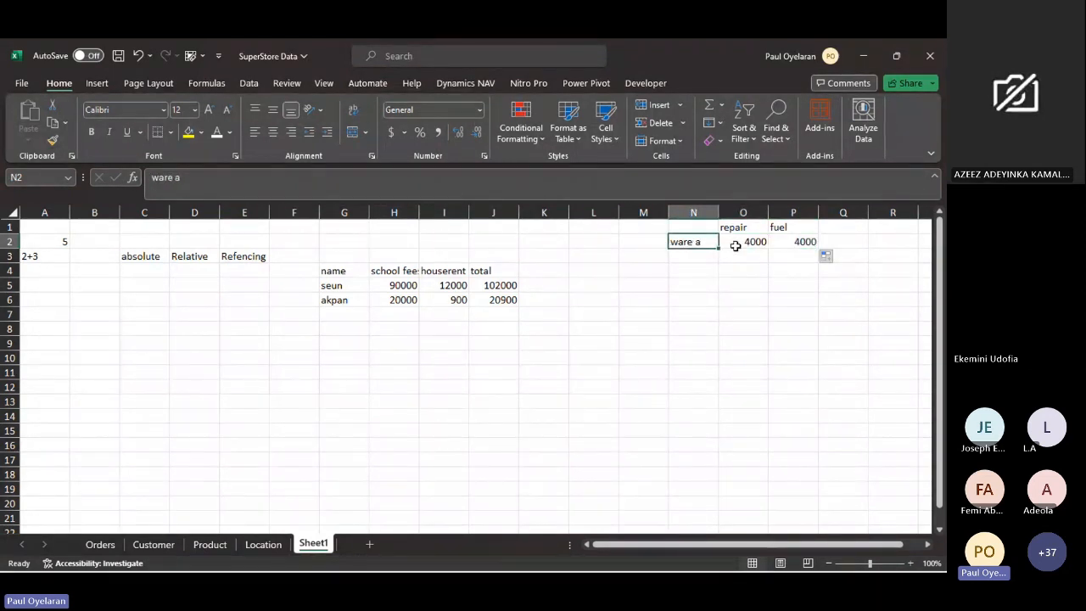
left_click(735, 246)
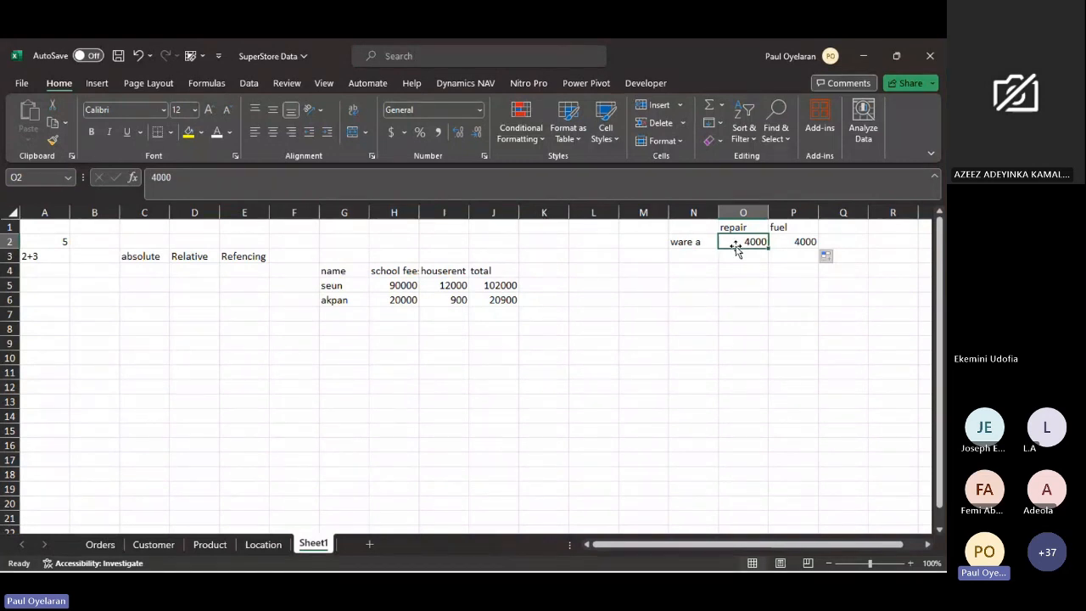
left_click(693, 241)
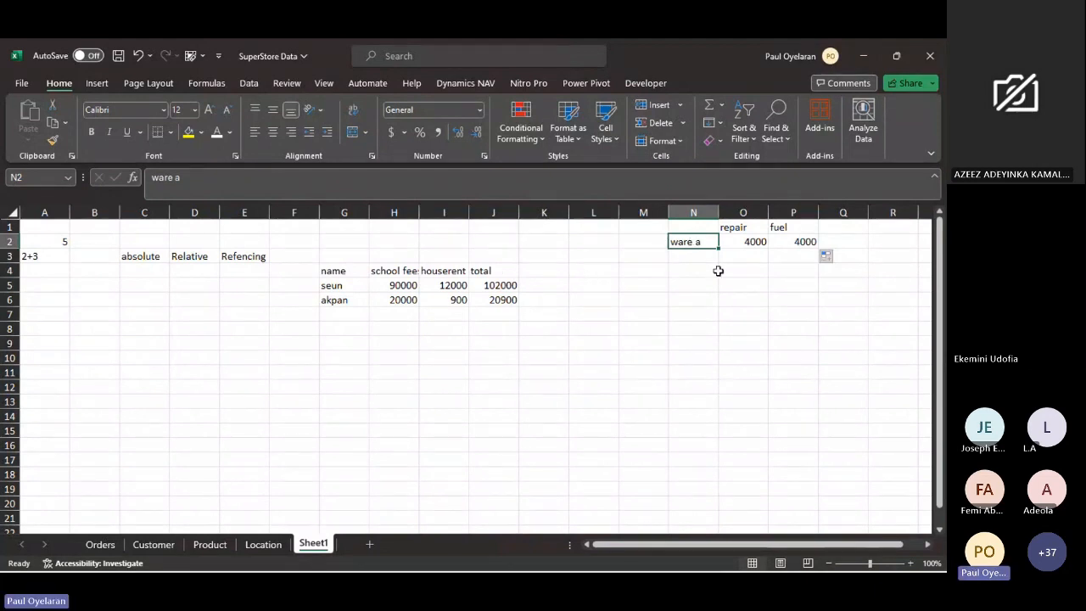
- Make the H5 reference in J5's total formula absolute as $H$5 and fill the formula down to J6
left_click(502, 286)
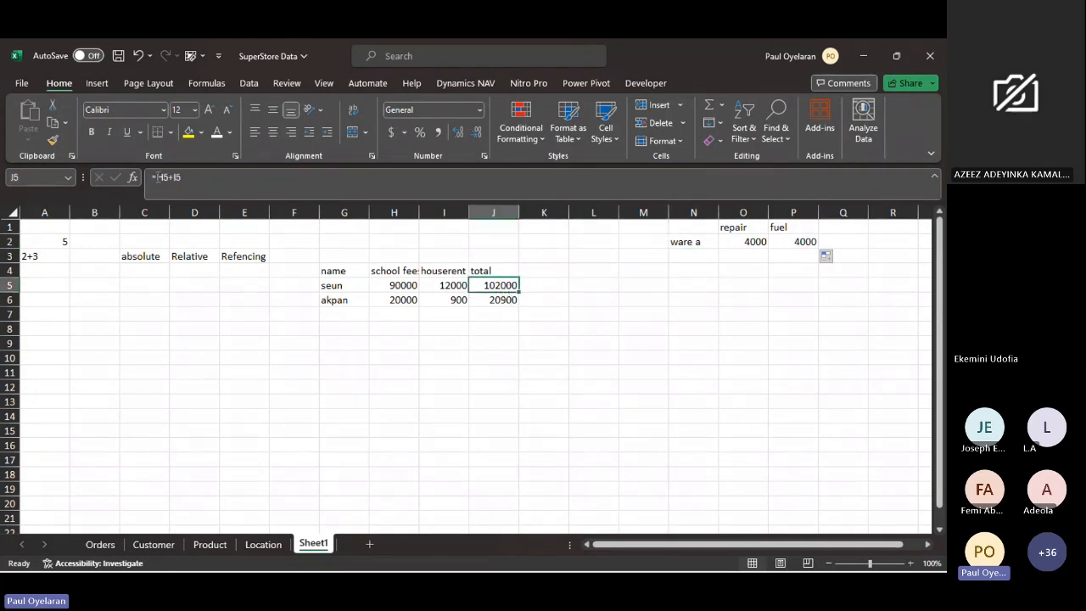
double_click(159, 177)
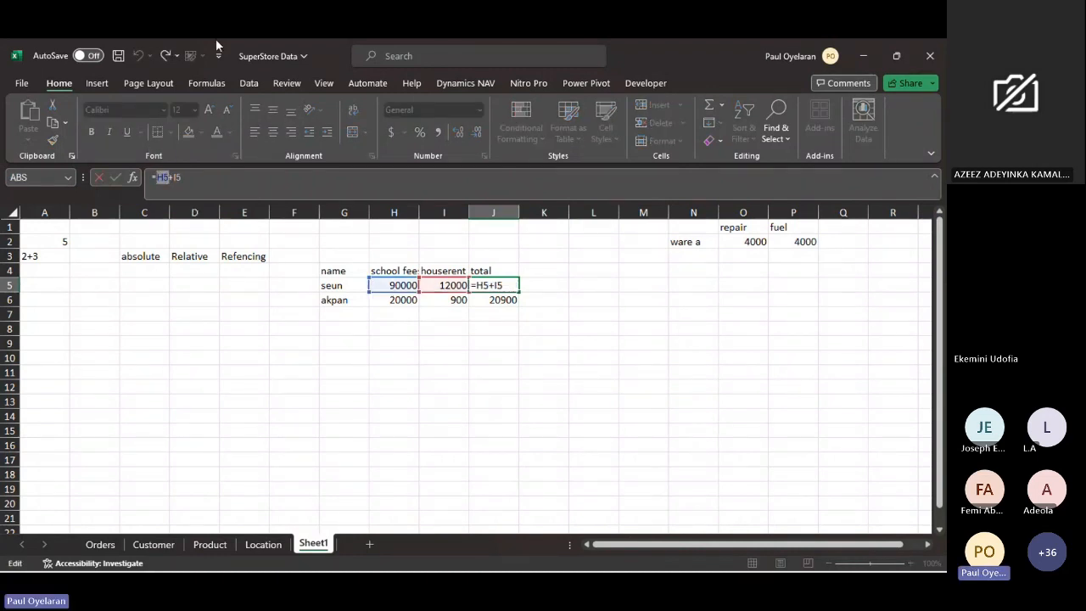
key("F4")
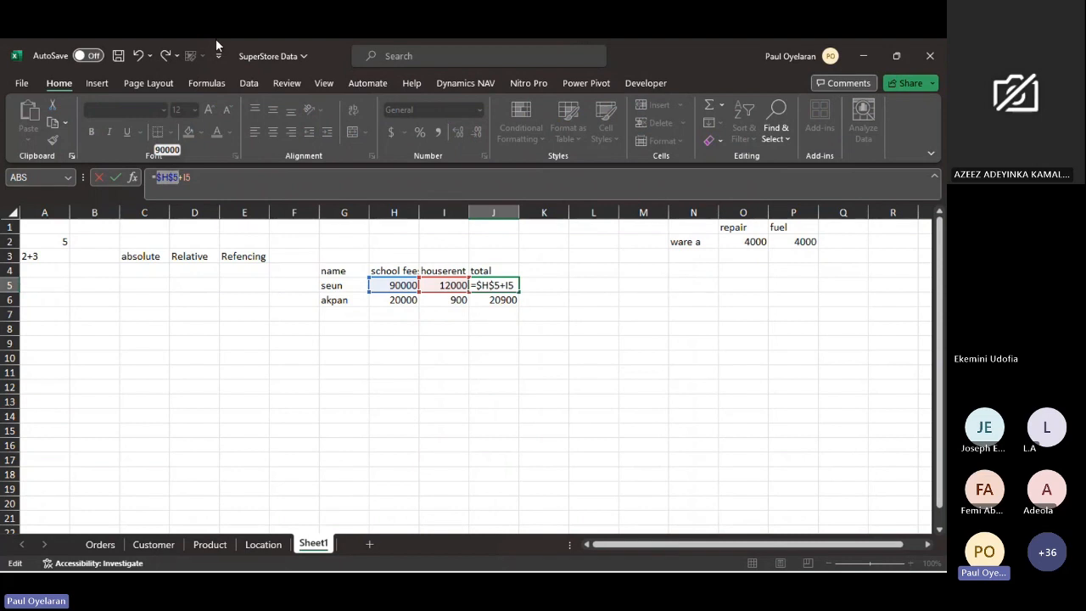
key("Return")
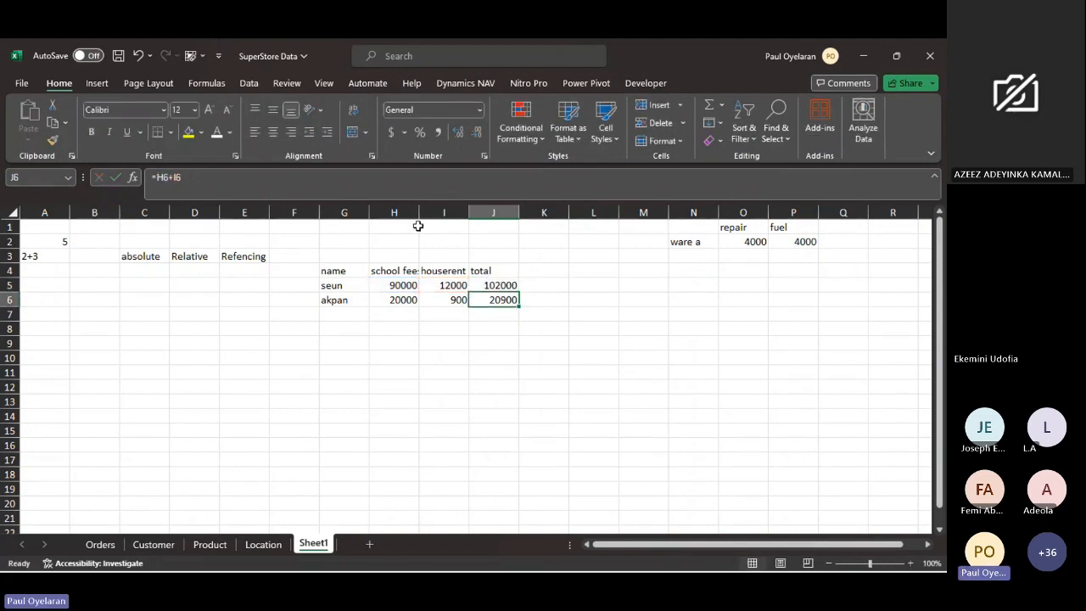
left_click(497, 286)
left_click_drag(518, 291, 519, 300)
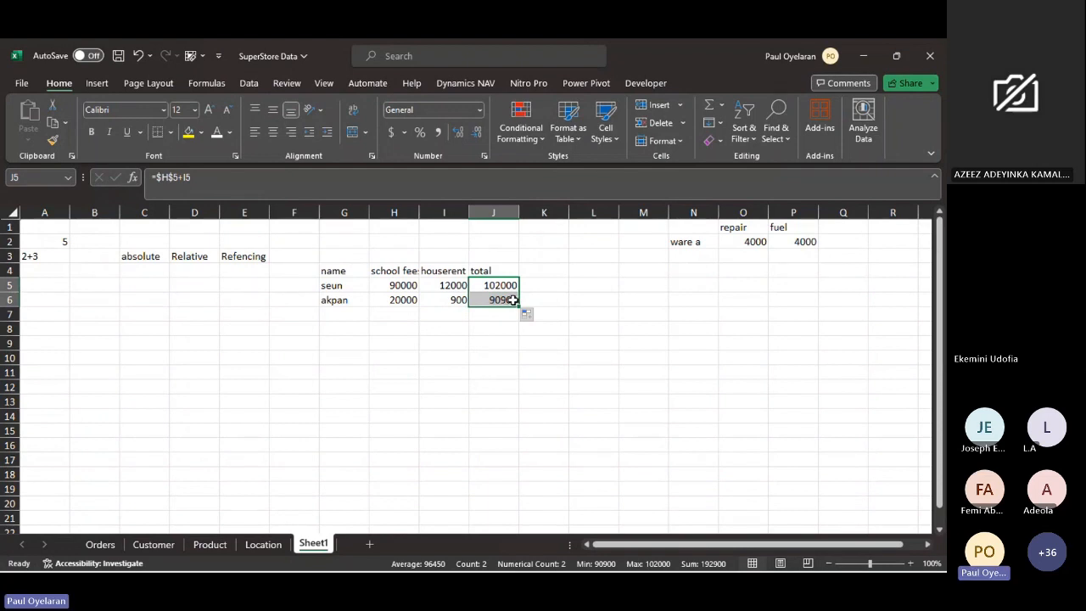
- Trace the total formula in J6 to its source cells H5 and I6
left_click(512, 299)
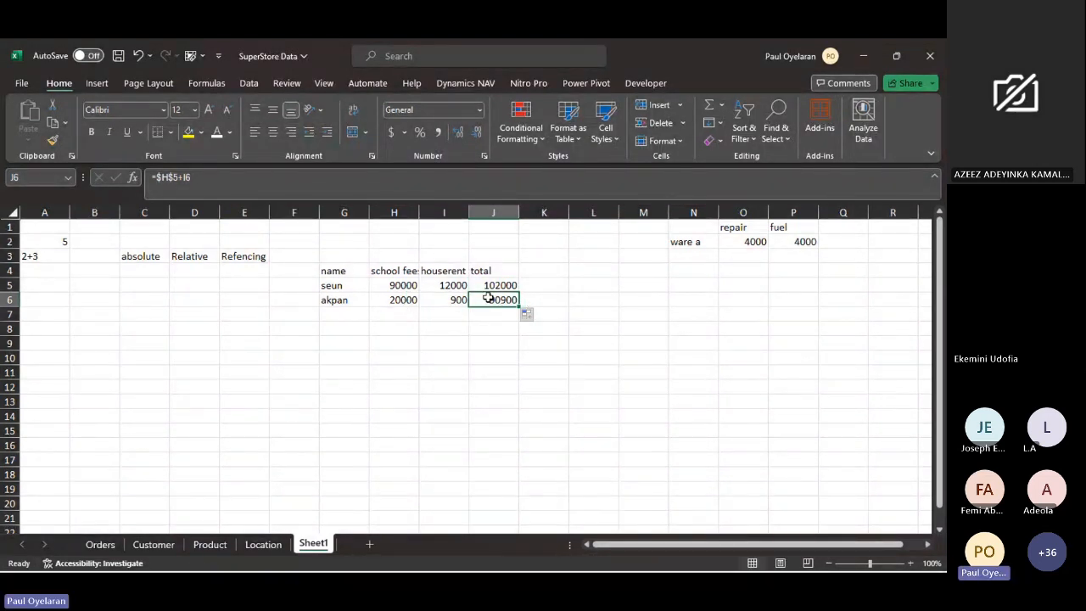
left_click(391, 282, "ctrl")
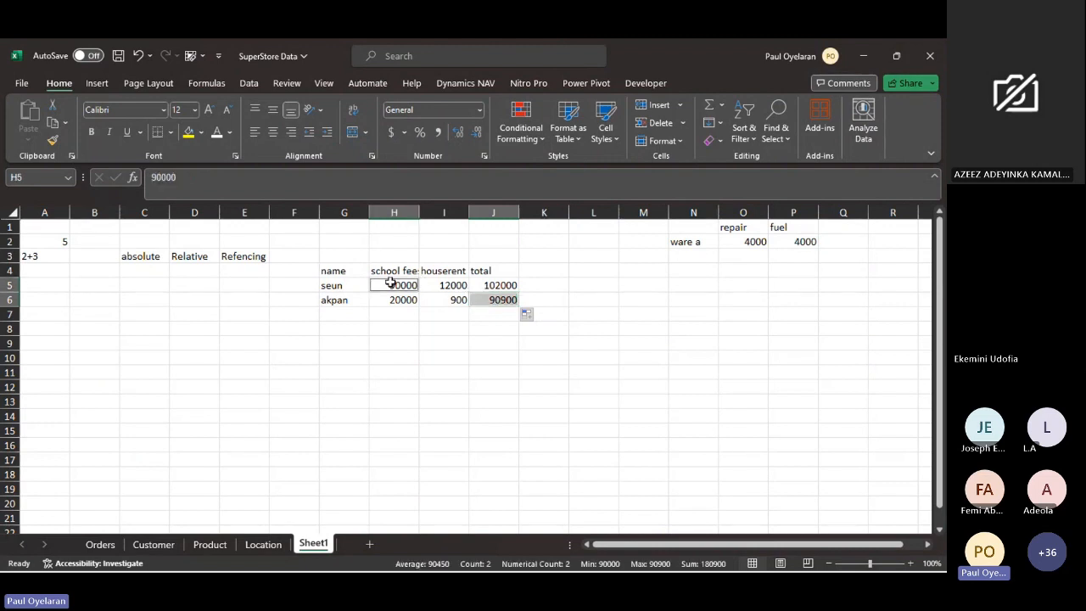
left_click(443, 301, "ctrl")
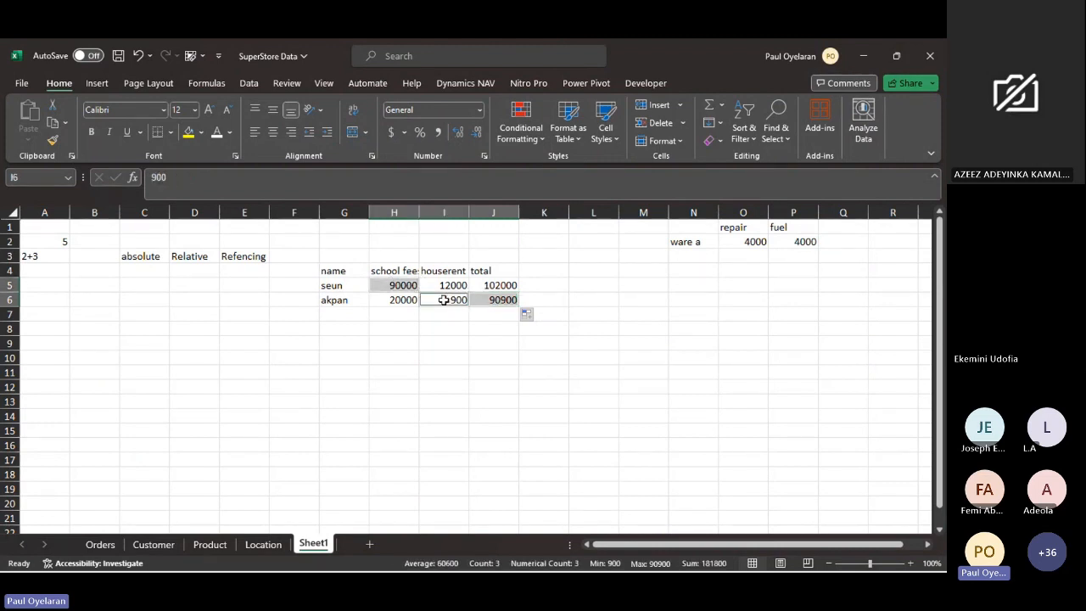
- Repeat filling J5's total formula down to J6
left_click(502, 287)
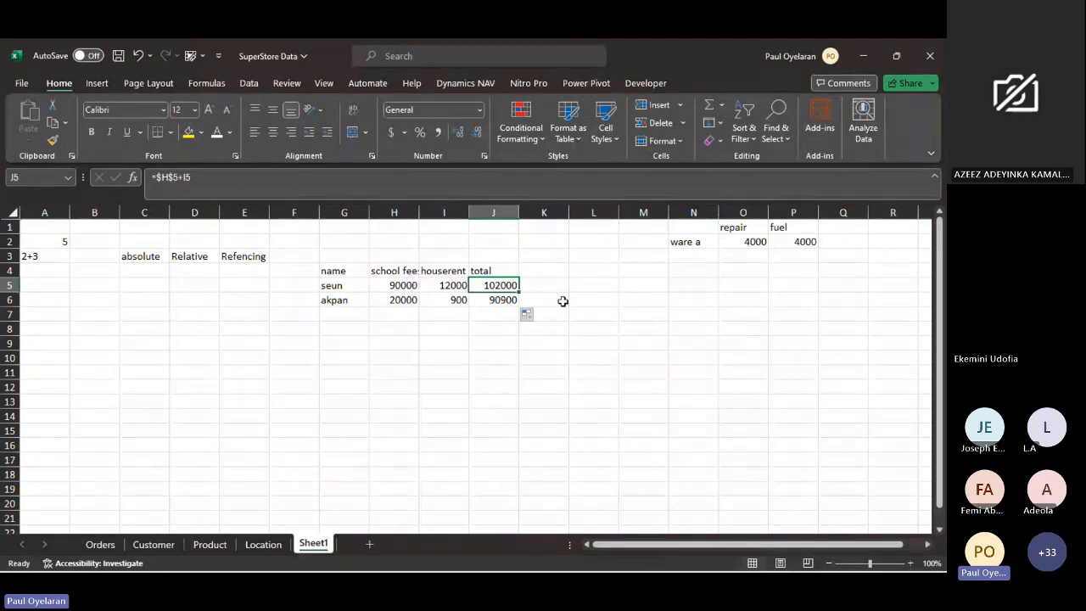
left_click_drag(520, 292, 516, 301)
left_click(501, 285)
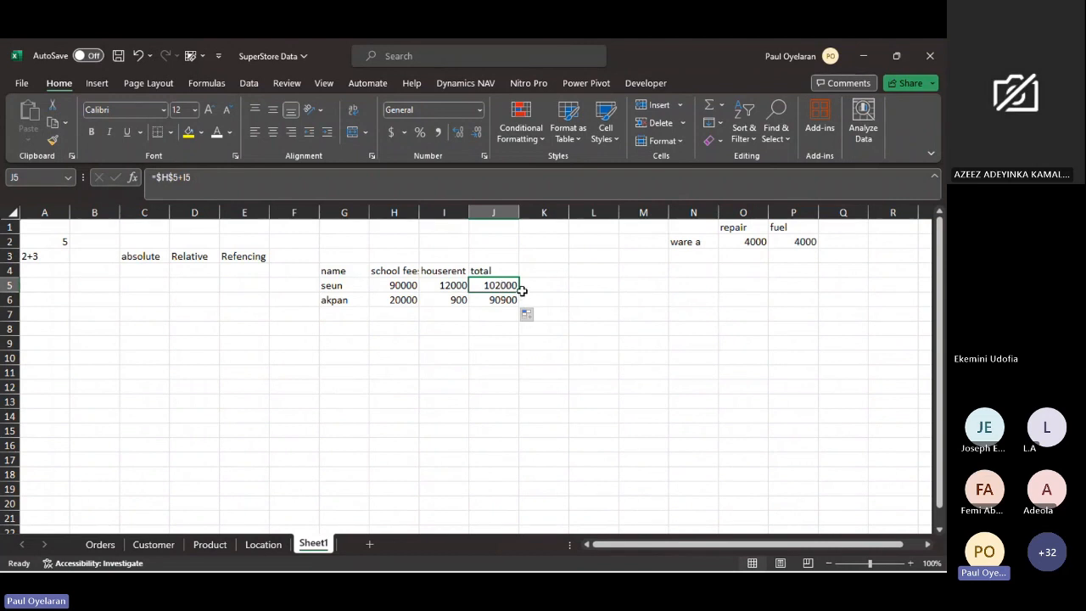
left_click_drag(520, 291, 514, 302)
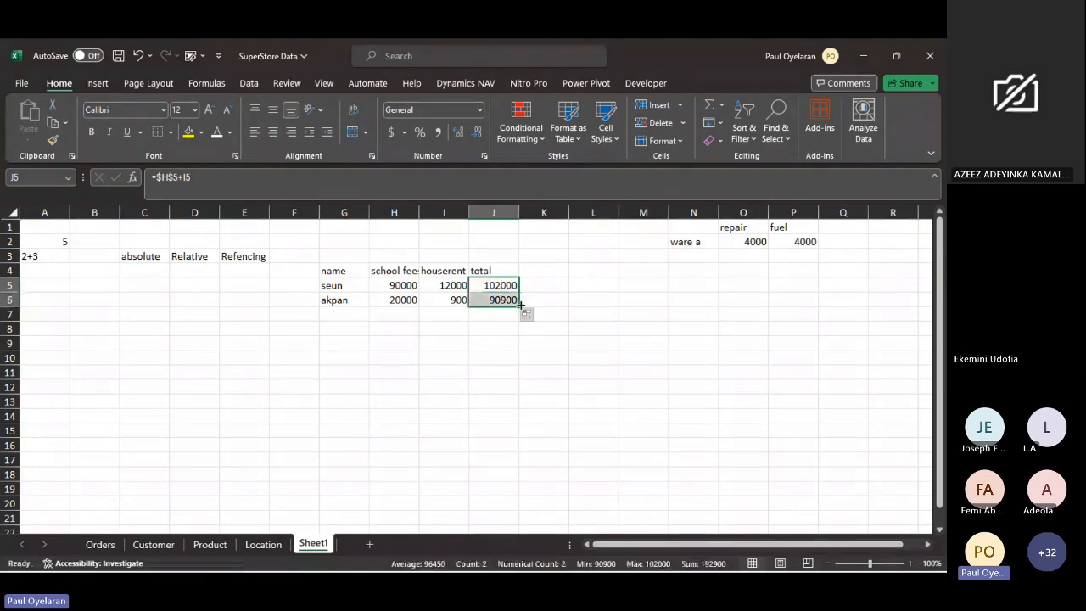
- Compare the fixed H5 reference and the relative houserent reference in the formulas of J6 and J5
left_click(509, 300)
left_click(193, 177)
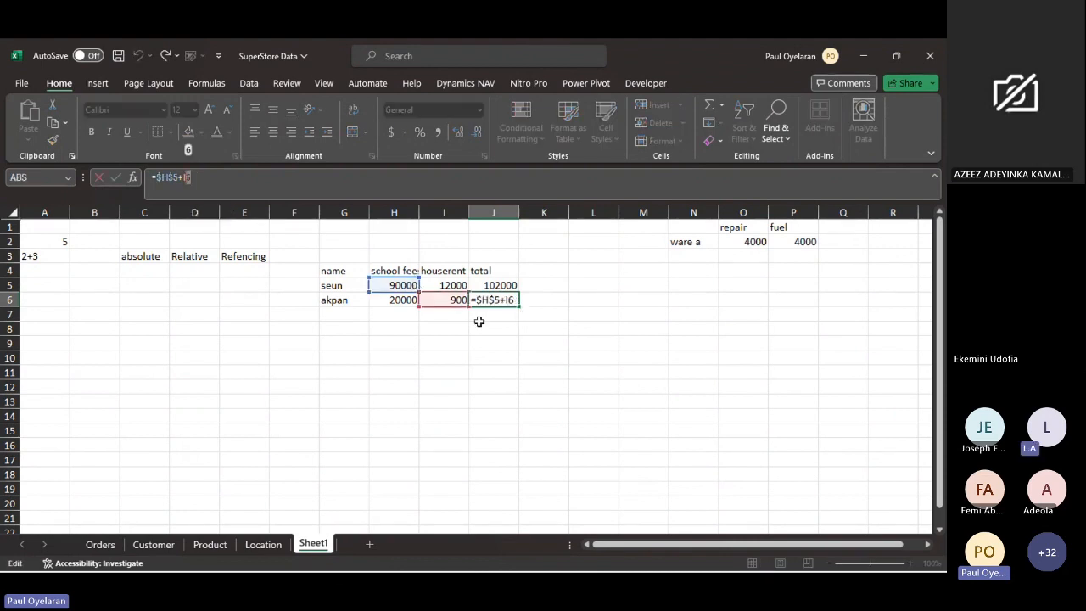
key("Escape")
left_click(500, 287)
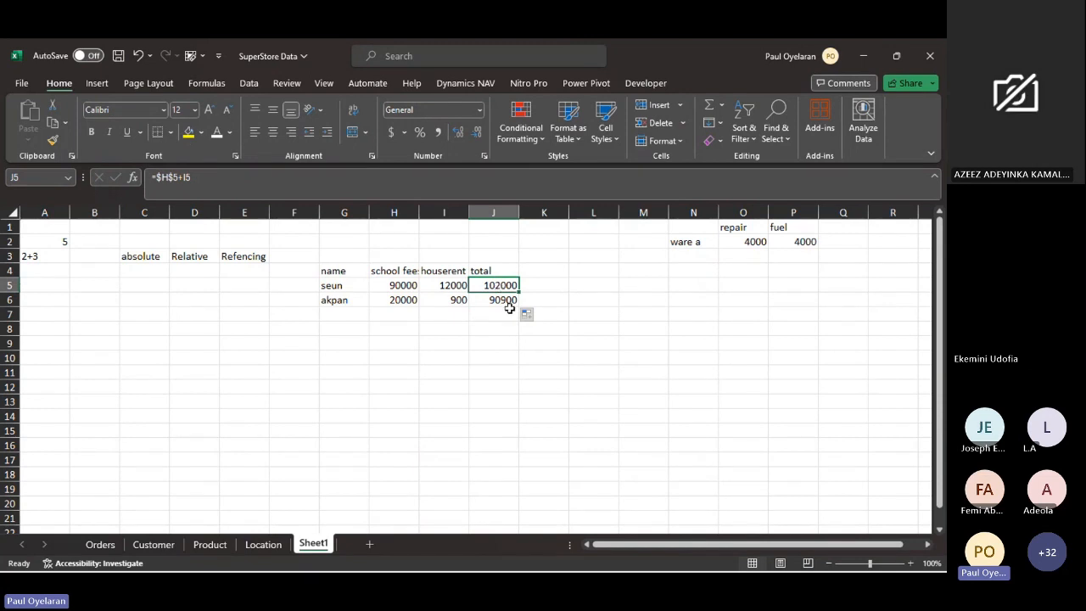
left_click(509, 307)
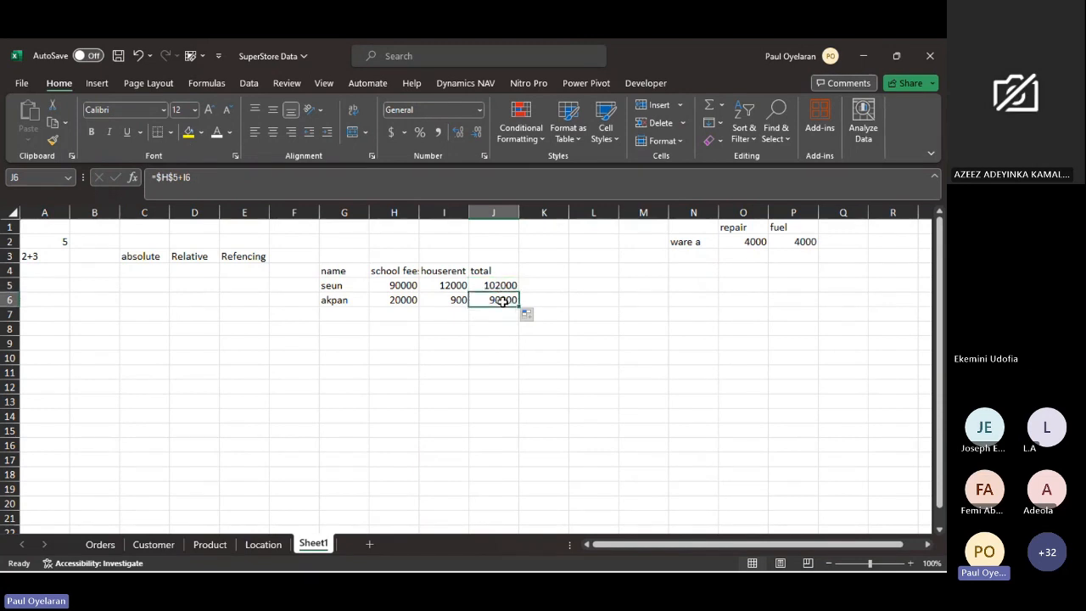
left_click(512, 285)
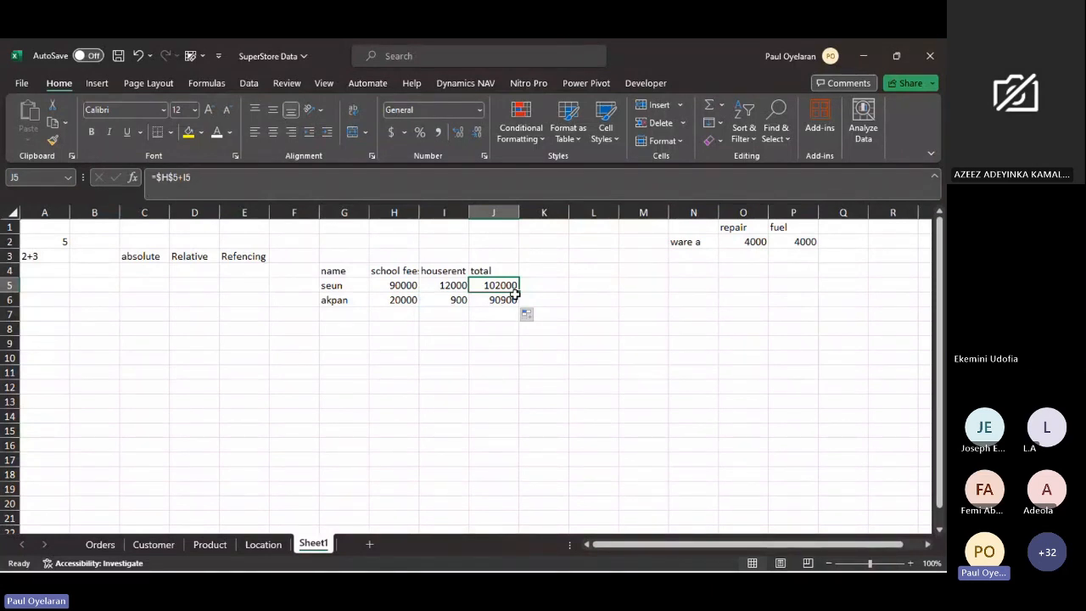
- Fill the ware a label from N2 down through N10
left_click(699, 244)
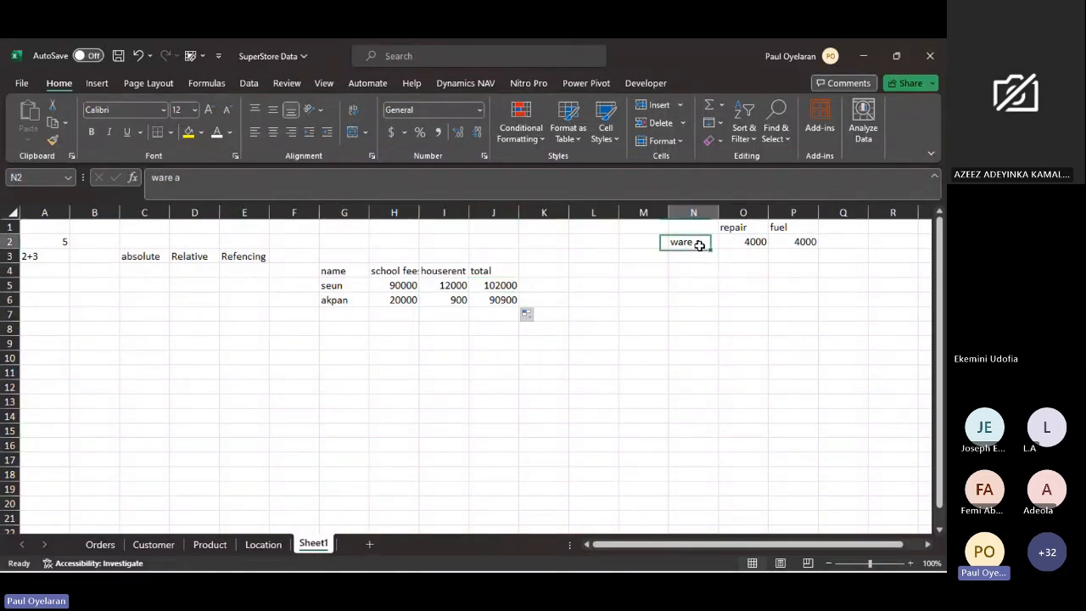
left_click_drag(710, 242, 710, 361)
left_click(713, 243)
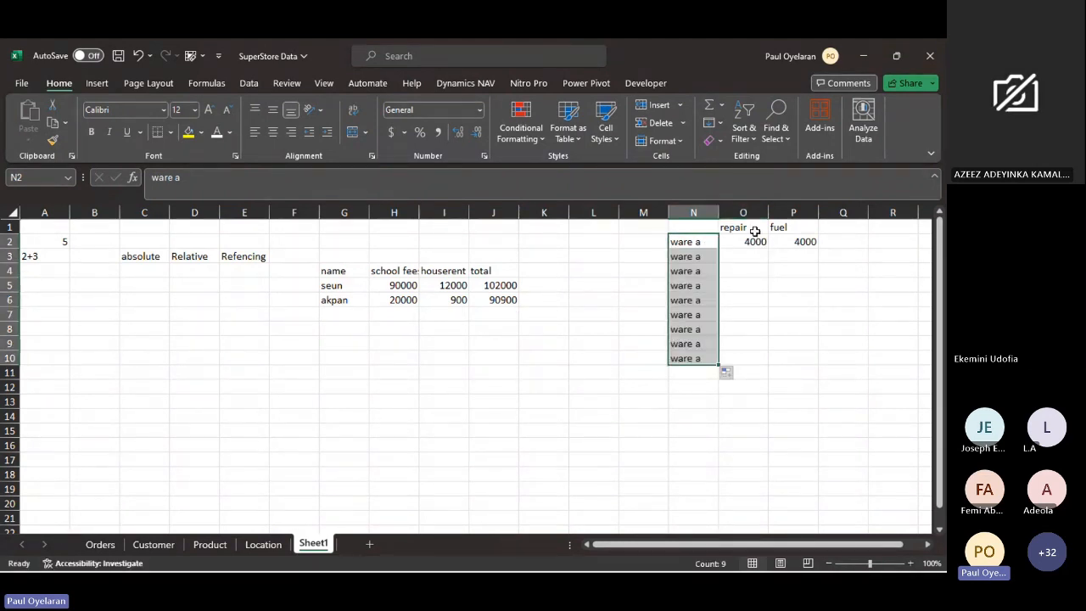
left_click(759, 241)
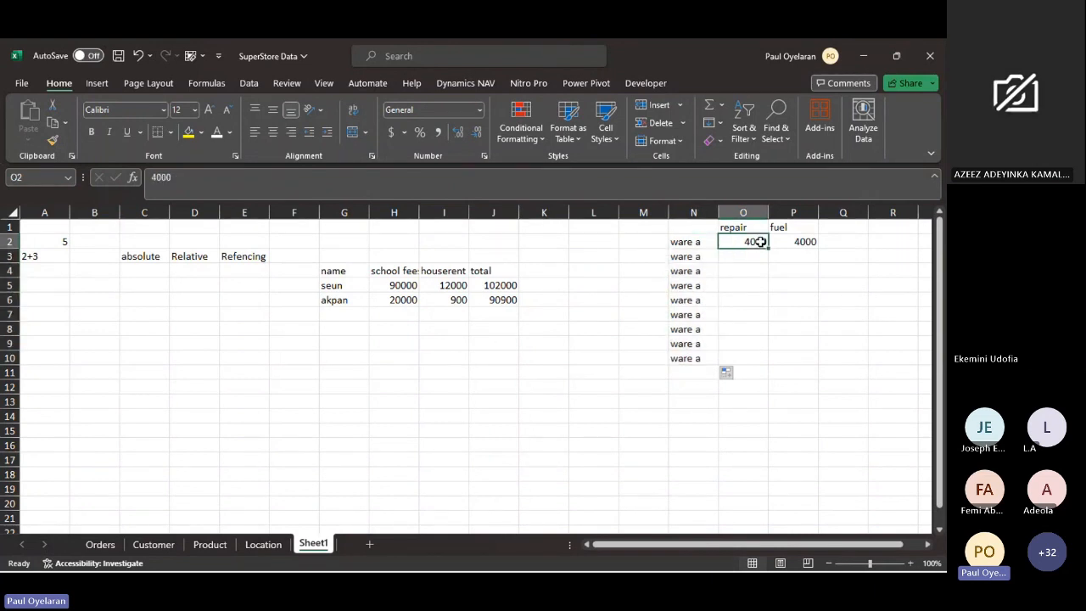
- Make the I5 reference in J5's total formula absolute as $I$5 and fill the formula down to J6
left_click(490, 285)
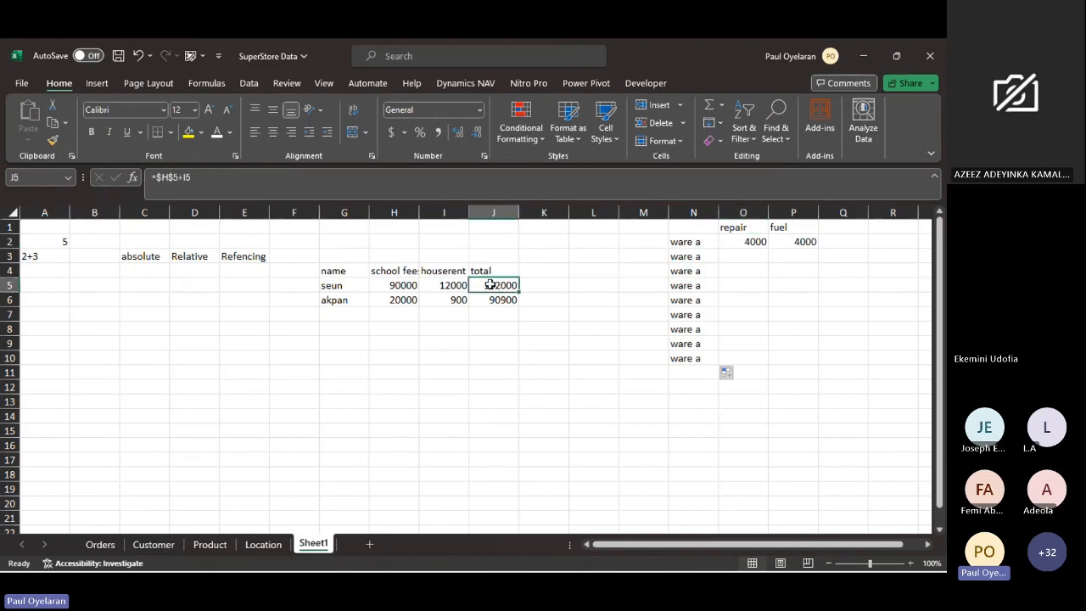
left_click(188, 178)
double_click(189, 178)
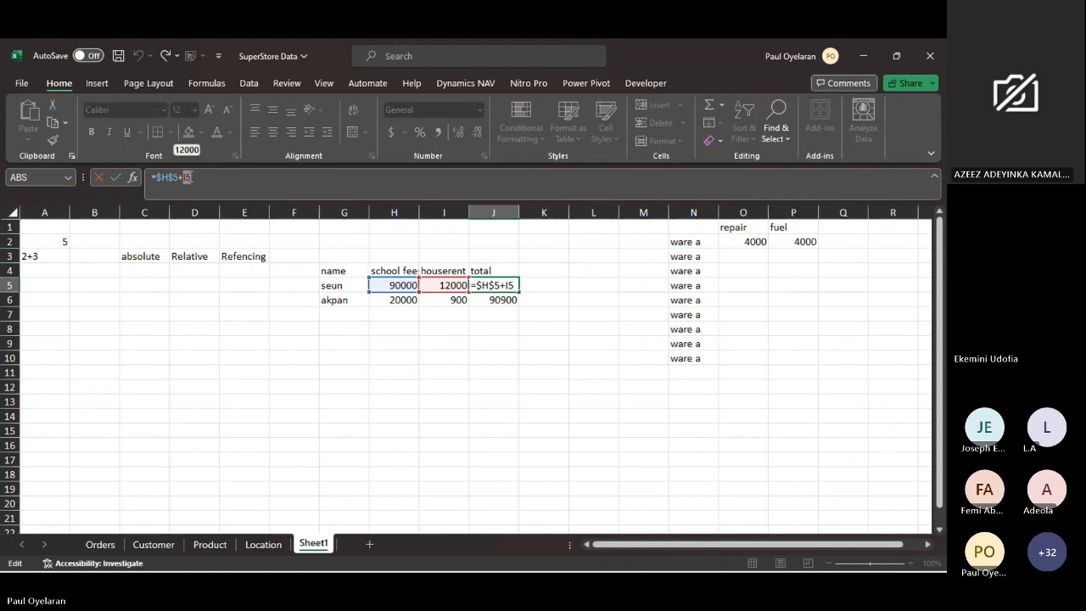
key("F4")
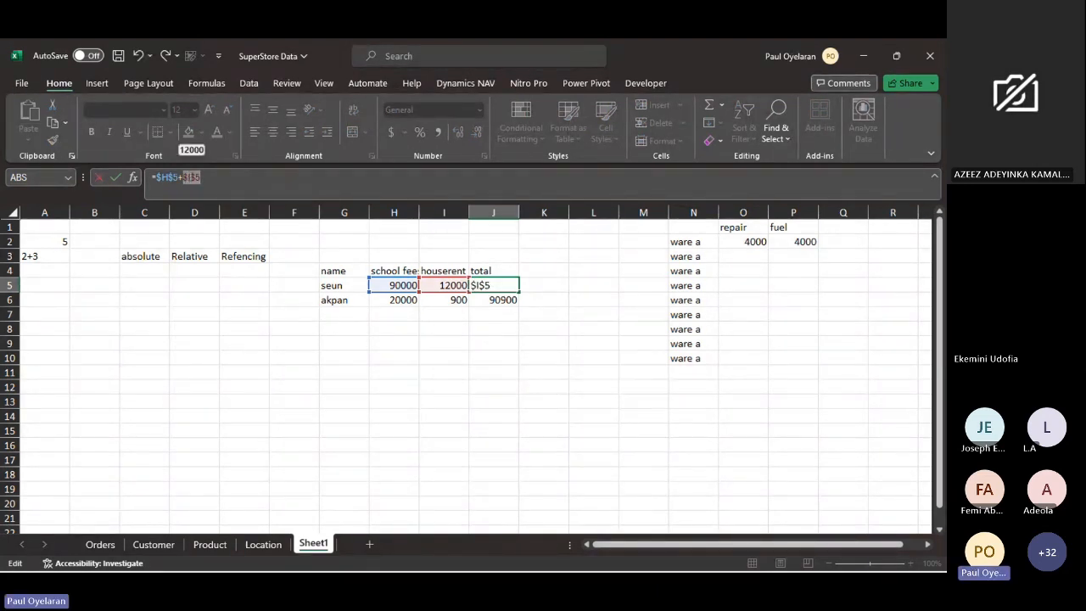
key("Return")
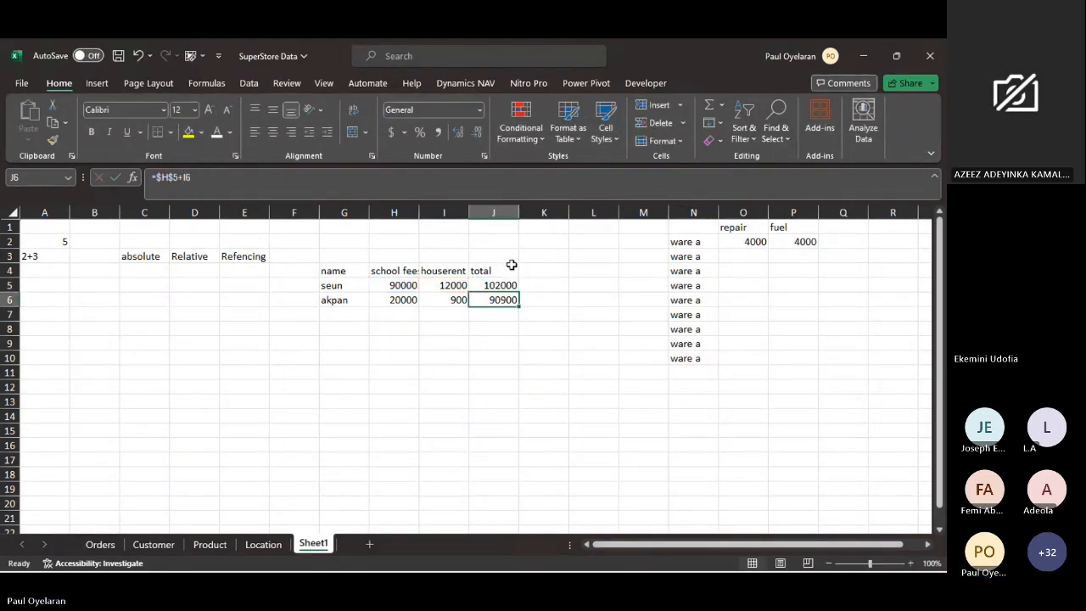
left_click(509, 285)
left_click_drag(518, 290, 517, 296)
left_click_drag(518, 296, 519, 307)
- Examine the absolute references in the total formulas of J6 and J5
left_click(487, 302)
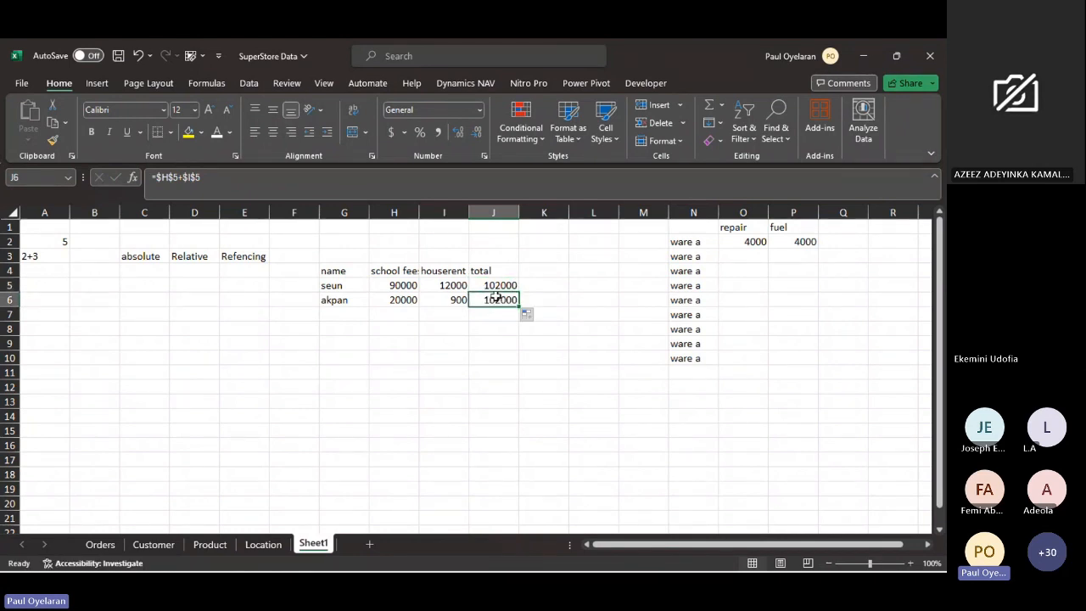
left_click(499, 285)
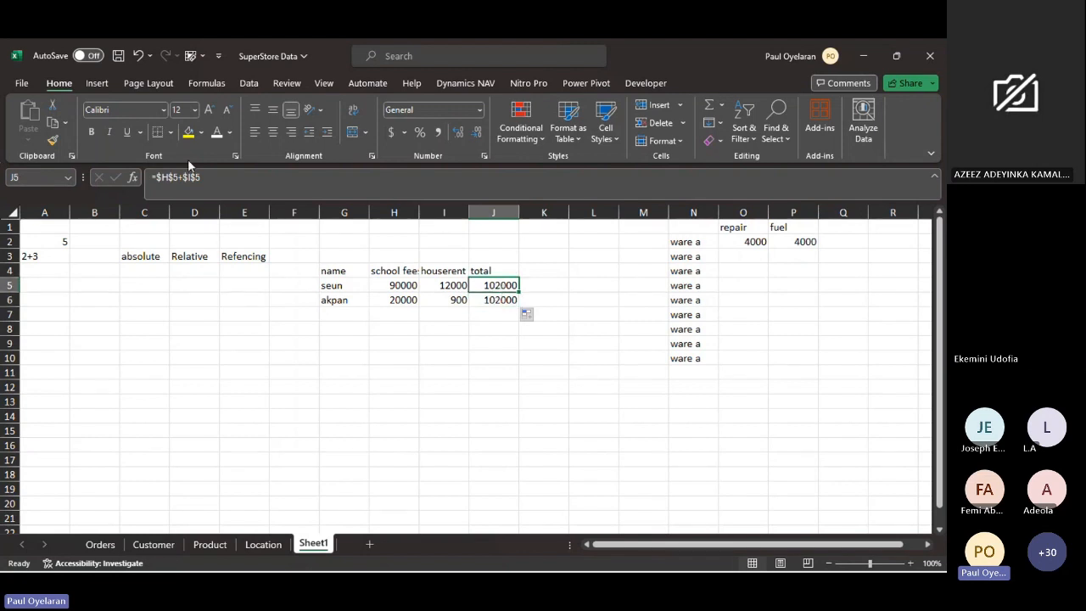
left_click(154, 177)
mouse_move(155, 176)
left_mouse_down()
mouse_move(255, 201)
mouse_move(174, 174)
left_mouse_up()
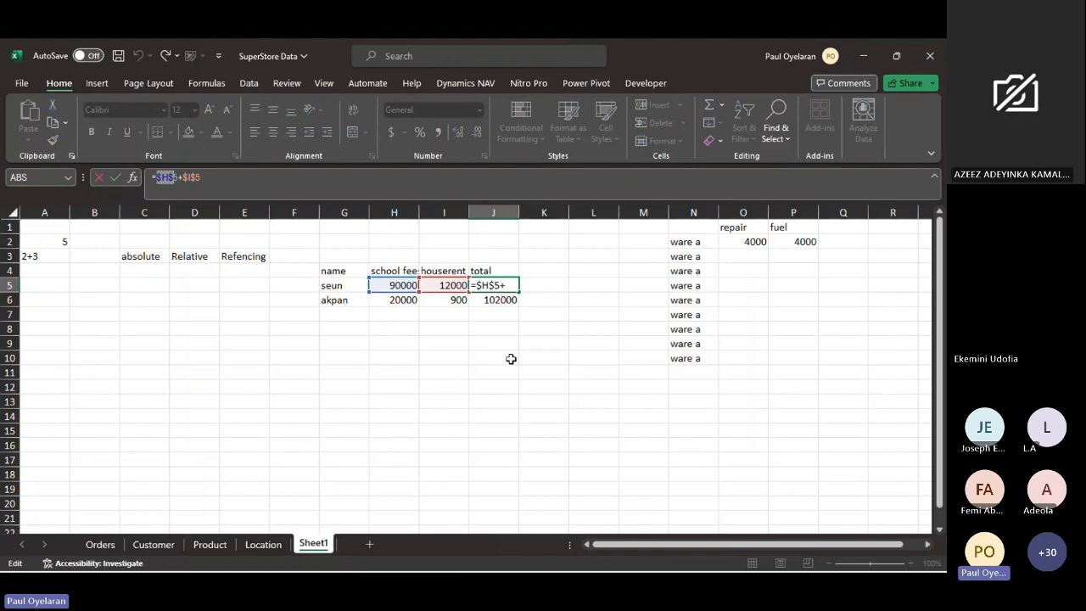
key("Escape")
- Enter the sample numbers 2 and 4 in F9:F10, and 5 and 6 in G9:G10
left_click(278, 344)
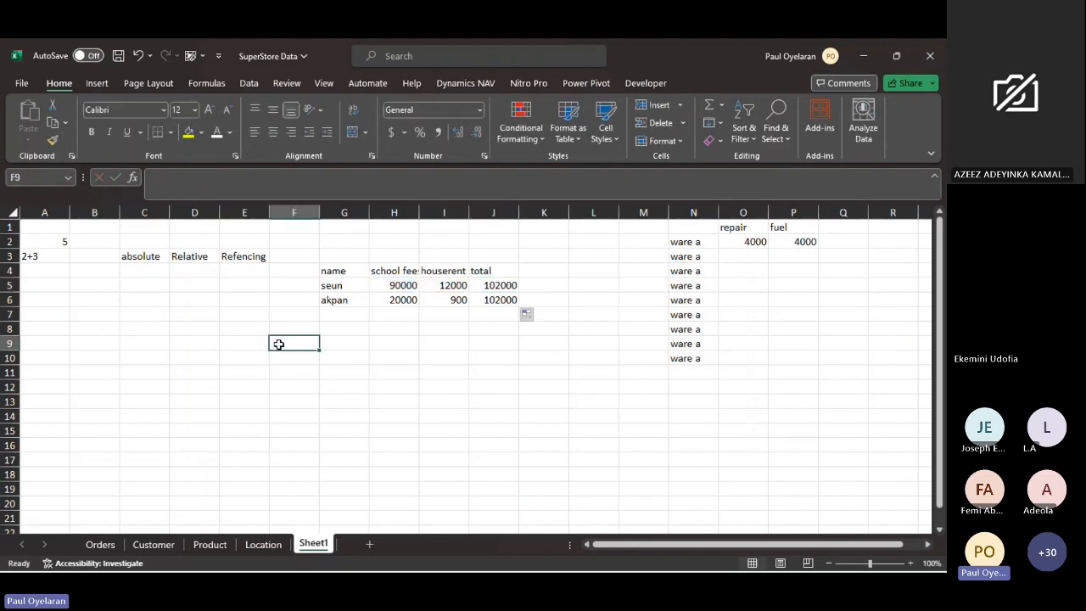
type("2")
key("Return")
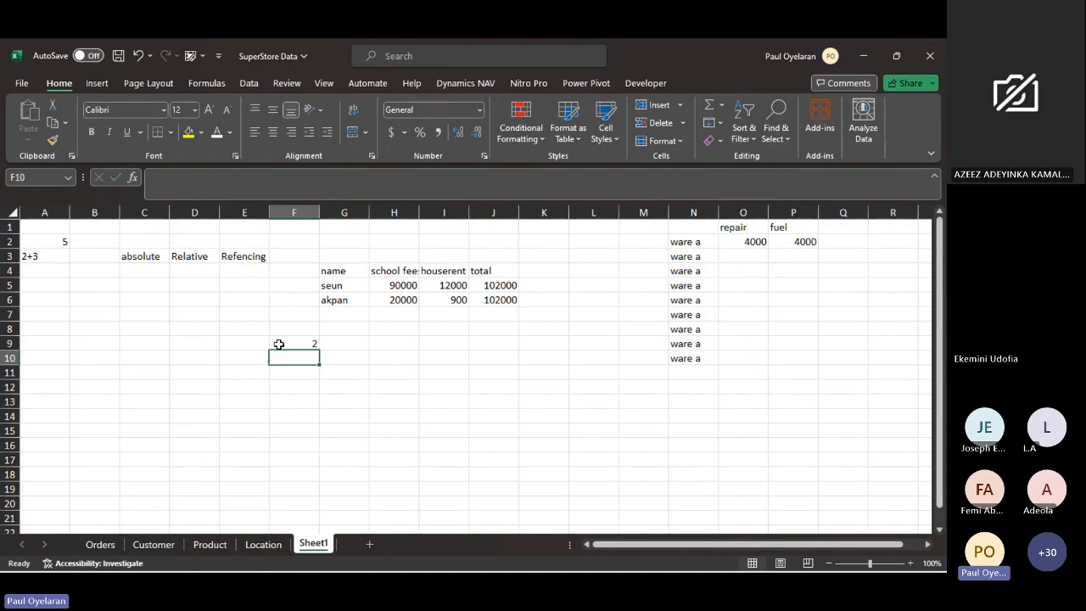
type("4")
key("Tab")
key("Up")
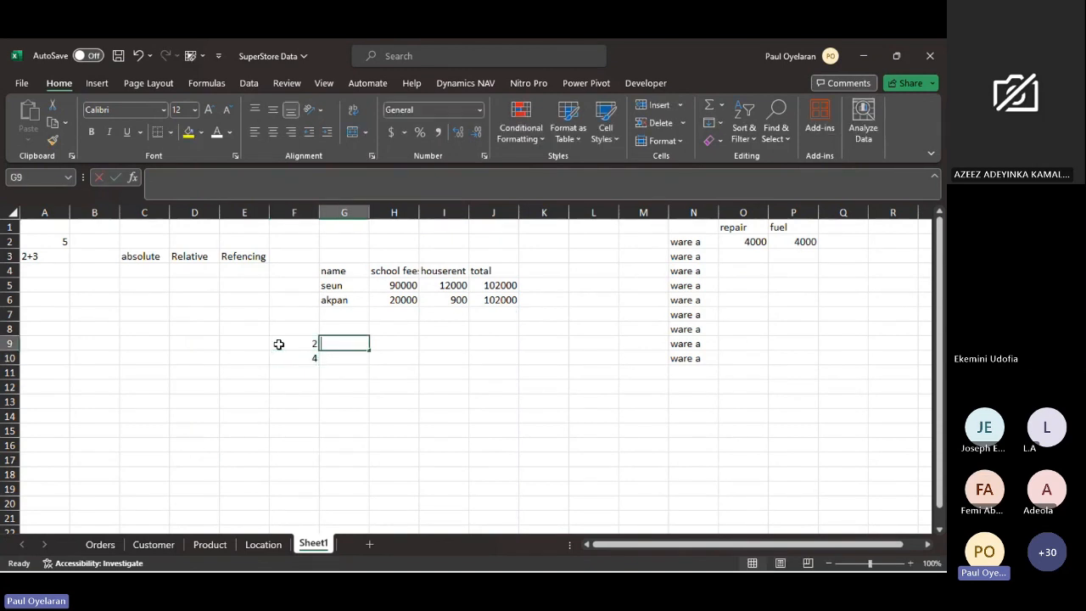
type("5")
key("Return")
type("6")
key("Tab")
key("Up")
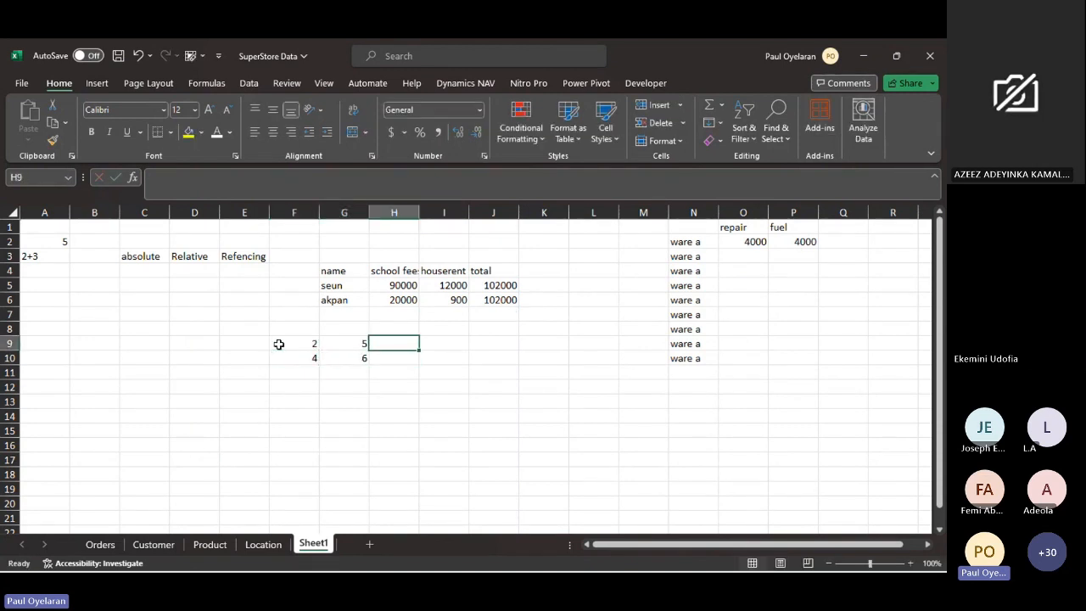
- Enter the sum formula =F9+G9 in H9 and fill it down to H10
type("=")
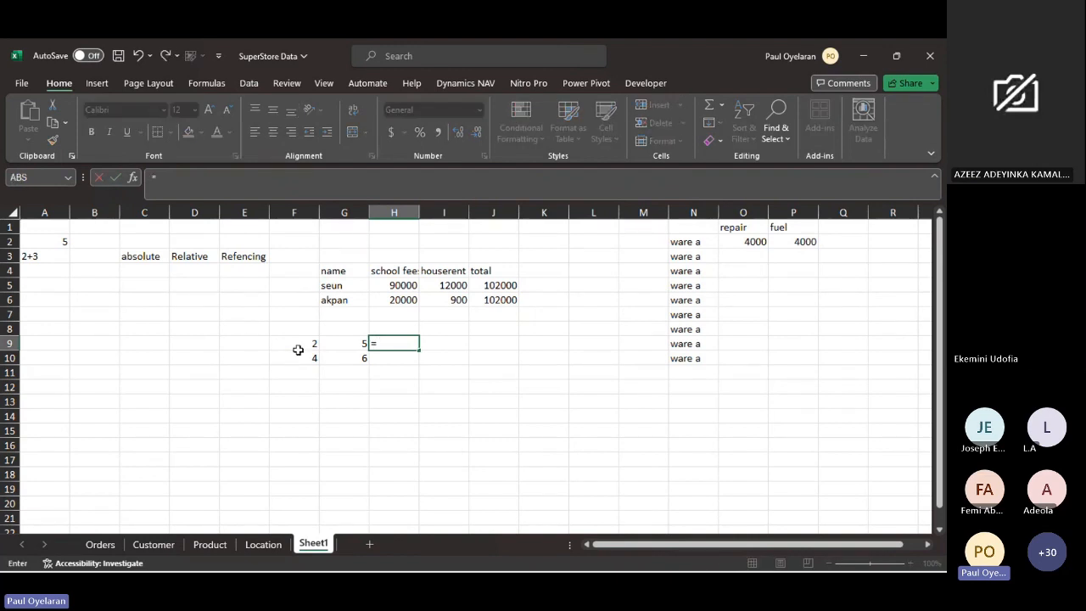
left_click(296, 347)
type("+")
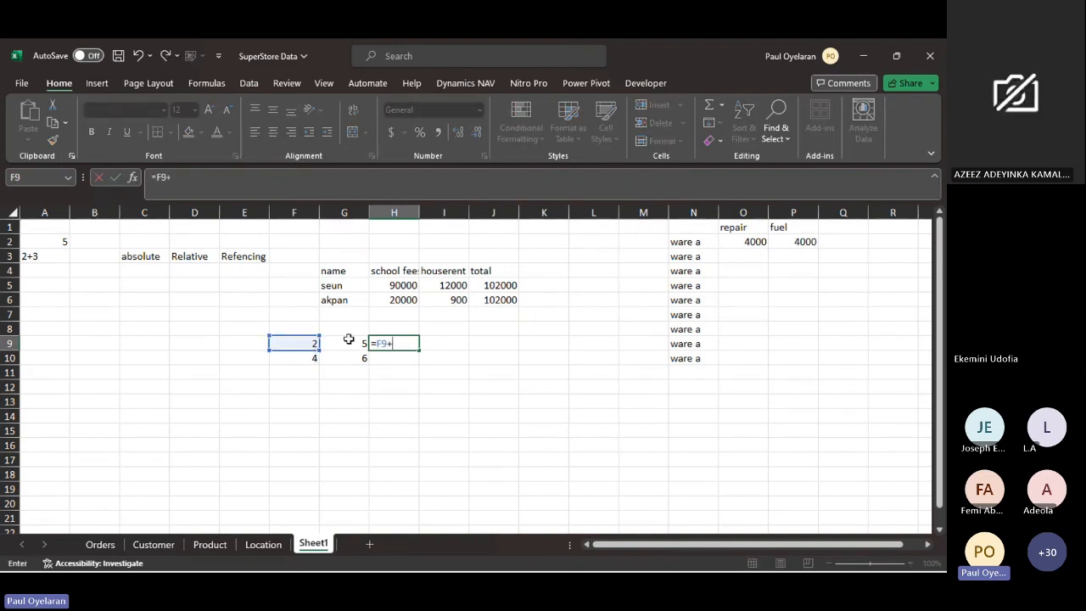
left_click(348, 340)
key("Return")
mouse_move(398, 349)
left_mouse_down()
mouse_move(419, 347)
mouse_move(405, 342)
mouse_move(412, 358)
left_mouse_up()
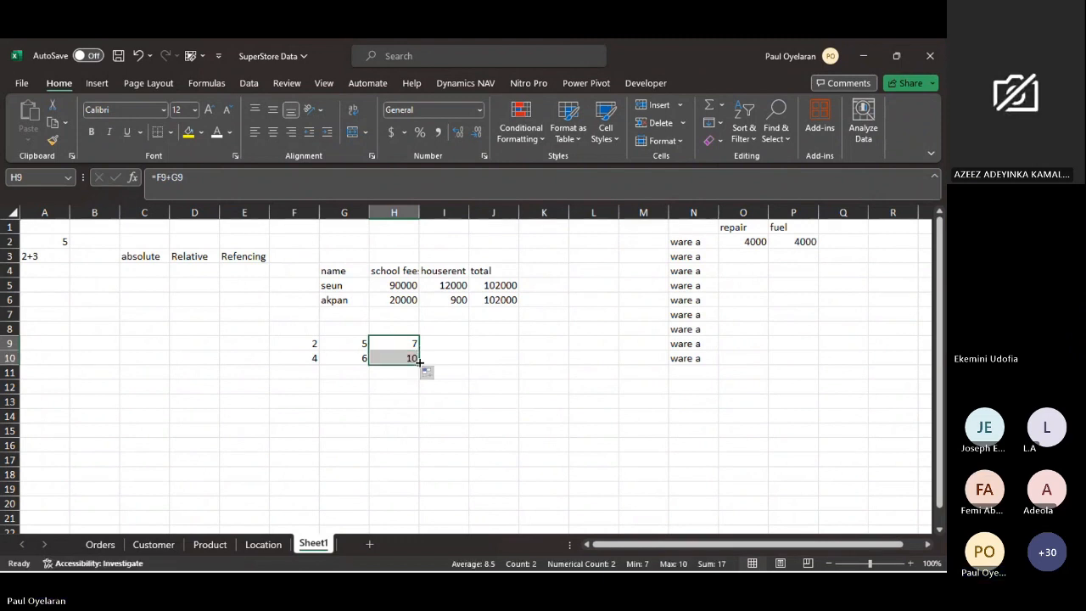
- Examine the total formula in J5
left_click(499, 285)
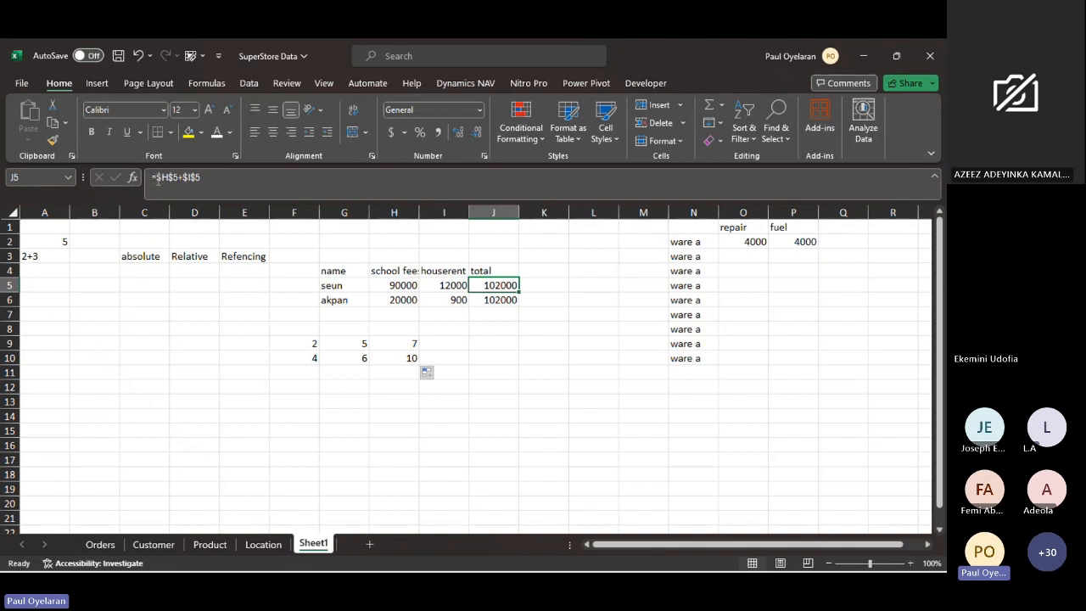
- Examine the total formula in J5, relating its absolute references to the sheet's column letters and row numbers
left_click_drag(157, 179, 180, 183)
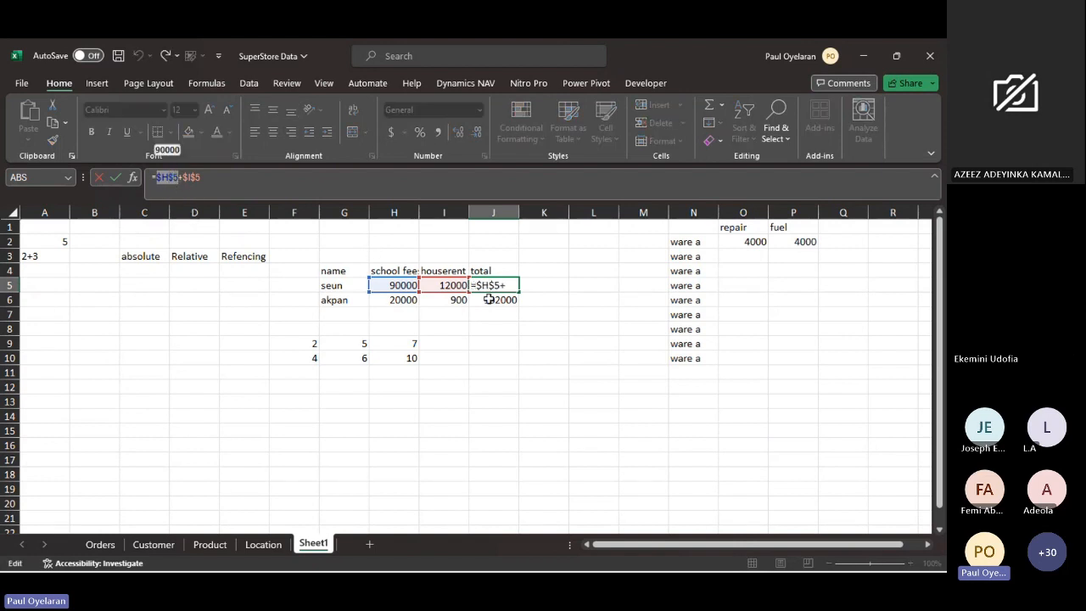
key("Escape")
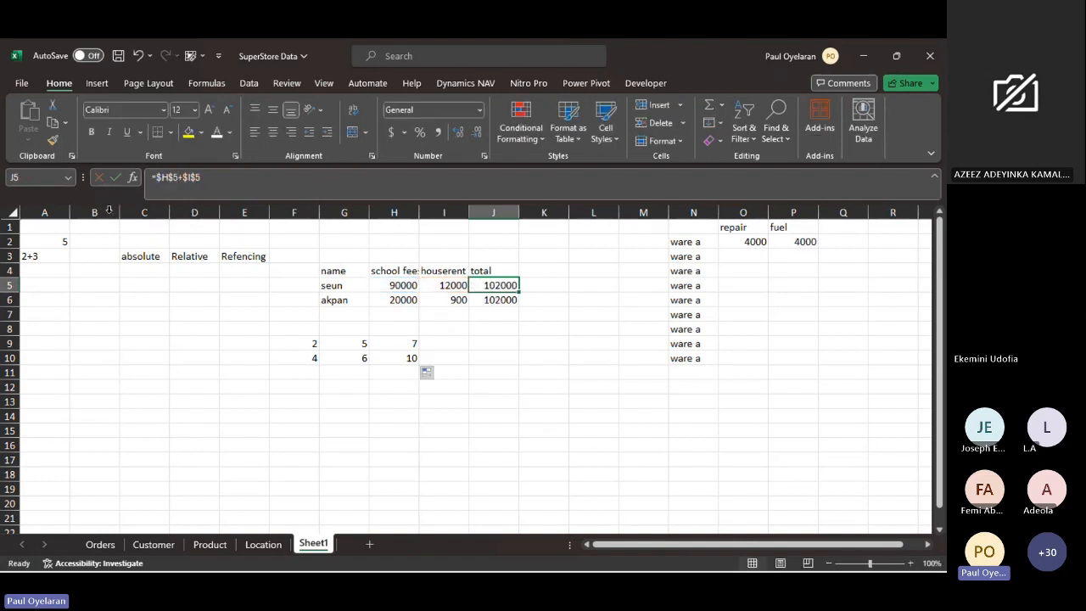
left_click(108, 210)
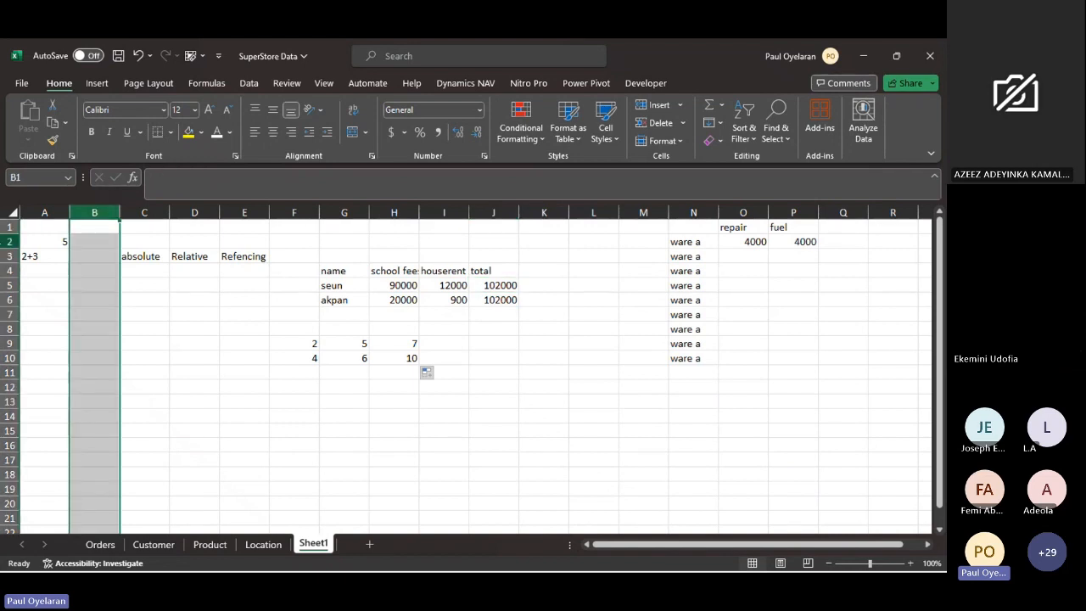
left_click(10, 241)
left_click(482, 287)
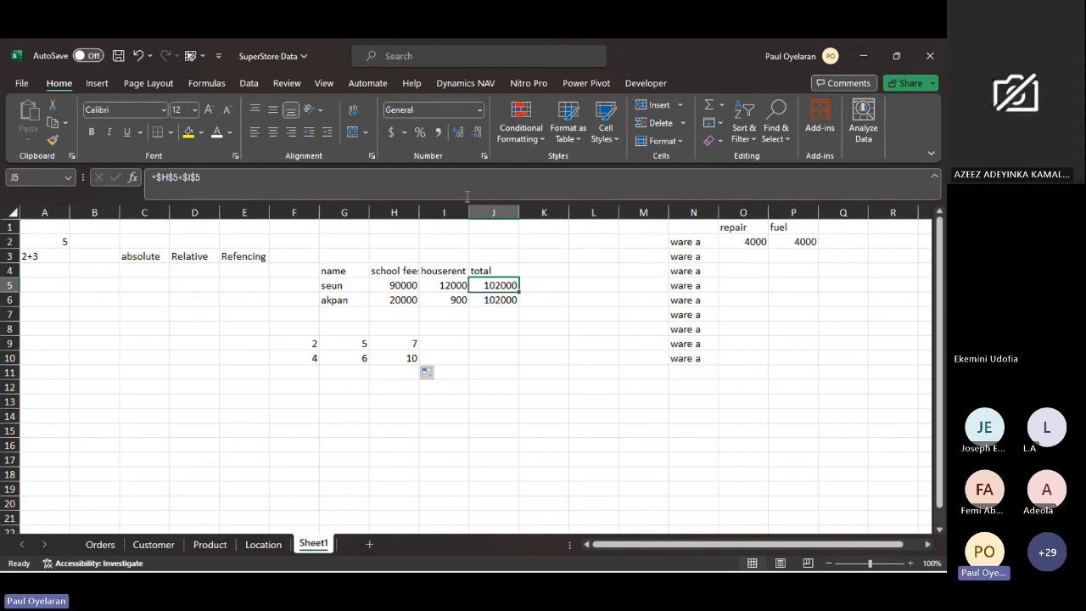
left_click(487, 212)
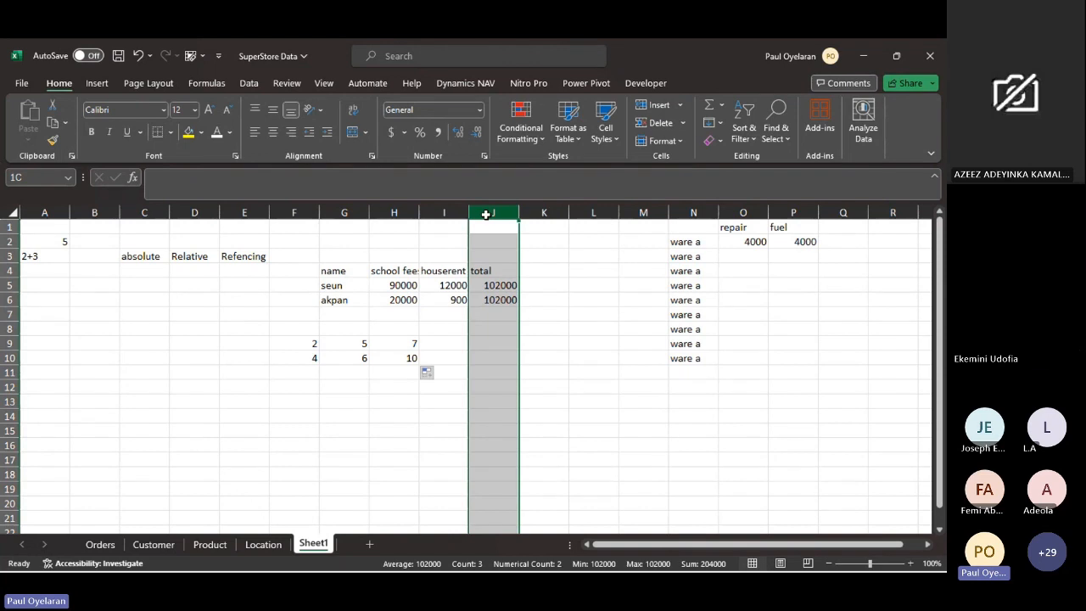
left_click(496, 285)
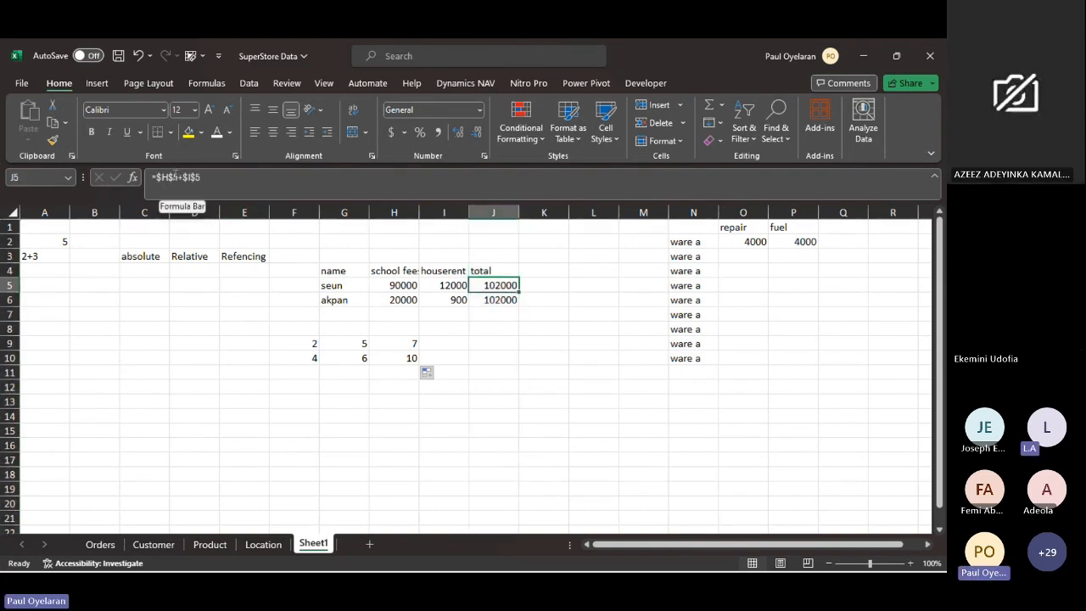
left_click(10, 285)
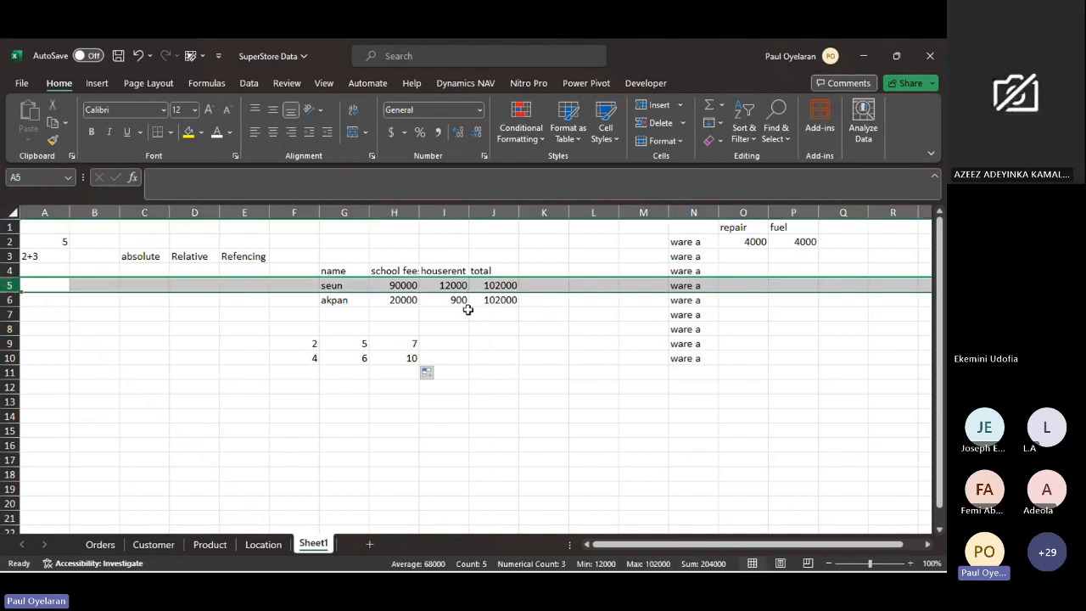
left_click(502, 285)
left_click_drag(502, 285, 526, 297)
left_click(509, 288)
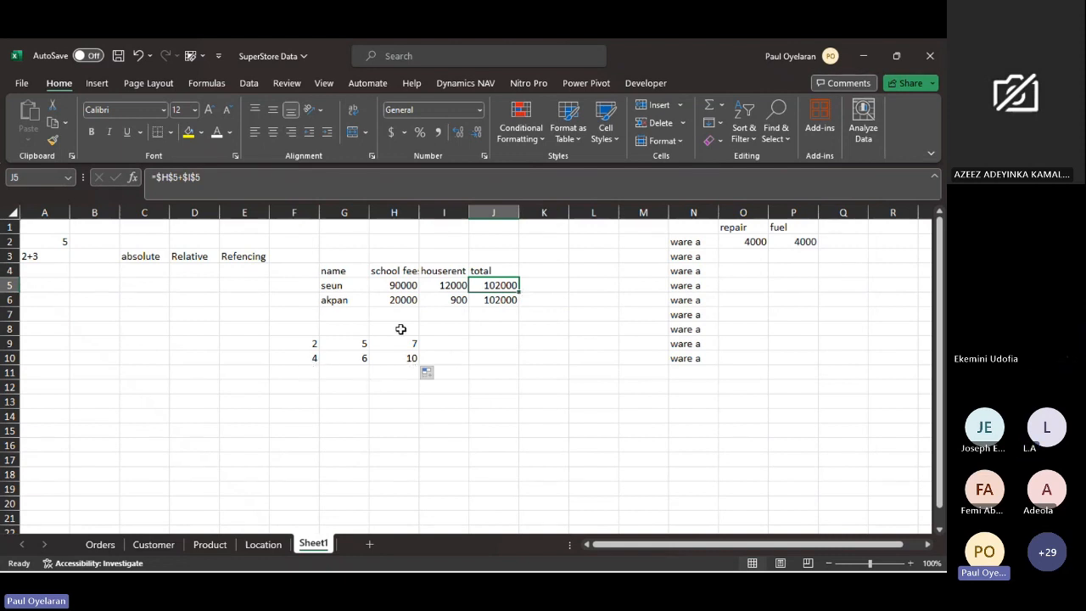
- Insert two blank rows at row 7, between the expense table and the small number table
left_click(304, 342)
left_click_drag(304, 343, 325, 317)
left_click(325, 318)
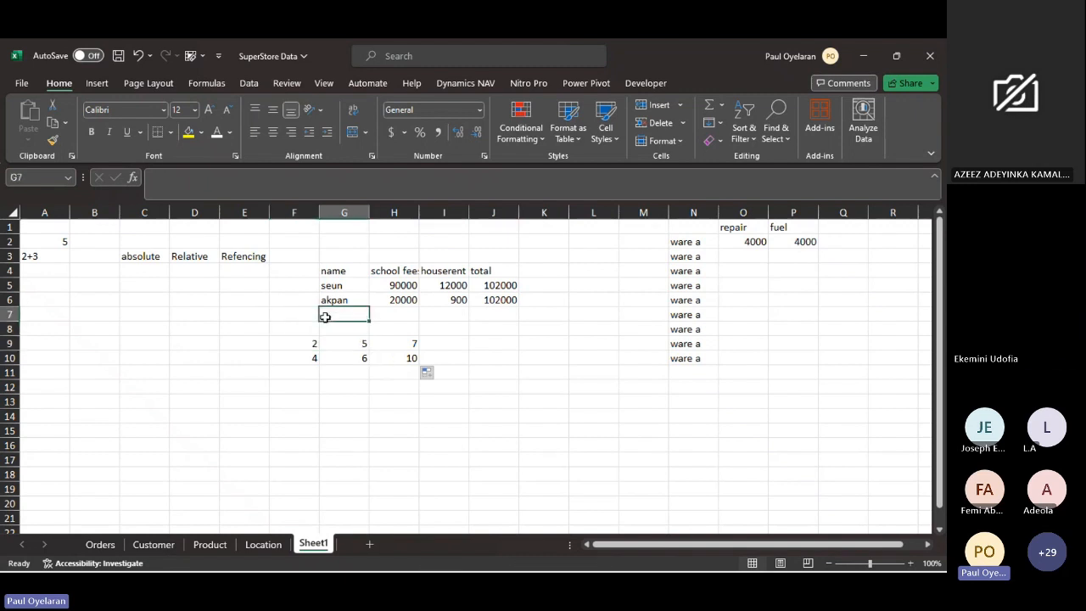
left_click(398, 312)
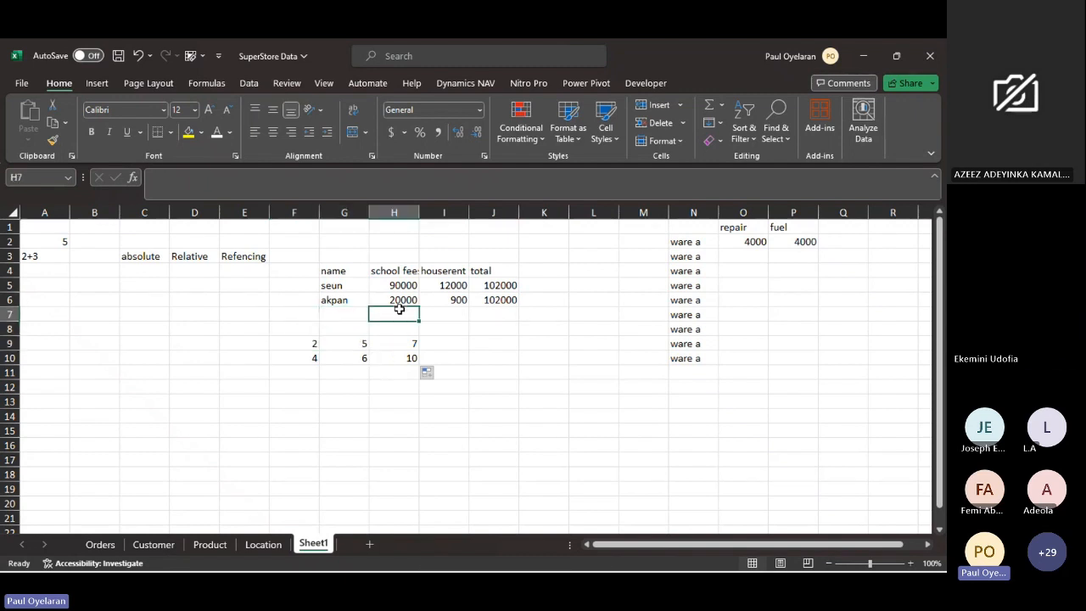
right_click(8, 314)
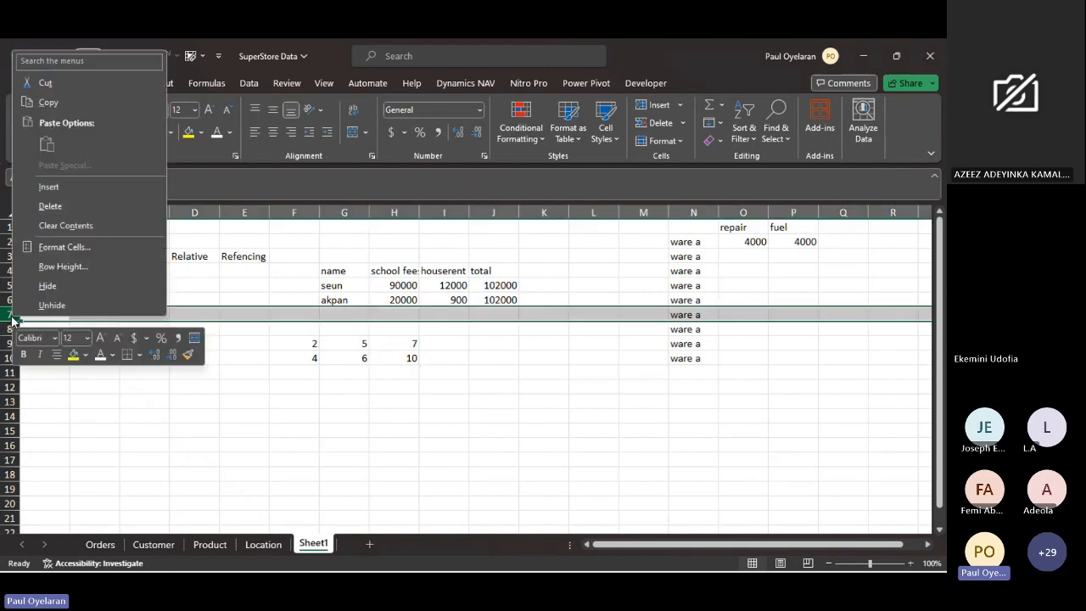
left_click(54, 188)
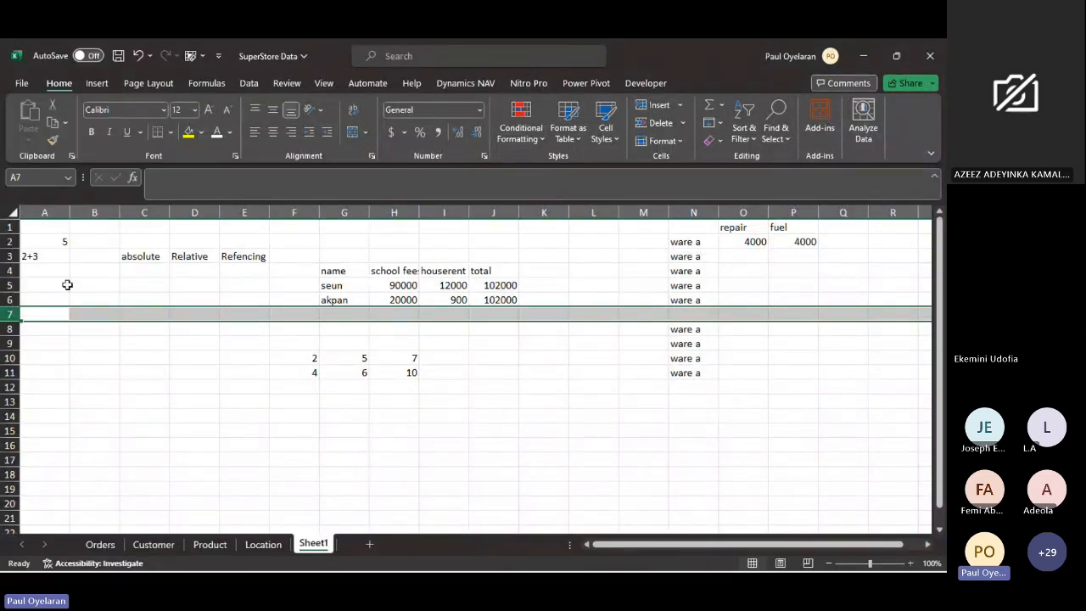
right_click(8, 314)
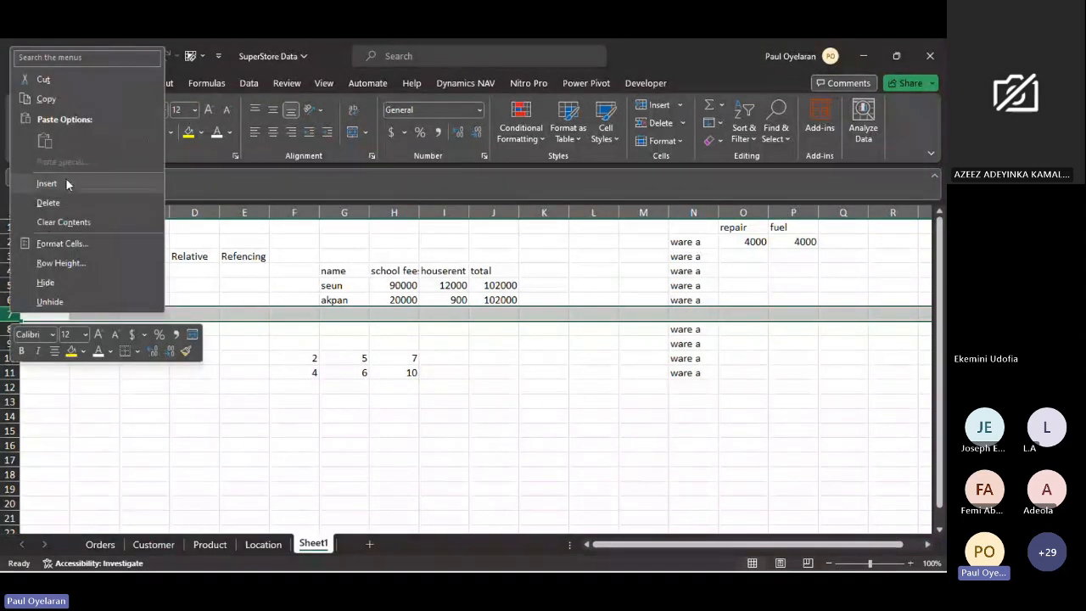
left_click(66, 180)
- Enter the school fees sum =H5+H6 in H7 and fill it across to the house rent column in I7
left_click(398, 316)
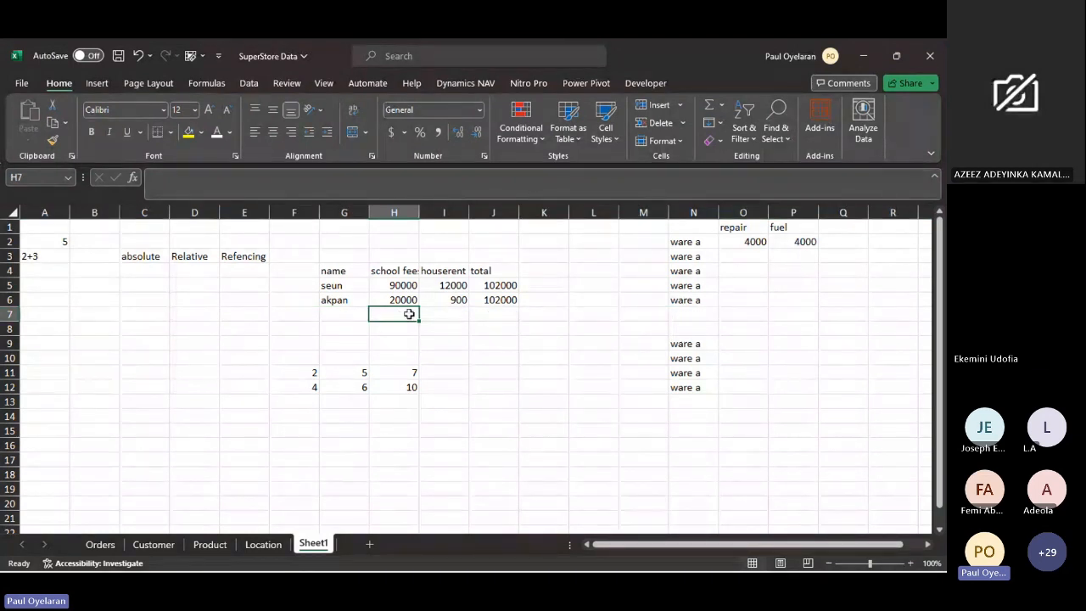
type("=")
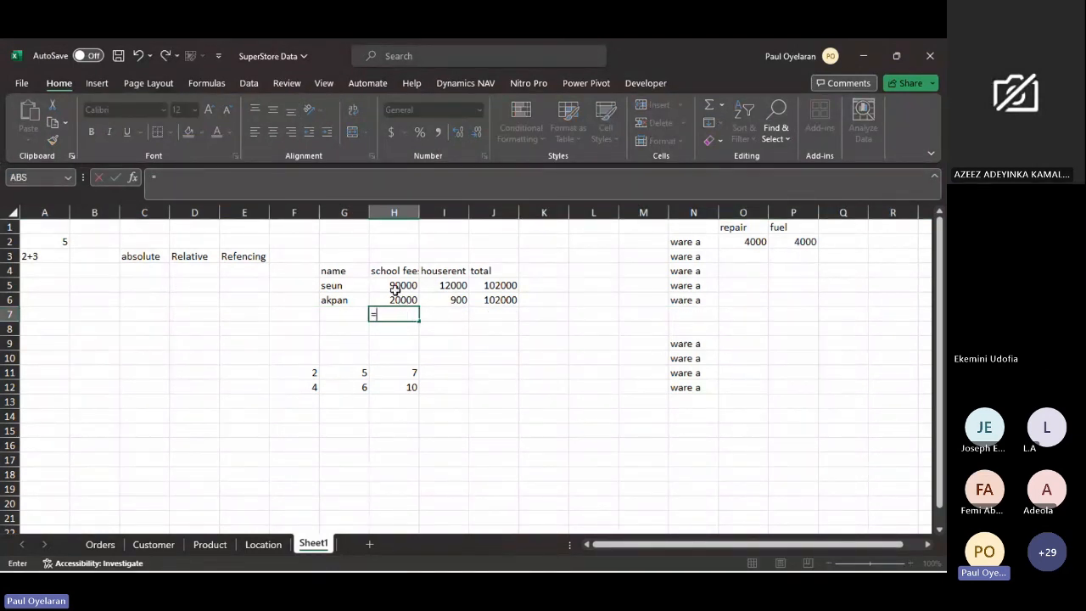
left_click(396, 289)
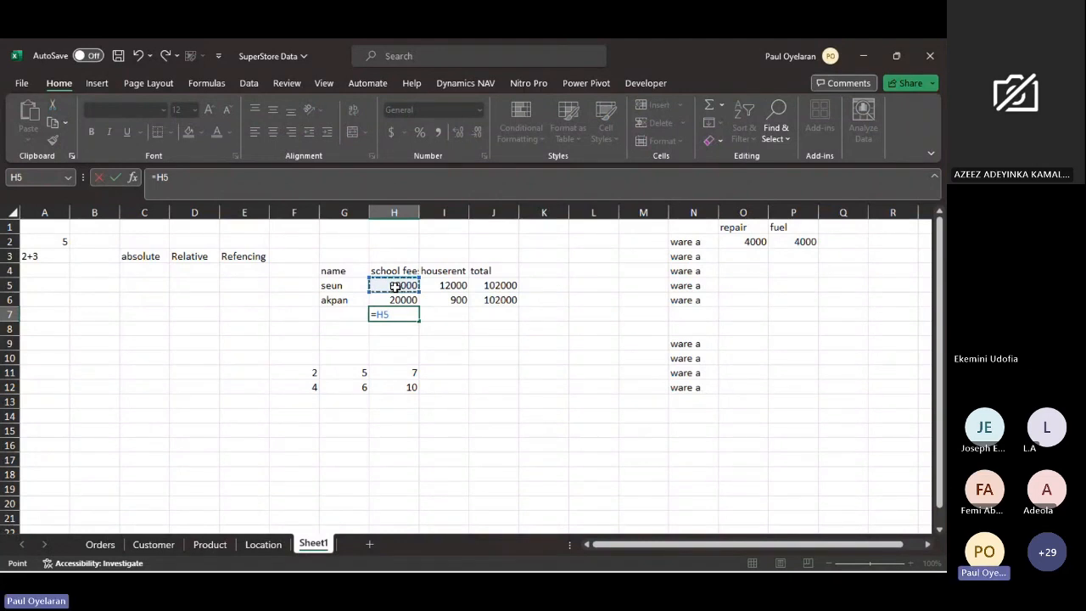
type("+")
left_click(399, 299)
key("Return")
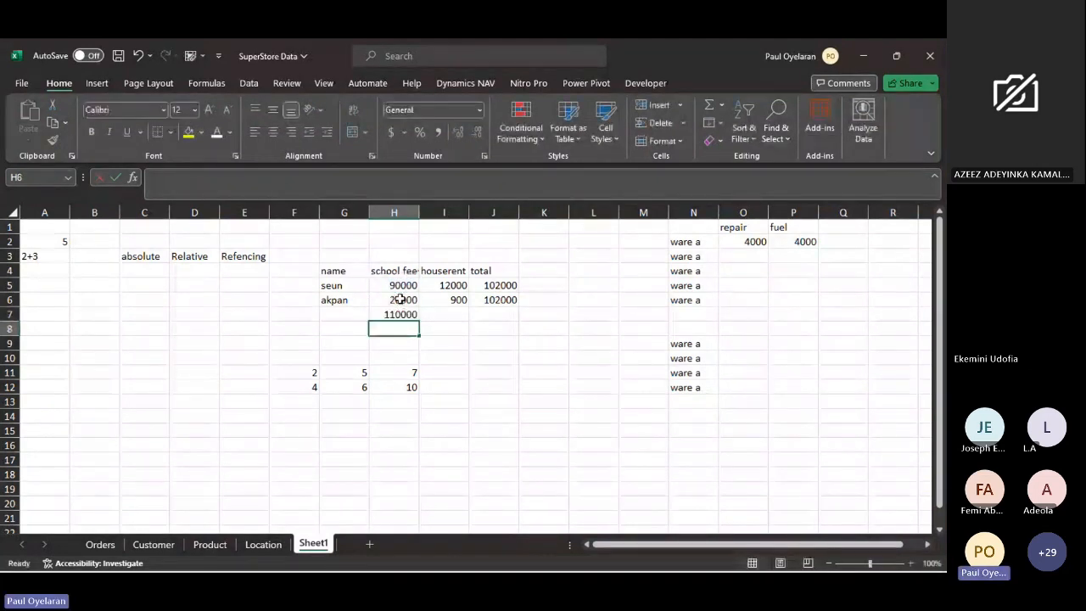
left_click(406, 312)
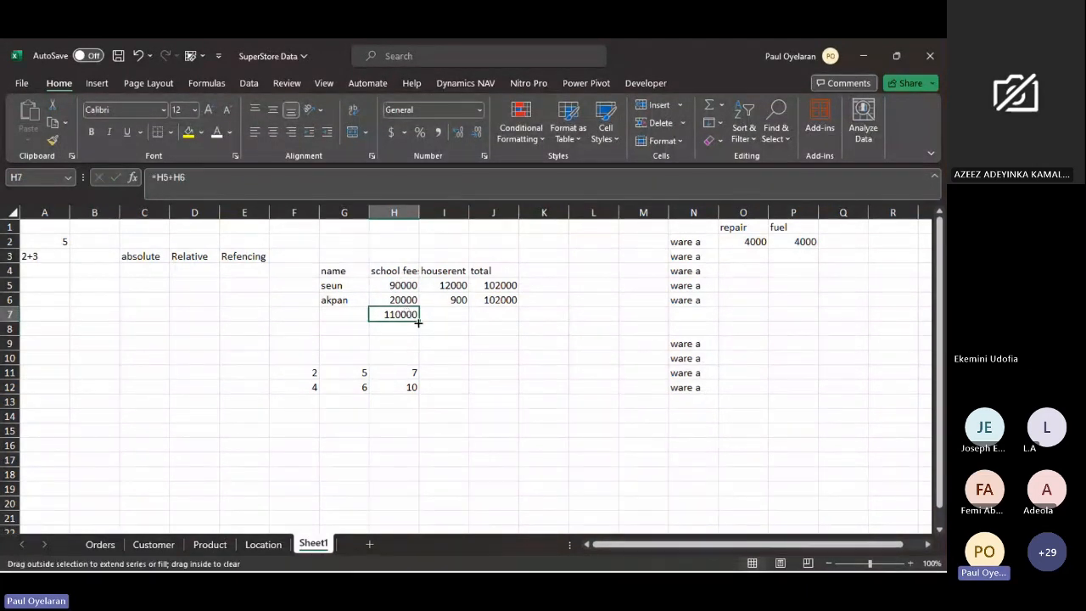
left_click_drag(418, 323, 459, 319)
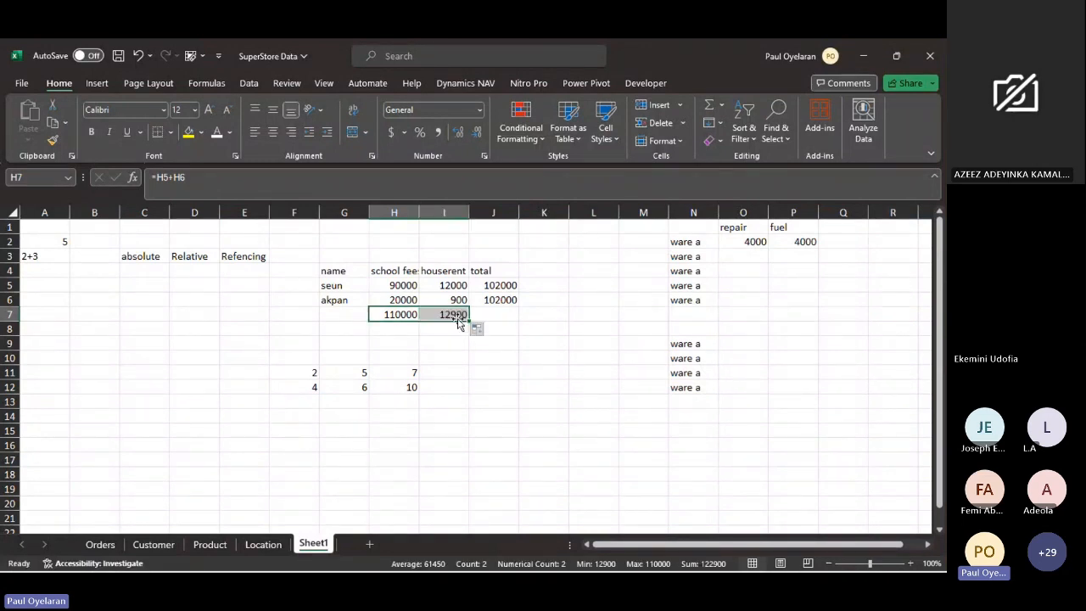
- Compare the column sum formulas in H7 and I7
left_click(395, 312)
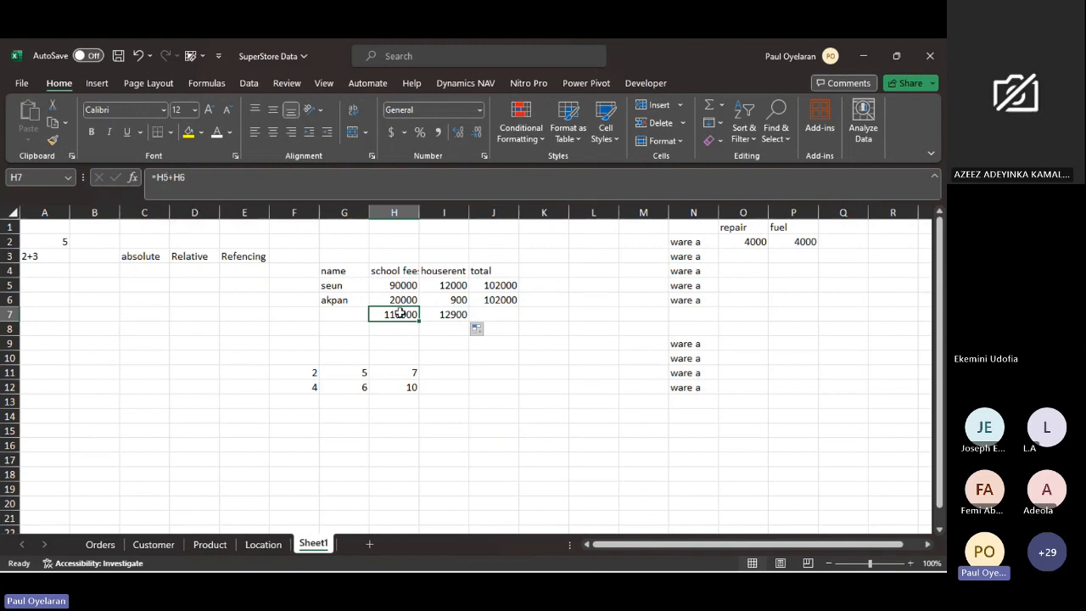
left_click(441, 313)
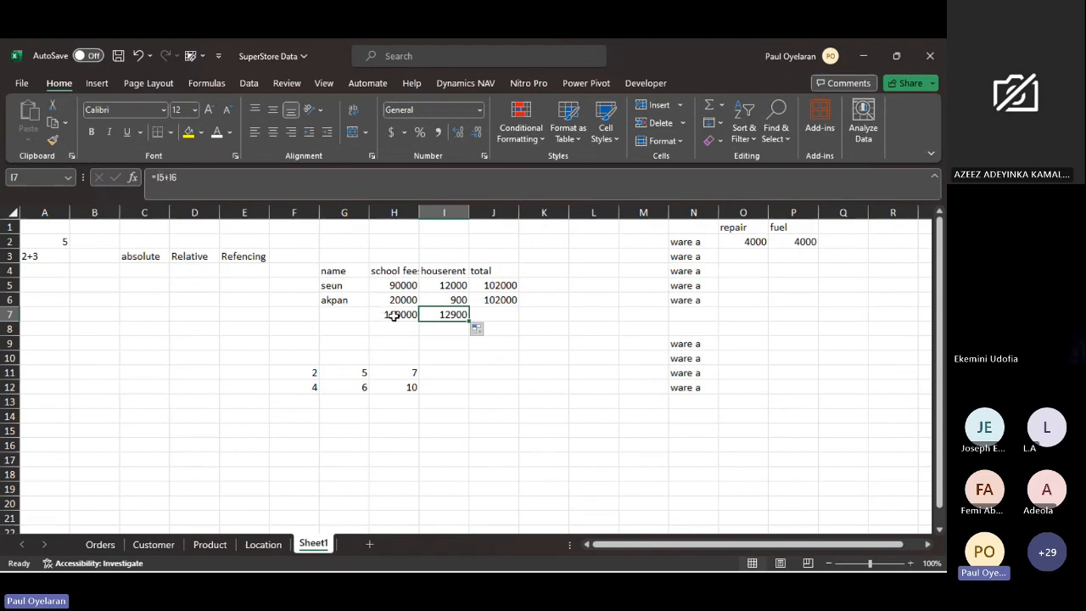
left_click(391, 316)
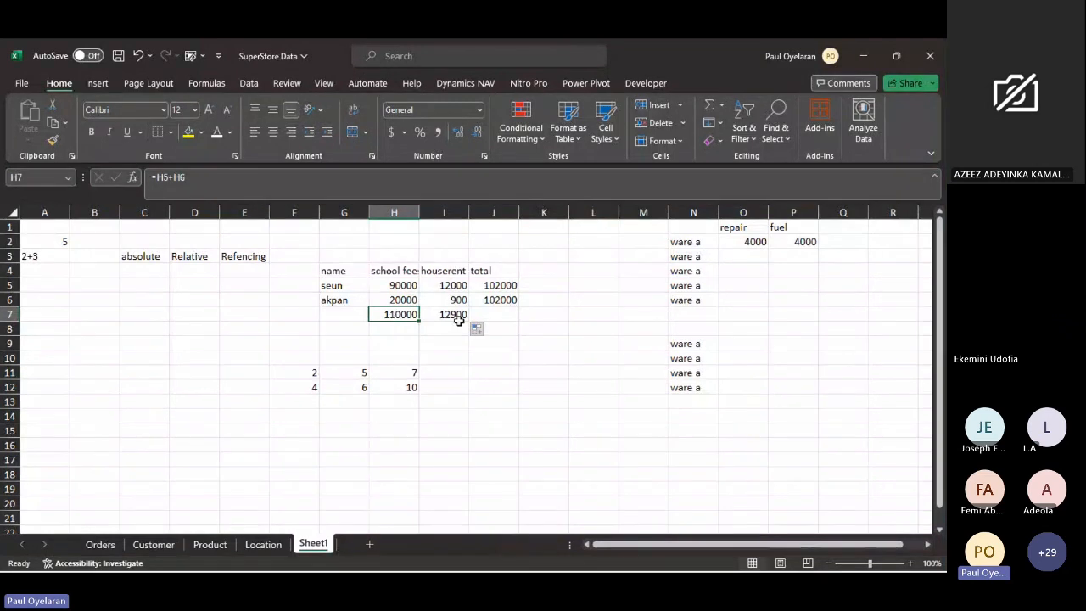
- Convert the total formula in J5 to the relative references =H5+I5 and fill it down to J6
left_click(509, 285)
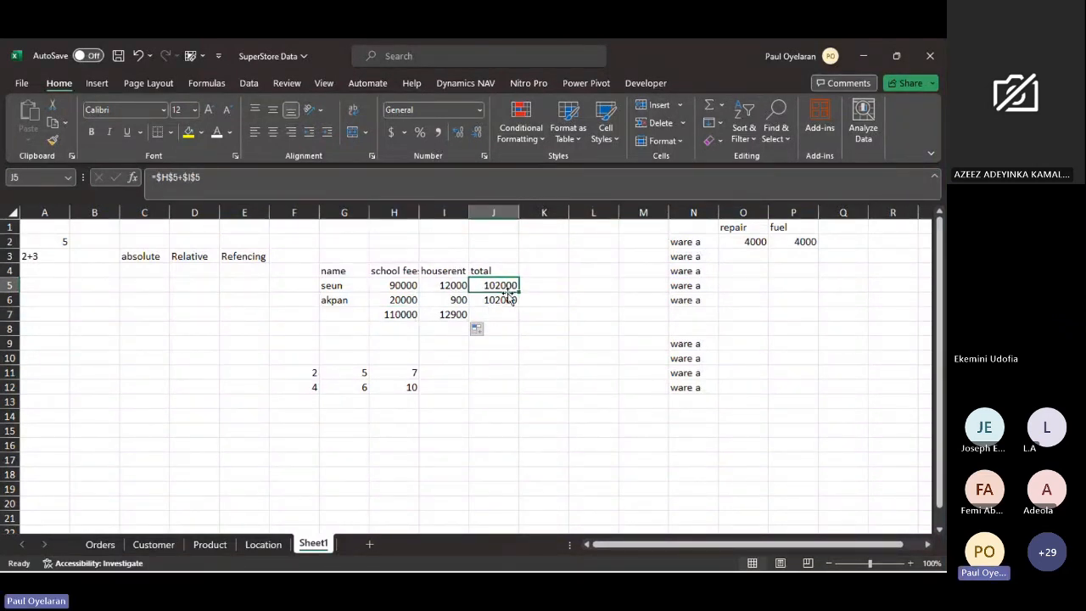
left_click(218, 170)
left_click_drag(218, 174, 152, 176)
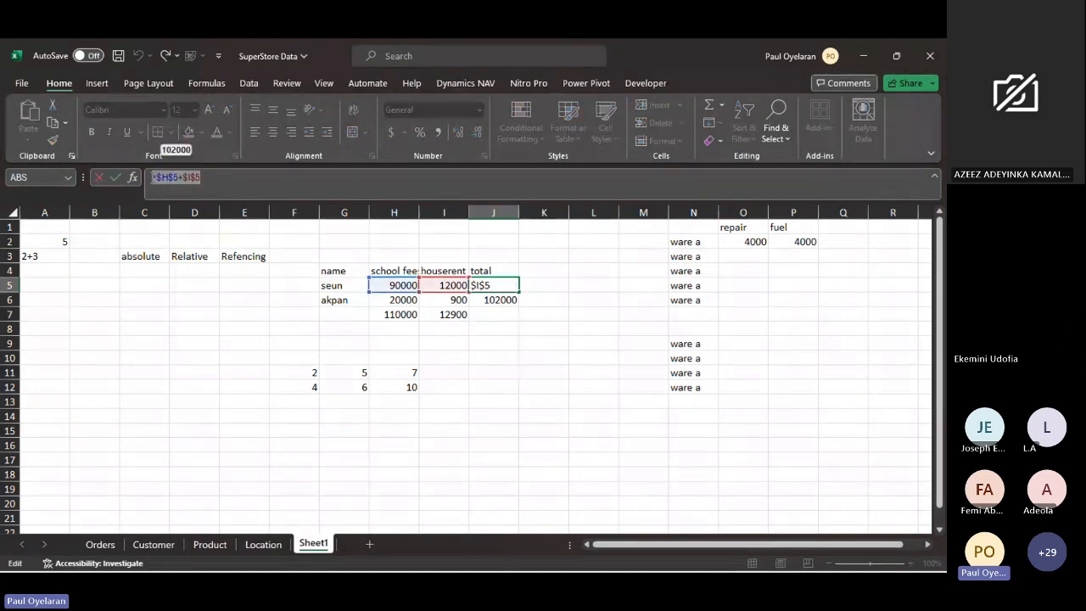
key("F4")
key("F4")
key("F4")
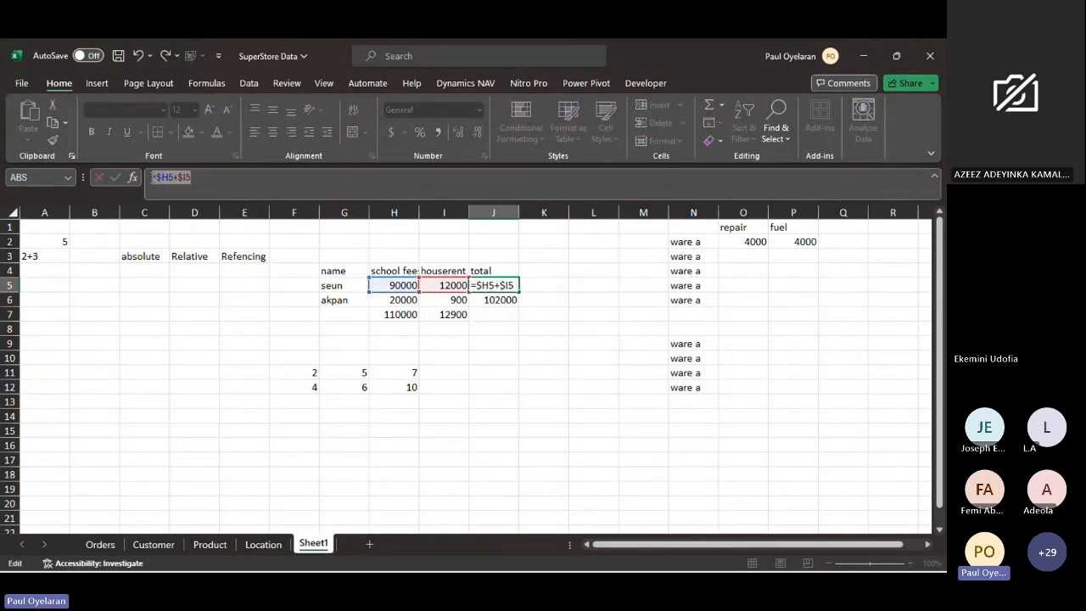
key("Return")
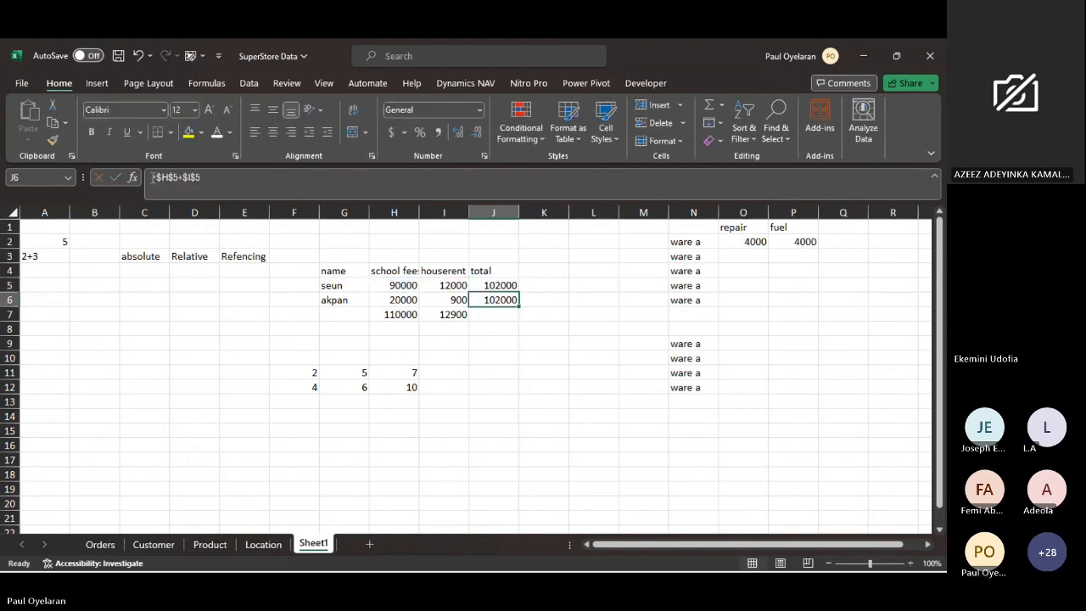
left_click(494, 285)
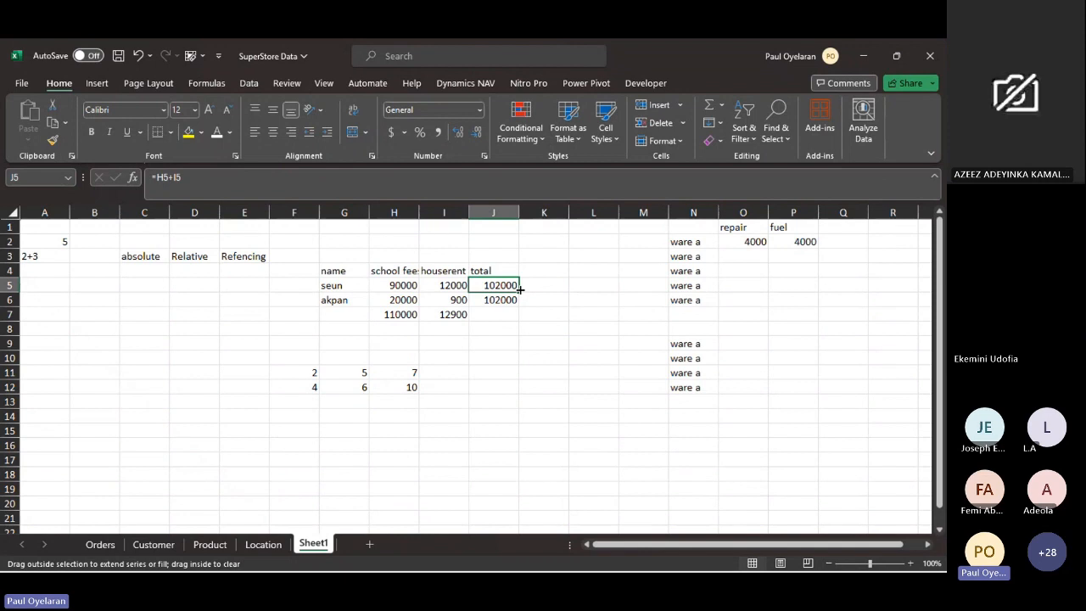
left_click_drag(519, 289, 517, 304)
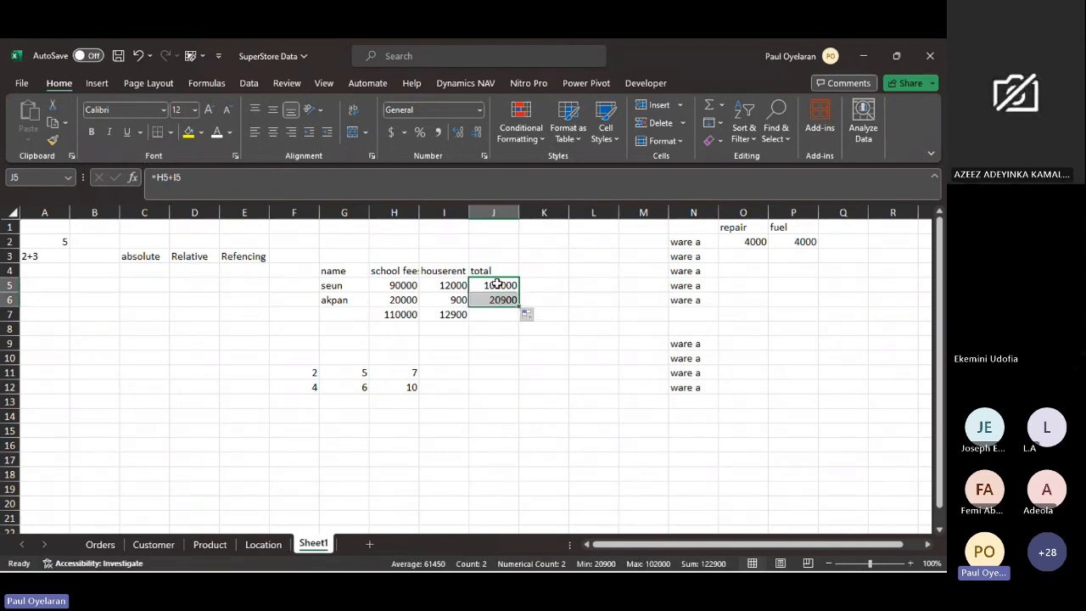
- Compare the row totals in J5:J6 with the column sums in H7:I7 to review how the relative references shift
left_click(497, 285)
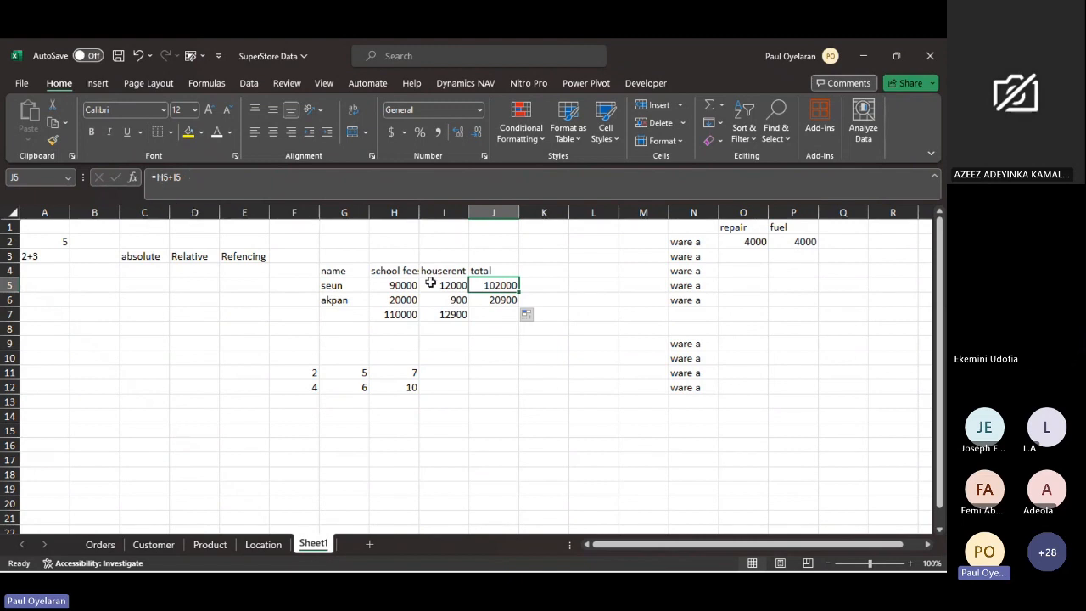
left_click(488, 301)
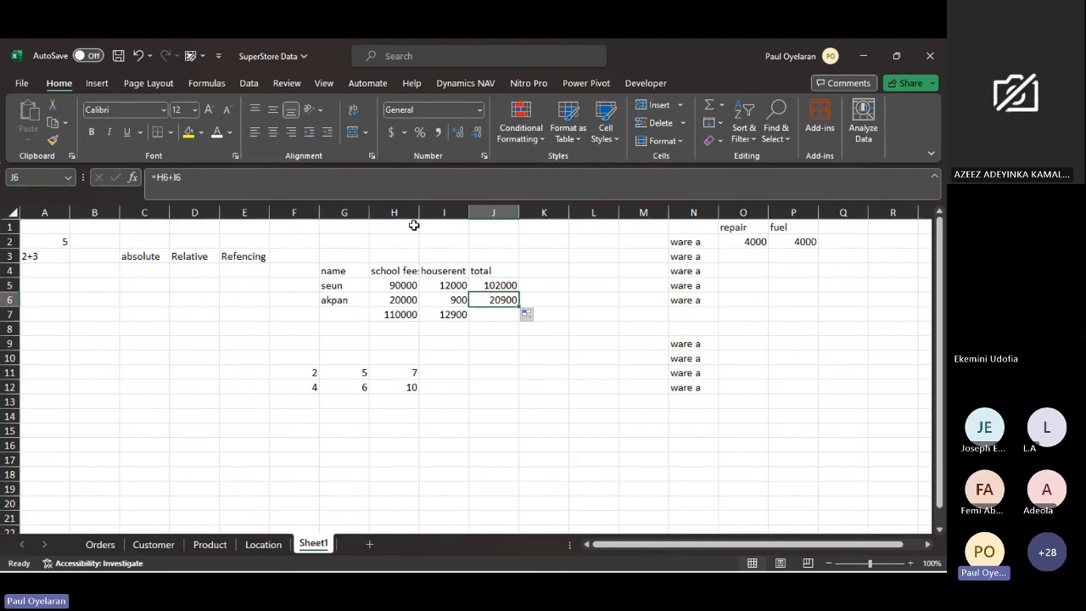
left_click(401, 285)
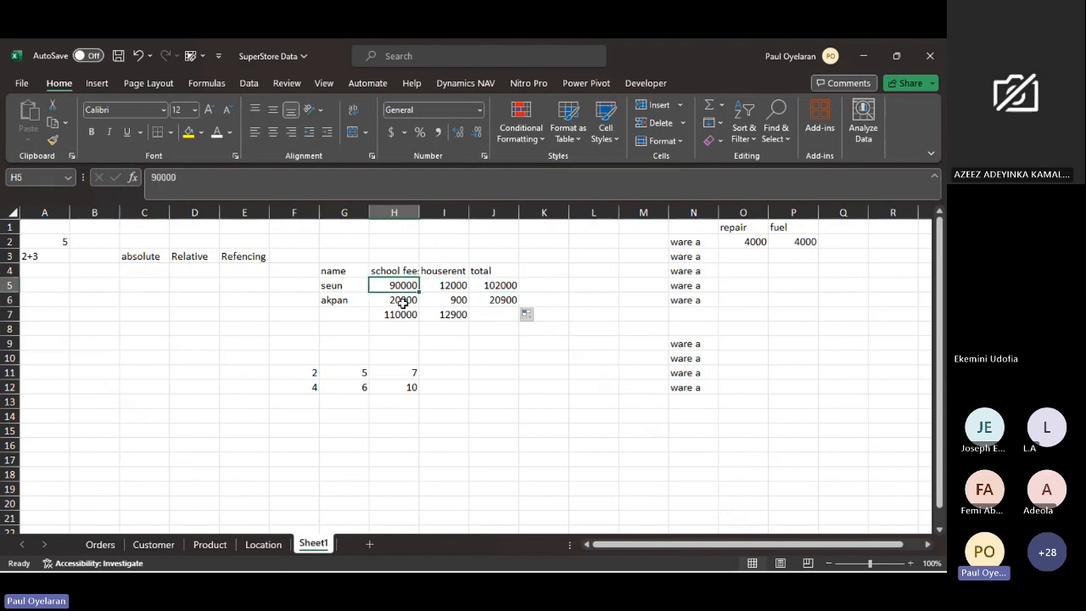
left_click(397, 314)
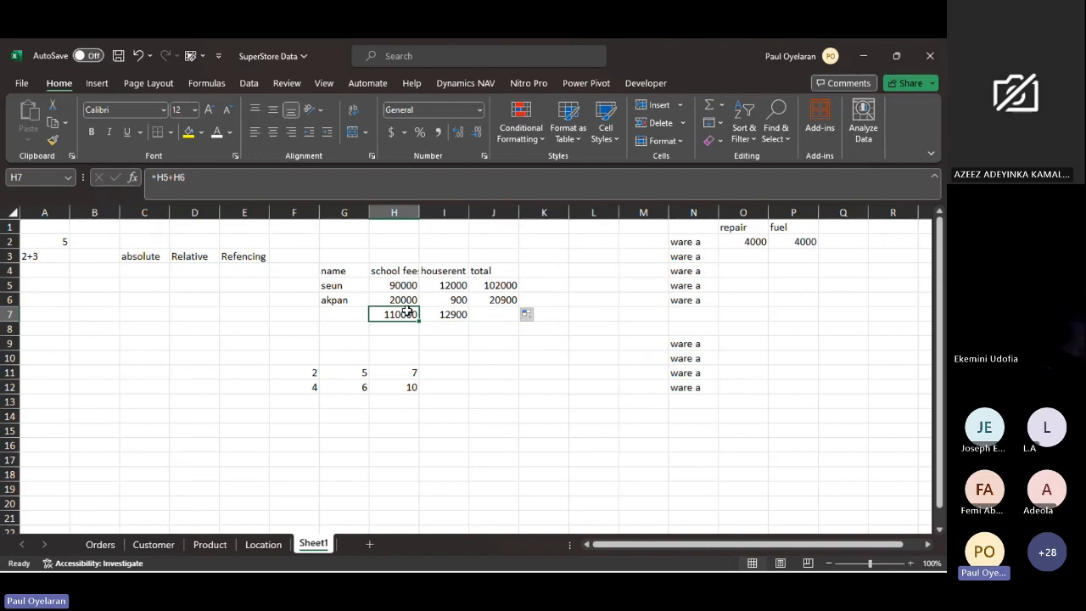
left_click(447, 314)
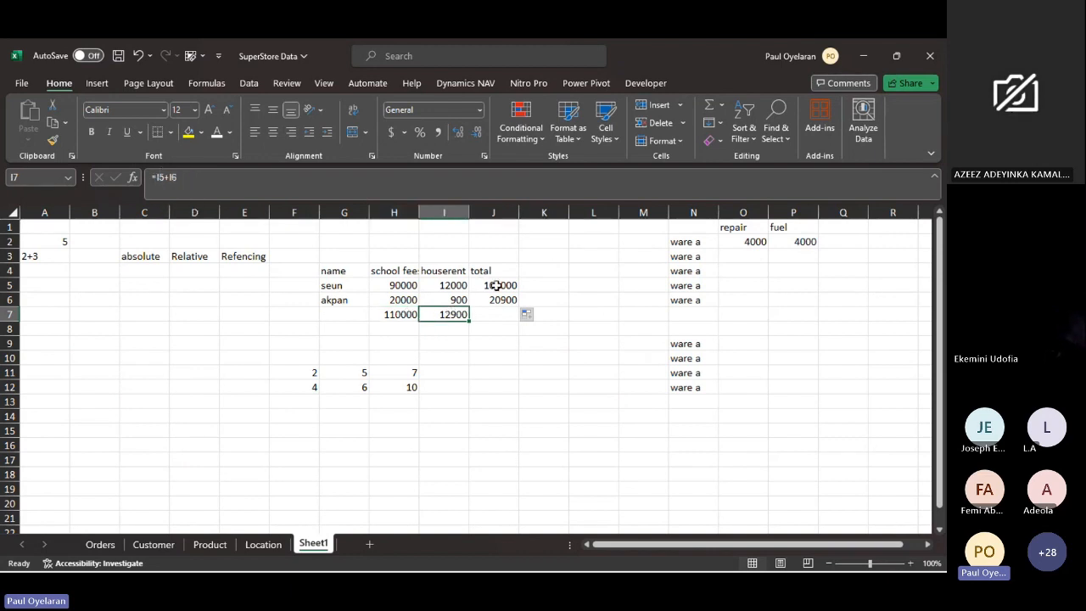
left_click_drag(497, 286, 499, 295)
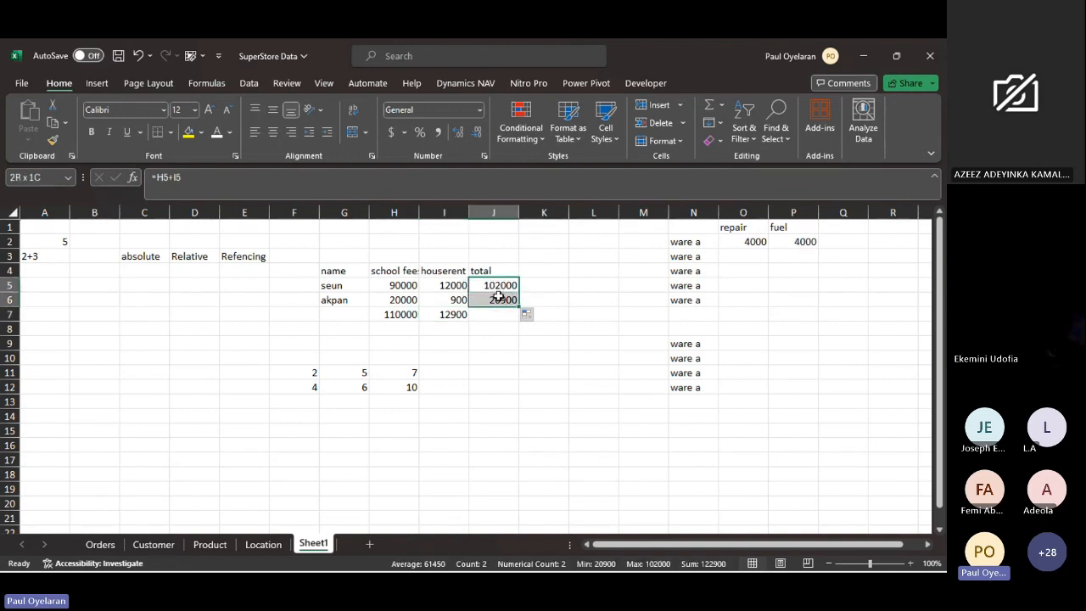
left_click_drag(407, 314, 450, 311)
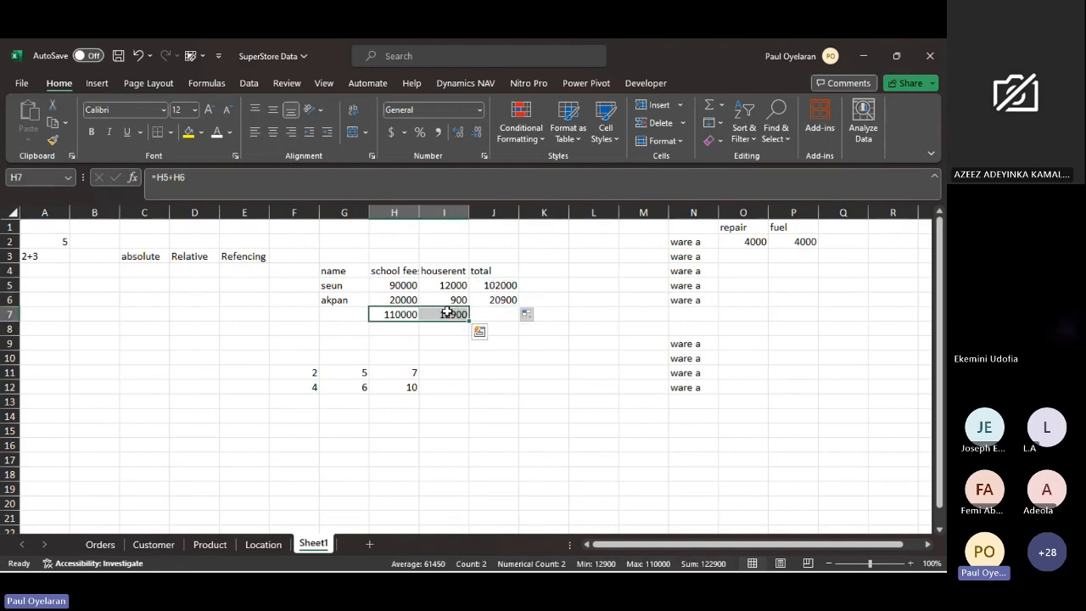
- Lock only column H in the first reference of the school fees sum, making H7 =$H5+H6, and fill it across to I7
left_click(387, 316)
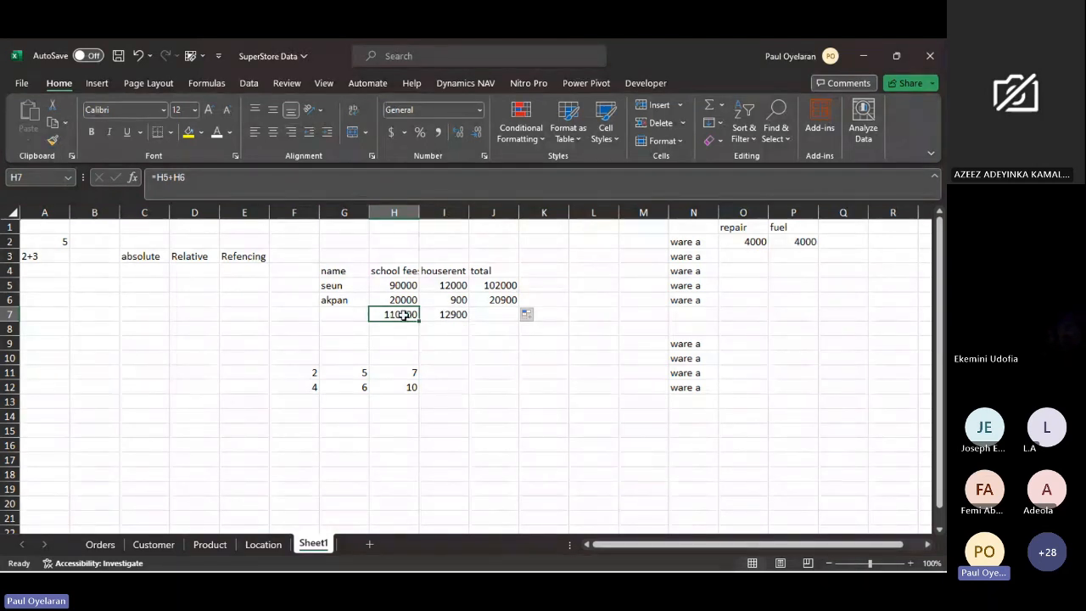
left_click_drag(421, 322, 455, 315)
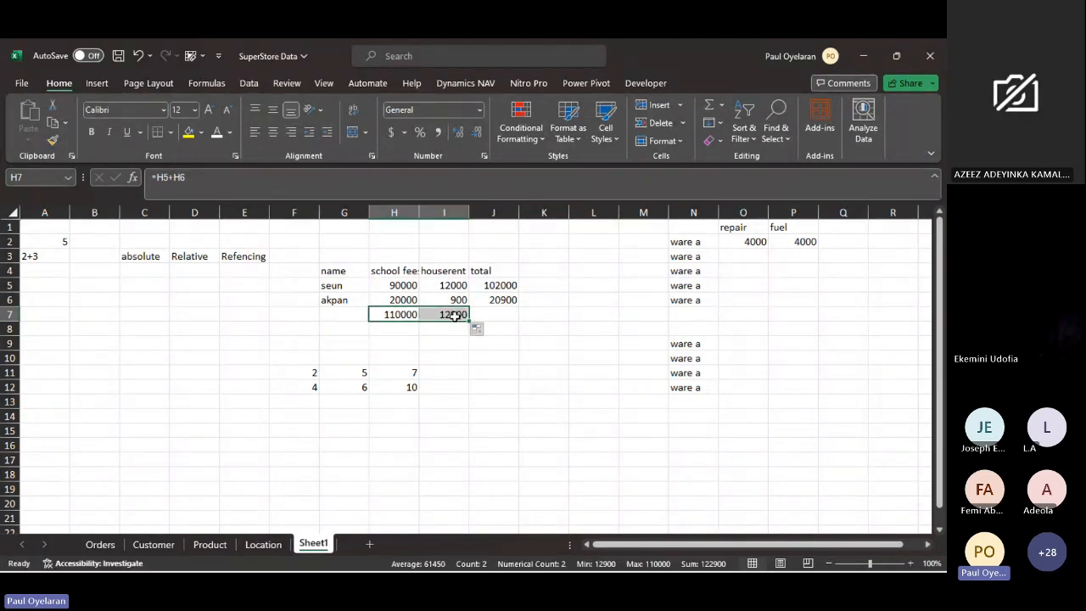
left_click(412, 314)
left_click(163, 177)
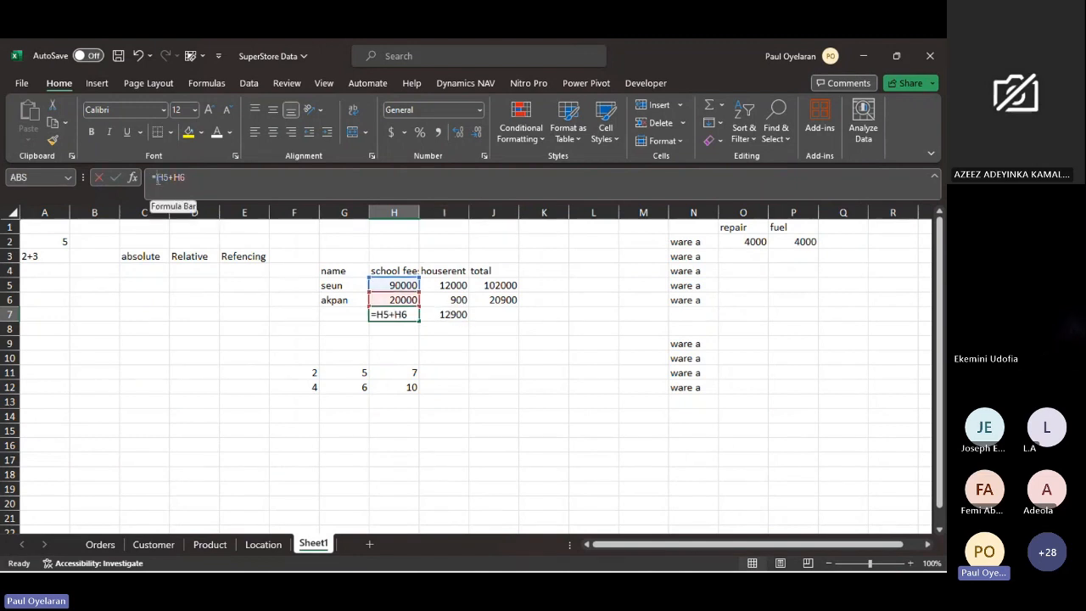
double_click(162, 178)
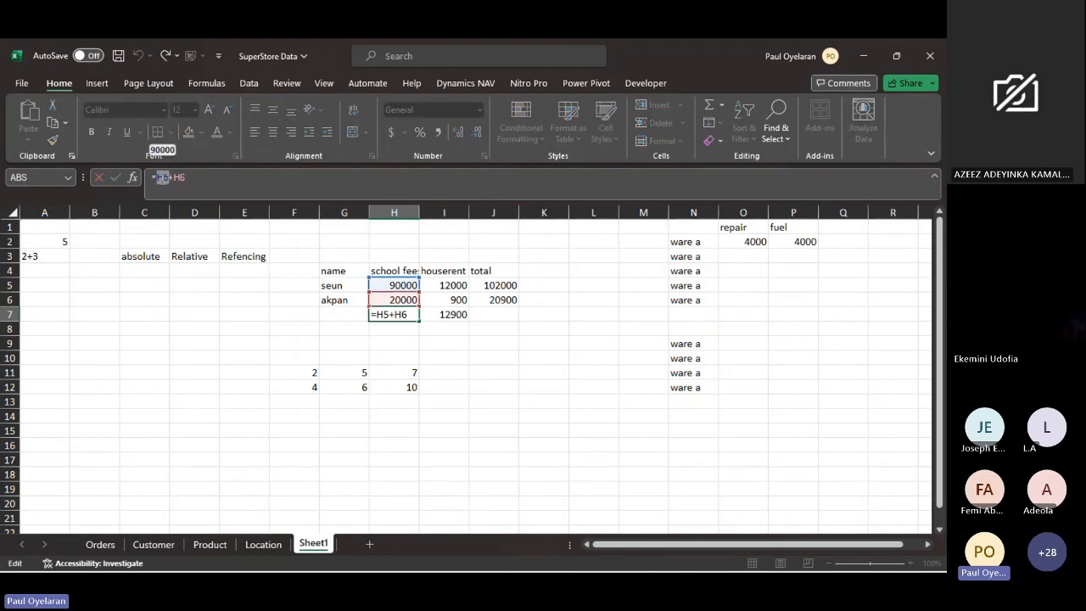
key("F4")
key("F4")
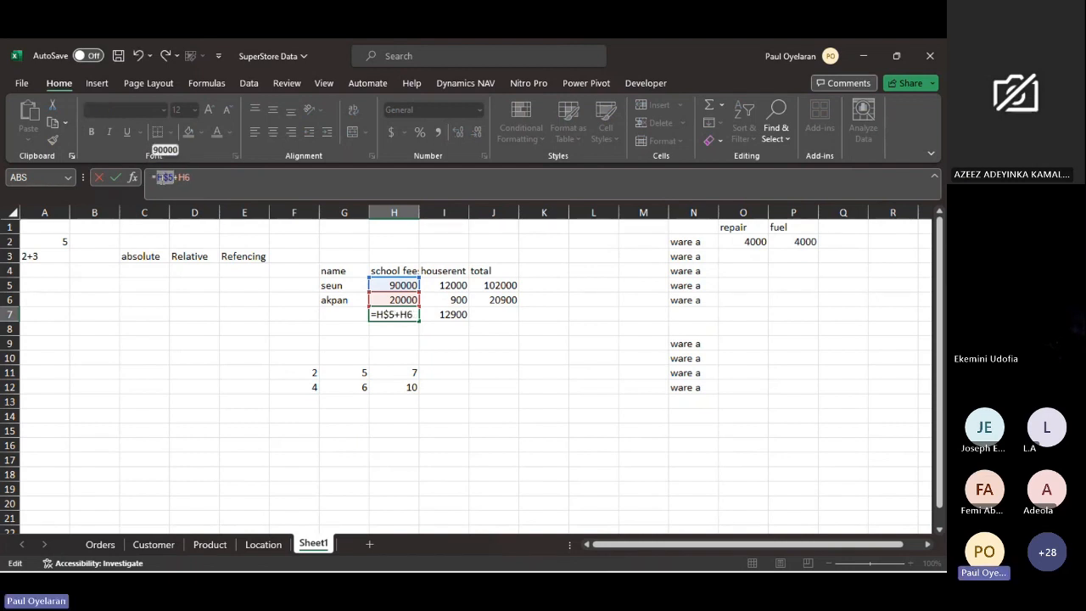
key("F4")
key("Return")
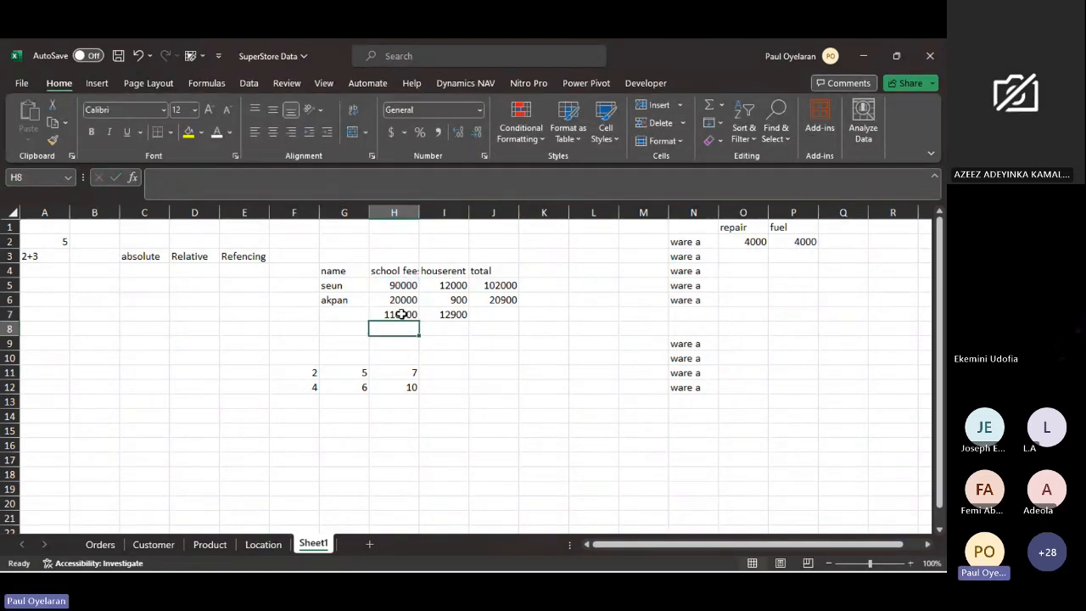
left_click_drag(401, 313, 462, 322)
- Compare the formulas in I7 and H7, tracing the locked column reference and the cells I7 adds
left_click(441, 315)
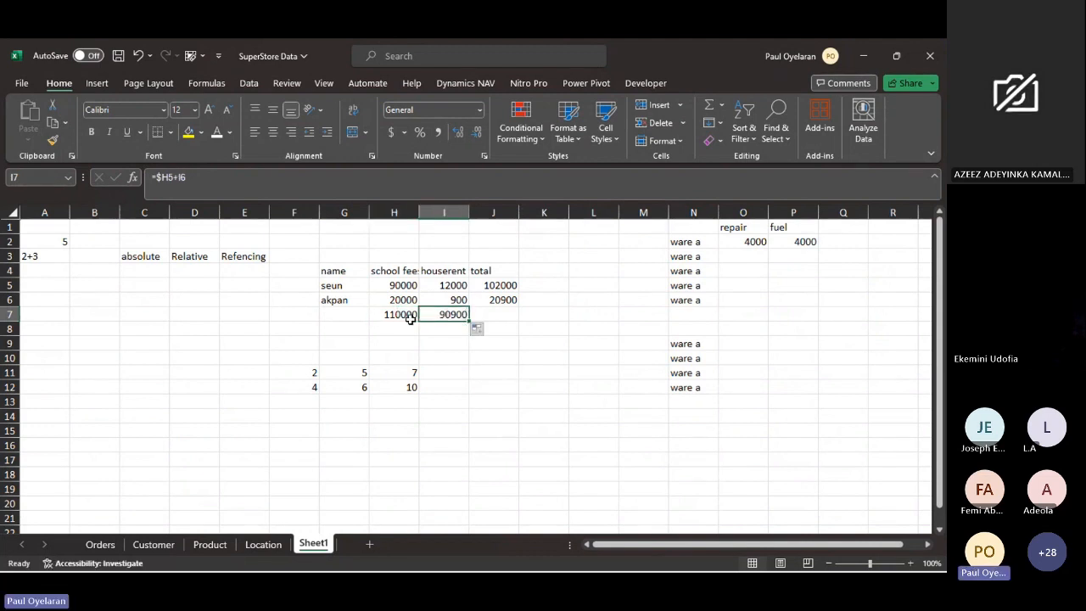
left_click(404, 314)
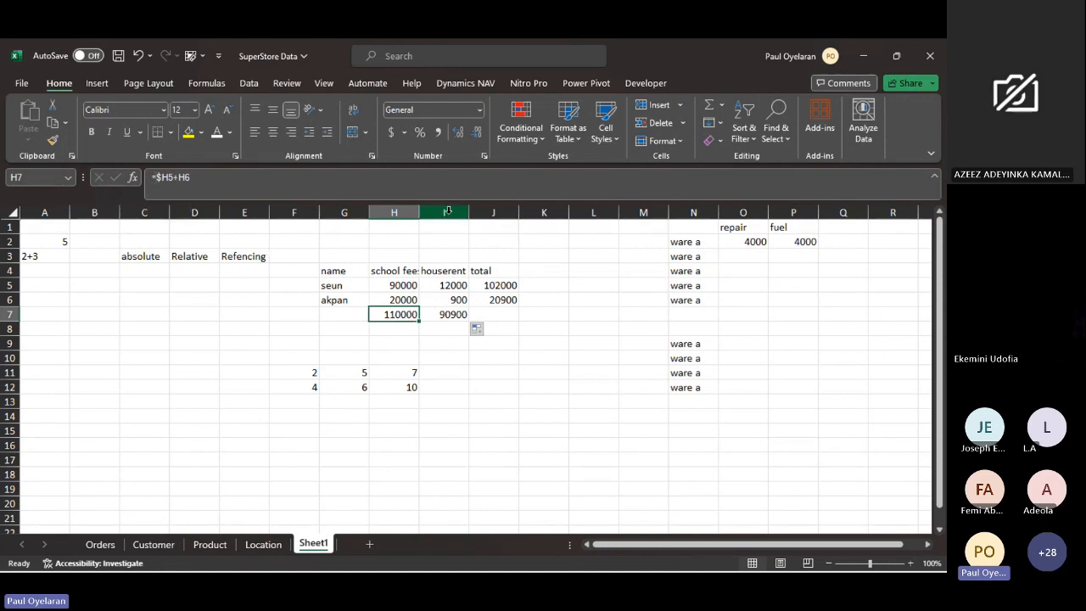
left_click_drag(454, 287, 456, 305)
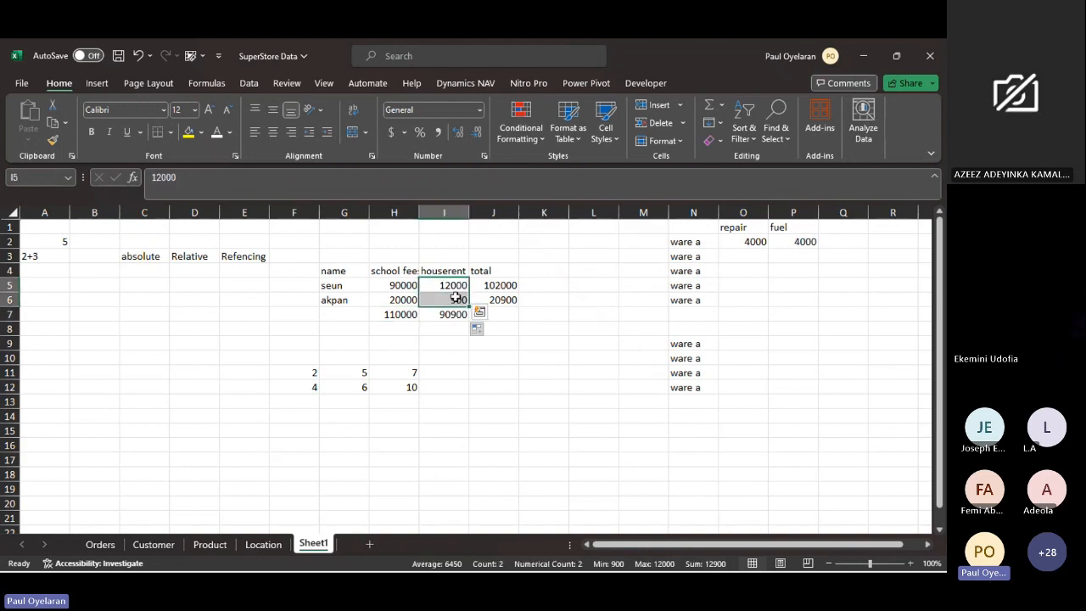
left_click(408, 316)
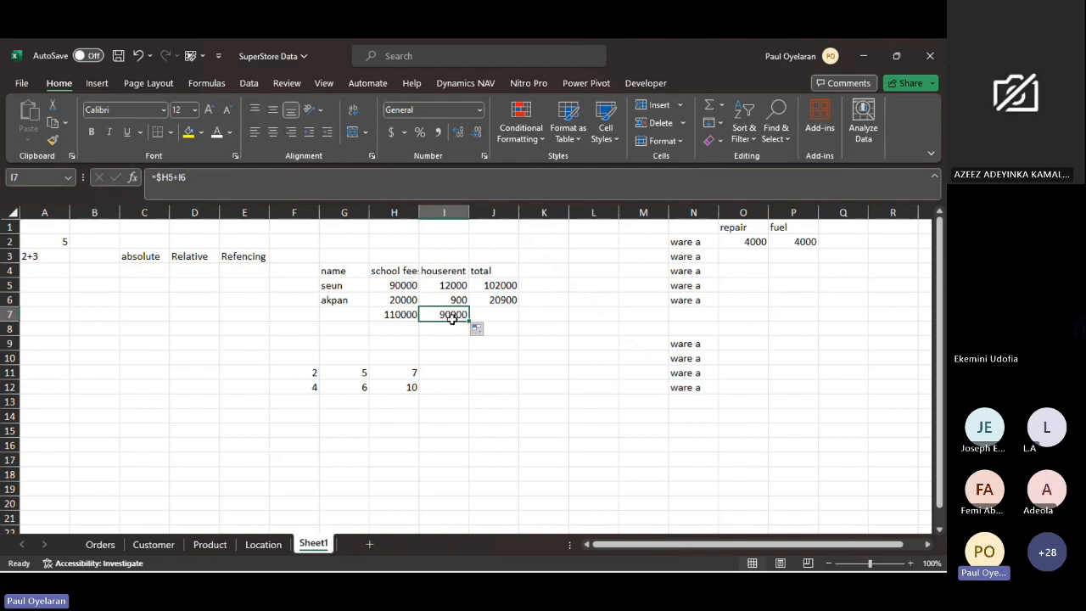
left_click(398, 286)
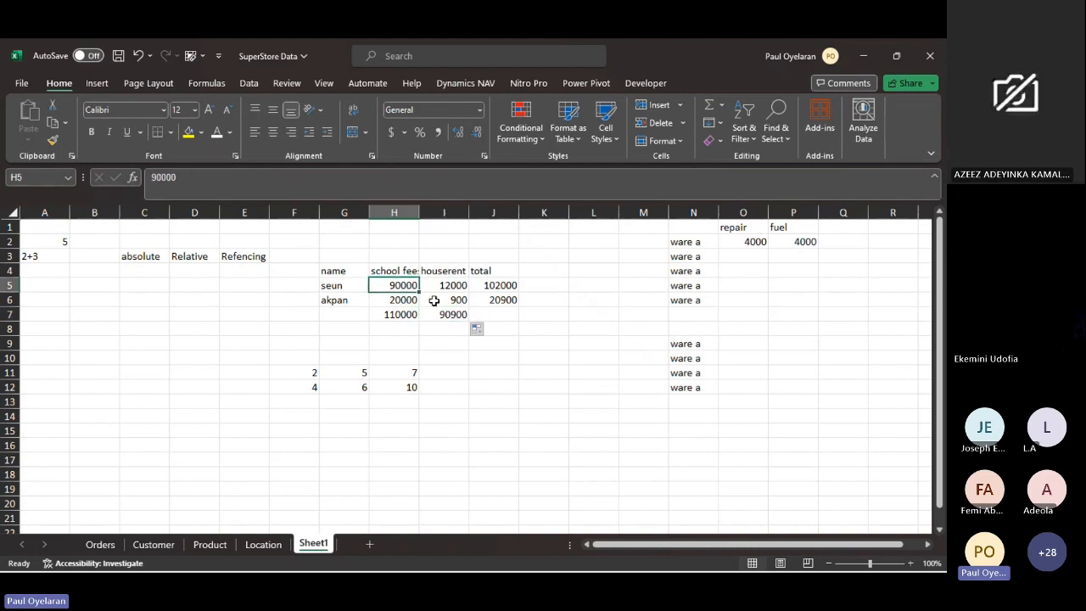
left_click(437, 302, "shift")
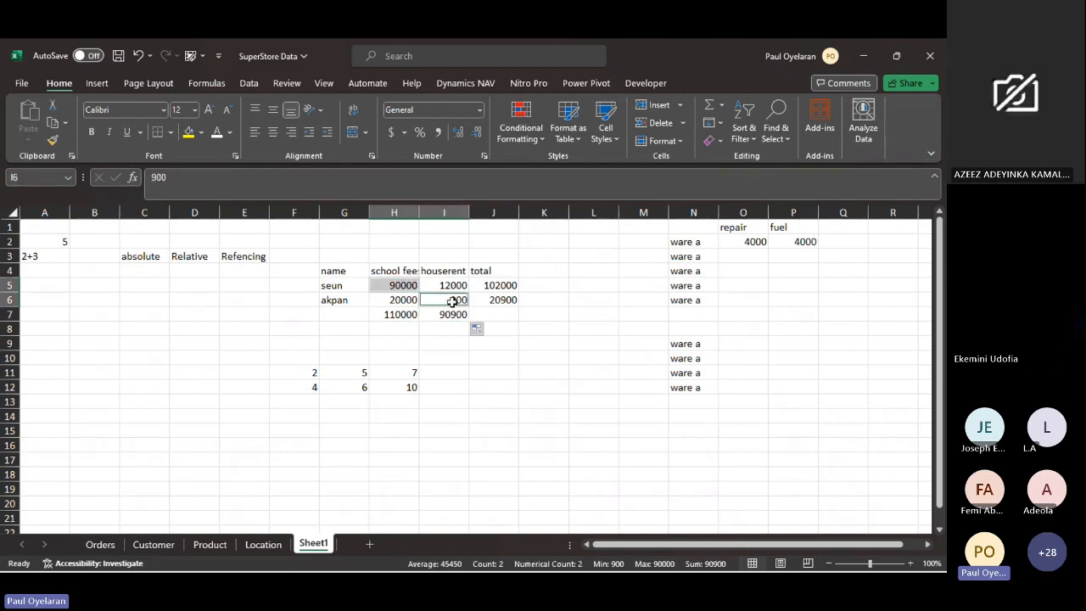
left_click(458, 314)
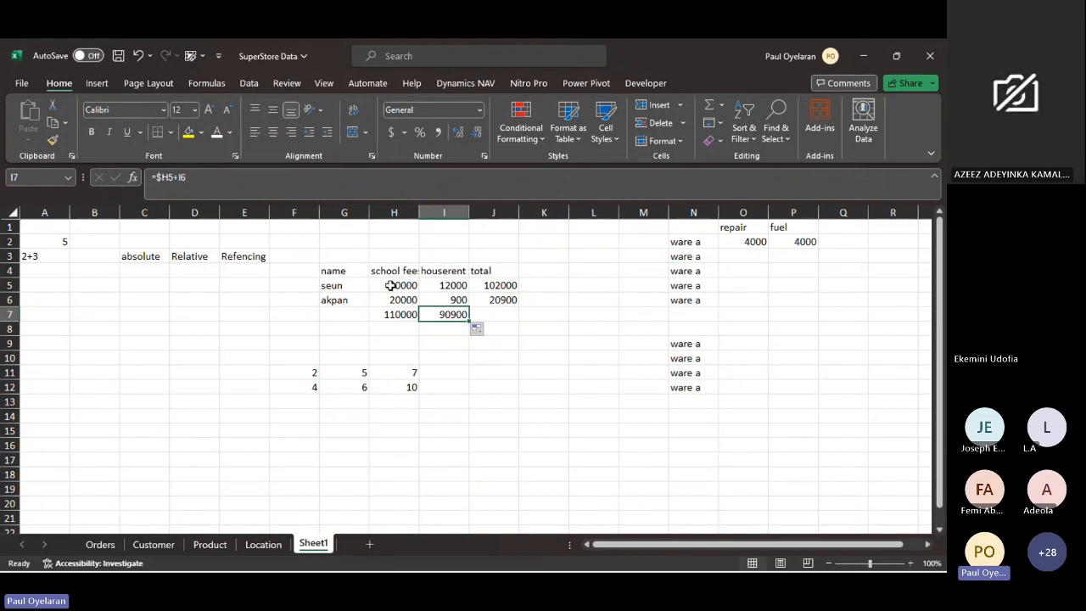
left_click_drag(155, 178, 172, 178)
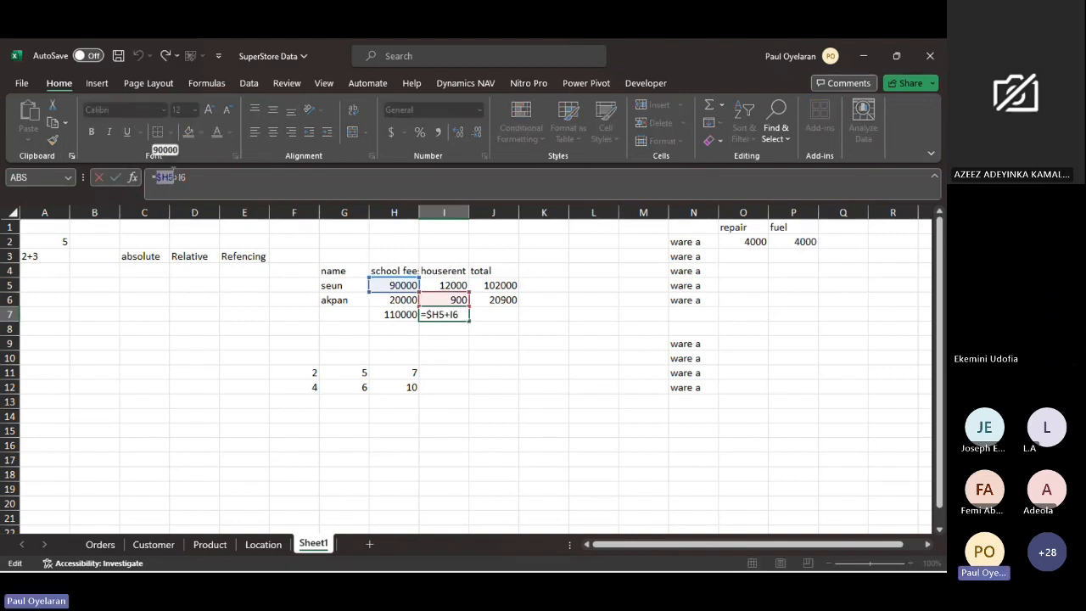
key("ctrl+Return")
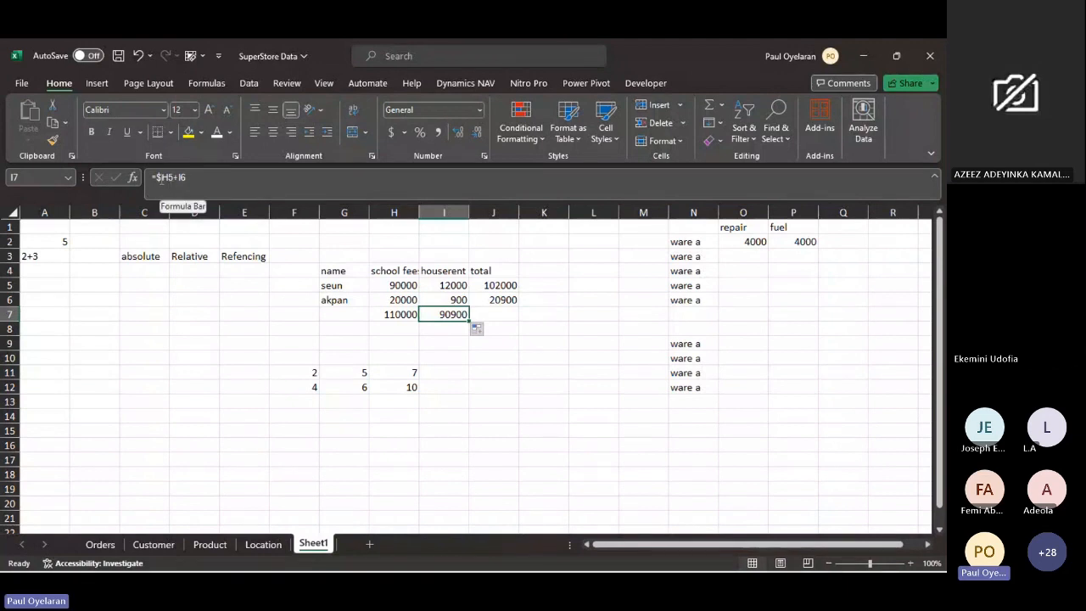
left_click(161, 178)
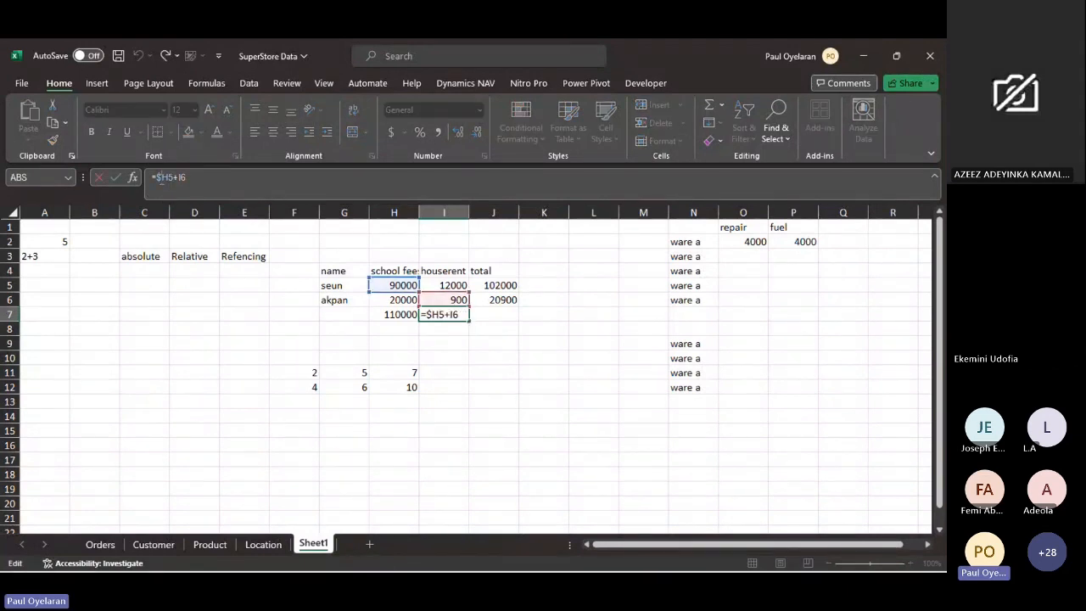
key("BackSpace")
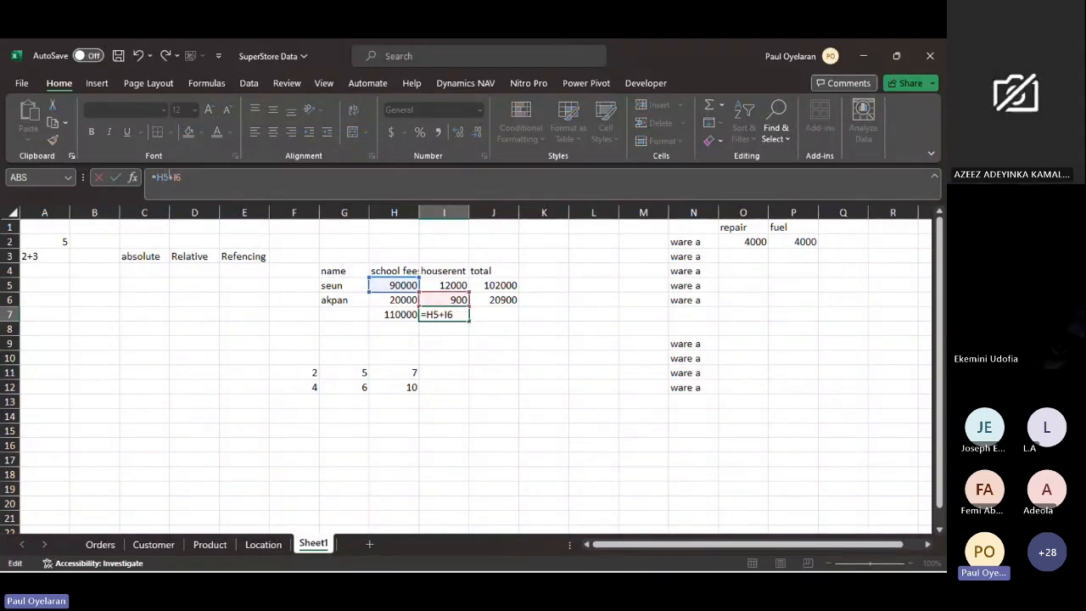
key("Escape")
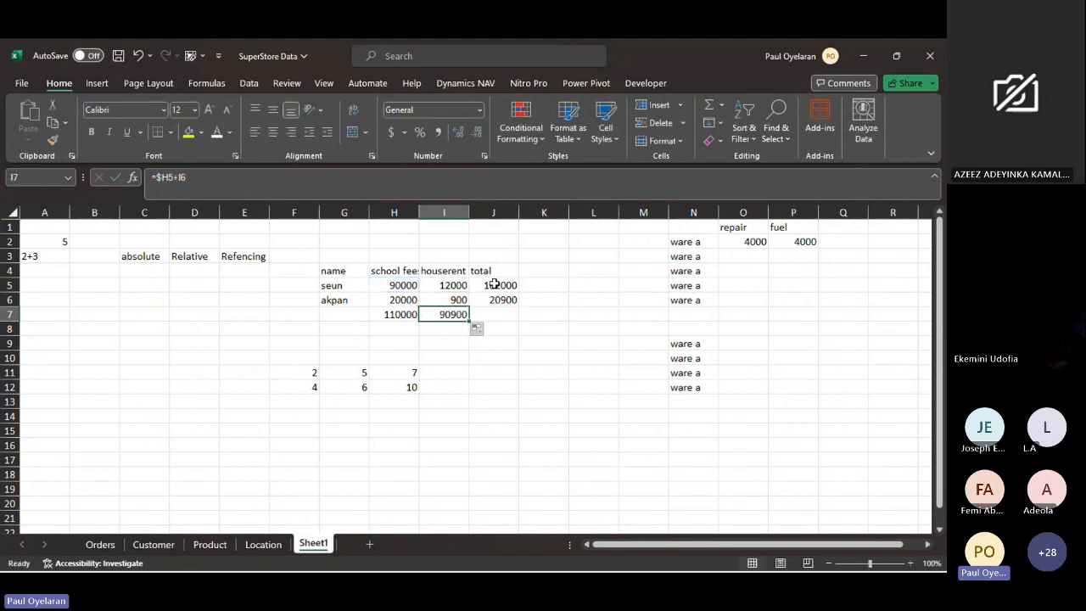
- Lock only the row of the first reference in the J5 total, making it =H$5+I5, and fill it down to J6
left_click(494, 285)
left_click(166, 176)
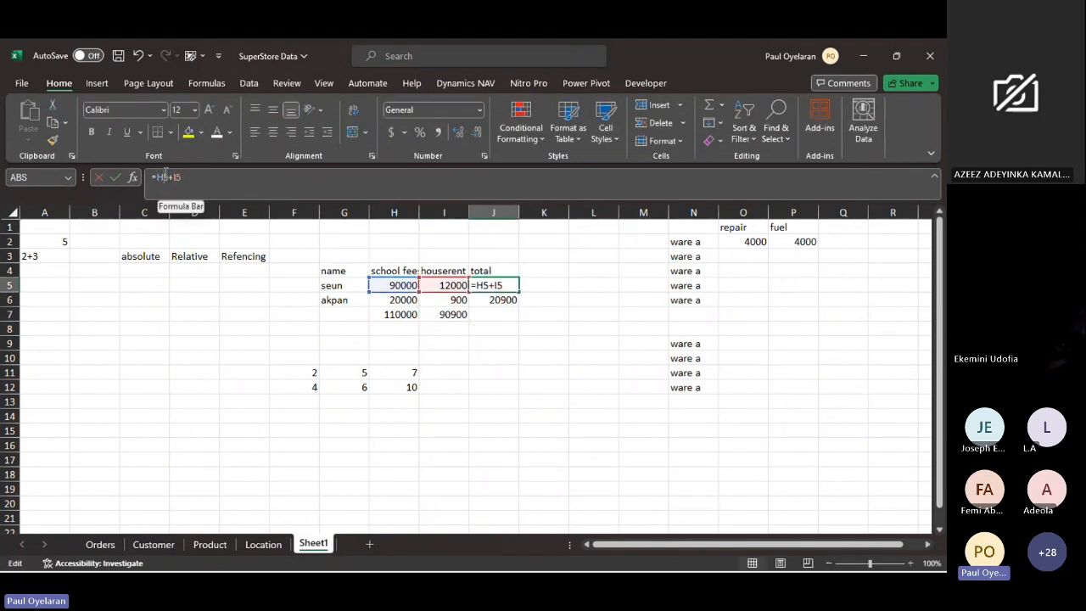
key("F4")
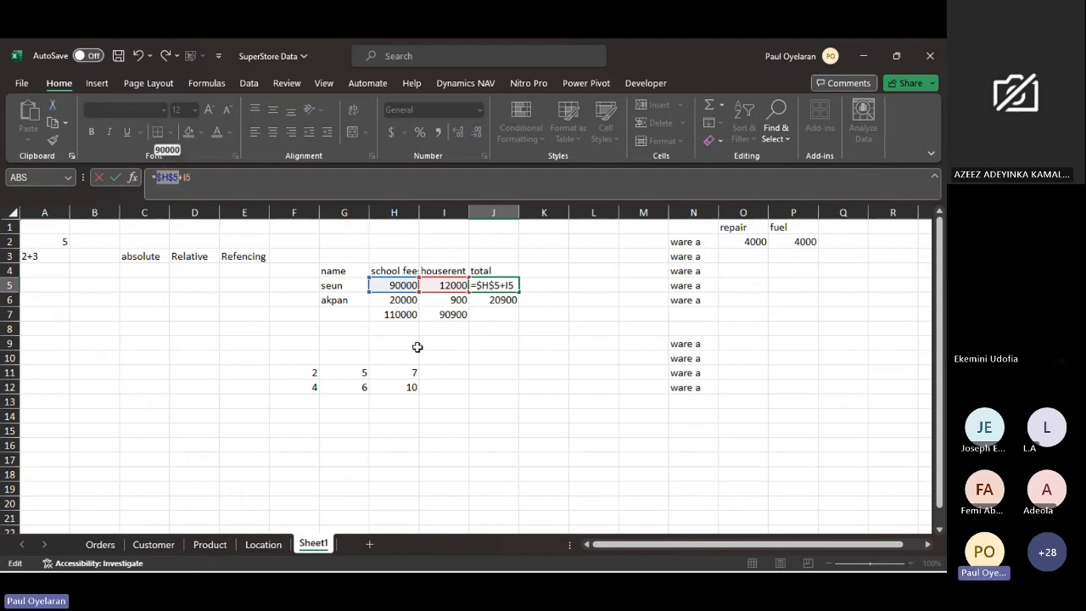
left_click(161, 174)
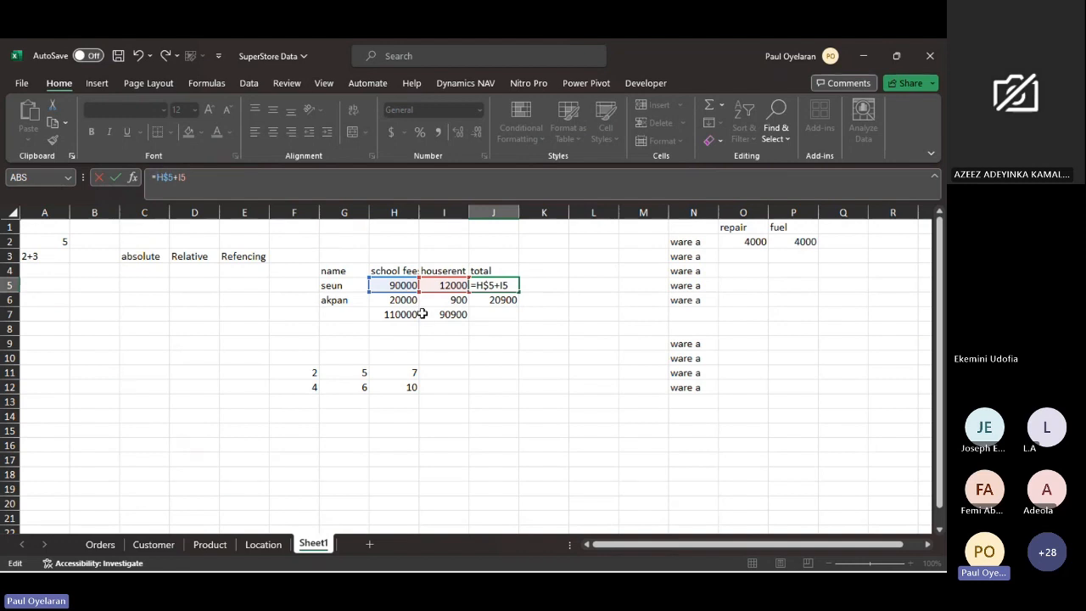
key("Return")
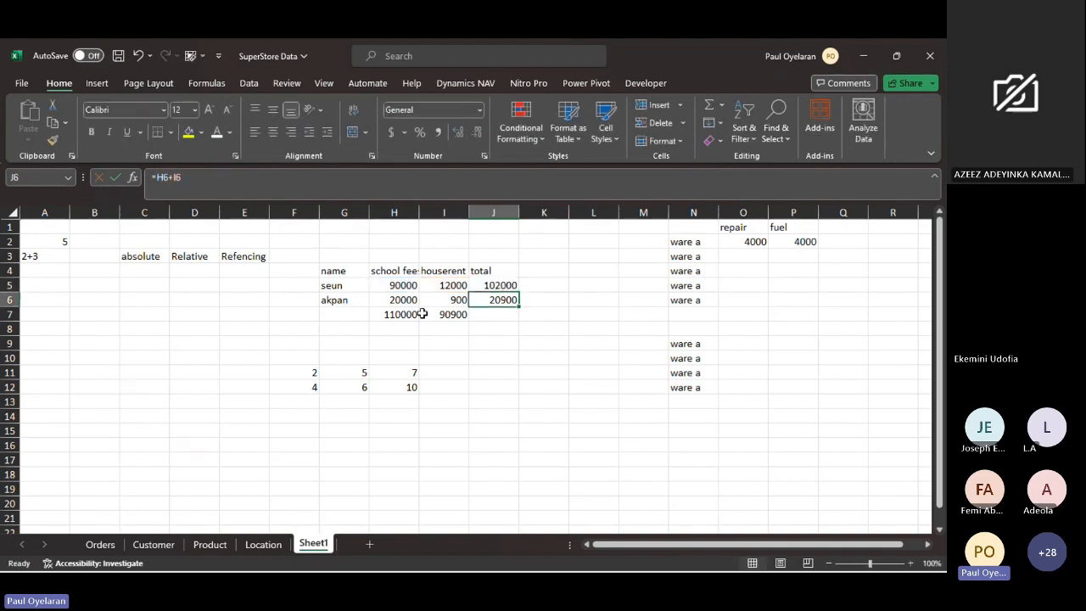
key("Up")
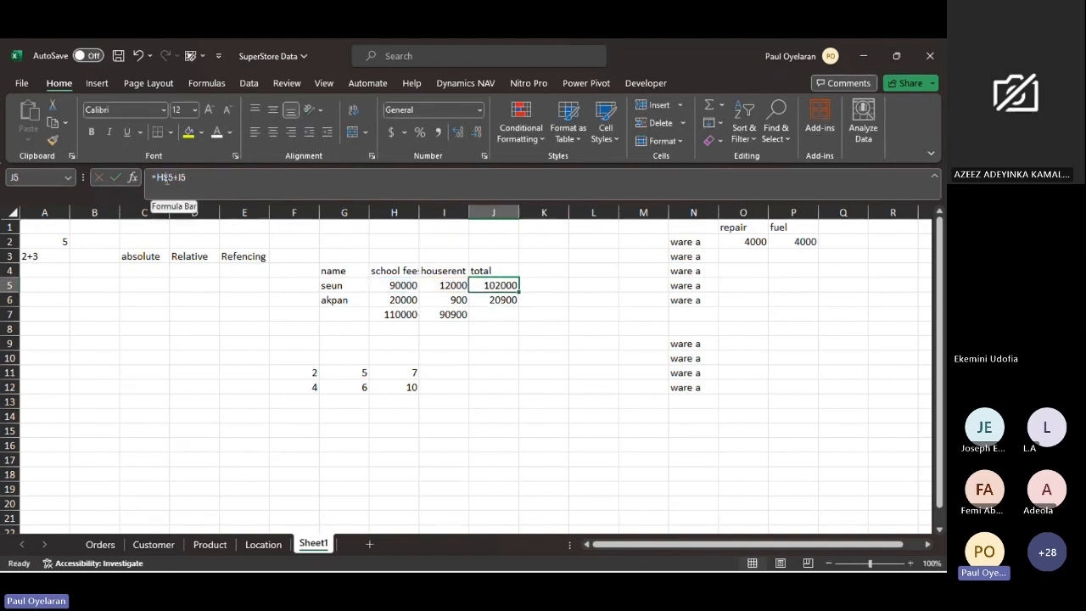
left_click_drag(164, 178, 173, 179)
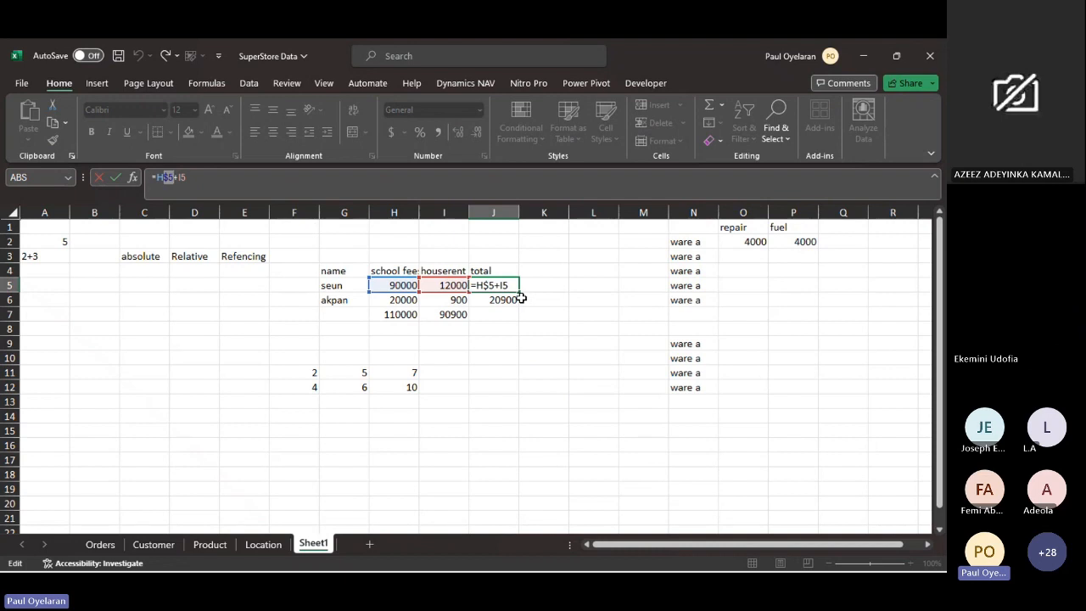
key("ctrl+Return")
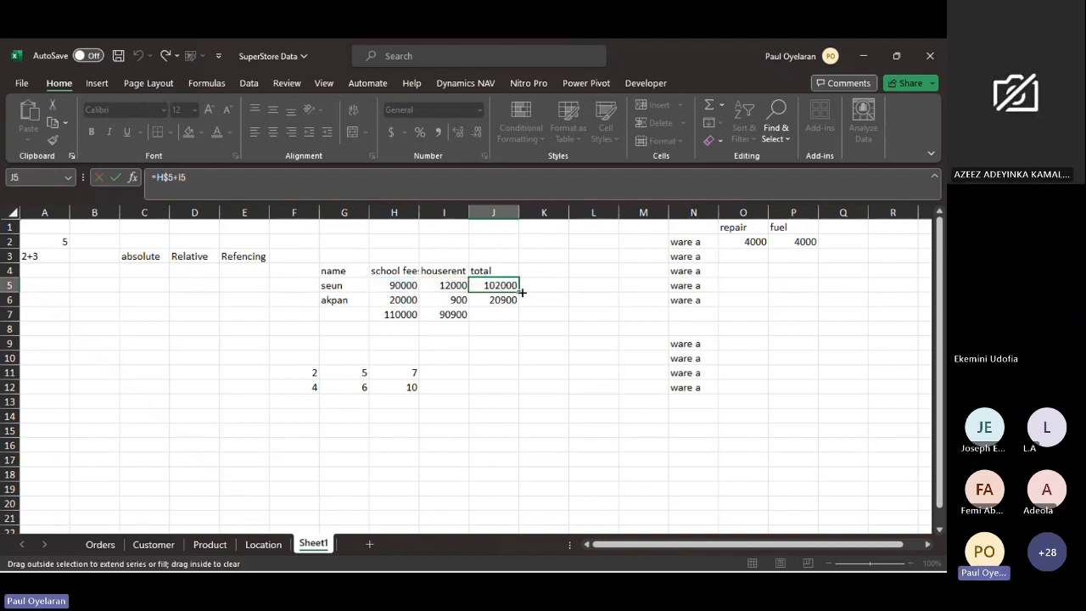
left_click_drag(522, 293, 516, 308)
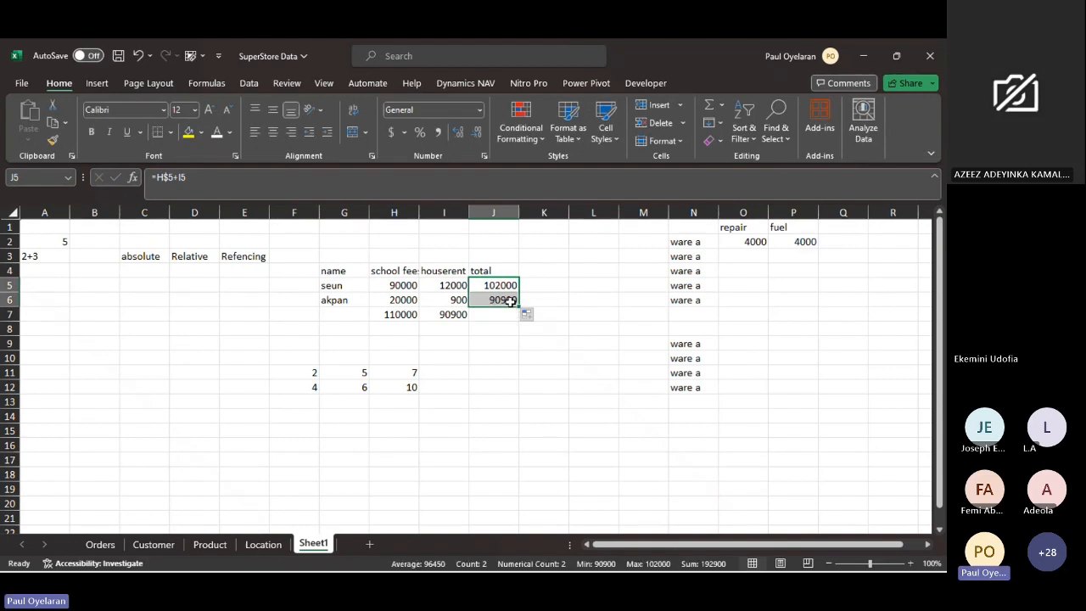
- Inspect the filled total formula in J6 to see how its row-locked reference behaves
left_click(509, 302)
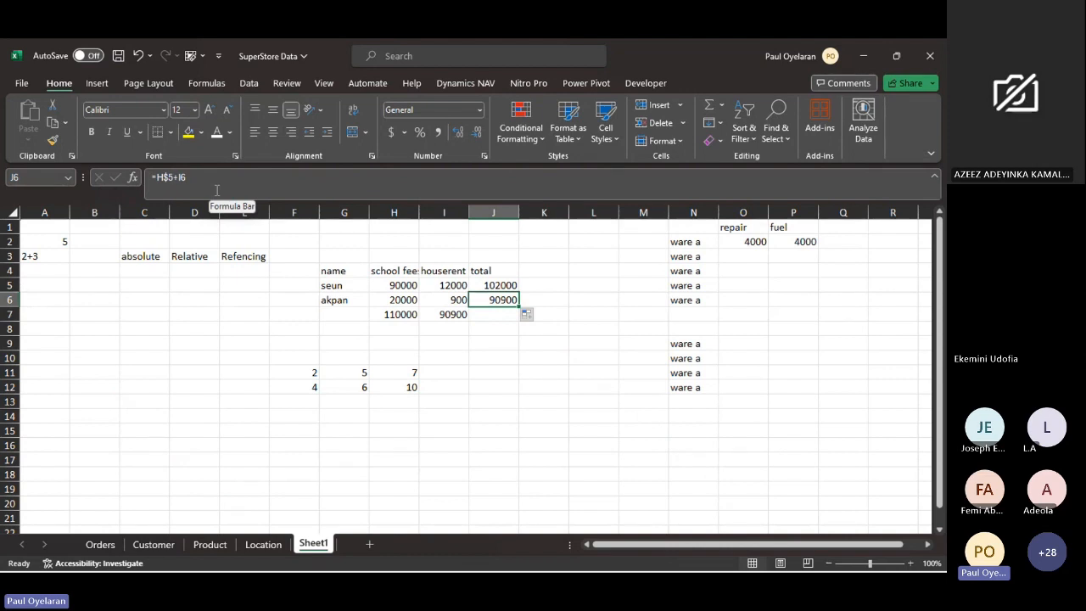
left_click(165, 181)
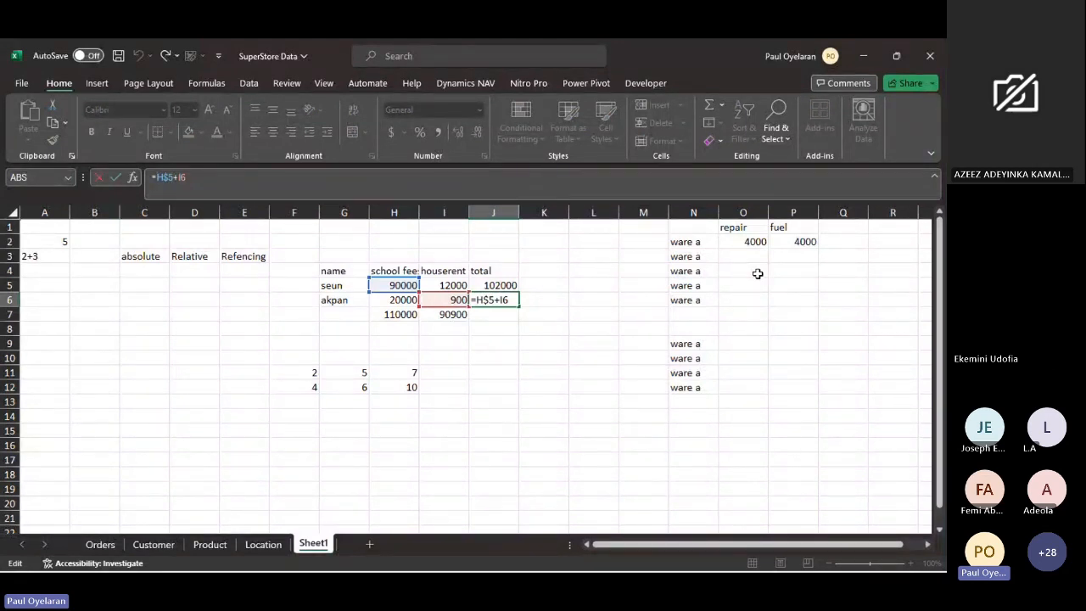
left_click(583, 238)
key("Escape")
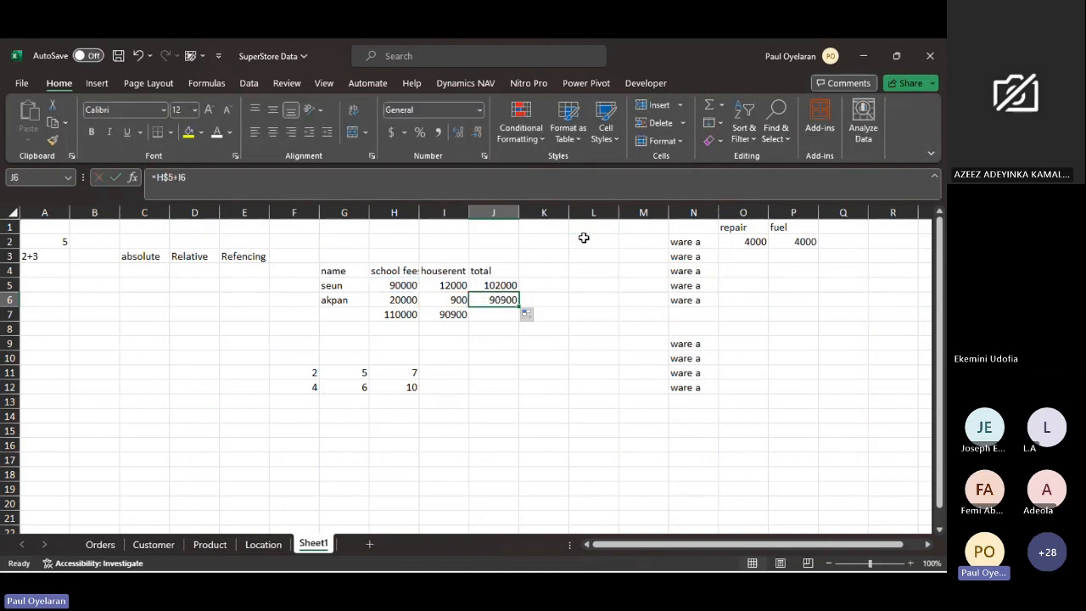
- Enter a rate of 10% in cell L2
left_click(584, 239)
type("1")
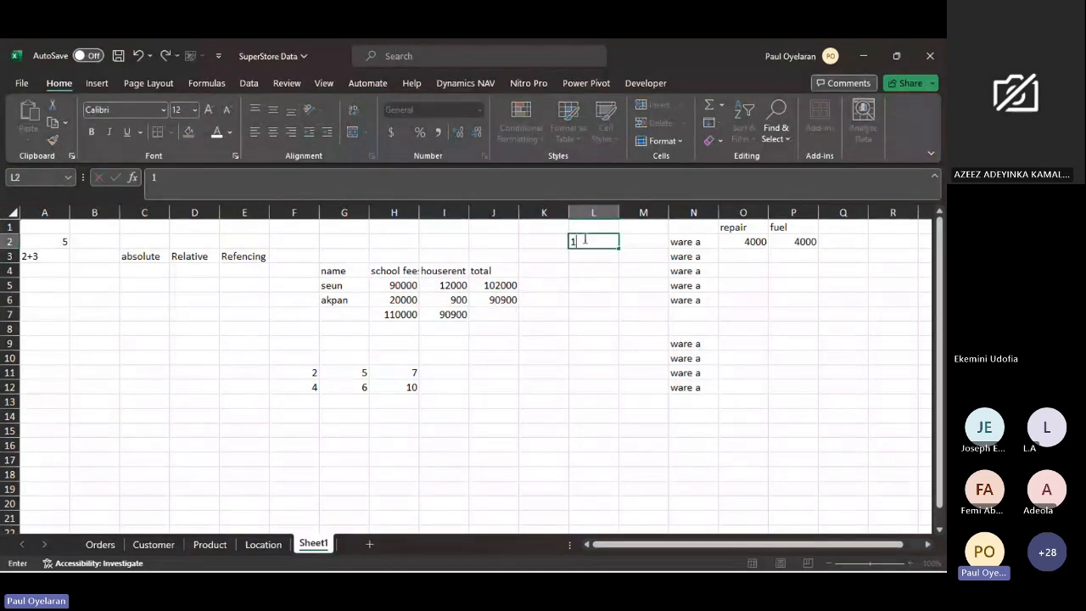
type("0%")
key("Return")
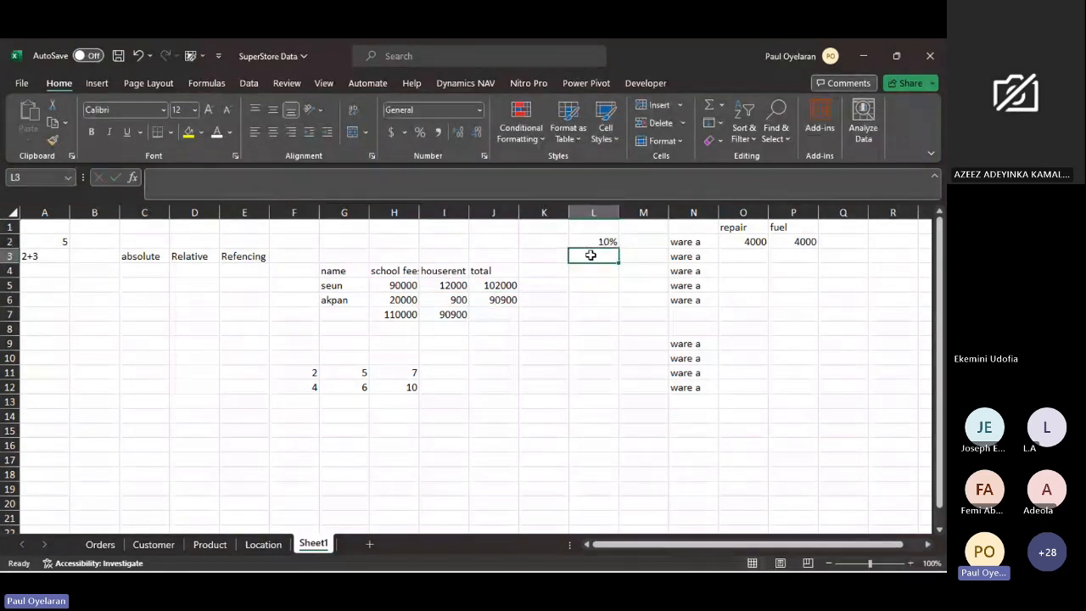
- Replace the total in J5 with the house rent multiplied by the rate, =I5*L2
left_click(496, 287)
type("=")
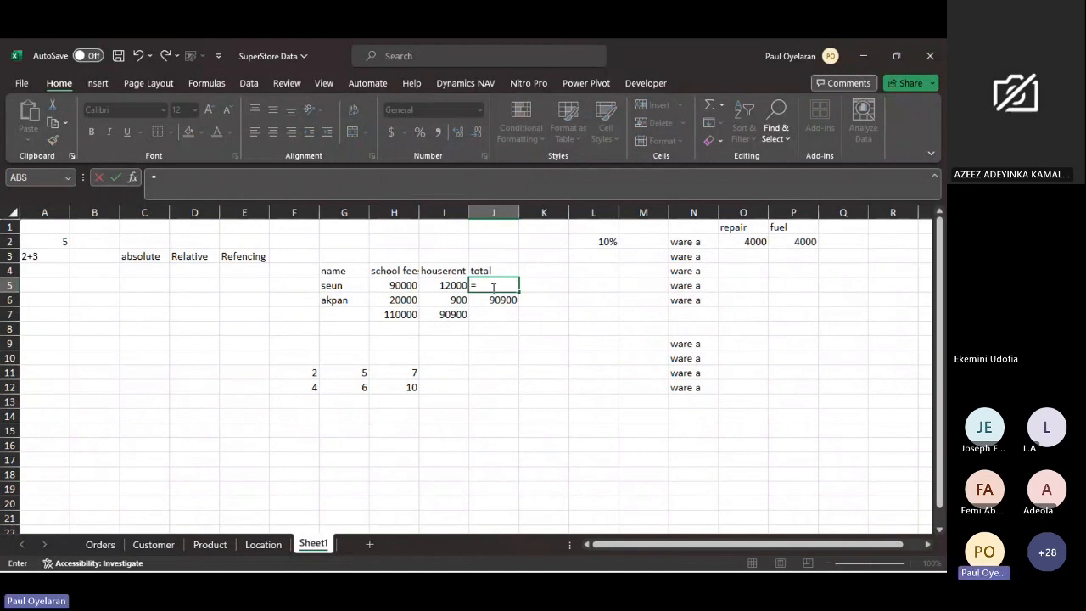
left_click(459, 285)
type("*")
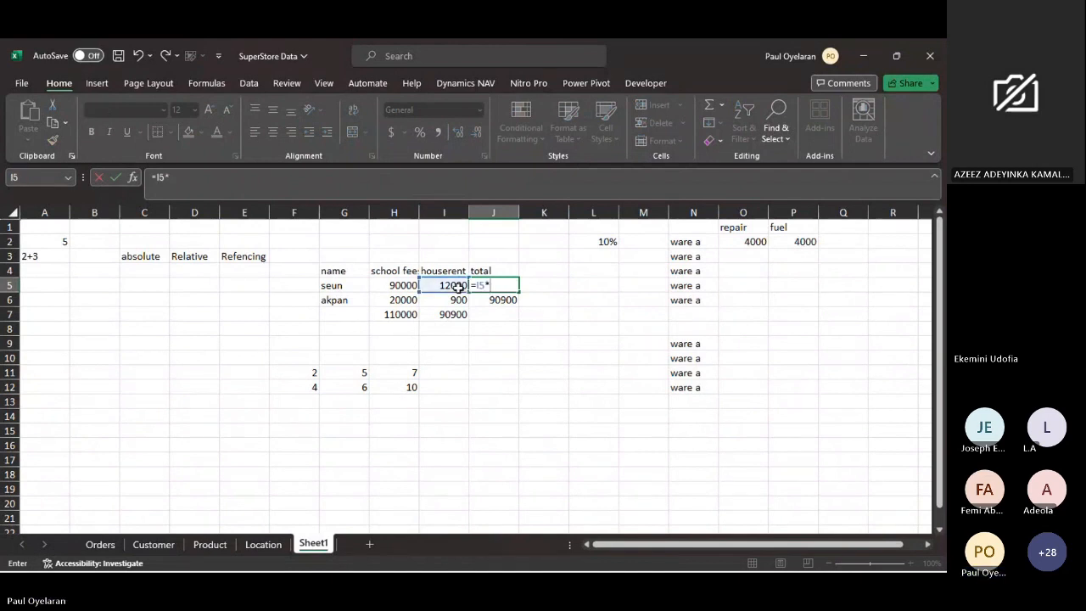
left_click(610, 240)
key("Return")
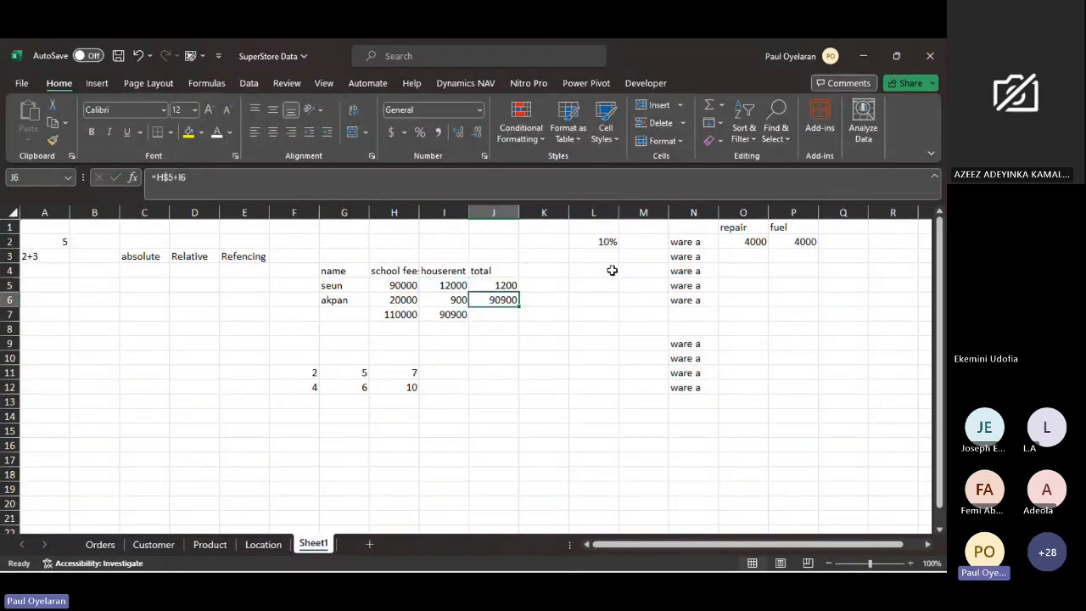
left_click(505, 286)
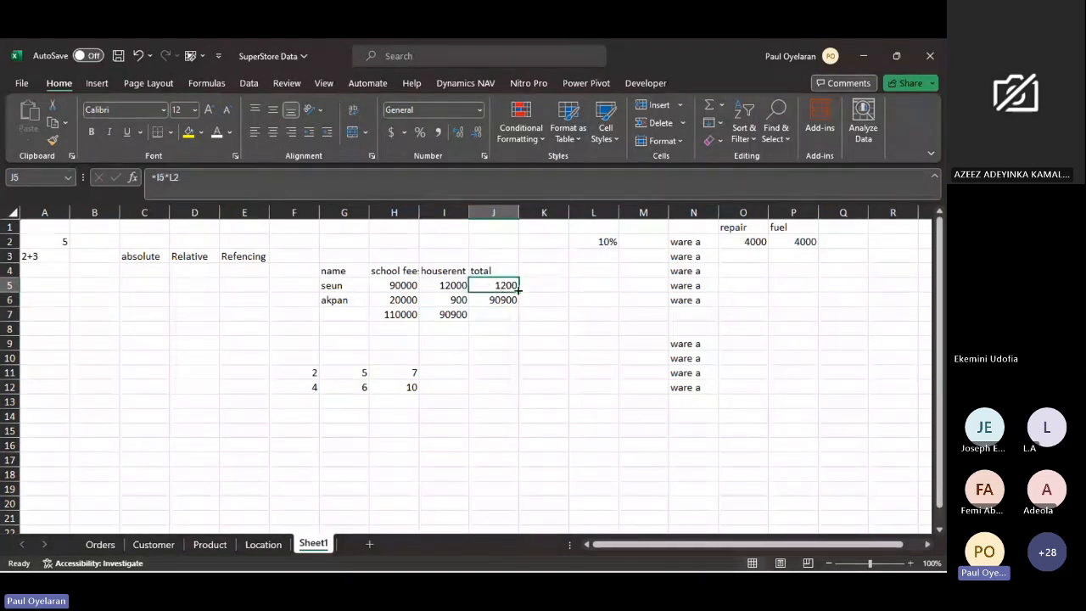
- Fill the J5 formula down to J7 and inspect how the rate reference in J6 shifts away from L2
left_click_drag(518, 292, 514, 314)
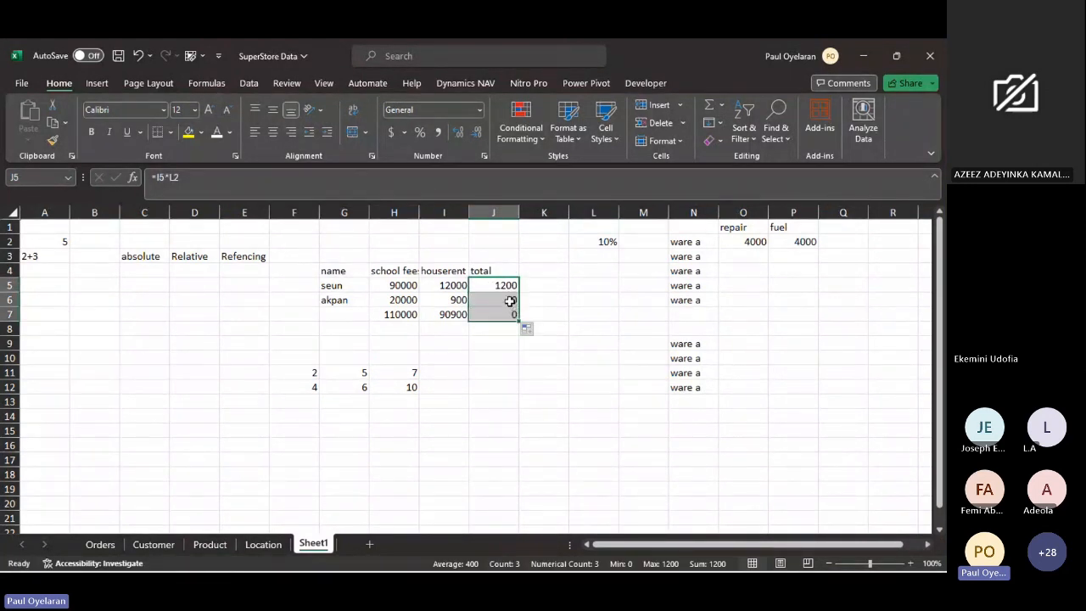
left_click(509, 301)
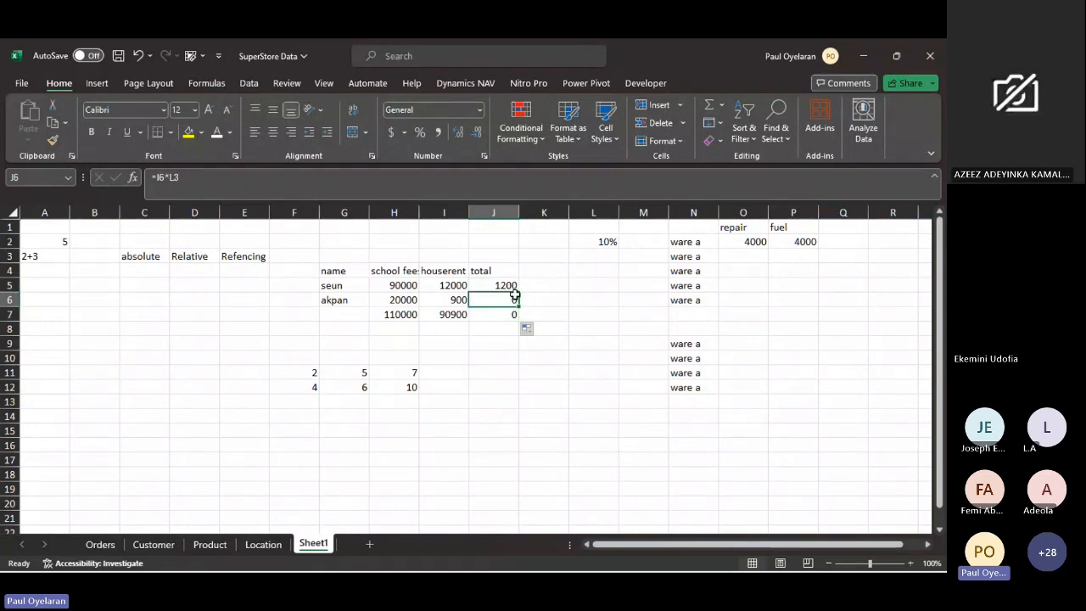
left_click(511, 286)
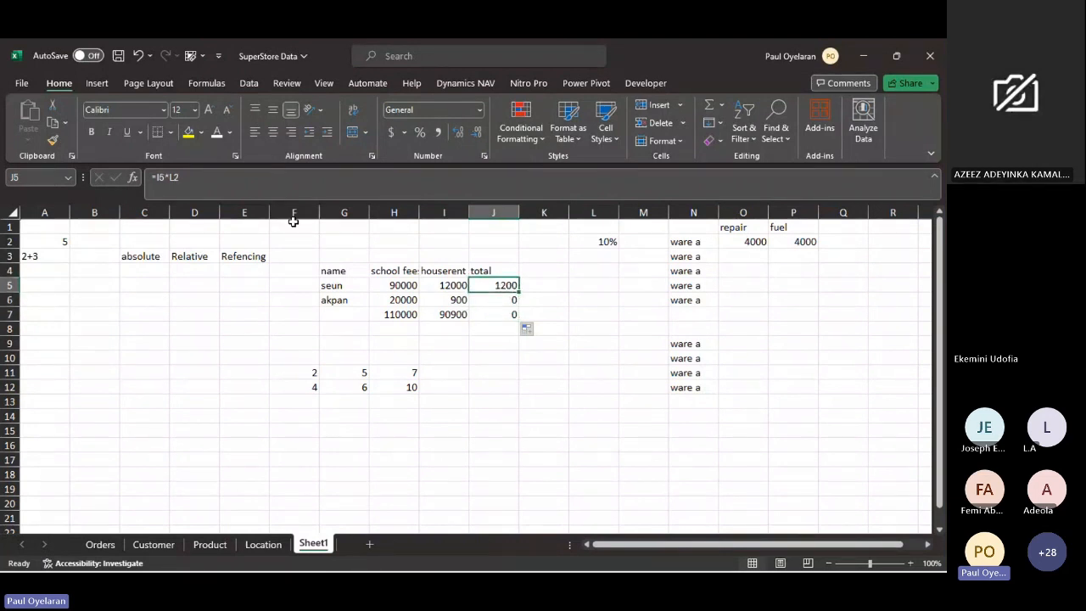
left_click(606, 242)
left_click(507, 287)
left_click(512, 300)
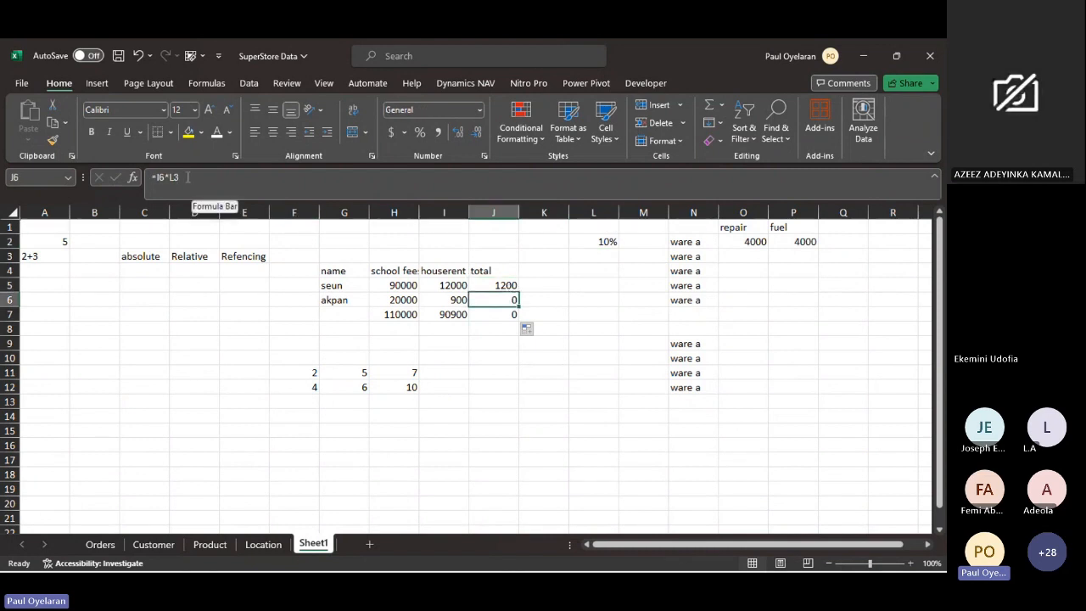
left_click(606, 256)
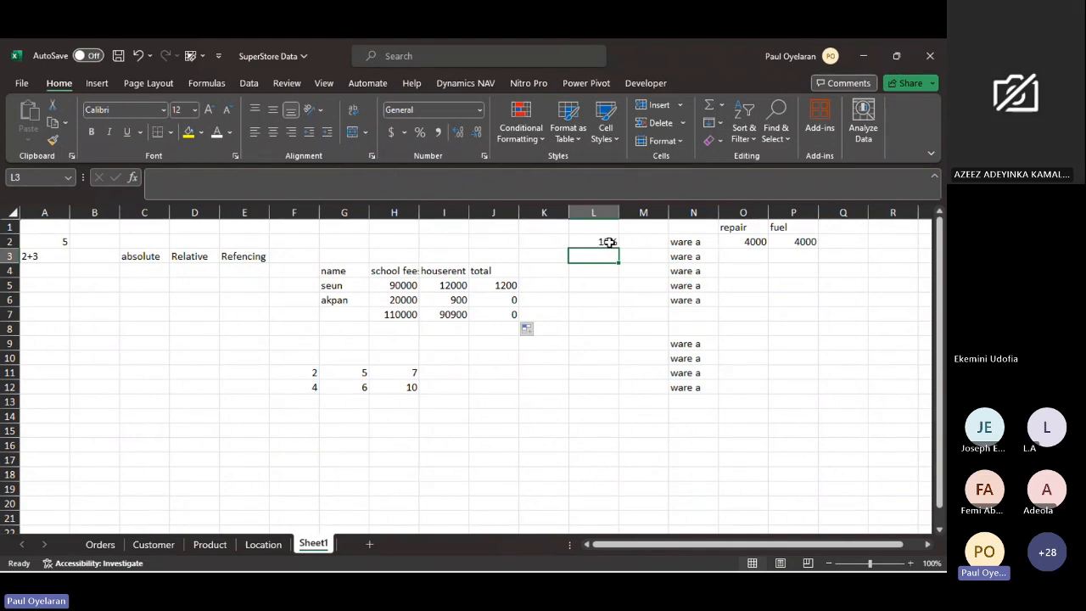
left_click(509, 286)
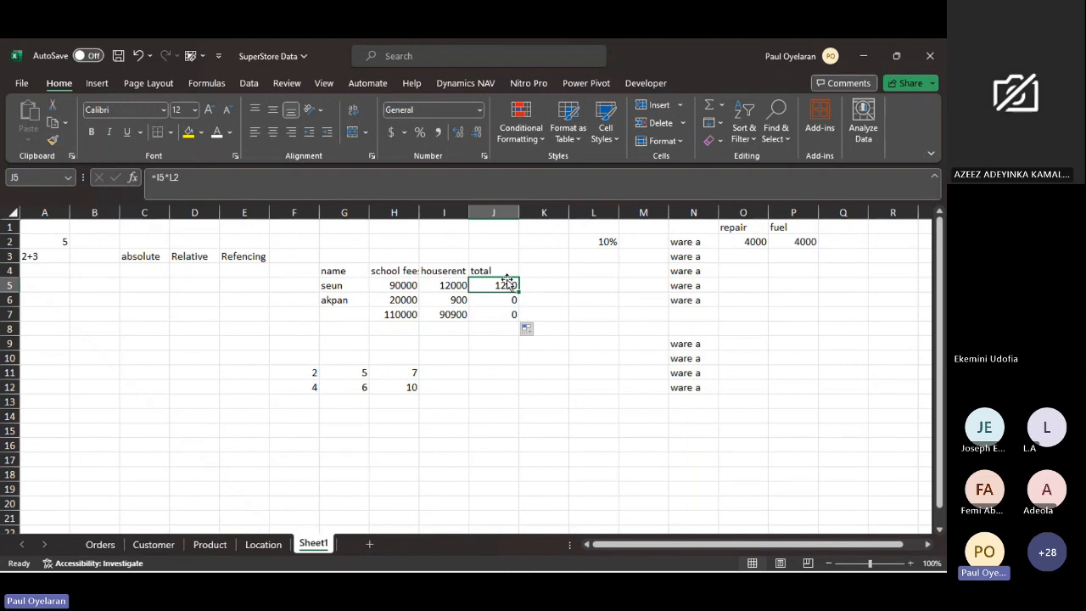
left_click(612, 242)
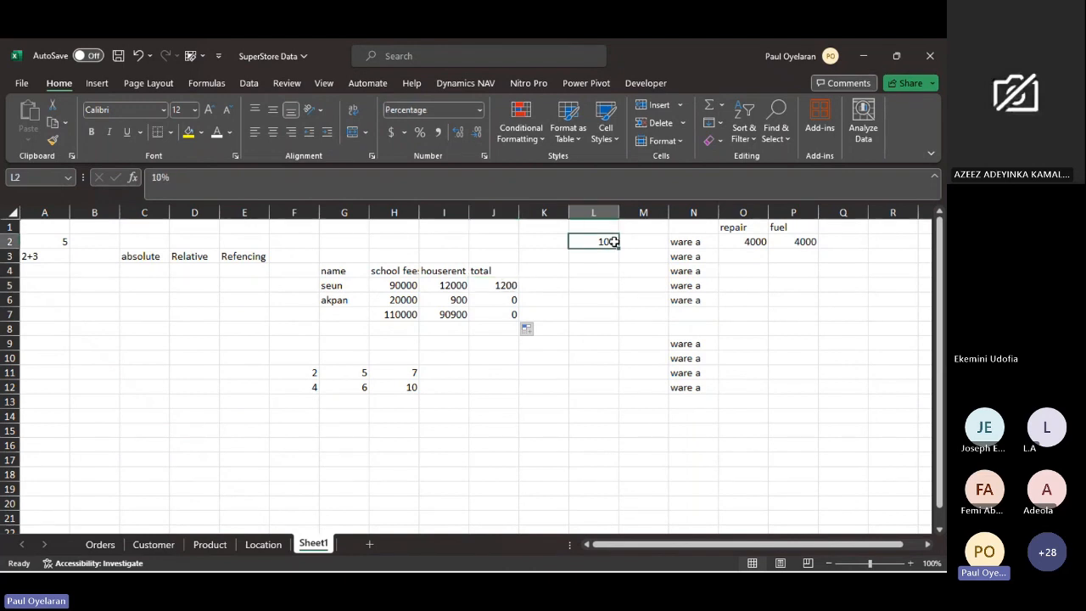
- Make the rate reference in J5 absolute, =I5*$L$2, and fill the formula down to J17 and across to N5
left_click(497, 284)
left_click(171, 178)
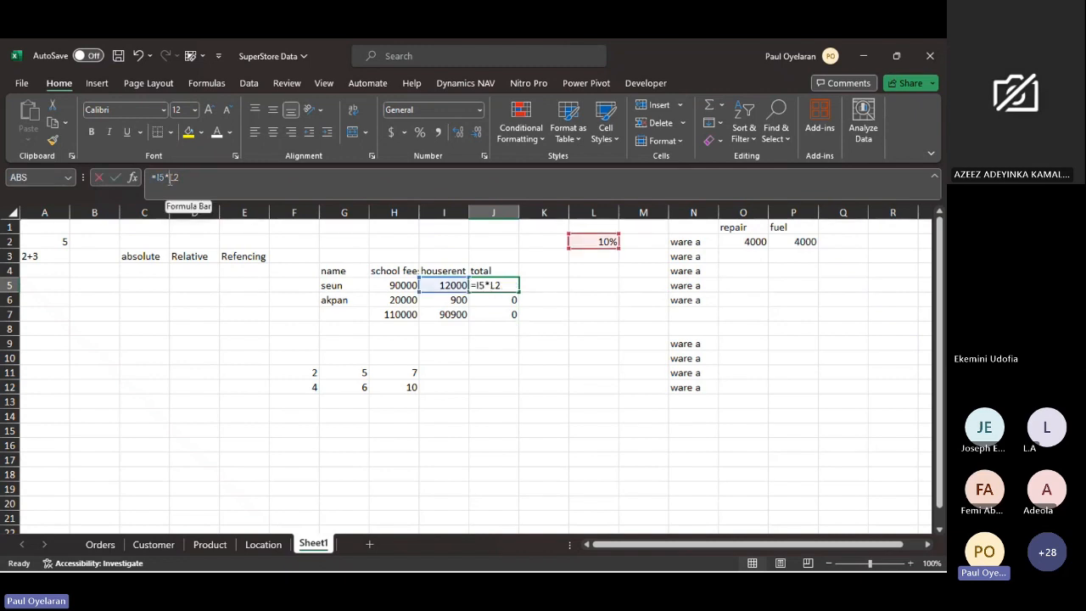
double_click(172, 178)
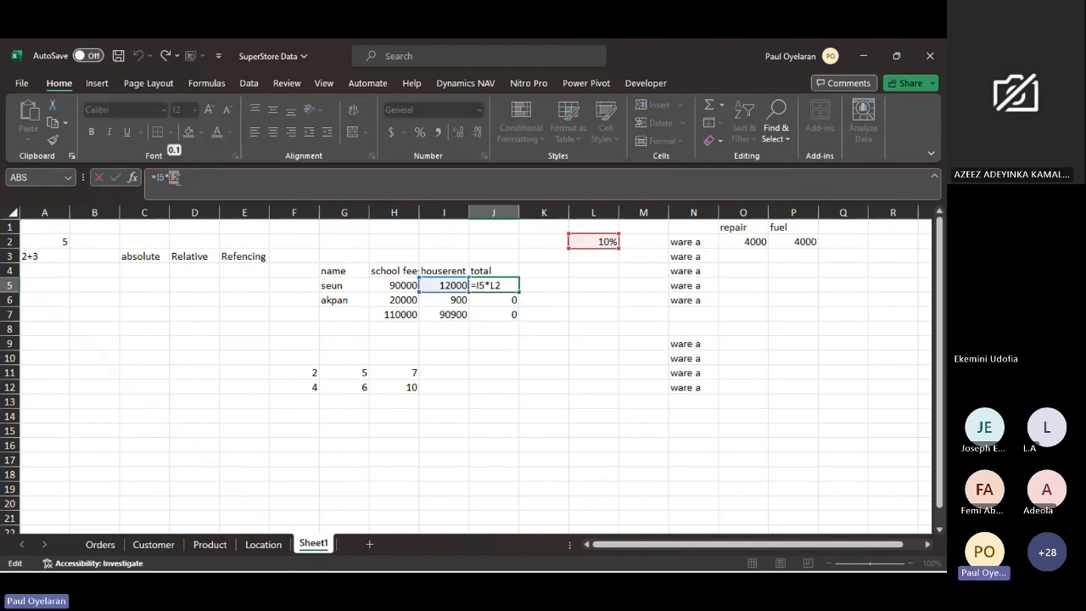
key("F4")
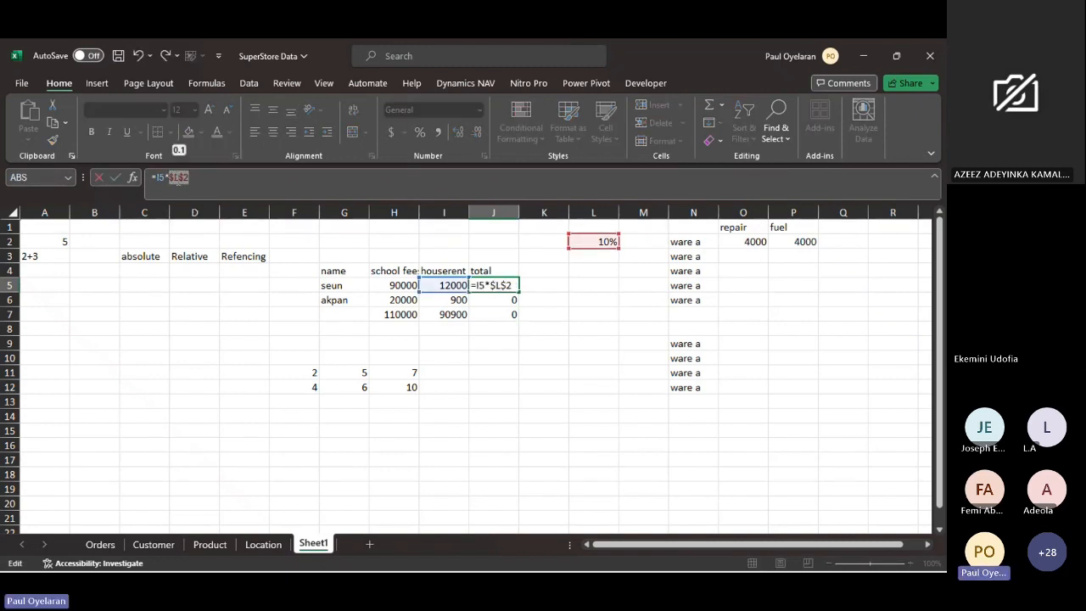
key("Return")
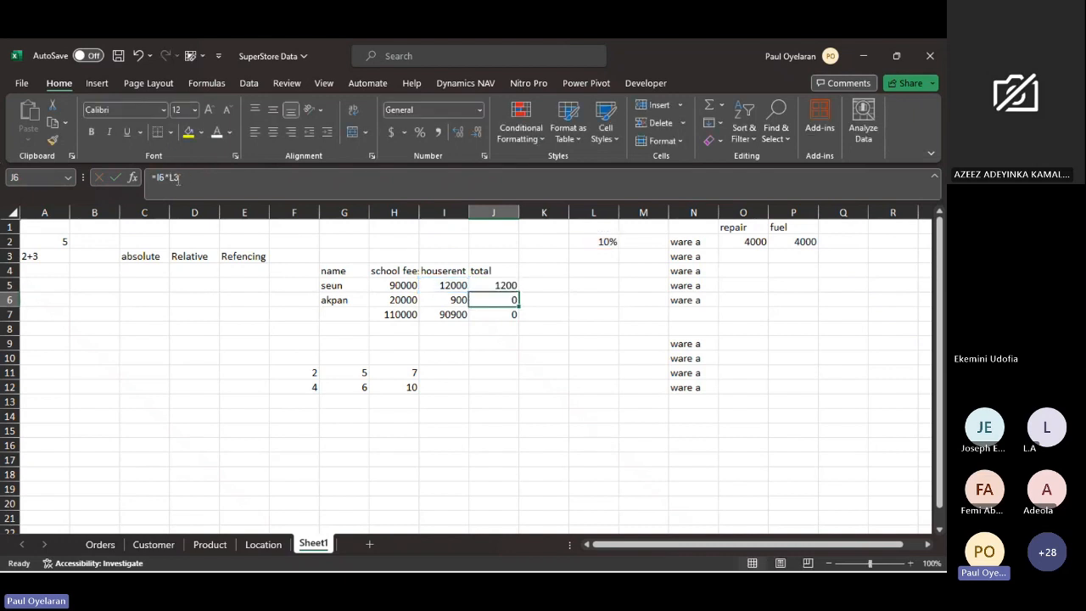
left_click(513, 288)
left_click_drag(515, 293, 508, 465)
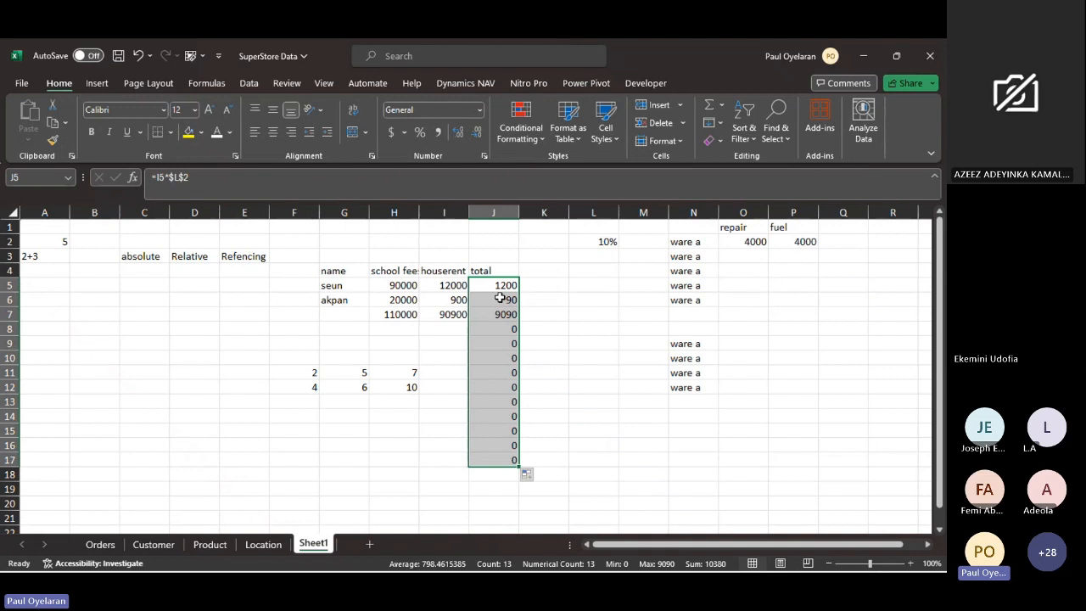
left_click(499, 288)
left_click_drag(516, 292, 704, 286)
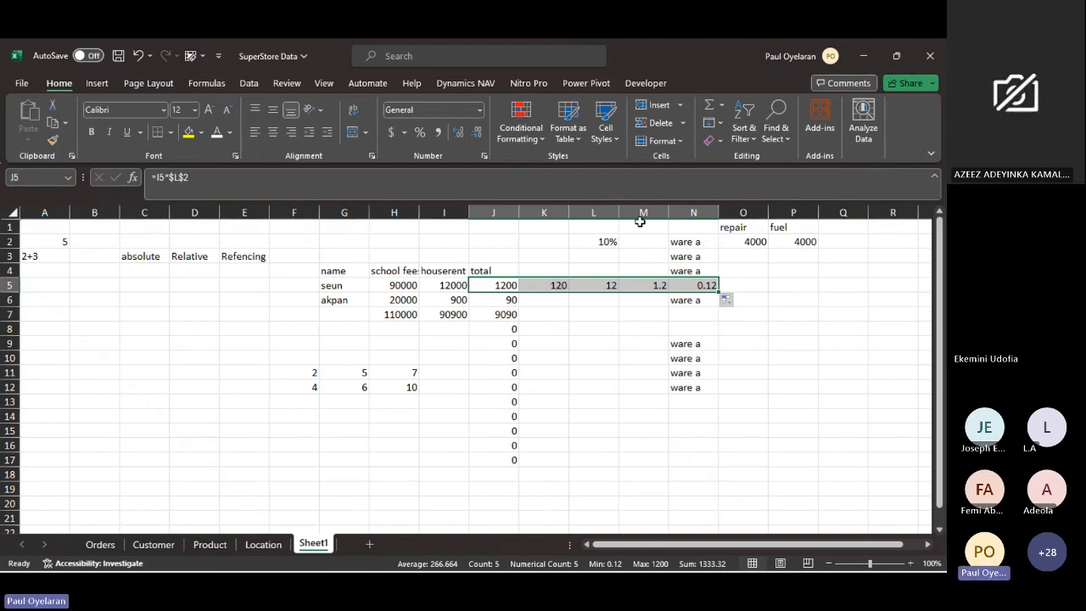
- Remove the absolute lock from the rate in J5, making it =I5*L2, and fill it across to N5
left_click(509, 285)
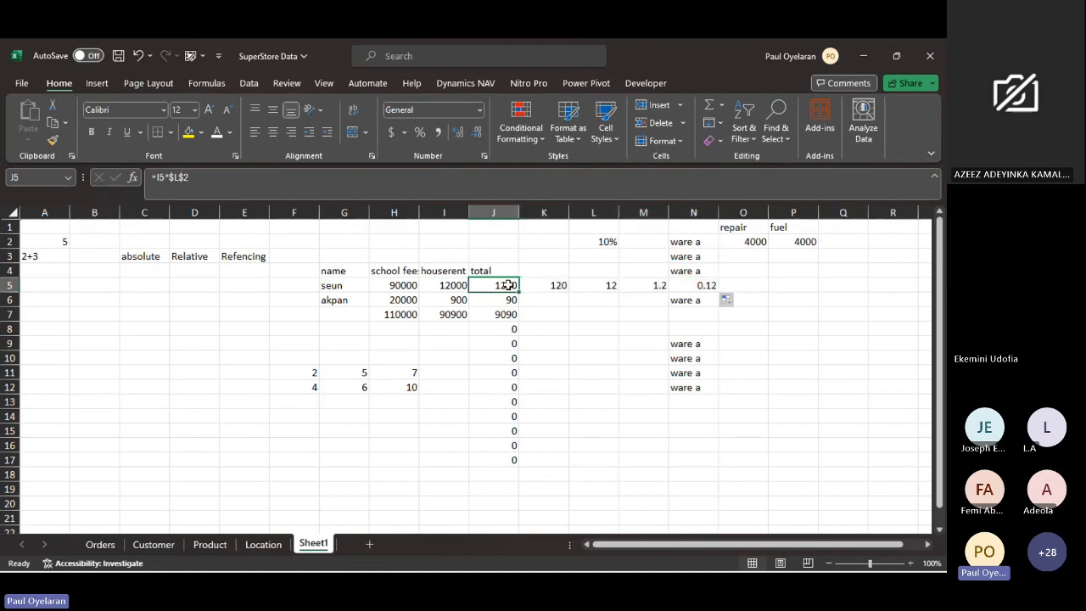
left_click(177, 178)
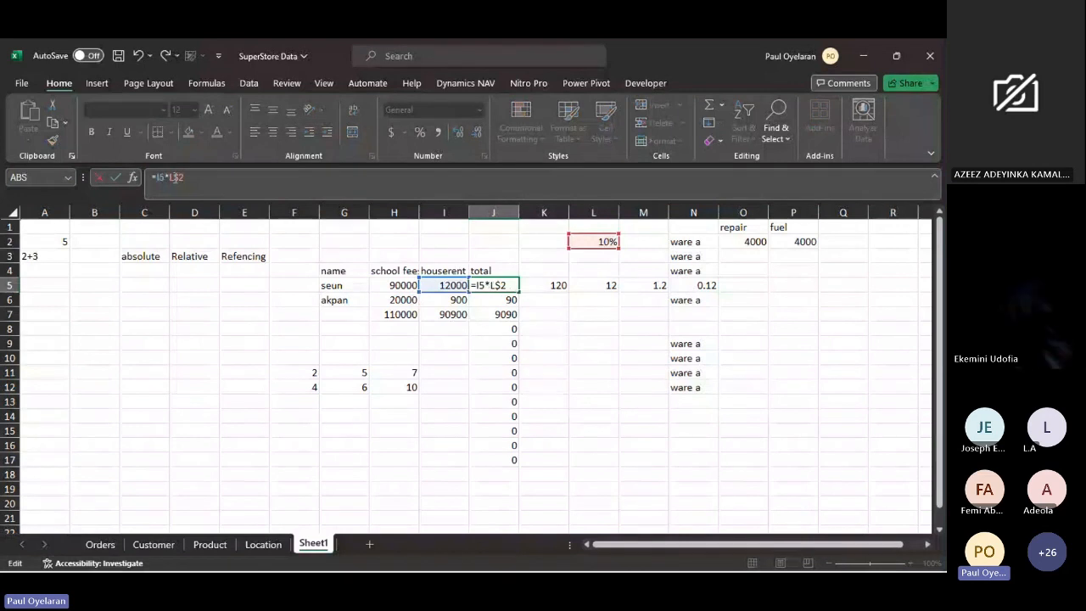
key("F4")
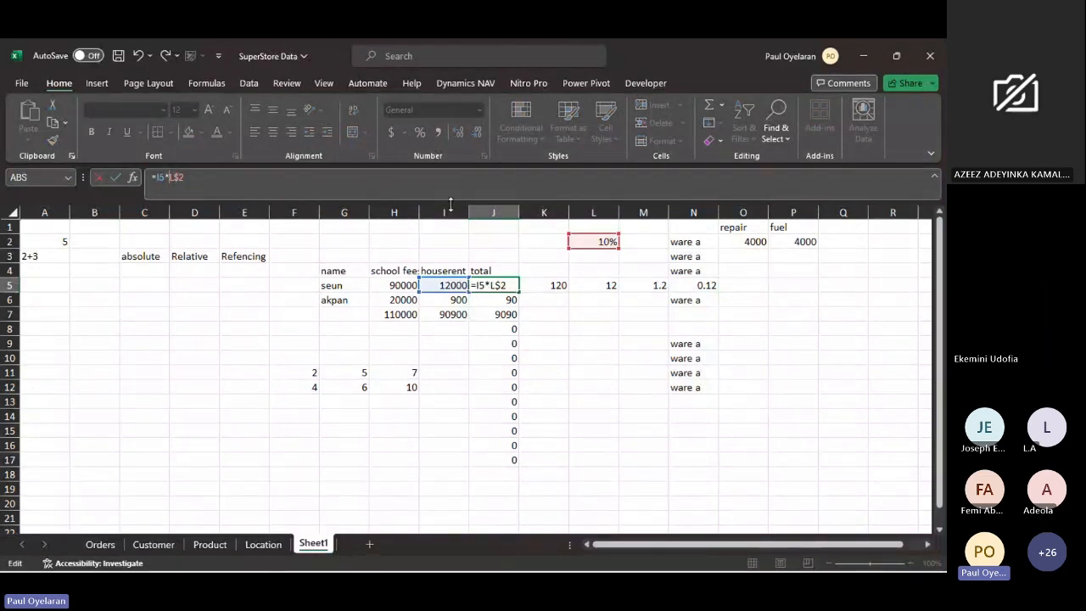
key("Right")
key("Right")
key("BackSpace")
key("Return")
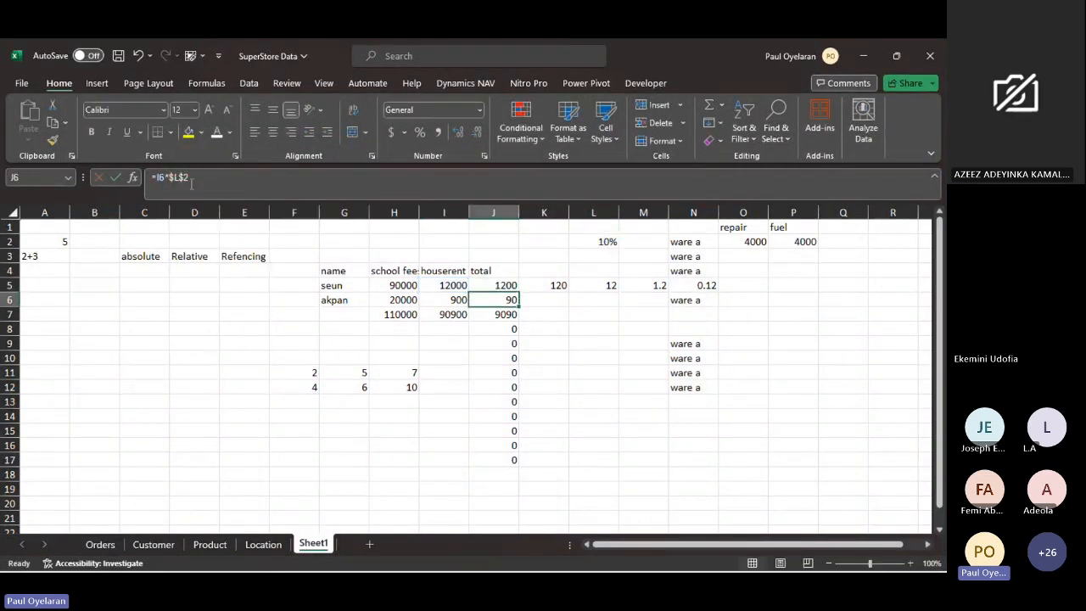
left_click(498, 284)
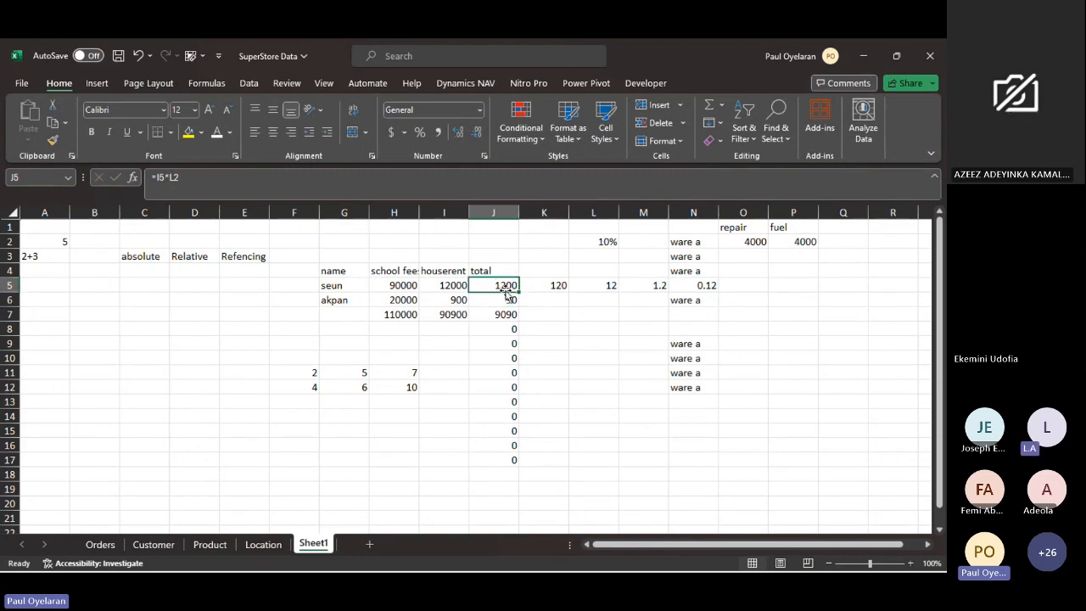
left_click_drag(518, 292, 694, 287)
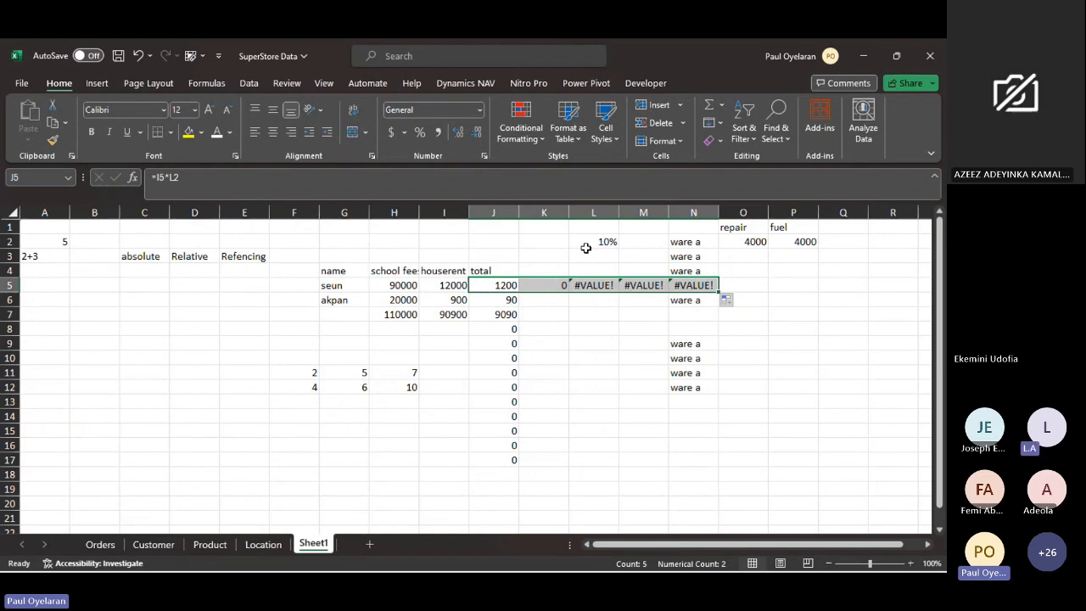
- Inspect the formulas filled into K5 and L5 against the rate cell L2 to see how the relative reference moves
left_click(585, 246)
left_click(544, 287)
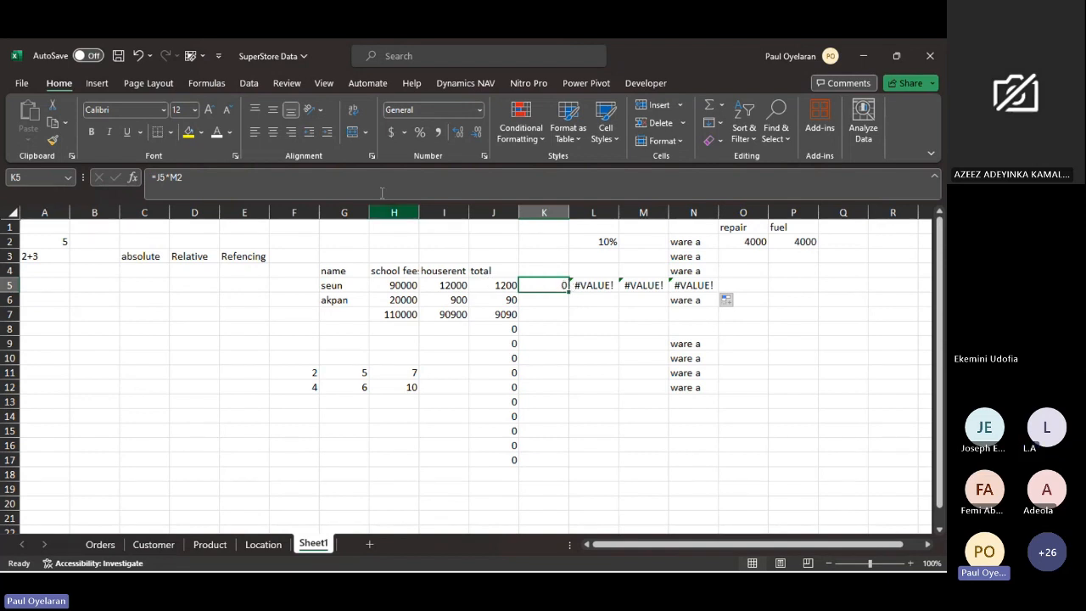
left_click(203, 176)
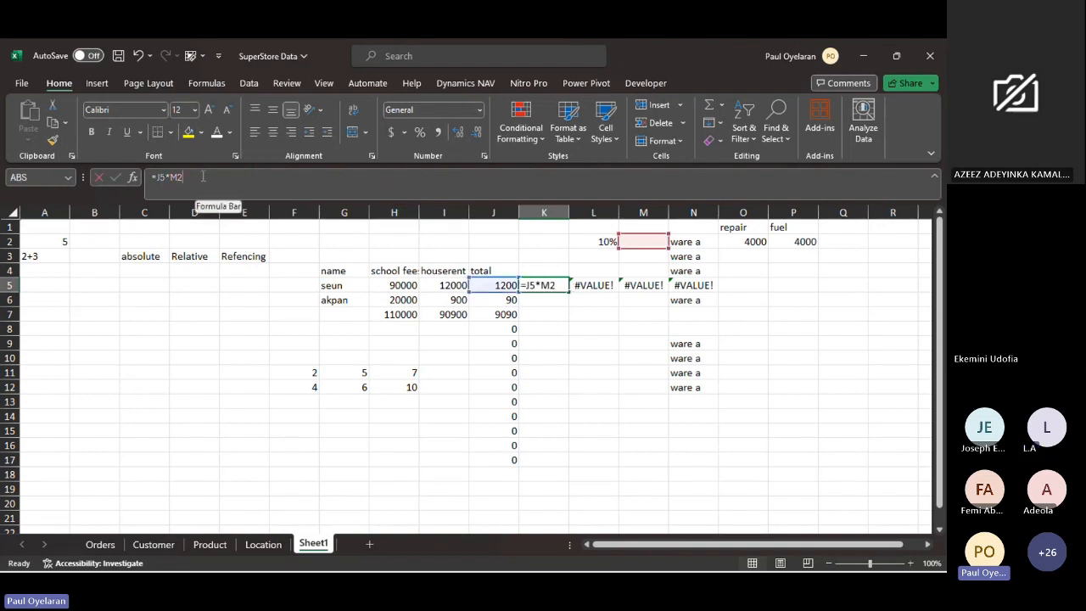
left_click(598, 287)
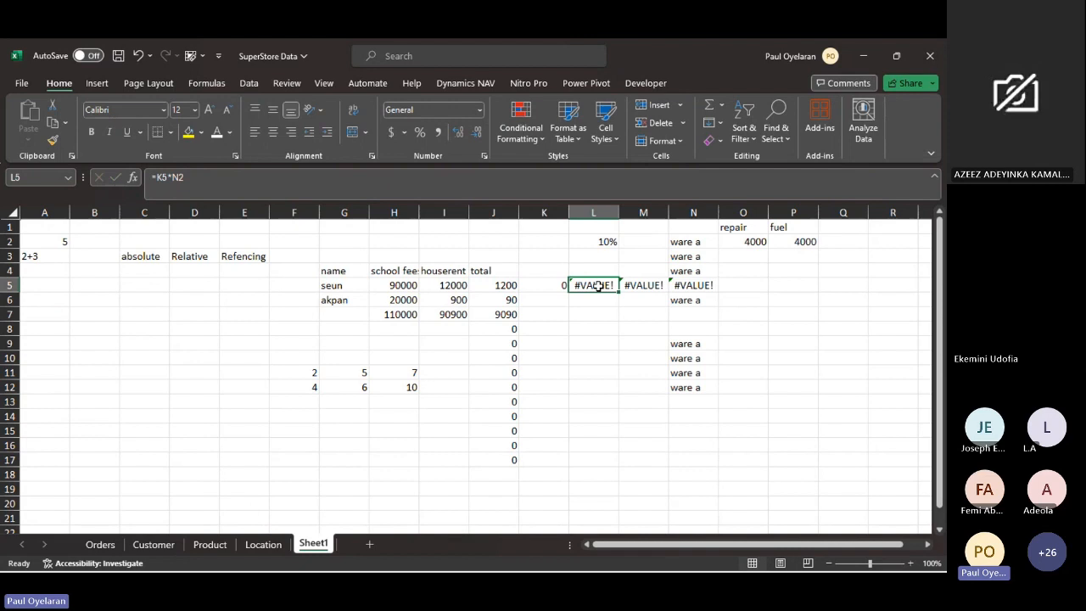
left_click(609, 242)
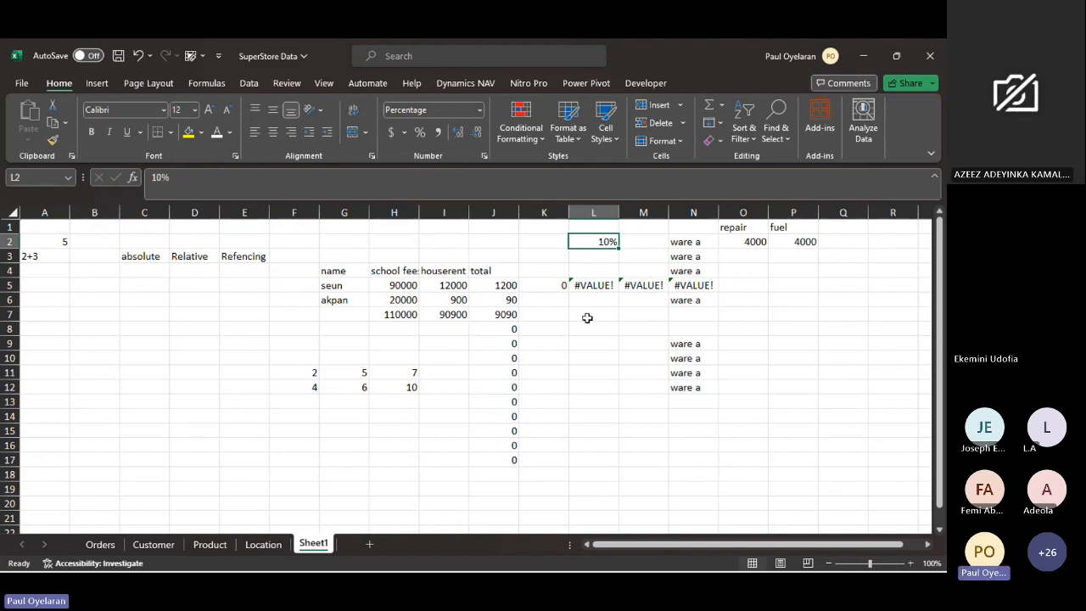
left_click(514, 290)
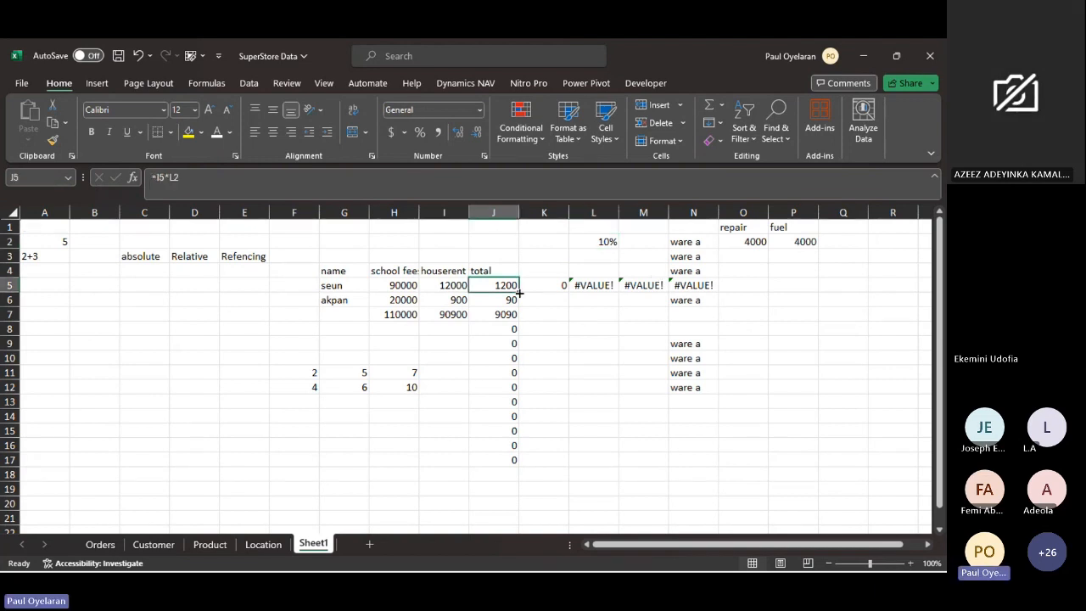
- Point the K5 formula back to the rate cell with an absolute reference, making it =J5*$L$2
left_click(553, 288)
left_click_drag(563, 289, 594, 288)
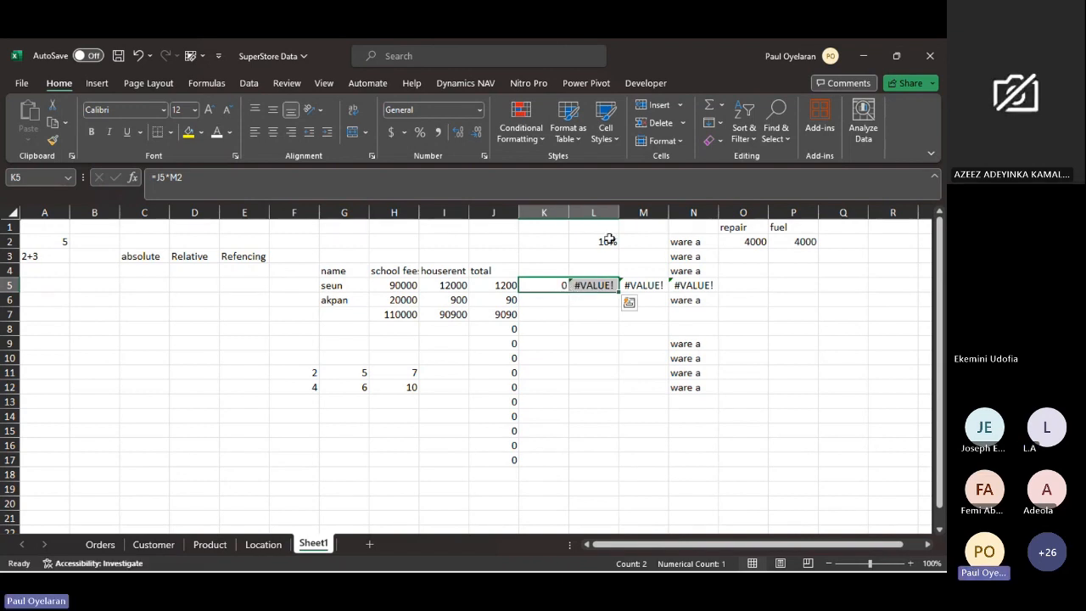
double_click(178, 178)
left_click(593, 243)
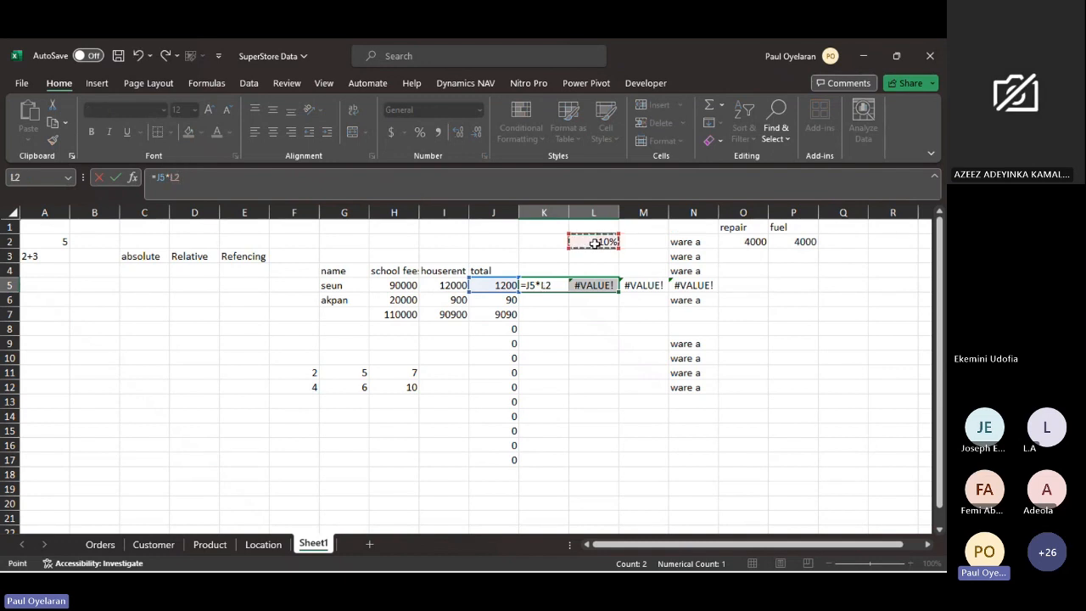
key("F4")
key("Return")
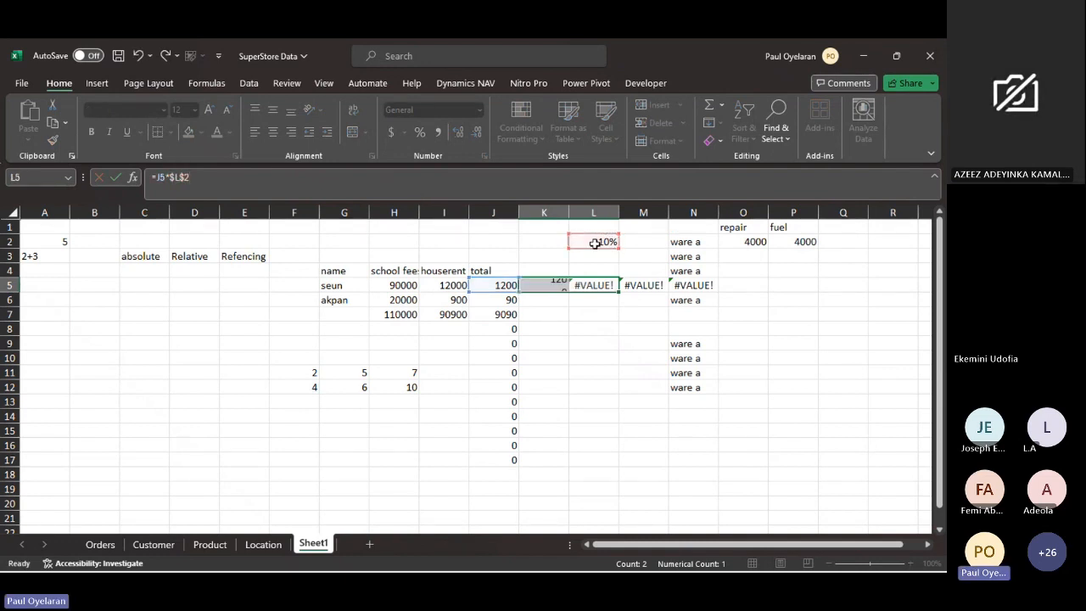
- Fill the K5 formula down to K7 and extend the range K5:K7 across to column N
left_click(559, 289)
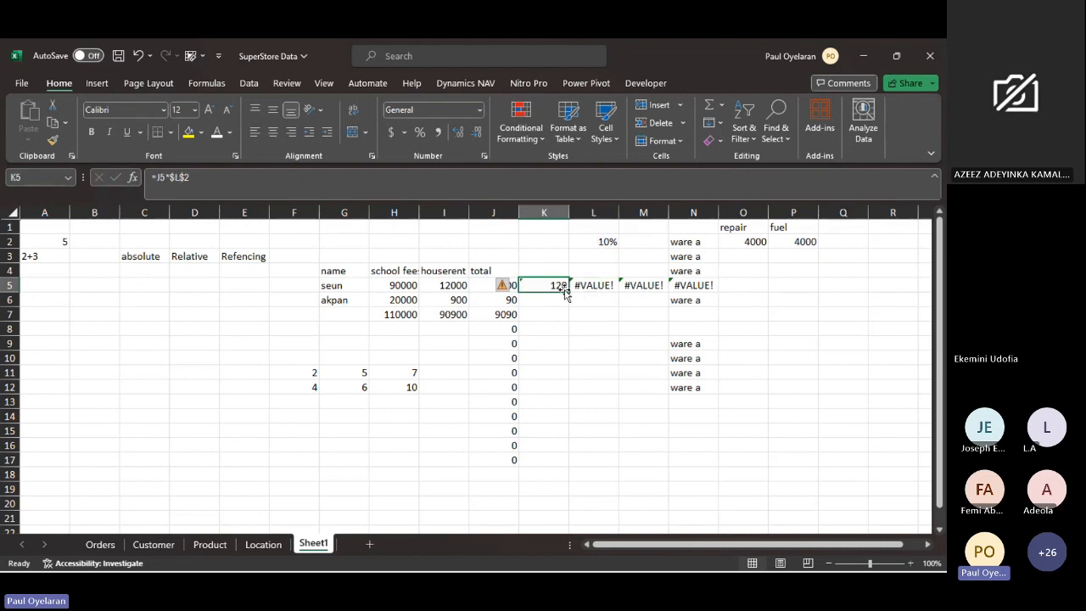
left_click_drag(566, 290, 572, 325)
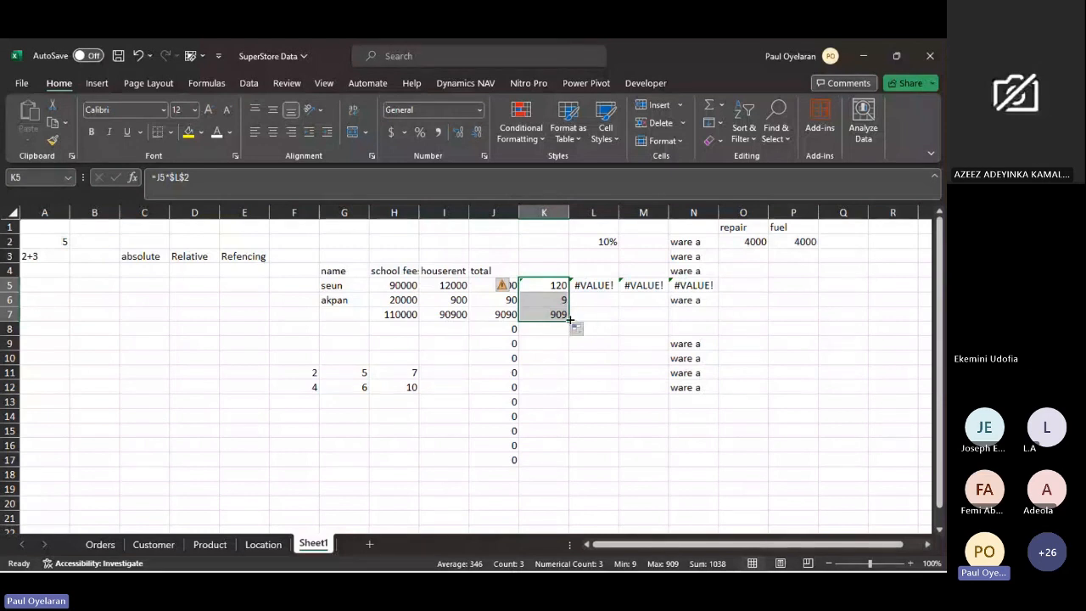
left_click_drag(569, 321, 731, 317)
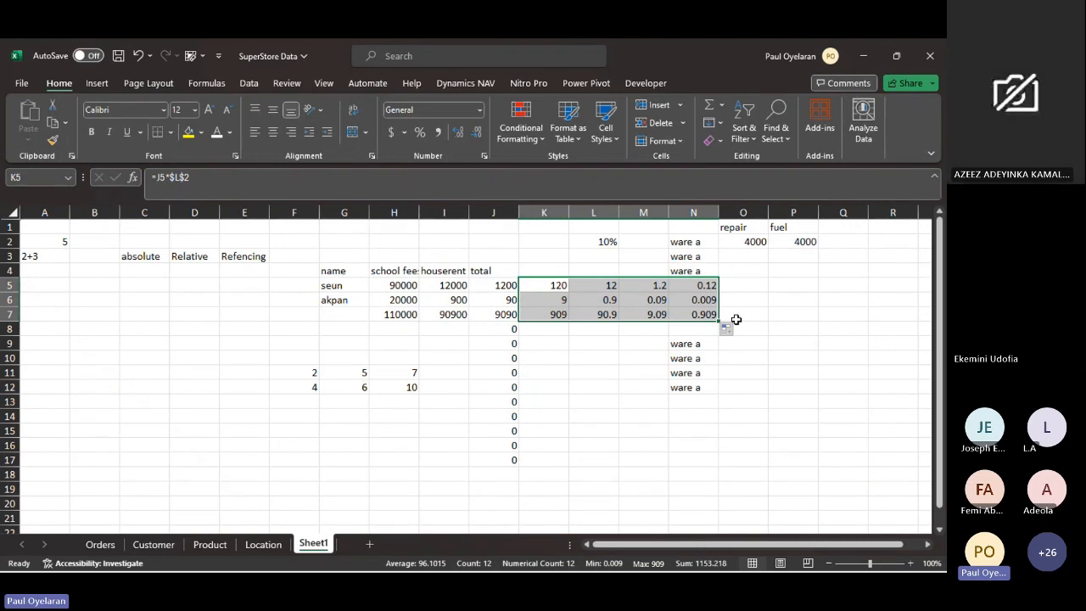
- Check the rate cell L2, view the Location sheet and return to Sheet1
left_click(593, 244)
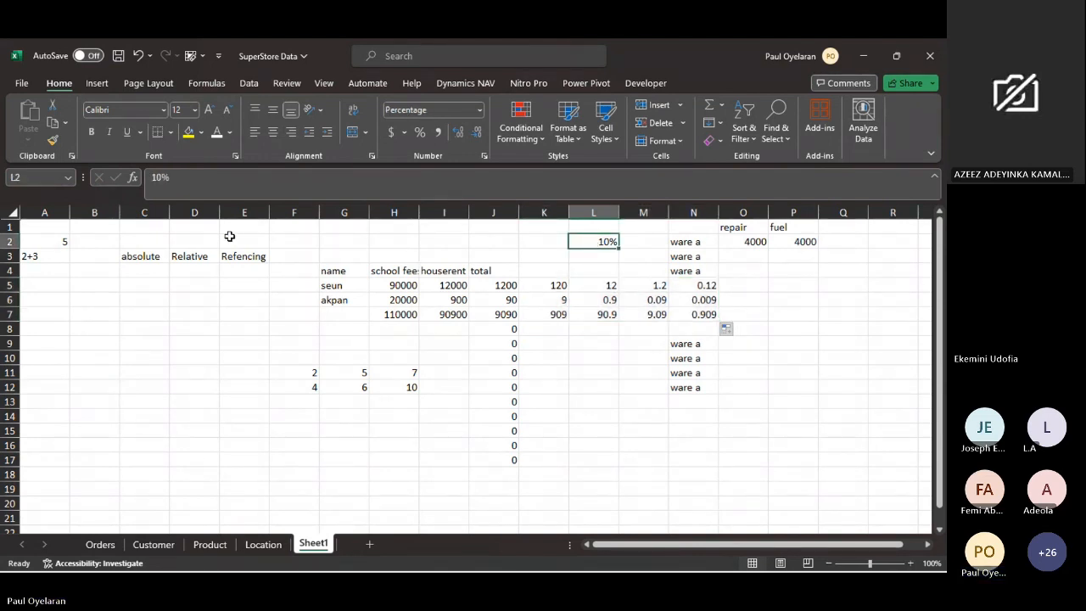
mouse_move(240, 569)
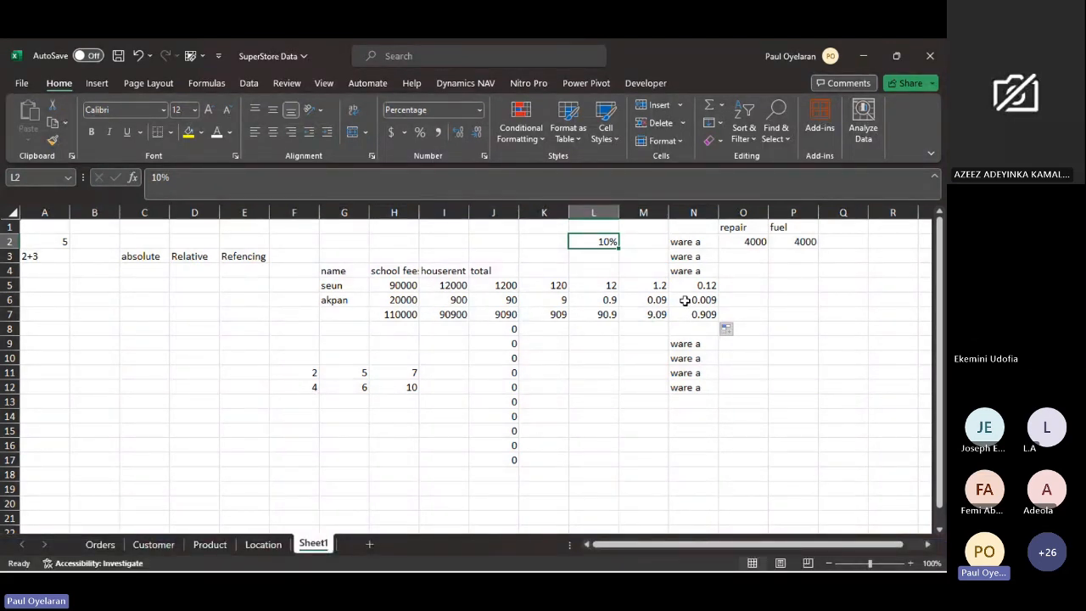
left_click(263, 546)
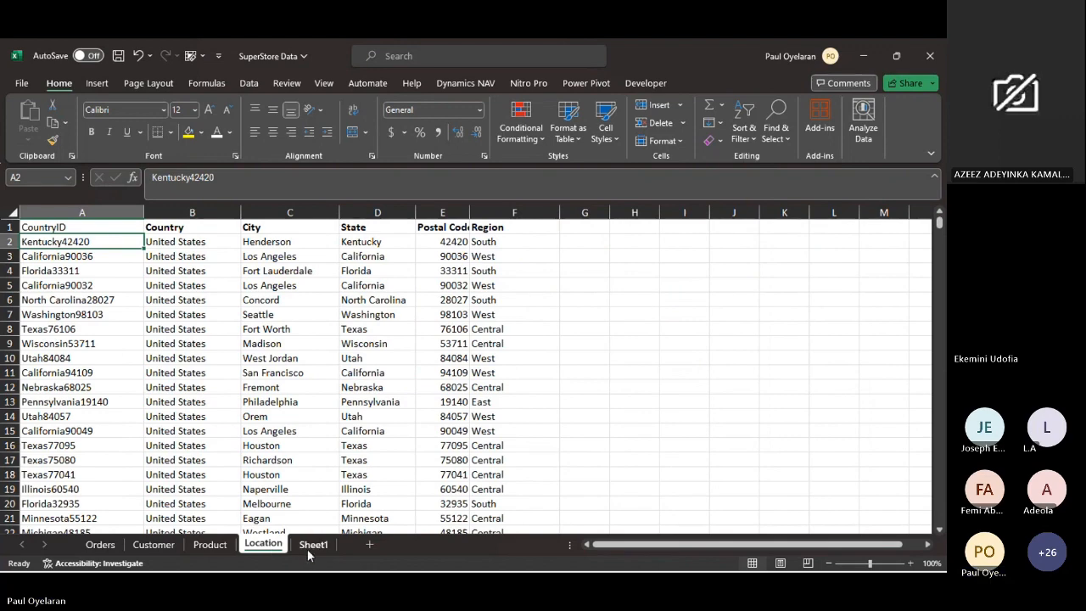
left_click(308, 547)
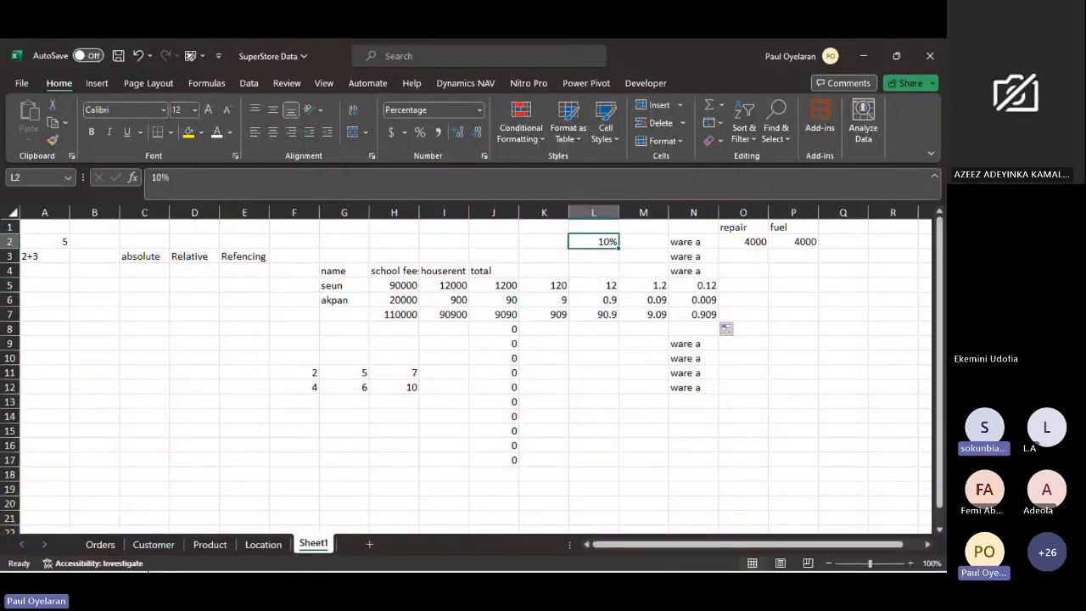
left_click(141, 563)
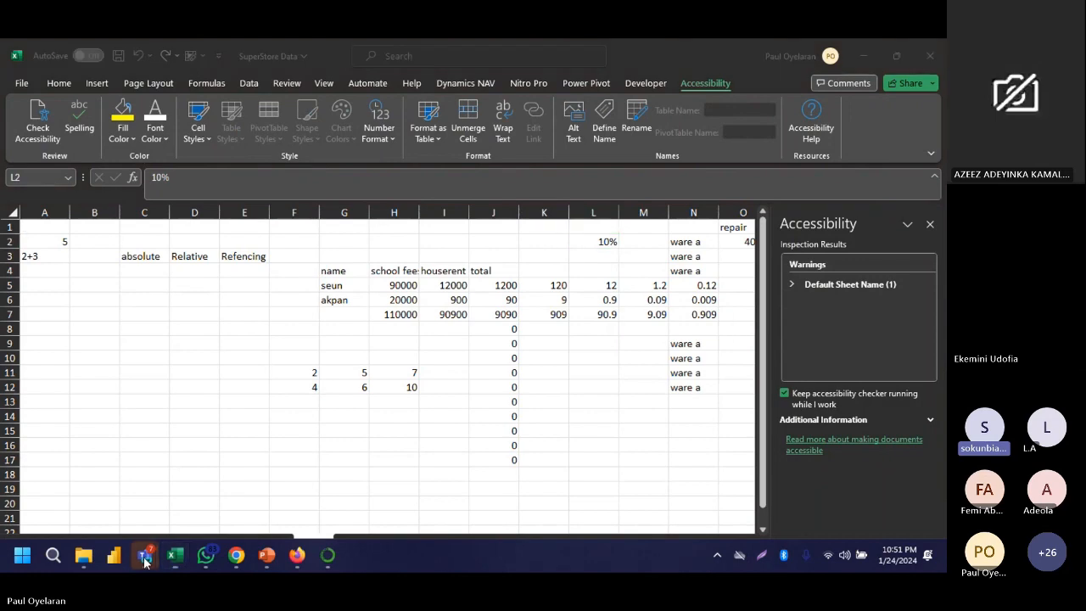
- Check the meeting chat in Microsoft Teams and return to the Excel workbook
mouse_move(146, 562)
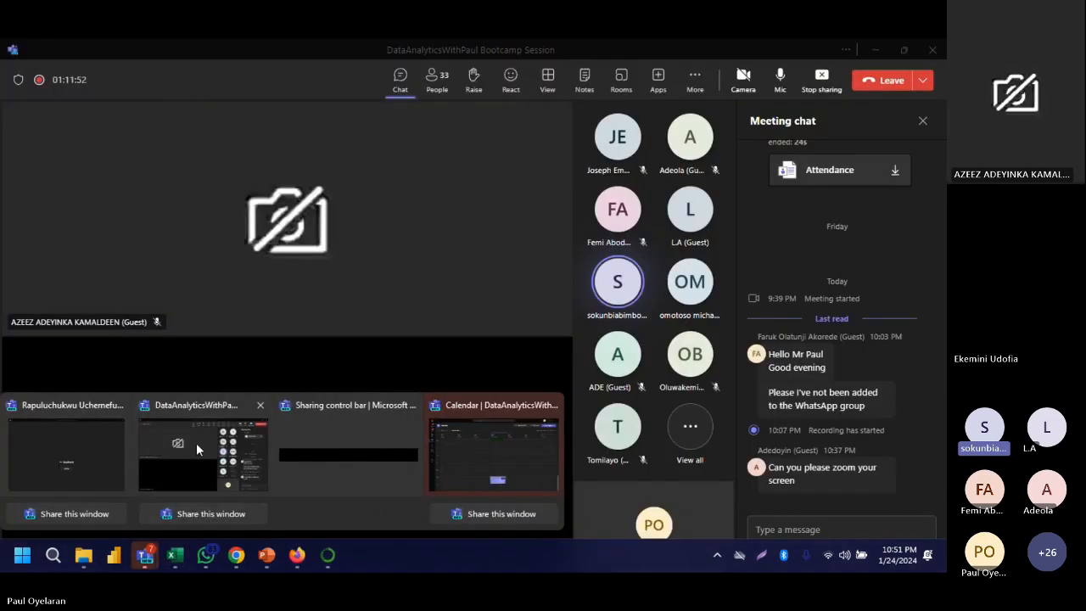
left_click(196, 443)
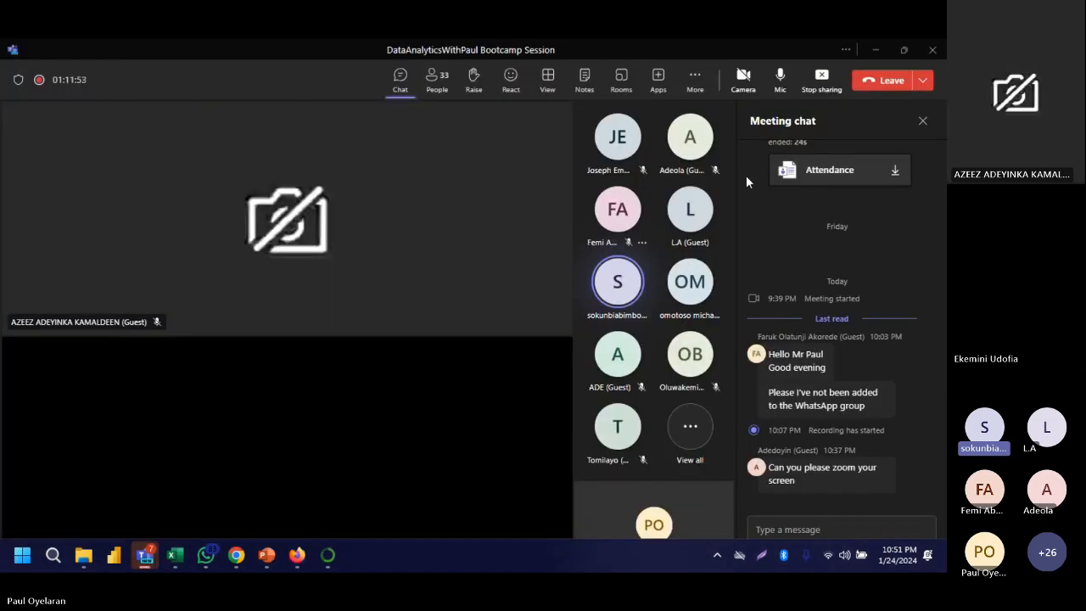
left_click(886, 59)
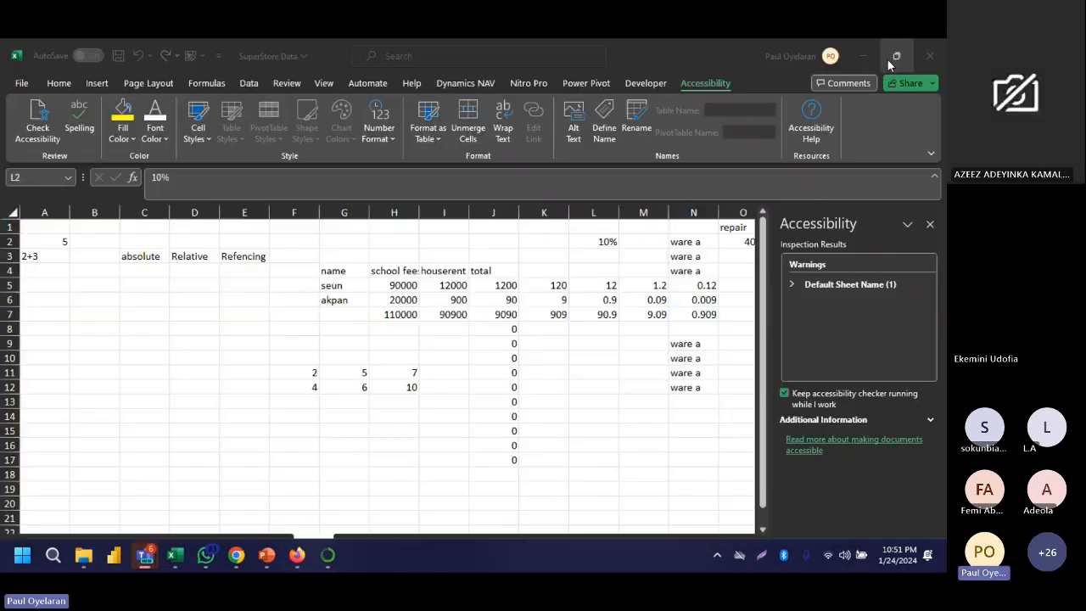
- Enter the fully absolute reference example $A$5 as text in cell D12 of Sheet1
left_click(197, 384)
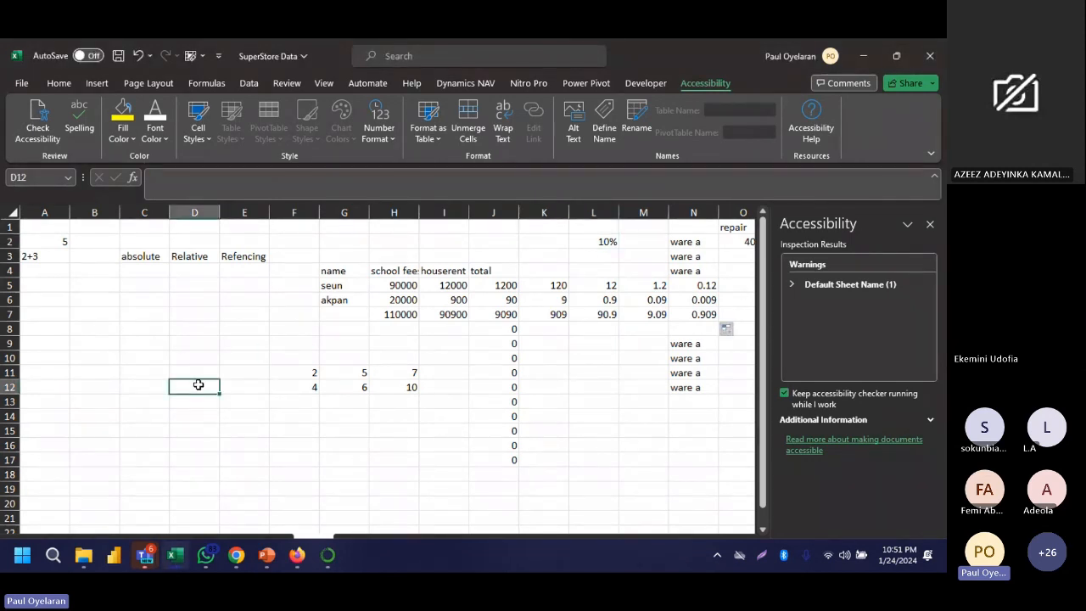
type("$")
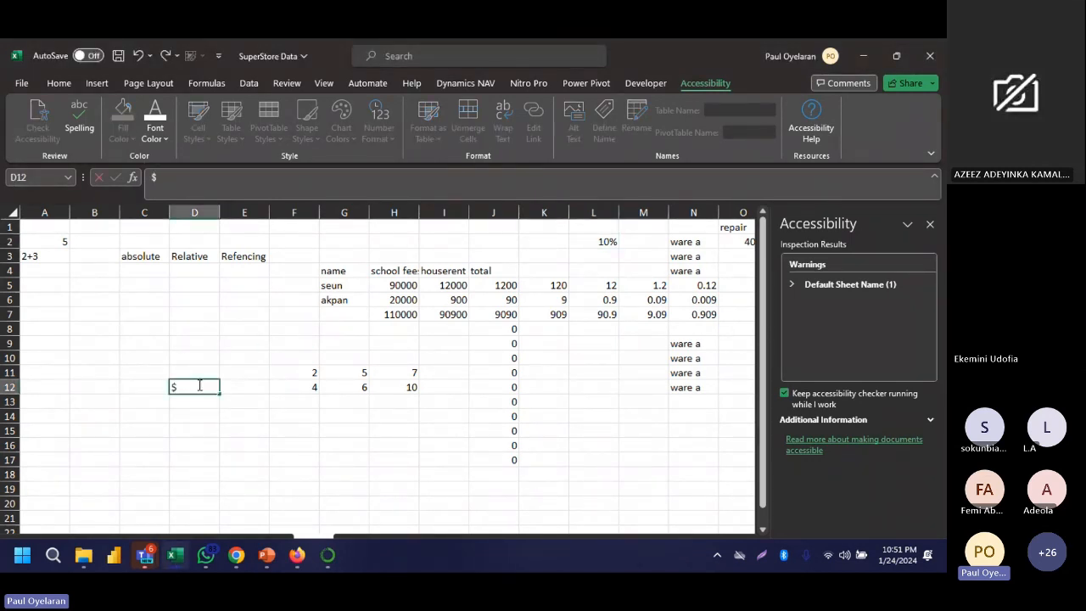
type("A3")
key("BackSpace")
type("$3")
key("Return")
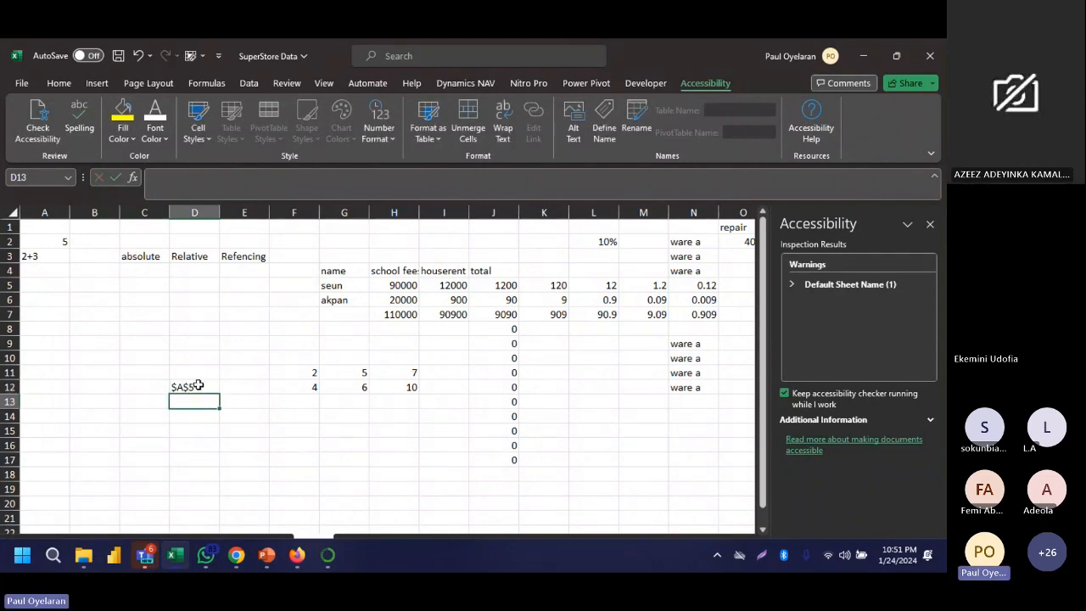
left_click(198, 385)
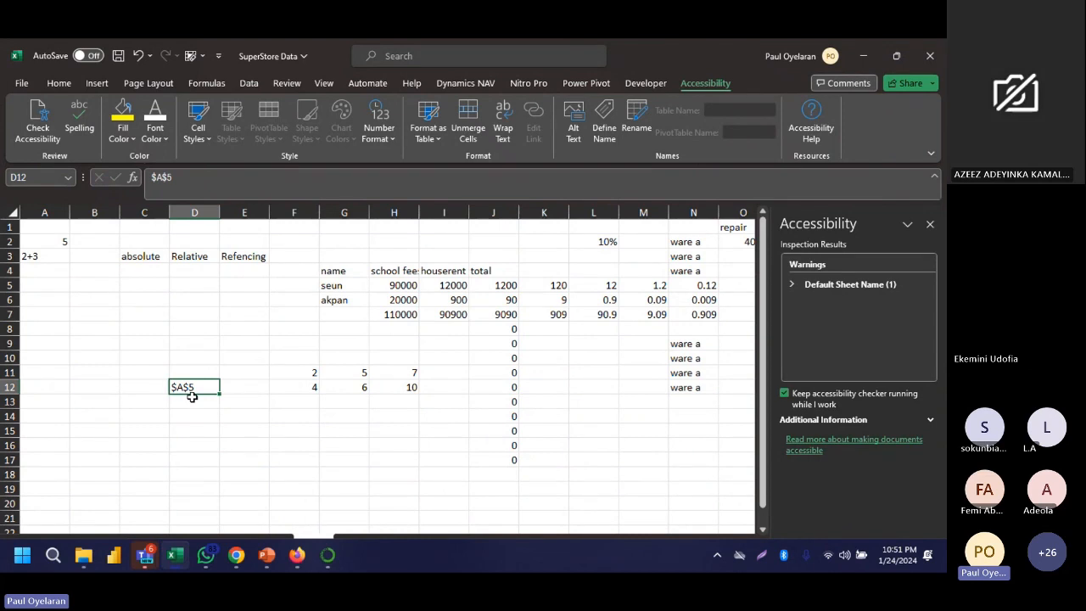
- Add the mixed reference examples $A5 in cell D13 and A$5 in cell D14
left_click(192, 397)
type("$")
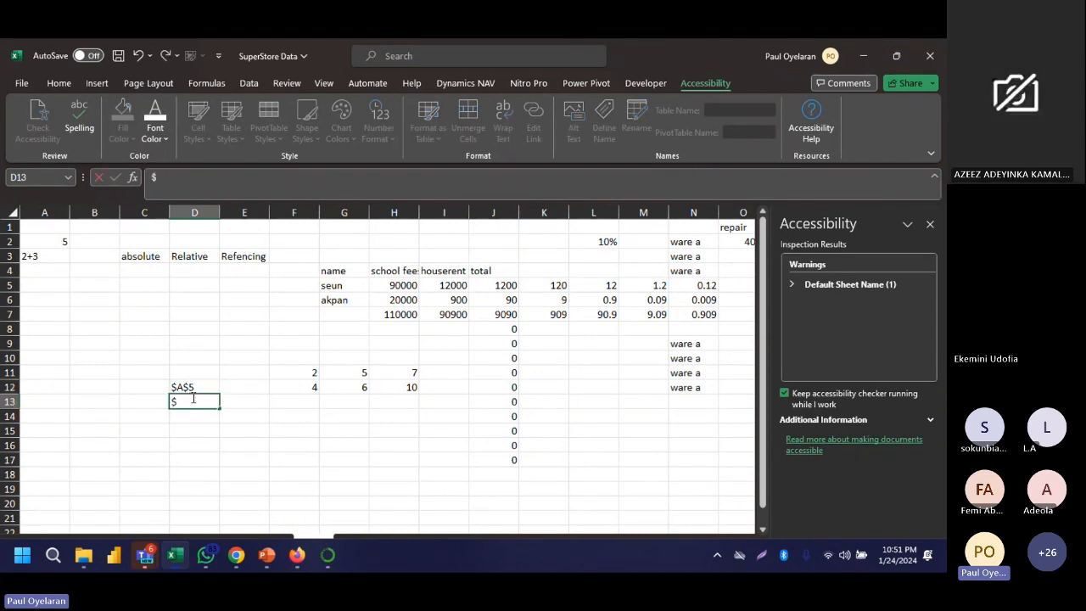
type("A$5")
key("Return")
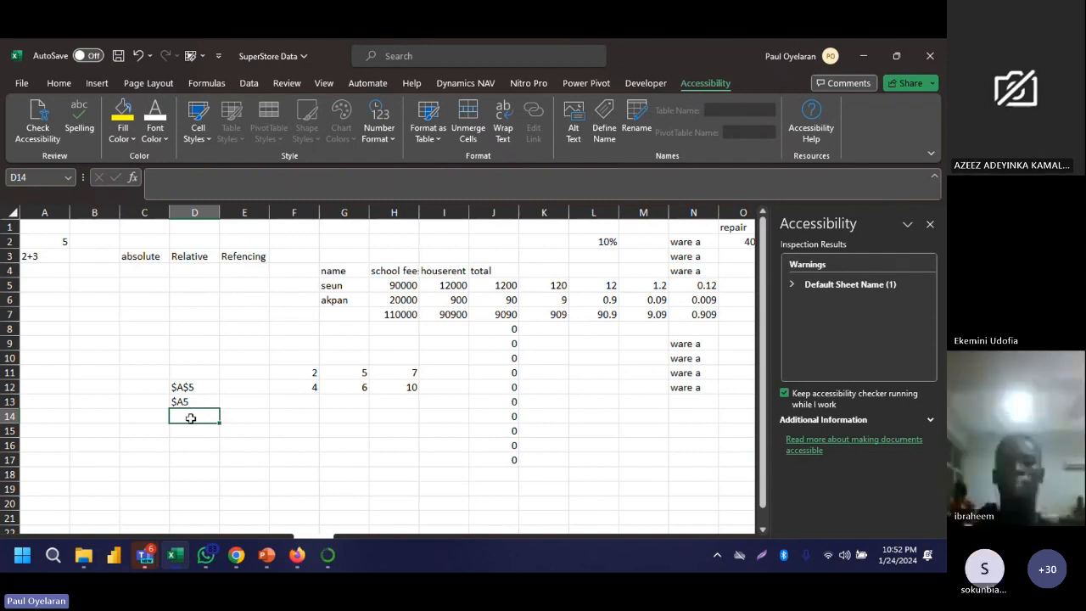
type("a$5")
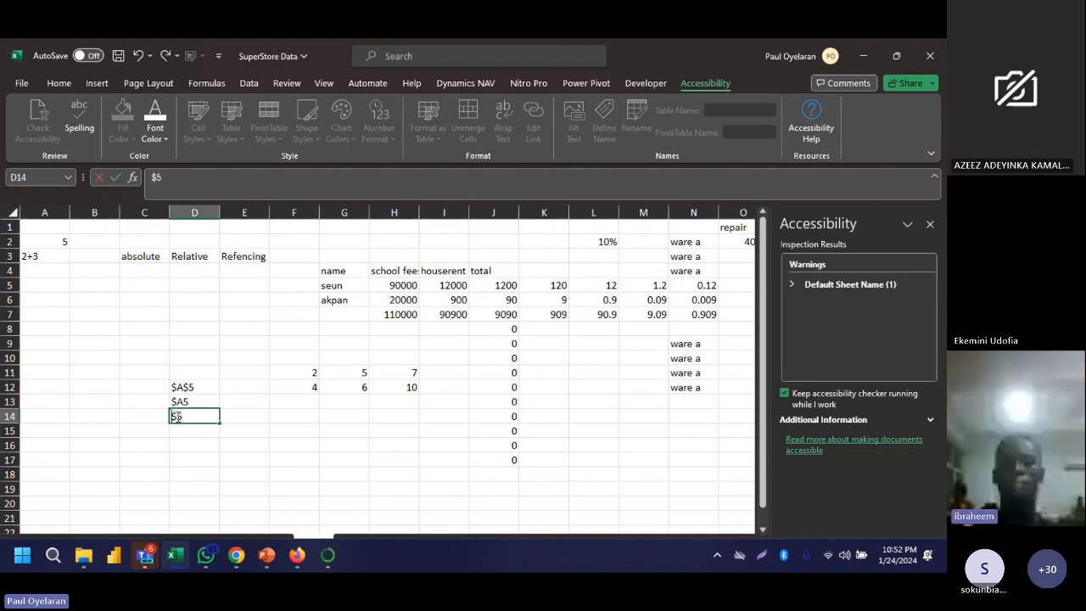
key("Return")
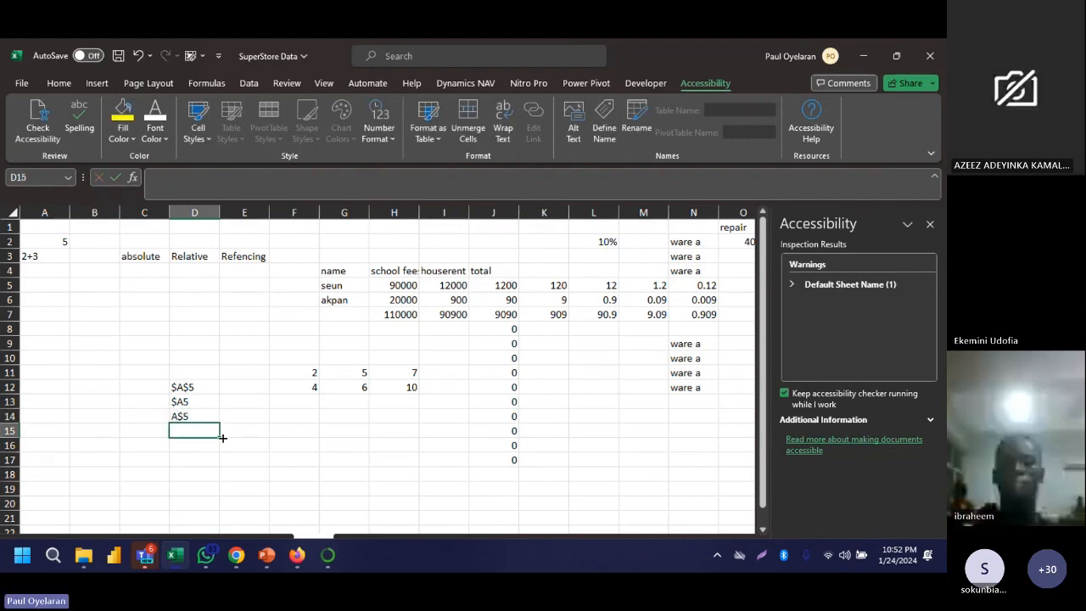
- Review the three reference notations in D12, D13 and D14 one after another
mouse_move(210, 400)
left_mouse_down()
mouse_move(206, 417)
mouse_move(212, 387)
left_mouse_up()
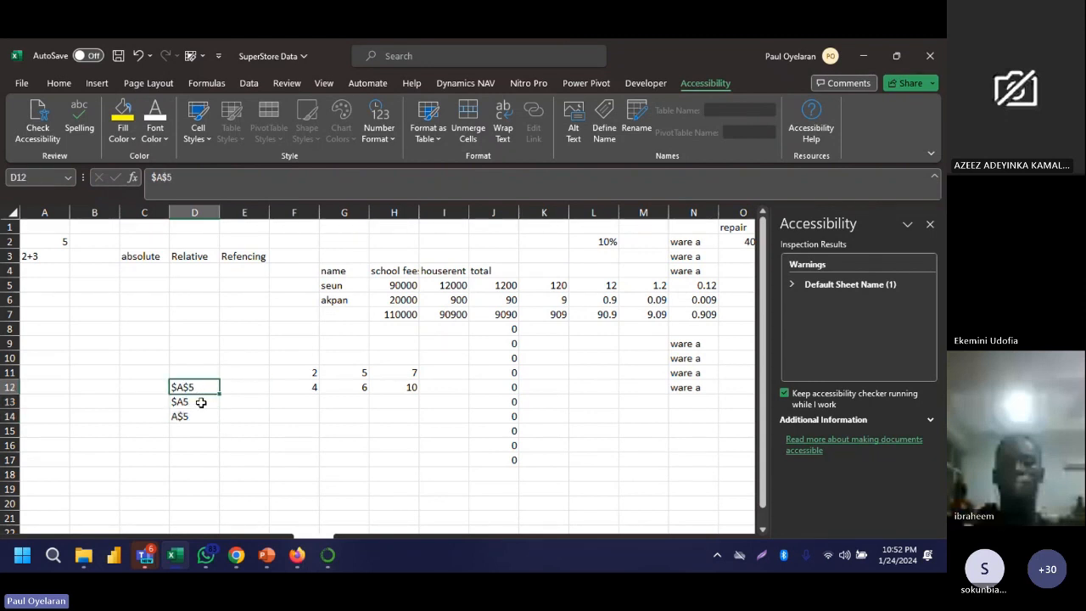
left_click(201, 402)
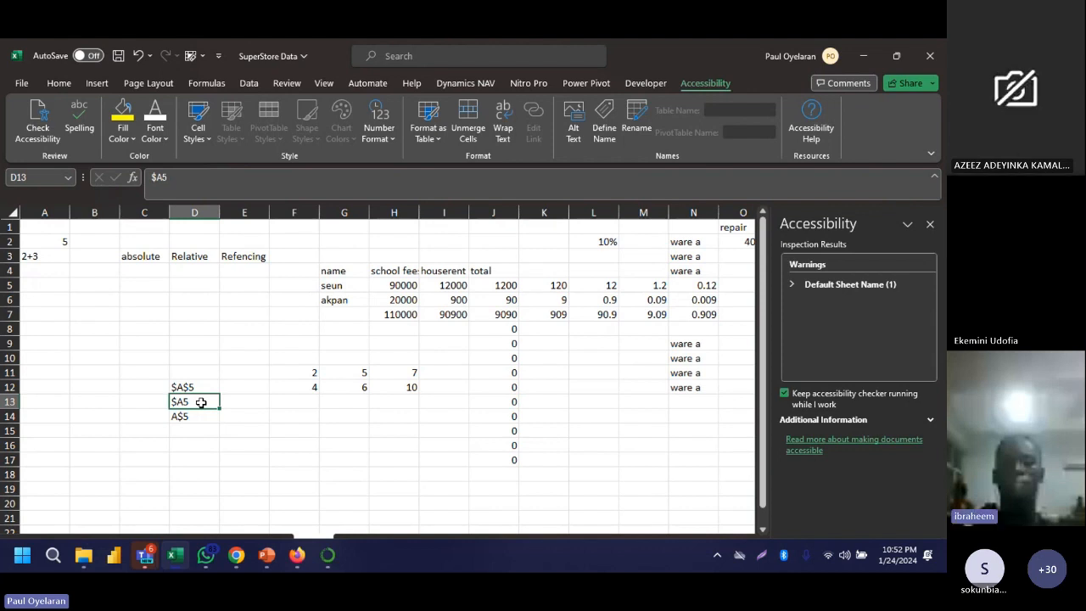
left_click(201, 416)
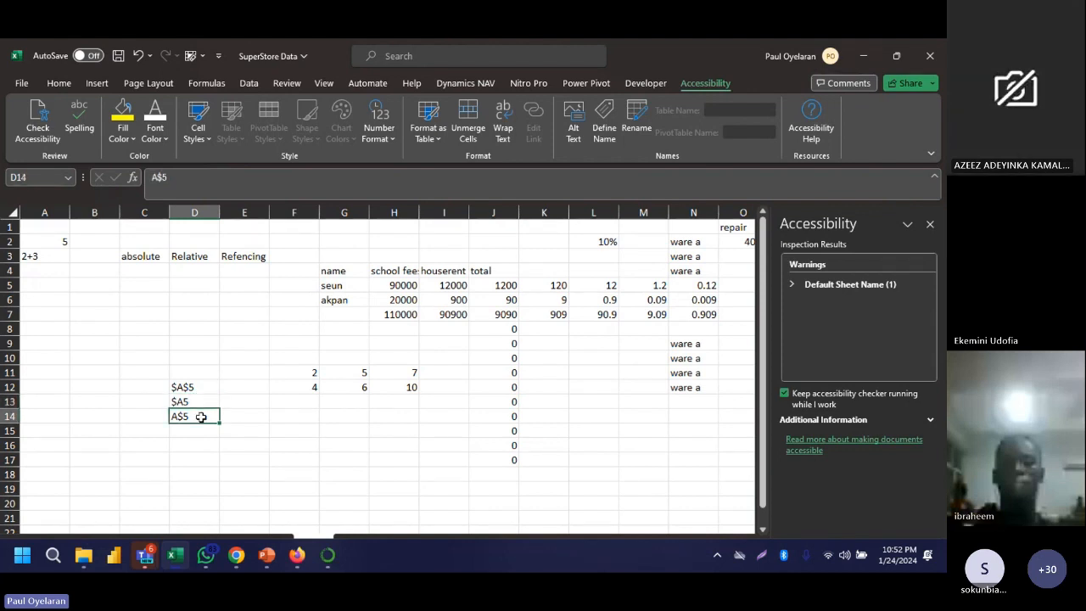
- Inspect the formulas in K5 and J5 against the rate cell L2 and the house rent value in I5
left_click(609, 244)
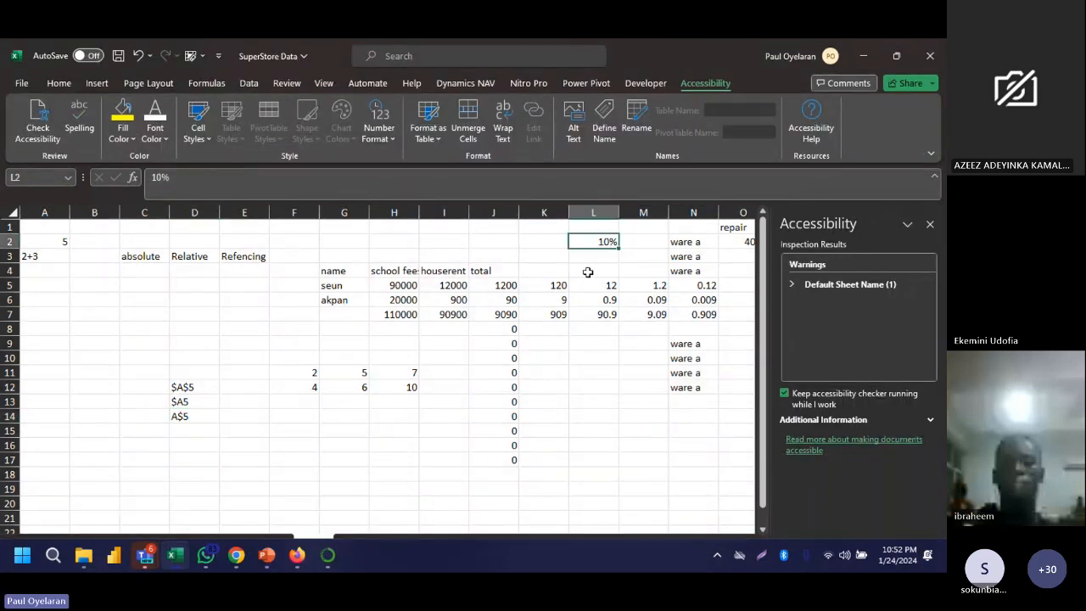
left_click(553, 286)
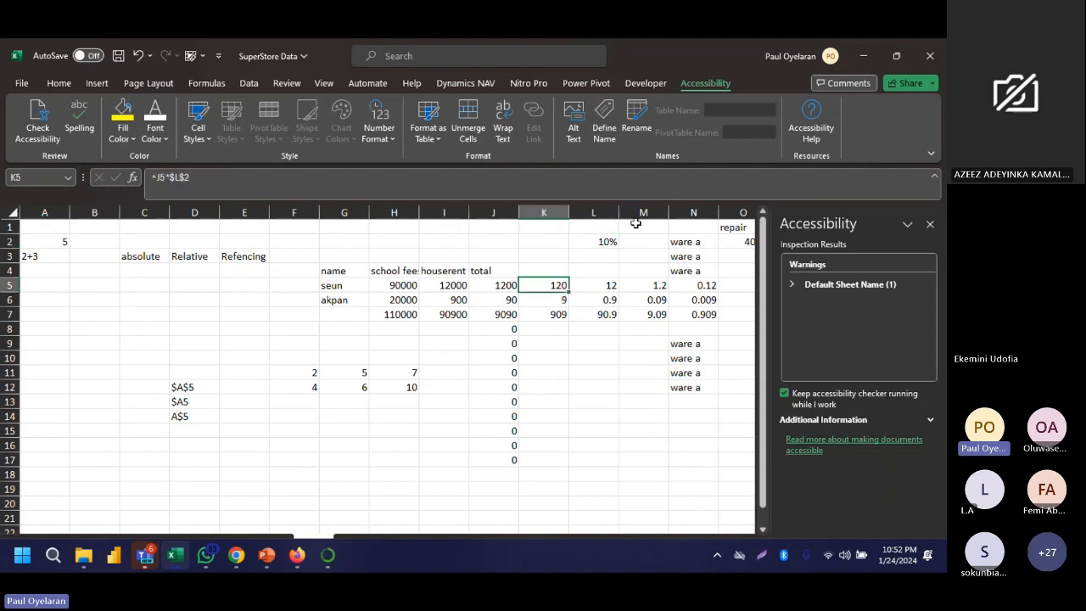
left_click(613, 241)
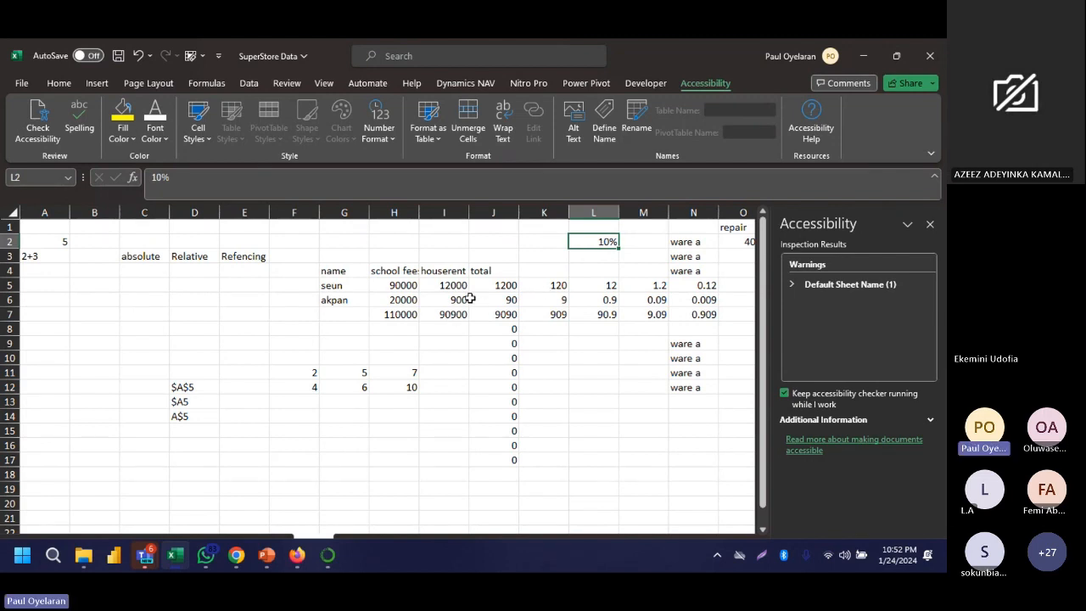
left_click(510, 285)
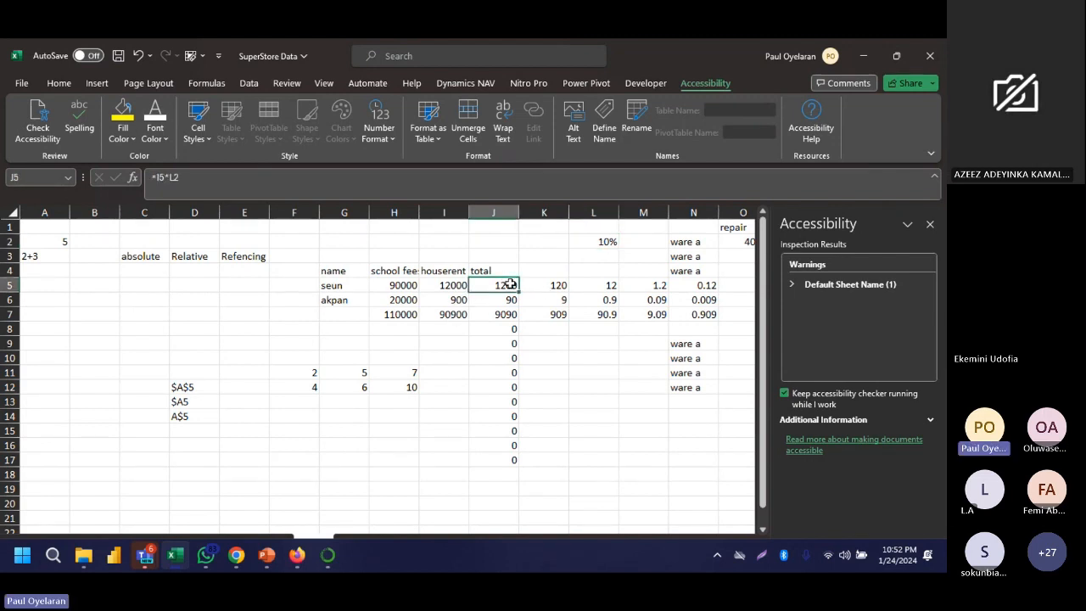
left_click(455, 288)
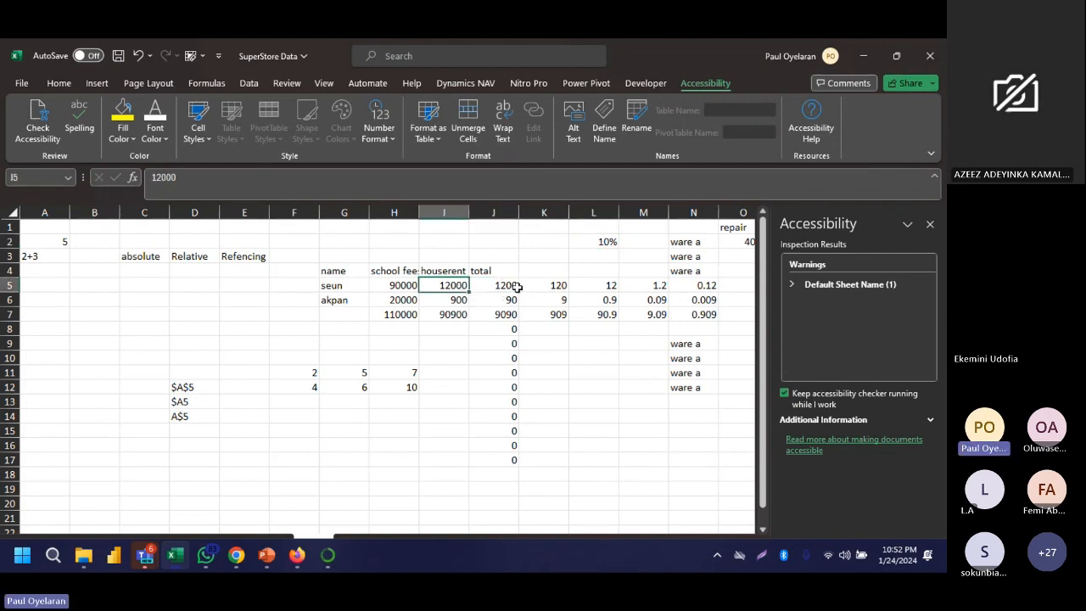
- Fill the J5 formula with its relative rate reference down to J7 and compare the formulas in J6 and J5
left_click(517, 287)
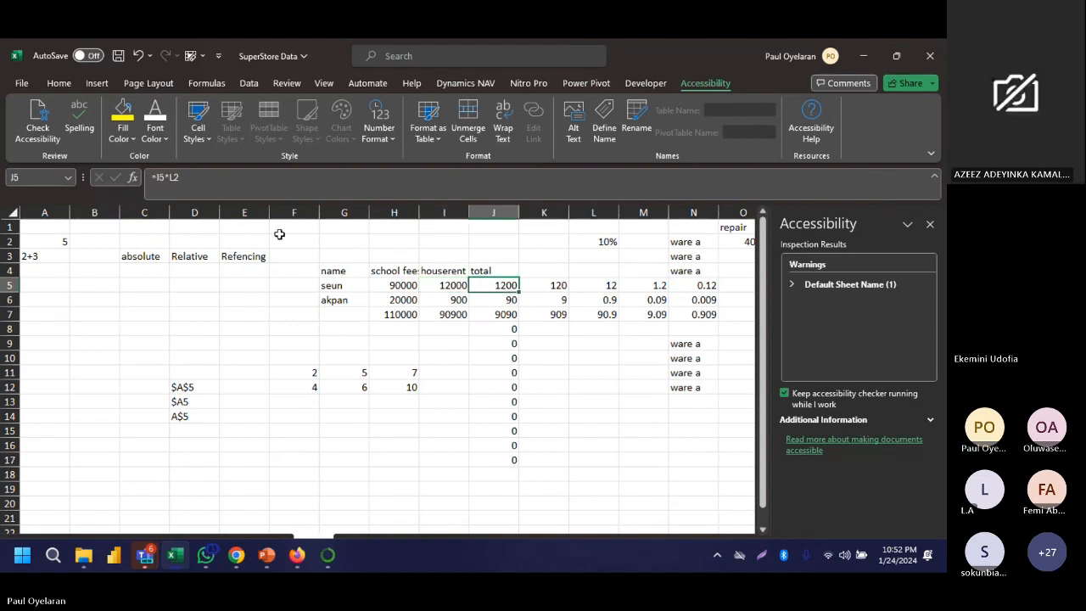
left_click_drag(518, 294, 515, 325)
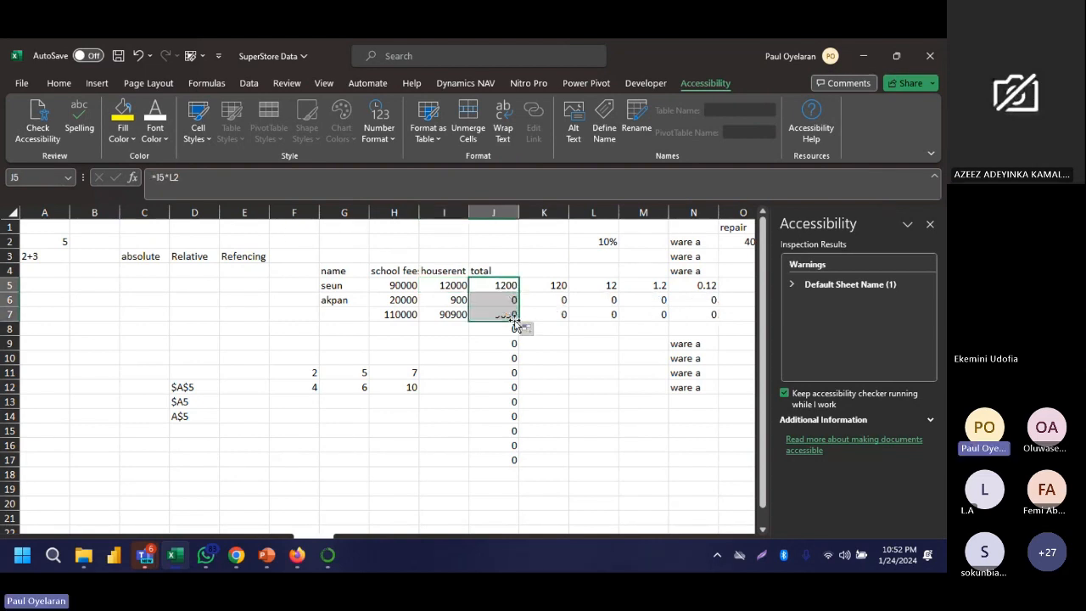
left_click(506, 298)
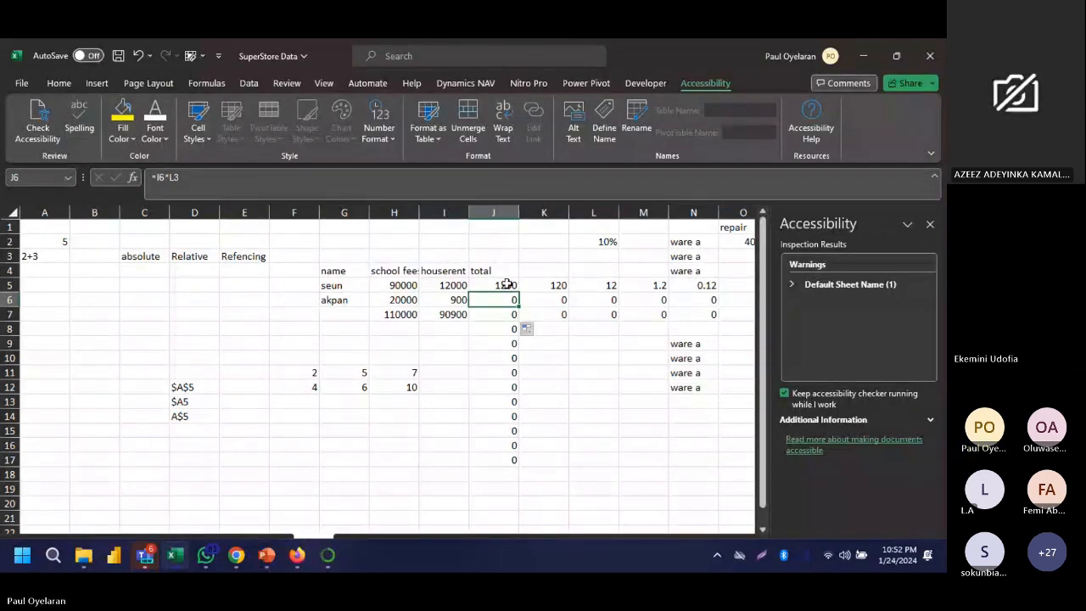
left_click(506, 285)
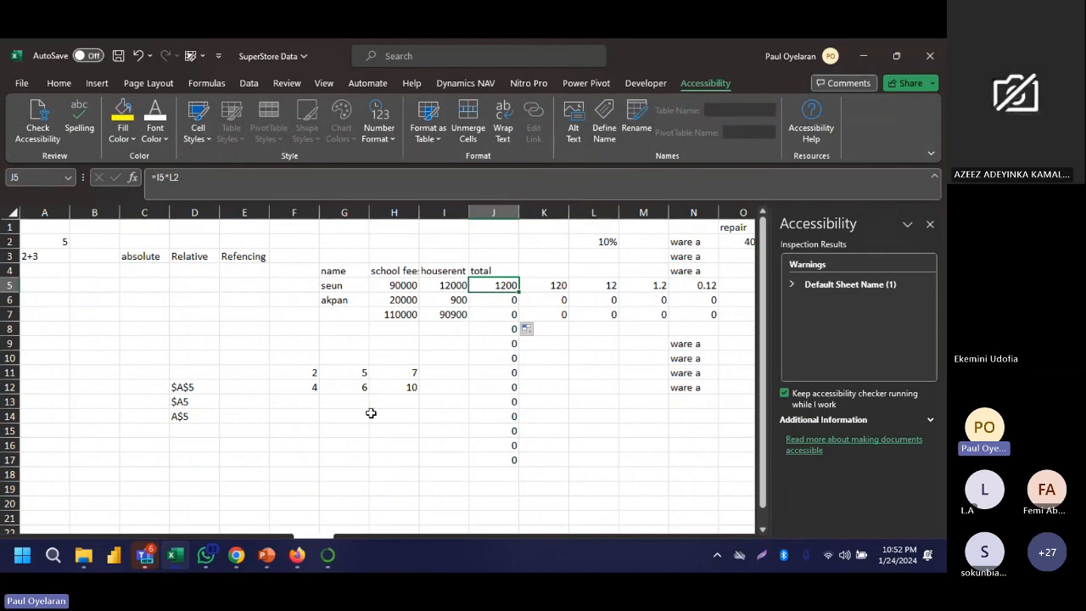
- Open the Orders sheet and look across its columns from Order ID to Profit
key("super")
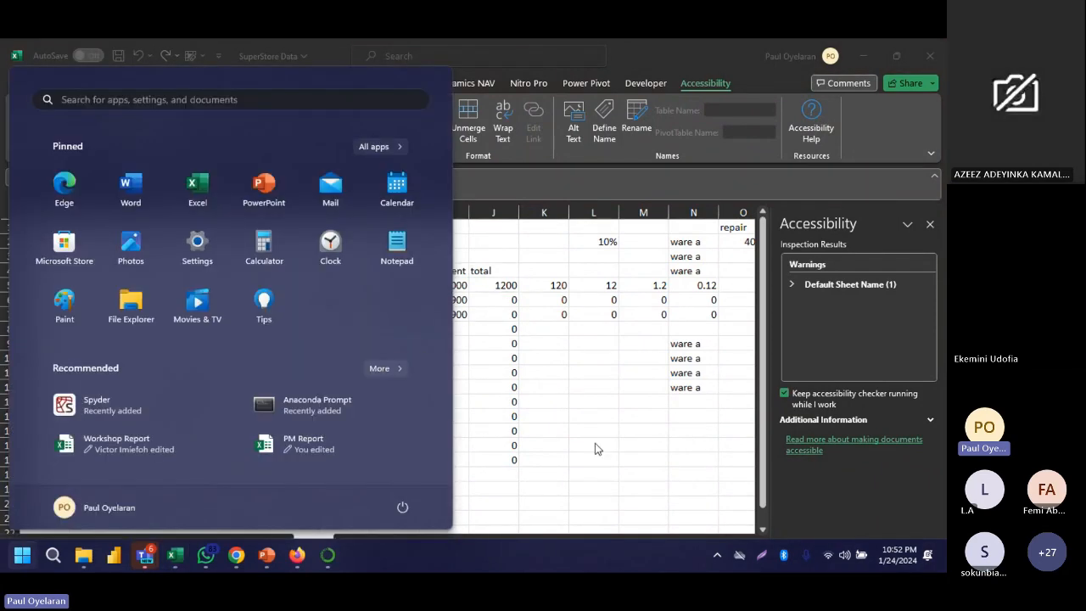
key("super")
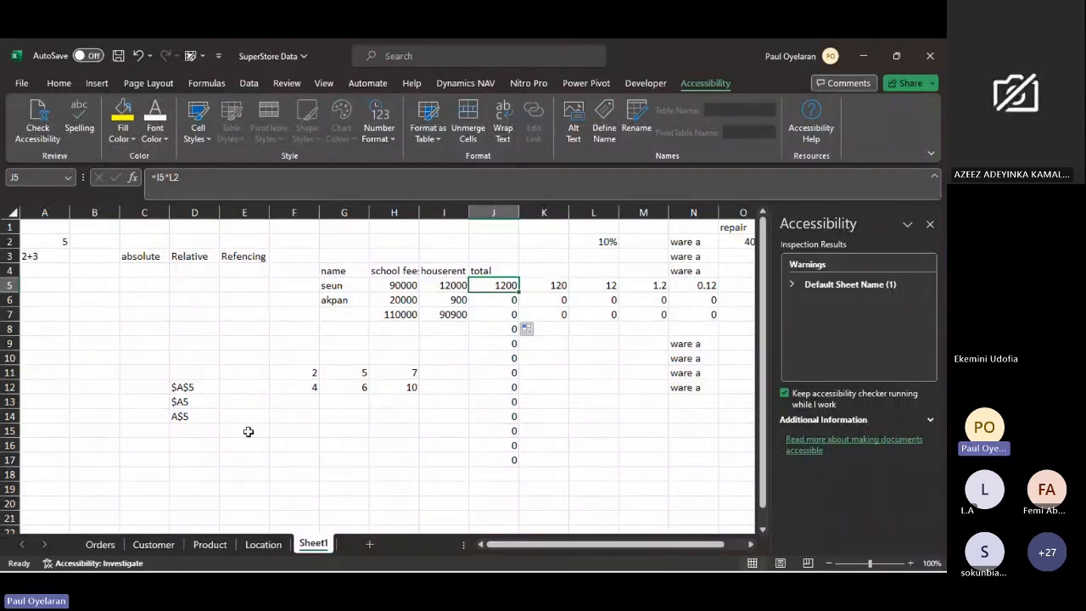
left_click(105, 546)
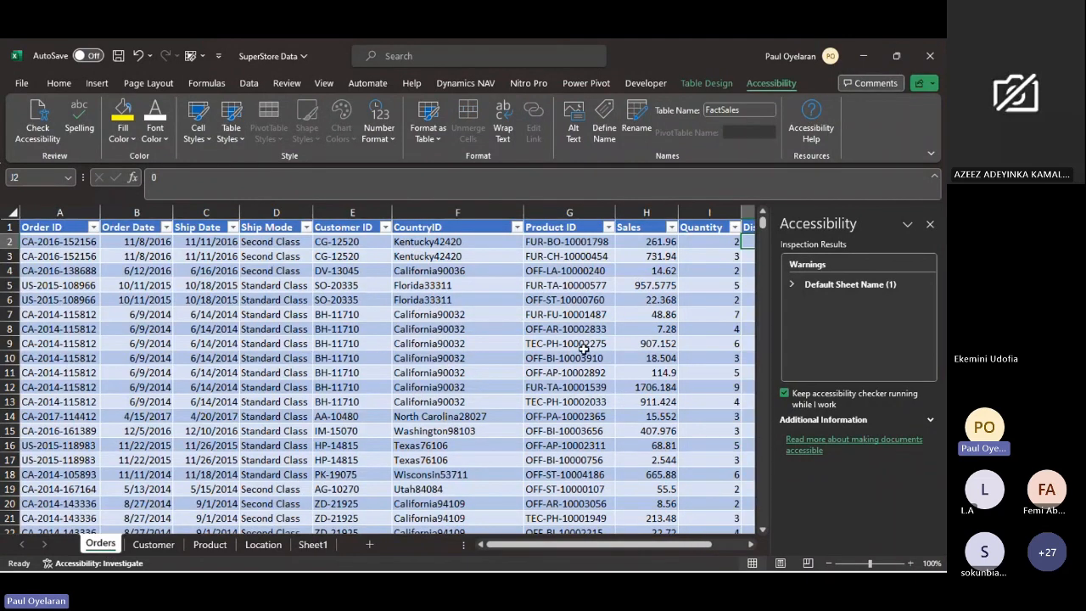
scroll(584, 348, "right", 3)
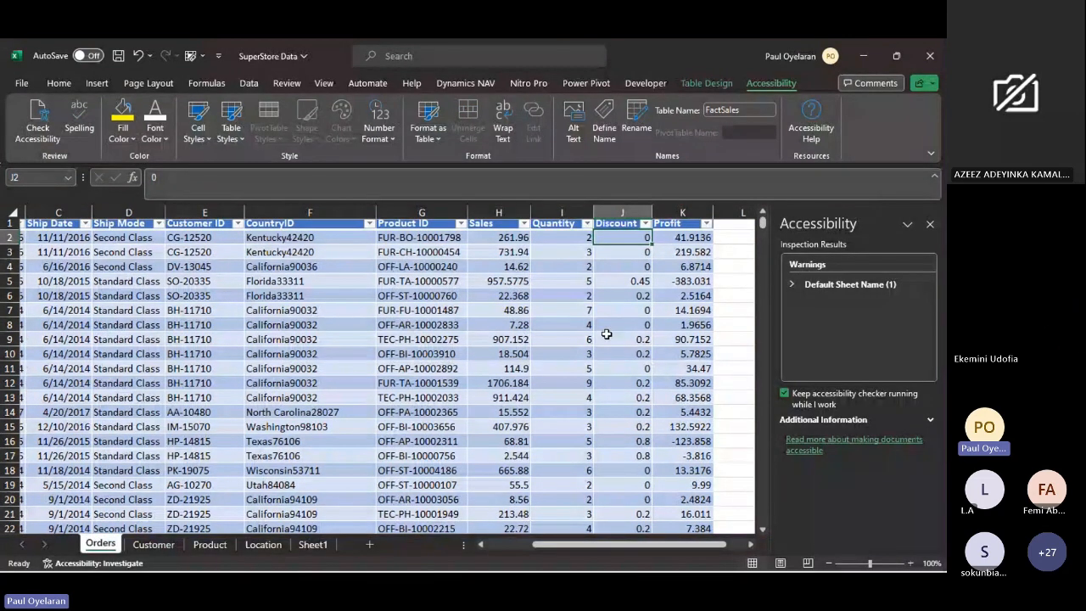
scroll(607, 335, "right", 5)
scroll(606, 332, "left", 2)
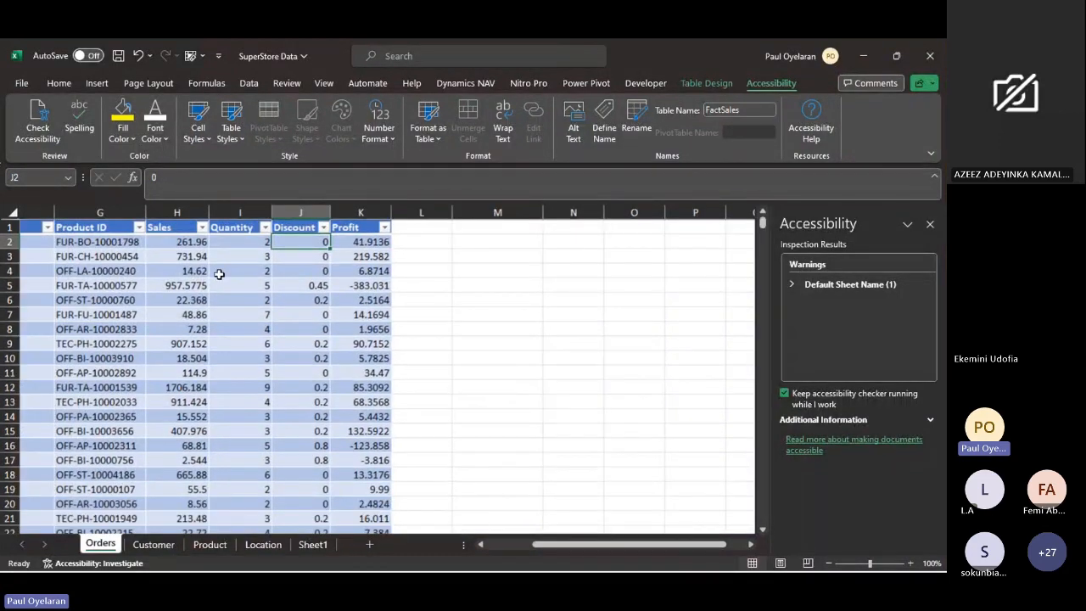
scroll(219, 274, "left", 3)
scroll(219, 274, "left", 3)
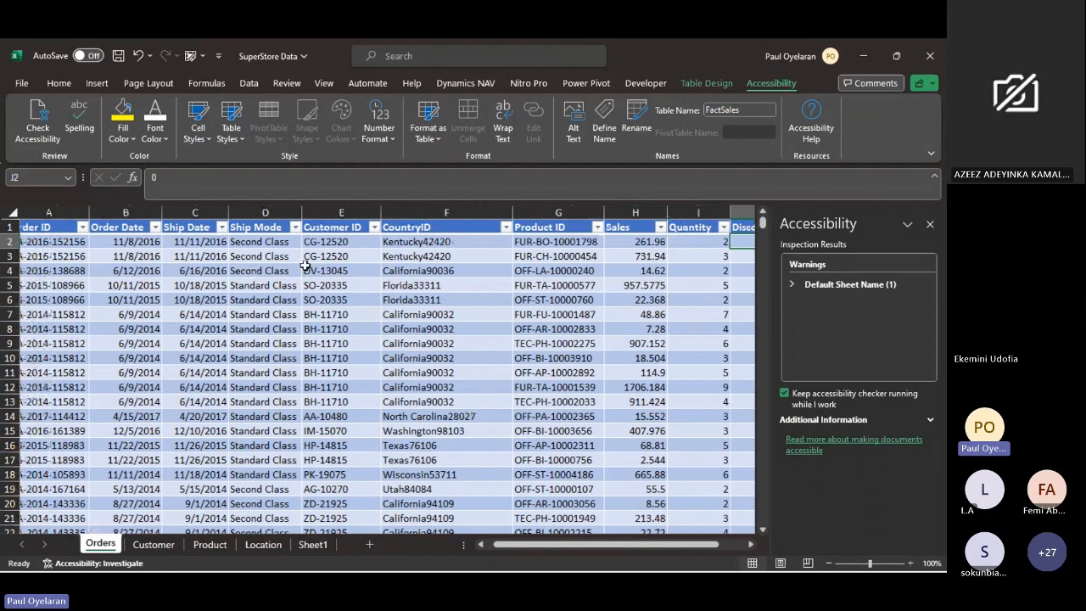
- Examine the Customer ID, CountryID, Product ID and Sales columns of the Orders table, including the CountryID entries in F2 and F3
left_click(343, 242)
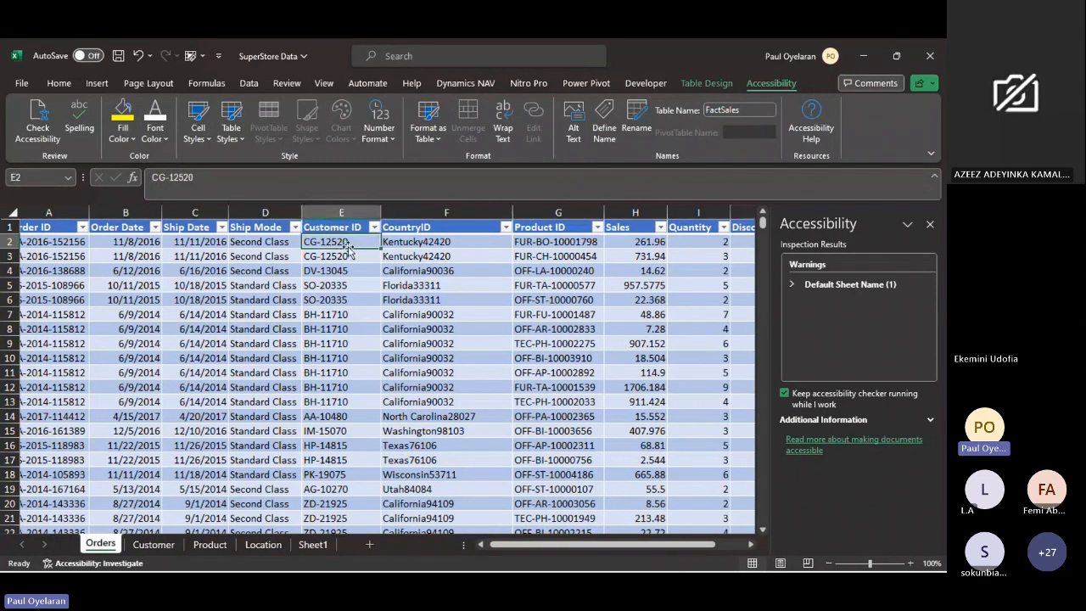
left_click(419, 229)
left_click(520, 227)
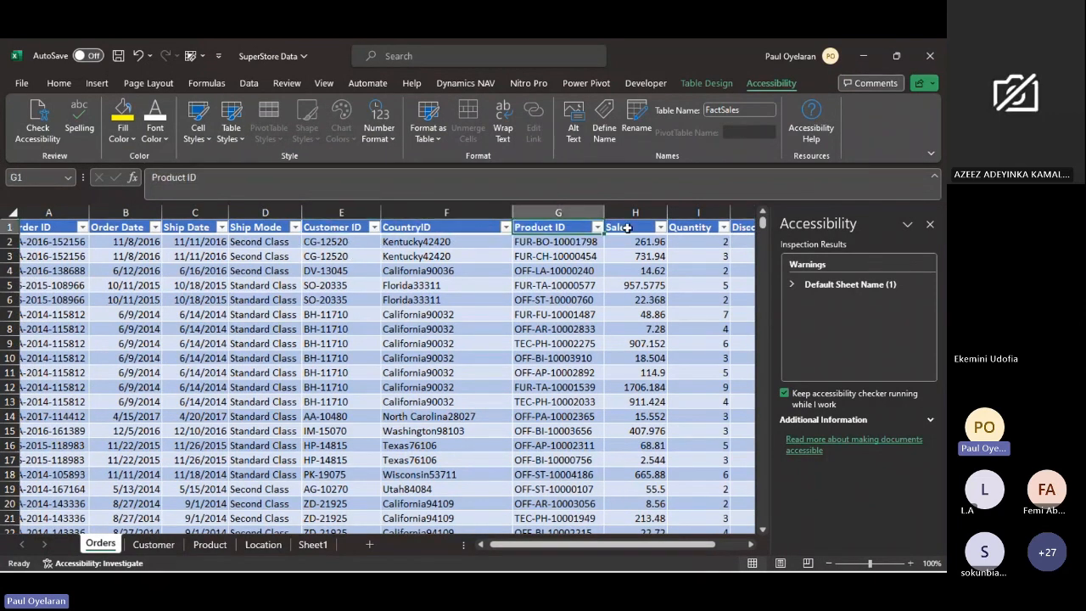
left_click(626, 228)
left_click(462, 243)
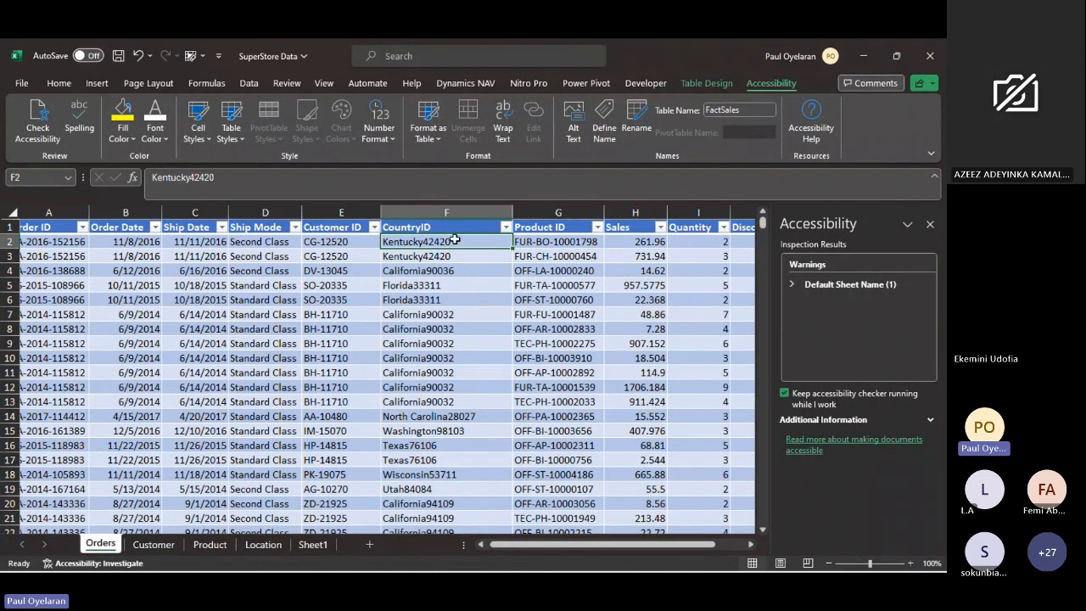
left_click(549, 237)
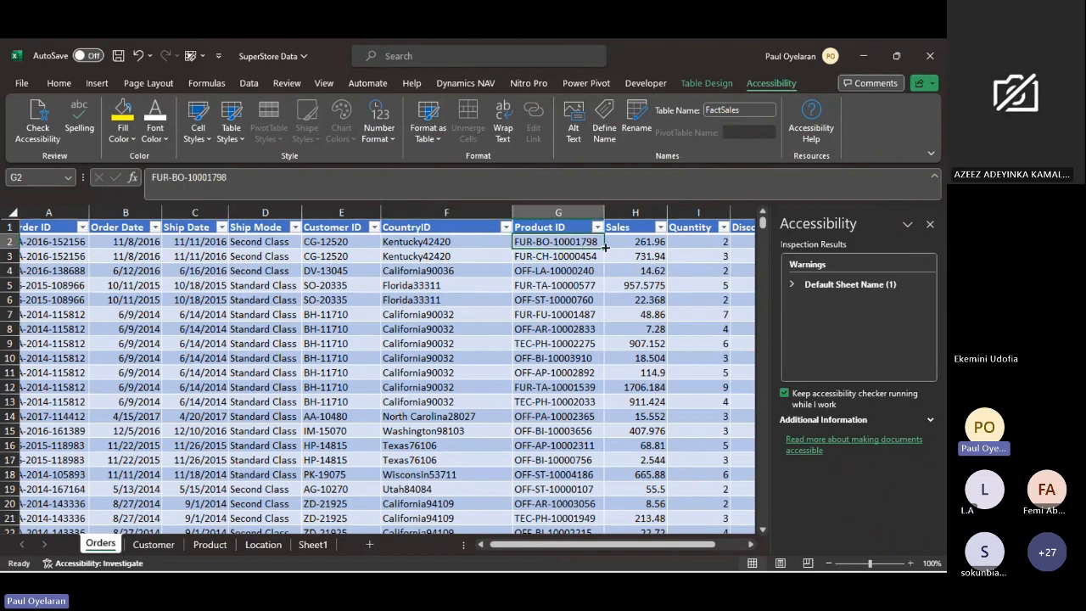
double_click(448, 241)
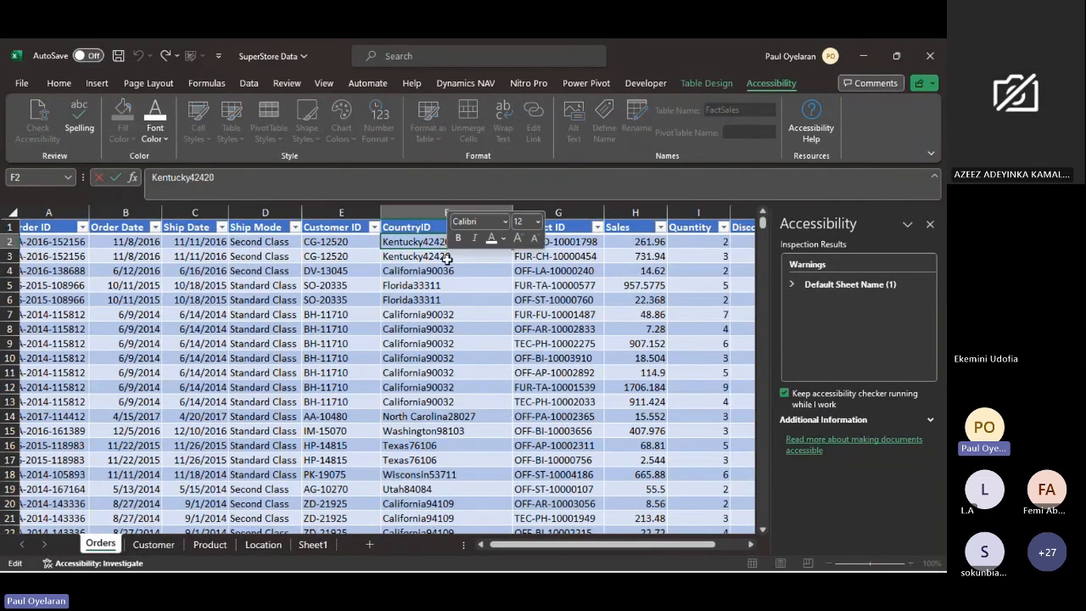
left_click(447, 257)
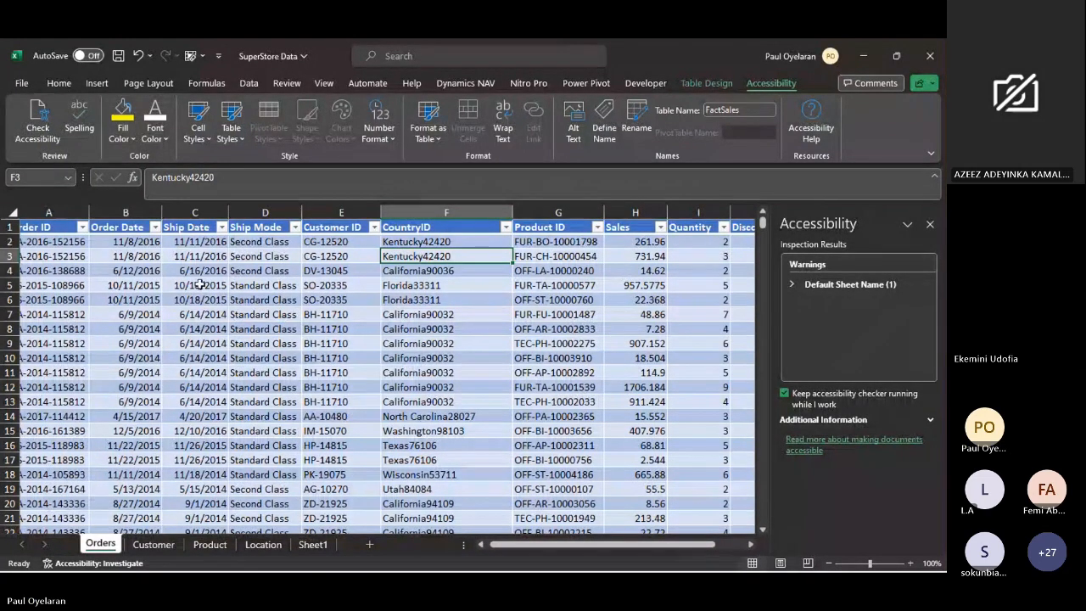
scroll(582, 279, "right", 5)
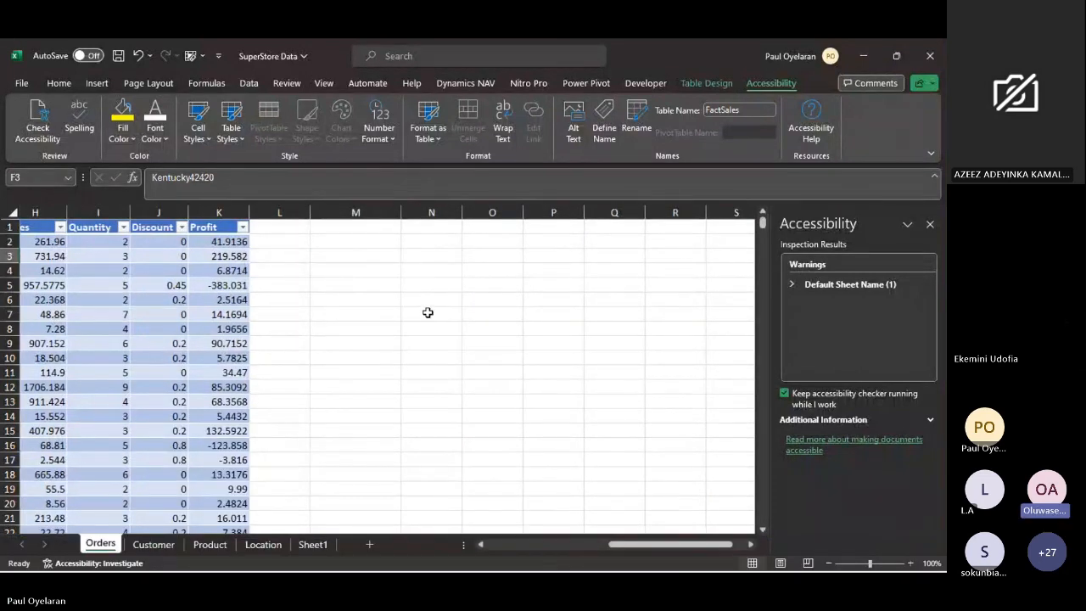
- Return to Sheet1 and review the block of numbers in F11:H12
left_click(314, 544)
scroll(412, 364, "right", 2)
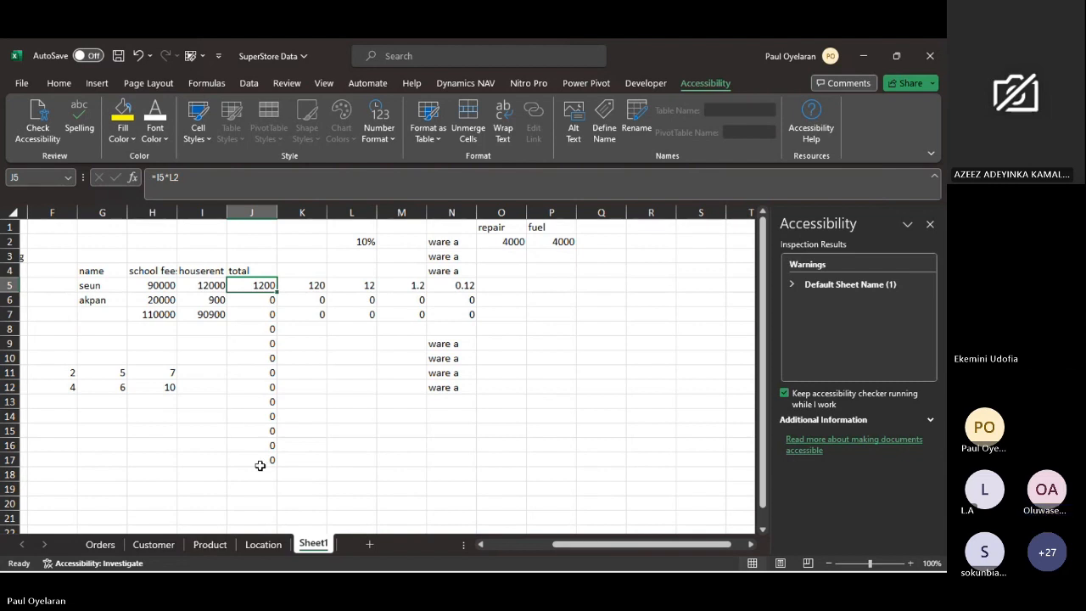
scroll(260, 463, "left", 3)
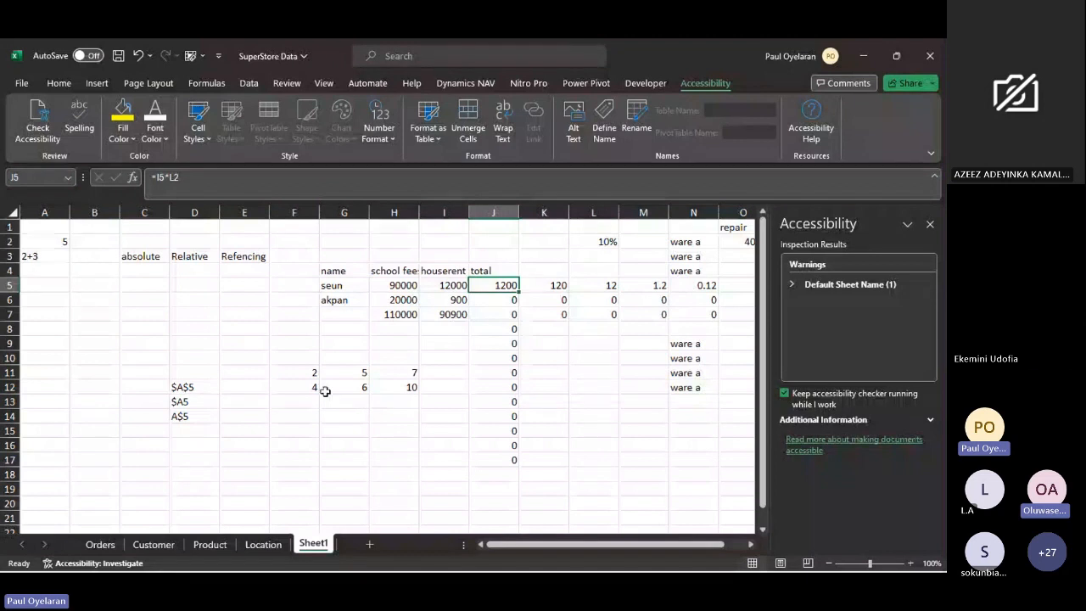
left_click_drag(325, 391, 299, 371)
double_click(303, 370)
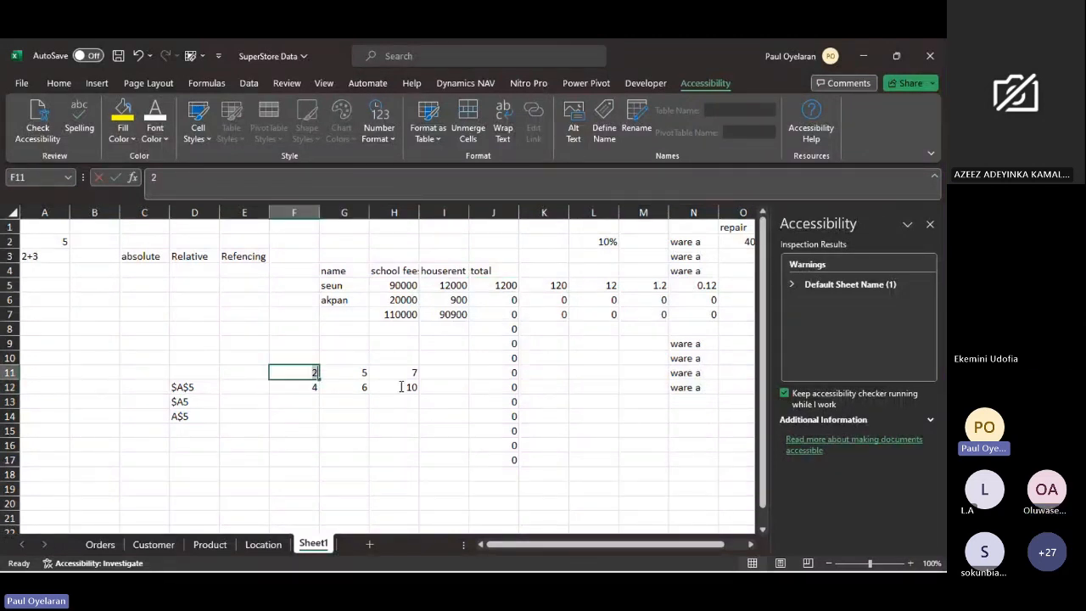
left_click(373, 382)
left_click_drag(294, 374, 406, 397)
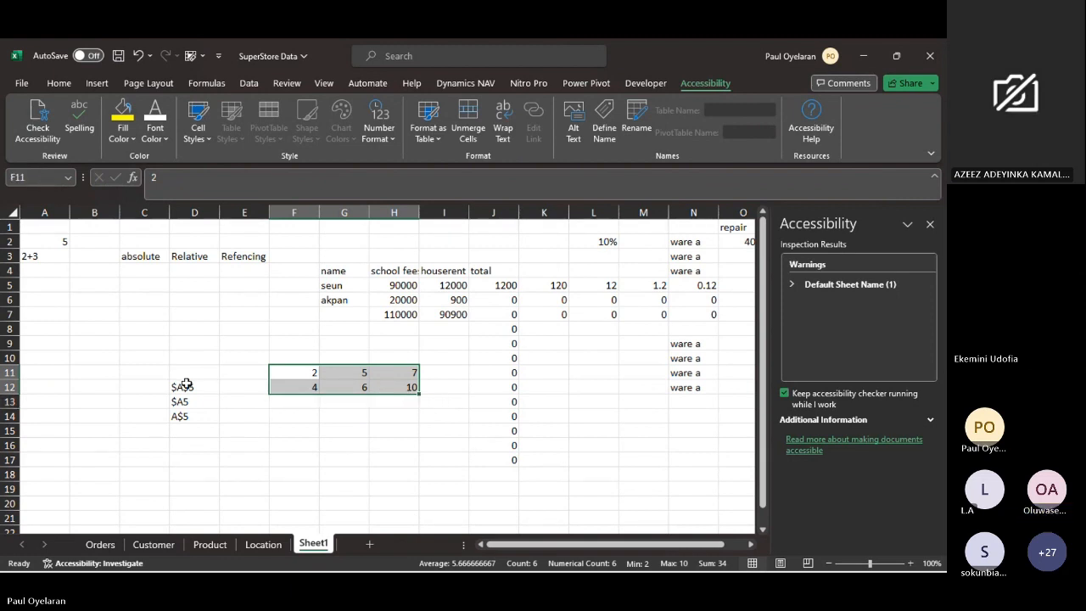
- Examine the $A$5 notation in D12 against columns A, B and C and row 3
left_click(187, 386)
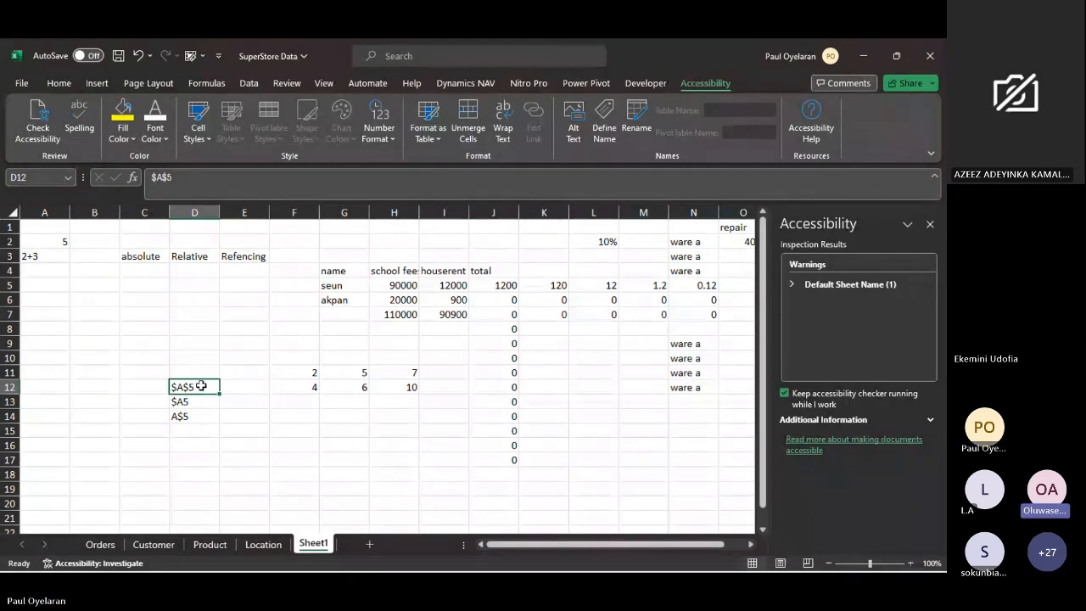
left_click(55, 213)
left_click(94, 213)
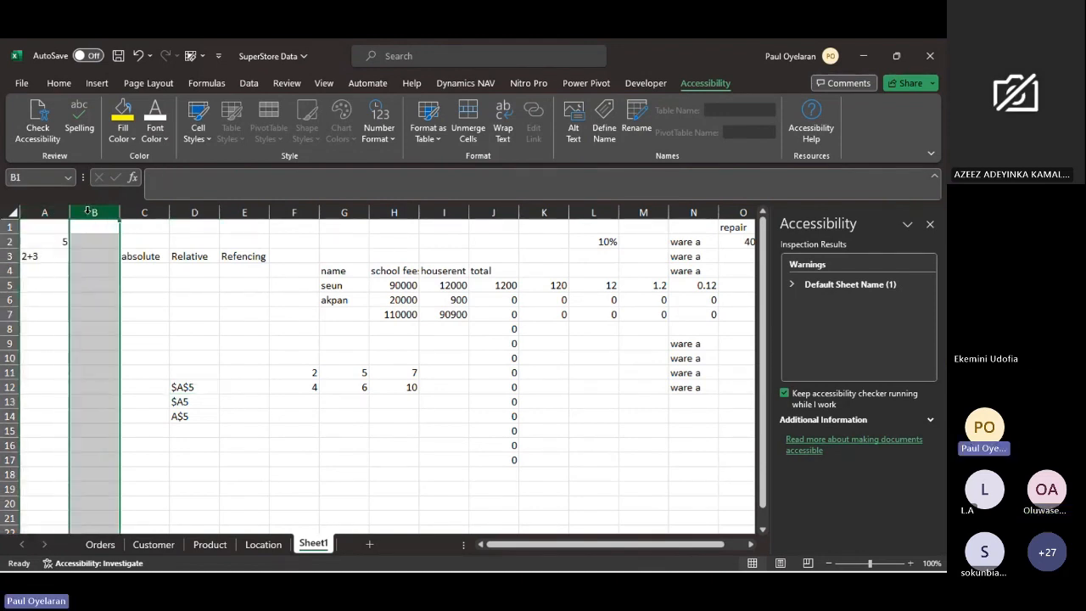
left_click(136, 211)
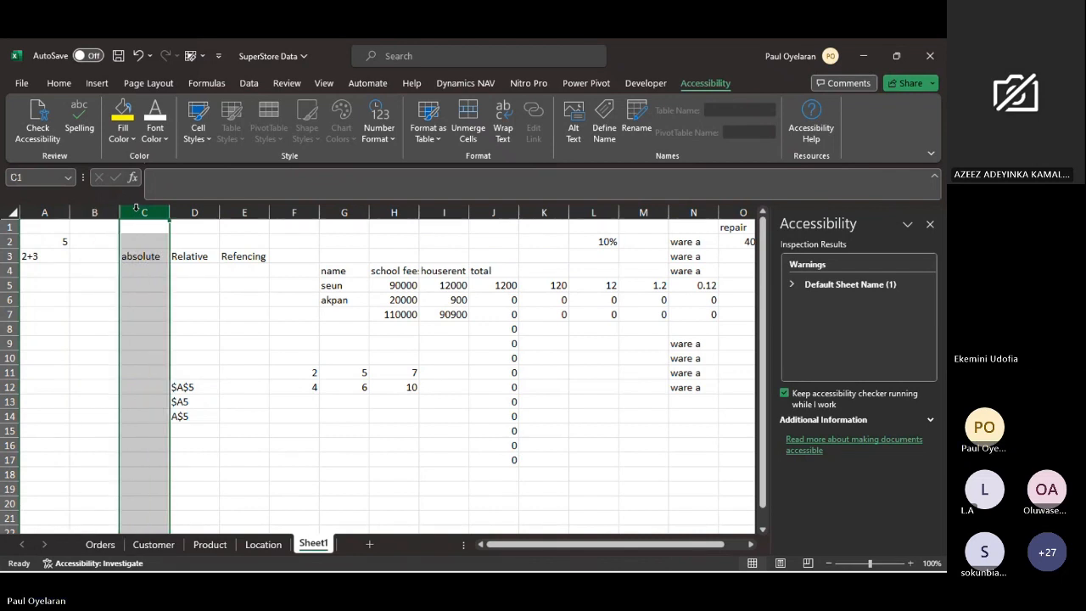
left_click(185, 388)
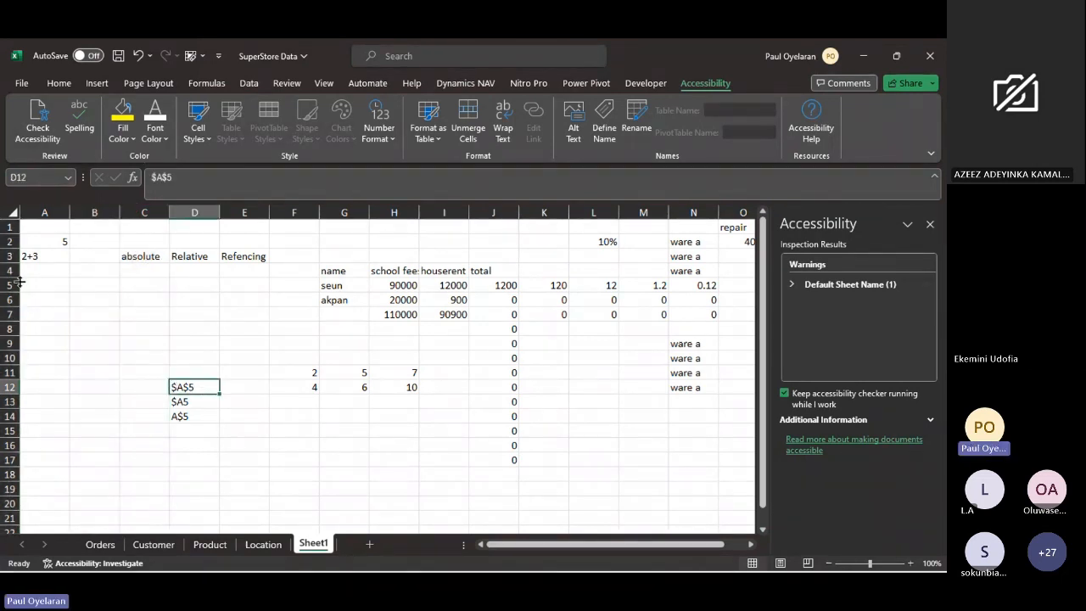
left_click(7, 256)
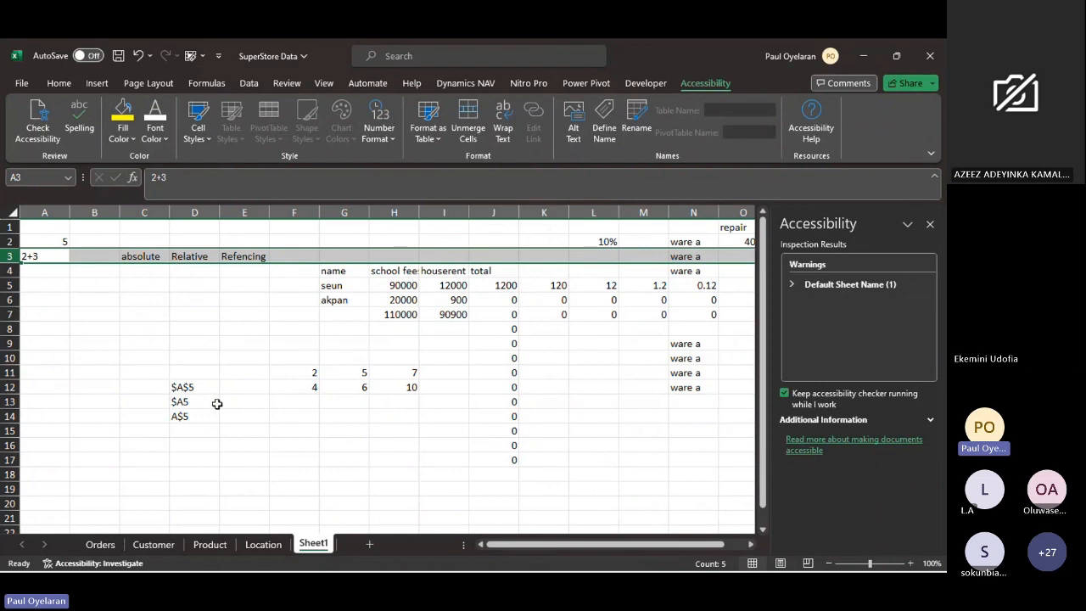
- Examine the $A5 notation in D13 against row 13 and the empty cells E13 to E15
left_click(202, 404)
left_click(251, 406)
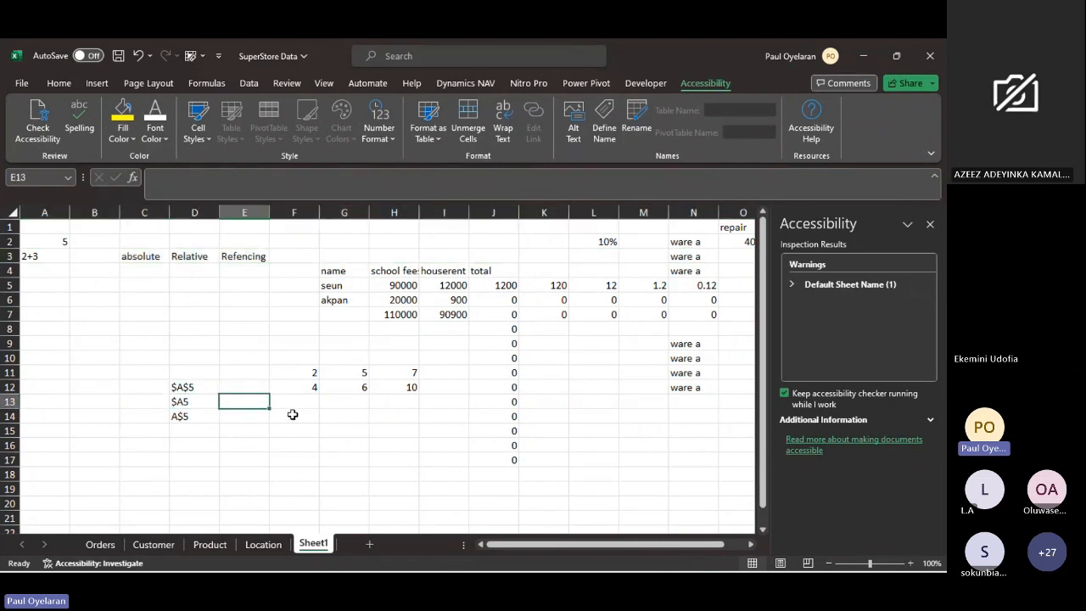
left_click_drag(269, 408, 273, 438)
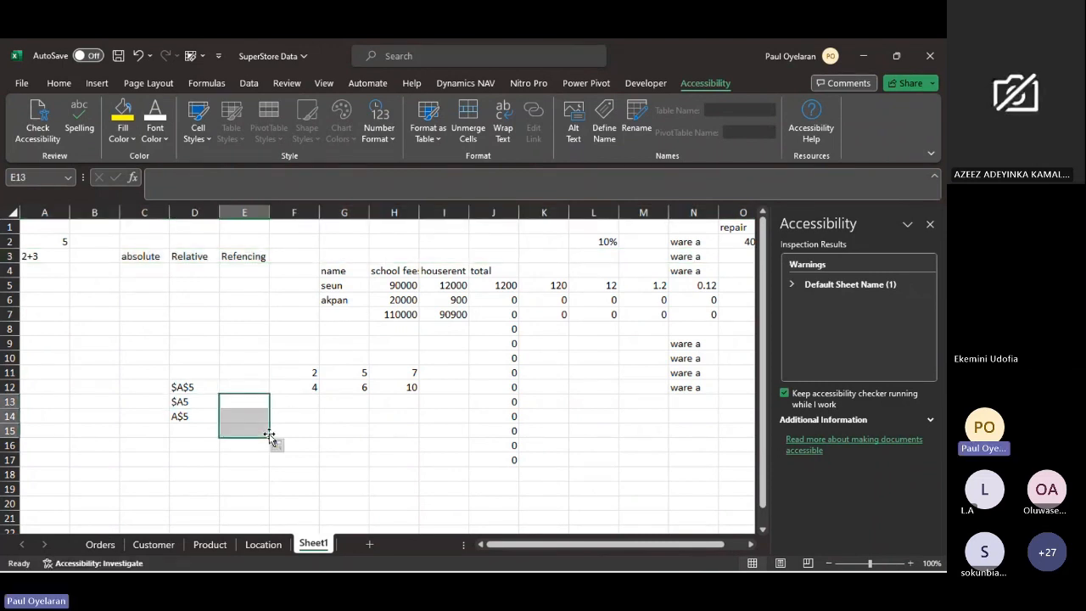
left_click(9, 401)
left_click(182, 402)
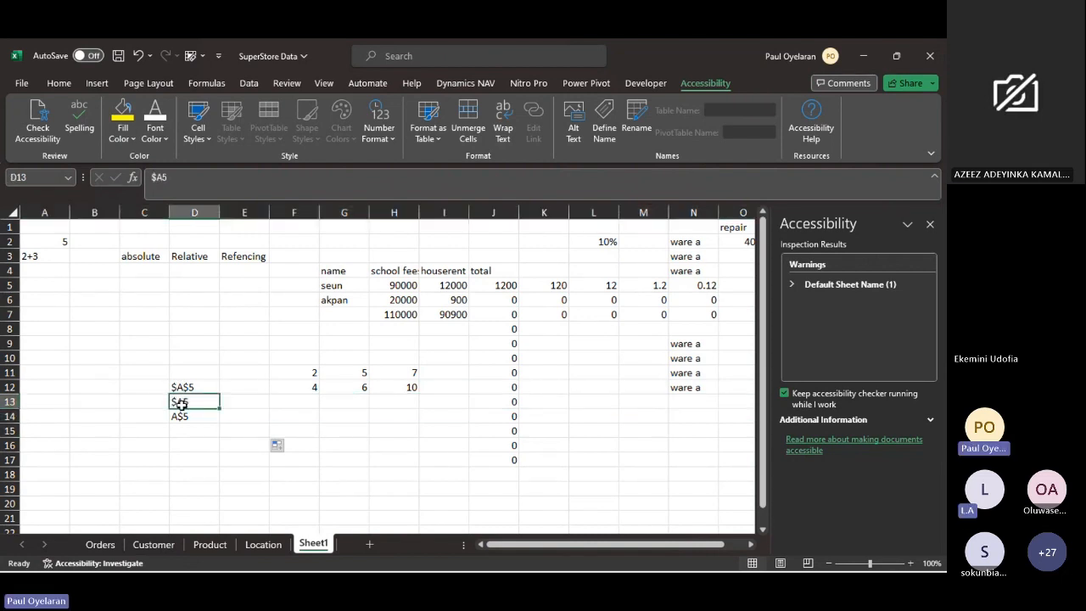
left_click(257, 396)
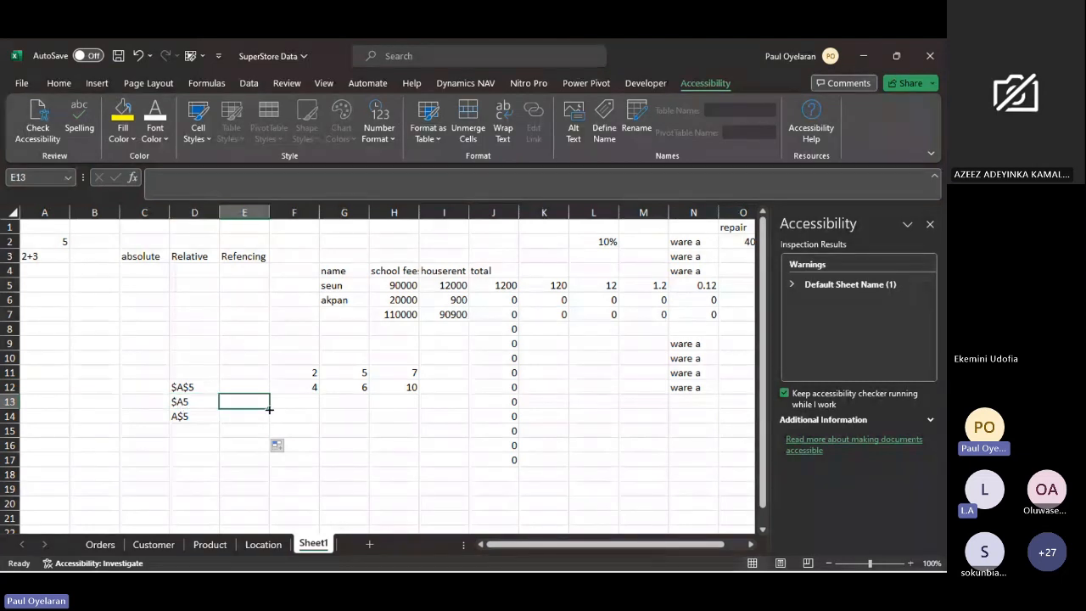
mouse_move(269, 408)
left_mouse_down()
mouse_move(347, 416)
mouse_move(264, 400)
left_mouse_up()
left_click(264, 392)
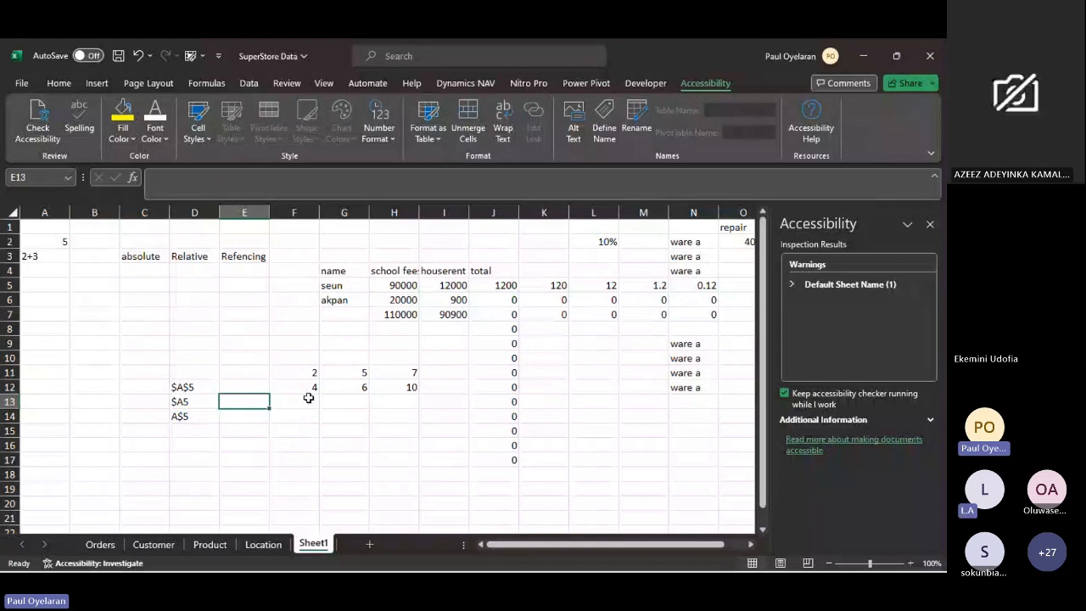
- Add F11 and F12 in cell F13 with the formula =F11+F12
left_click(308, 398)
type("=")
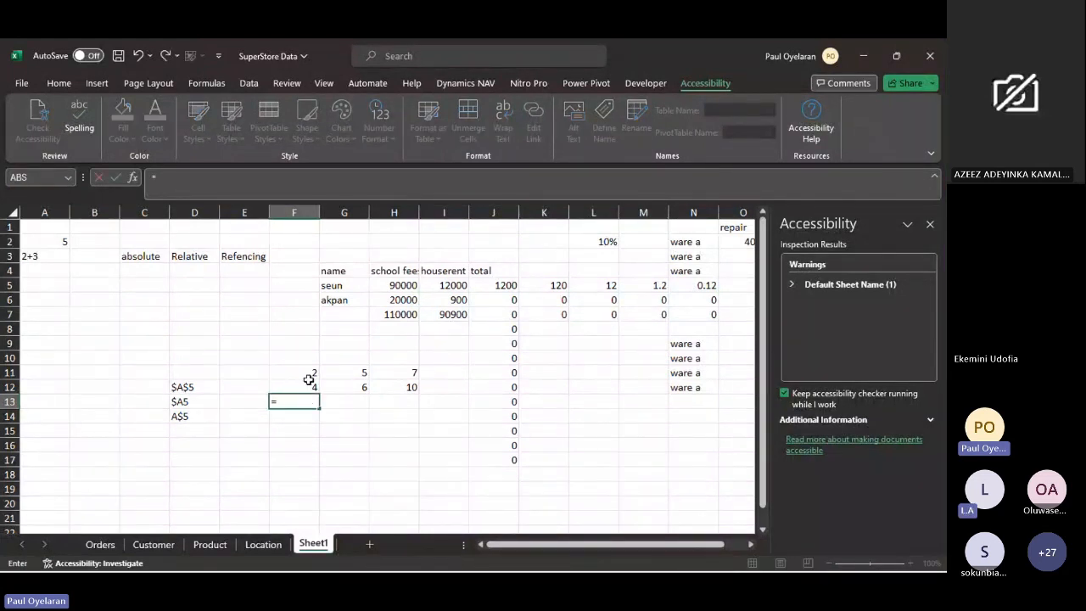
left_click(310, 375)
type("+")
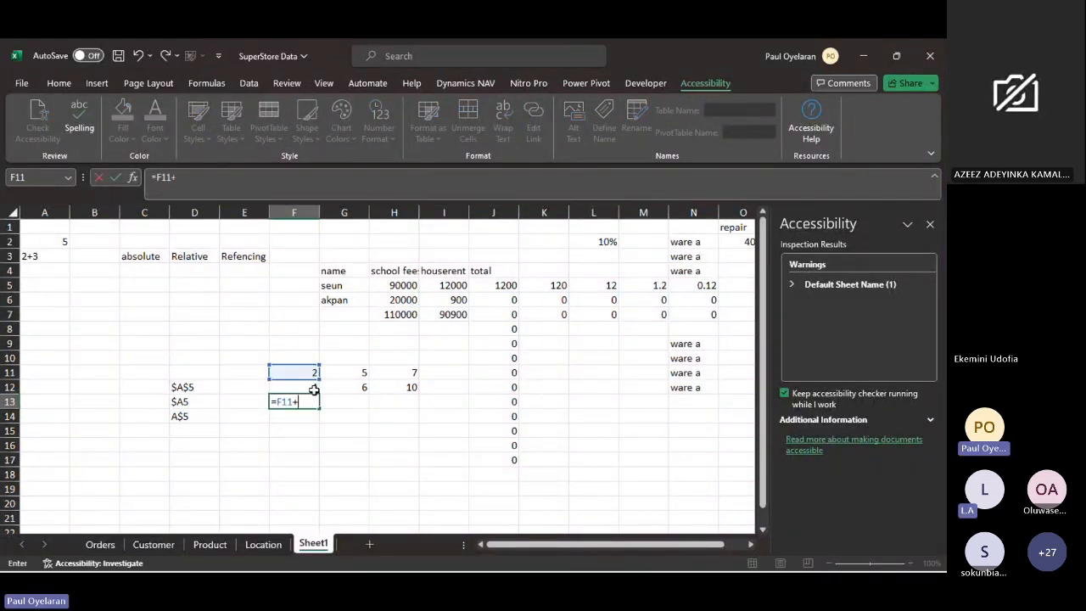
left_click(314, 389)
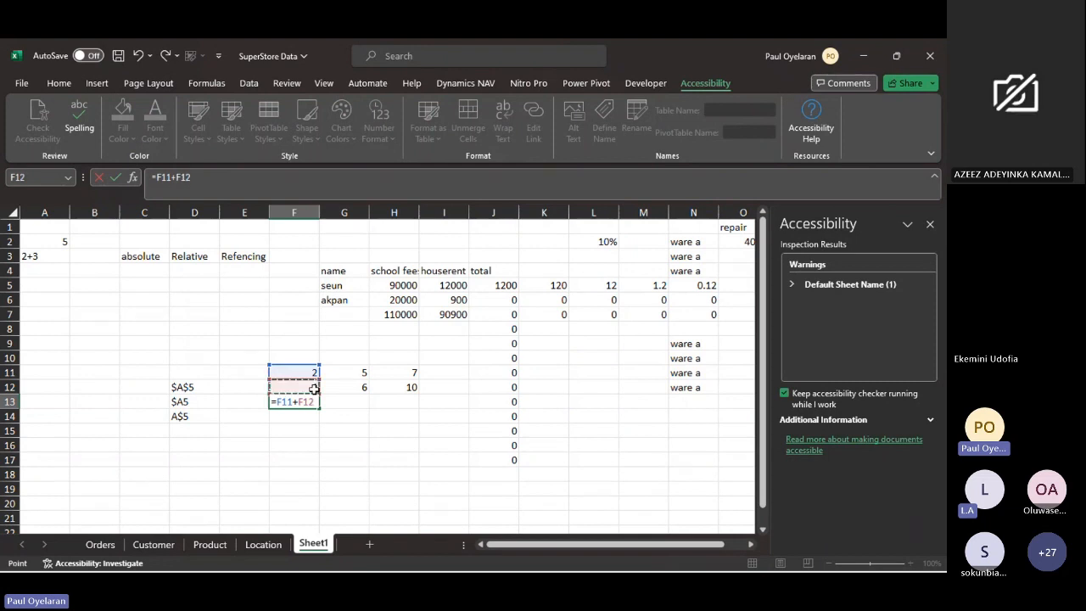
key("Return")
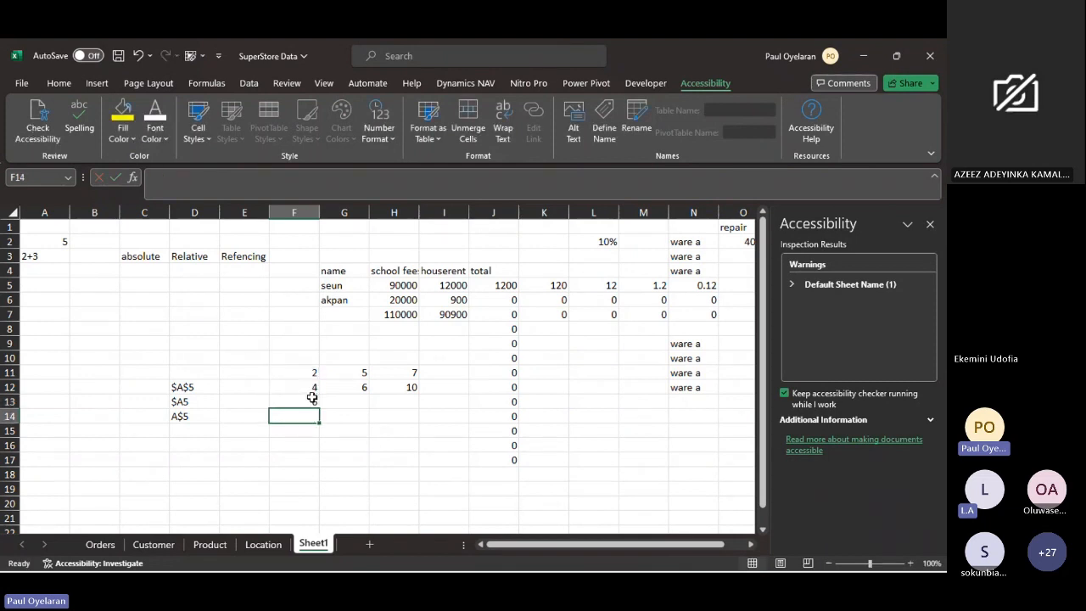
- Fill the relative F13 formula across to G13 and compare the formulas in both cells
left_click(311, 398)
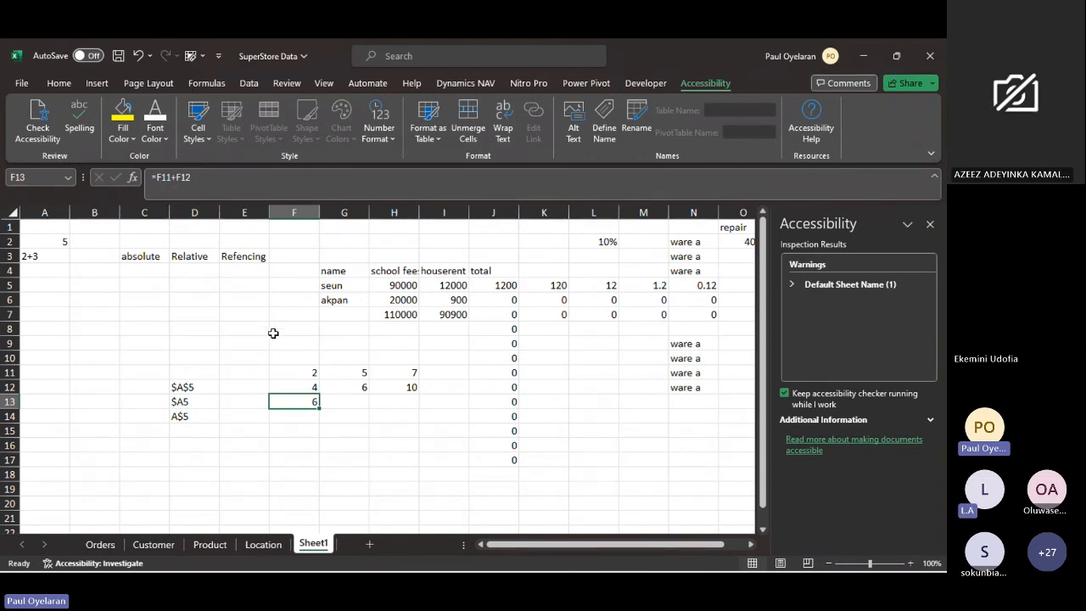
left_click_drag(320, 408, 363, 411)
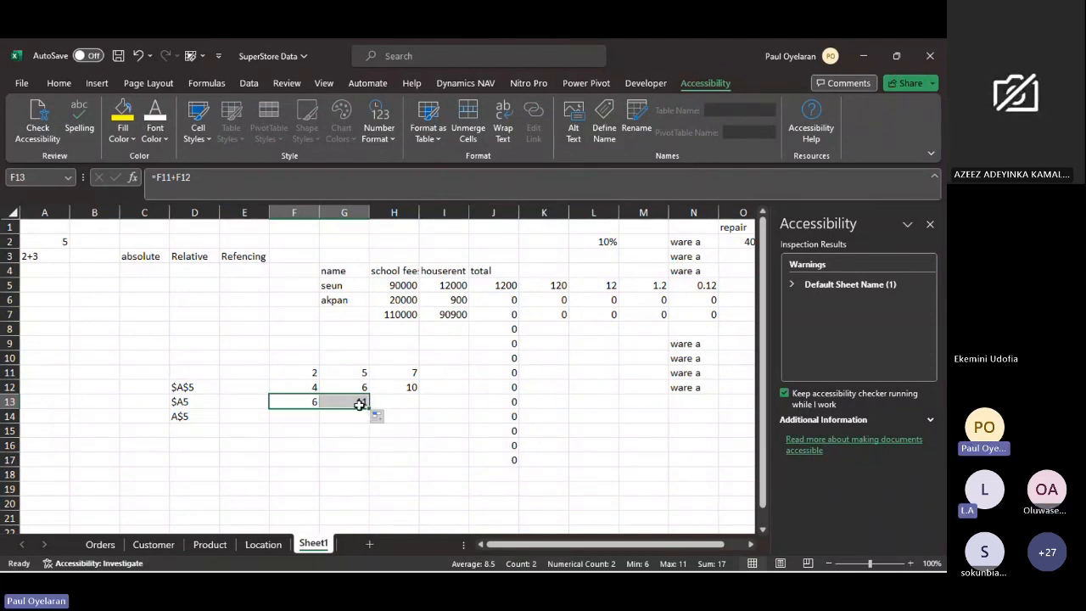
left_click(358, 403)
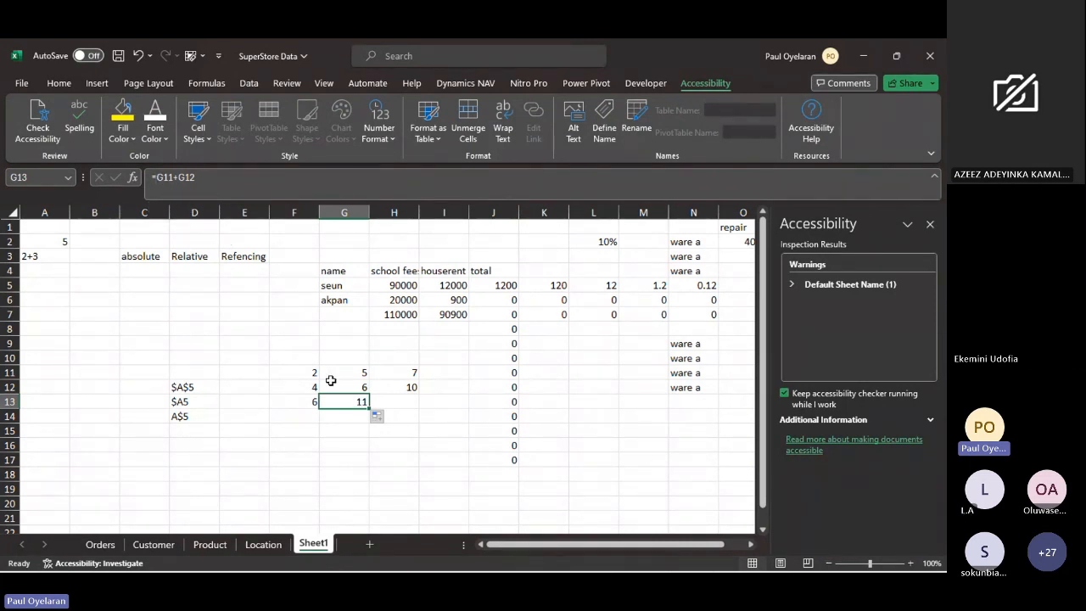
left_click(308, 399)
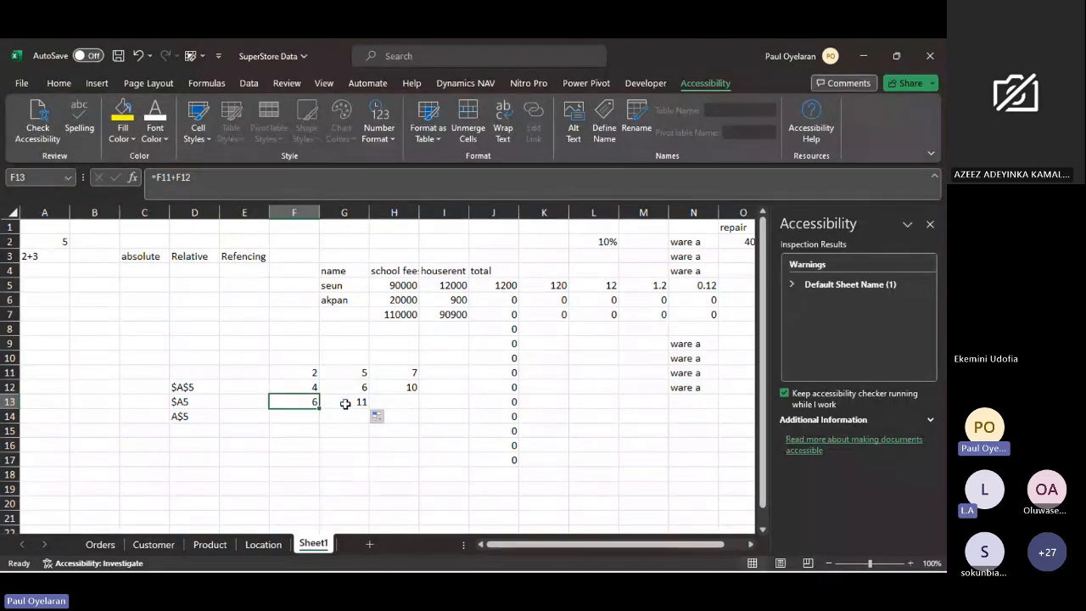
left_click(345, 404)
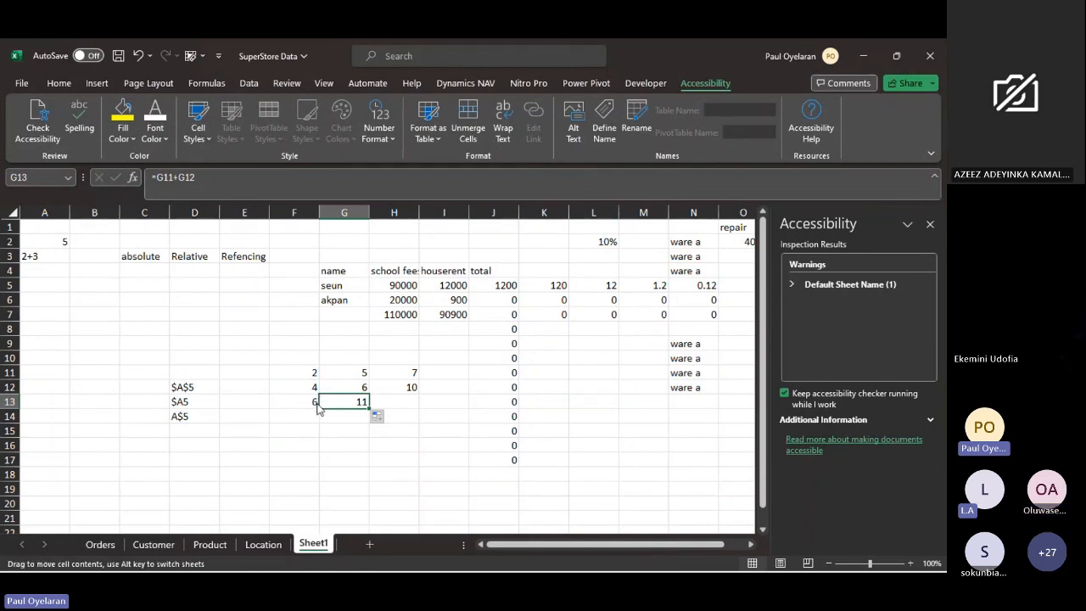
left_click(313, 402)
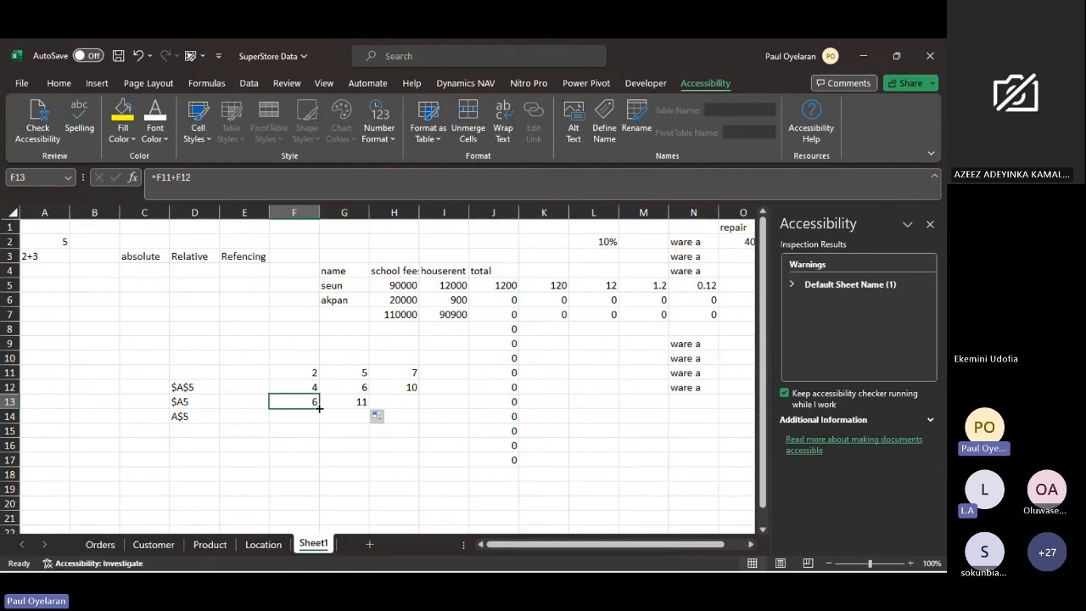
mouse_move(319, 411)
left_mouse_down()
mouse_move(373, 413)
mouse_move(325, 410)
left_mouse_up()
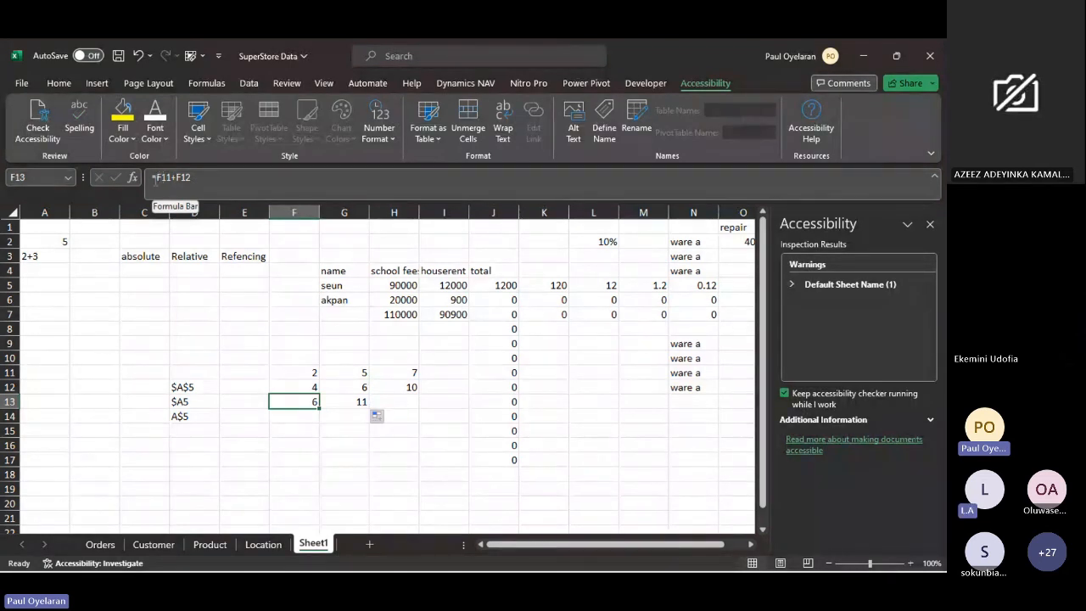
- Lock the column of the first reference in F13, making the formula =$F11+F12
left_click(154, 178)
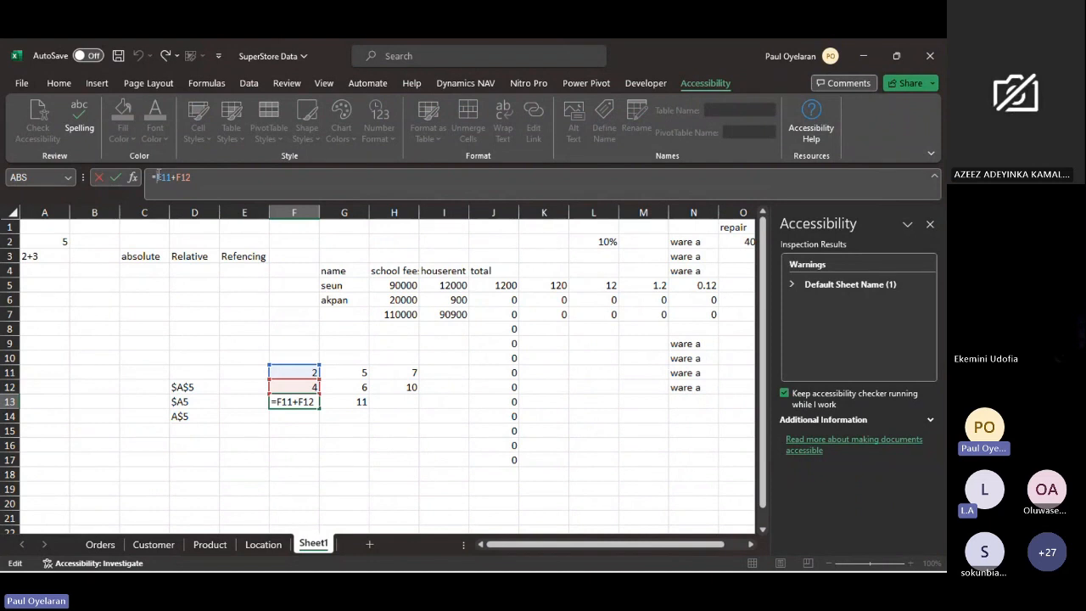
type("$")
key("Return")
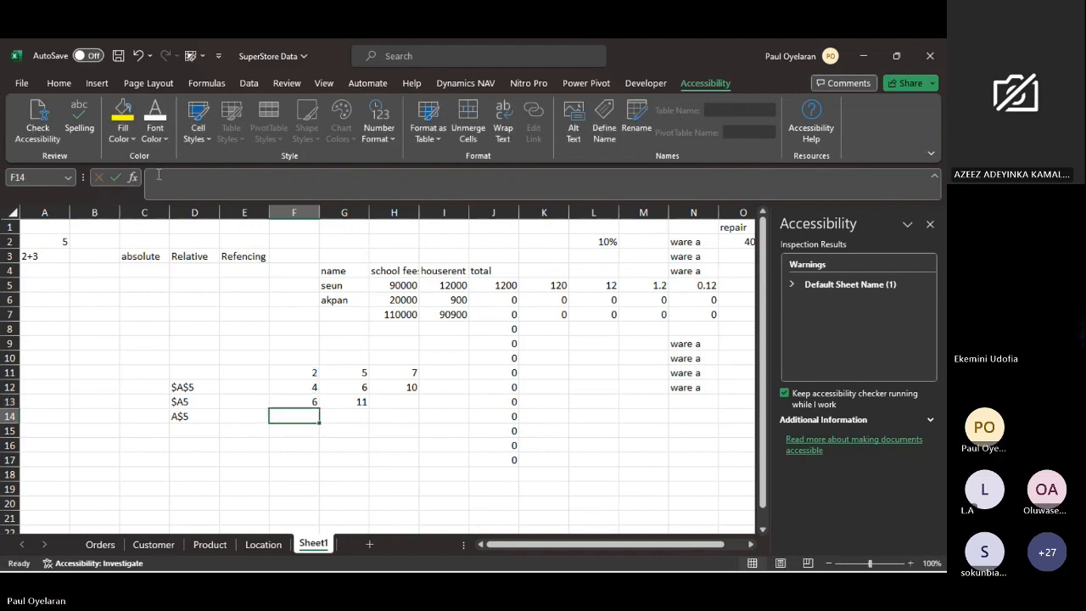
- Fill the mixed-reference formula from F13 across to G13 and check its source cells F11 and G12
left_click(299, 400)
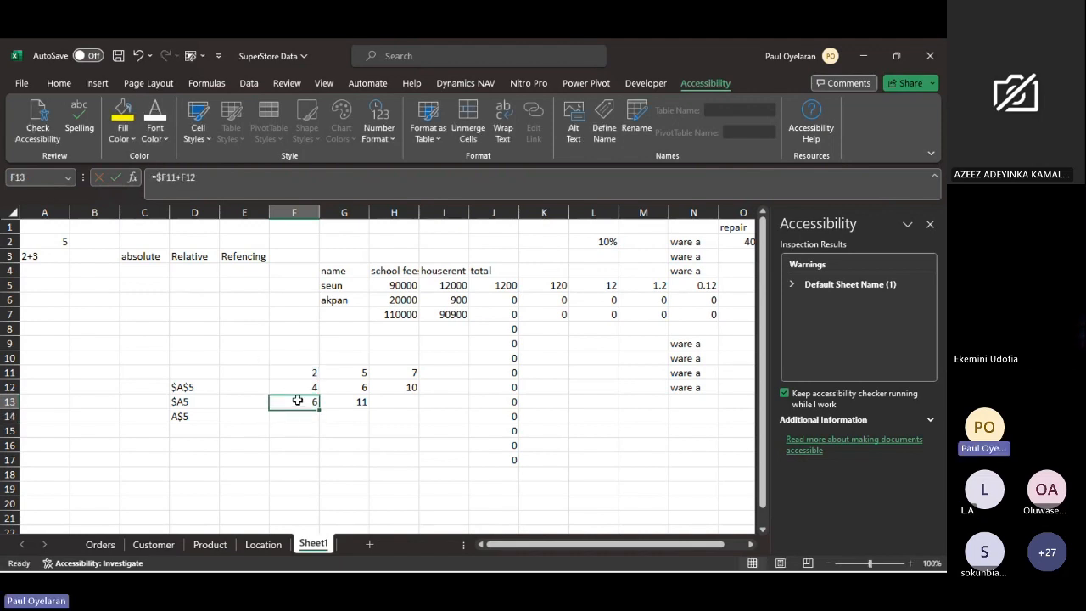
left_click_drag(316, 406, 369, 411)
left_click(364, 402)
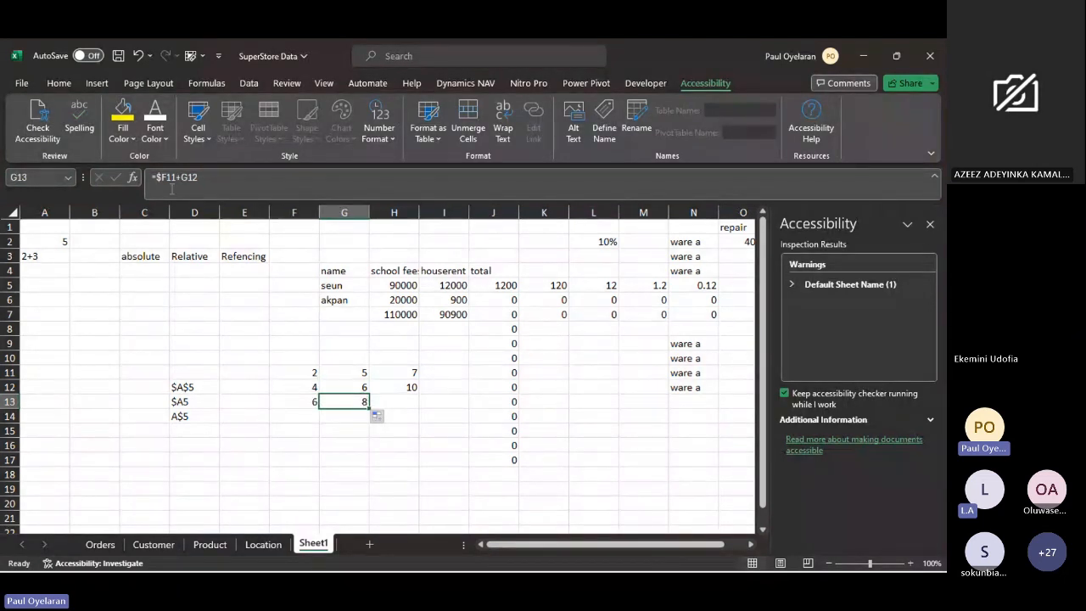
left_click(311, 372)
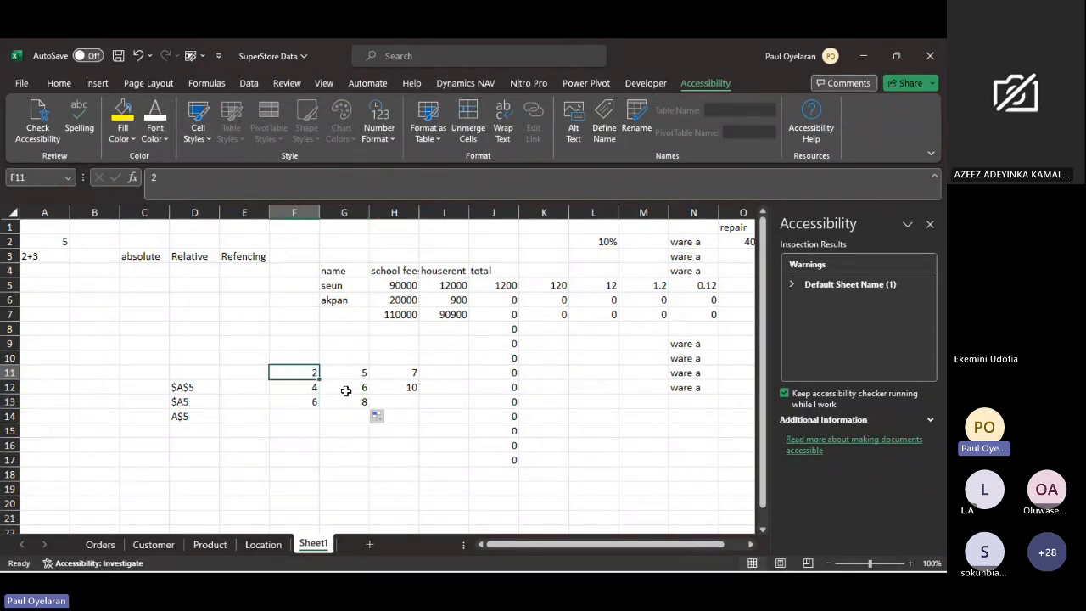
left_click(346, 389, "ctrl")
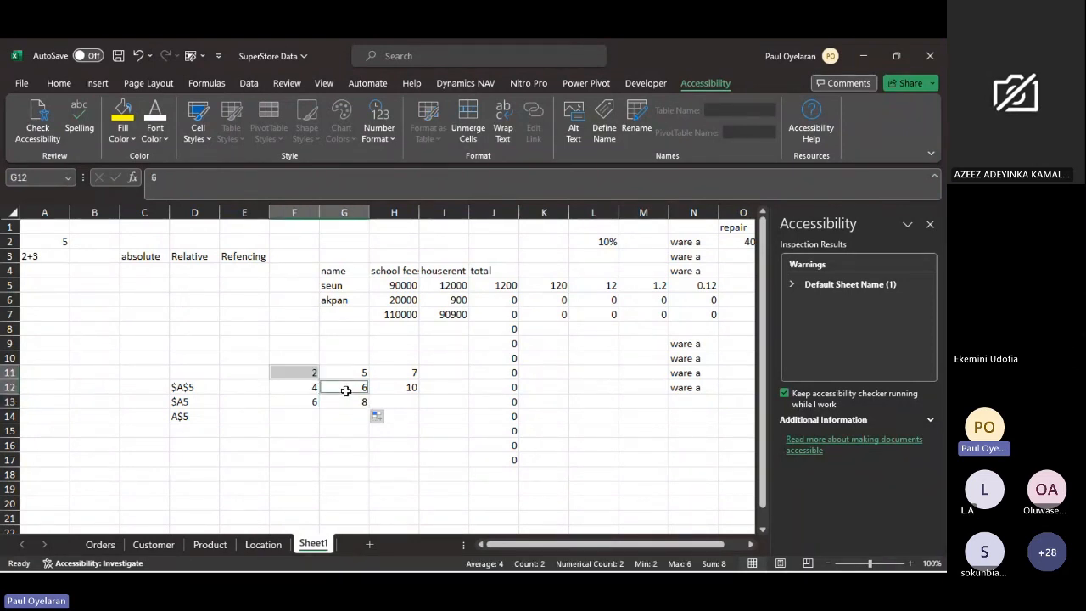
- Refill the H11 sum formula down to H12 and compare the formulas in both cells
left_click(408, 373)
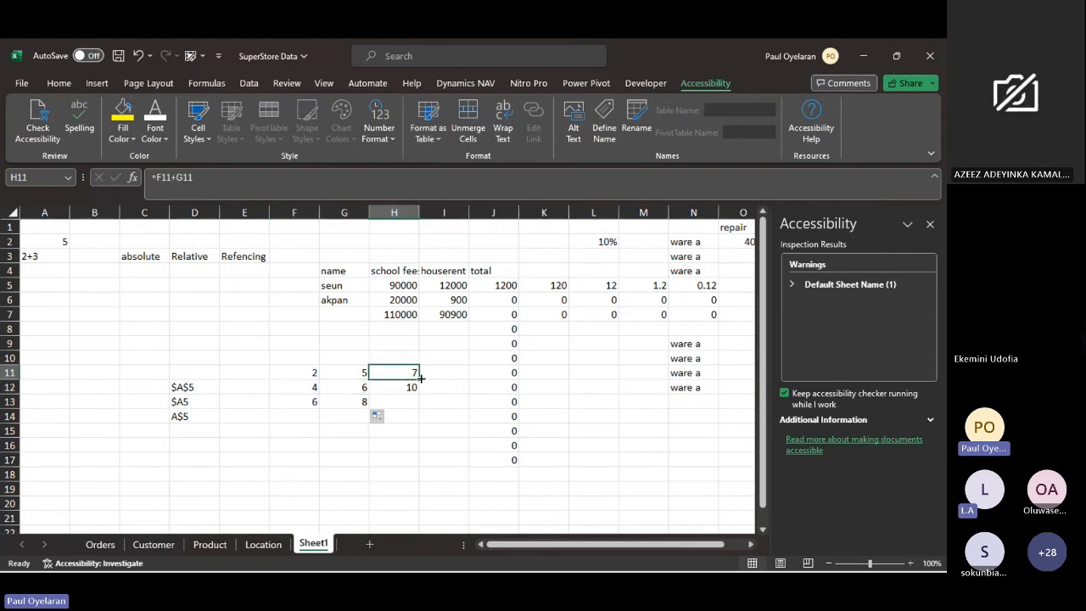
left_click_drag(417, 379, 414, 388)
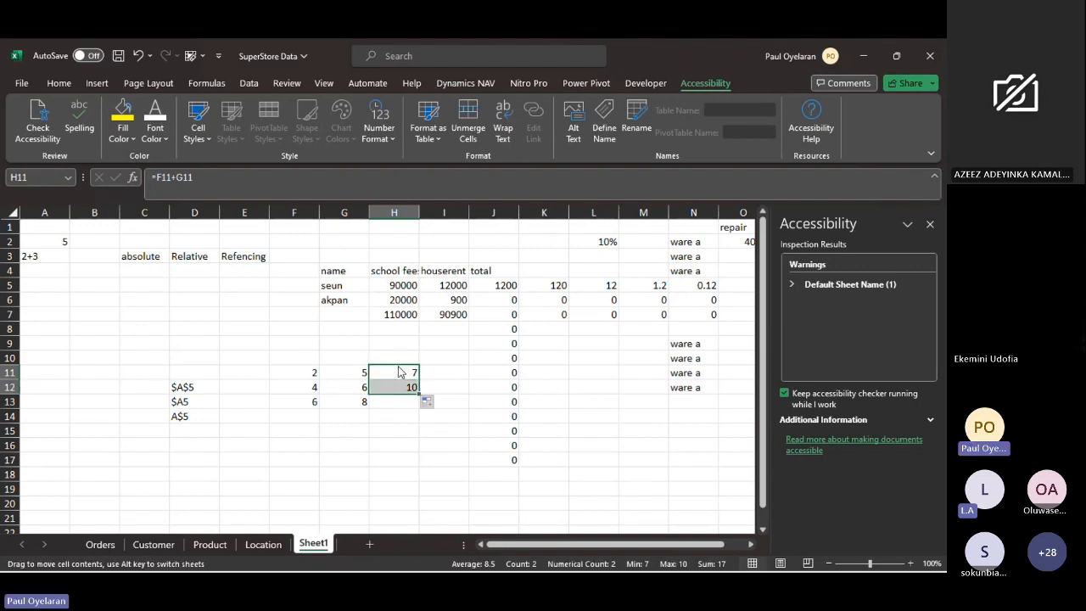
left_click(399, 372)
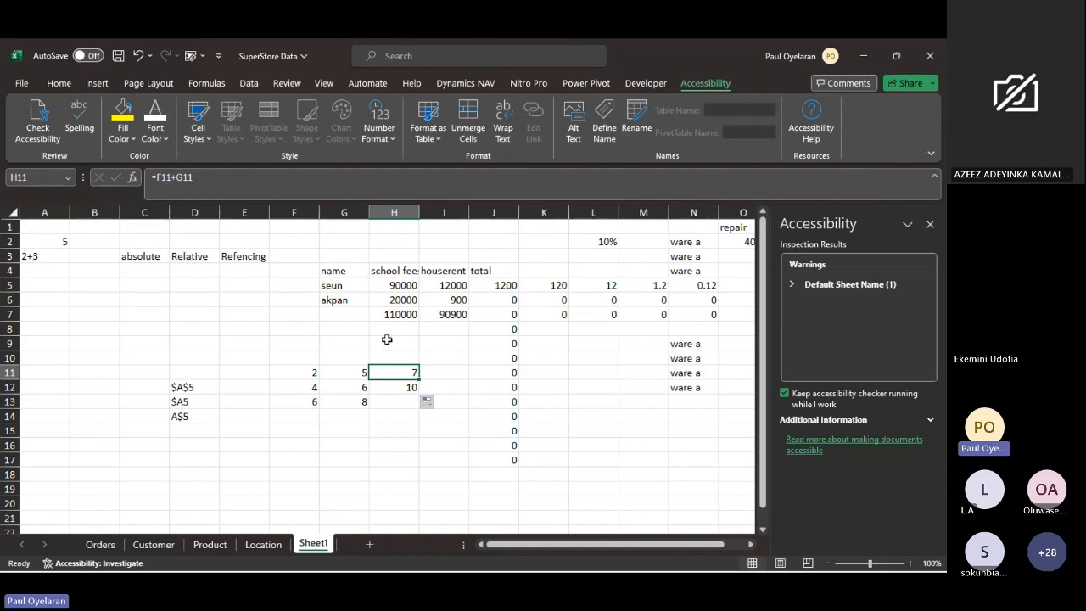
key("Down")
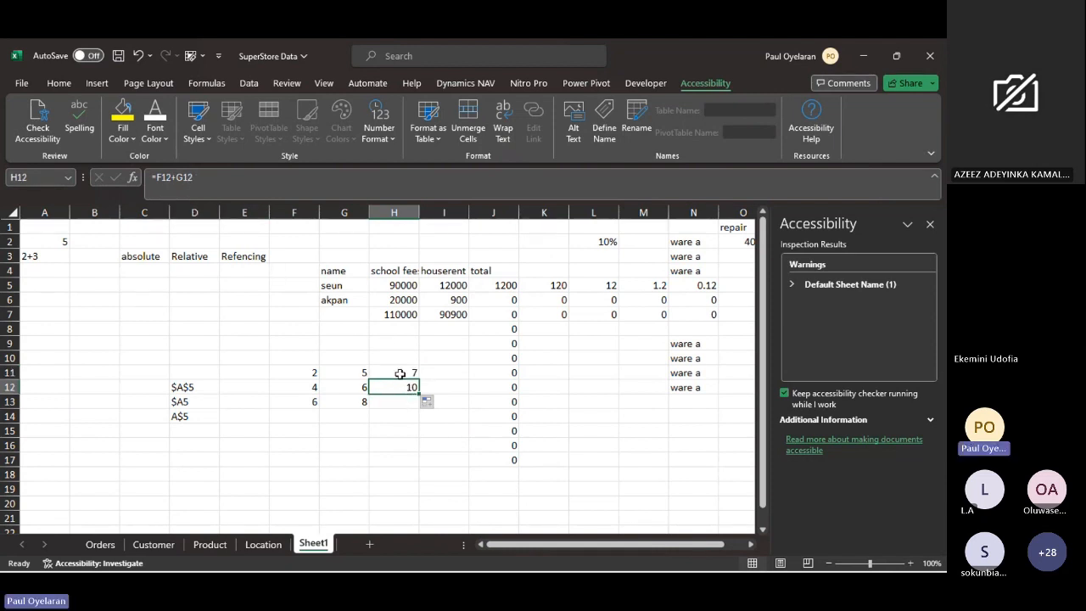
- Review the name, school fee and house rent entries in row 5, and fill the H5 amount across to I5
left_click(400, 373)
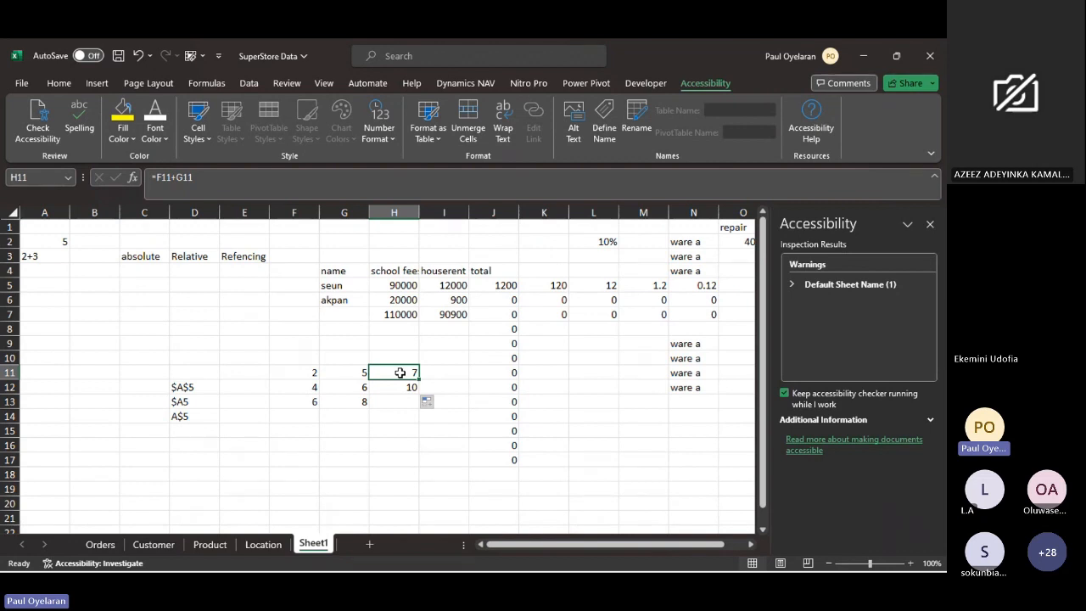
left_click(337, 287)
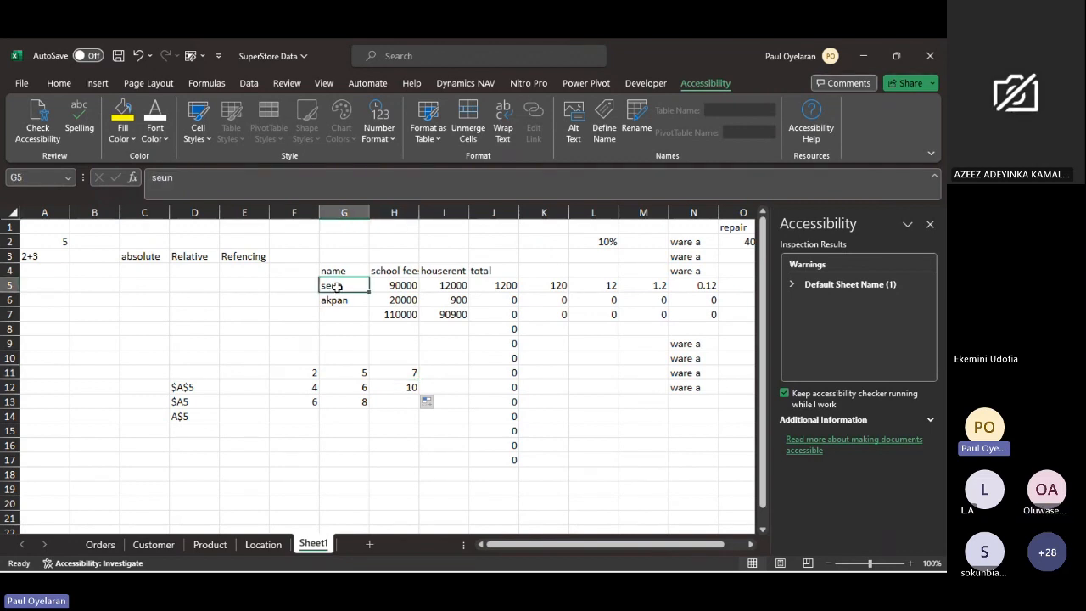
left_click(392, 286)
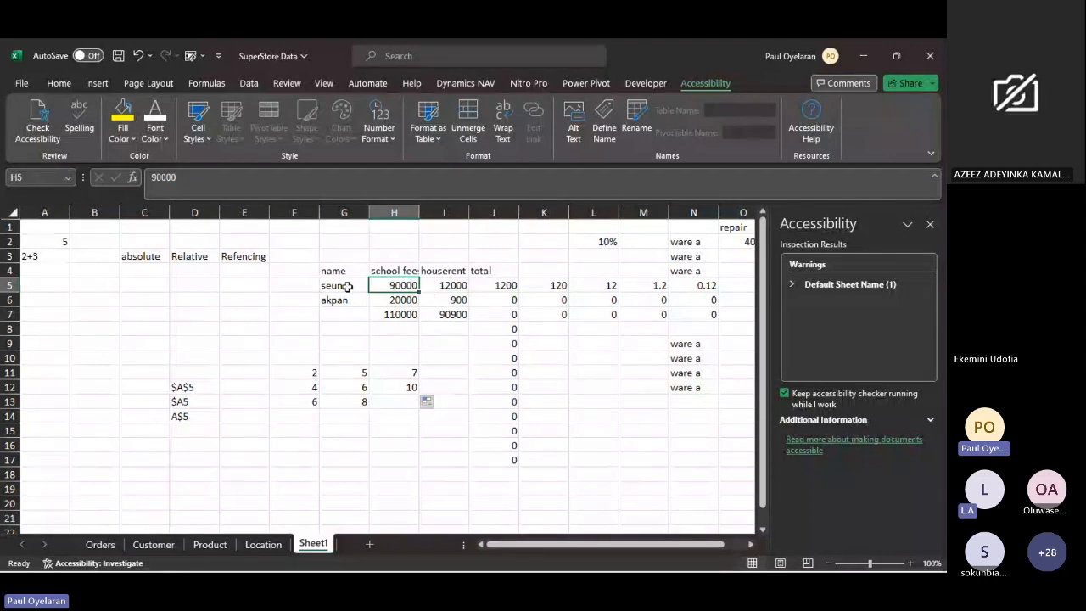
left_click(441, 286)
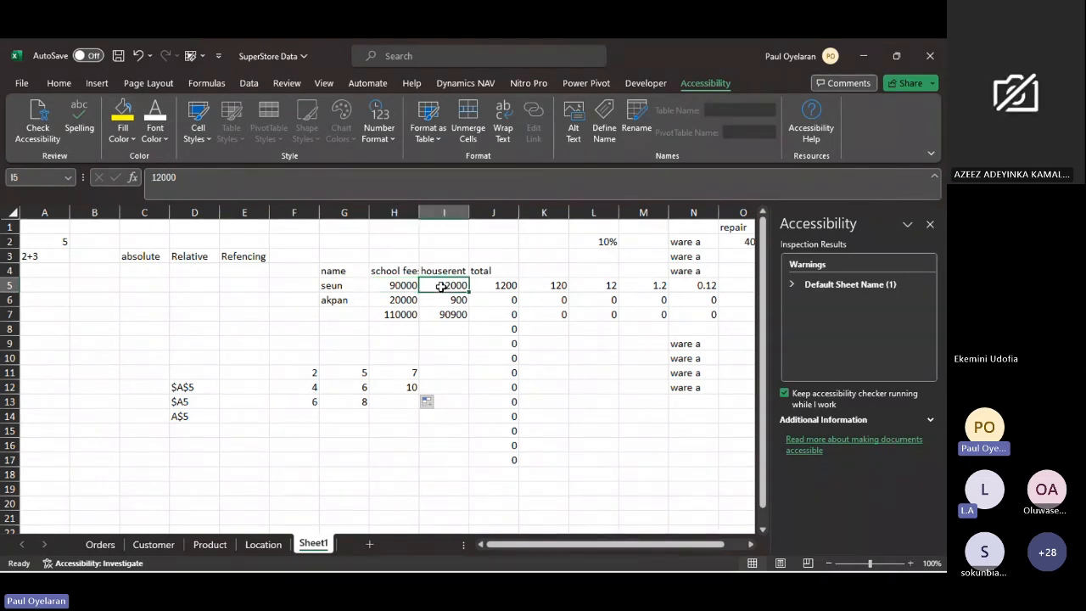
left_click(335, 285)
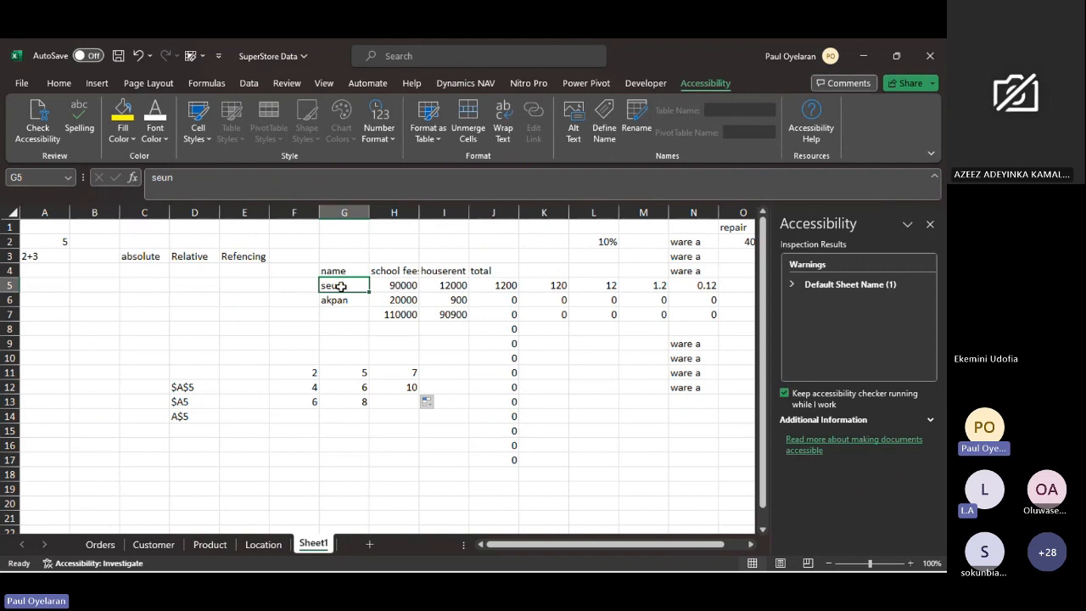
left_click(393, 288)
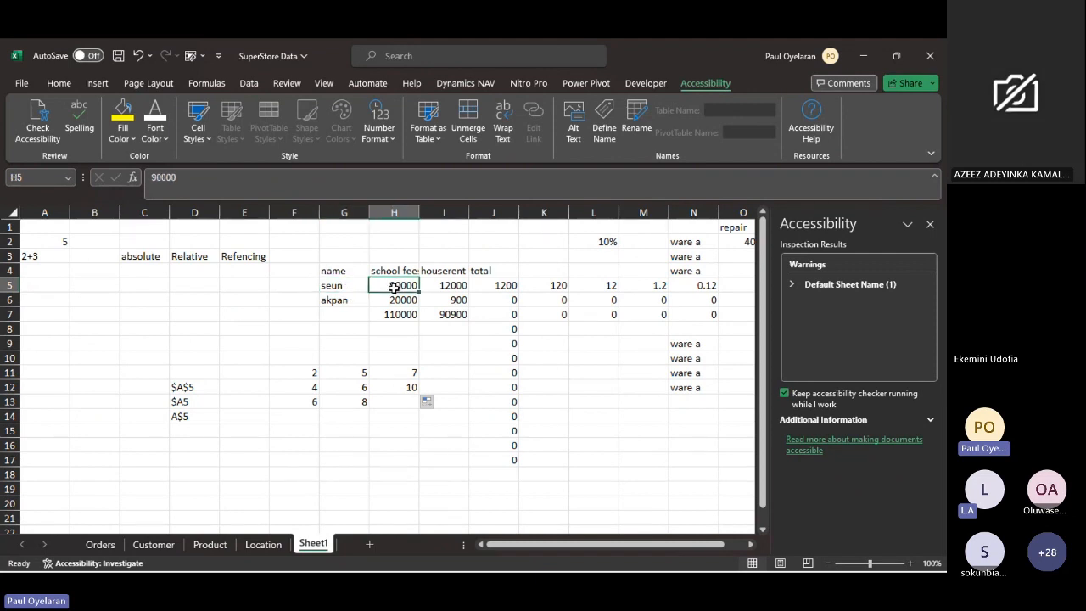
left_click_drag(420, 290, 463, 287)
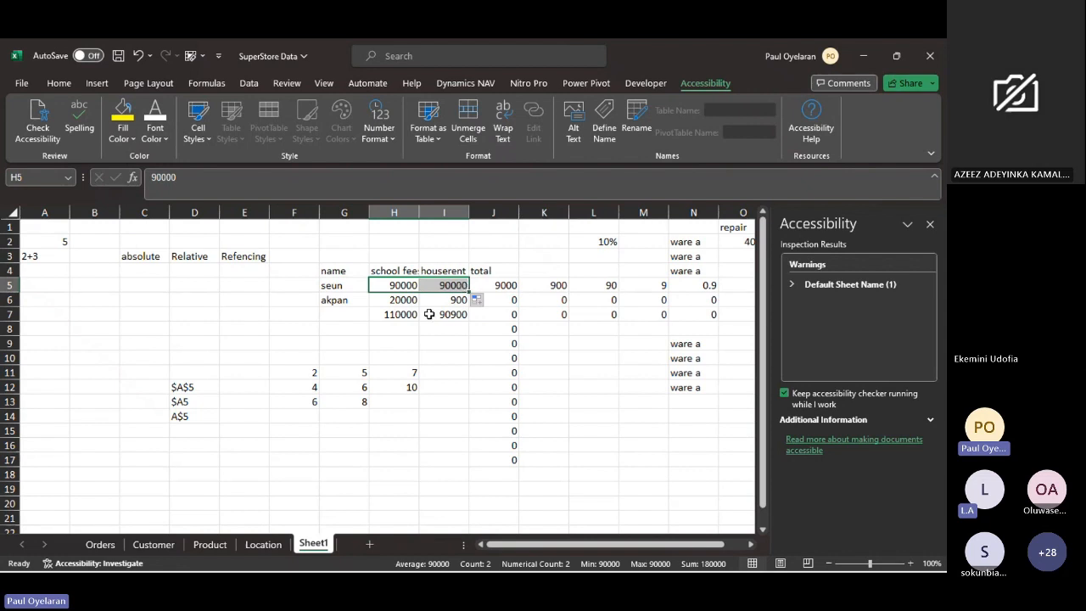
- Lock the row of the first reference in H11, making the formula =F$11+G11
left_click(409, 375)
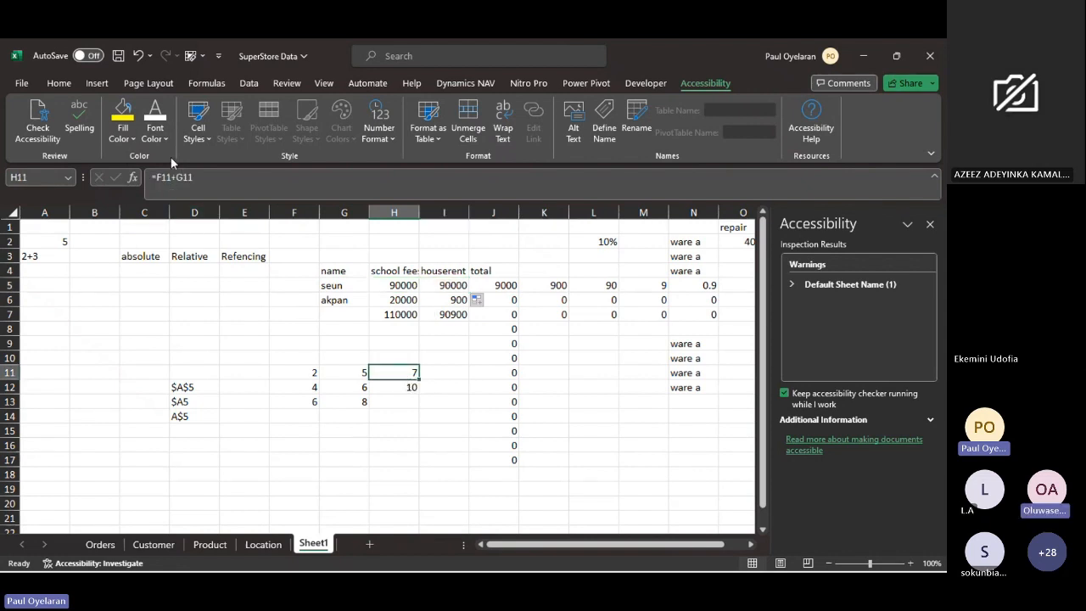
left_click(162, 177)
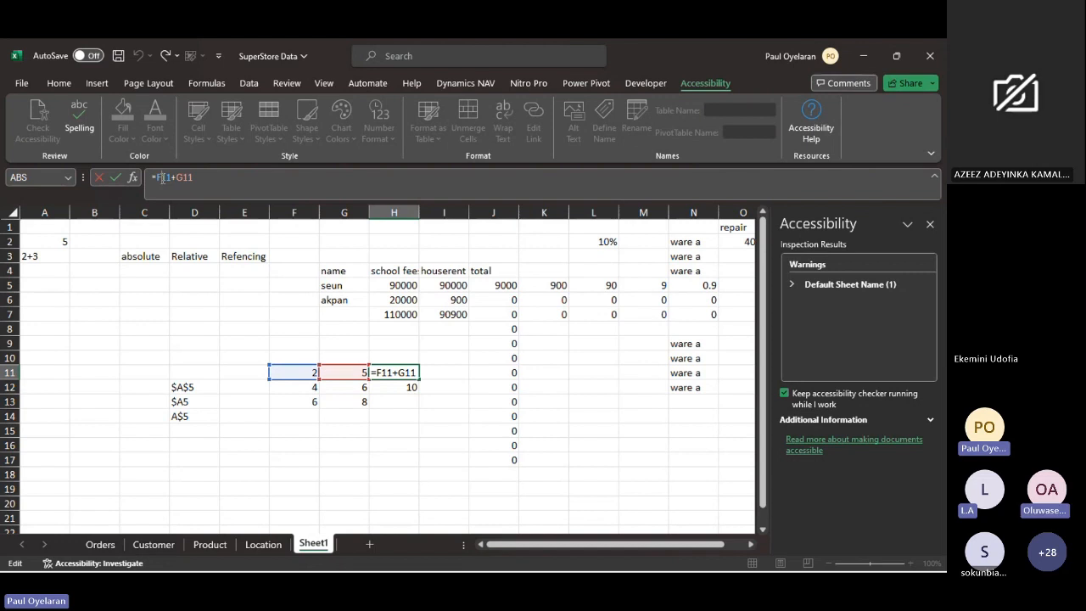
key("F4")
key("F4")
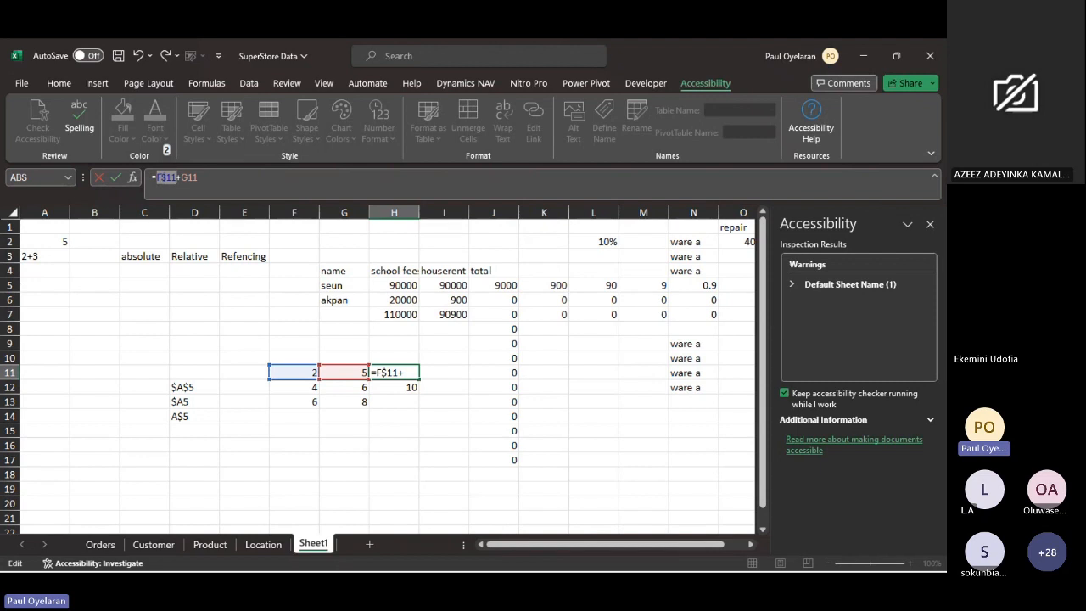
key("Return")
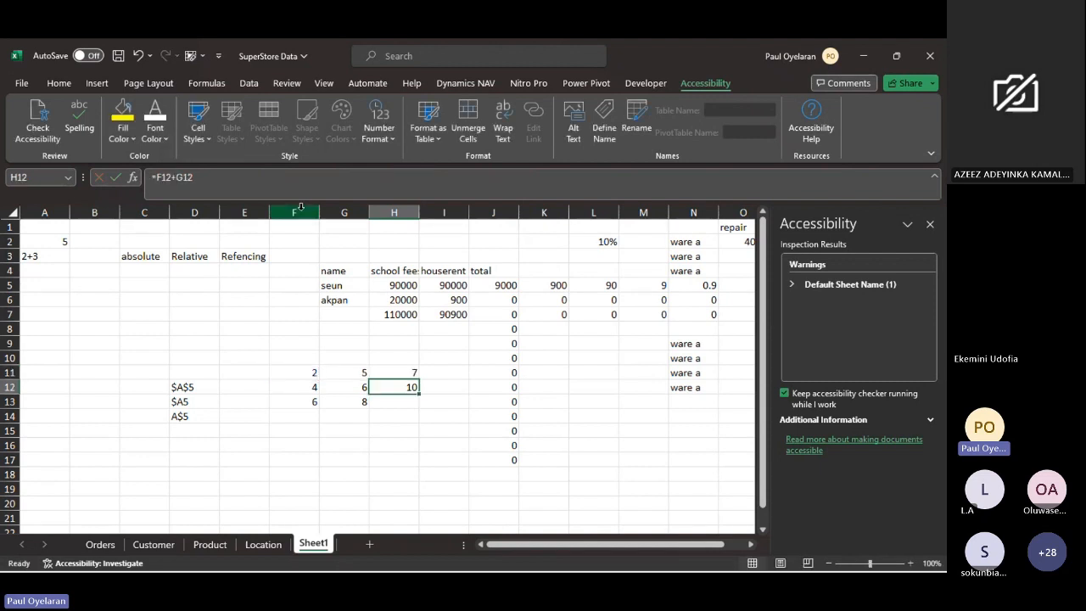
- Switch to the Teams meeting window, close its meeting chat, and minimize it to return to Excel
mouse_move(133, 541)
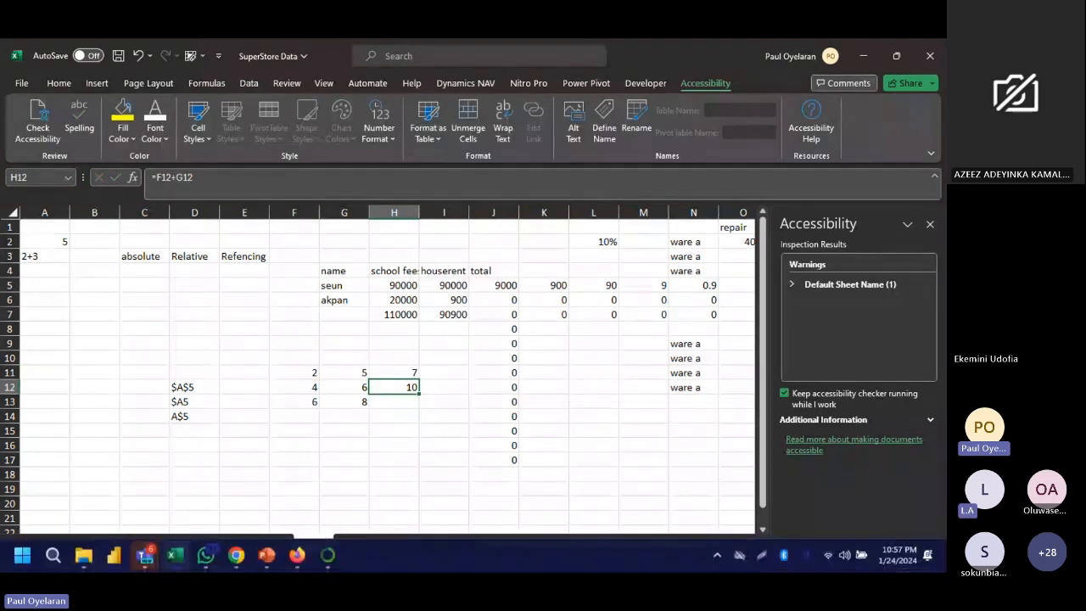
left_click(145, 554)
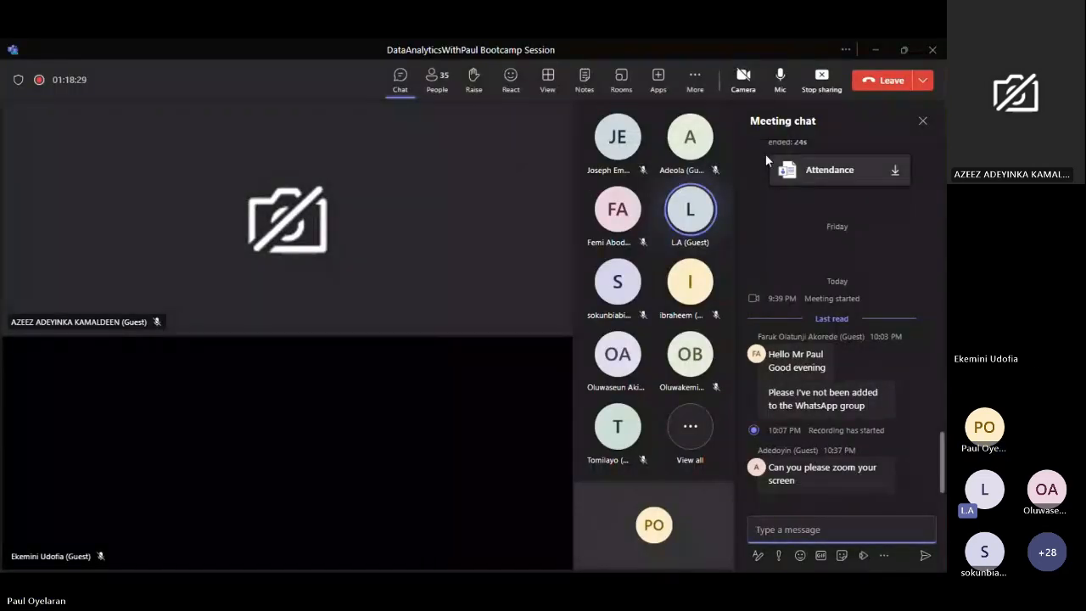
left_click(922, 121)
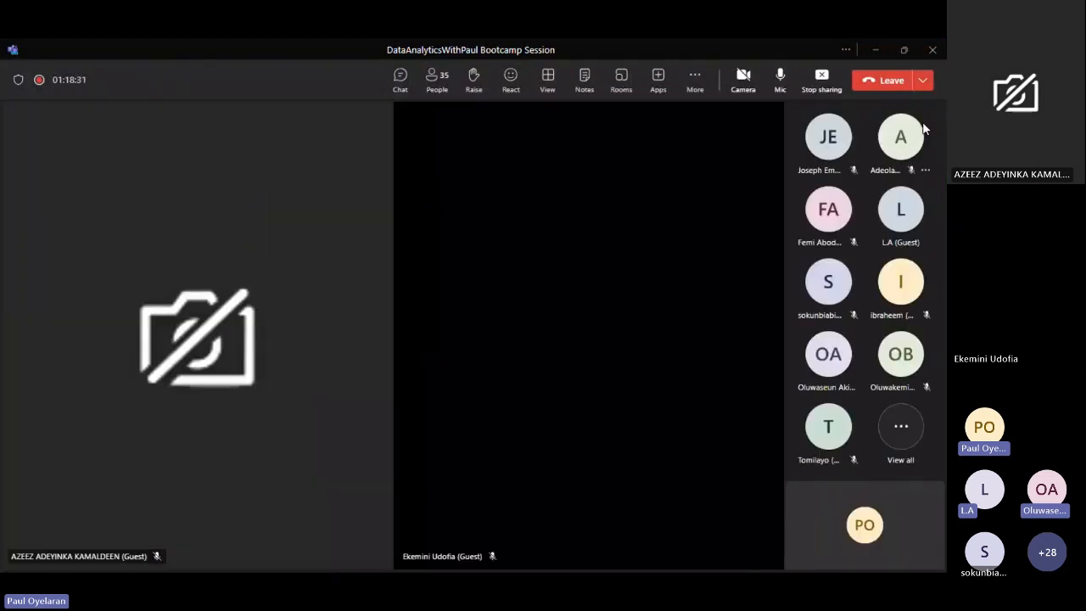
left_click(879, 50)
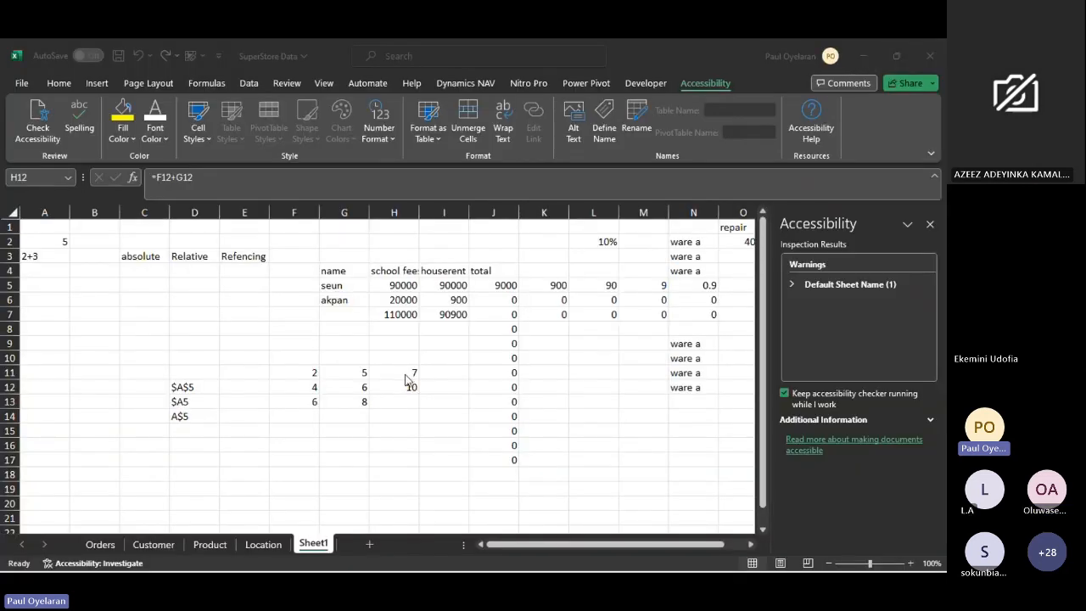
- Fill the row-locked formula from H11 down to H12 and check its source cell F11
left_click(409, 383)
left_click(405, 374)
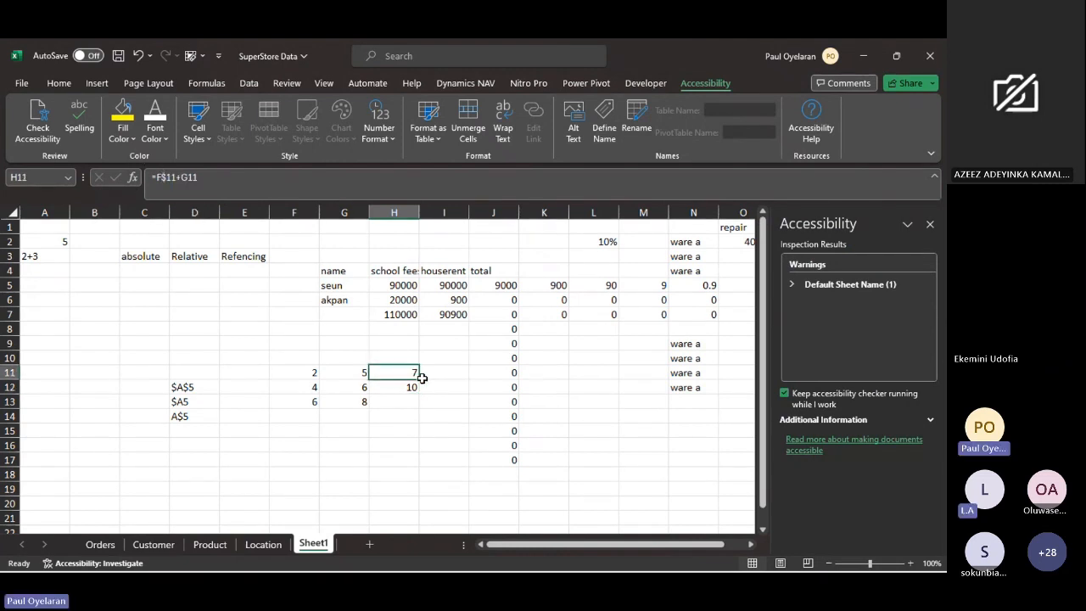
left_click_drag(420, 379, 409, 387)
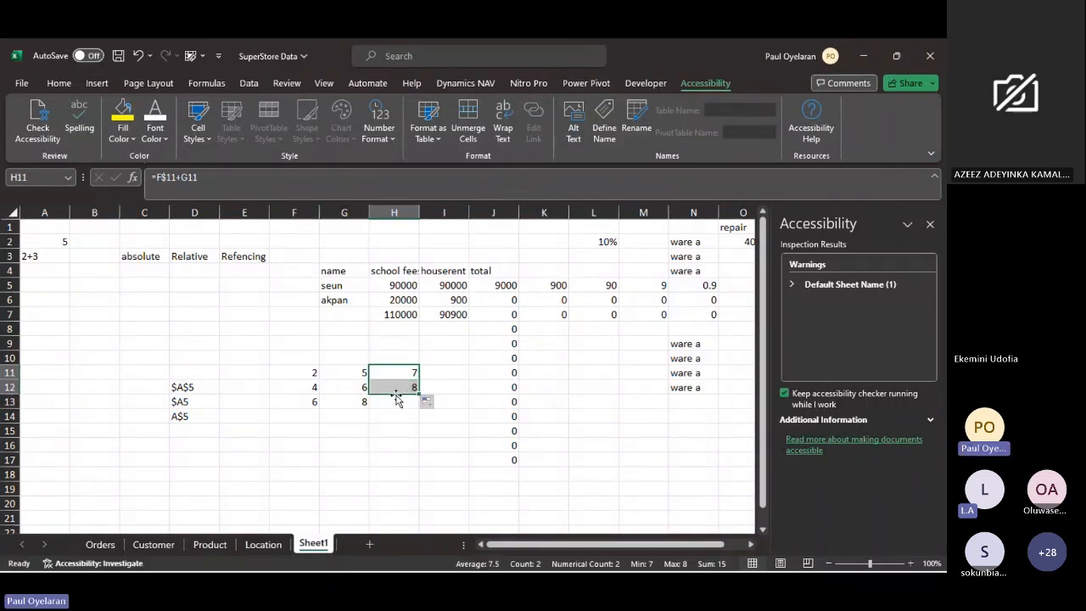
left_click(409, 377)
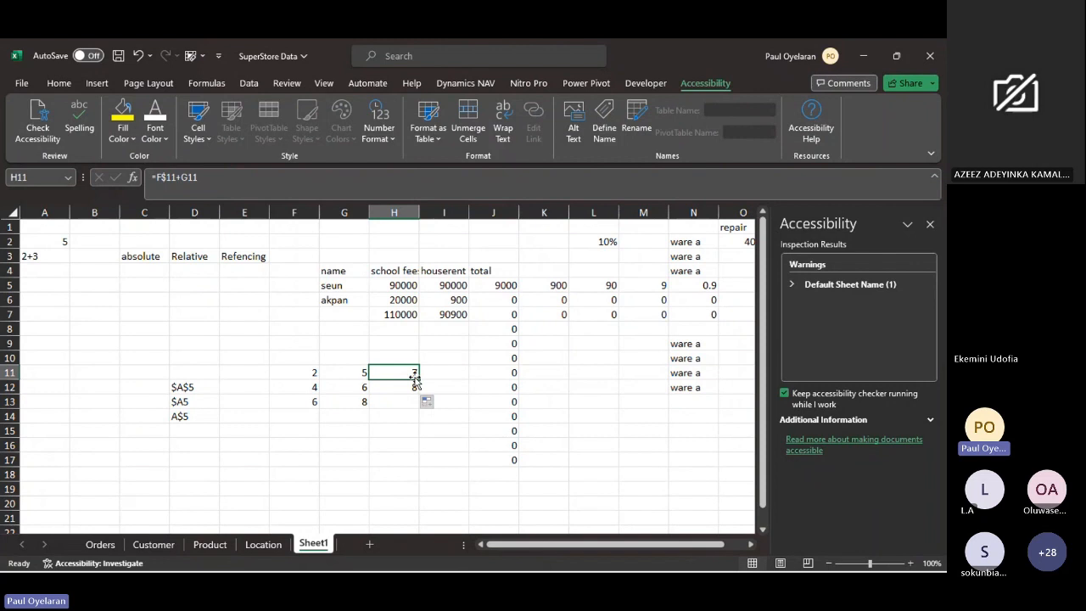
left_click_drag(415, 383, 412, 390)
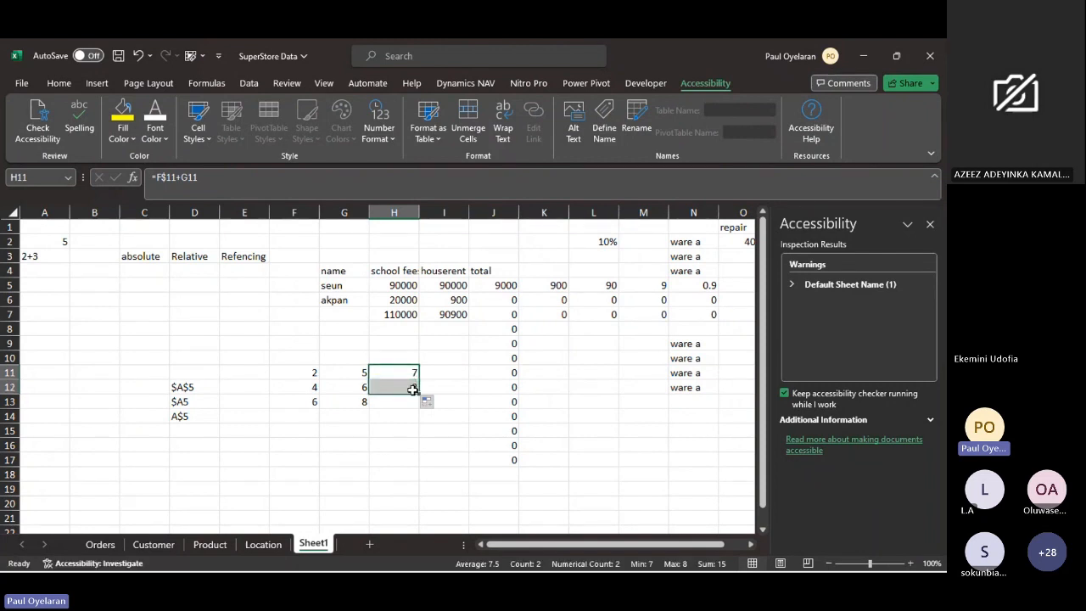
left_click(413, 389)
left_click(304, 371)
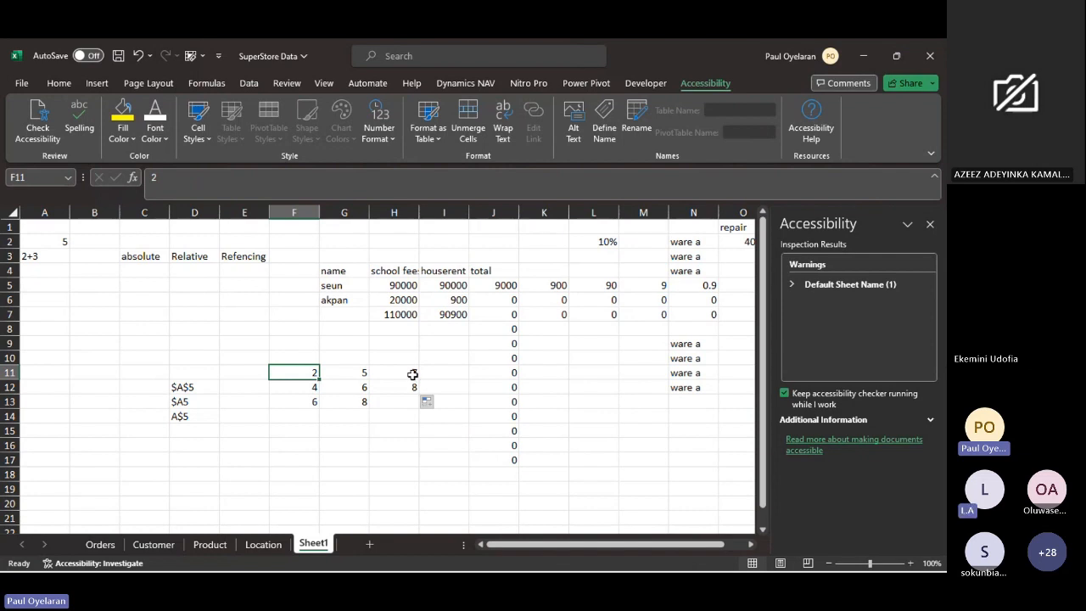
- Repeat the fill of the row-locked H11 formula down to H12 and compare the formulas in both cells
left_click(412, 374)
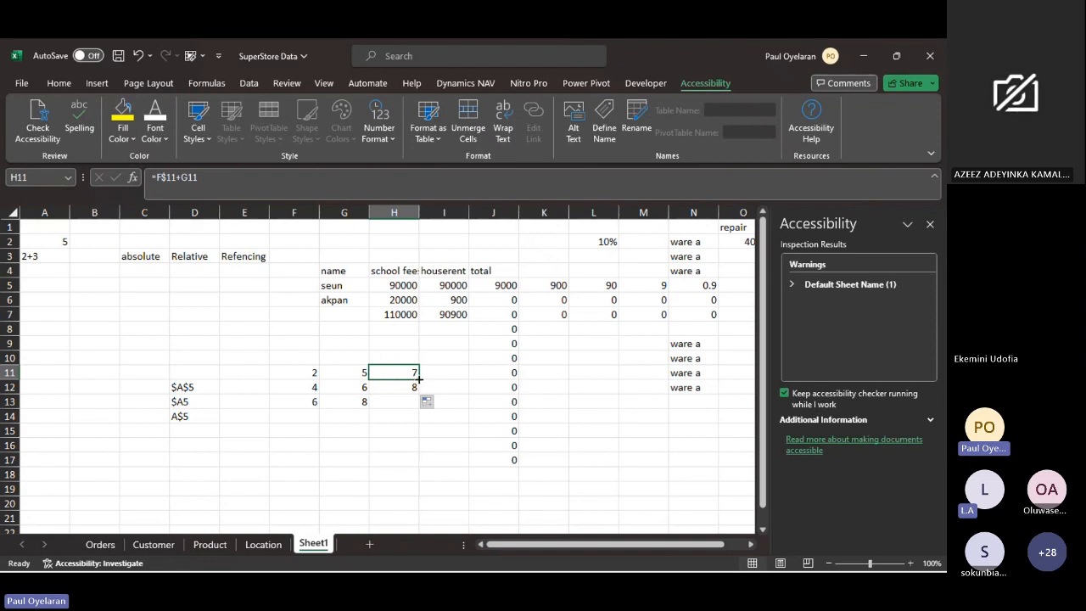
left_click_drag(419, 379, 418, 386)
left_click(412, 386)
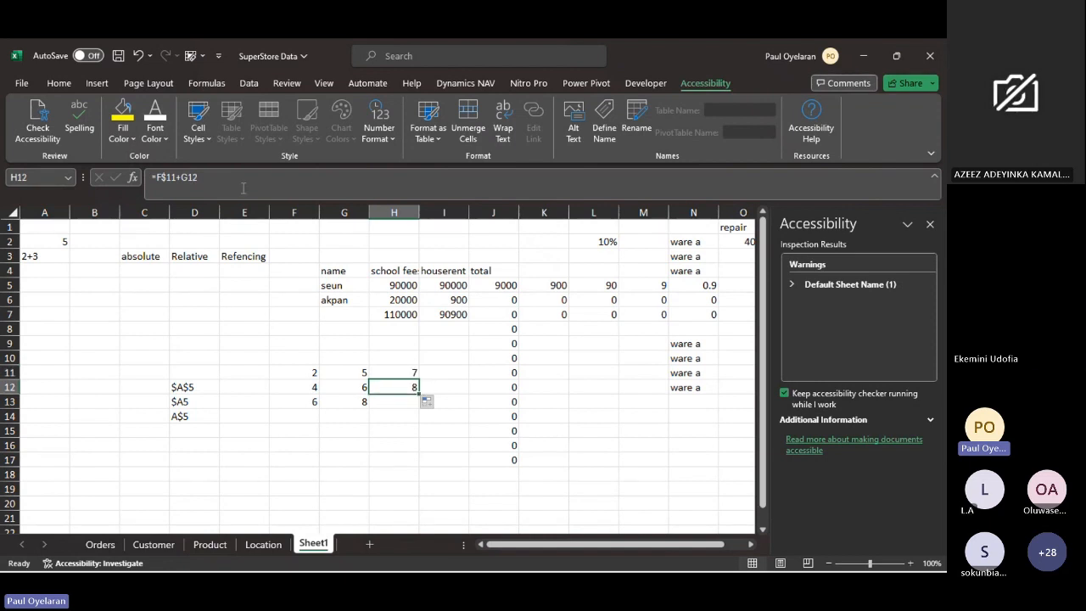
left_click(395, 372)
left_click(217, 191)
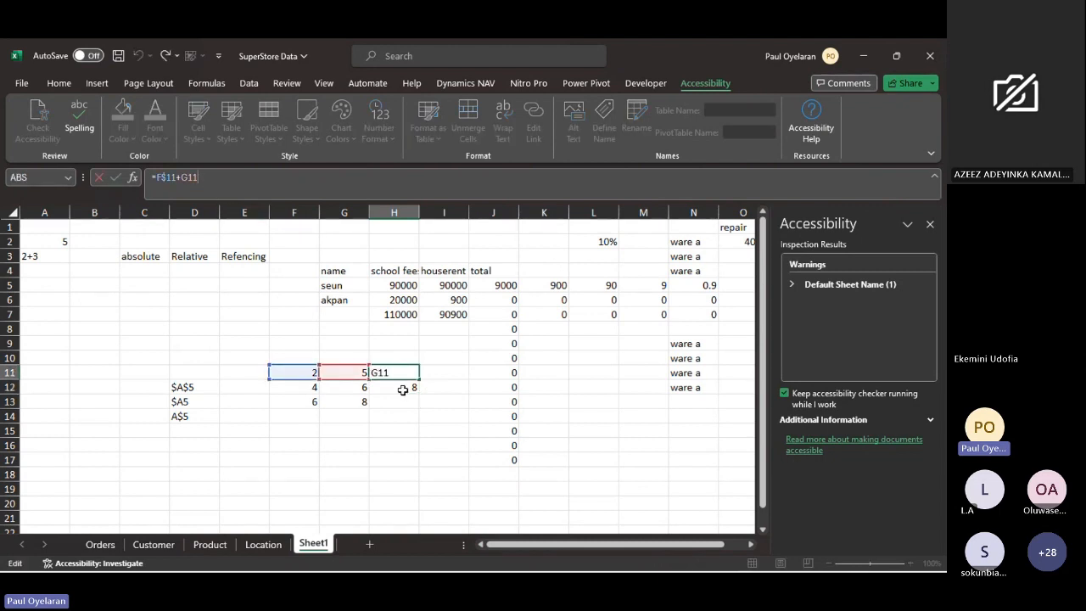
key("Return")
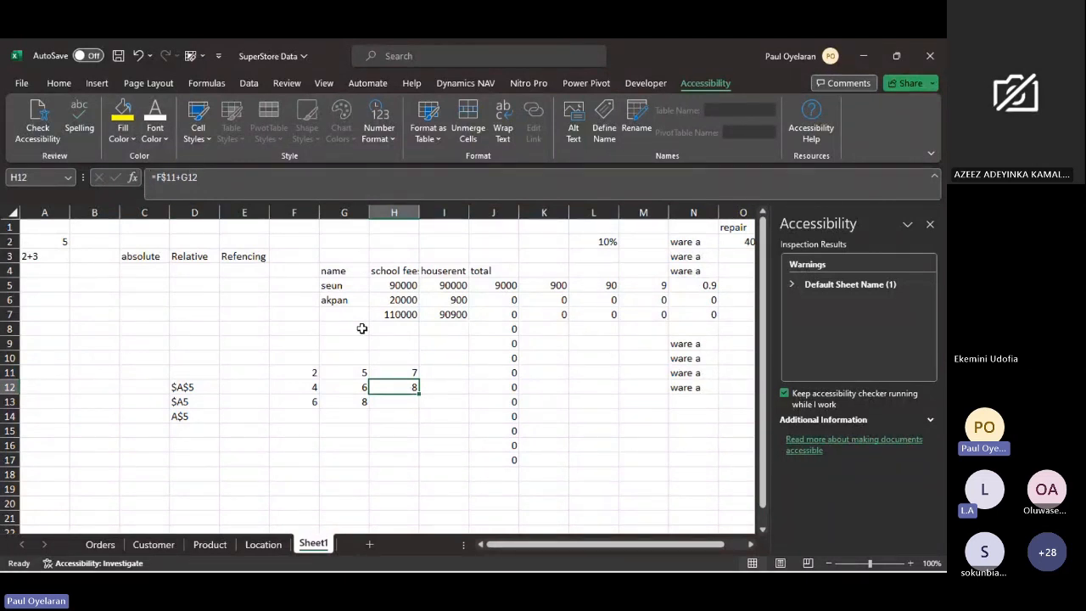
left_click(407, 371)
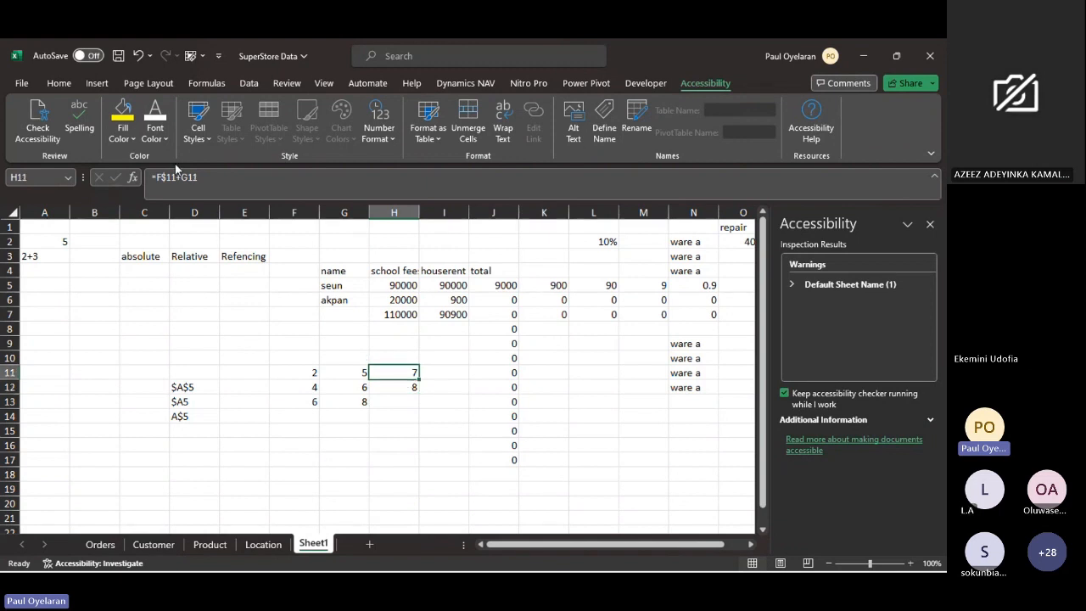
left_click(399, 387)
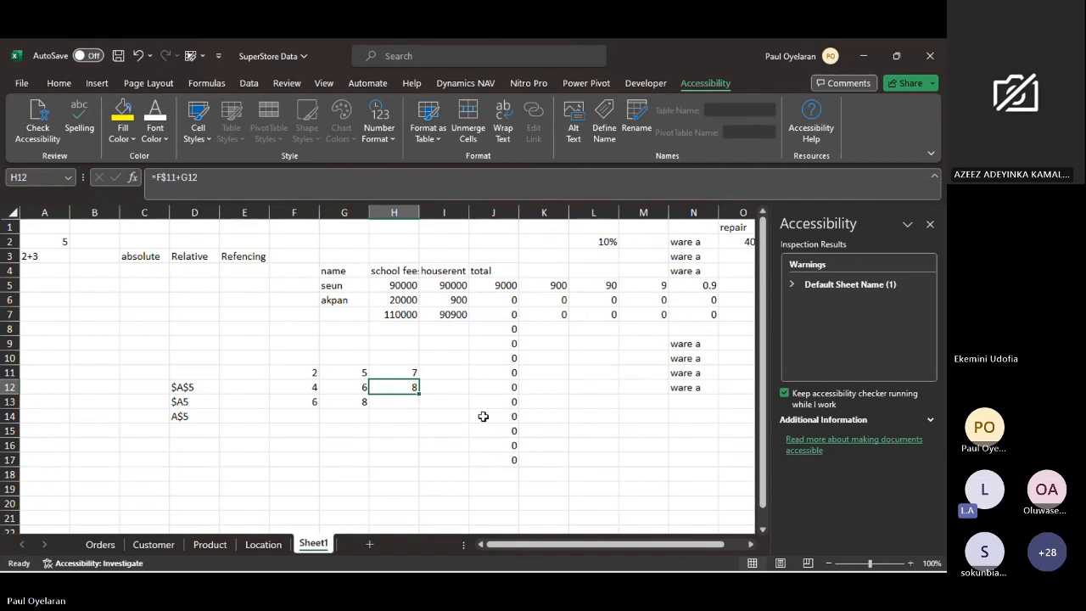
- Close the Accessibility pane beside Sheet1
scroll(483, 416, "down", 2)
scroll(482, 416, "down", 3)
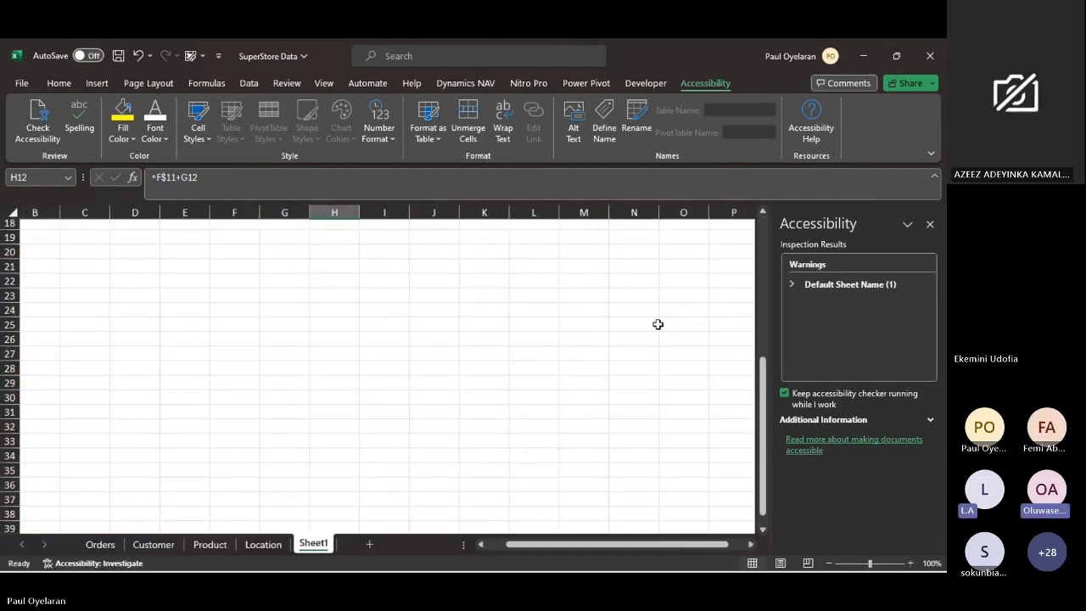
scroll(543, 302, "up", 5)
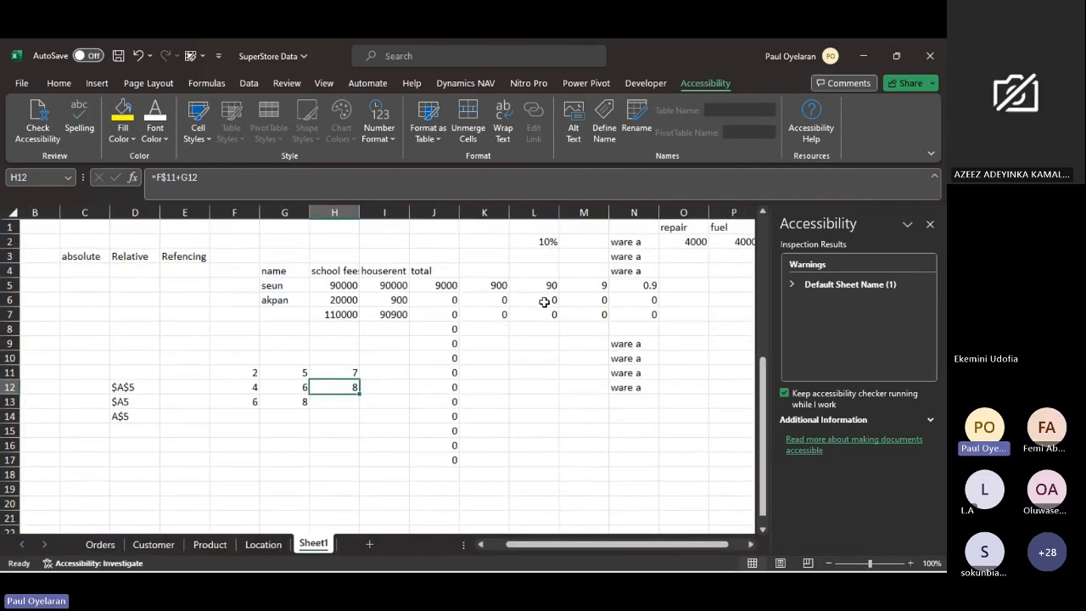
left_click(930, 225)
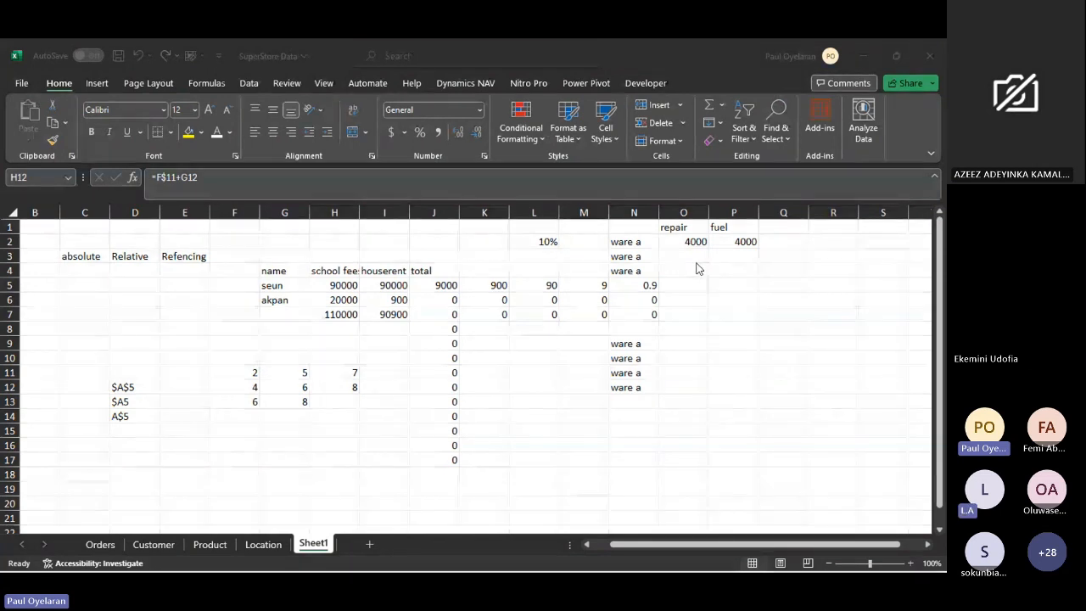
left_click(607, 293)
- Look over the Orders table alongside Sheet1, finishing on Sheet1 with the Teams meeting window minimized
left_click(106, 543)
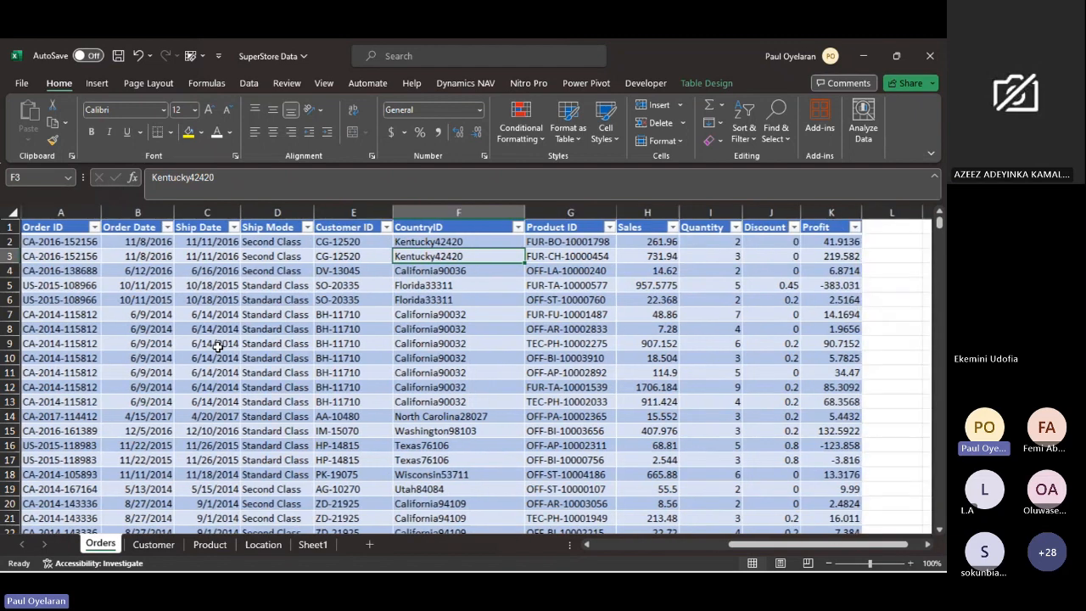
left_click(575, 255)
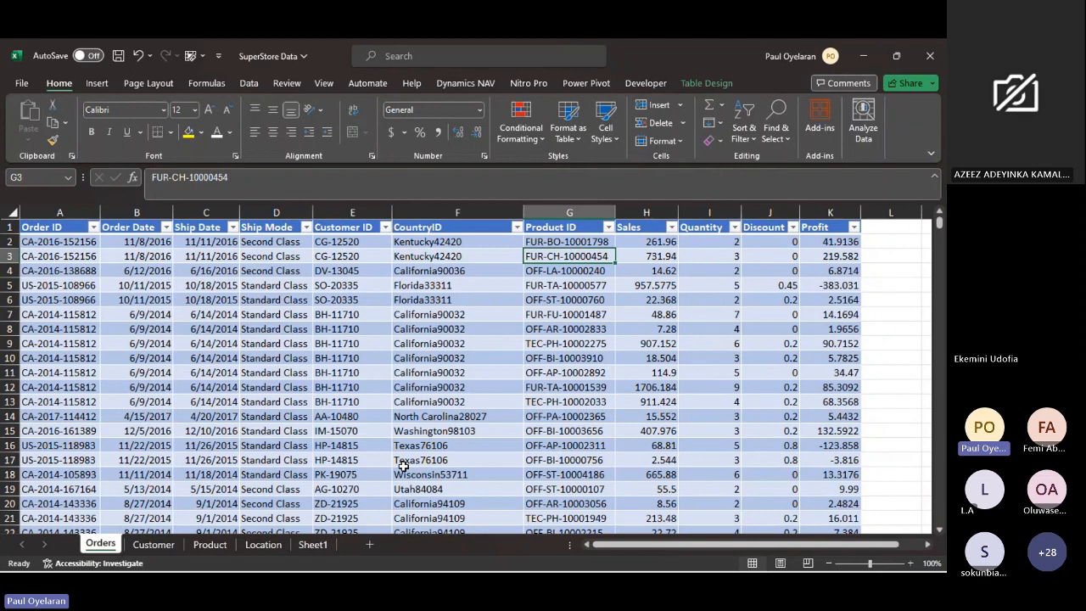
left_click(310, 545)
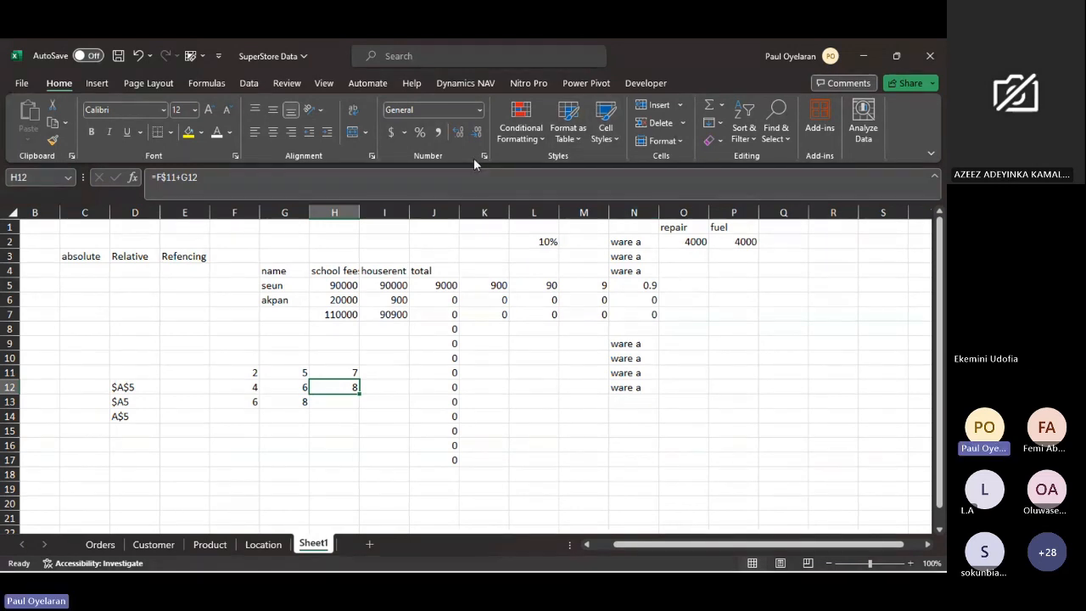
left_click(100, 544)
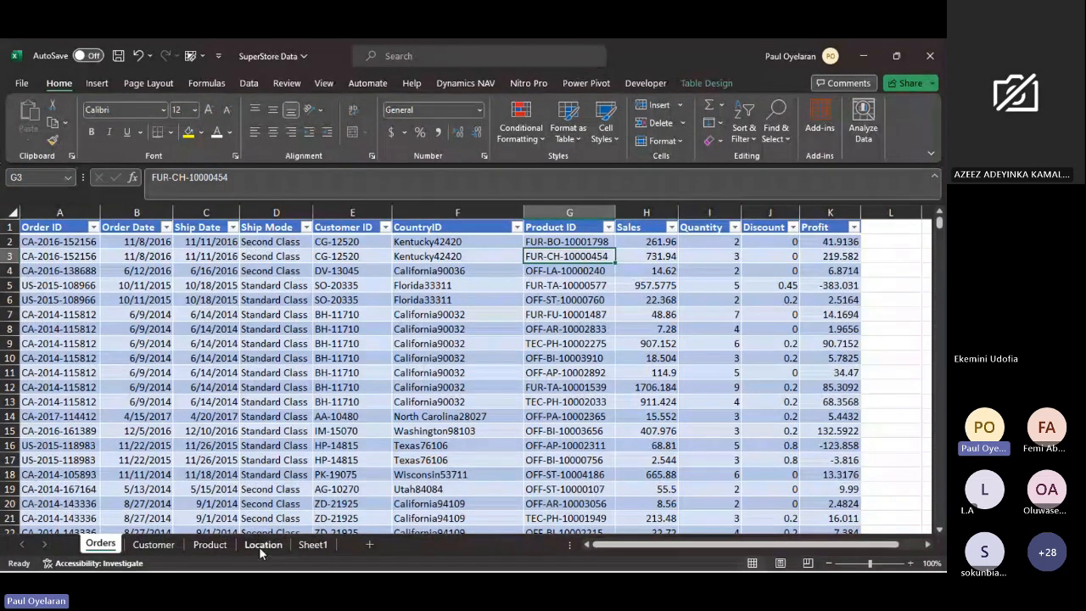
left_click(305, 545)
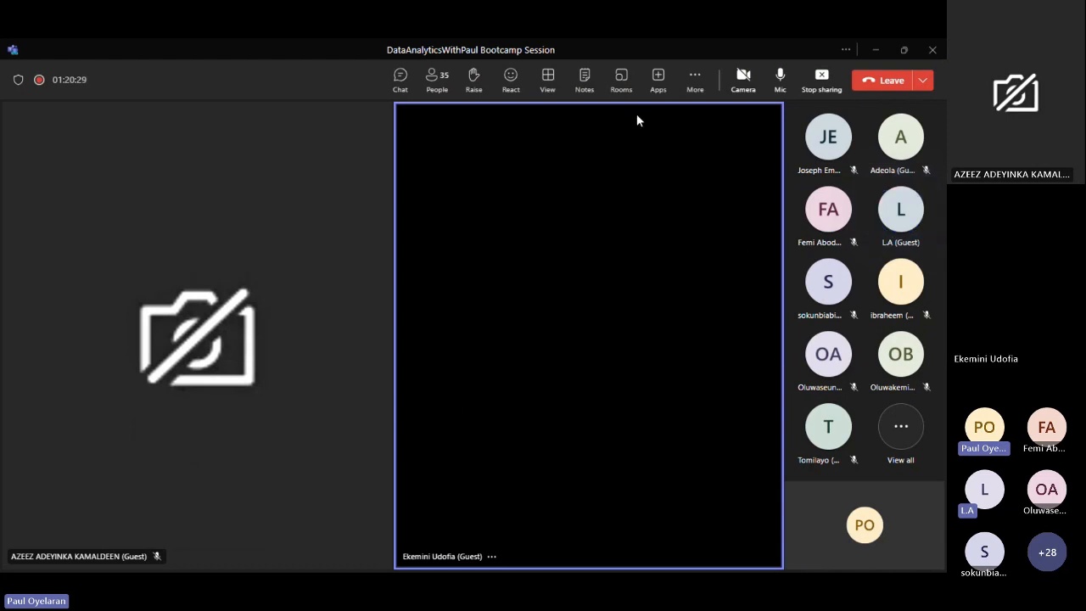
left_click(878, 49)
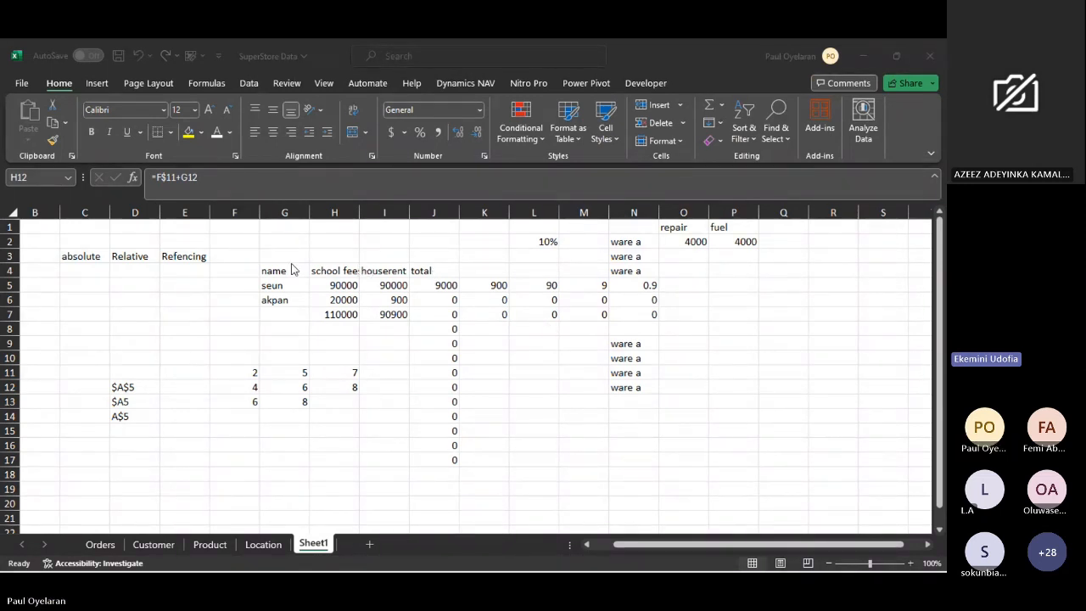
left_click(268, 274)
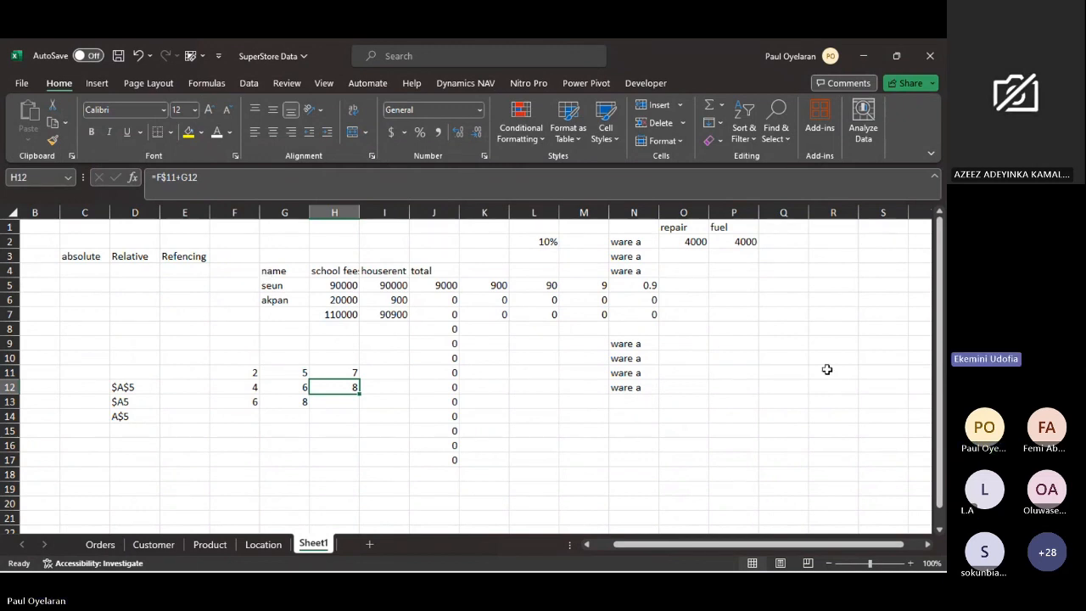
left_click(933, 426)
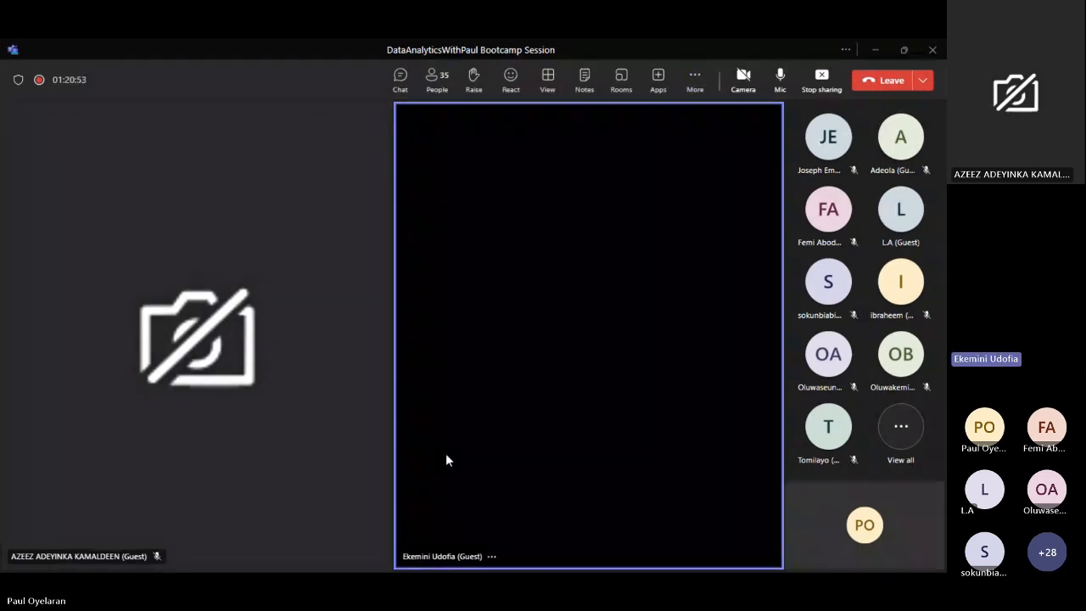
left_click(876, 49)
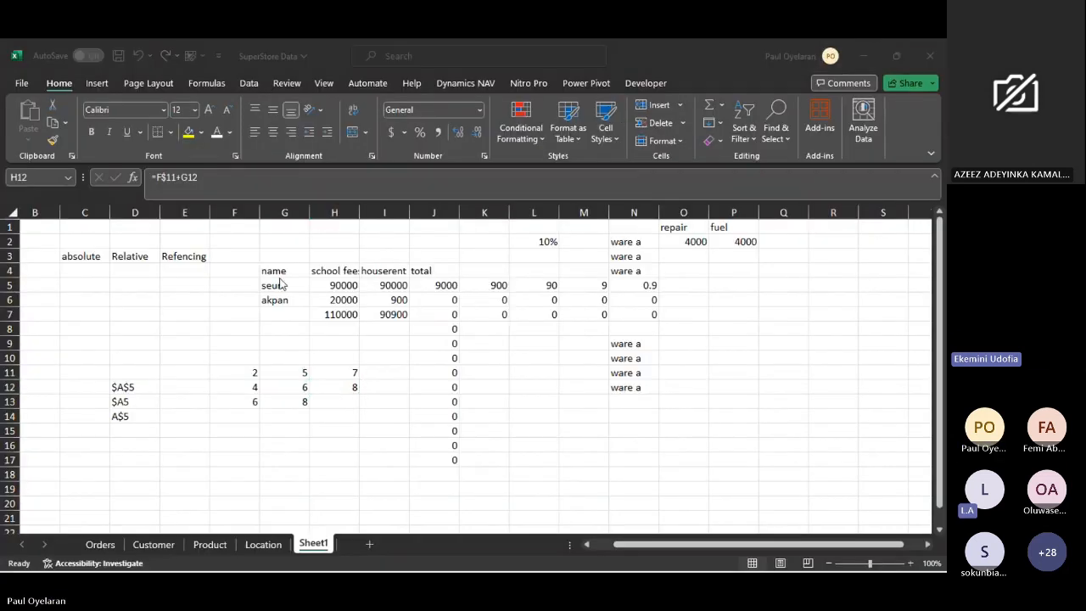
- Look over the reference examples on Sheet1 and select the percentage in cell L2 to check its content
scroll(215, 393, "down", 3)
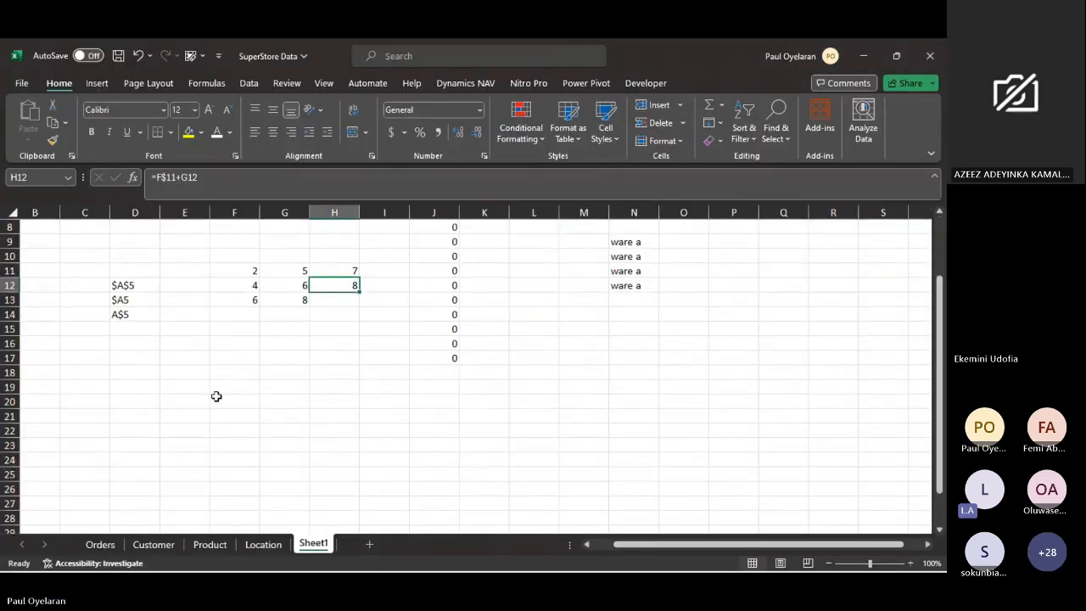
scroll(156, 371, "up", 3)
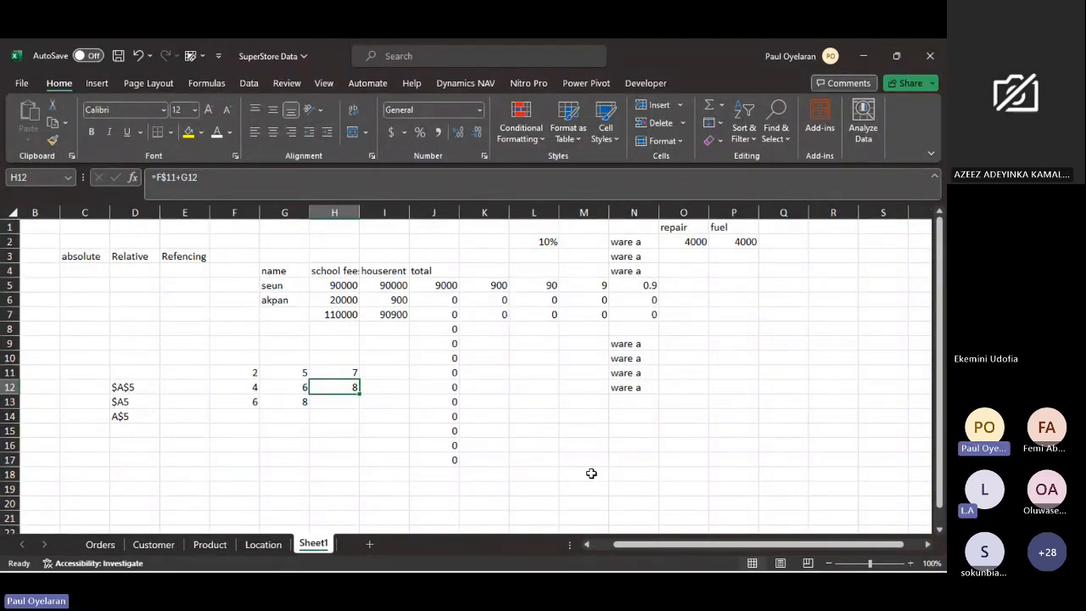
left_click(869, 425)
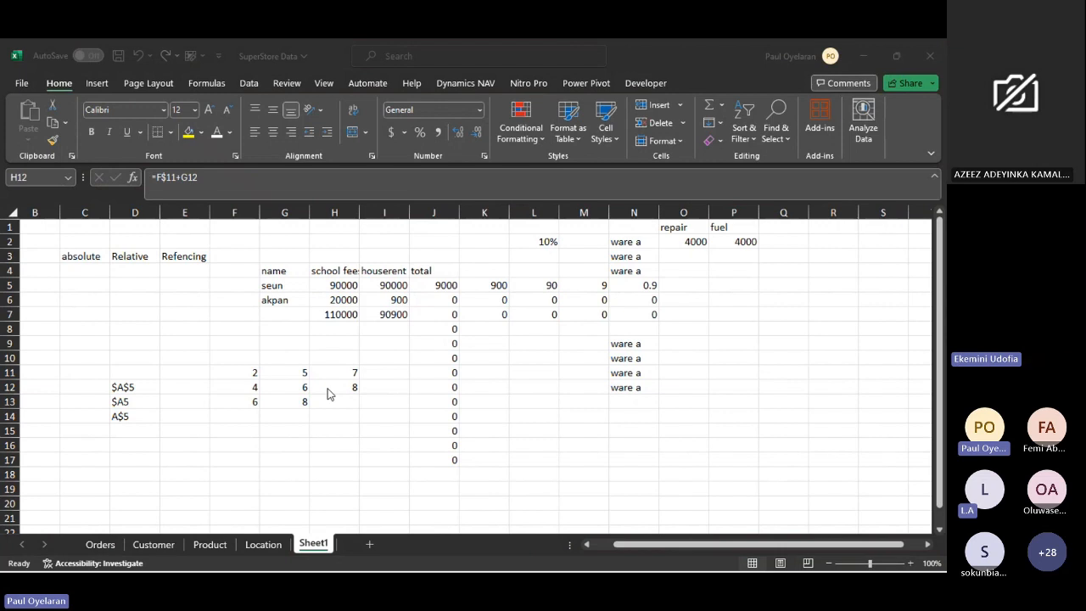
left_click(74, 284)
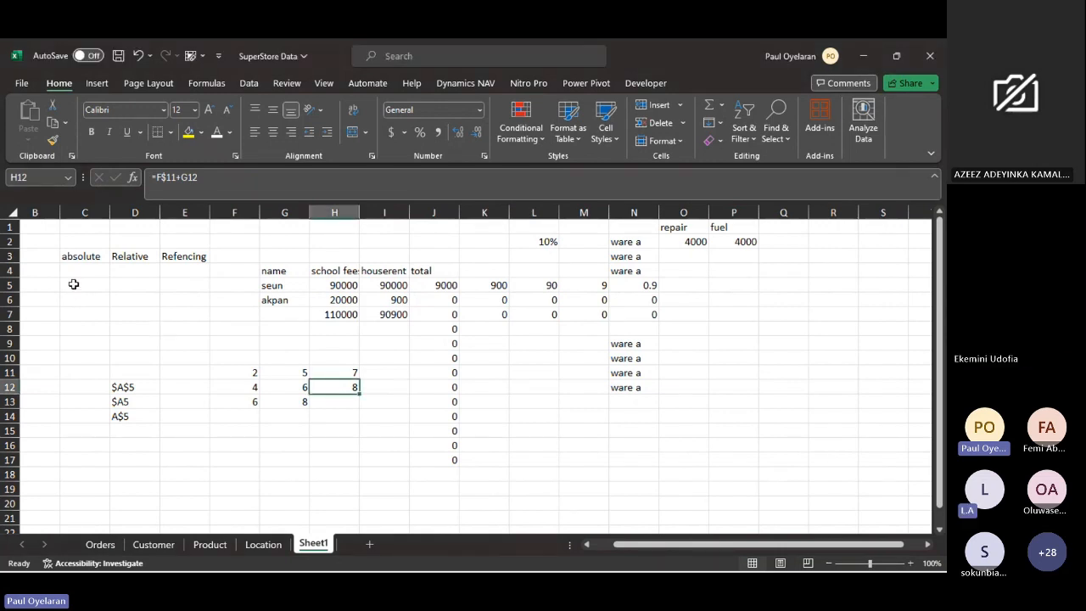
scroll(441, 431, "down", 2)
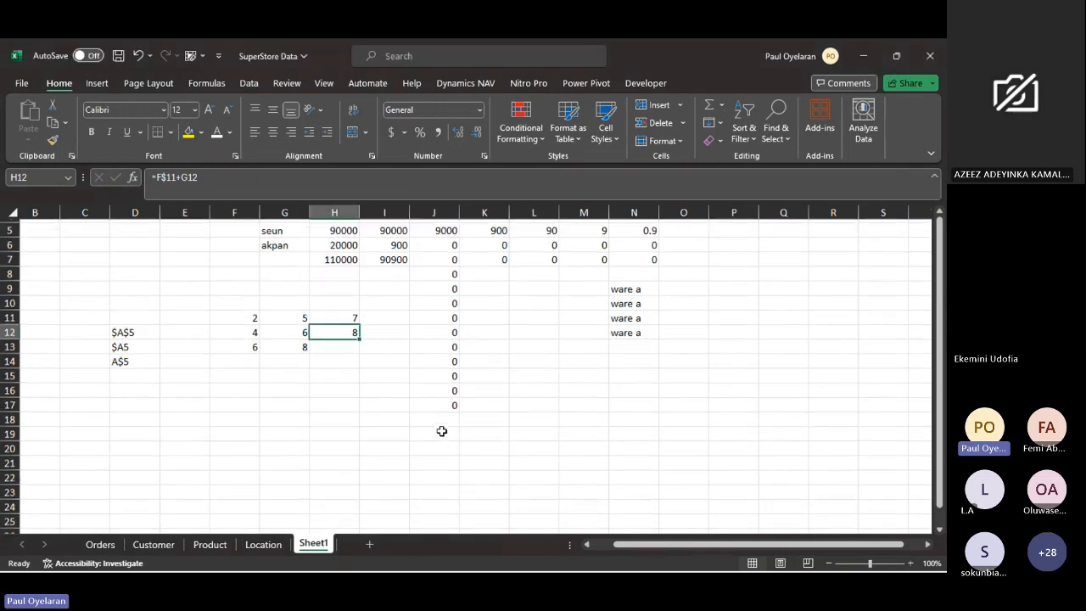
scroll(441, 431, "up", 2)
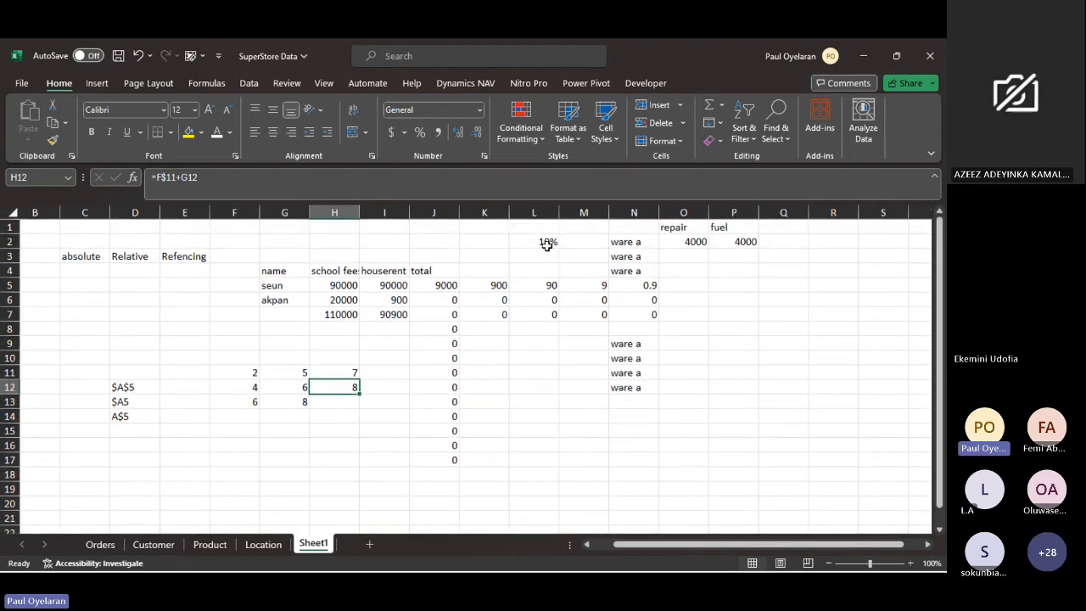
left_click(547, 244)
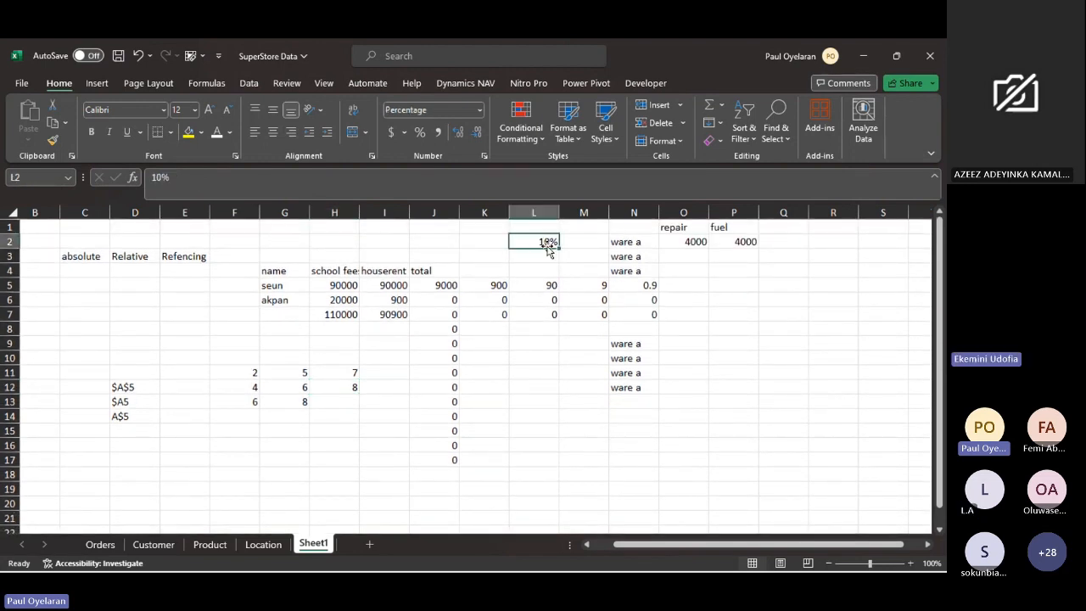
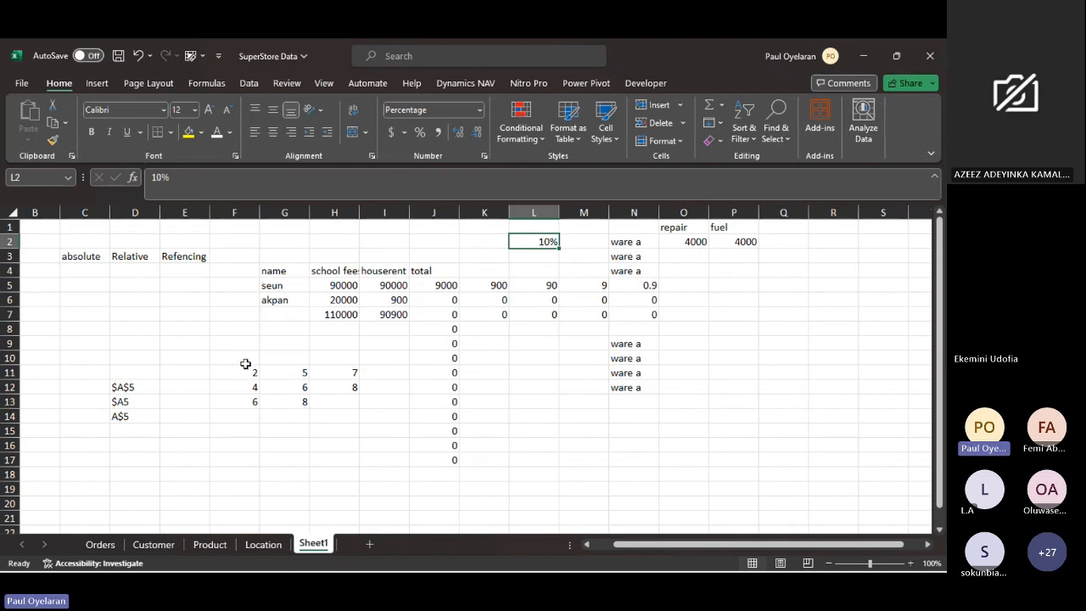
- Clear the percentage calculations from cells K5:M9 on Sheet1
left_click(476, 285)
left_click_drag(476, 285, 571, 337)
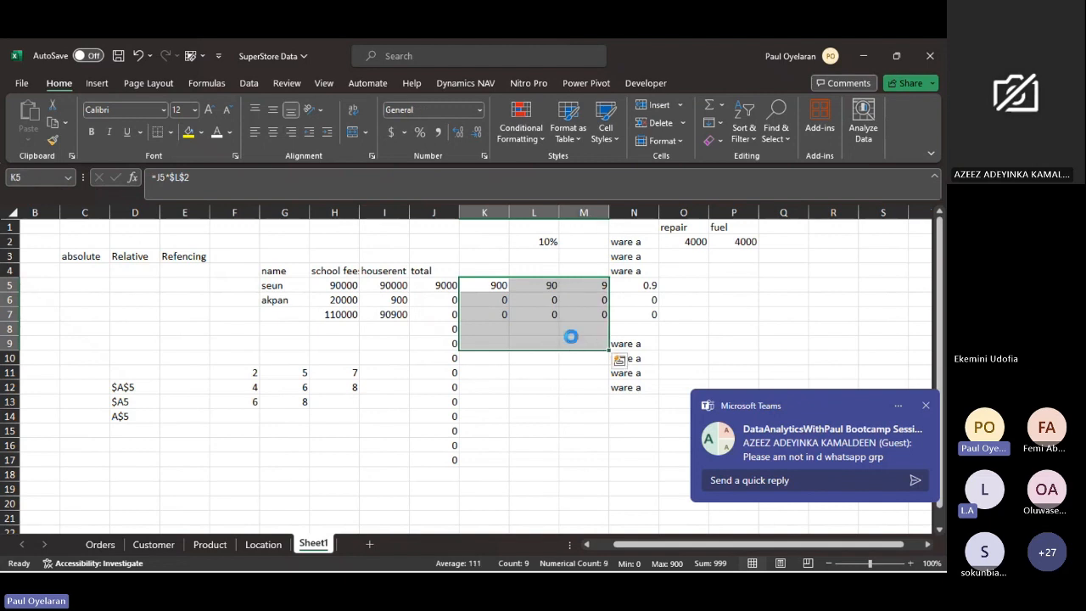
key("Delete")
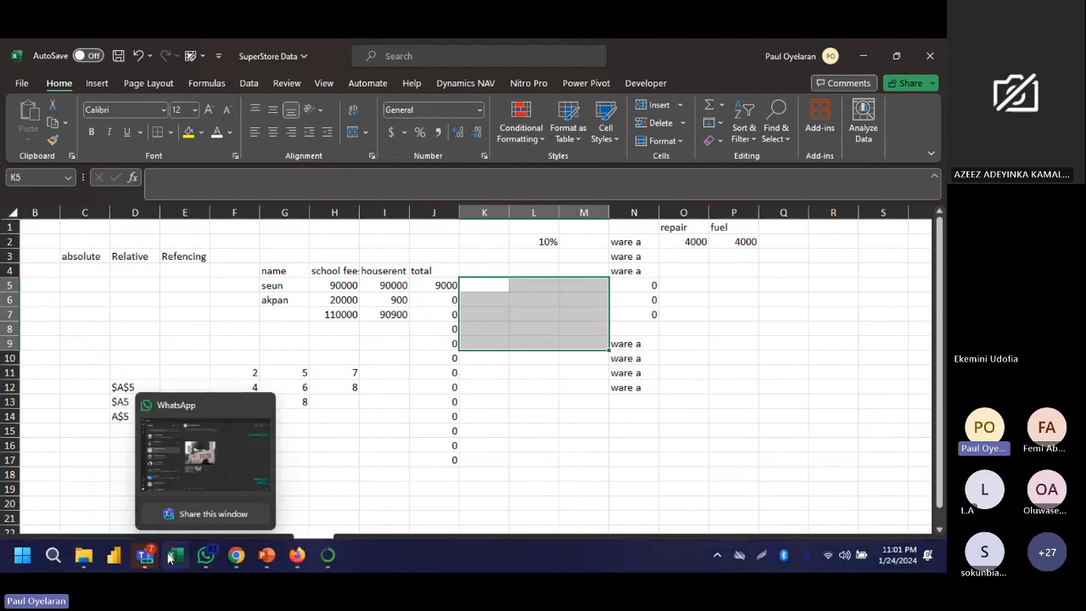
- Switch to WhatsApp Web in Chrome and copy the invite link of the Data Analytics class group
left_click(237, 555)
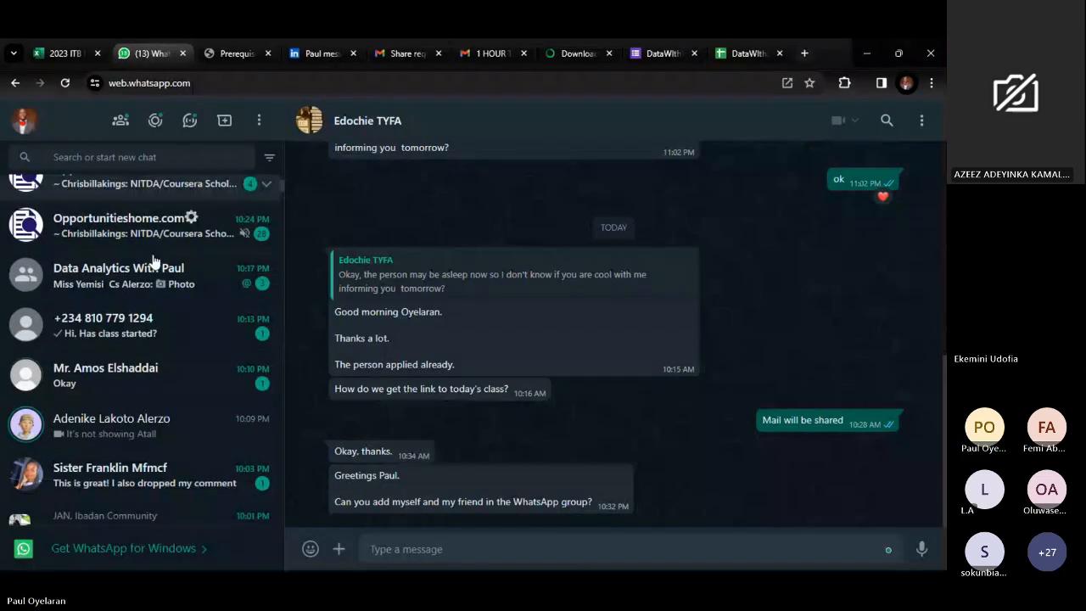
left_click(151, 283)
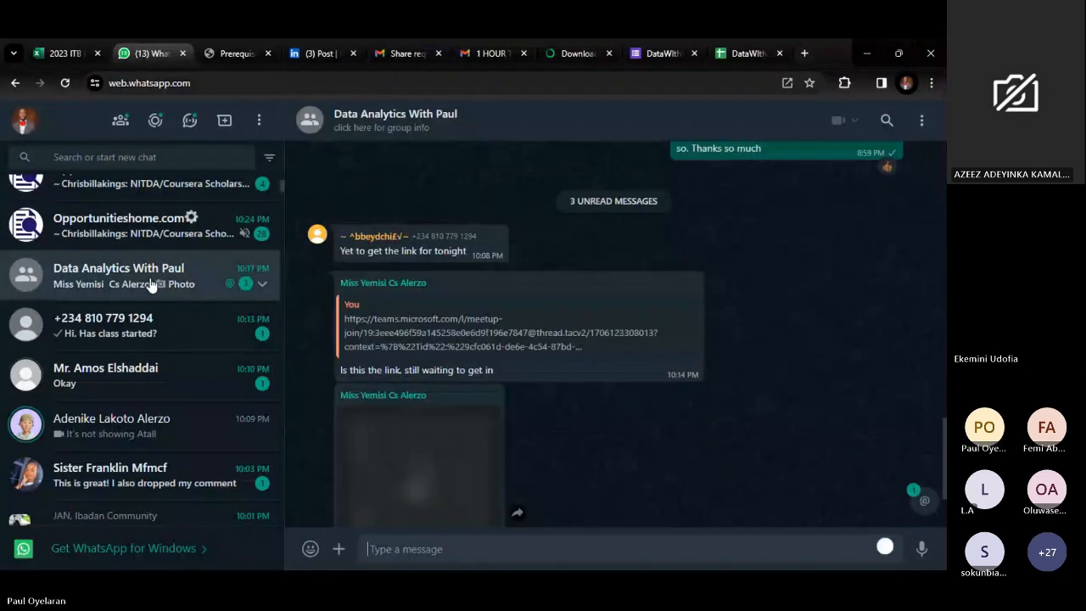
left_click(443, 132)
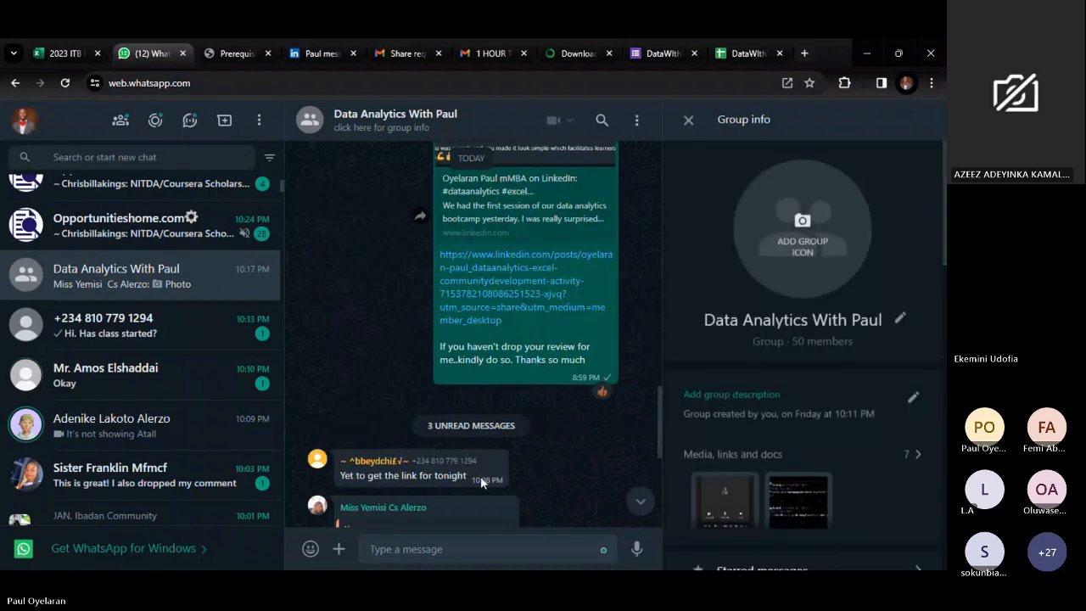
scroll(480, 476, "down", 5)
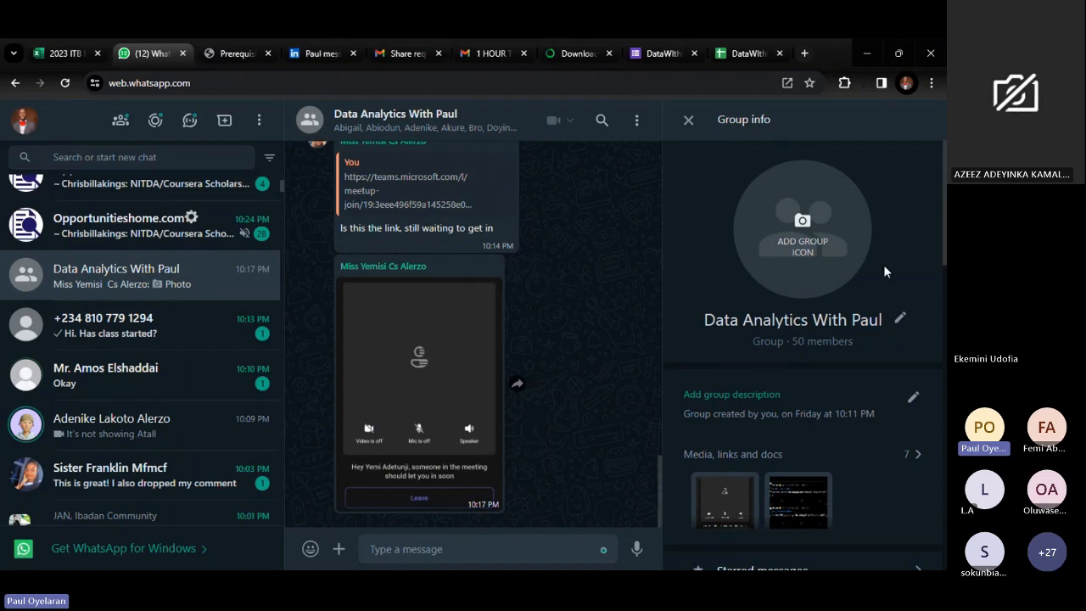
scroll(817, 365, "down", 5)
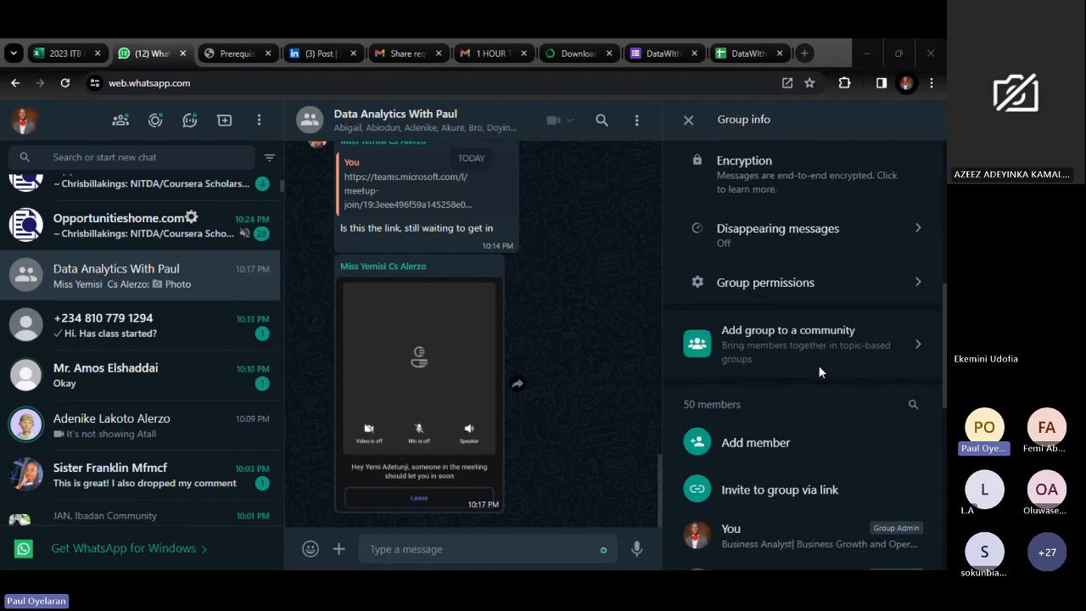
scroll(804, 458, "down", 1)
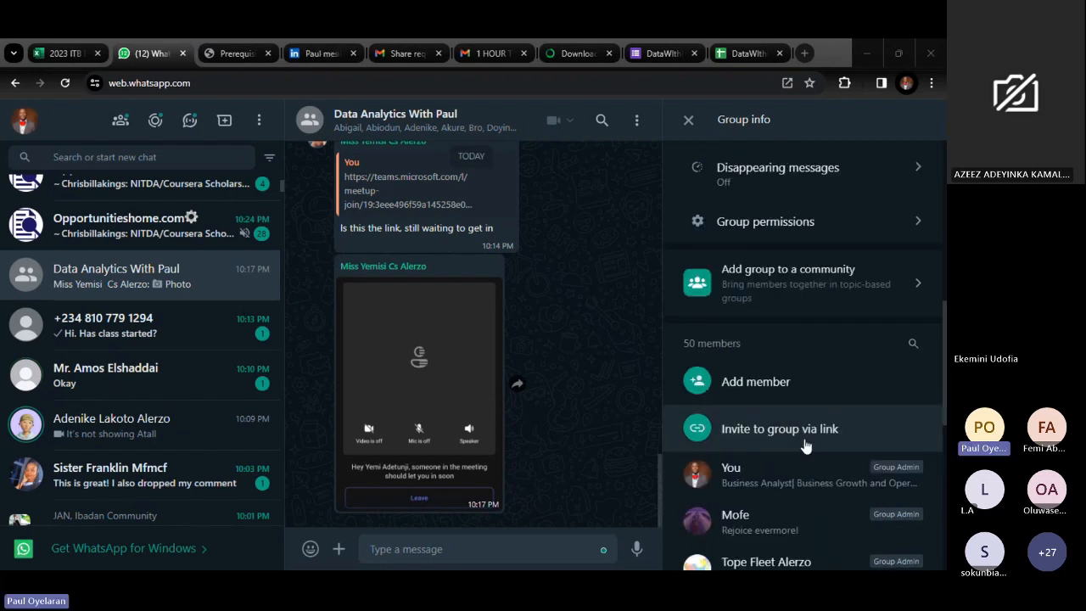
left_click(806, 443)
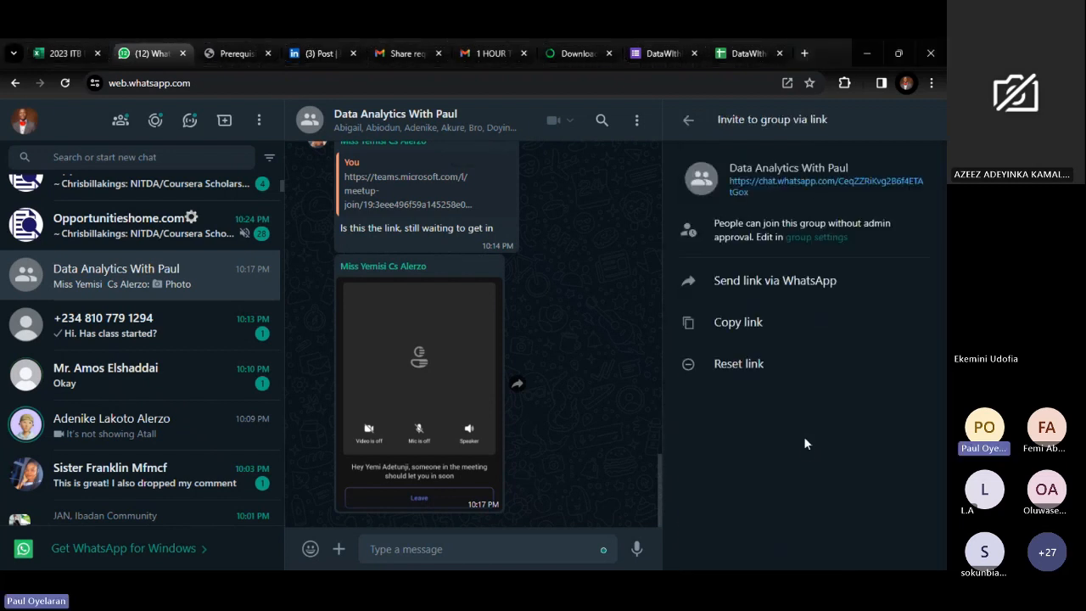
left_click(747, 323)
- Switch to the Teams bootcamp meeting, send the copied group invite link in the meeting chat, and minimize the meeting window
key("super")
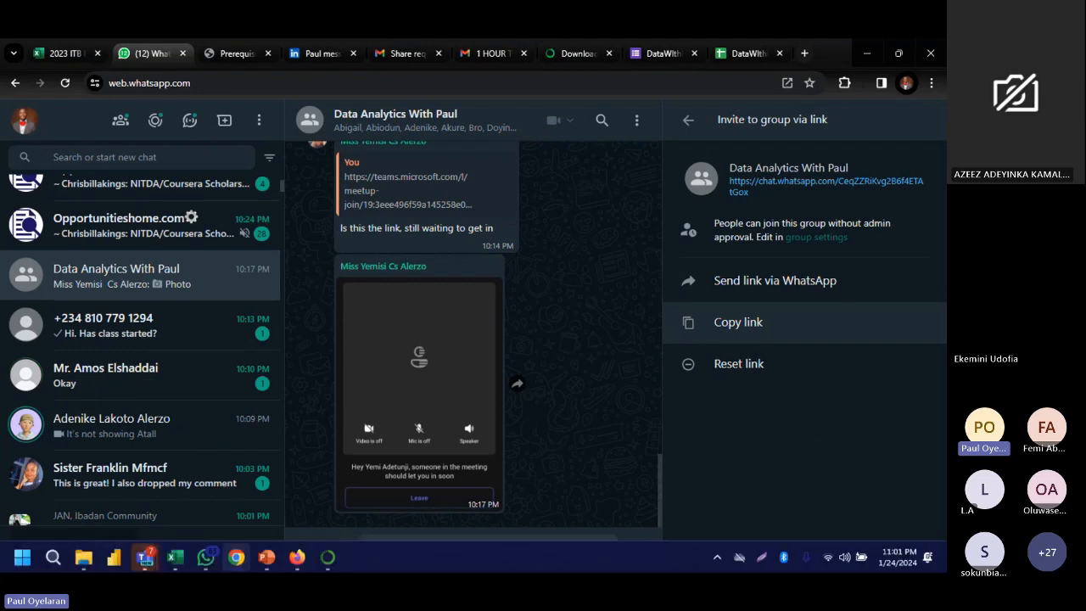
mouse_move(150, 558)
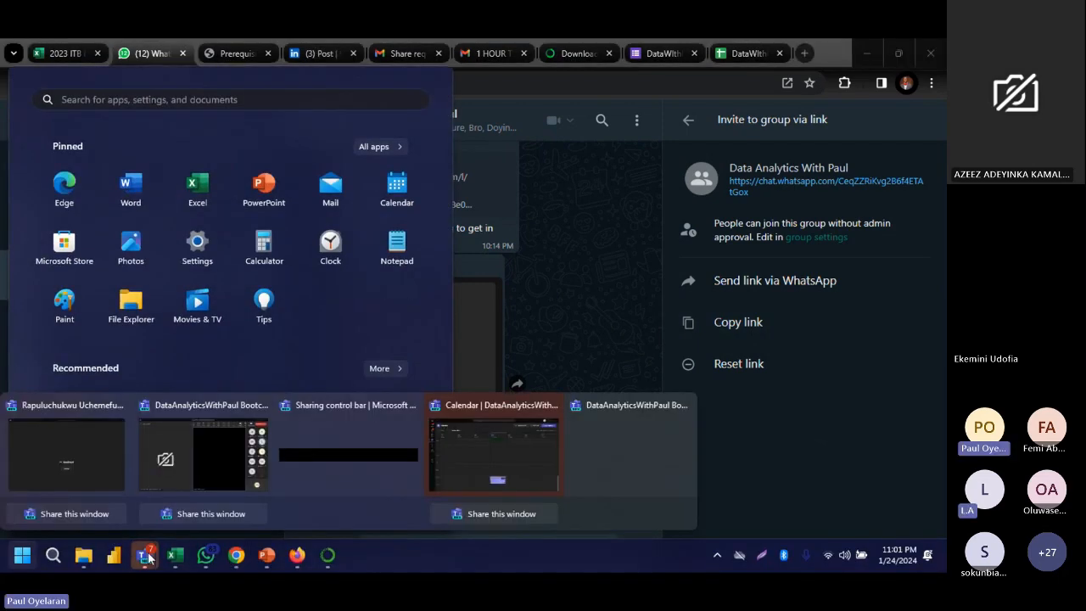
left_click(199, 485)
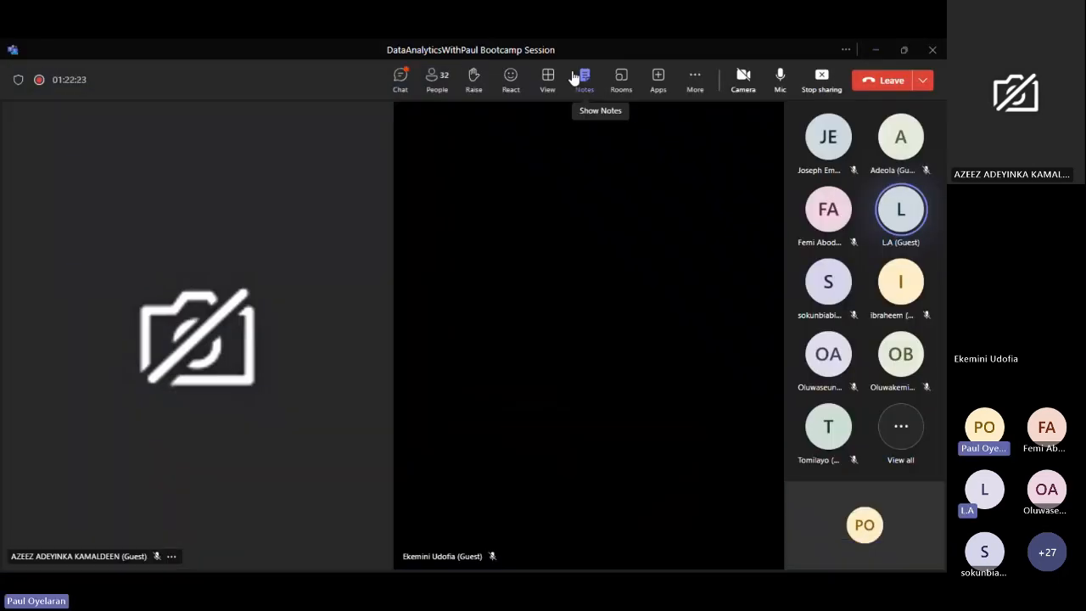
left_click(413, 79)
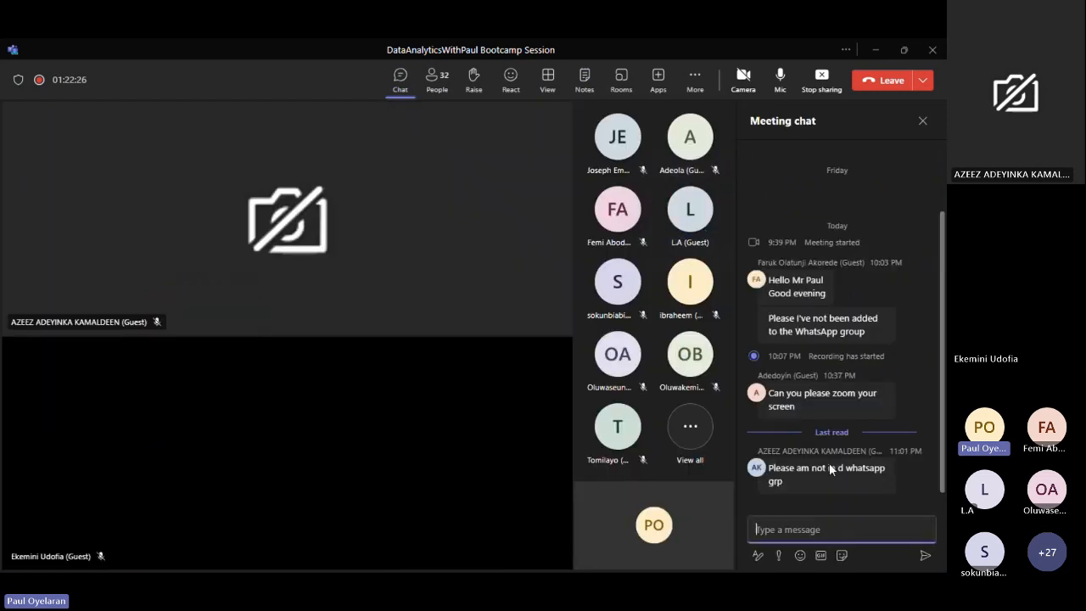
key("ctrl+v")
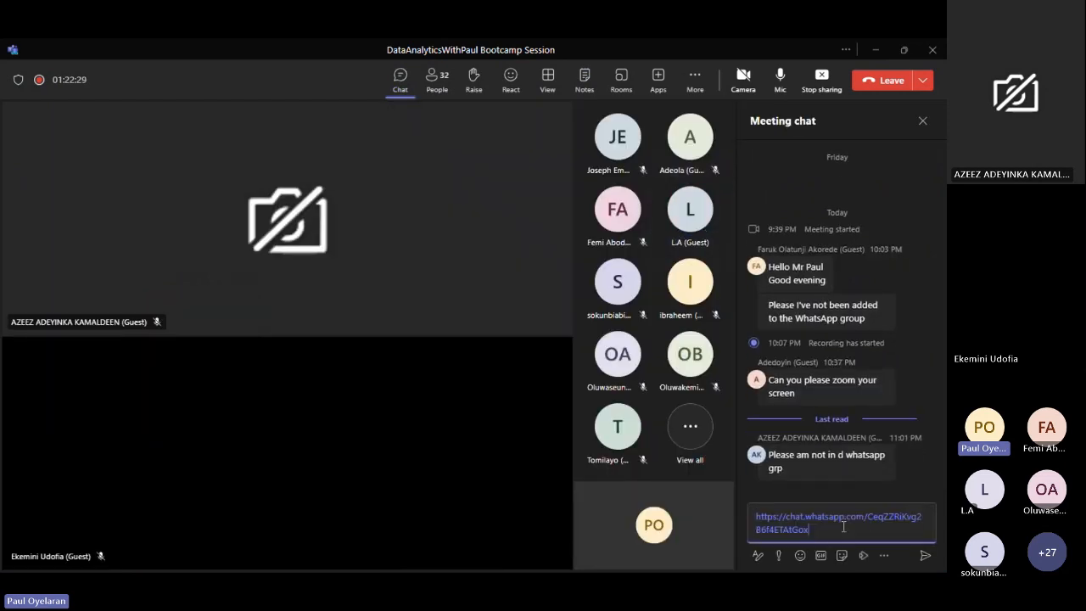
key("Return")
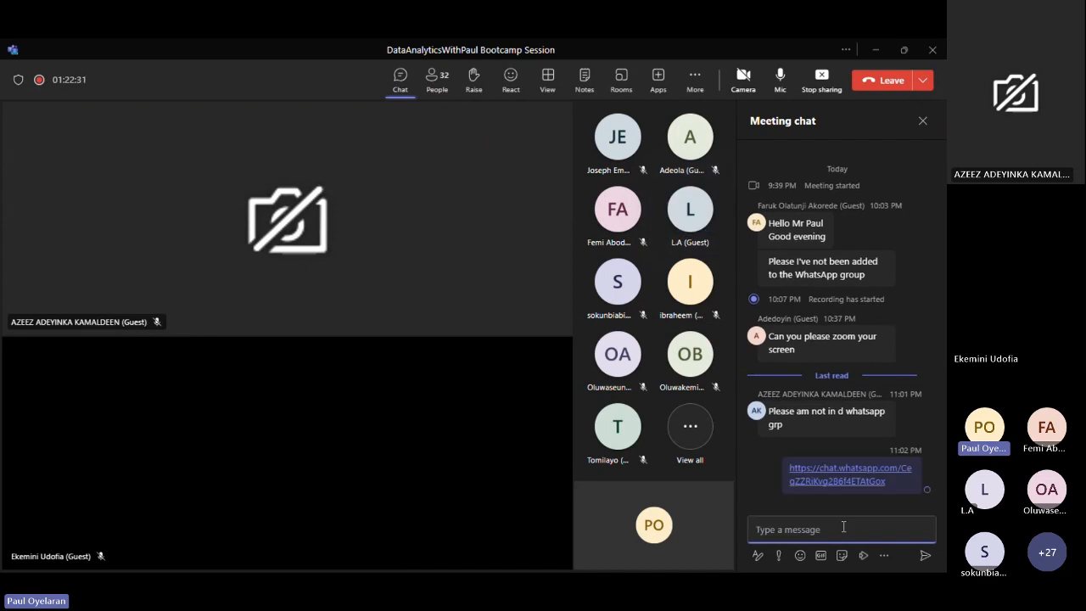
left_click(871, 47)
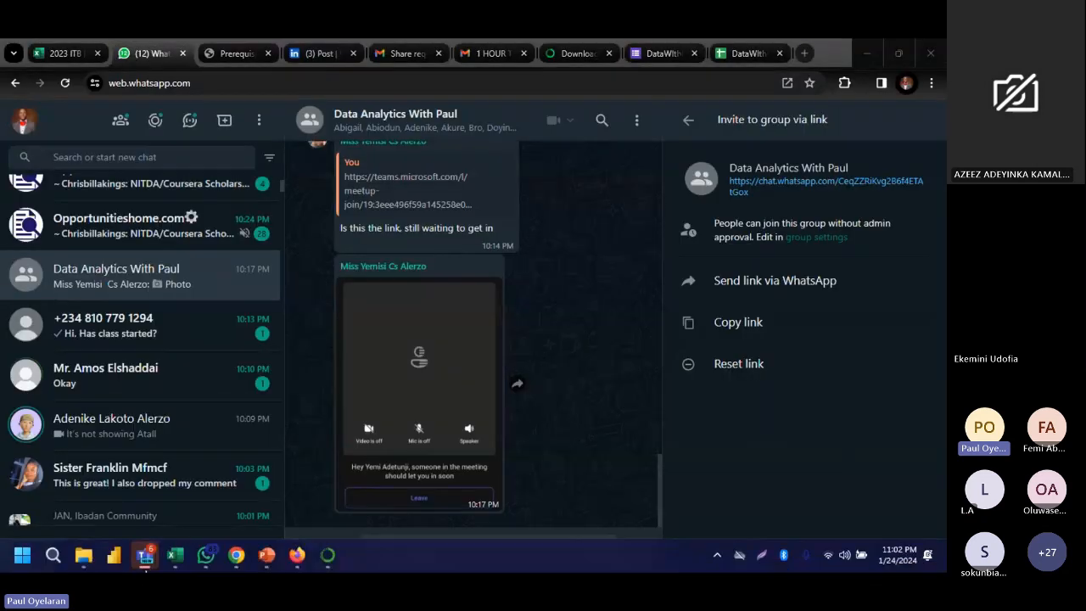
- Return to the SuperStore Data workbook in Excel and clear J6:K17, N1:R17 and cell J5 on Sheet1
left_click(176, 553)
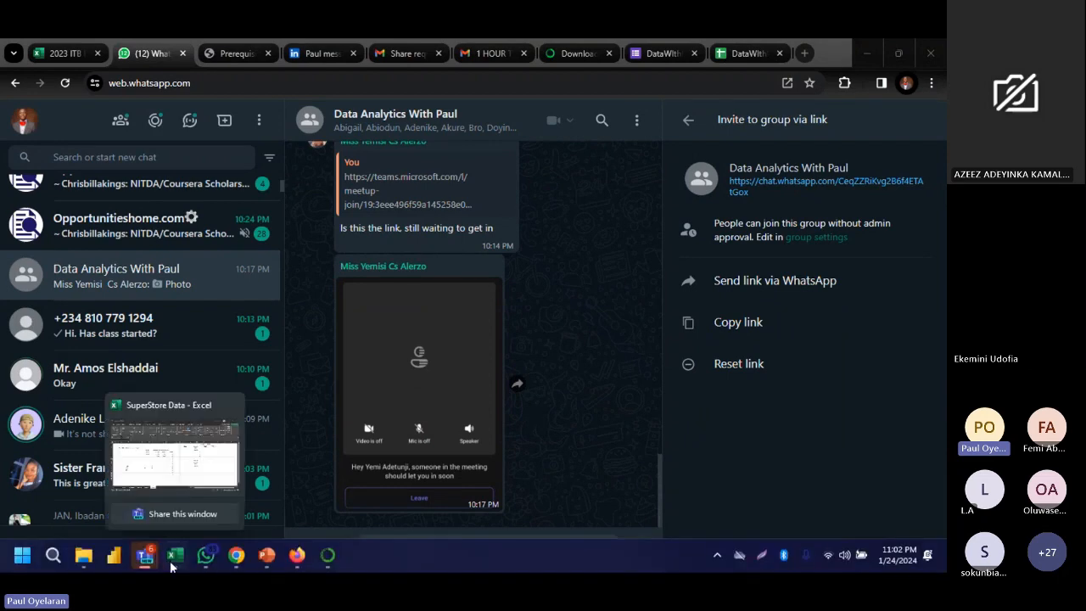
left_click(172, 560)
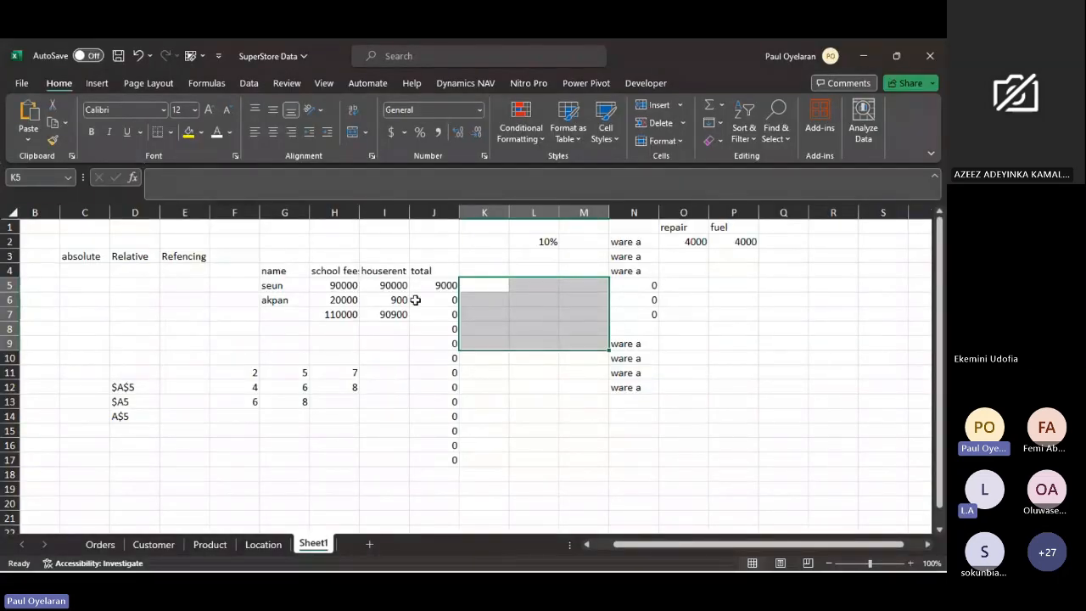
left_click_drag(457, 299, 462, 469)
key("Delete")
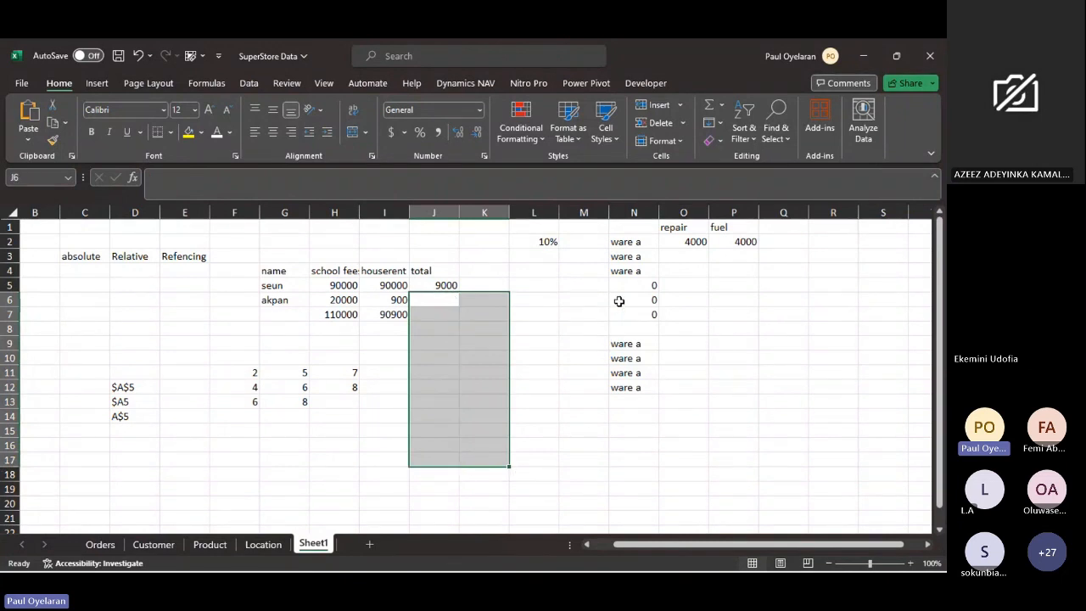
left_click_drag(611, 230, 817, 458)
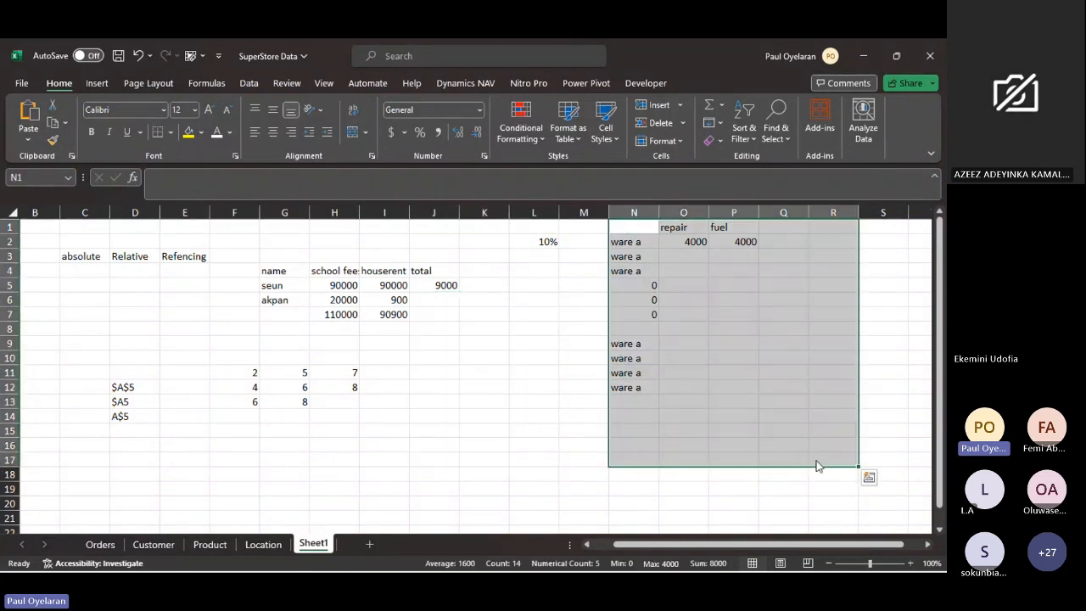
key("Delete")
left_click(437, 288)
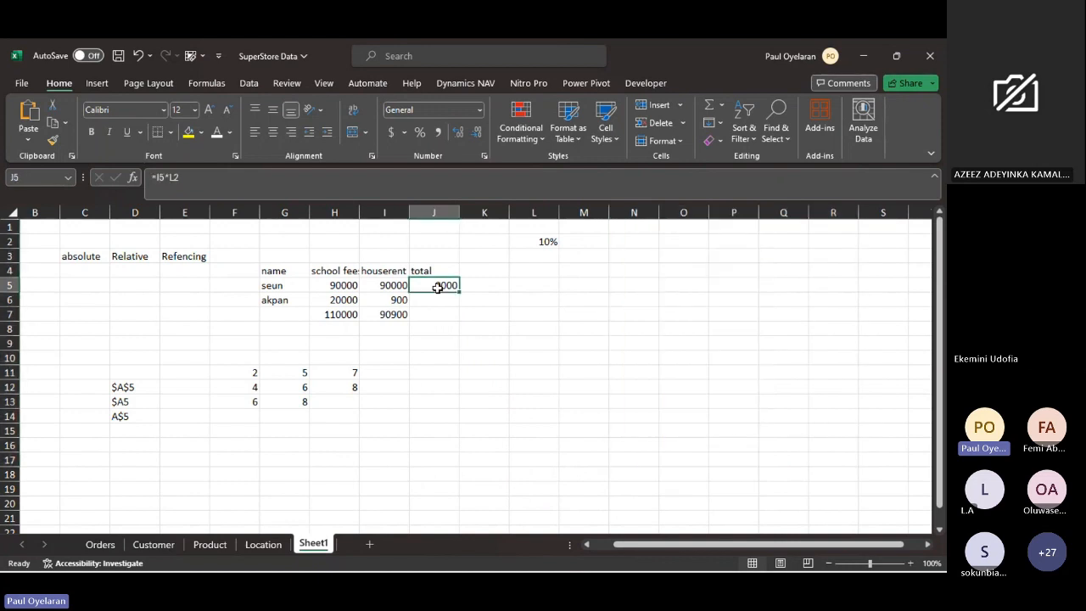
key("Delete")
- Auto-fit column H to the school fees heading and set the houserent amount in I5 to 12000
left_click(291, 284)
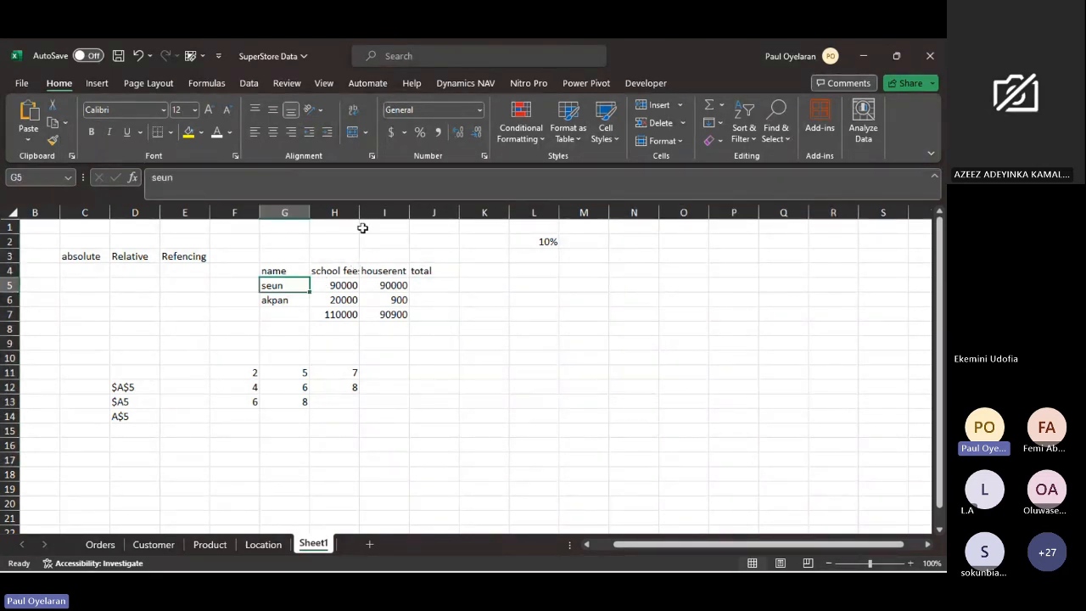
double_click(360, 213)
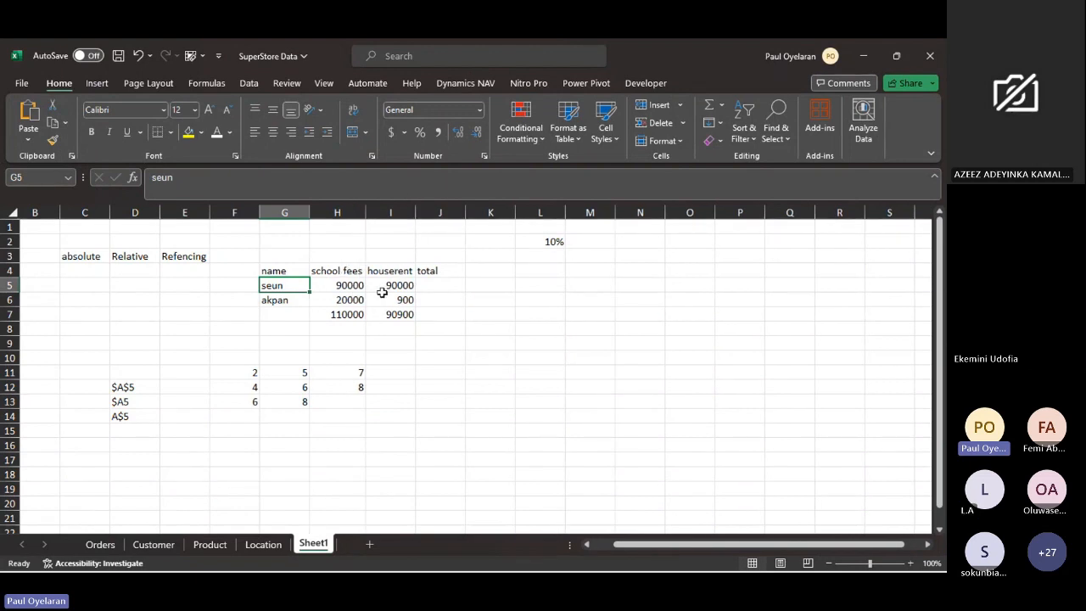
left_click(388, 289)
type("12000")
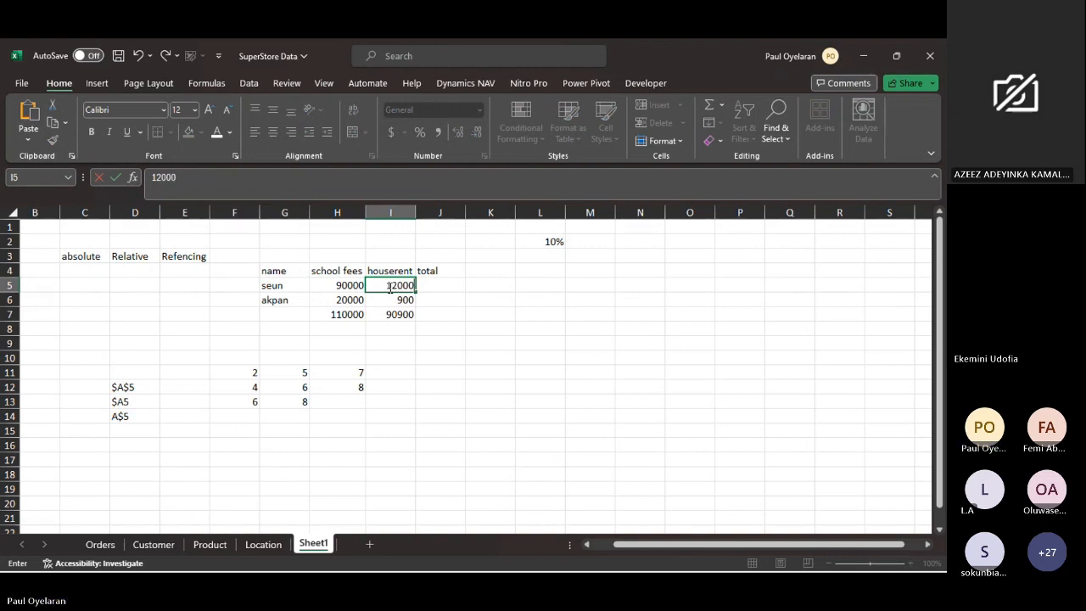
key("Return")
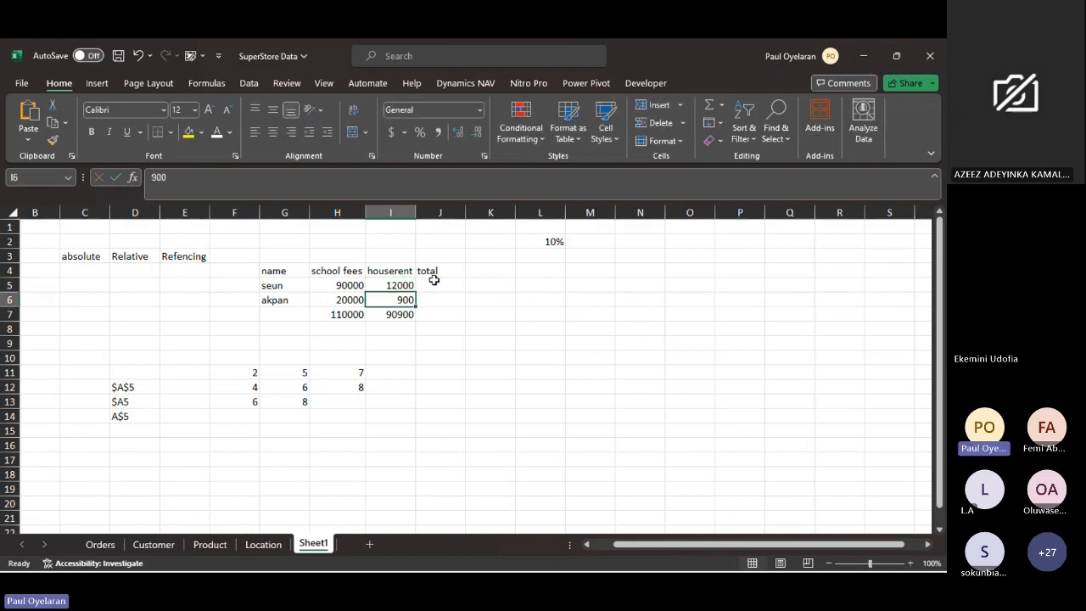
- Enter the formula =H5+I5 in J5 to total the school fees and houserent of the first row
left_click(434, 283)
type("=")
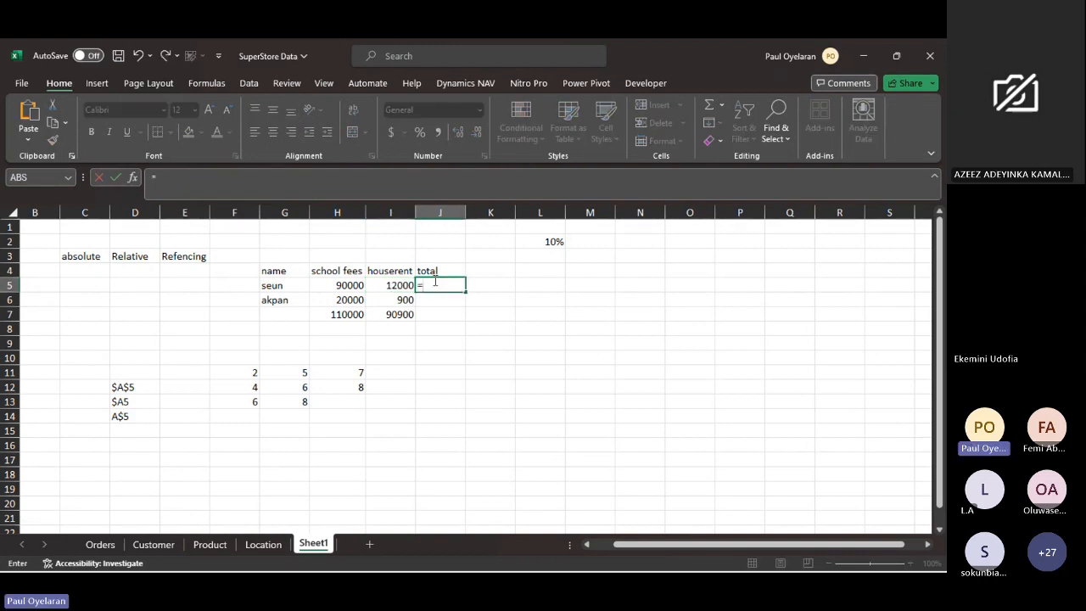
left_click(351, 285)
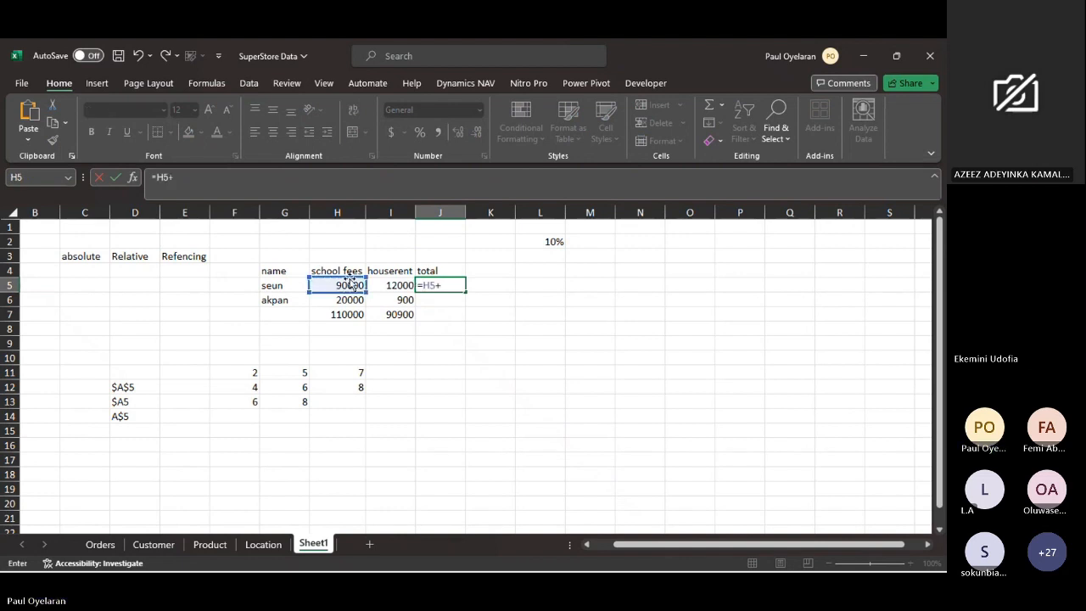
type("+")
left_click(383, 282)
key("Return")
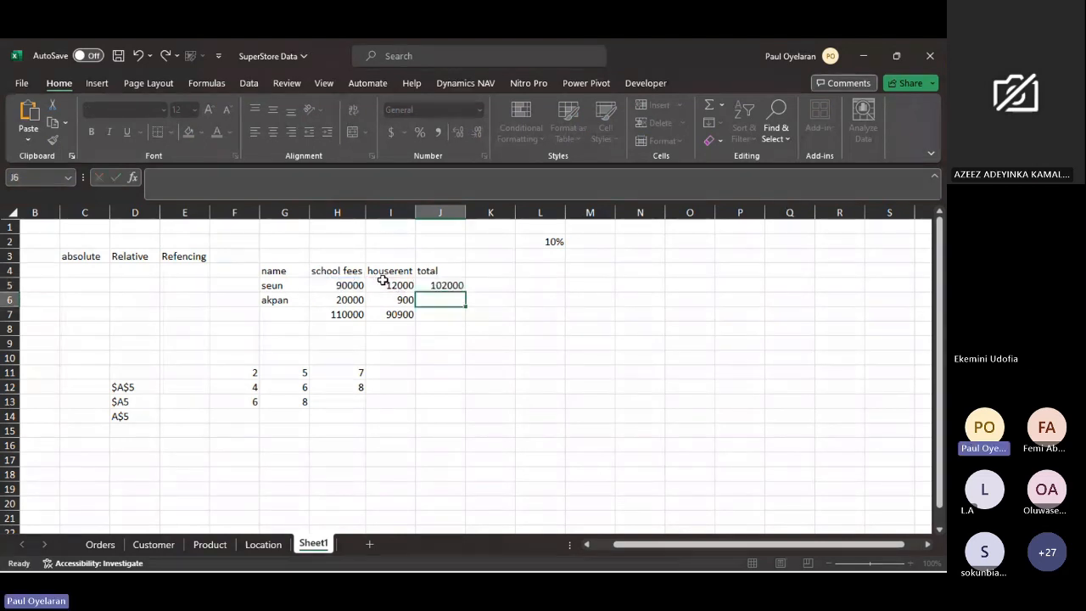
- Fill the relative total formula =H5+I5 from J5 down to J6
left_click(447, 285)
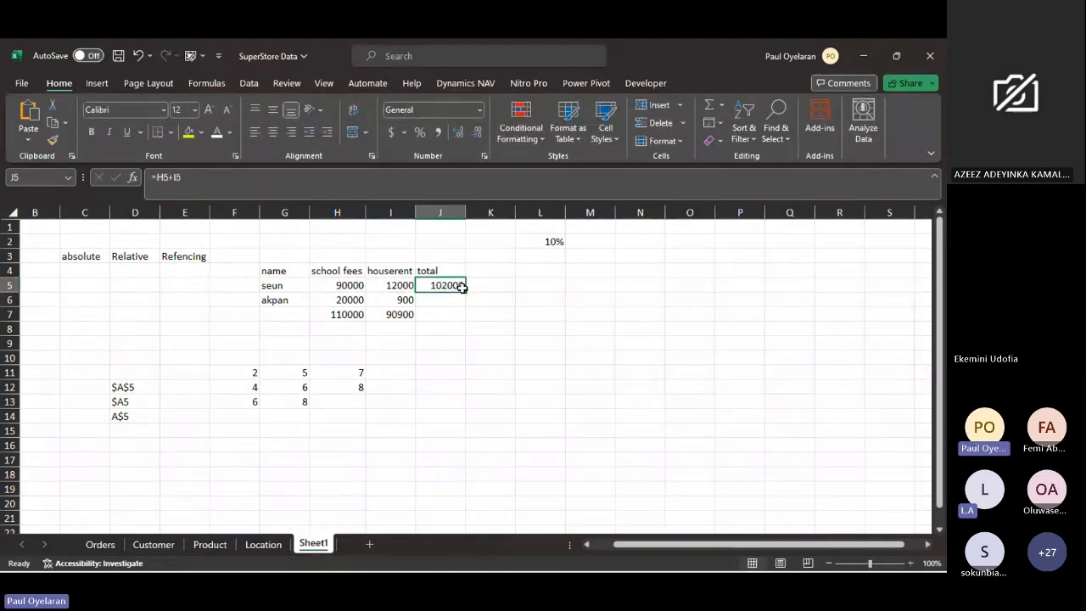
left_click_drag(465, 292, 466, 311)
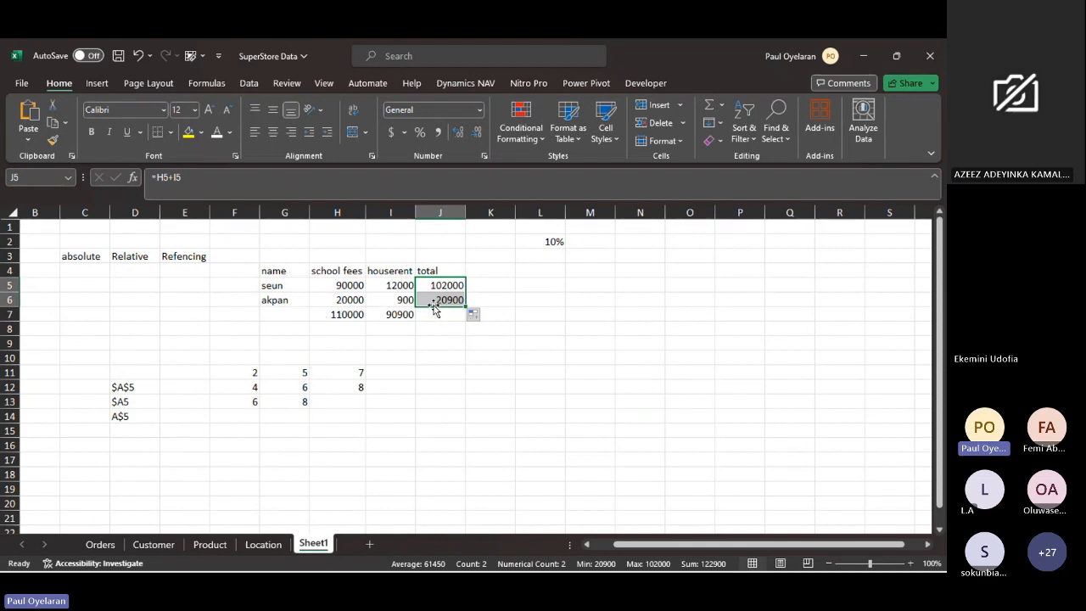
left_click(458, 289)
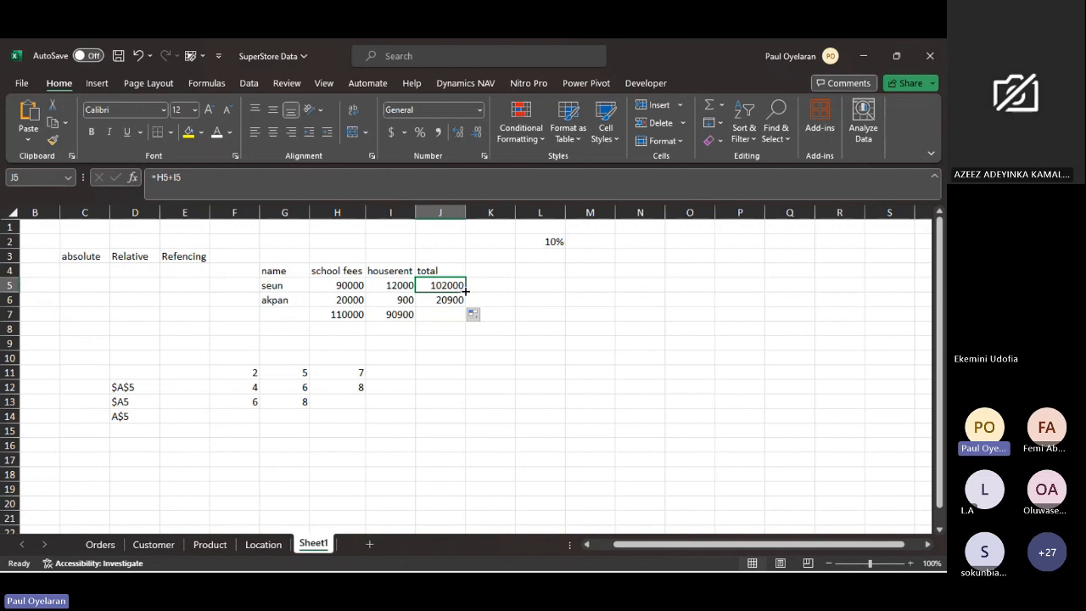
left_click_drag(465, 290, 464, 305)
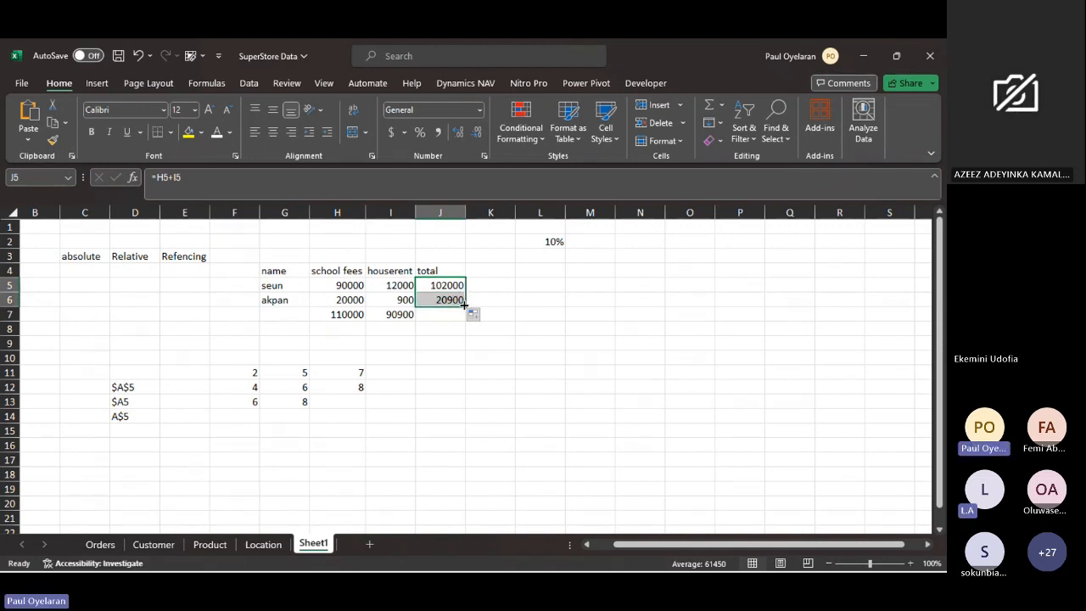
- Compare the formulas in J5 and J6, examining the columns H and I and the row 5 cells they refer to
left_click(450, 301)
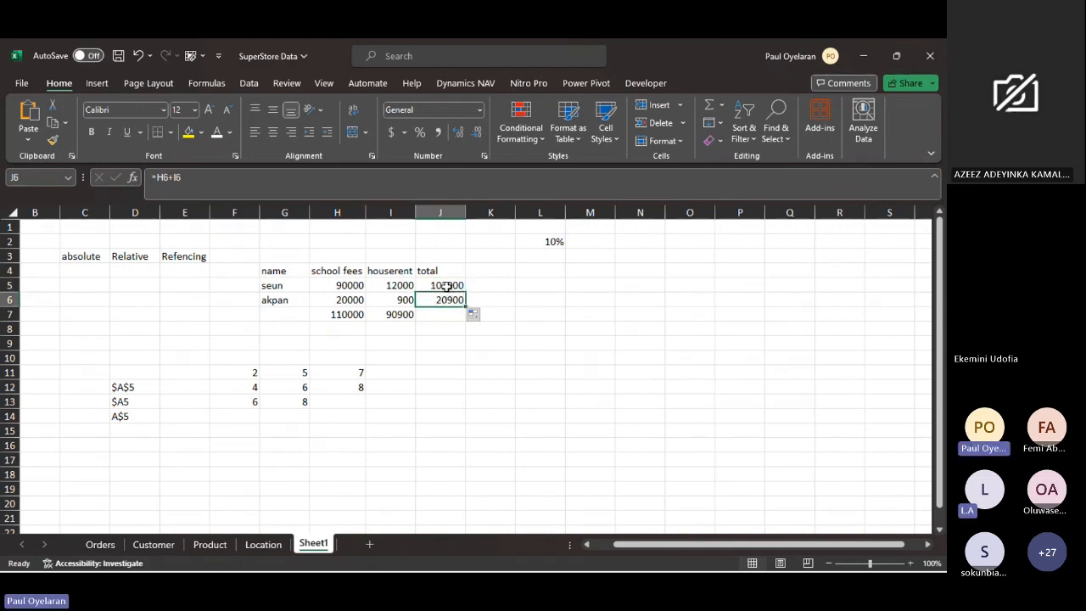
left_click(447, 286)
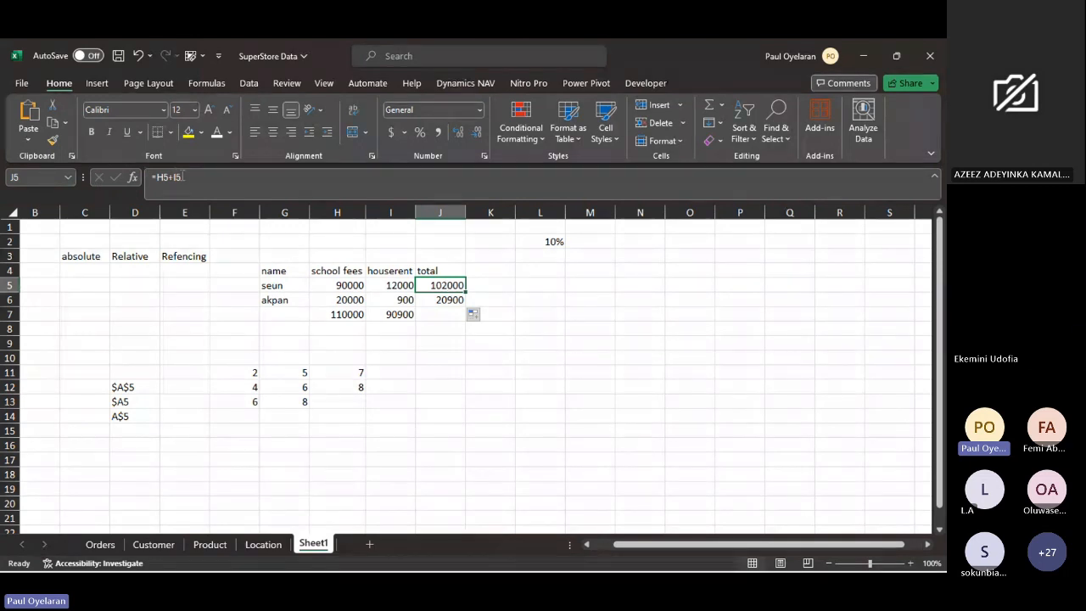
left_click_drag(182, 176, 157, 177)
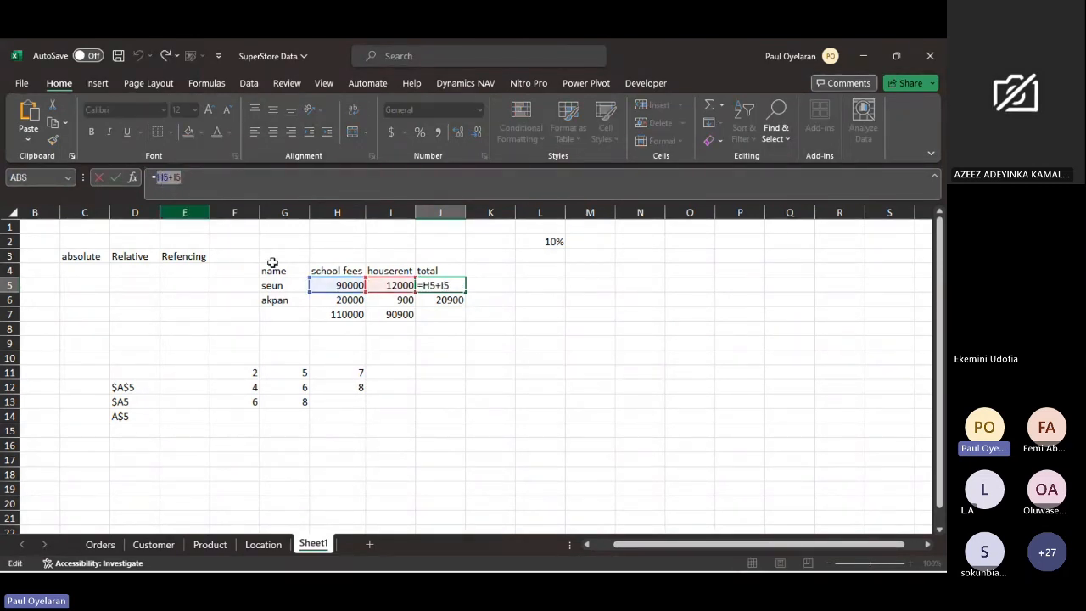
left_click(442, 299)
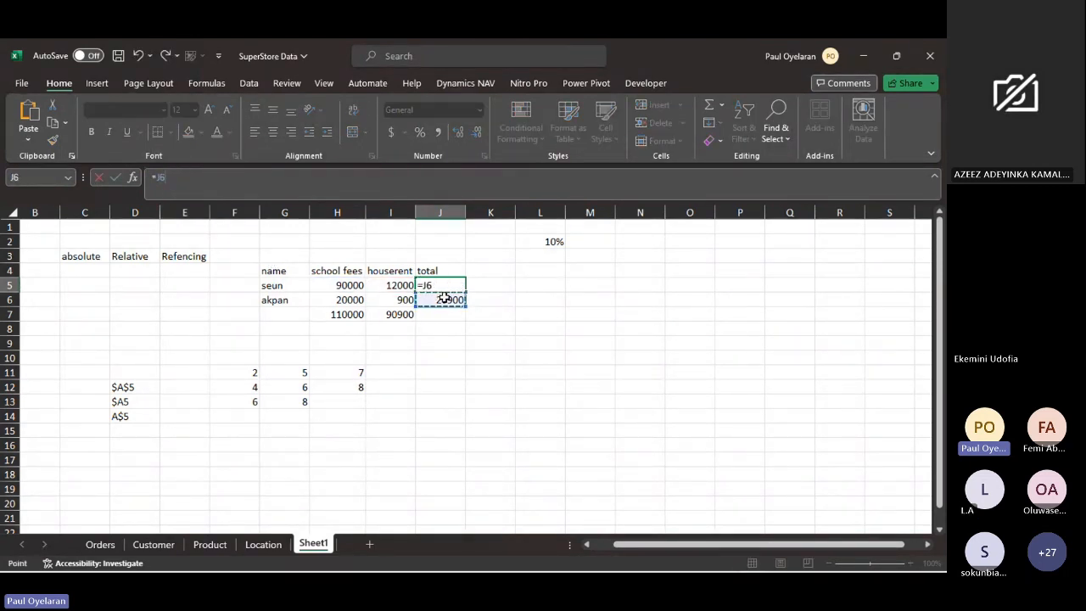
key("Escape")
left_click(444, 298)
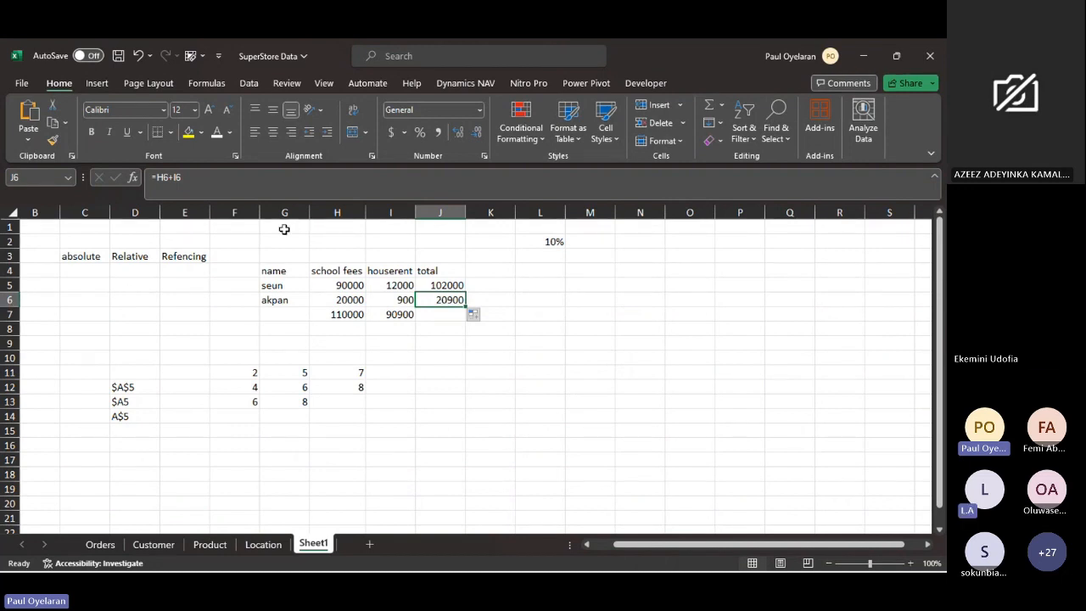
left_click(342, 209)
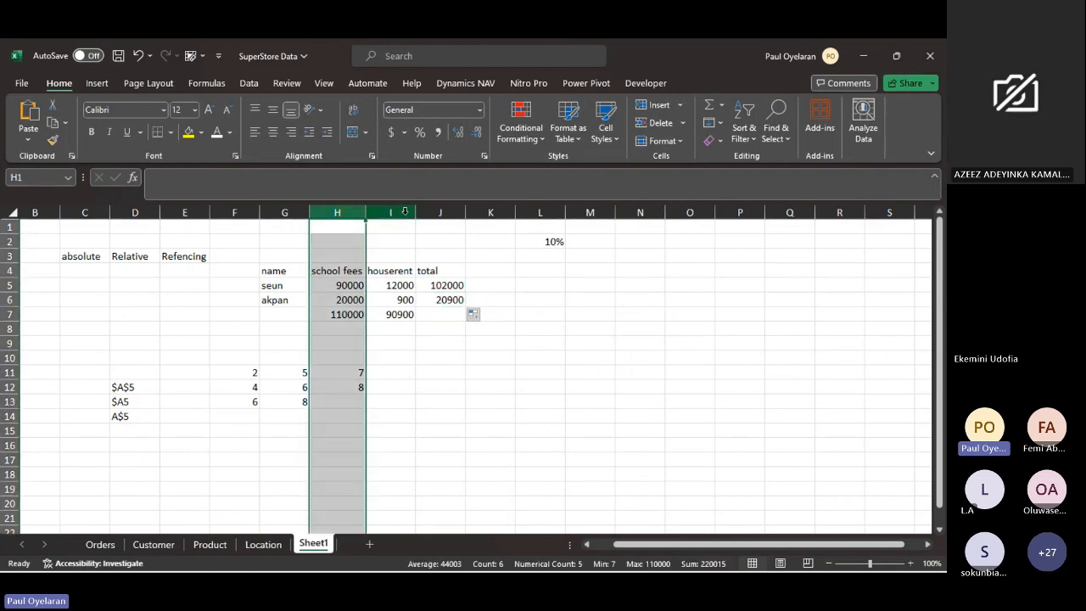
left_click(404, 211, "ctrl")
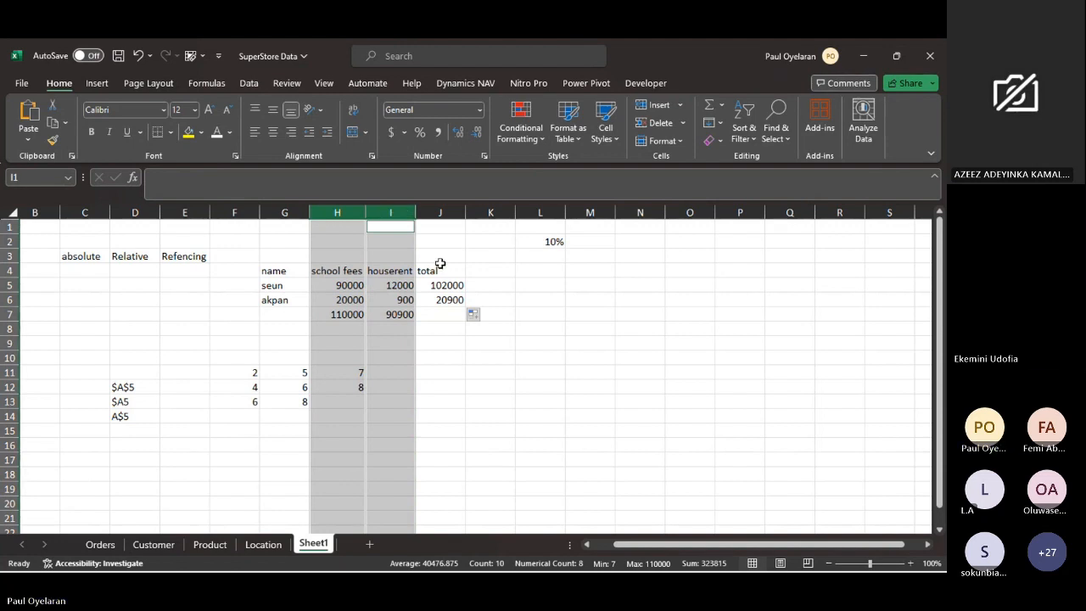
left_click(339, 287)
left_click(340, 300)
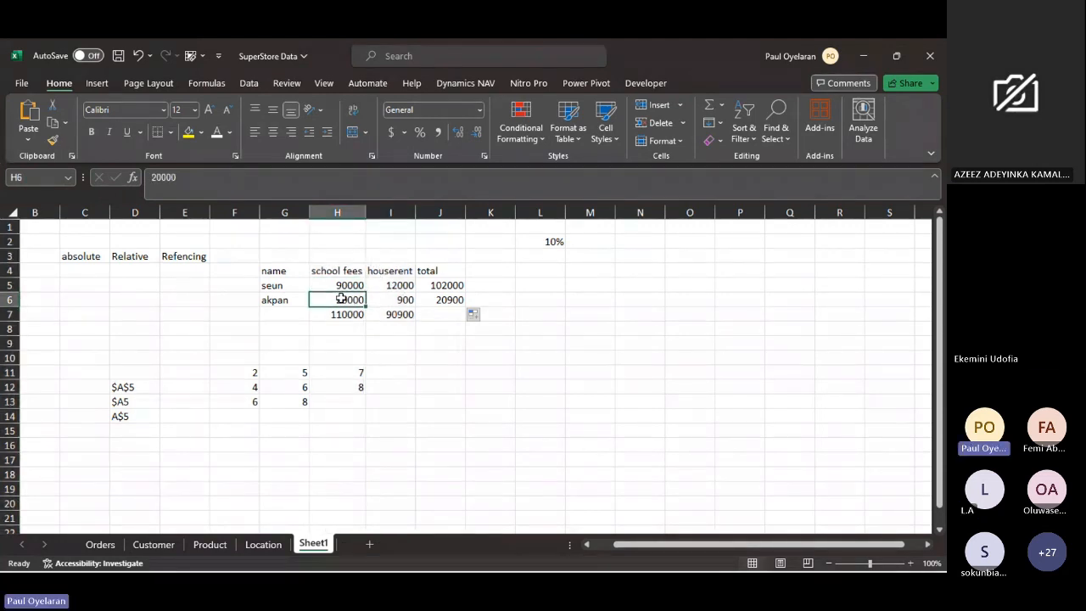
left_click(342, 285)
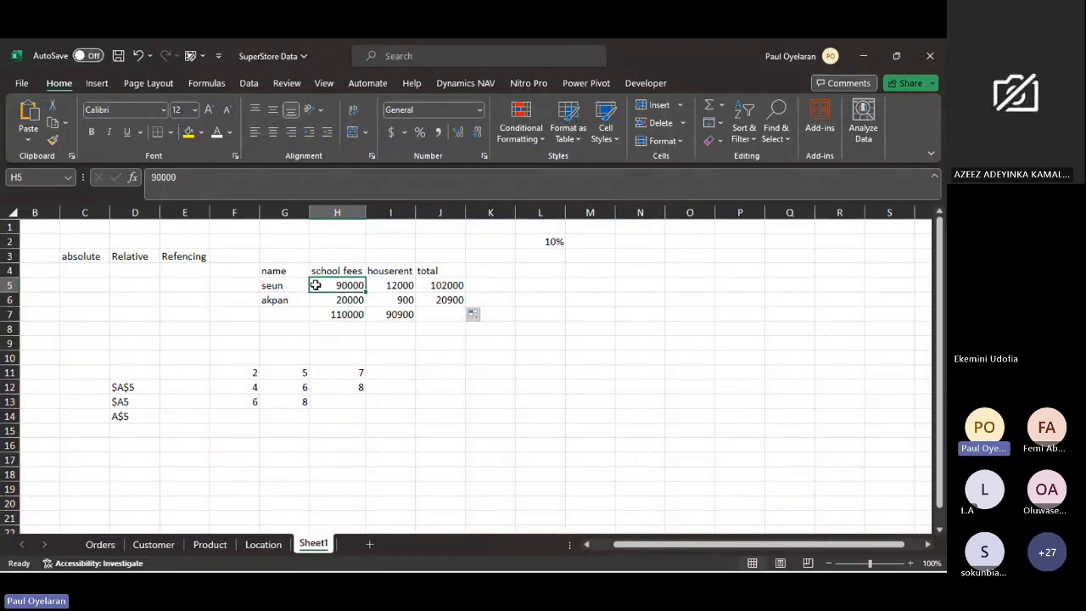
left_click_drag(313, 286, 4, 285)
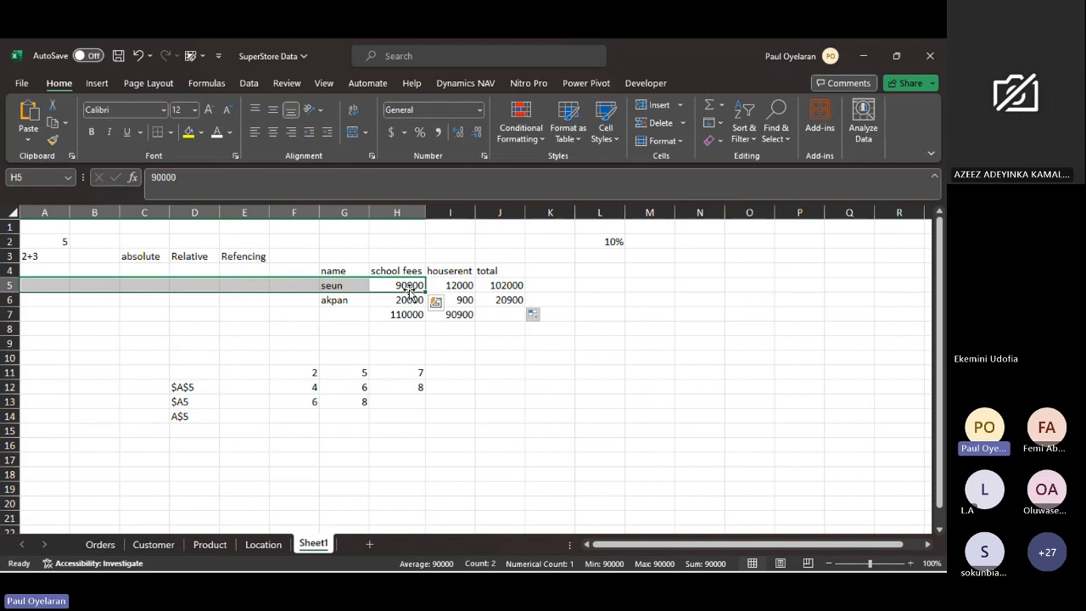
- Repeat the fill of the J5 total formula into J6 and inspect the copied formula
left_click(505, 285)
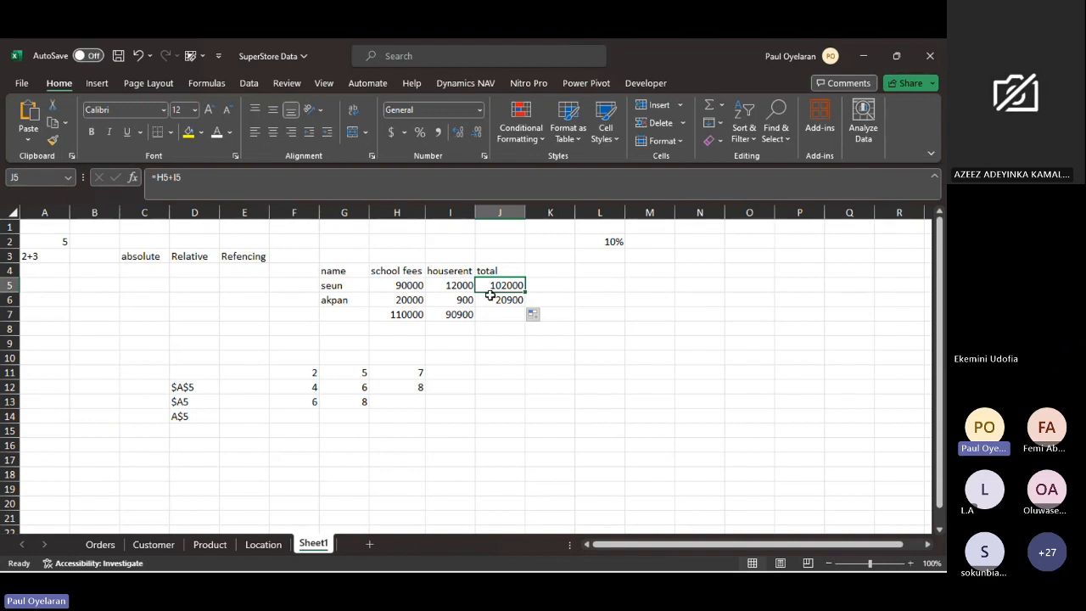
left_click_drag(524, 292, 526, 300)
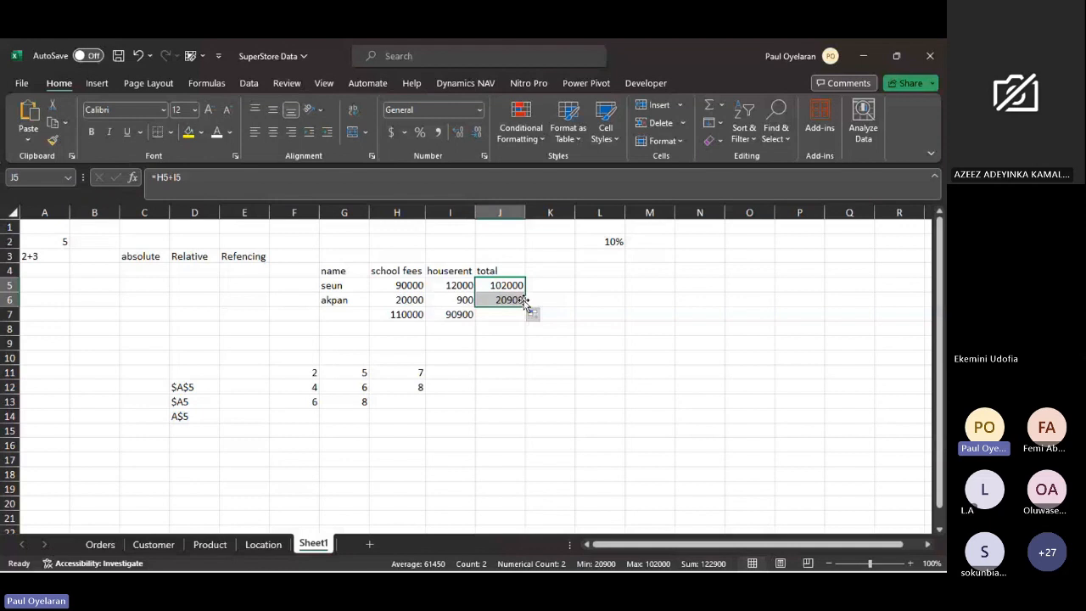
left_click(525, 302)
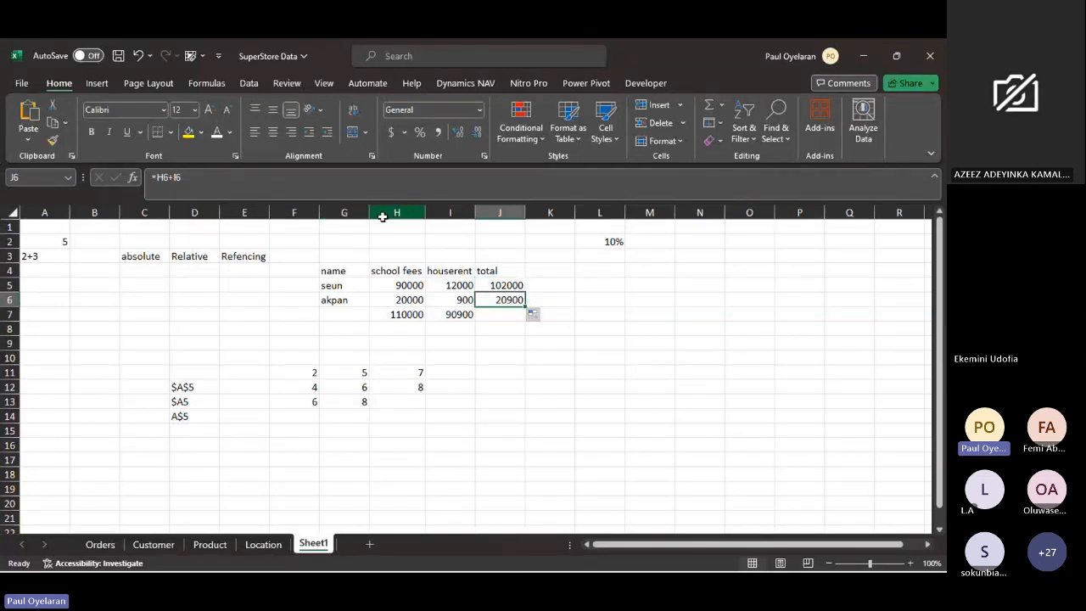
- Examine how the H5 reference in J5's formula combines a column letter and a row number
left_click(449, 212)
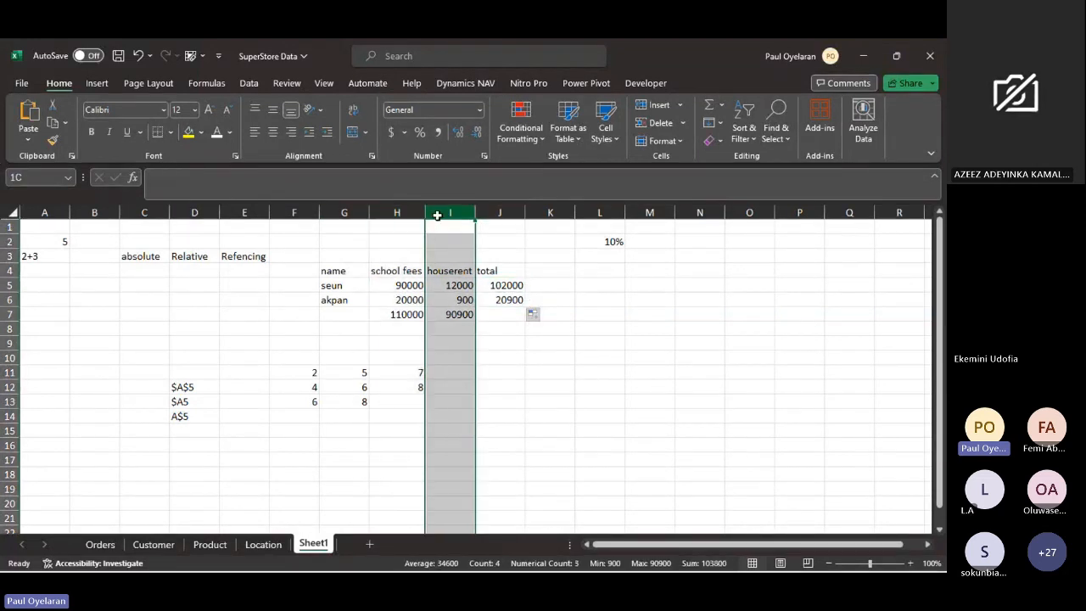
left_click(515, 285)
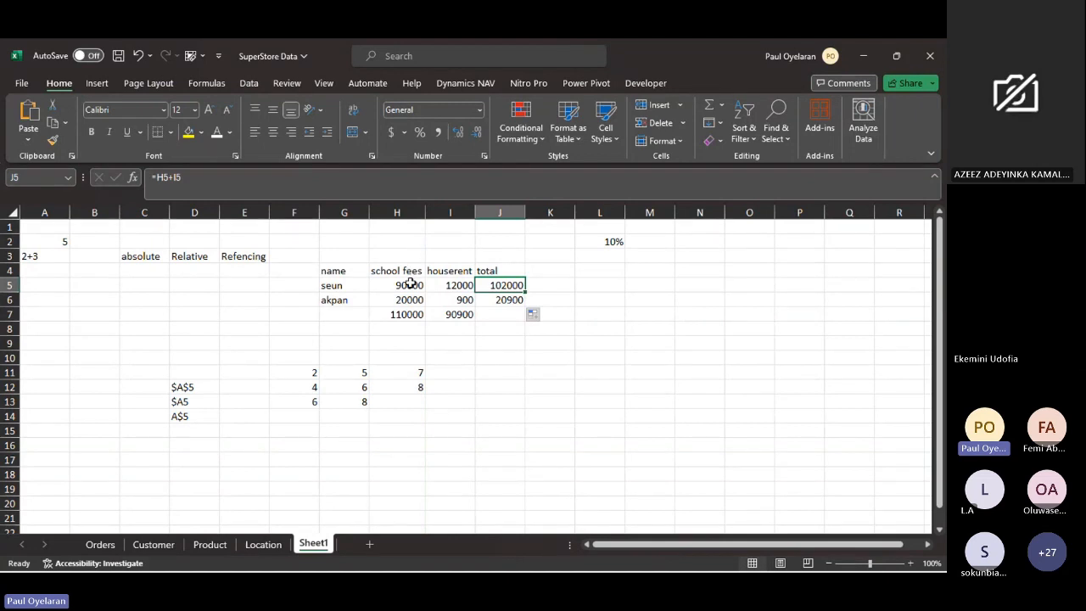
left_click(410, 285)
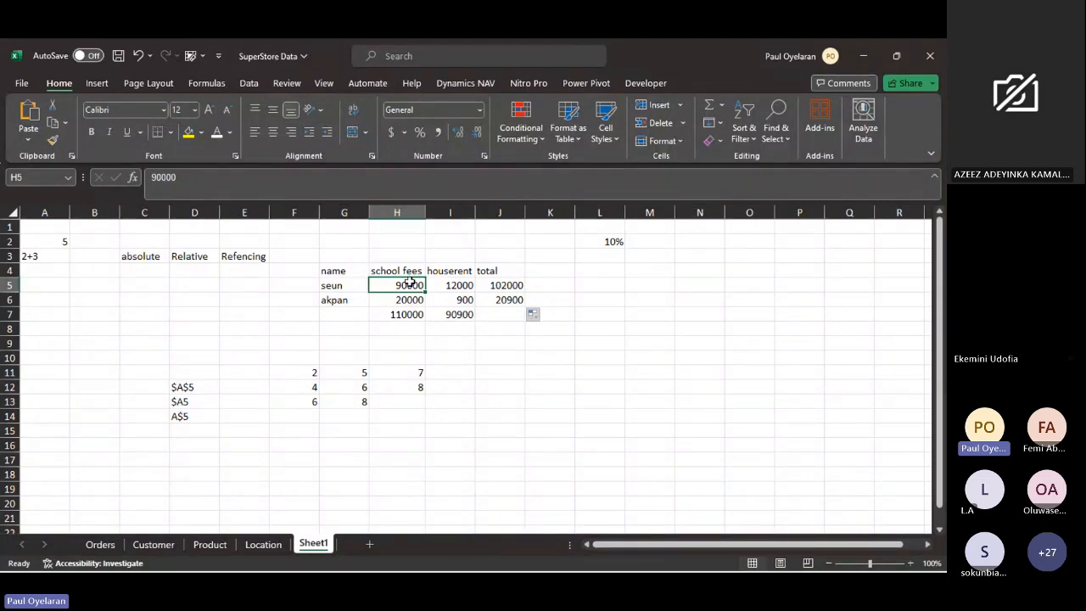
left_click(506, 284)
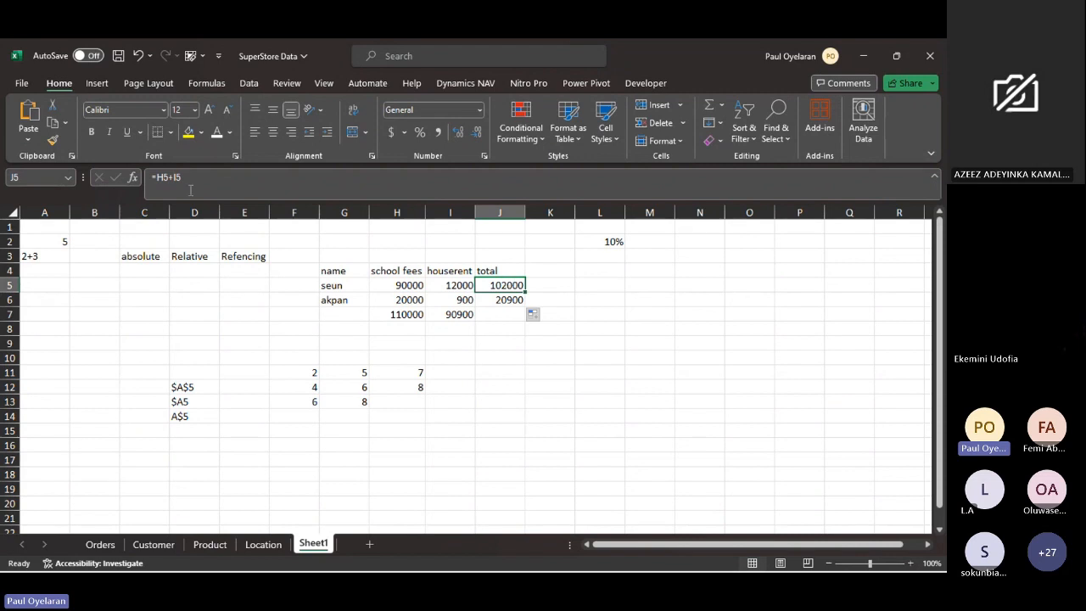
left_click(161, 177)
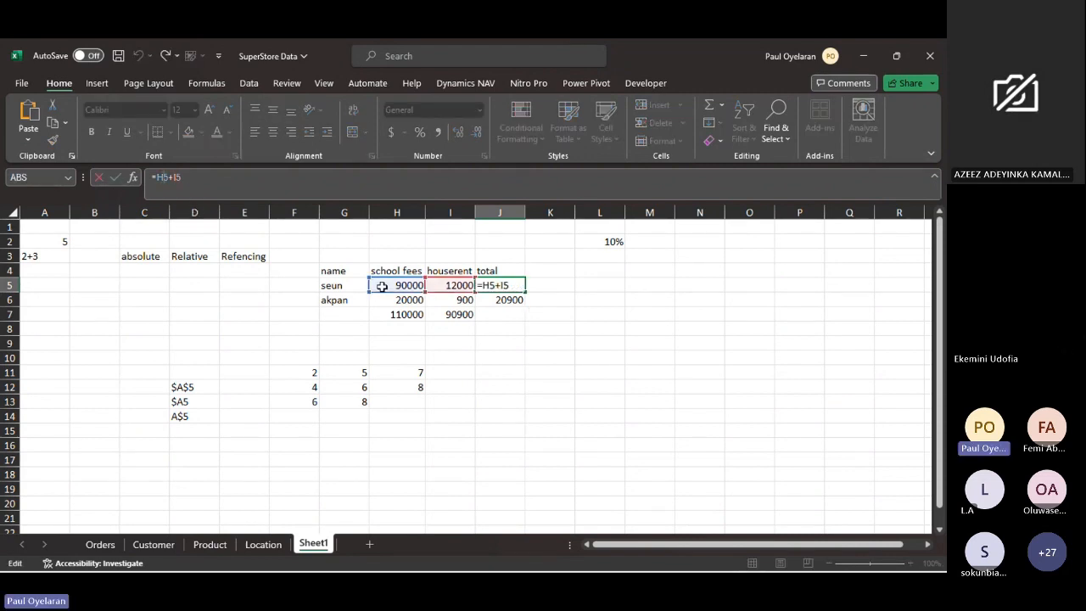
left_click(100, 213)
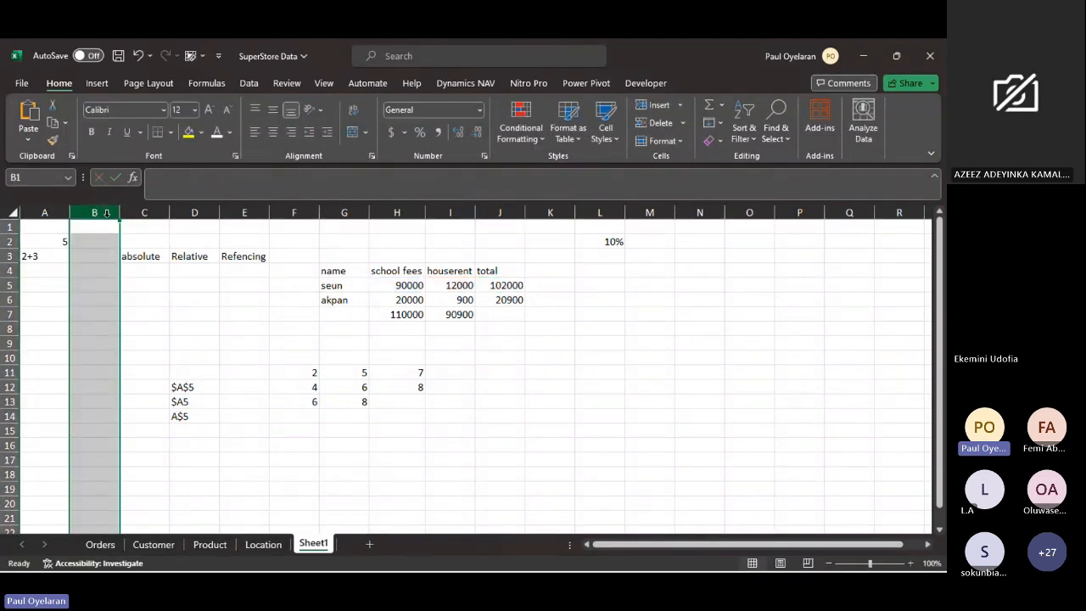
left_click(502, 285)
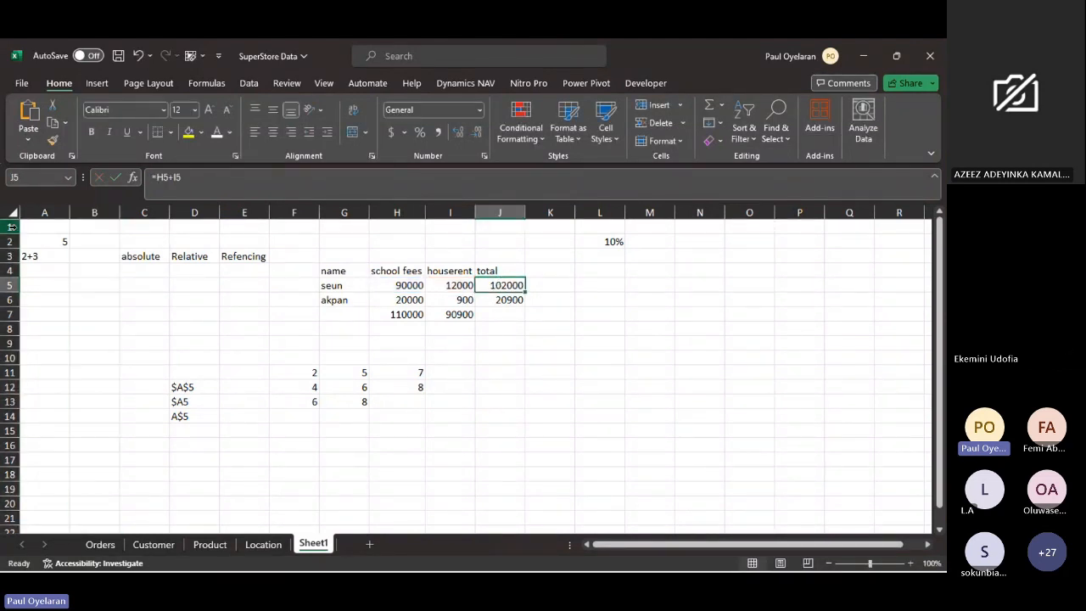
left_click(10, 242)
- Copy the unlocked total formula from J5 over J6 once more and compare the two cells
left_click(502, 291)
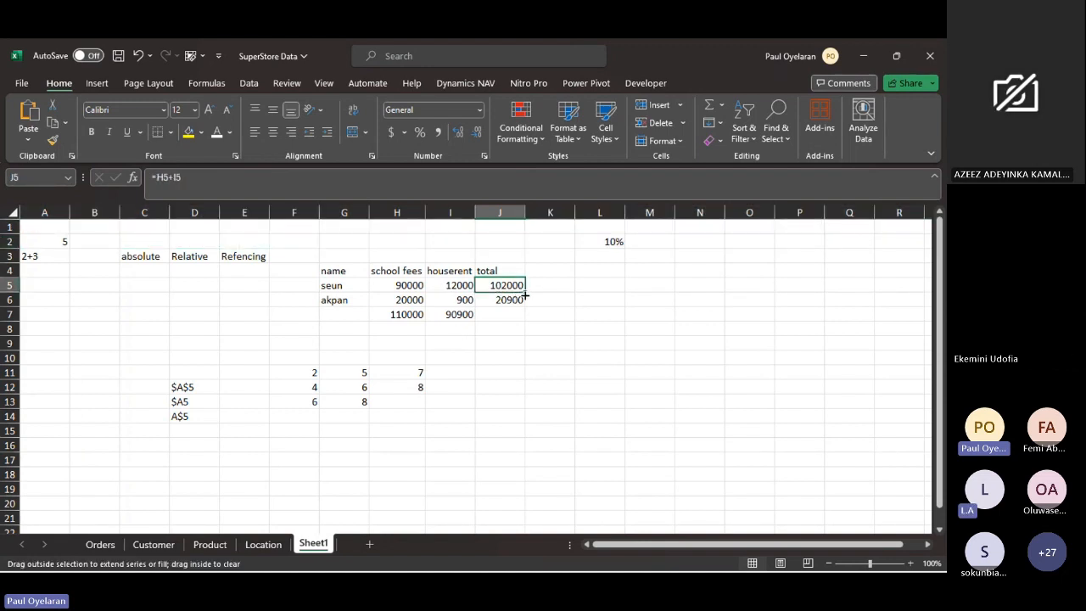
left_click_drag(517, 300, 523, 305)
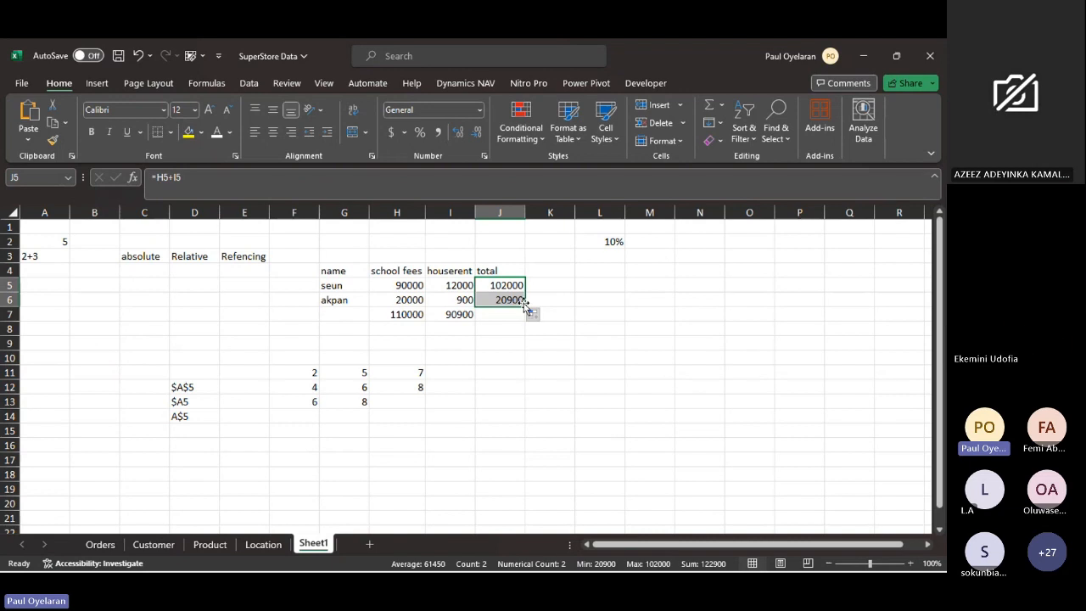
left_click(518, 301)
left_click(515, 287)
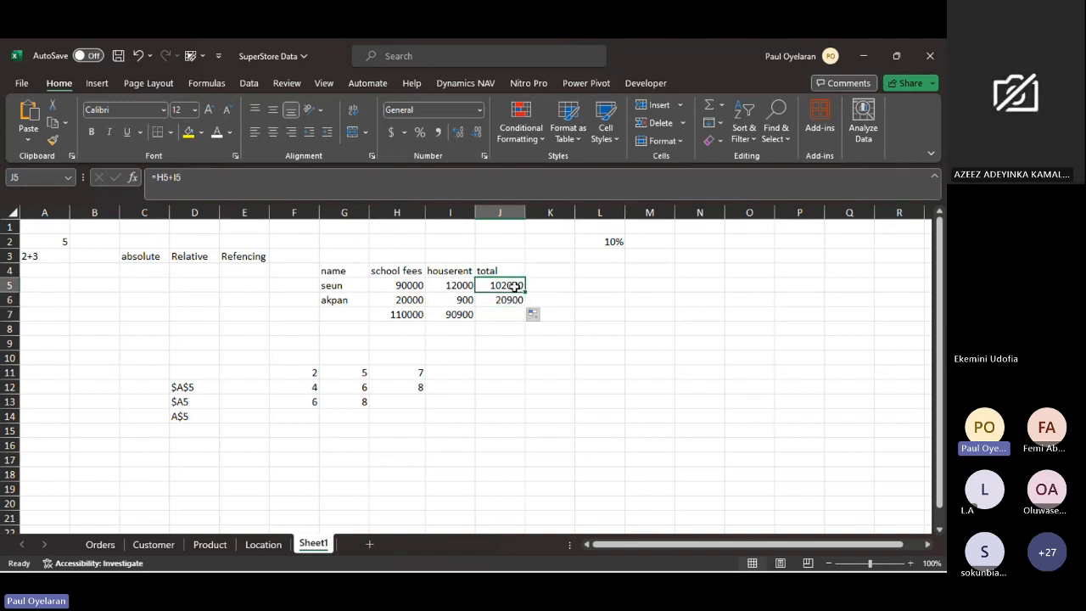
- Lock the row of the school fees reference in J5 so the formula reads =H$5+I5
left_click(10, 242)
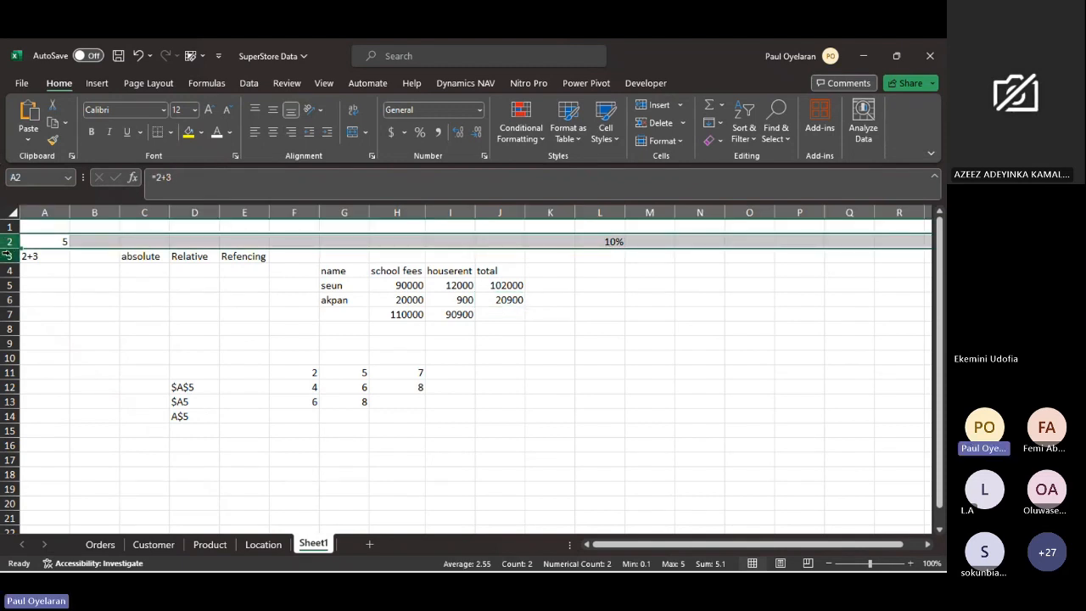
left_click(500, 288)
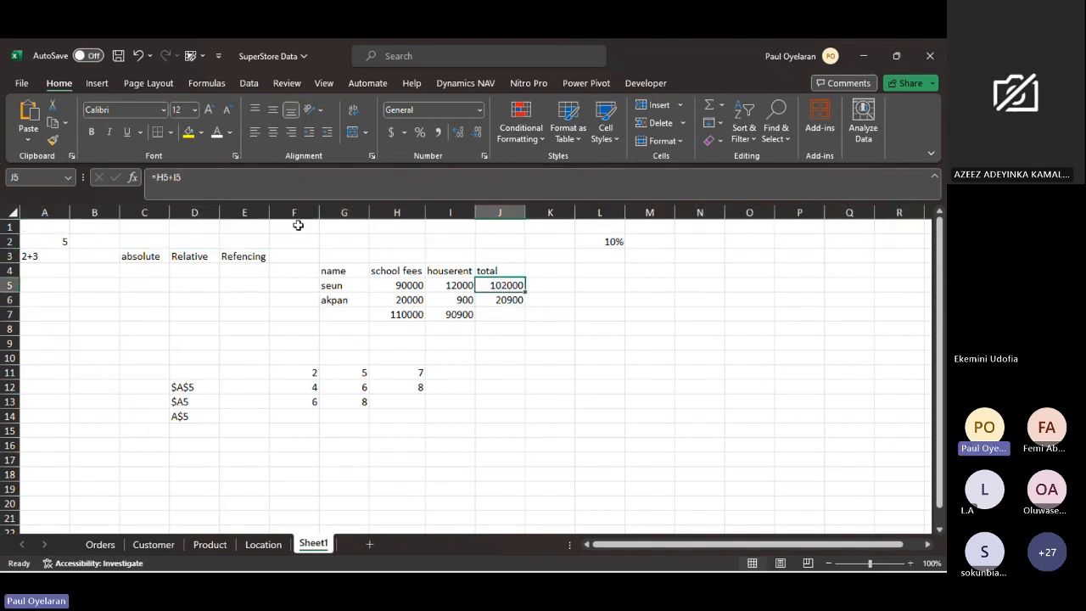
left_click(163, 176)
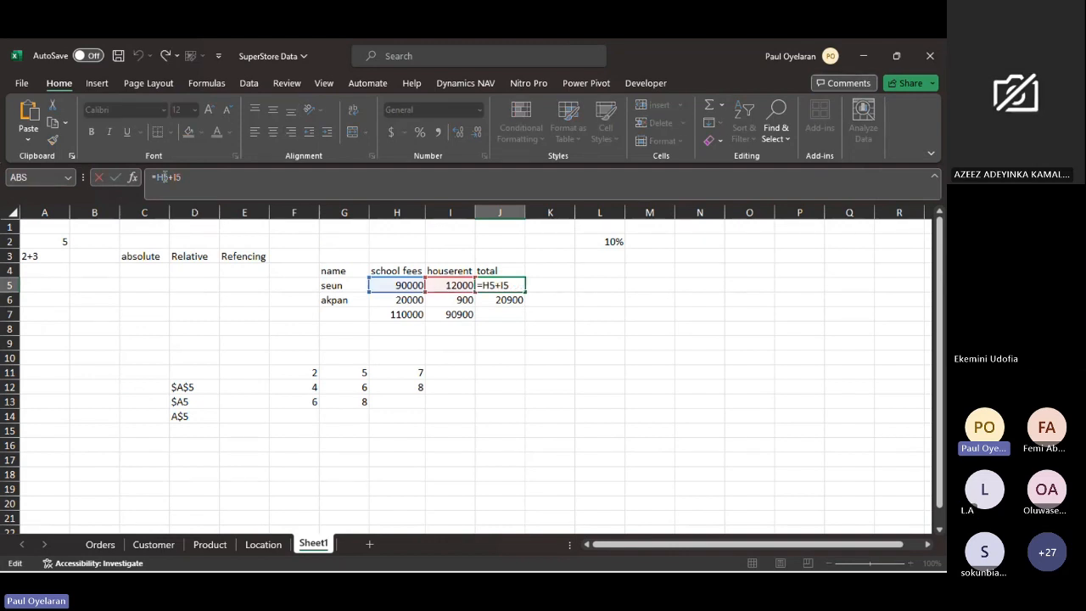
key("F4")
key("F4")
key("Return")
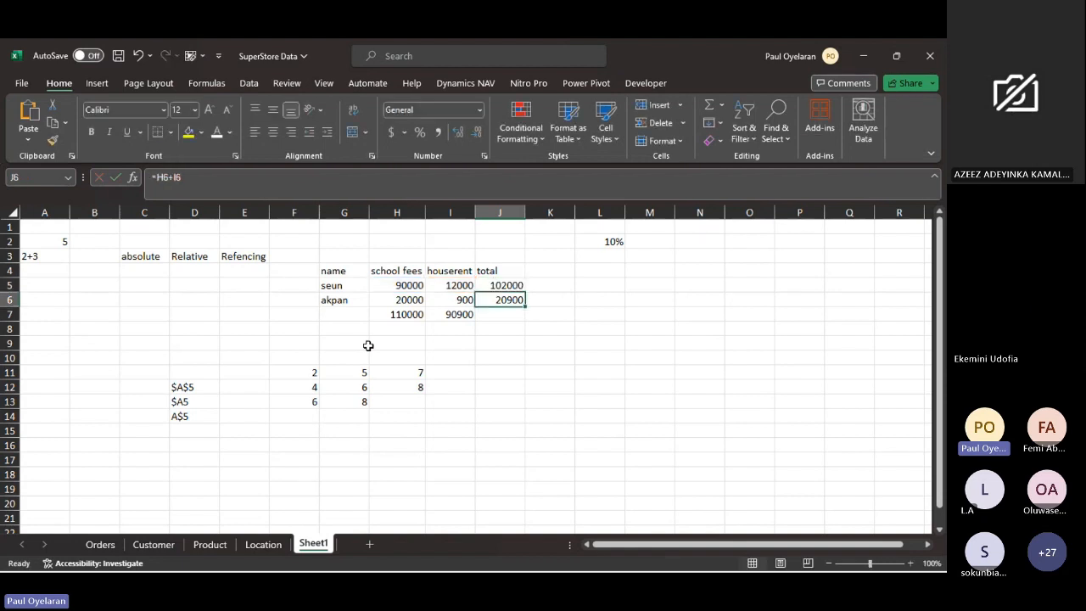
- Fill the mixed-reference formula =H$5+I5 from J5 down to J6 and check it against the school fees in H5
left_click(509, 286)
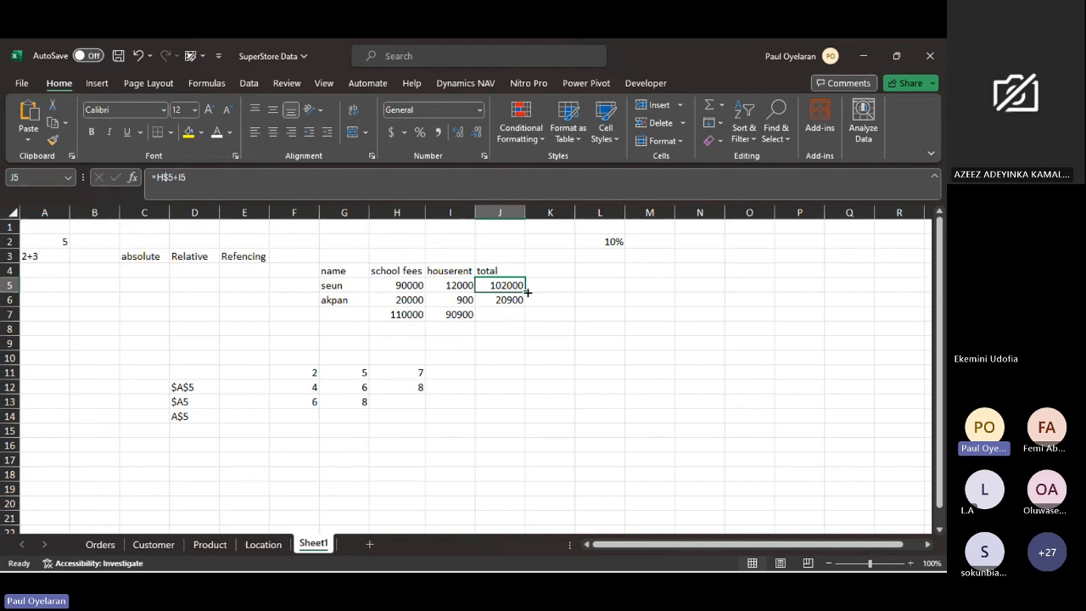
left_click_drag(527, 292, 527, 307)
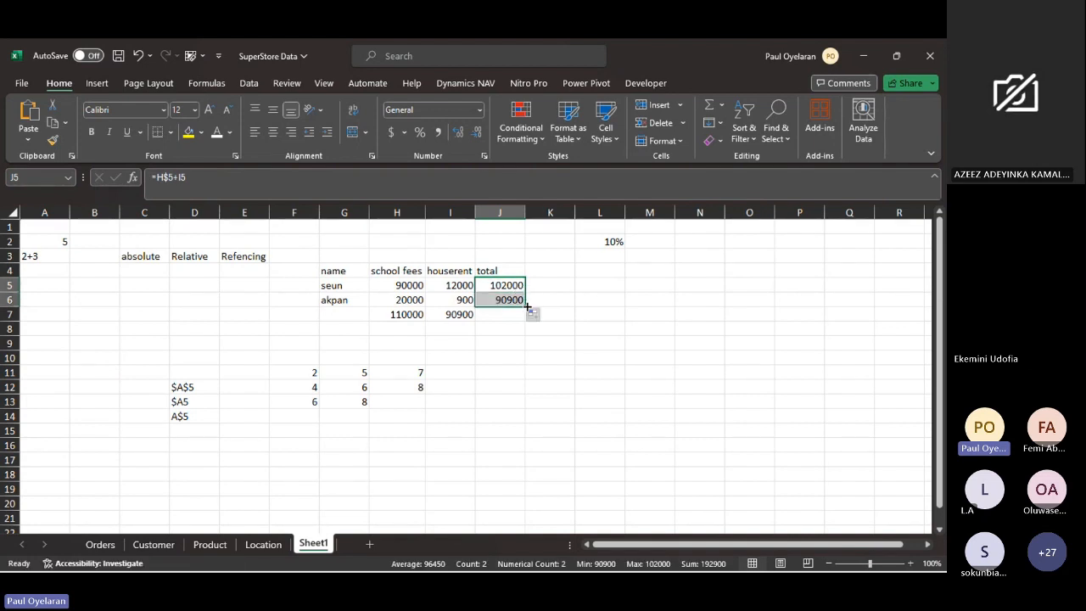
left_click(511, 301)
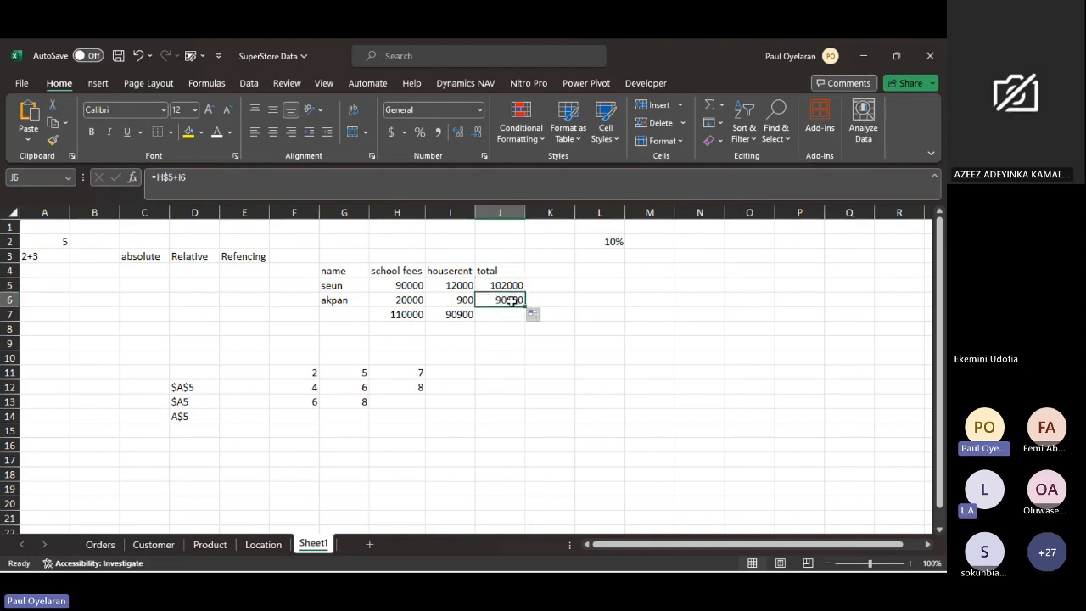
left_click(401, 284)
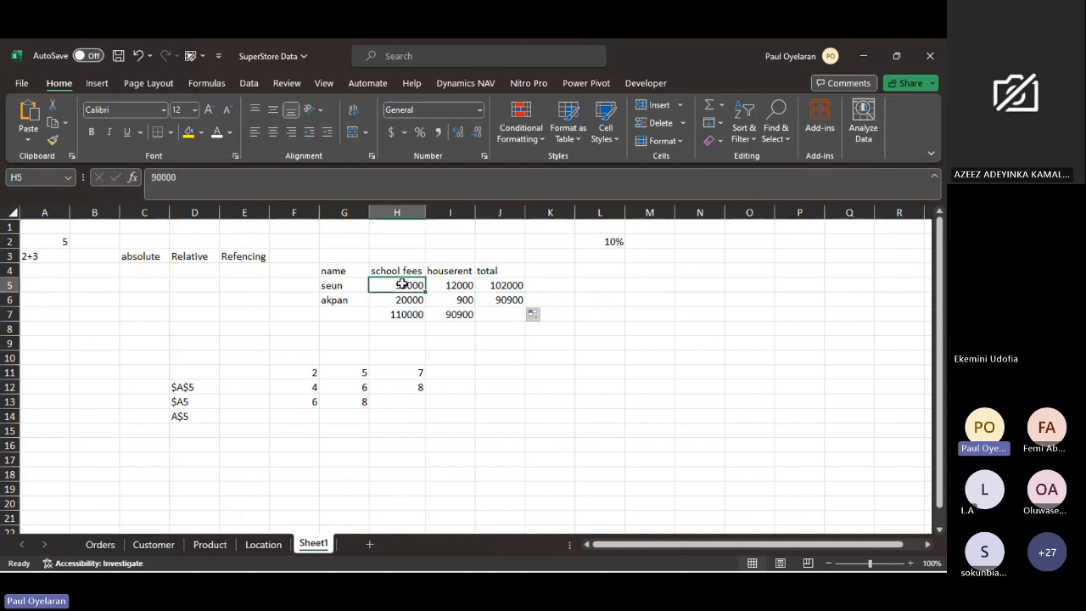
- Compare the houserent amount in I6 with the row-locked total formula in J5, leaving the formula as it is
left_click(459, 299, "ctrl")
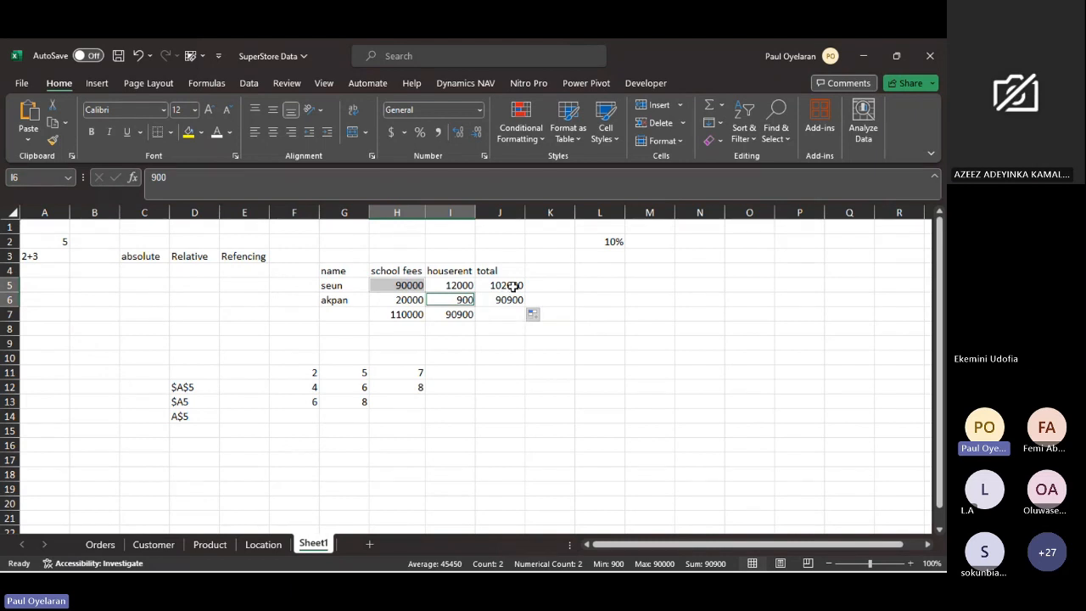
left_click(512, 286)
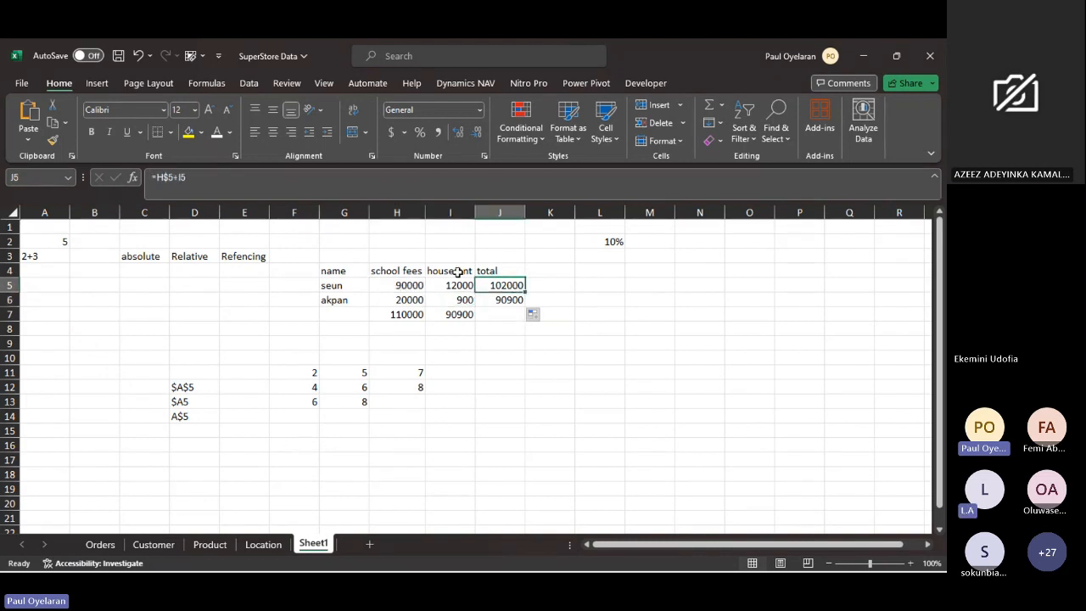
left_click(157, 177)
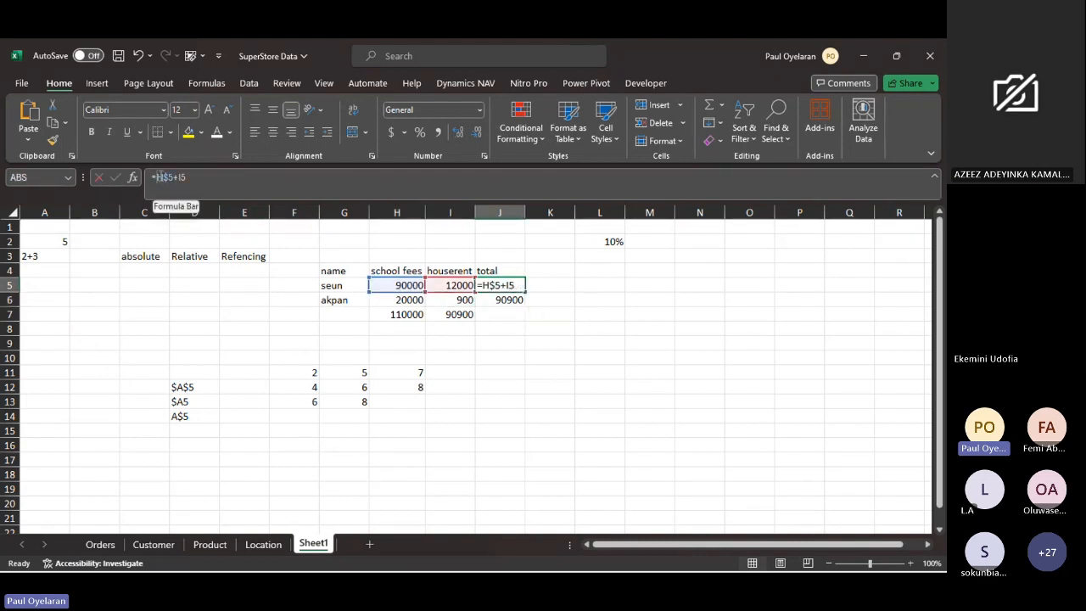
key("Escape")
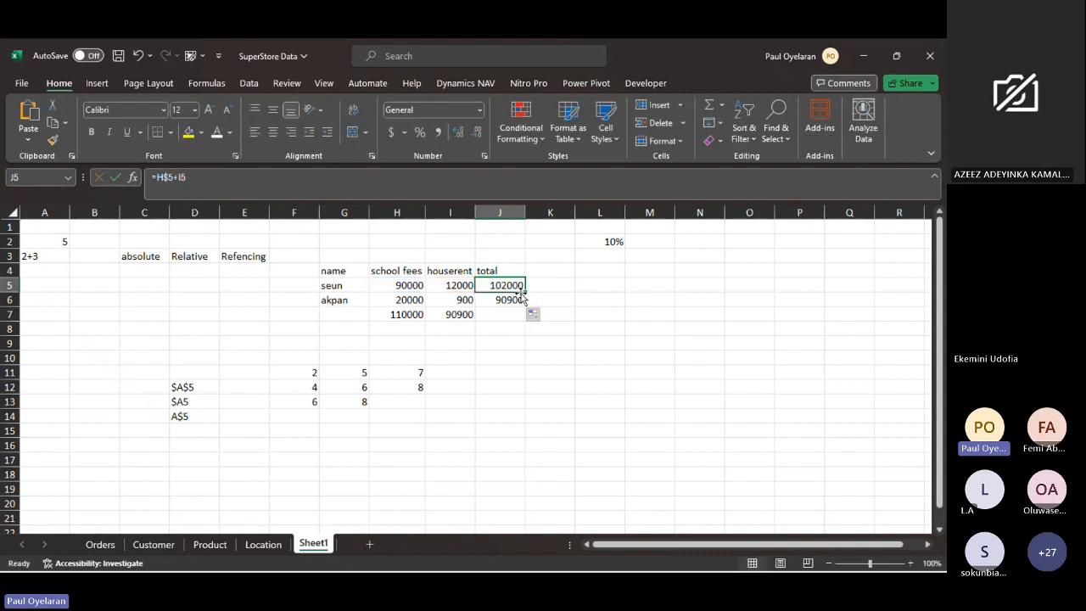
- Fill the =H$5+I5 formula from J5 over J6 again and compare the references in both total cells
left_click_drag(527, 292, 528, 308)
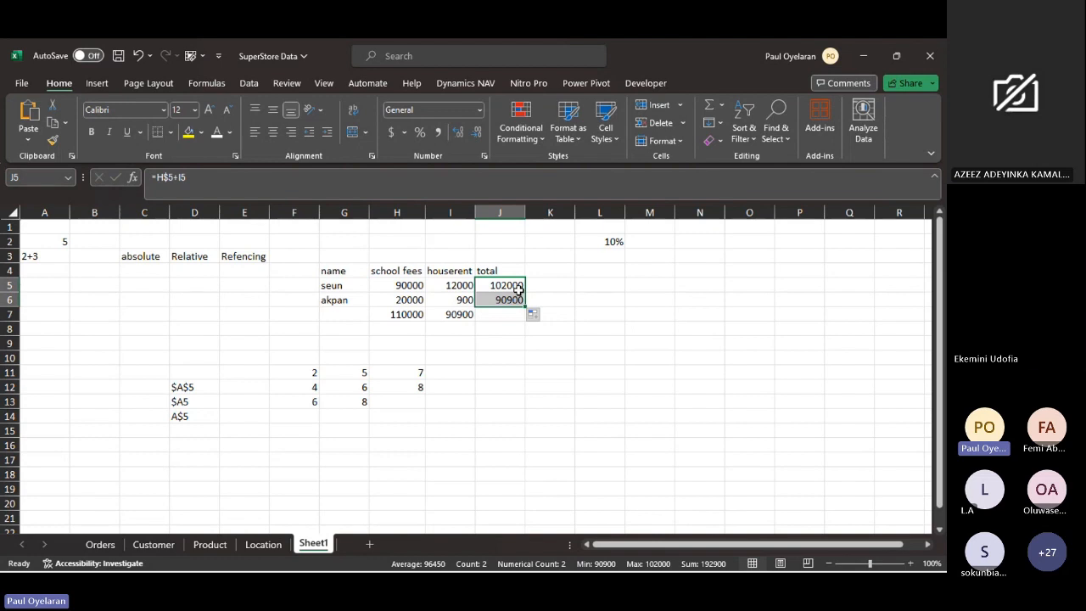
left_click(518, 290)
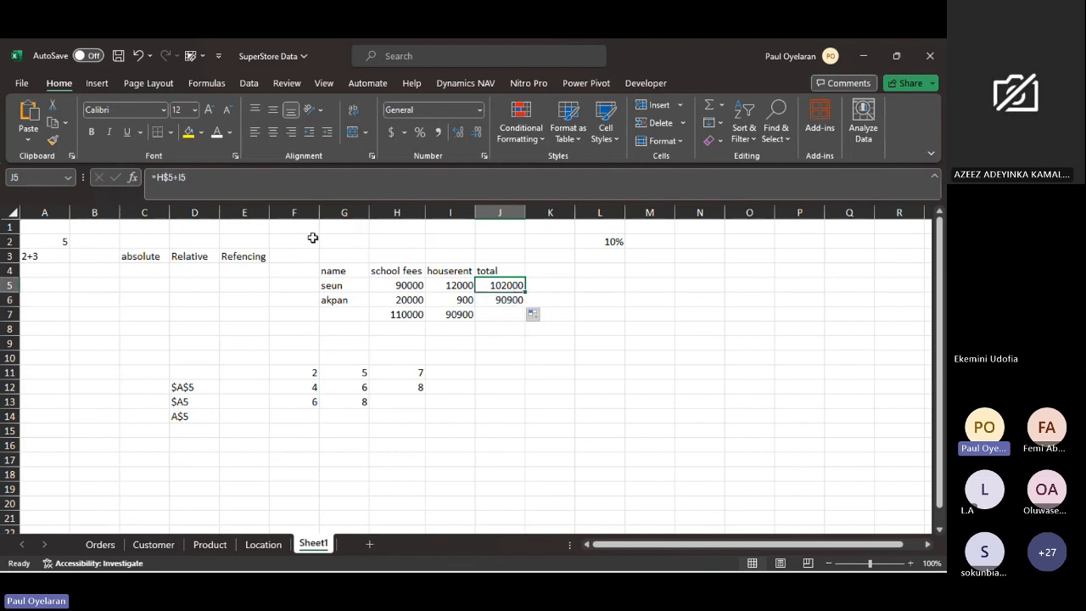
left_click(205, 177)
left_click(508, 296)
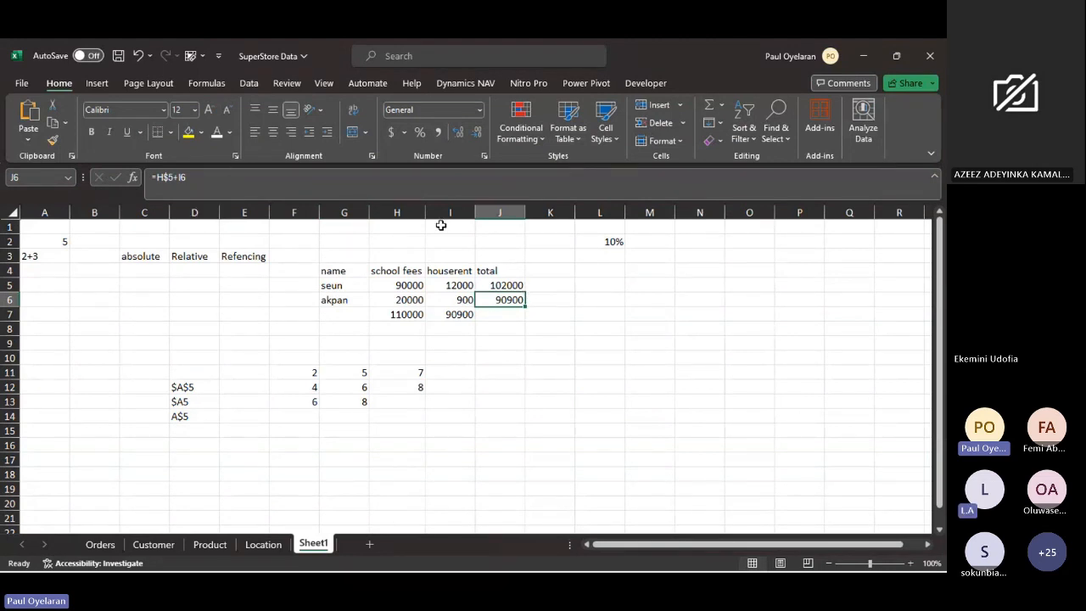
- Lock the row of the houserent reference in J5 so the formula reads =H$5+I$5
left_click(513, 285)
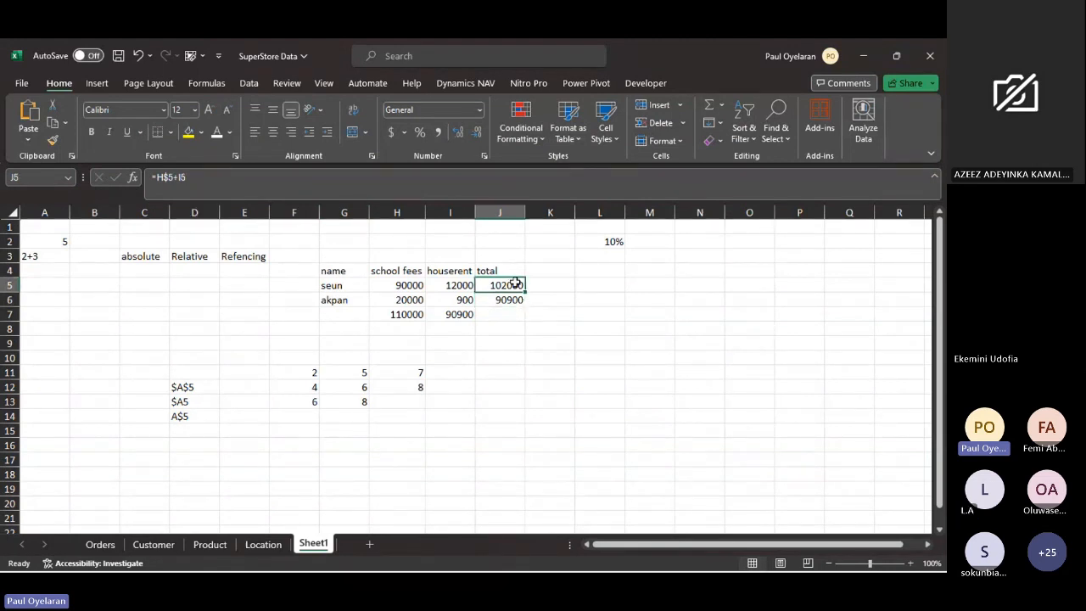
left_click(184, 174)
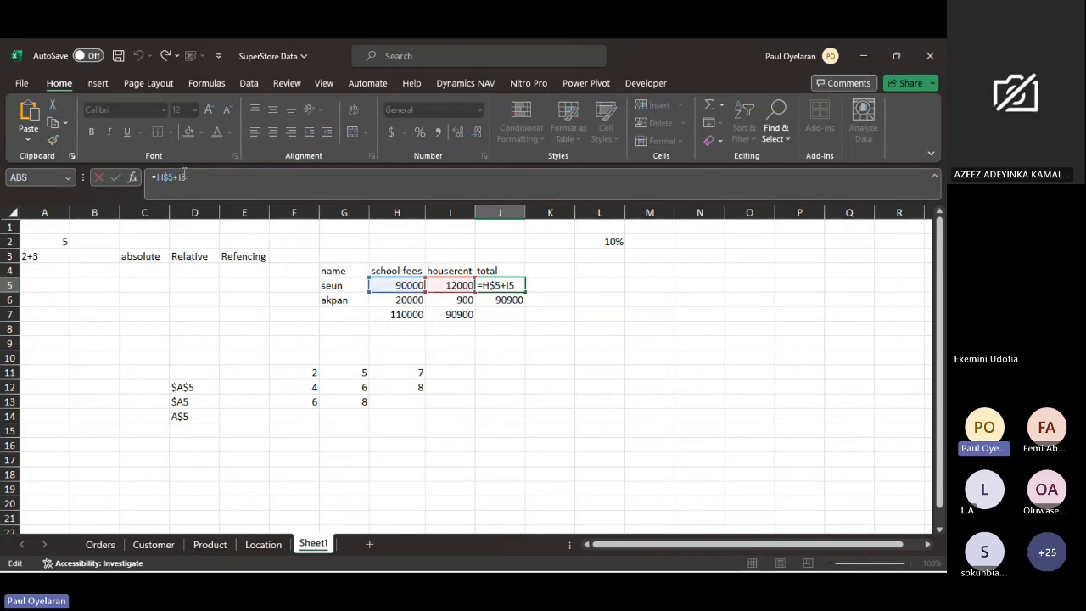
key("F4")
key("F4")
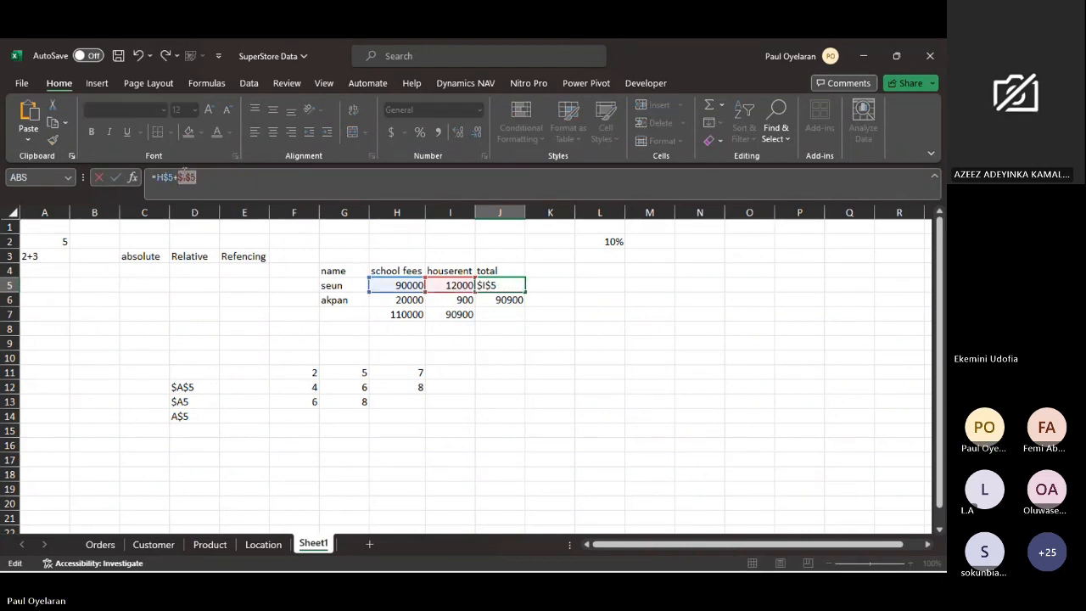
key("Return")
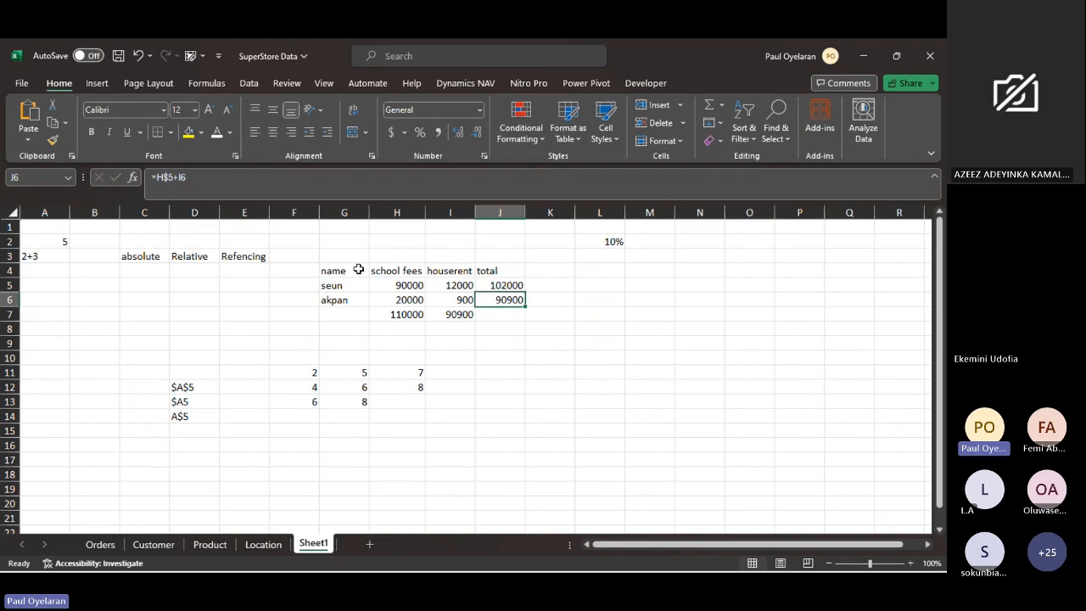
- Fill the =H$5+I$5 formula from J5 down to J6 and compare the formulas in both cells
left_click(497, 286)
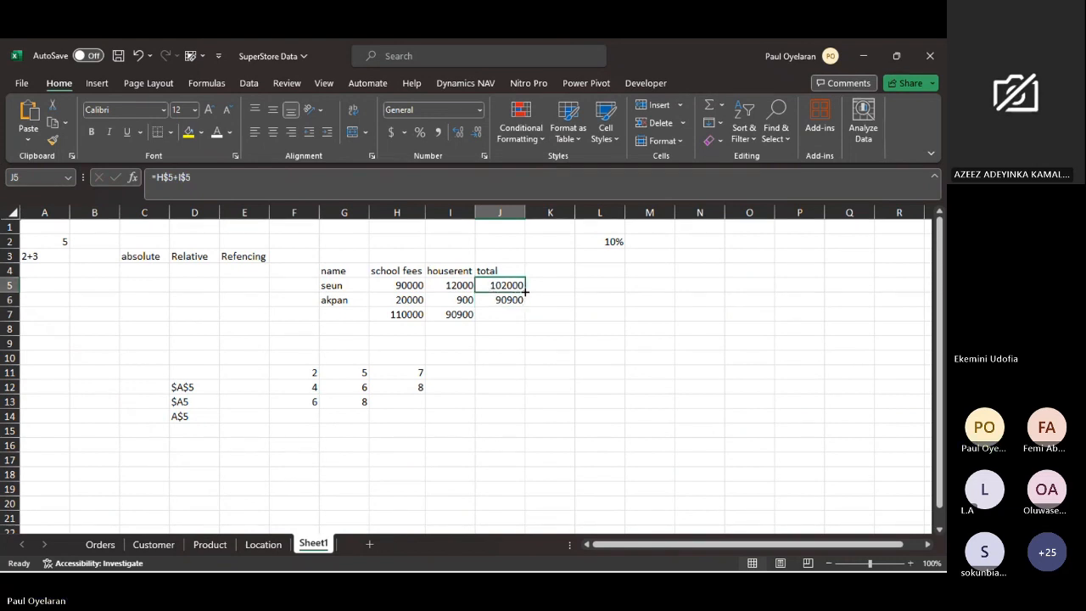
left_click_drag(525, 293, 526, 305)
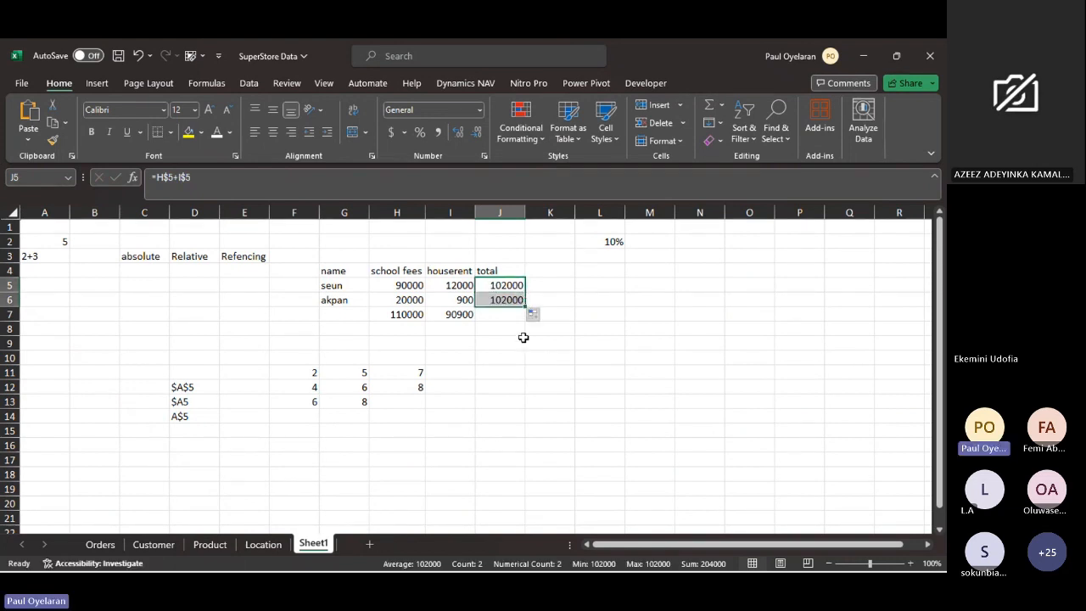
left_click(500, 283)
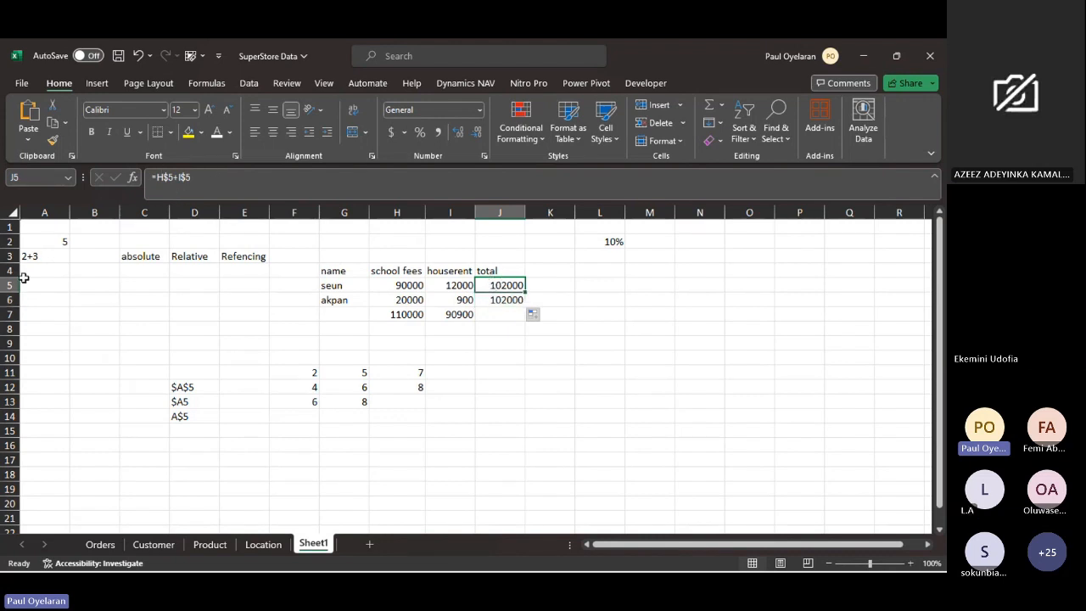
left_click(514, 300)
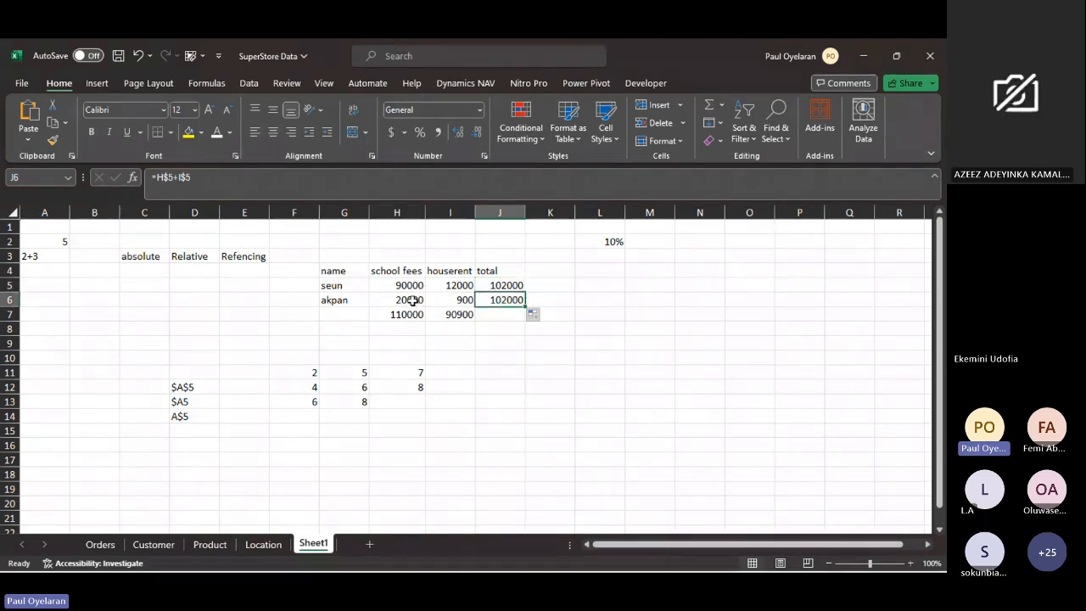
- Trace the total in J5 back to the H5 and I5 amounts and highlight row 5 as the locked row
left_click(412, 300)
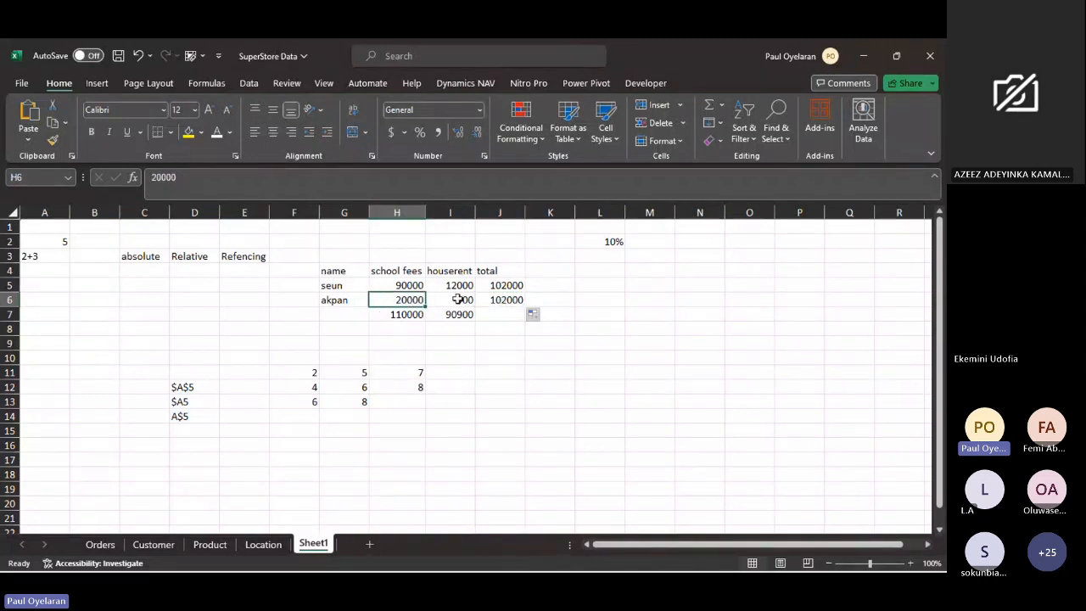
left_click(404, 285)
left_click_drag(405, 285, 467, 285)
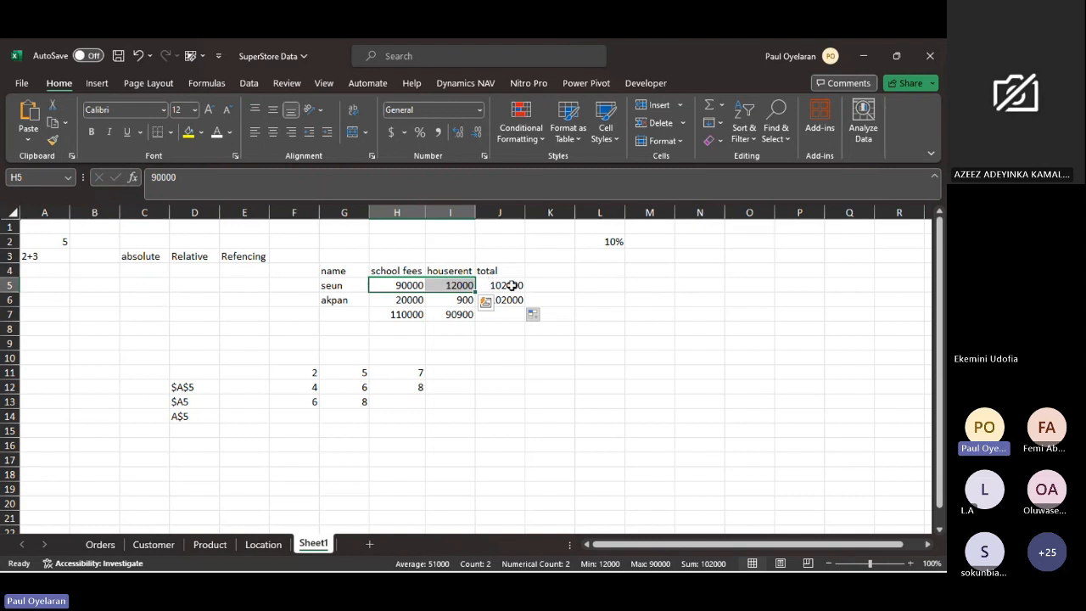
left_click(512, 285)
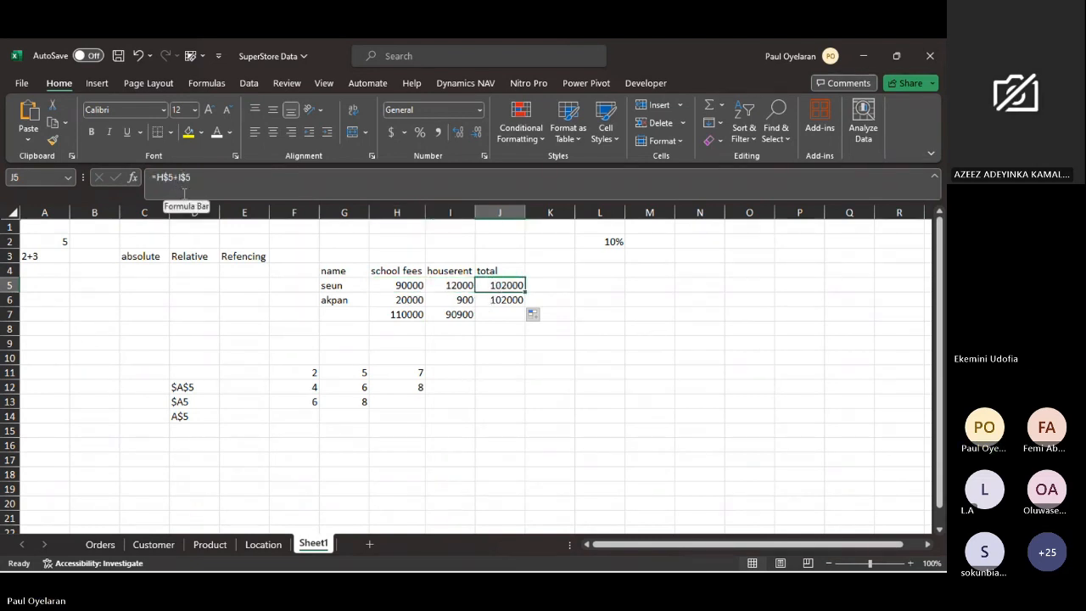
left_click(8, 285)
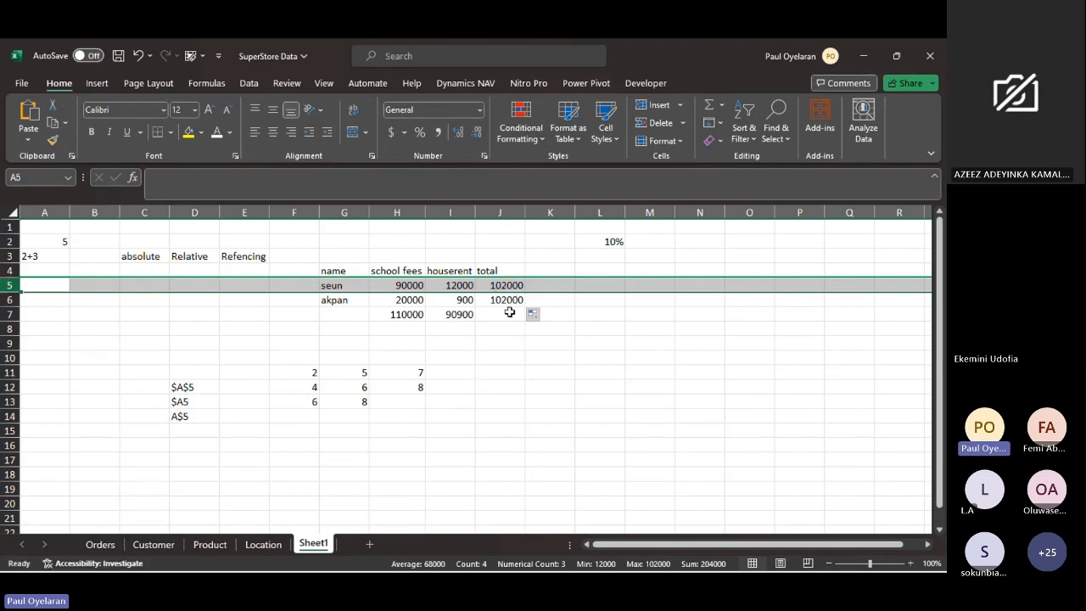
- Clear the column totals in H7:J7 and enter =H5+H6 in H7 to add up the school fees
left_click_drag(402, 317, 497, 311)
key("Delete")
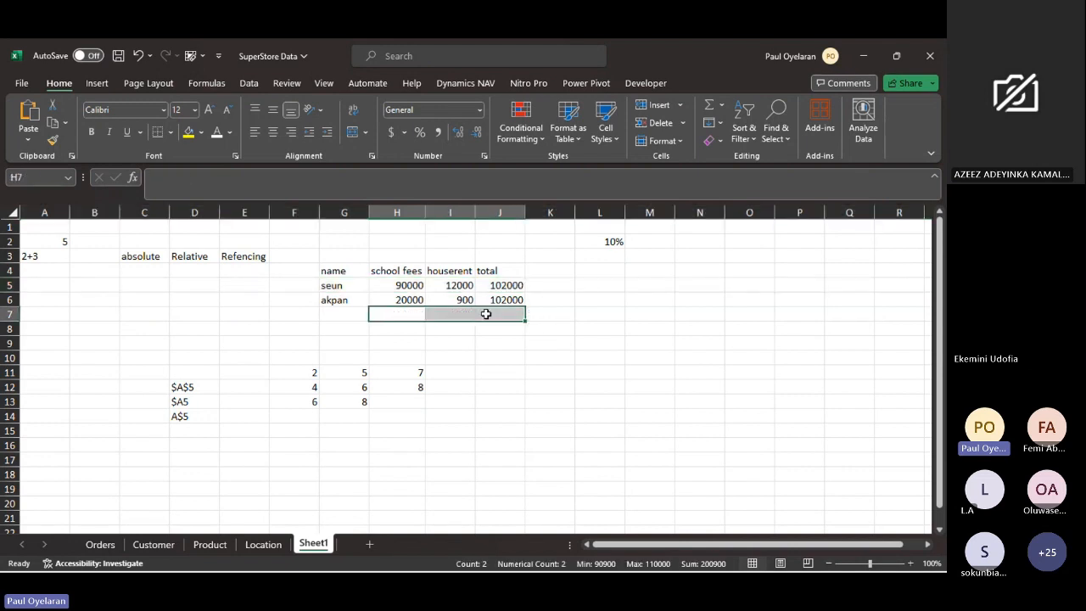
left_click(390, 313)
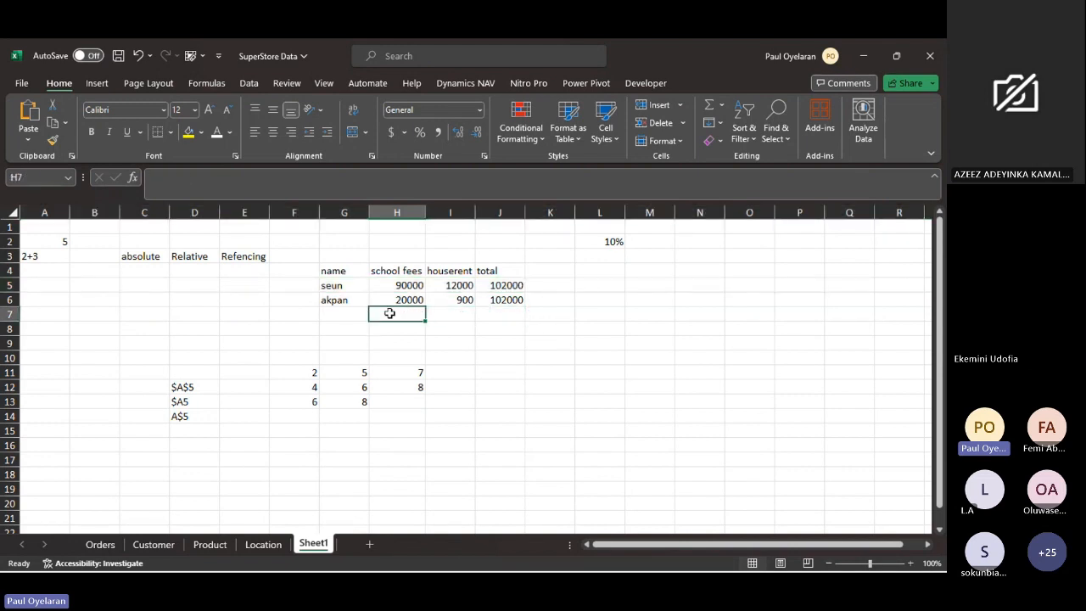
double_click(391, 314)
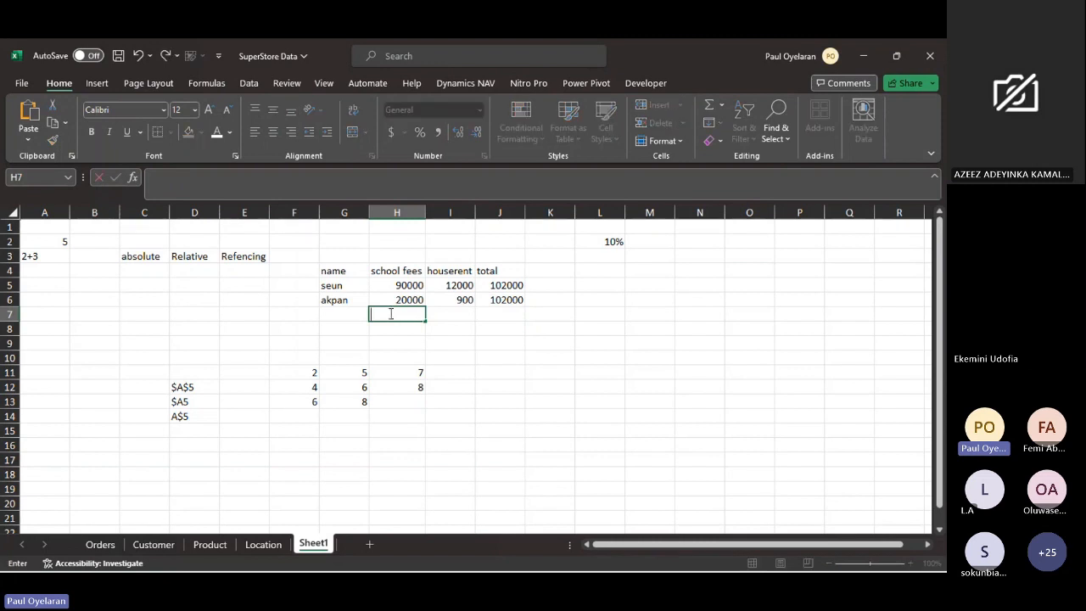
type("=")
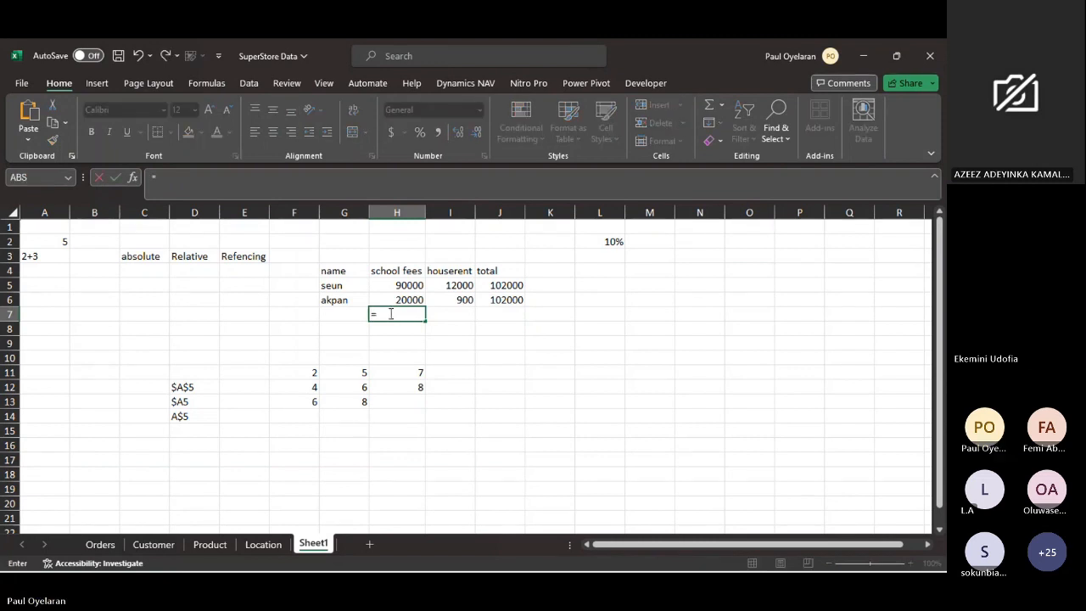
left_click(404, 289)
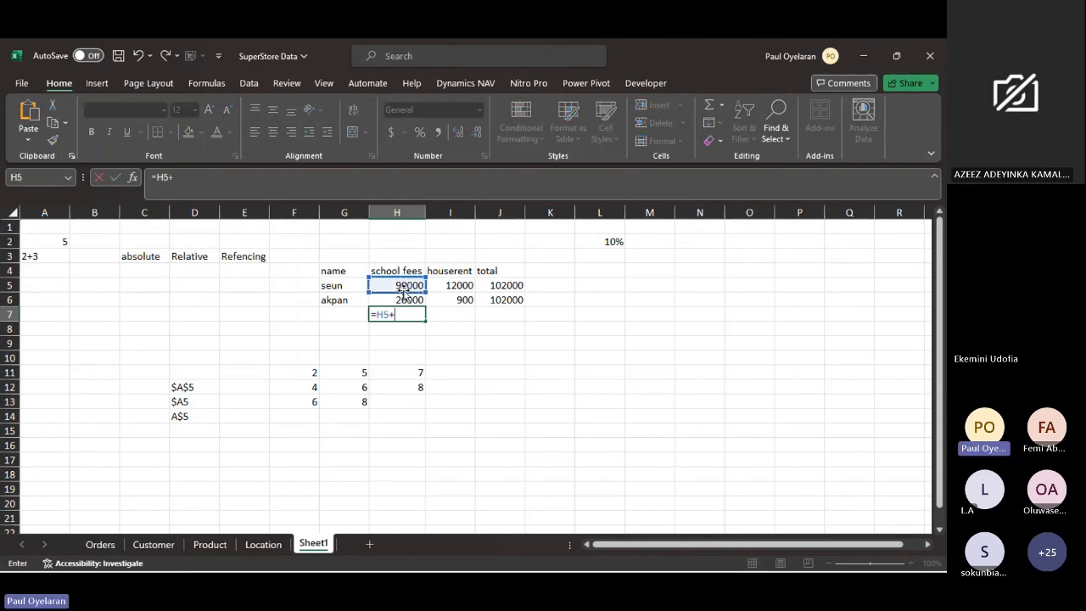
type("+")
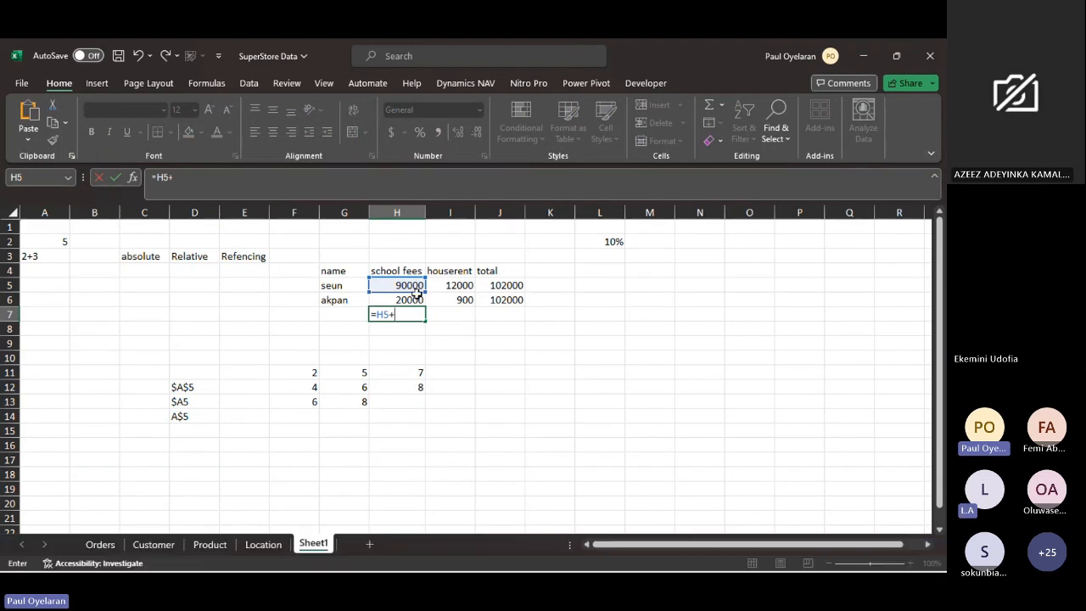
left_click(416, 299)
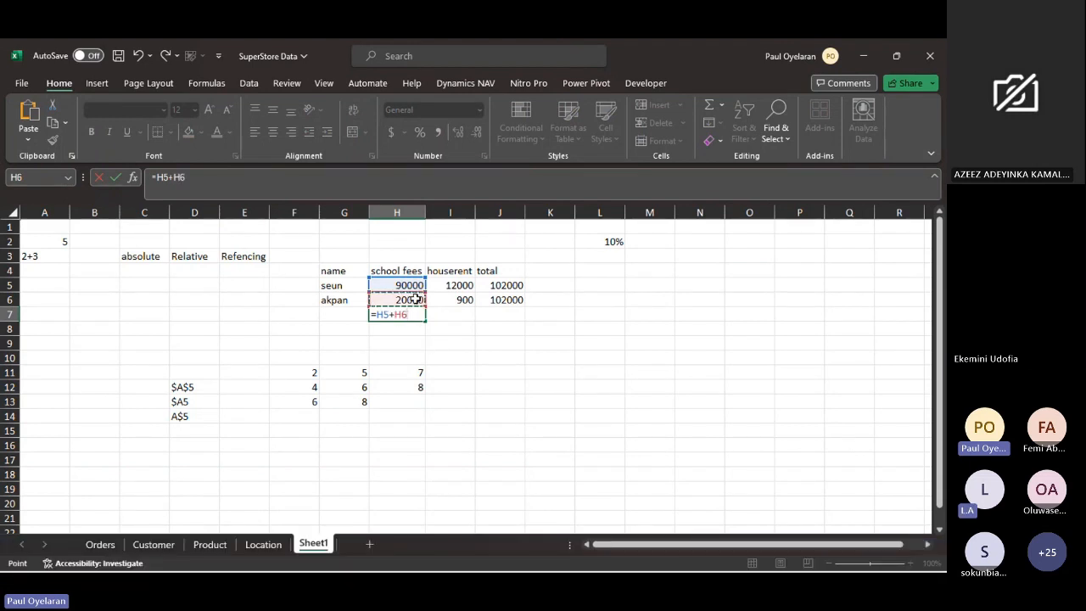
key("Return")
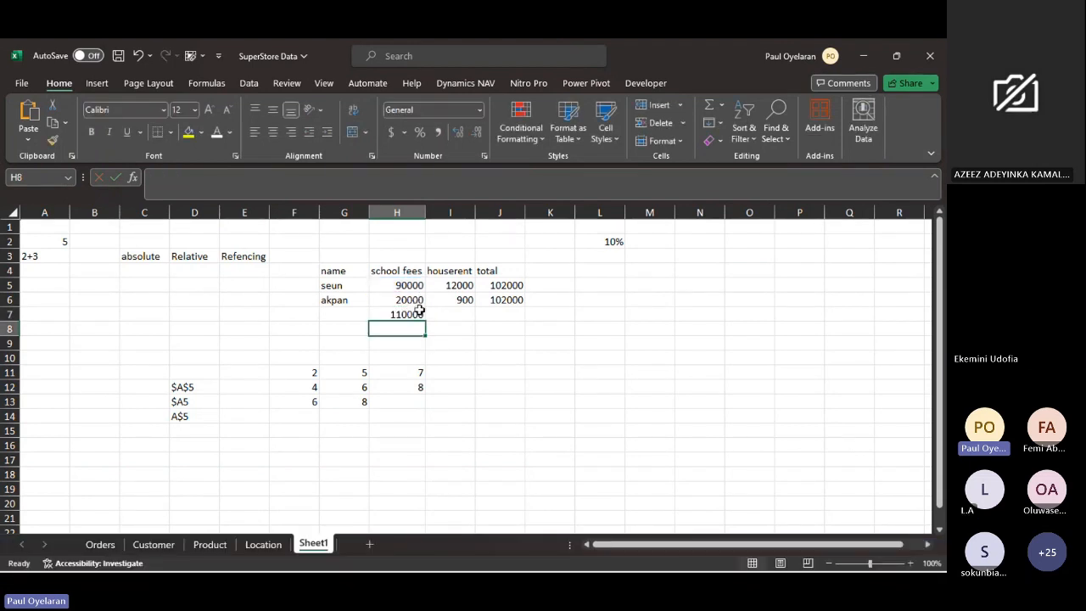
- Format the school fees total in H7 with a thousands separator and no decimal places
left_click(415, 313)
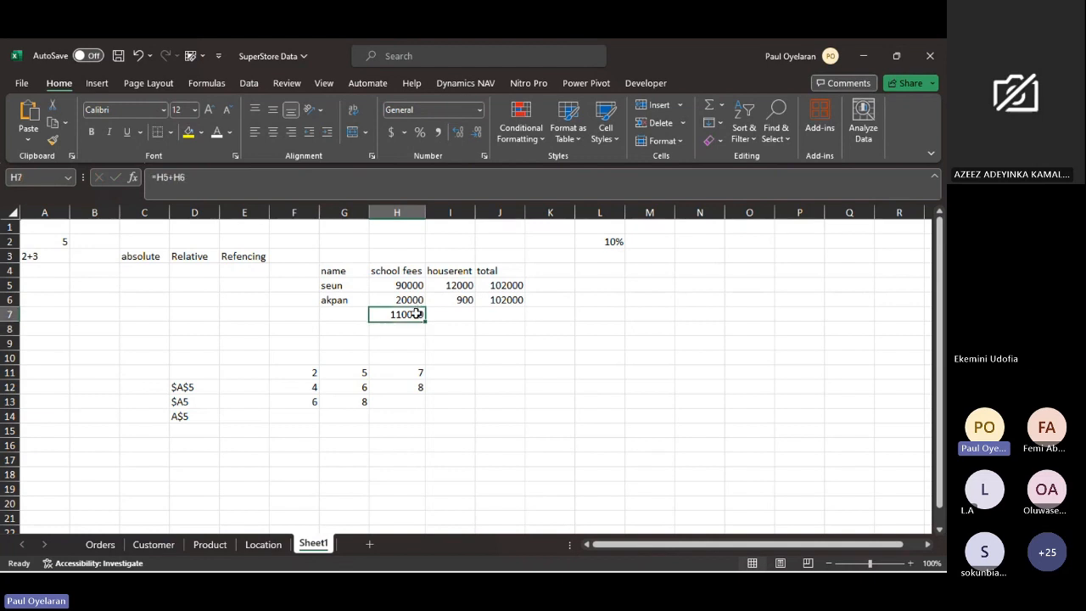
left_click(438, 132)
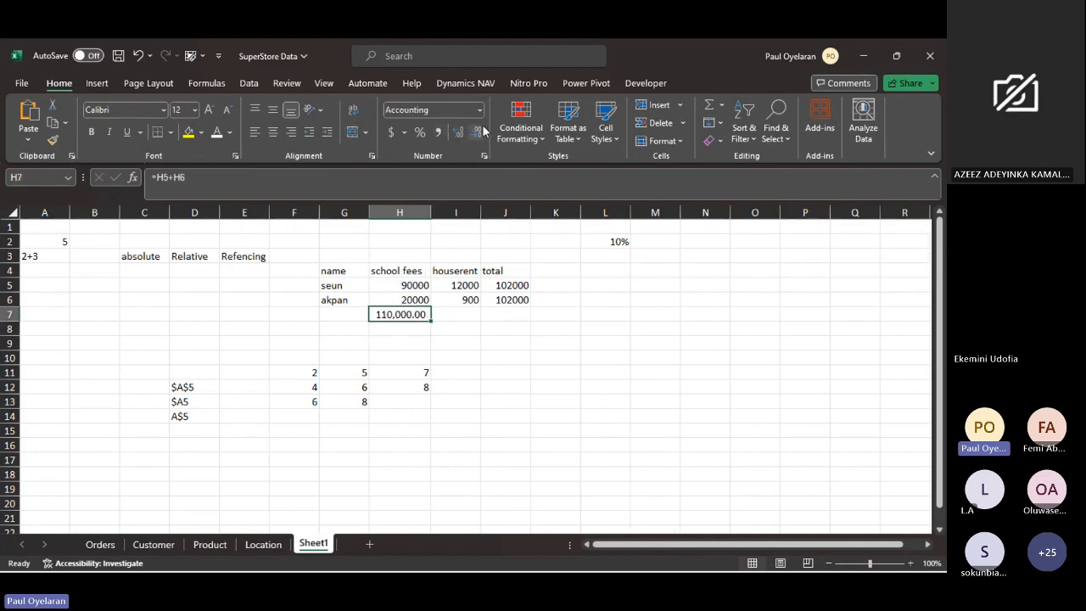
left_click(481, 131)
left_click(480, 132)
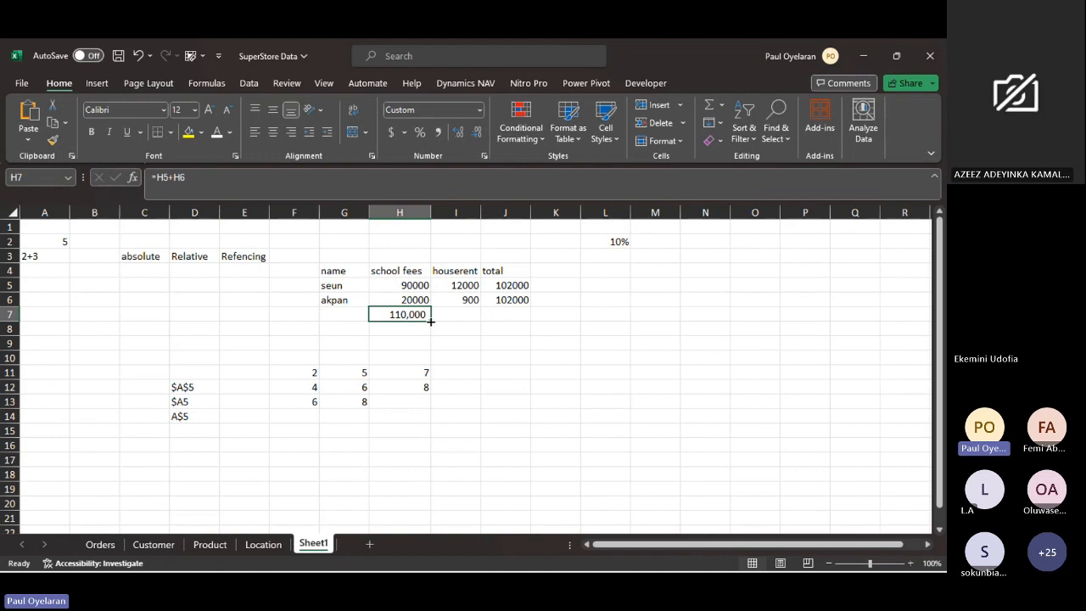
- Fill the school fees total formula from H7 across to I7 and compare the formulas in the two cells
left_click_drag(431, 321, 476, 318)
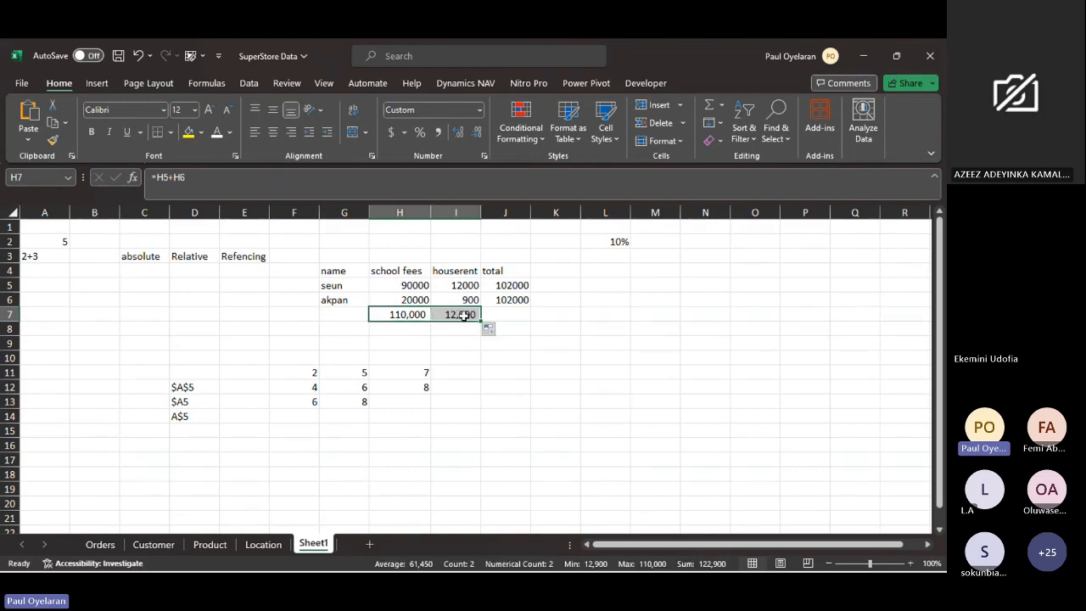
left_click(416, 315)
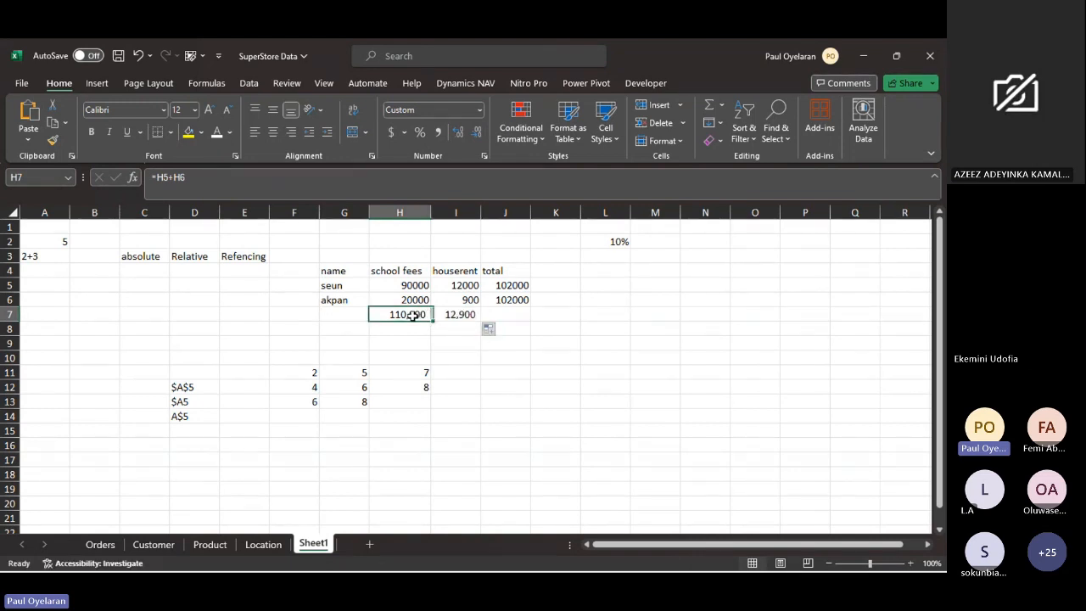
left_click(179, 176)
left_click_drag(185, 176, 155, 177)
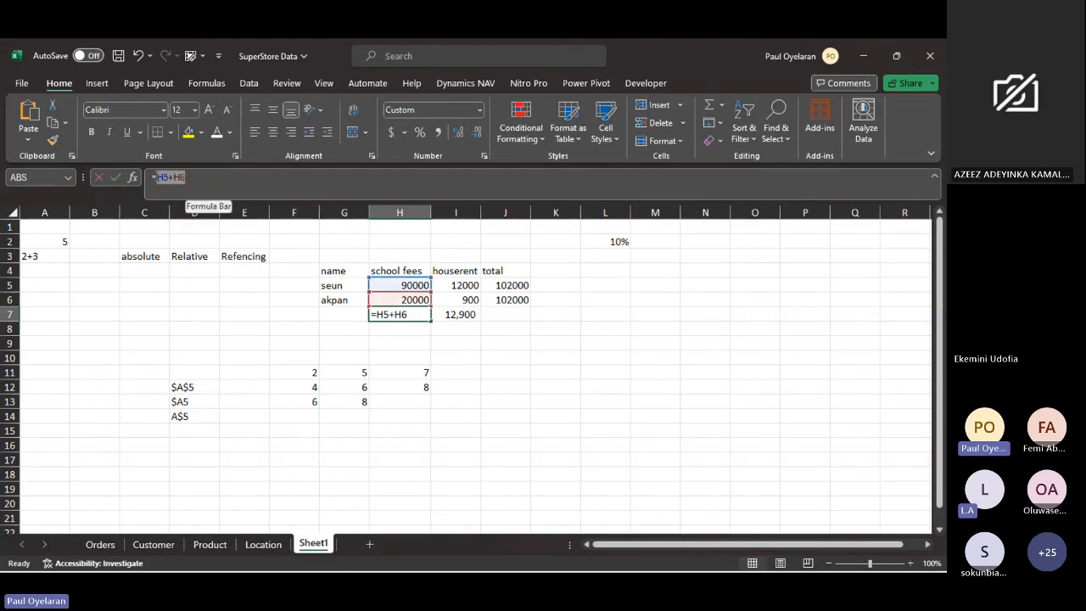
left_click(456, 314)
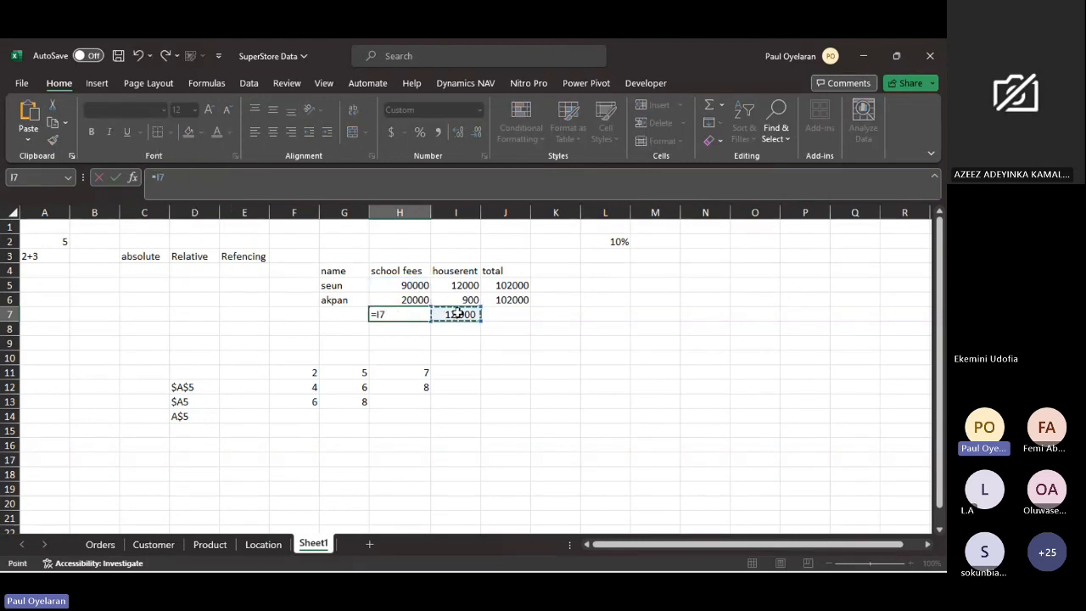
key("Escape")
left_click(458, 314)
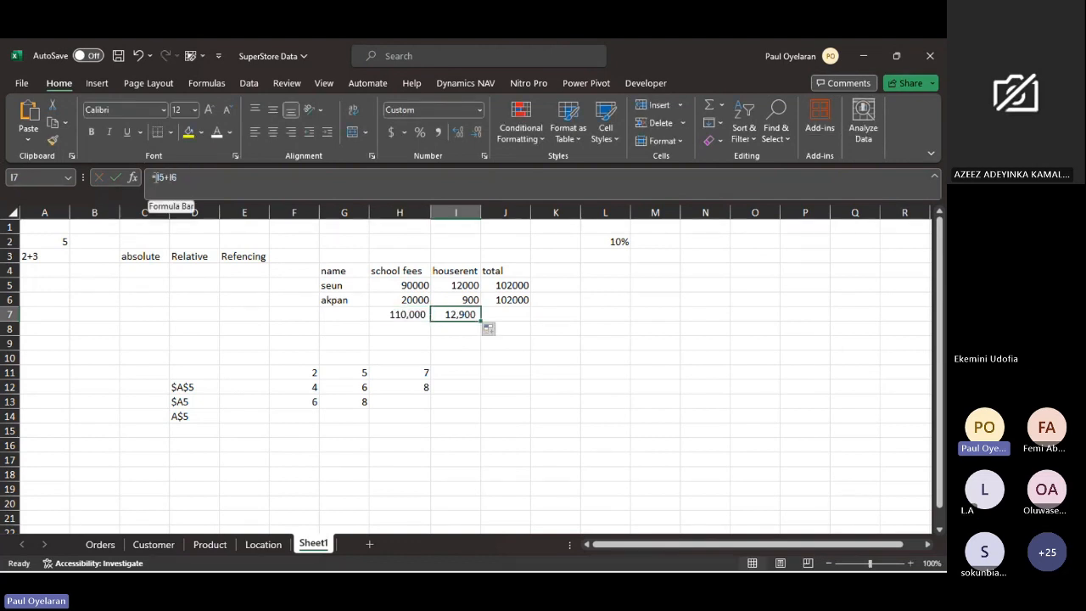
- Lock only the column of the first reference in the school fees total in H7, making the formula =$H5+H6
left_click(400, 212)
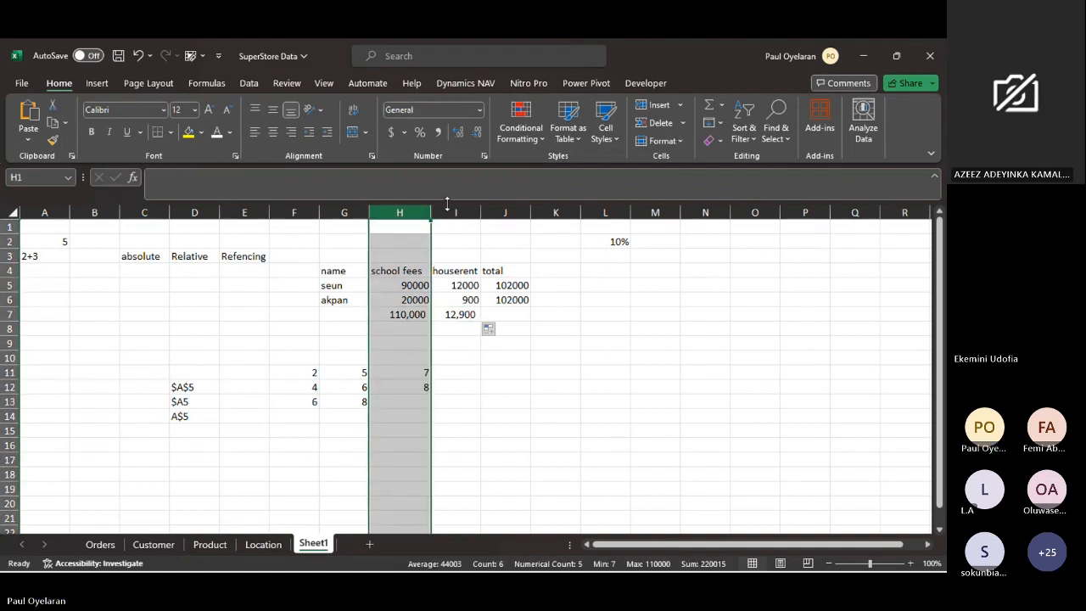
left_click(457, 205)
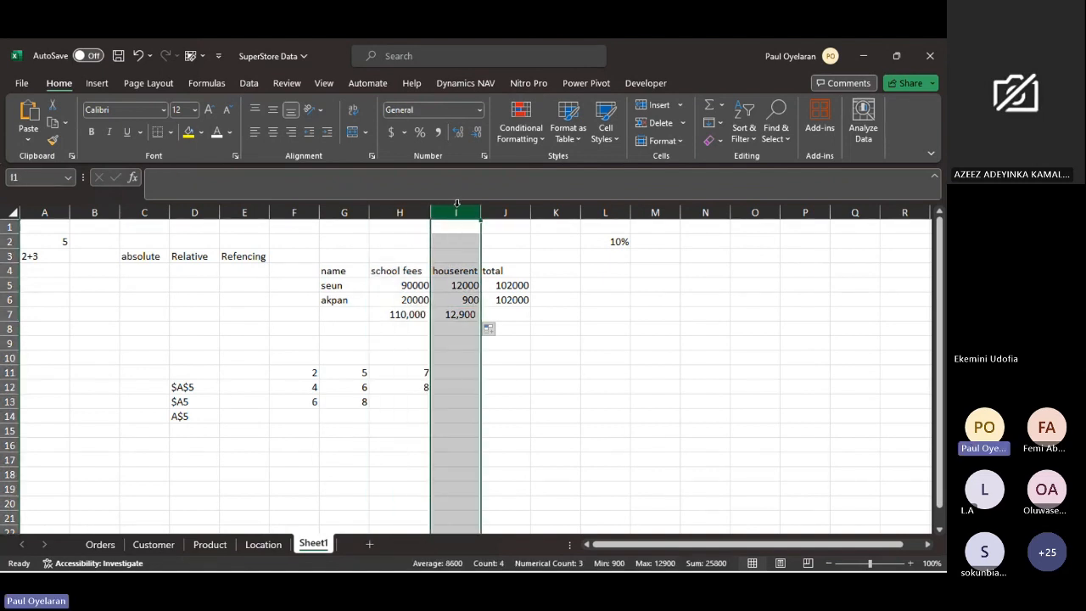
left_click(413, 315)
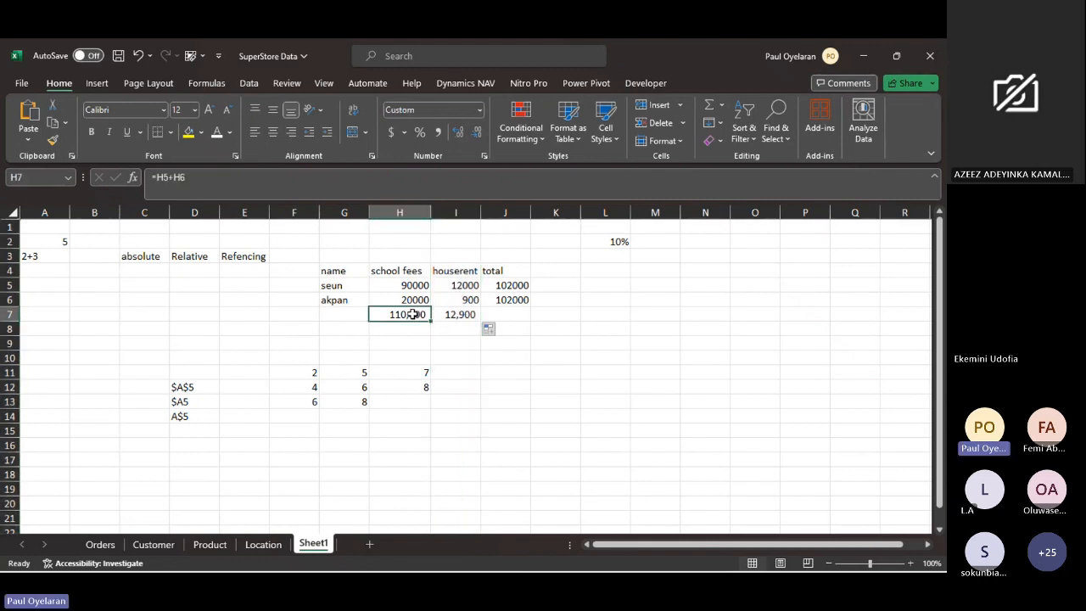
left_click(157, 178)
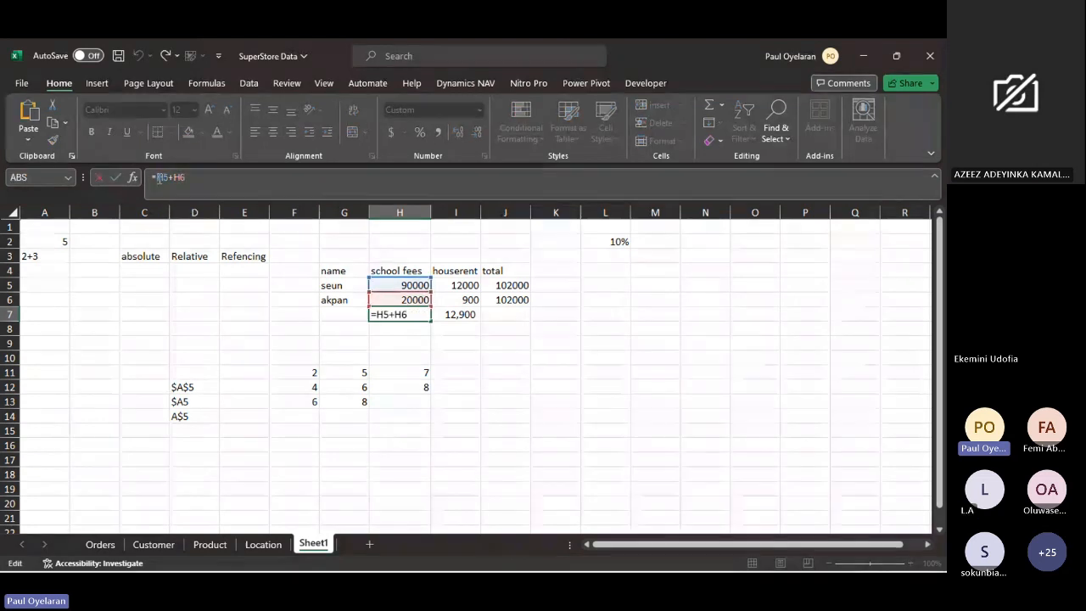
key("F4")
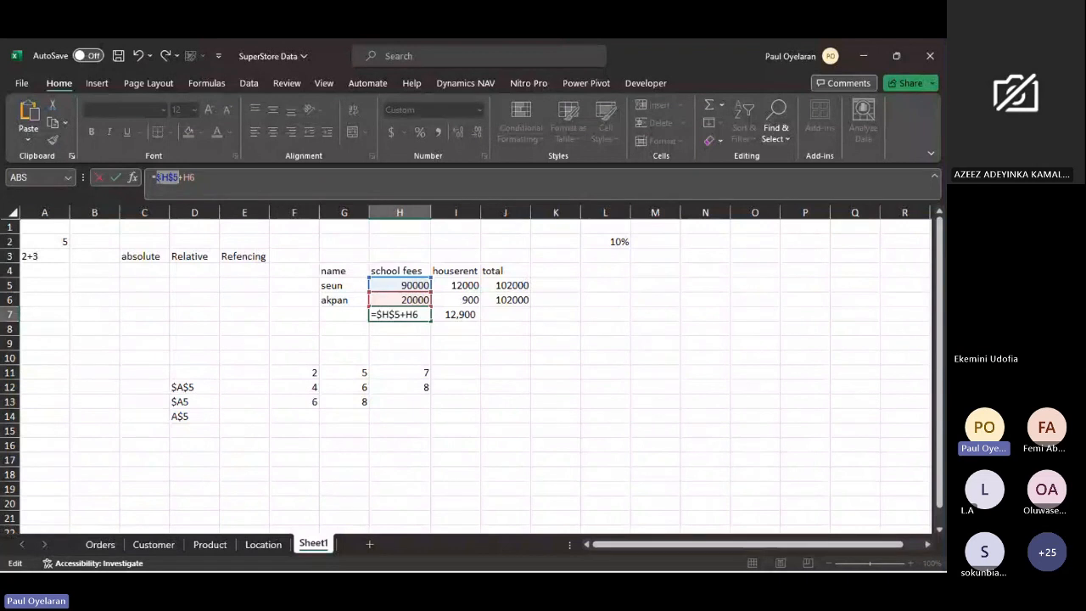
key("F4")
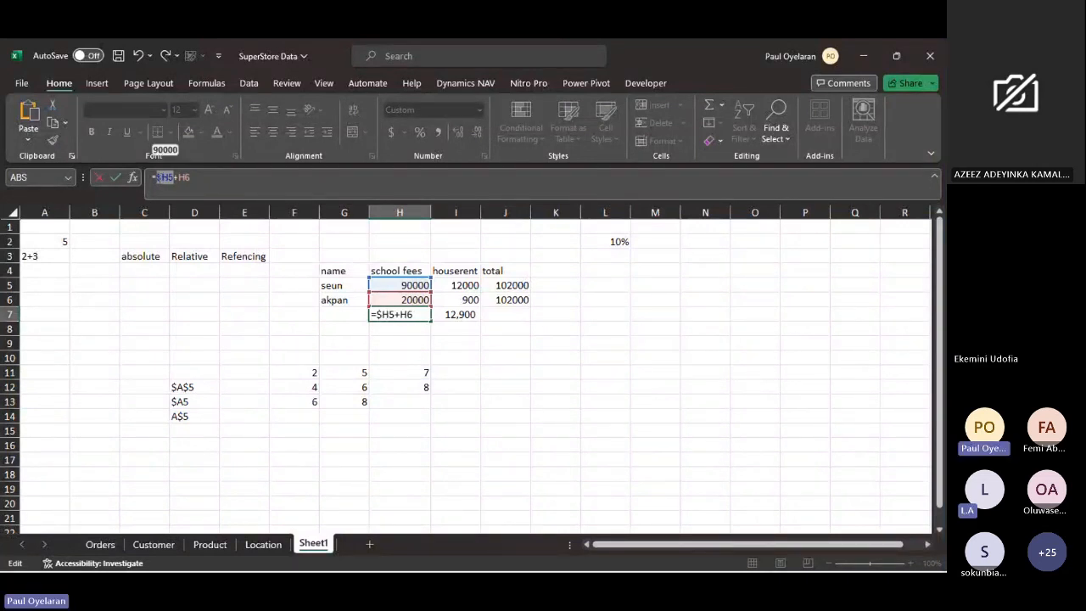
key("Return")
- Fill the mixed-reference total from H7 across to I7 and compare the formulas in the two cells
left_click(409, 315)
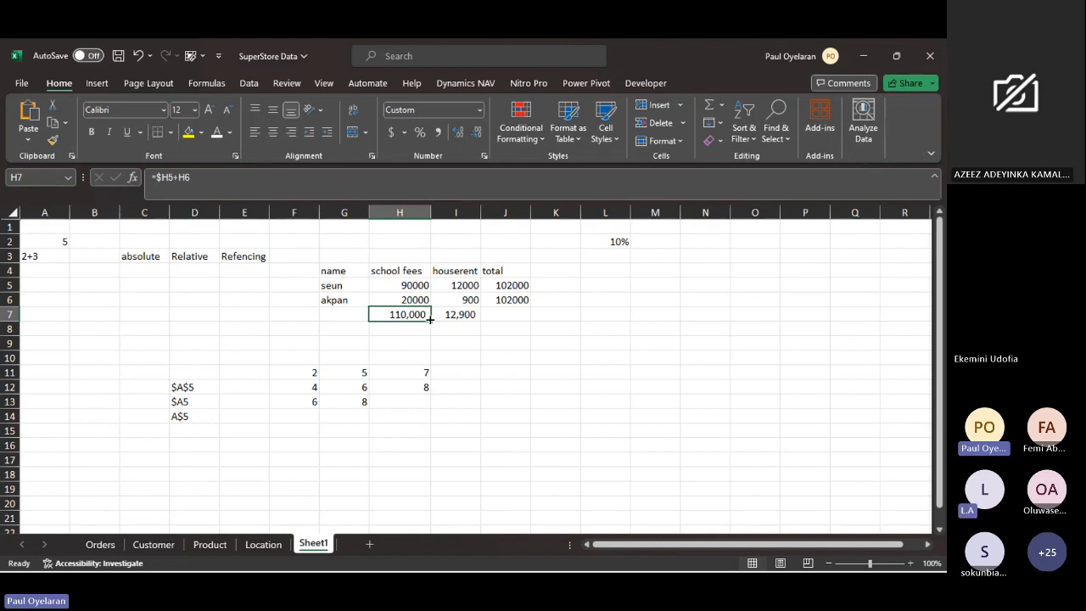
left_click_drag(430, 319, 474, 322)
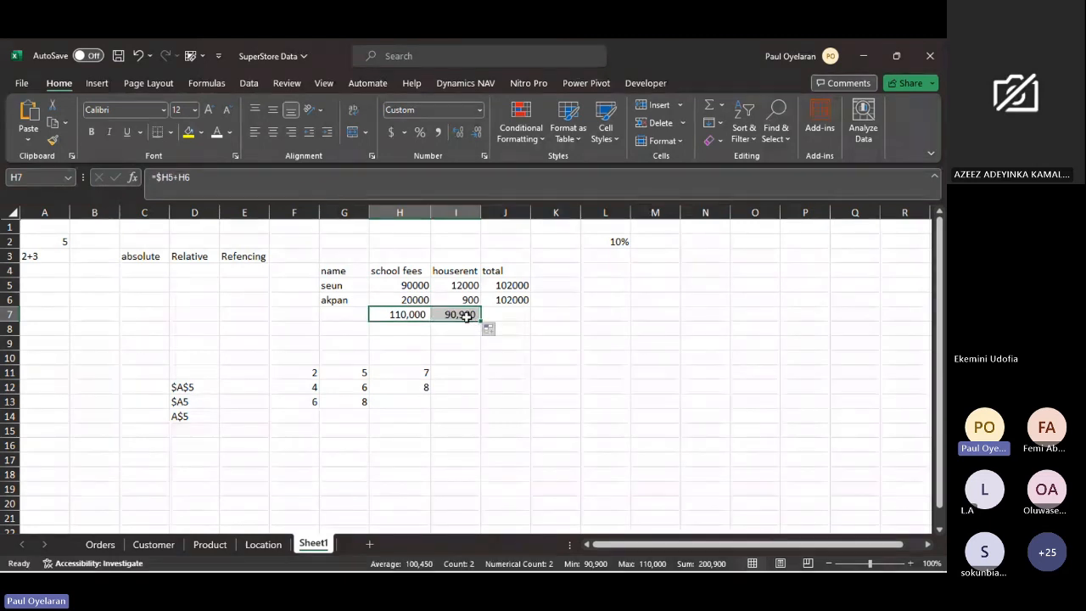
left_click(472, 319)
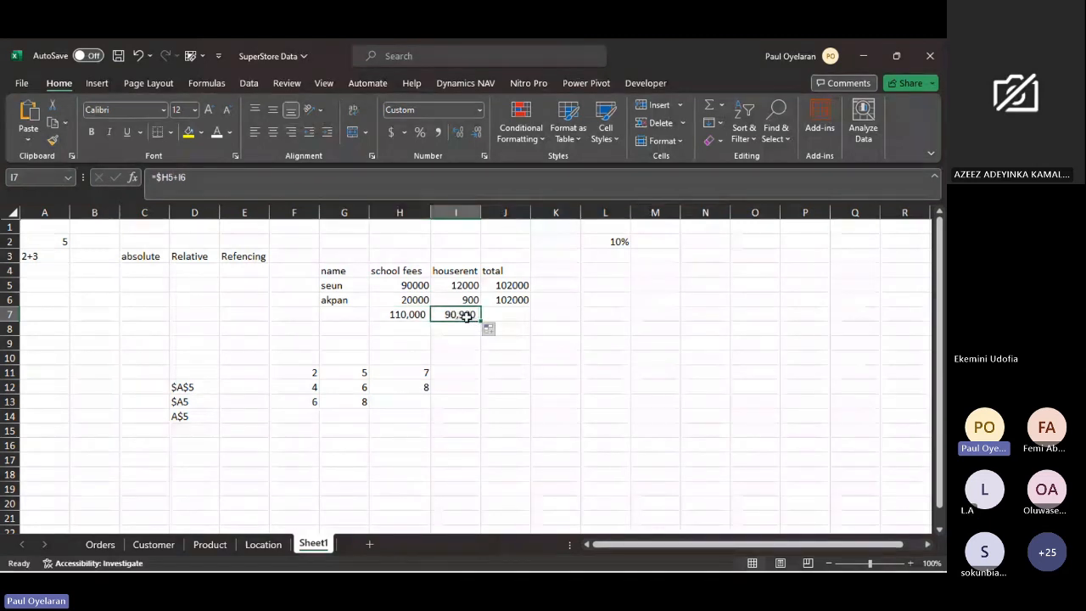
left_click(406, 310)
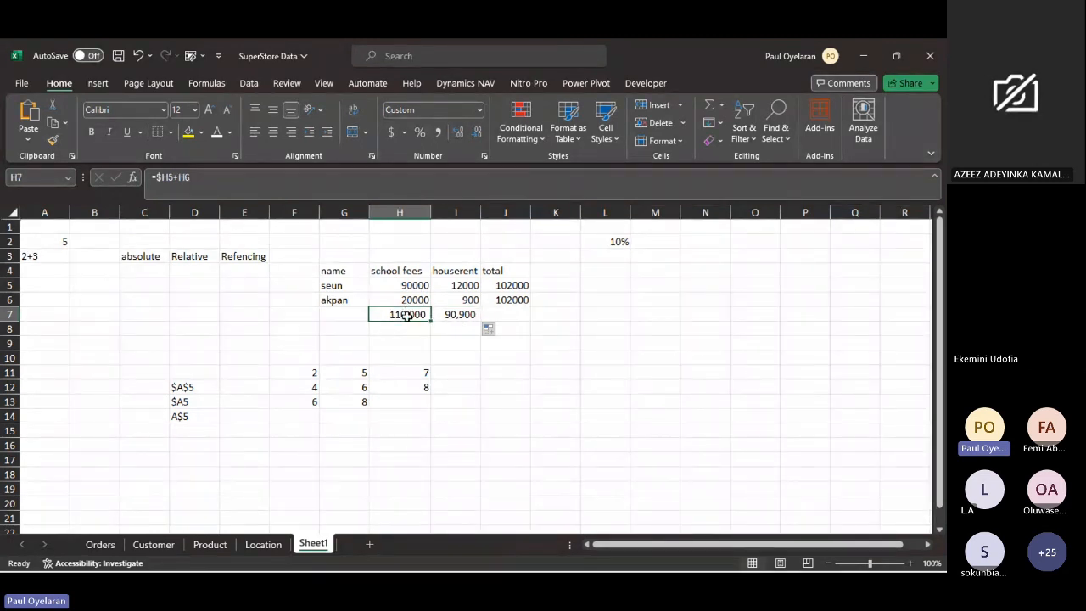
left_click(459, 316)
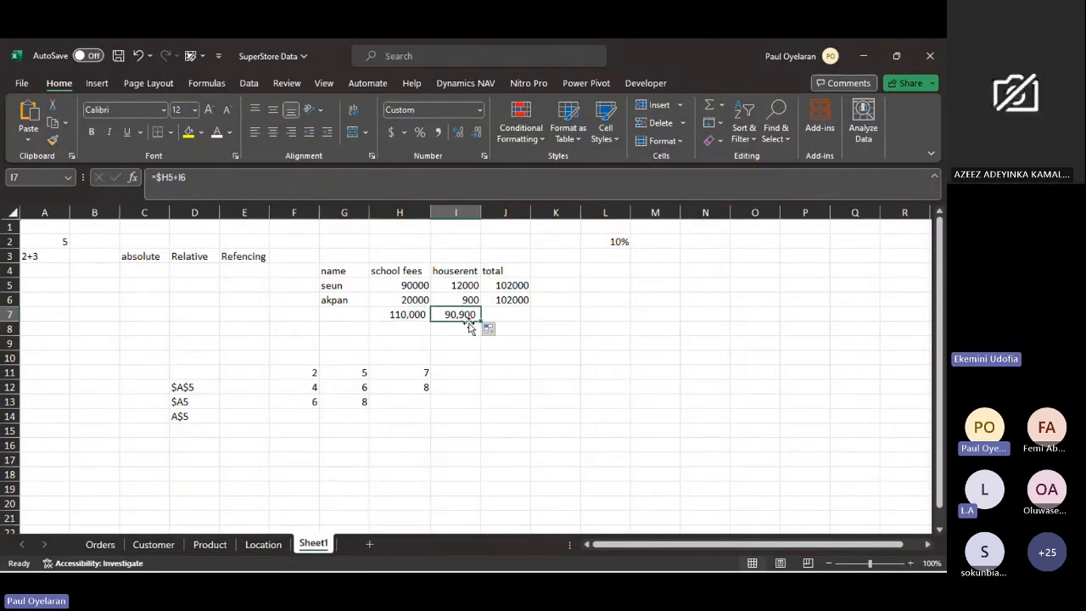
- Trace the total in I7 back to the H5 and I6 amounts and relate it to the $A5 note in D13
left_click(415, 287)
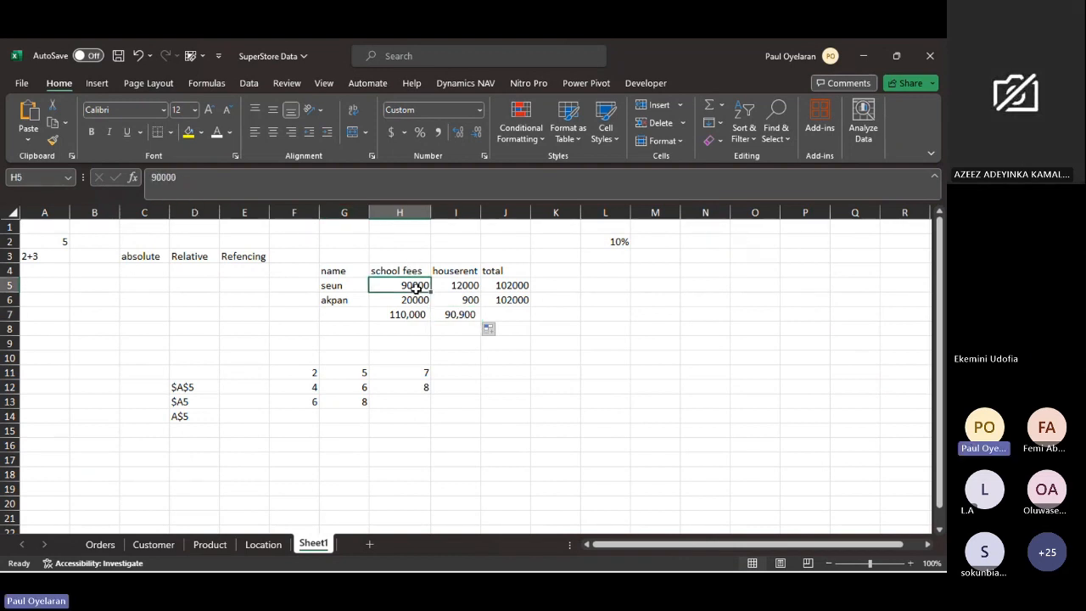
left_click(462, 301, "ctrl")
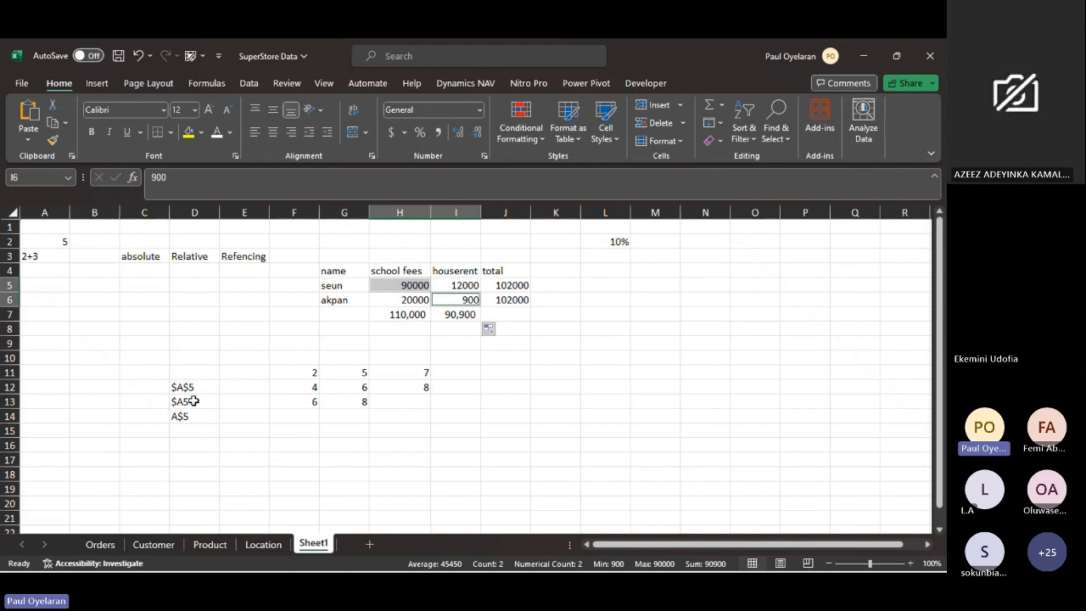
left_click(193, 401)
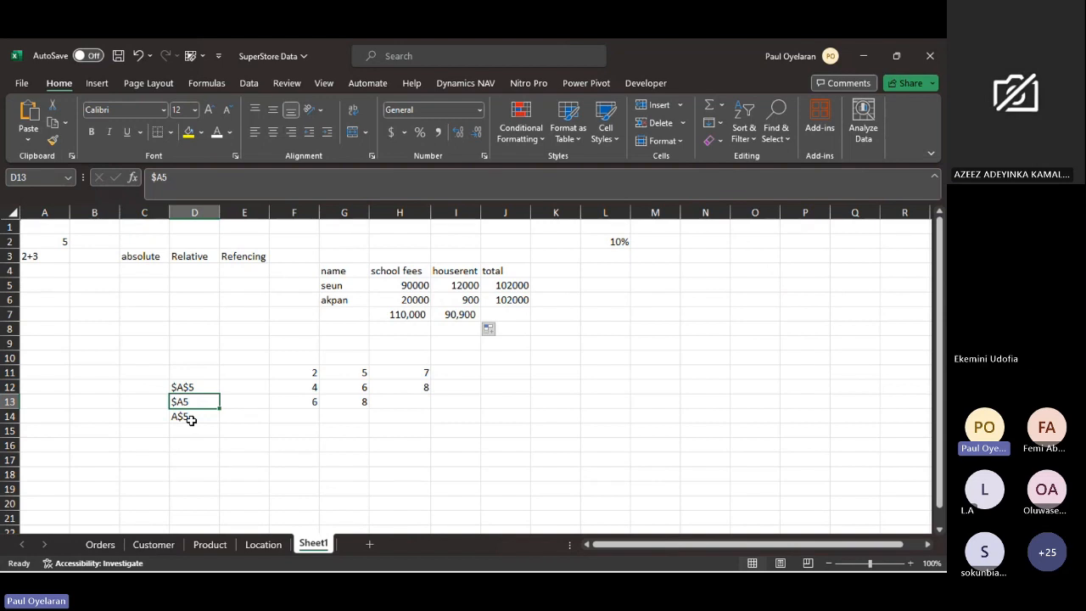
- Enter the row labels "ware a" in L5 and "ware b" in L6
left_click(603, 242)
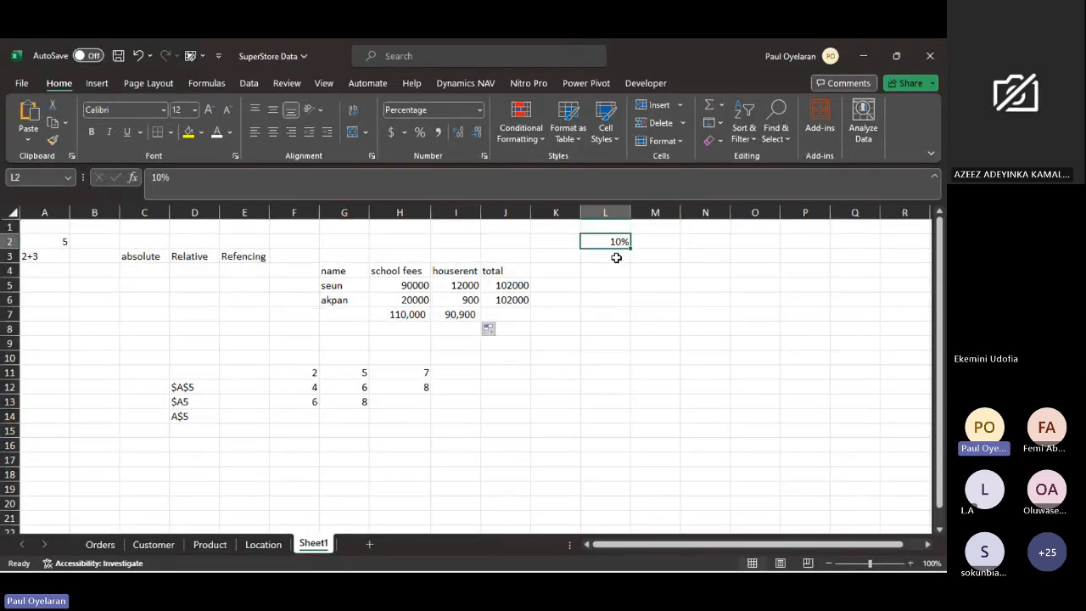
left_click(617, 284)
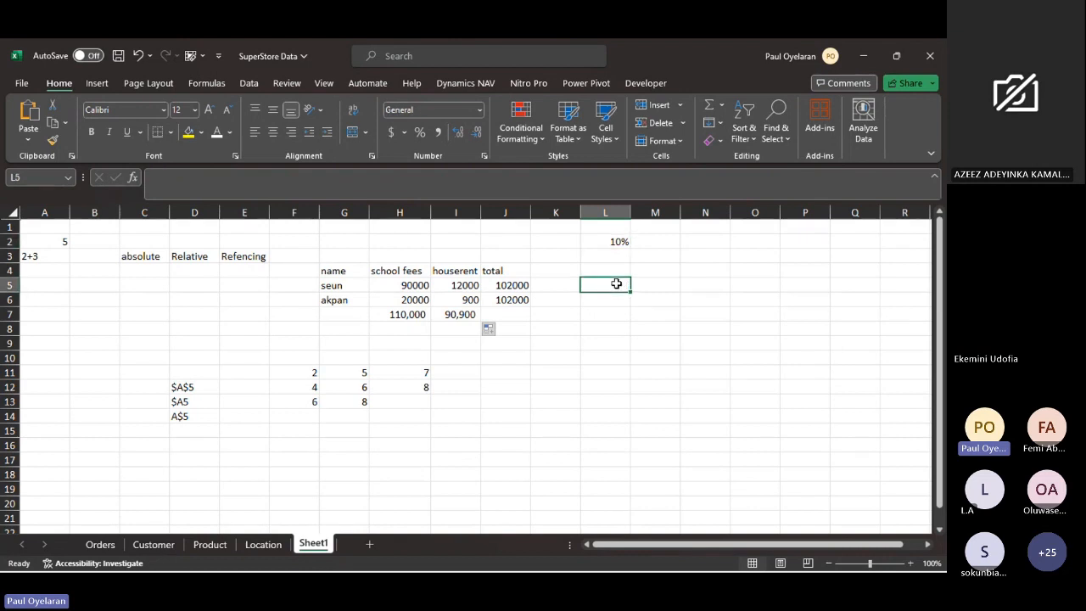
type("ware a")
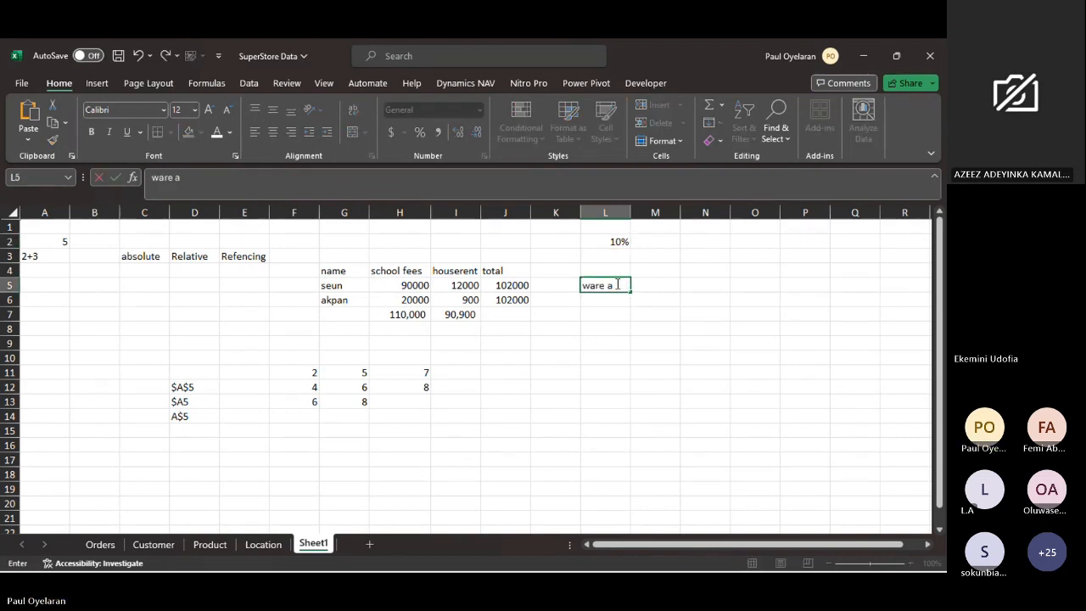
double_click(613, 299)
type("w")
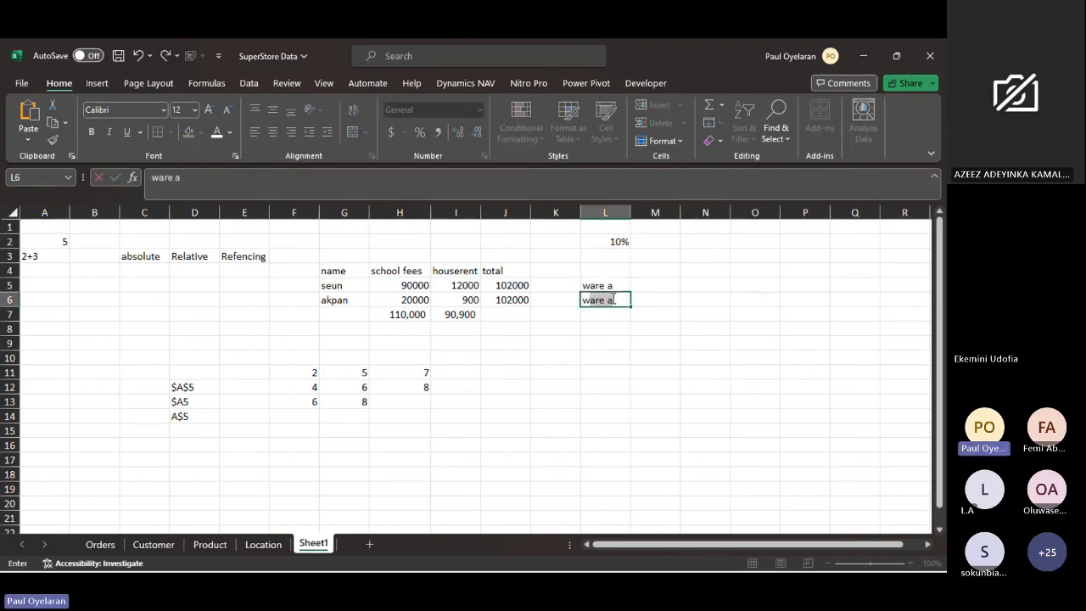
type("are b")
left_click(646, 270)
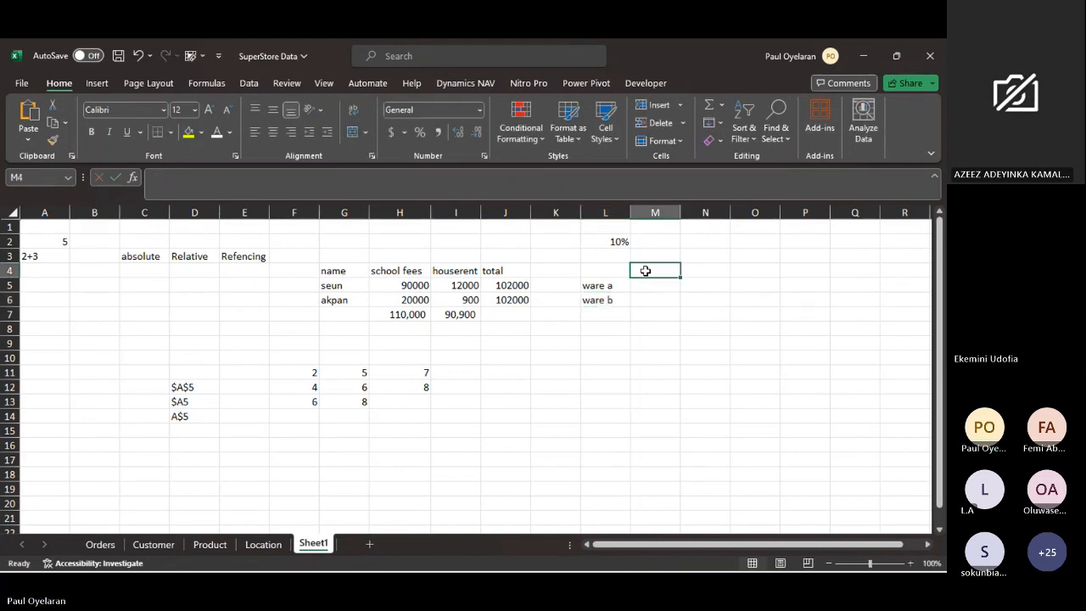
- Add the column headings "repair" in M4 and "fuel" in N4
double_click(647, 270)
left_click(646, 271)
key("Escape")
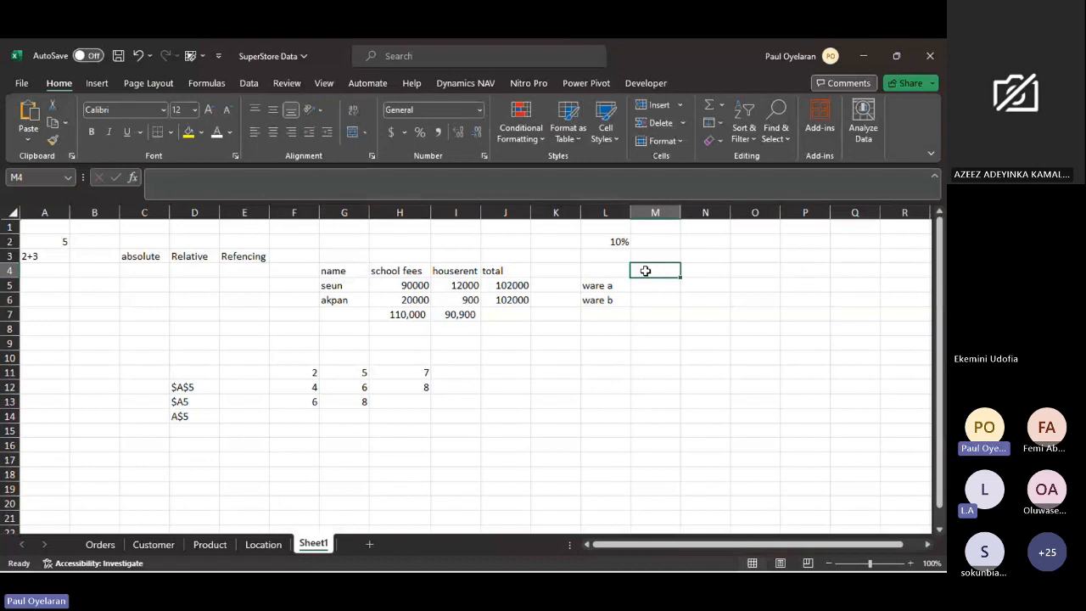
type("repair")
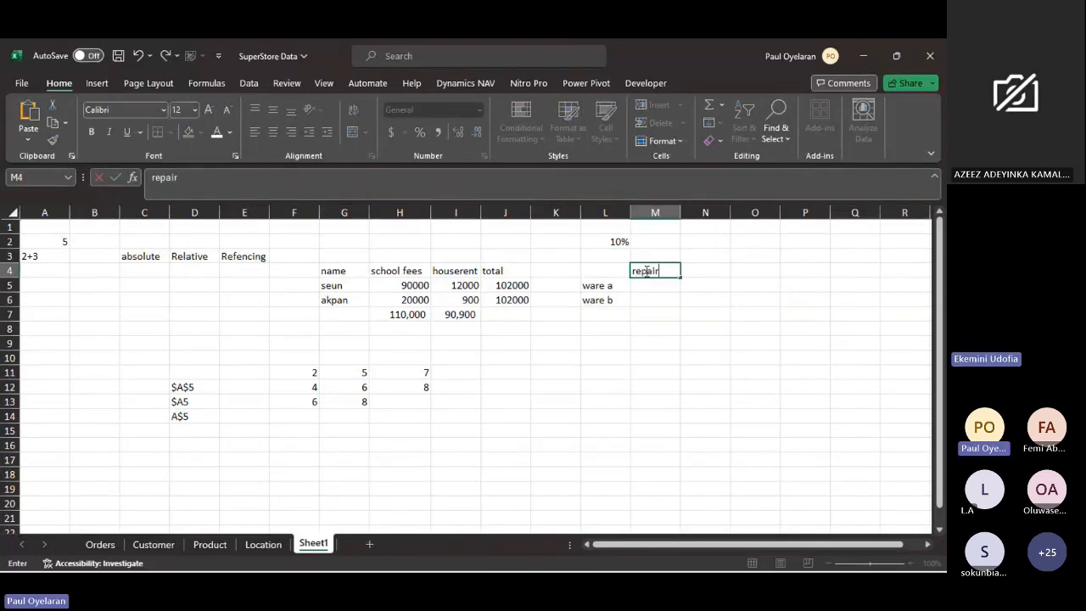
left_click(692, 269)
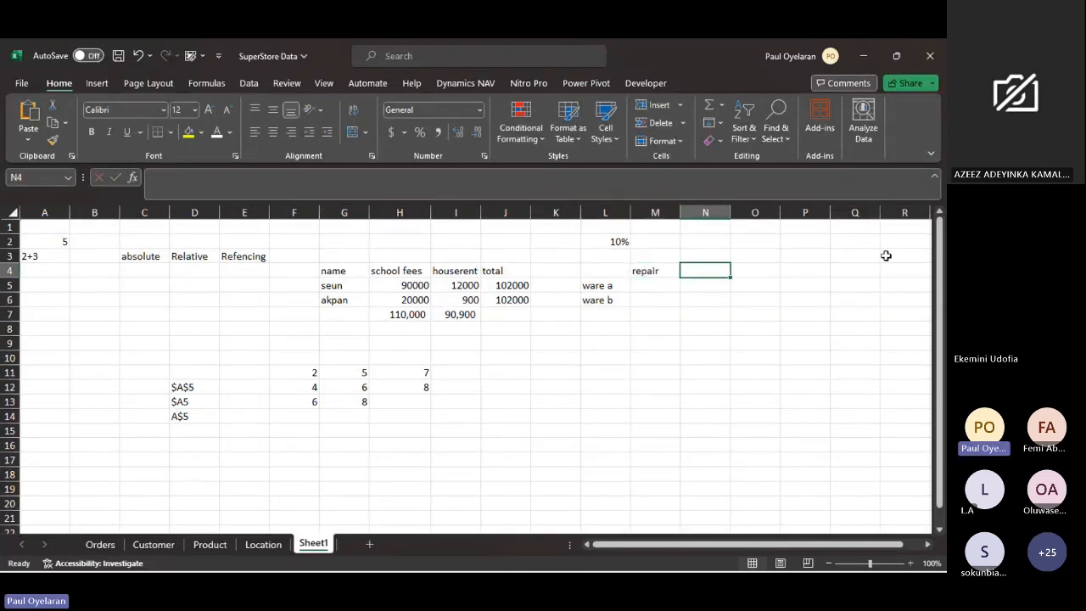
type("f")
type("al")
key("BackSpace")
key("BackSpace")
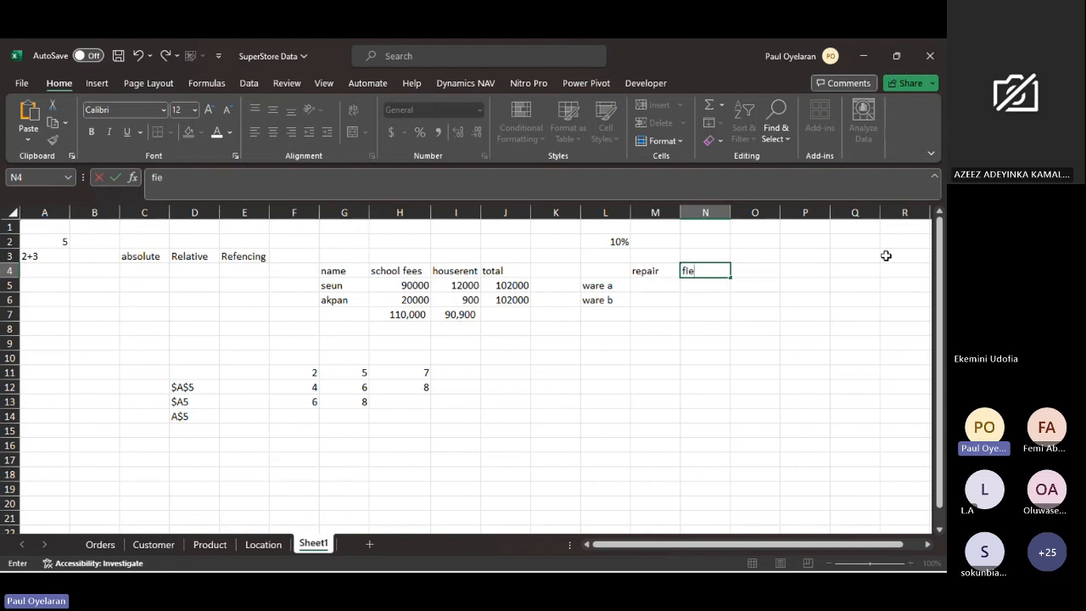
key("Return")
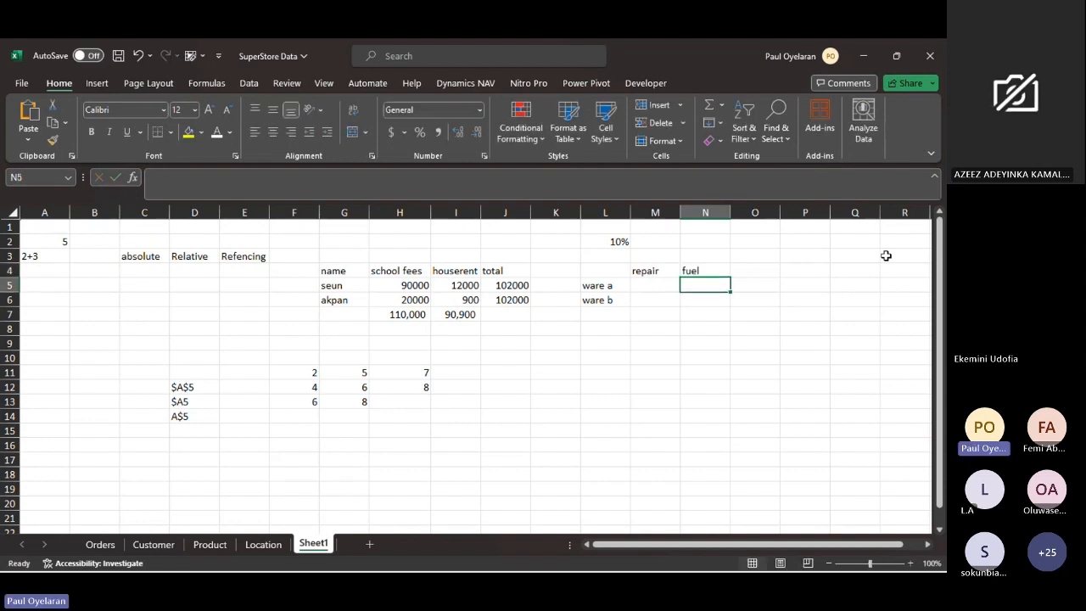
- Enter 59999 in M5 as the repair amount for ware a
left_click(599, 286)
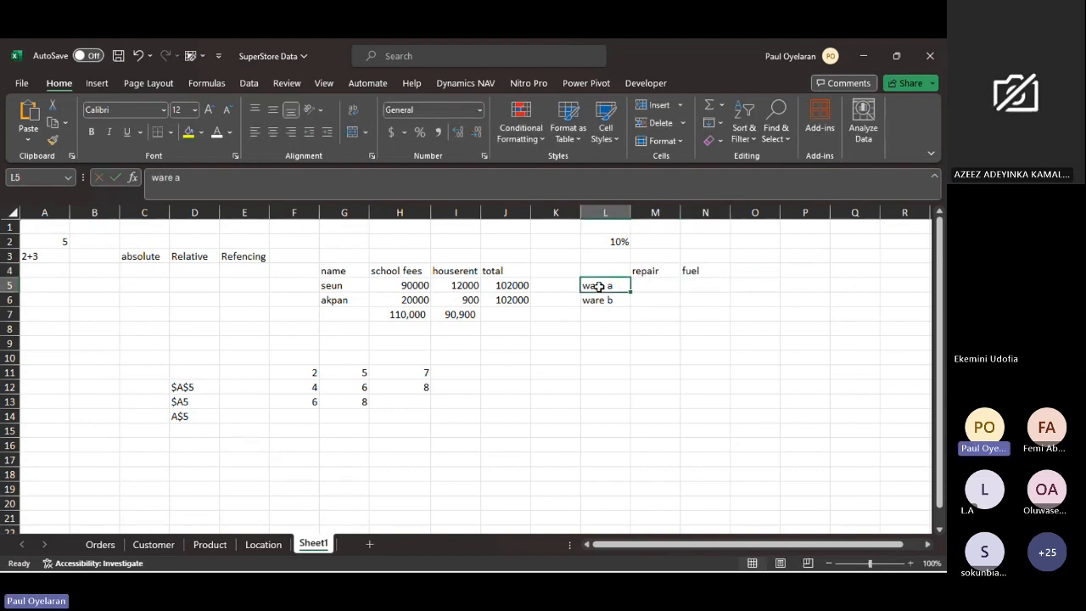
left_click(649, 283)
type("5--")
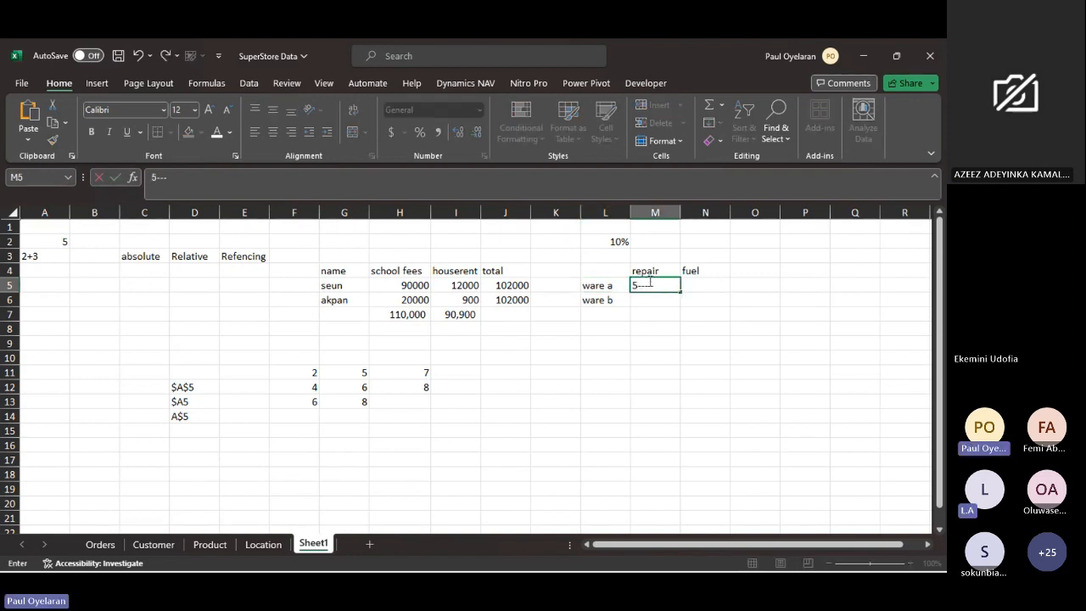
type("-9999")
key("Return")
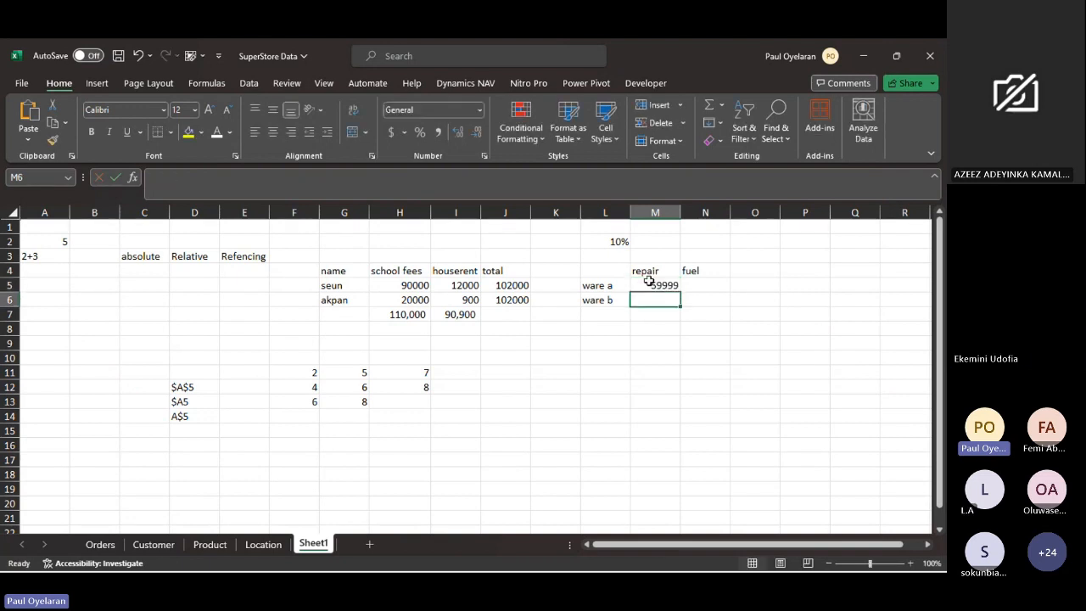
- Fill the ware a repair amount from M5 across to the fuel cell N5
left_click(690, 283)
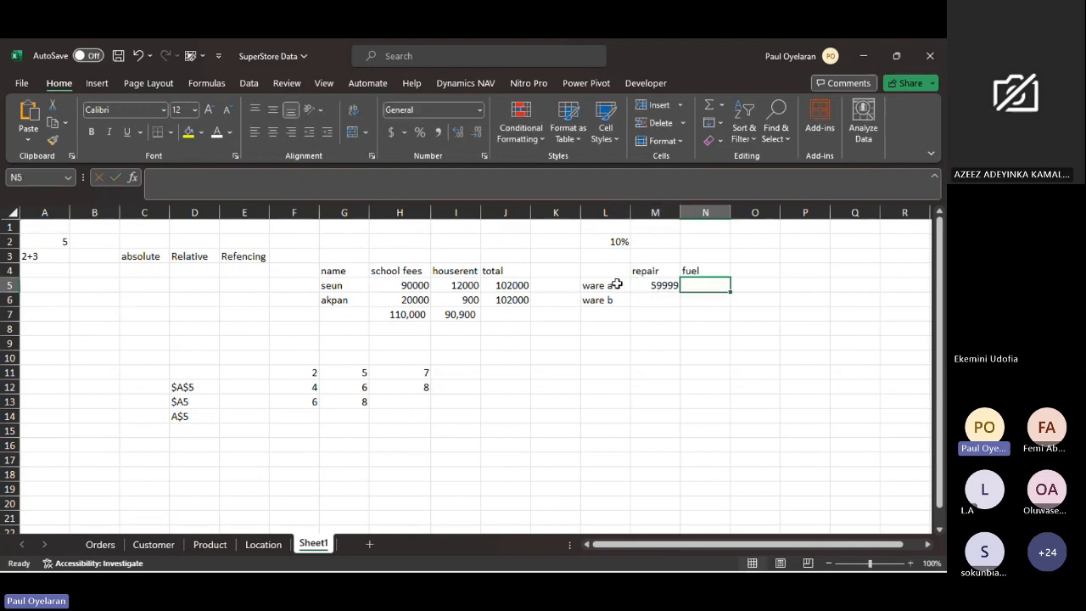
left_click(617, 285)
left_click(658, 287)
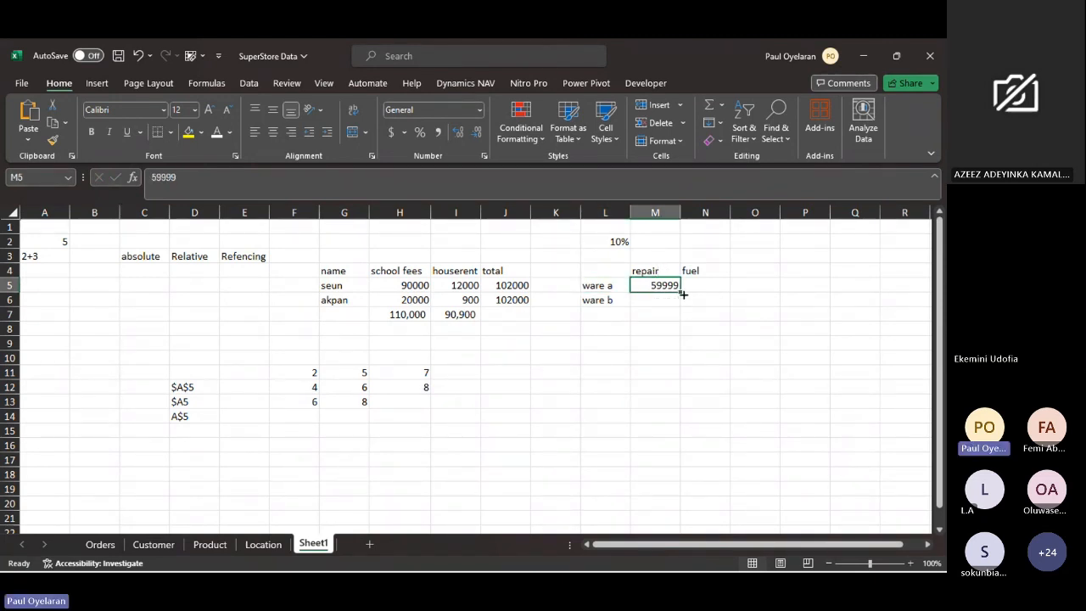
left_click_drag(682, 294, 717, 294)
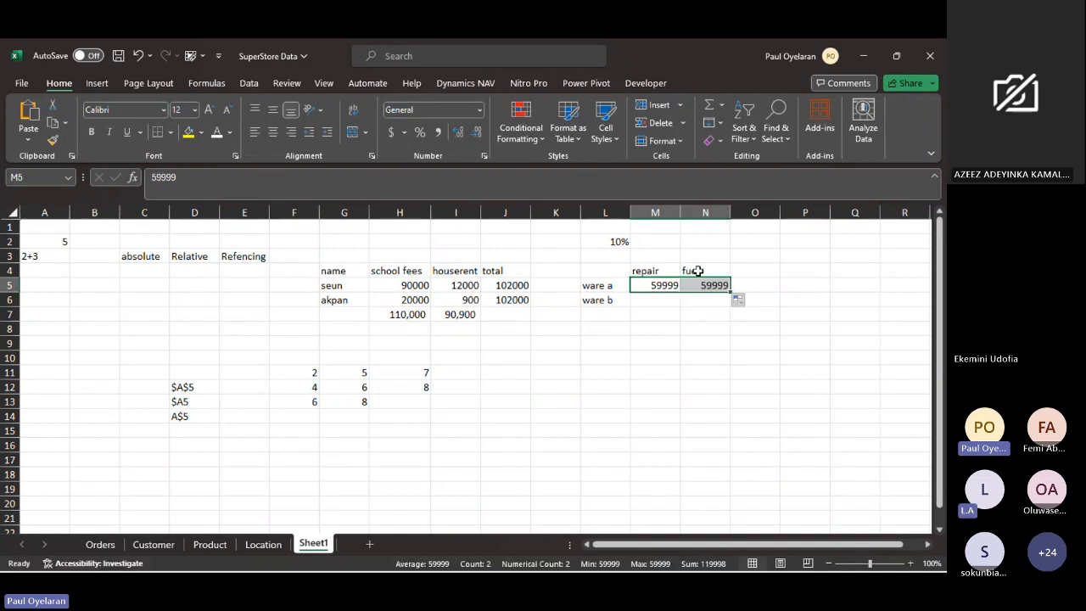
- Highlight the ware a label and its repair and fuel amounts across row 5
left_click(620, 286)
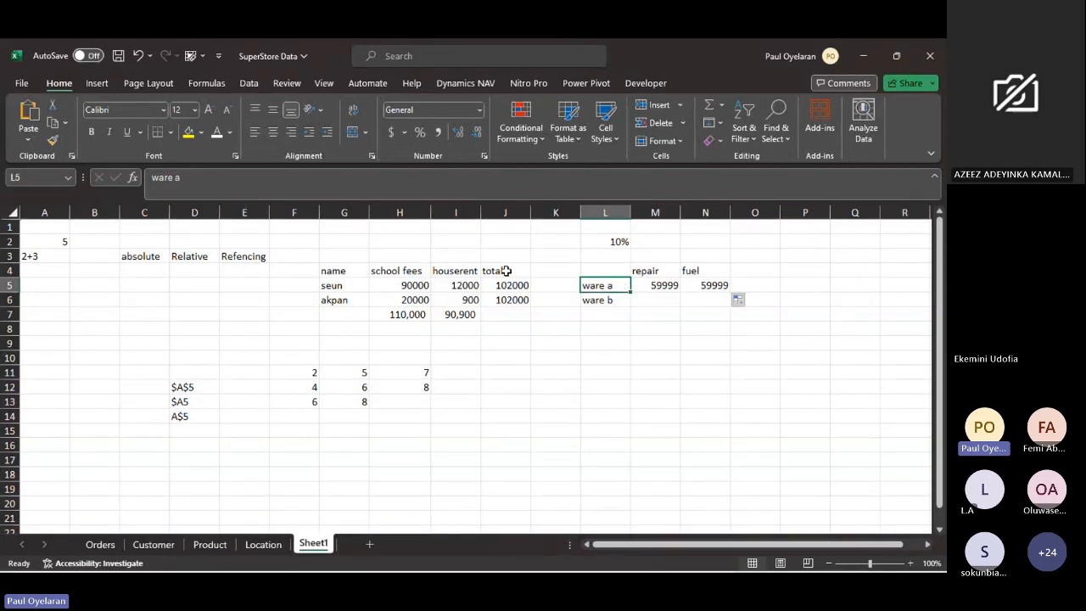
left_click(659, 285)
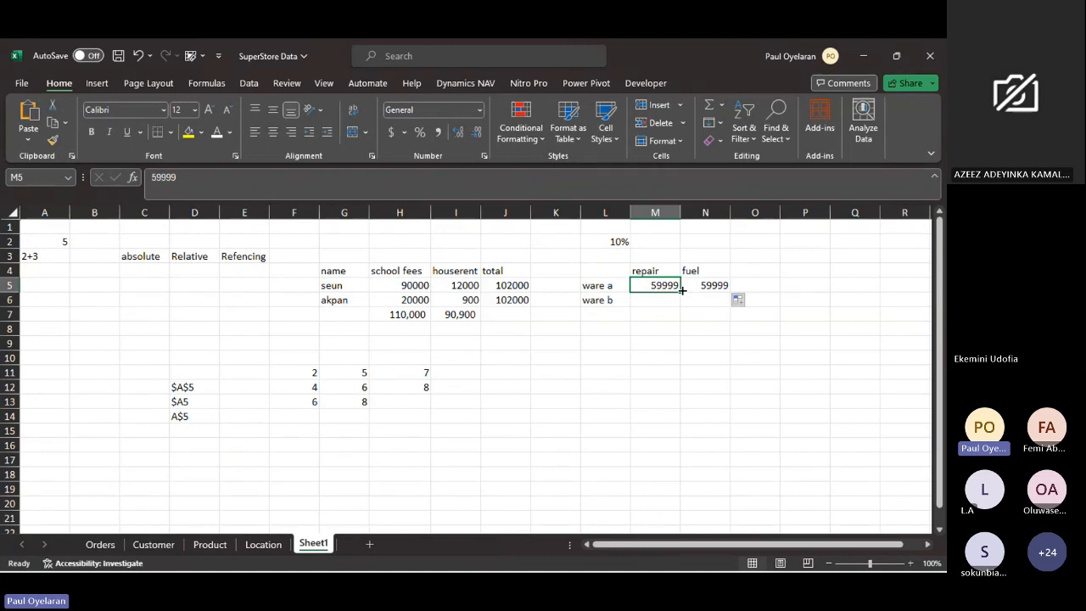
left_click_drag(682, 290, 680, 289)
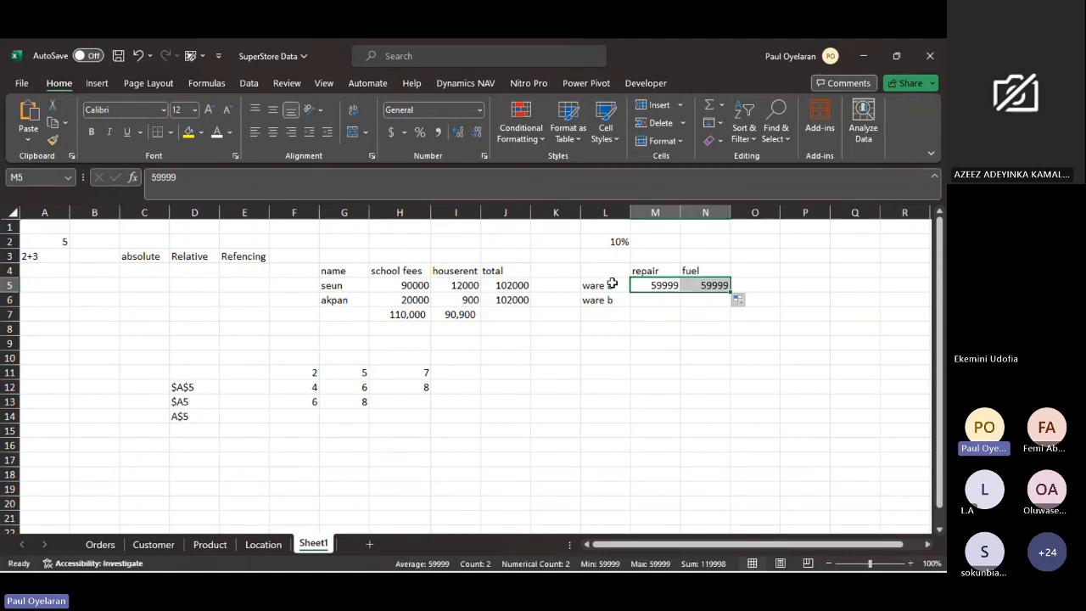
mouse_move(609, 284)
left_mouse_down()
mouse_move(688, 284)
mouse_move(627, 296)
mouse_move(627, 284)
left_mouse_up()
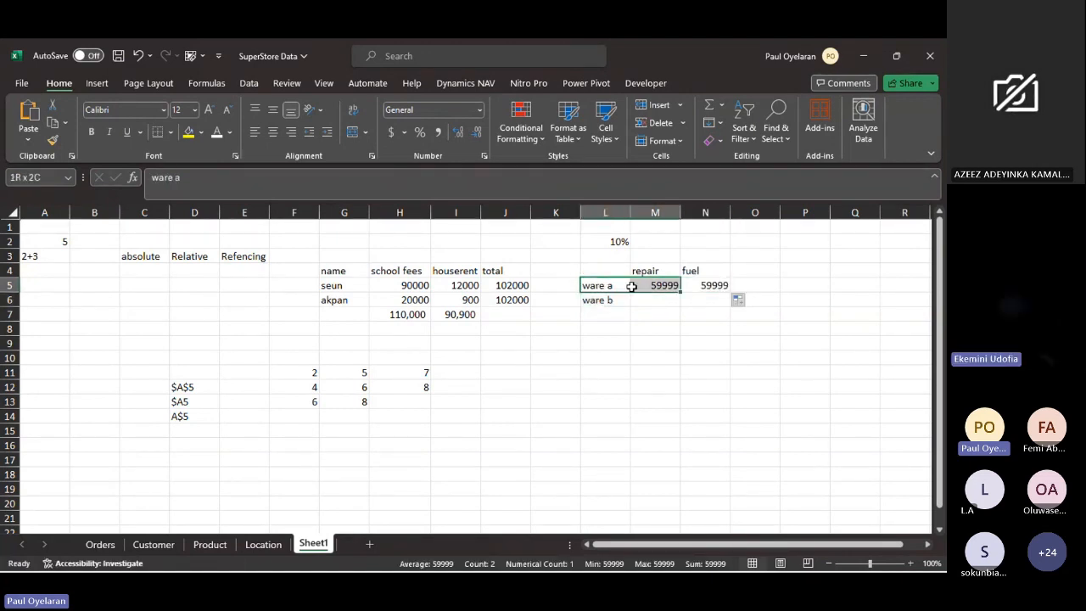
left_click(632, 285)
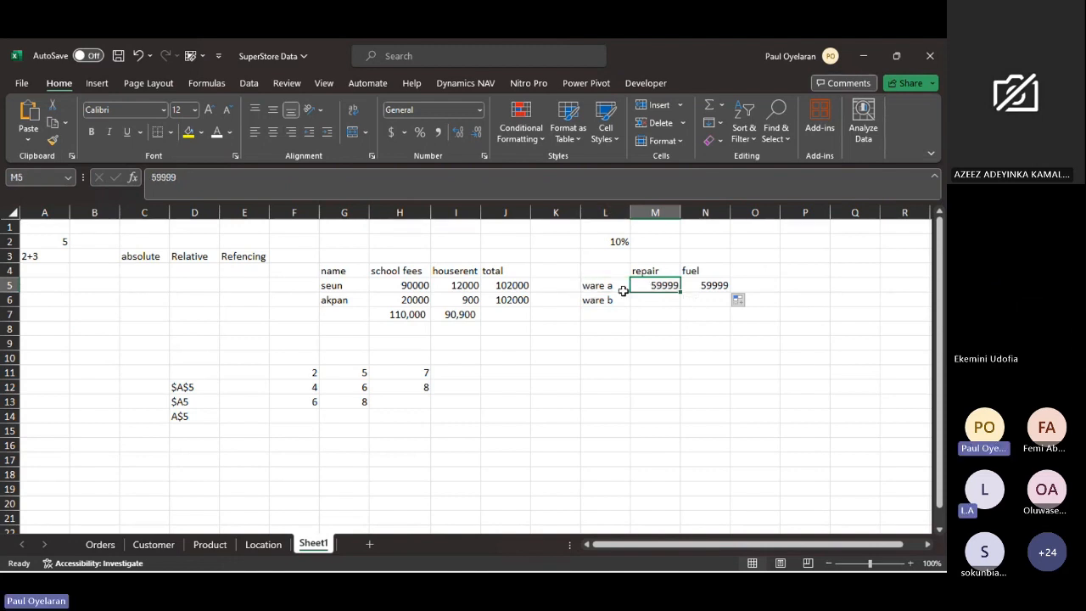
- Compare the ware a label and its repair amount in row 5 with the rate in L2
left_click(617, 285)
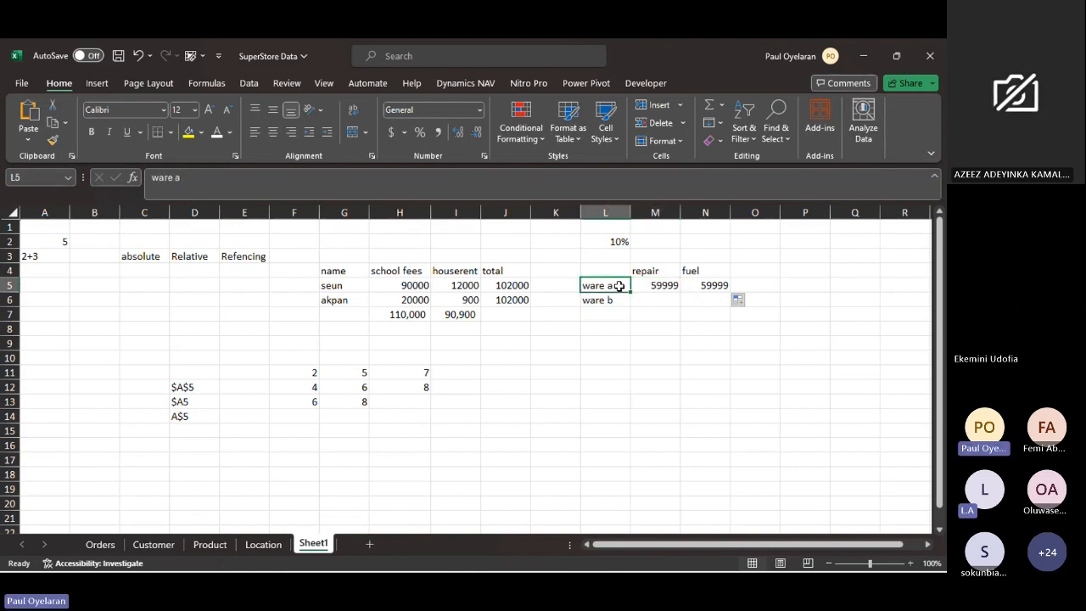
left_click(664, 286)
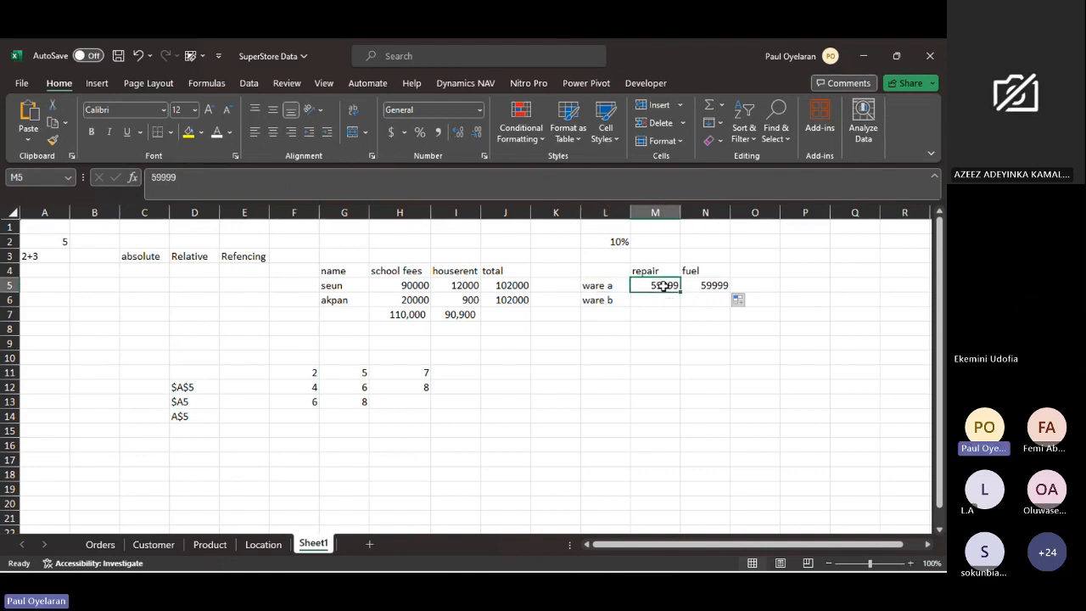
left_click(614, 285)
left_click(655, 284)
left_click(605, 241)
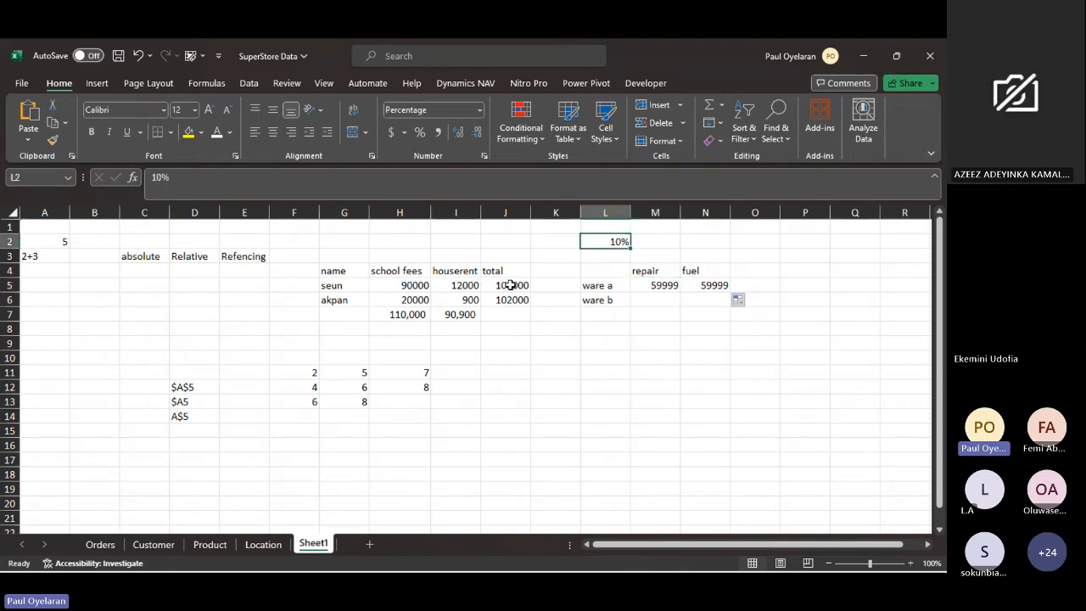
- Enter the formula =J5*L2 in K5 to multiply seun's total by the percentage rate
left_click(545, 285)
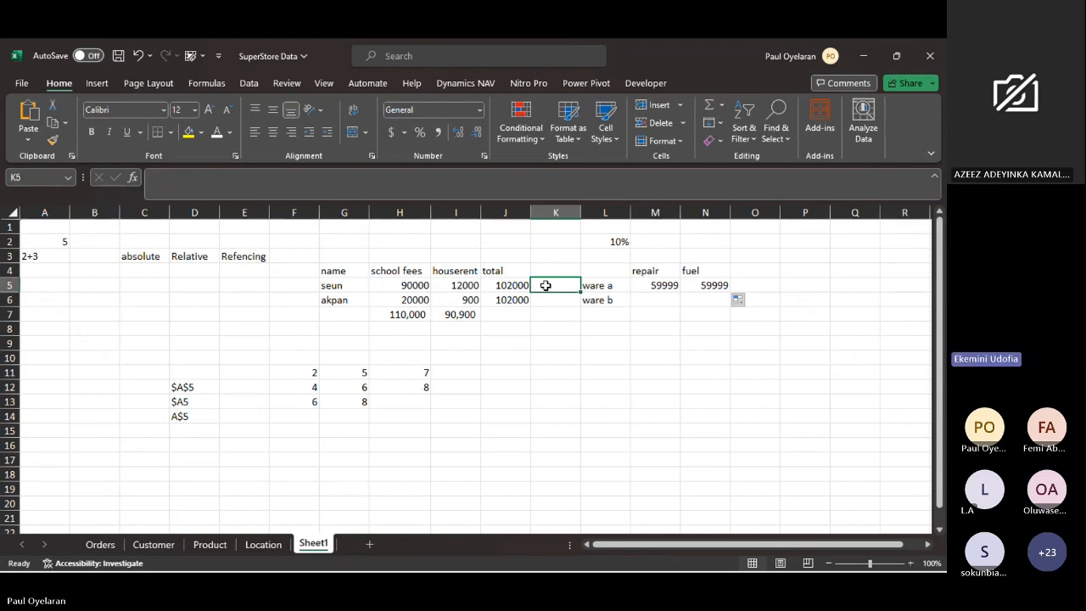
type("=")
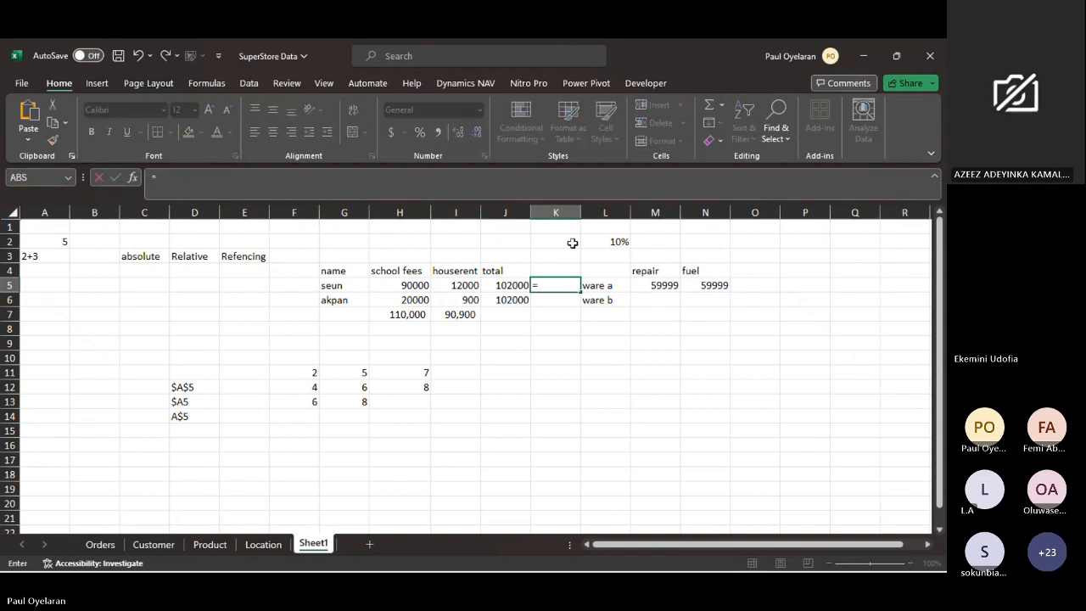
left_click(513, 285)
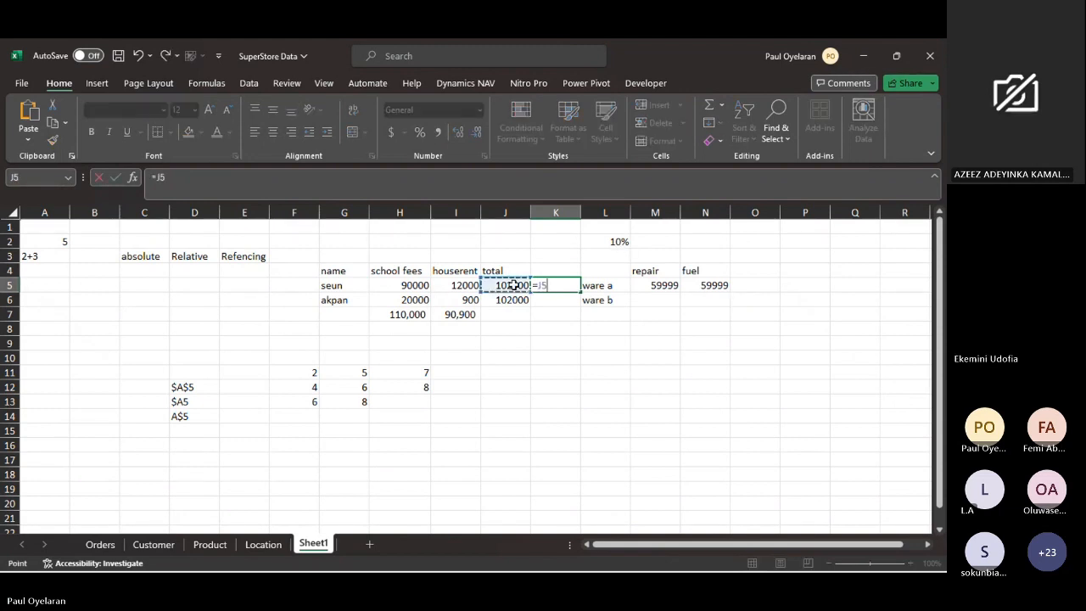
type("*")
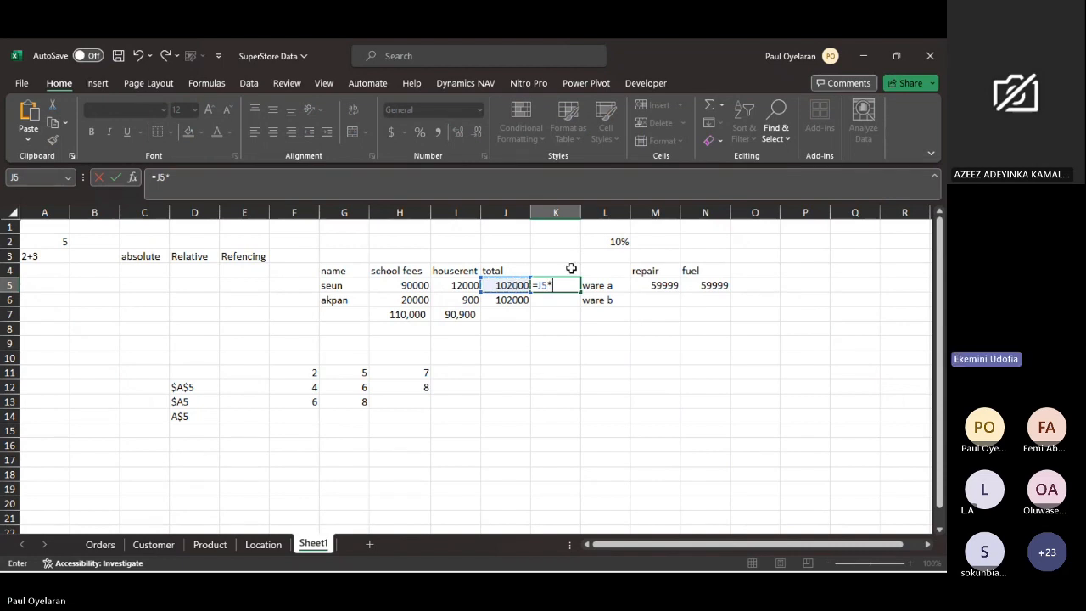
left_click(610, 240)
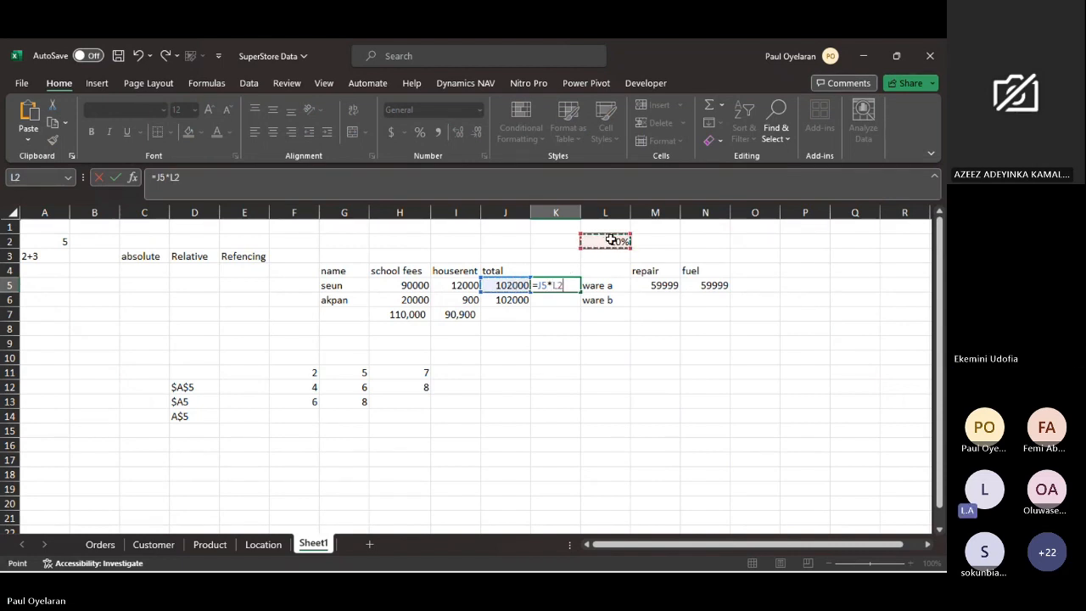
key("Return")
- Fill the K5 formula down to akpan's row in K6 using the relative reference to L2
left_click(564, 283)
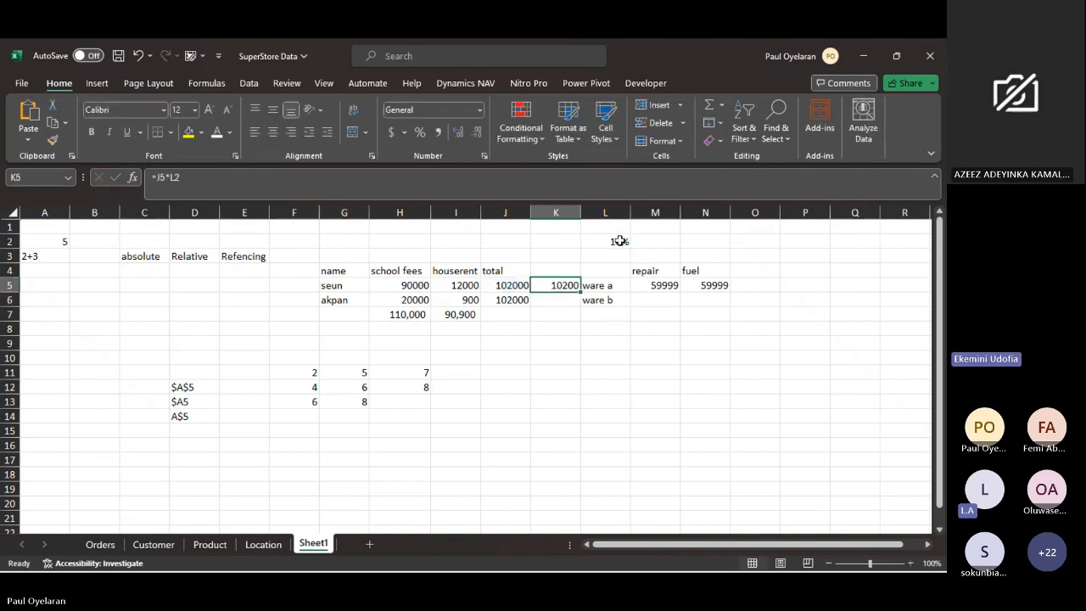
left_click(618, 241)
left_click(560, 282)
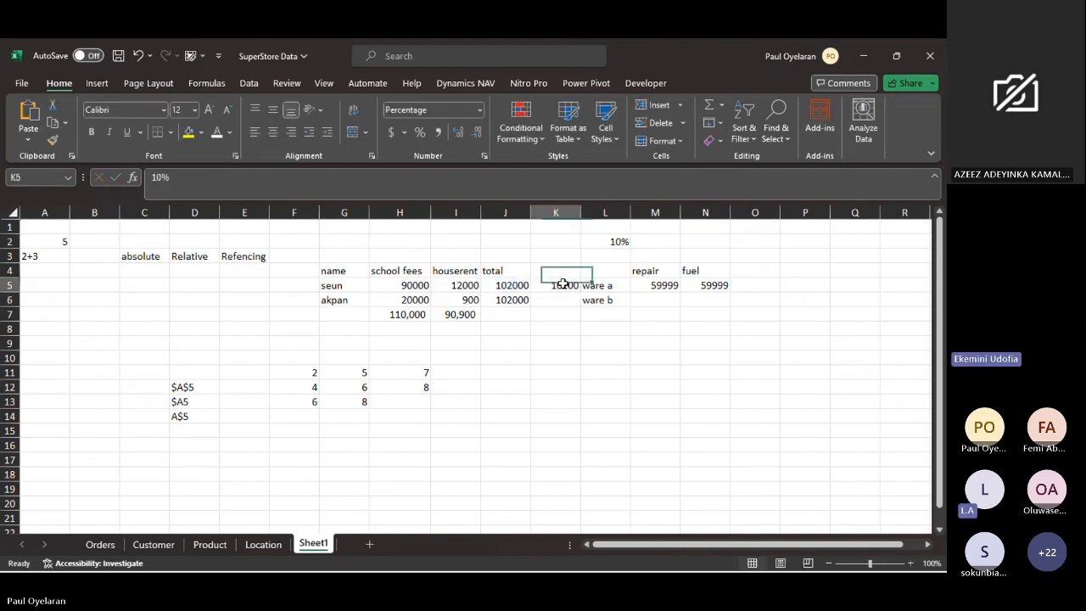
left_click_drag(579, 293, 581, 303)
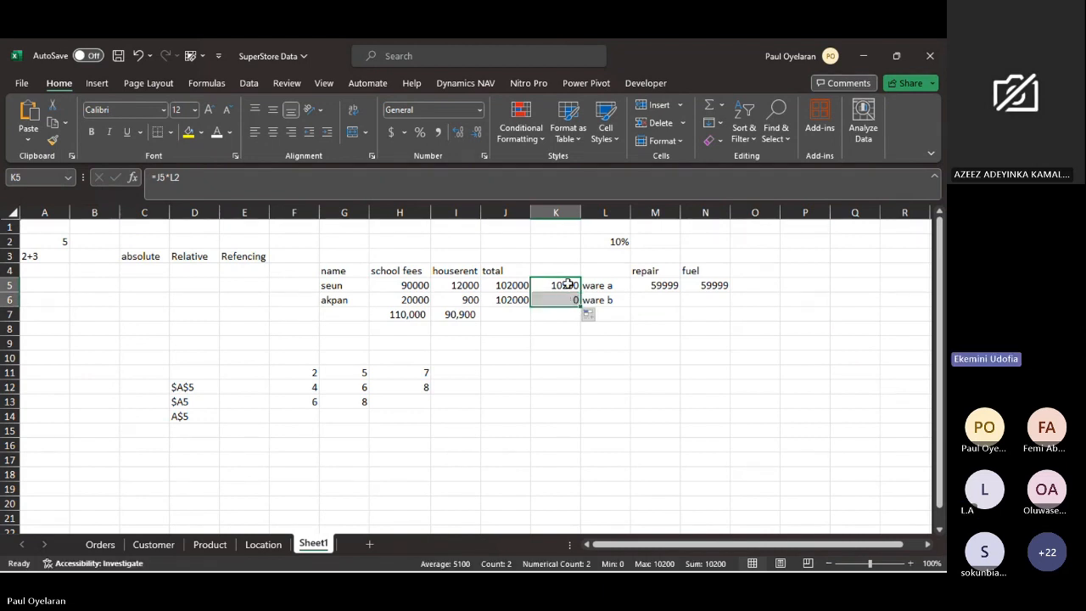
- Compare the formulas in K5 and K6 with the rate in L2, and fill K5 down through K7
left_click(567, 285)
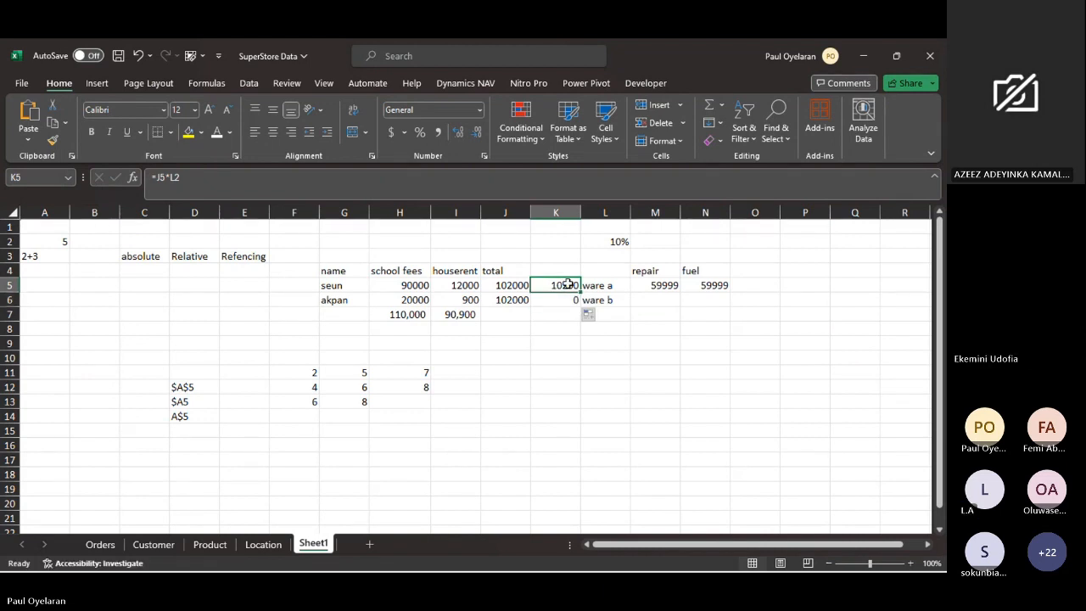
left_click(574, 300)
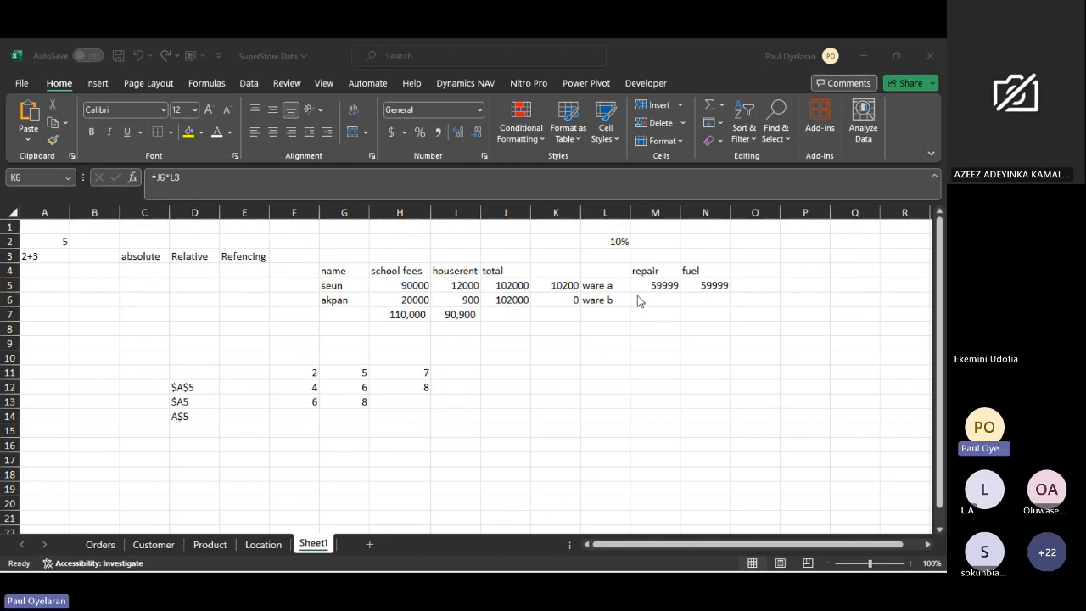
left_click(562, 282)
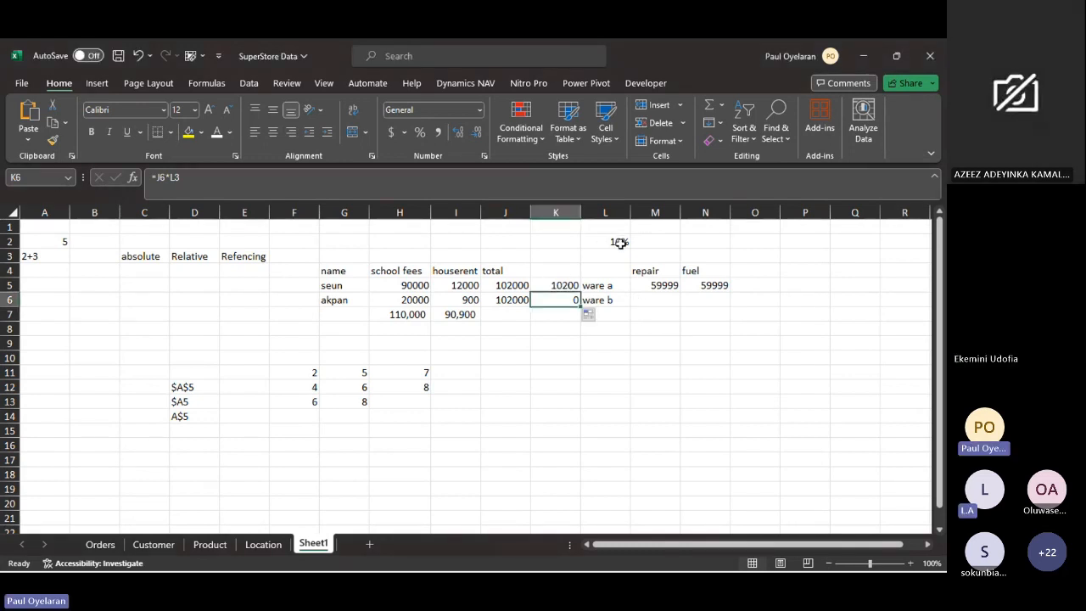
left_click(620, 242)
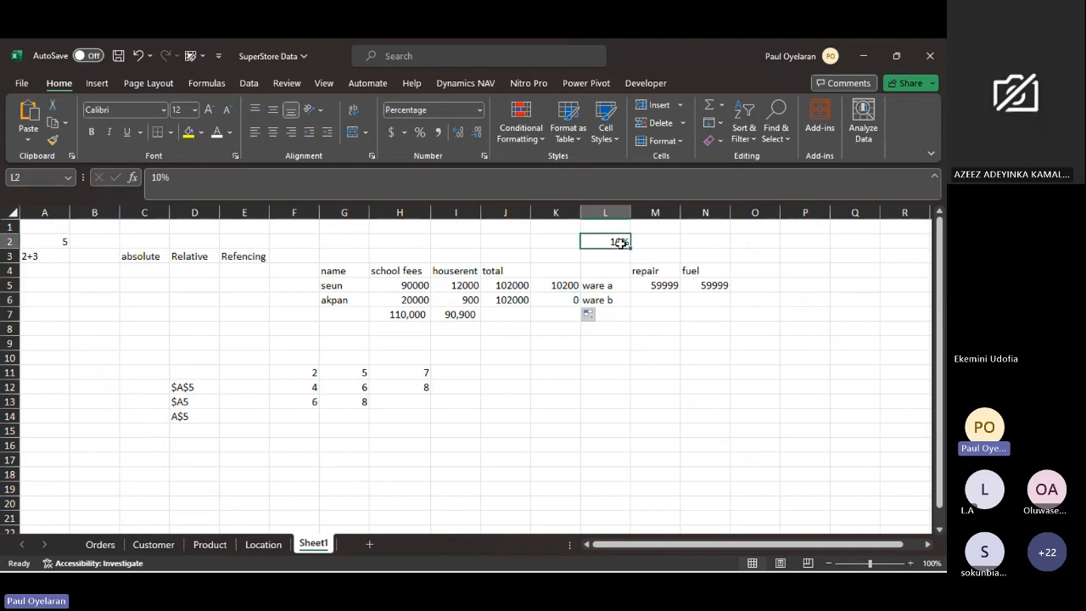
left_click(565, 288)
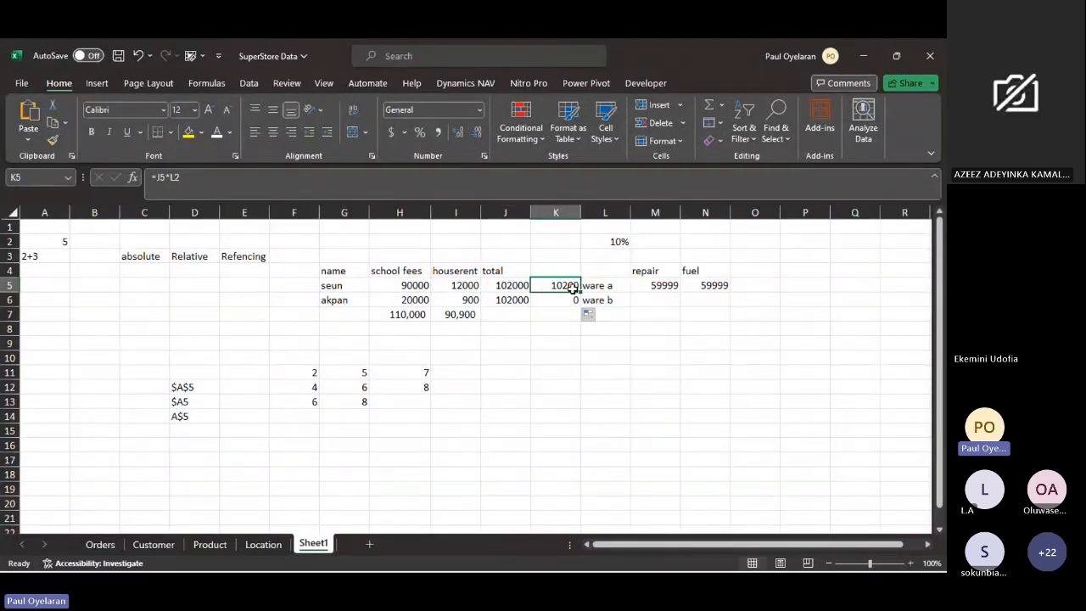
left_click_drag(580, 292, 578, 315)
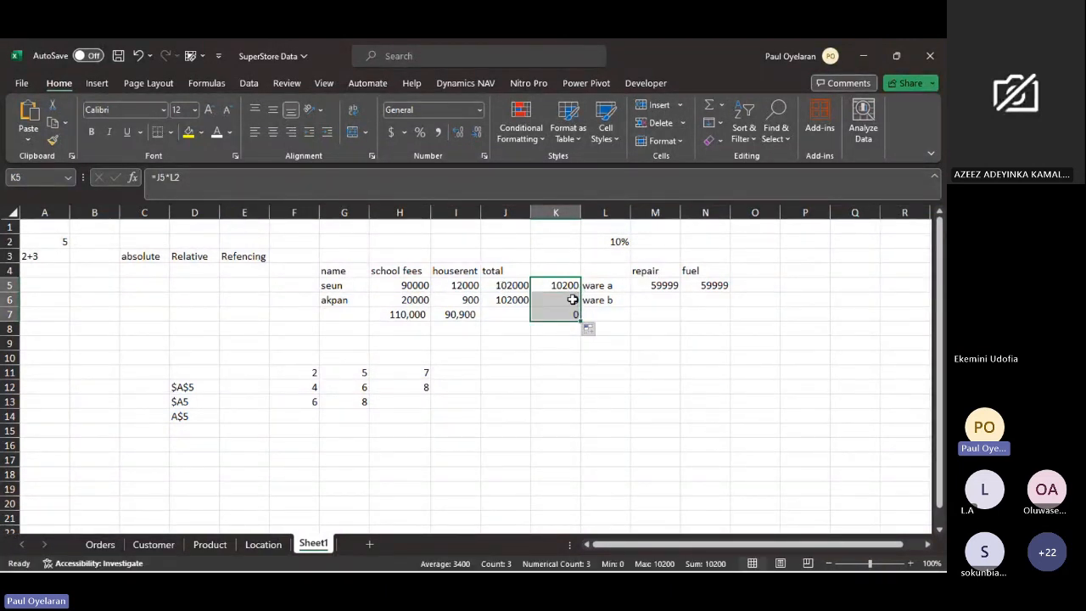
- Examine how the copied formulas in K5 and K6 refer to the rate in L2 and seun's total in J5
left_click(572, 283)
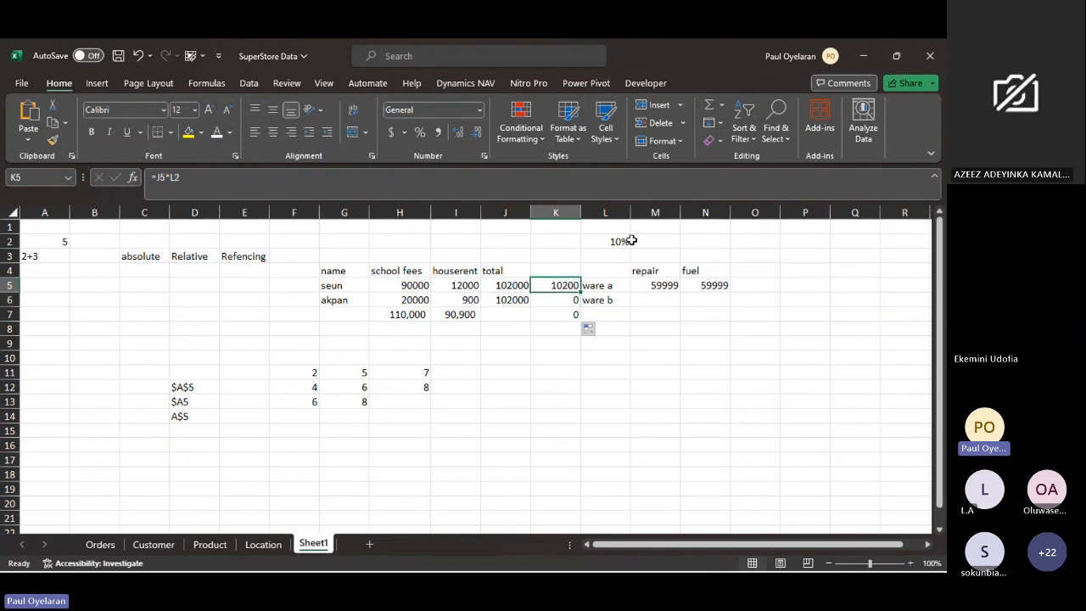
left_click(619, 242)
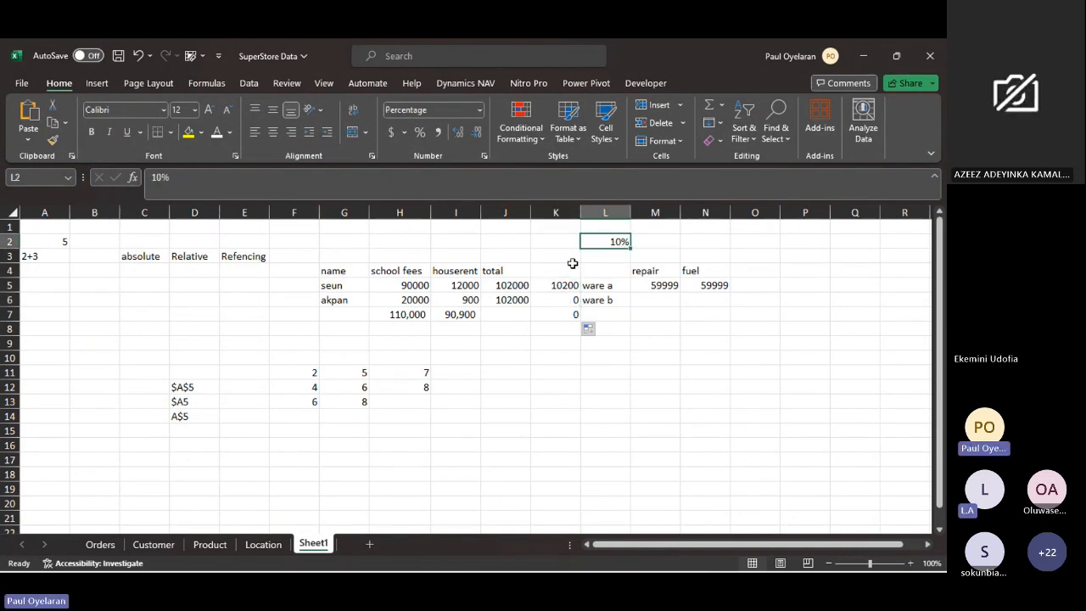
left_click(569, 301)
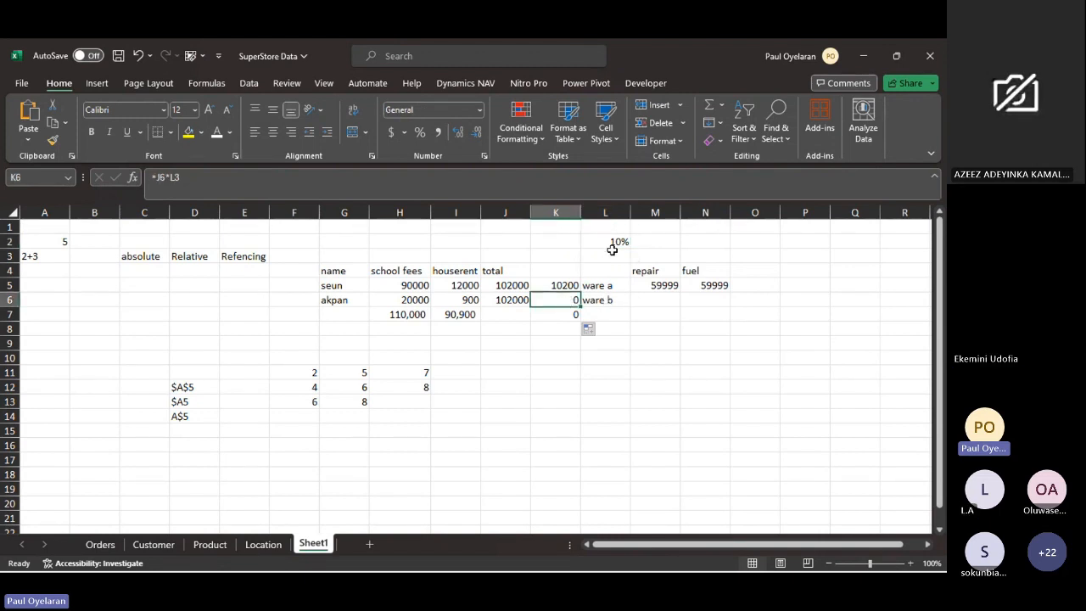
left_click(618, 243)
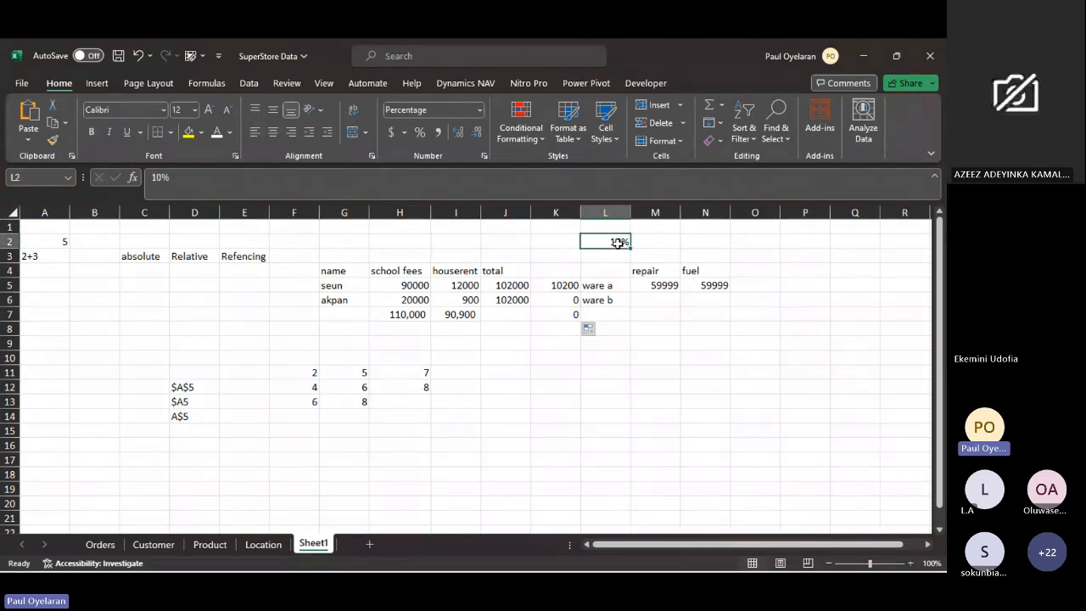
left_click(512, 286)
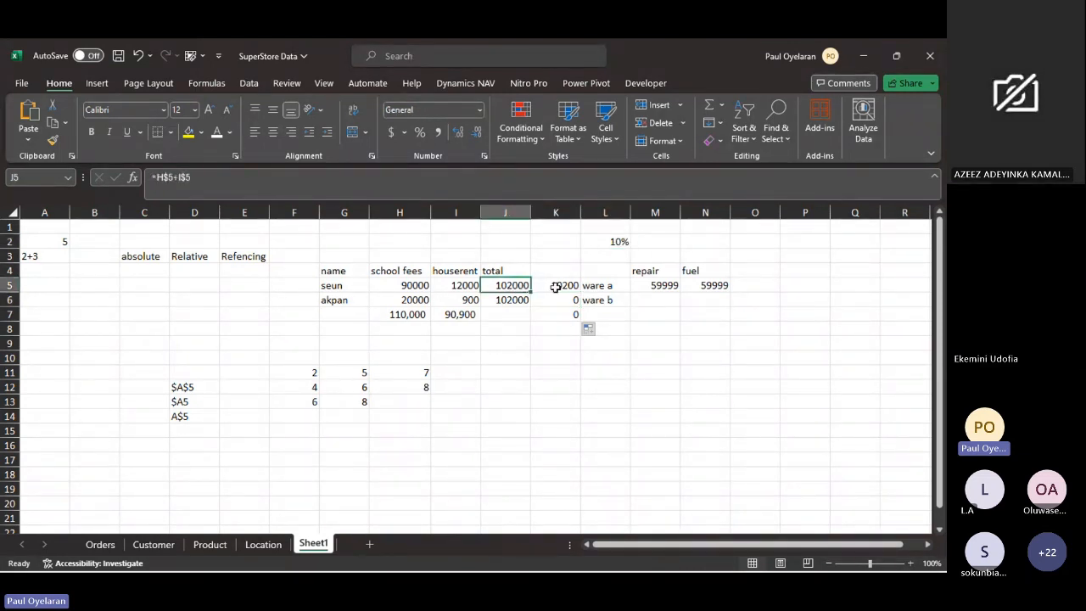
left_click(554, 288)
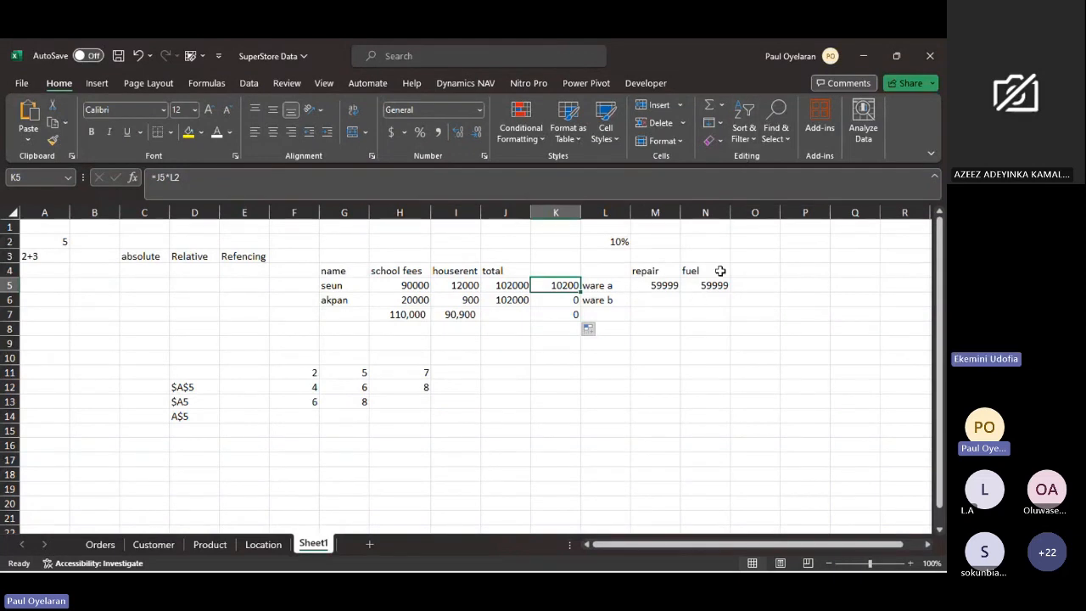
- Fill the ware a repair amount from M5 down through M9
left_click(660, 285)
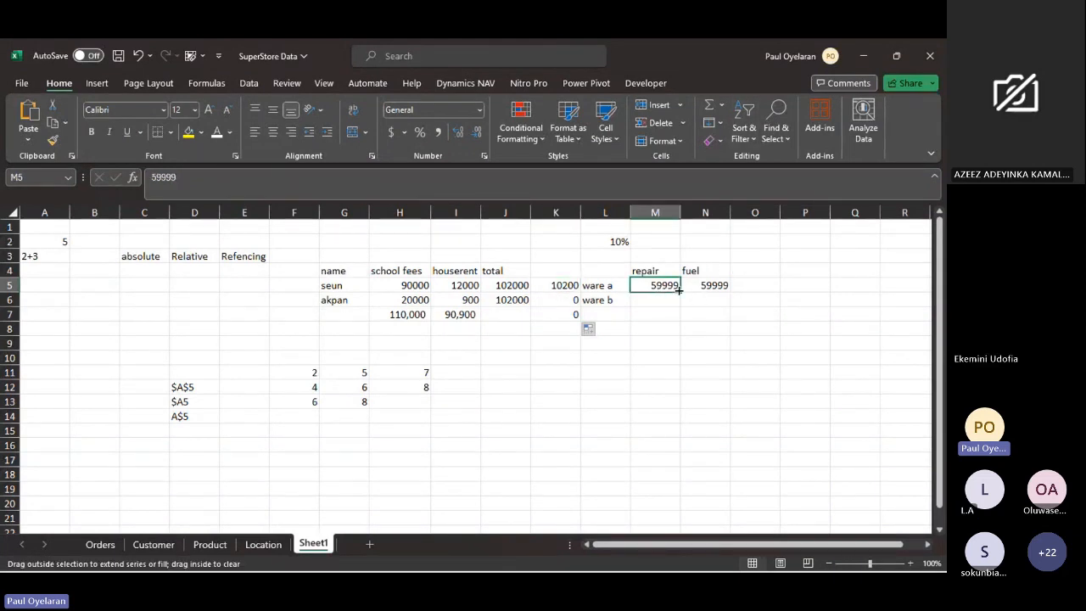
left_click_drag(679, 290, 667, 345)
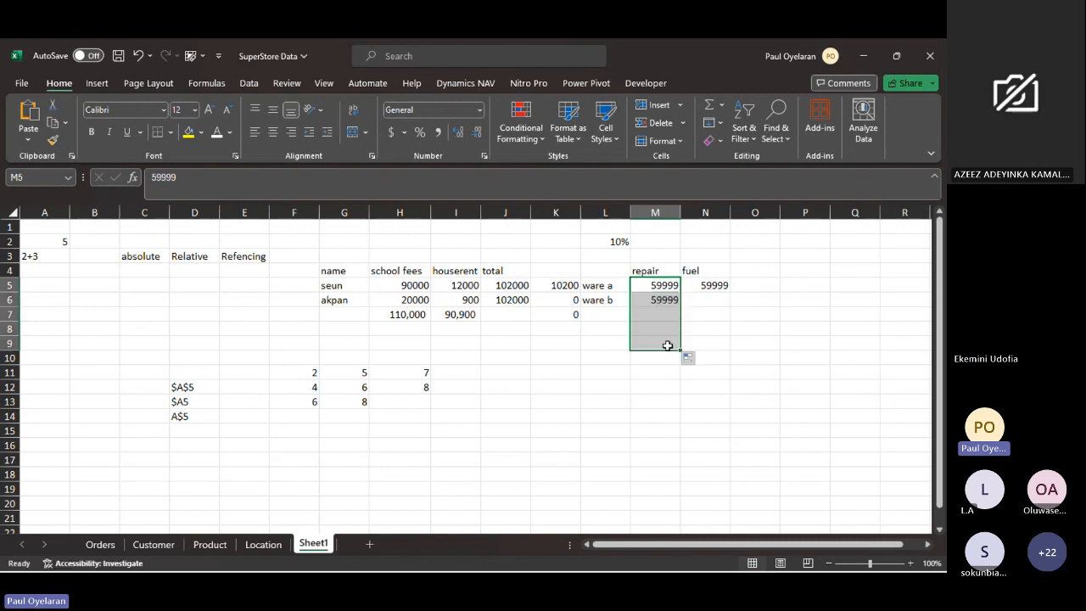
mouse_move(676, 285)
left_mouse_down()
mouse_move(672, 312)
mouse_move(676, 289)
left_mouse_up()
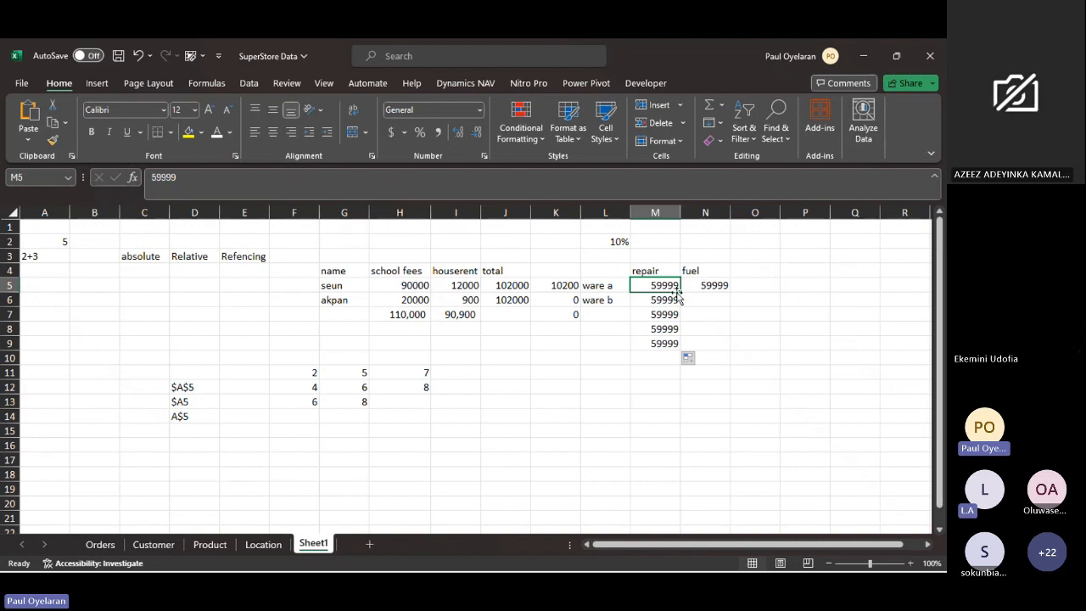
- Point out the rate in L2 and the $A$5 absolute reference example in D12
left_click(602, 242)
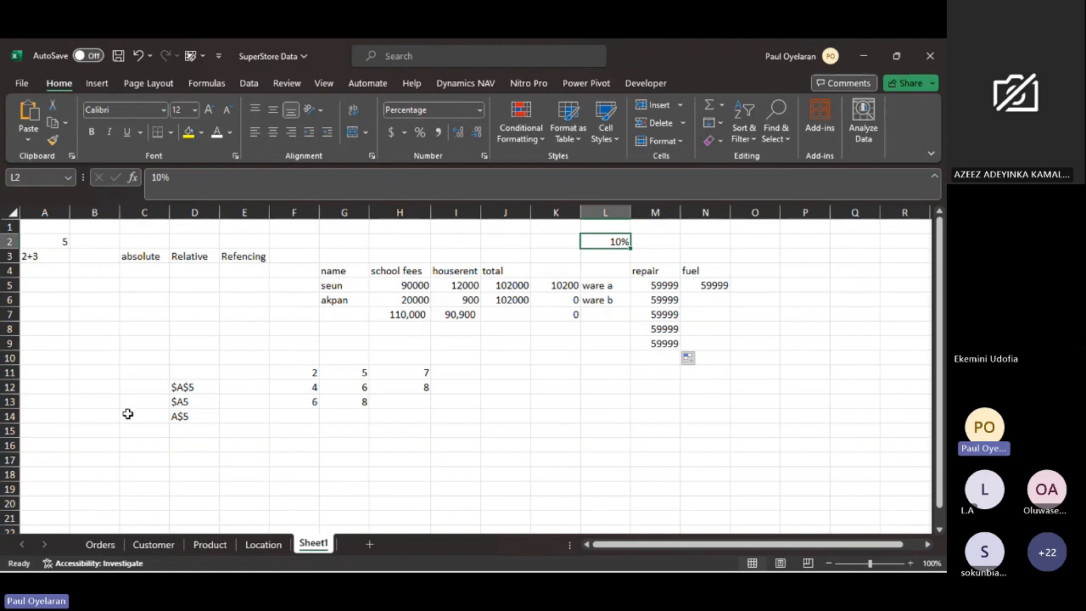
left_click(195, 387)
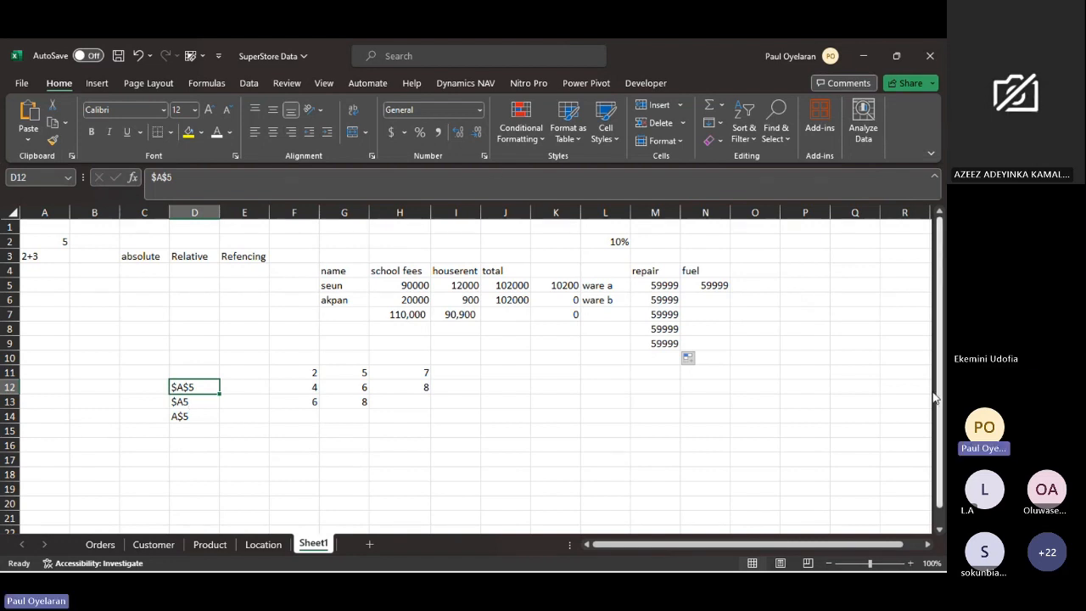
- Return to the Excel workbook and look through the order records on the Orders sheet
left_click(924, 429)
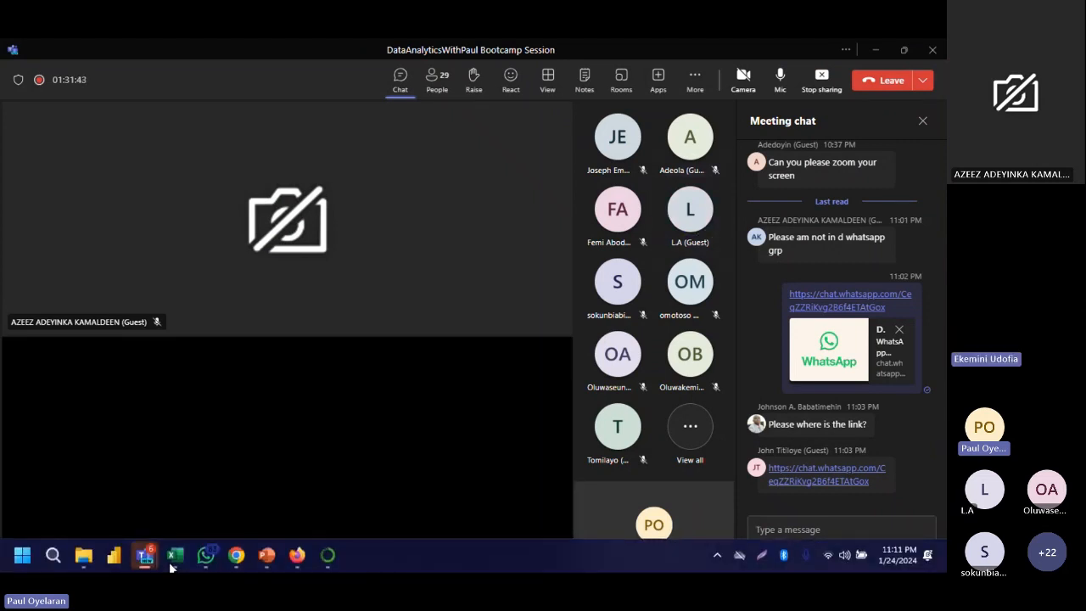
left_click(173, 556)
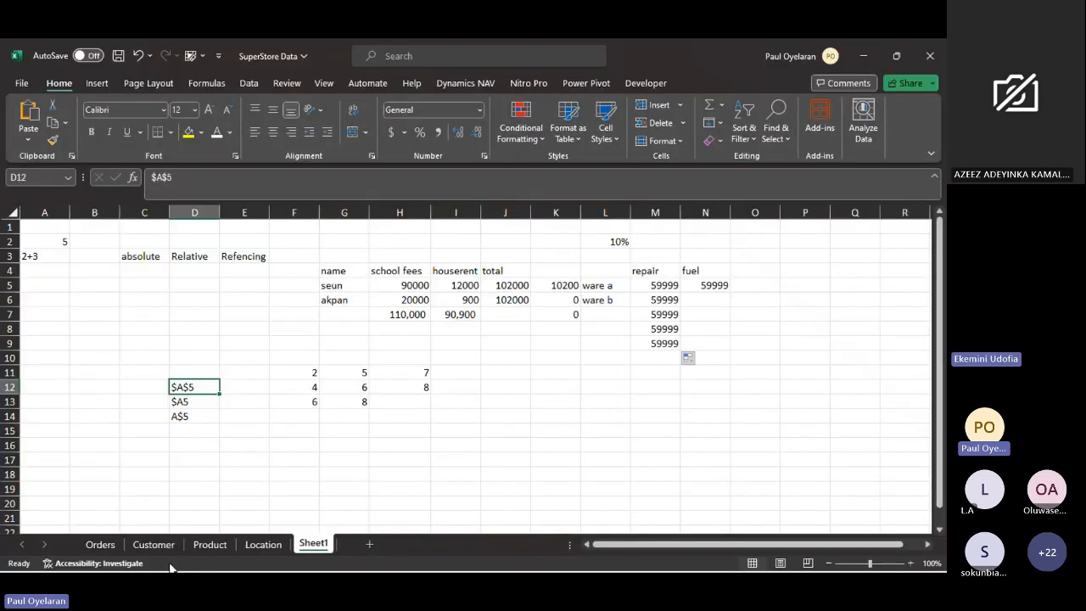
left_click(100, 546)
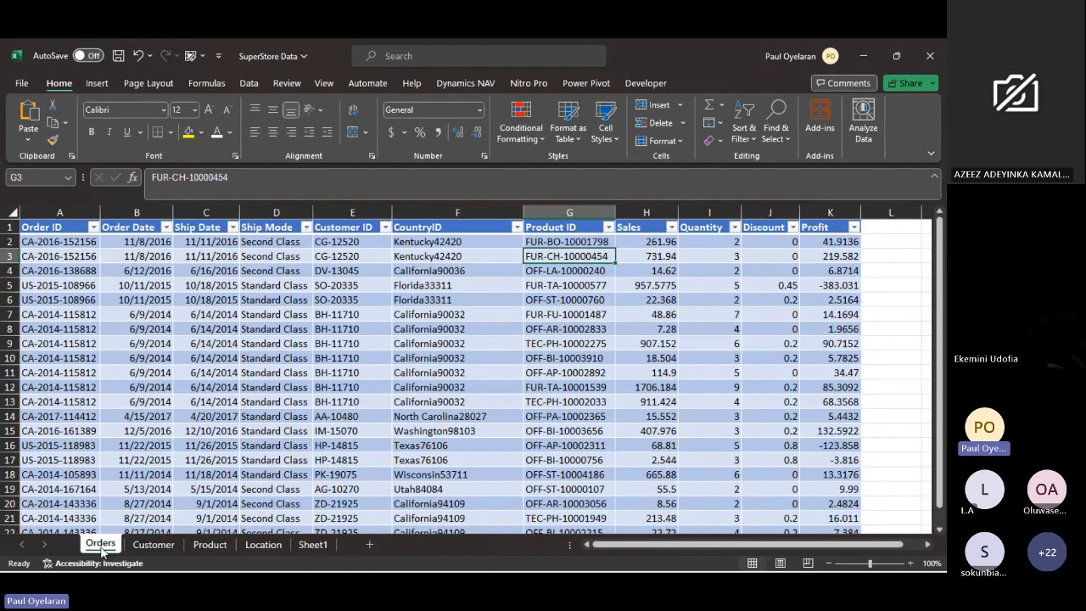
scroll(517, 376, "down", 1)
scroll(516, 376, "right", 2)
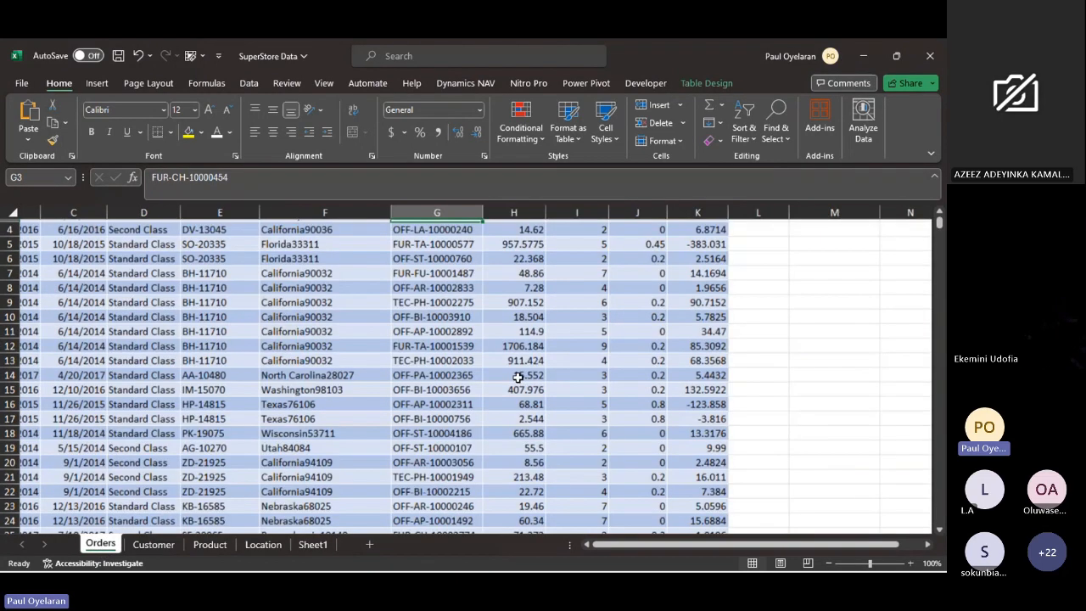
scroll(517, 376, "up", 2)
scroll(516, 376, "left", 2)
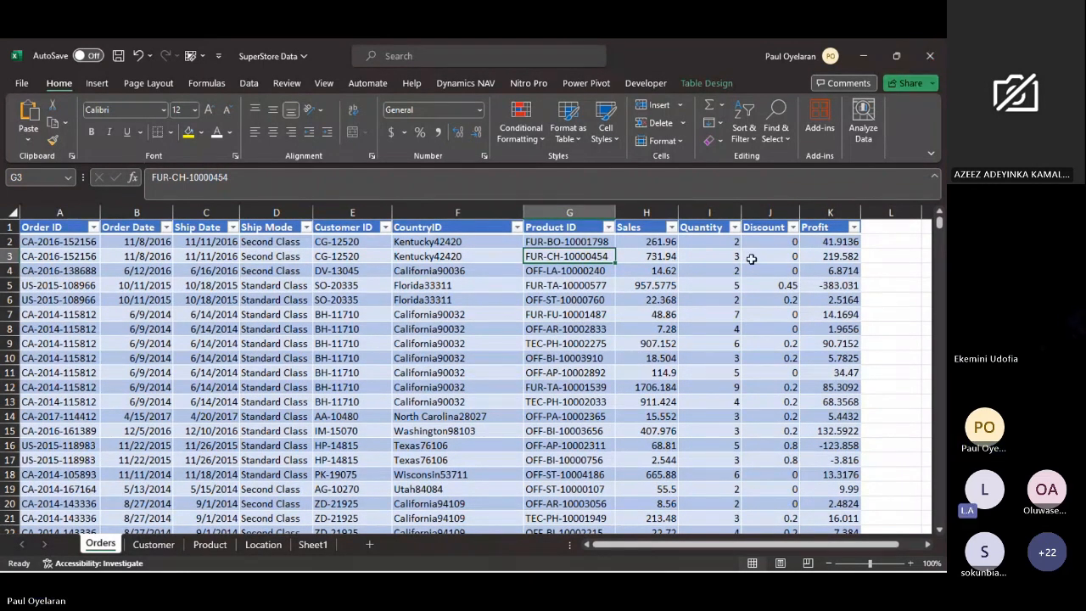
mouse_move(267, 512)
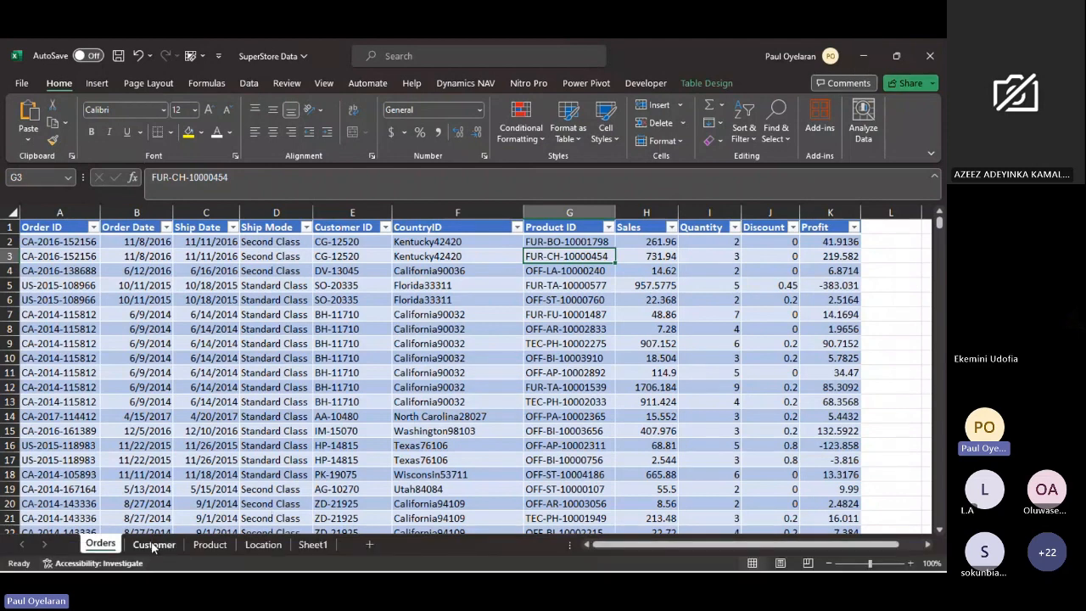
left_click(163, 459)
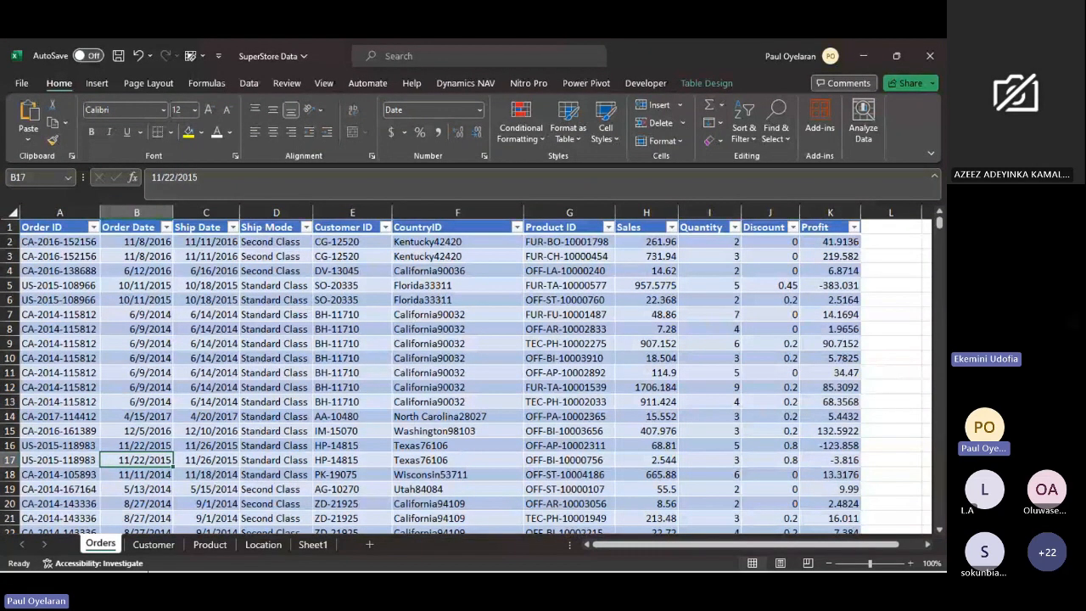
- Switch to the DataAnalyticsWithPaul Bootcamp Session meeting in Teams and look back through the earlier meeting chat messages
mouse_move(148, 570)
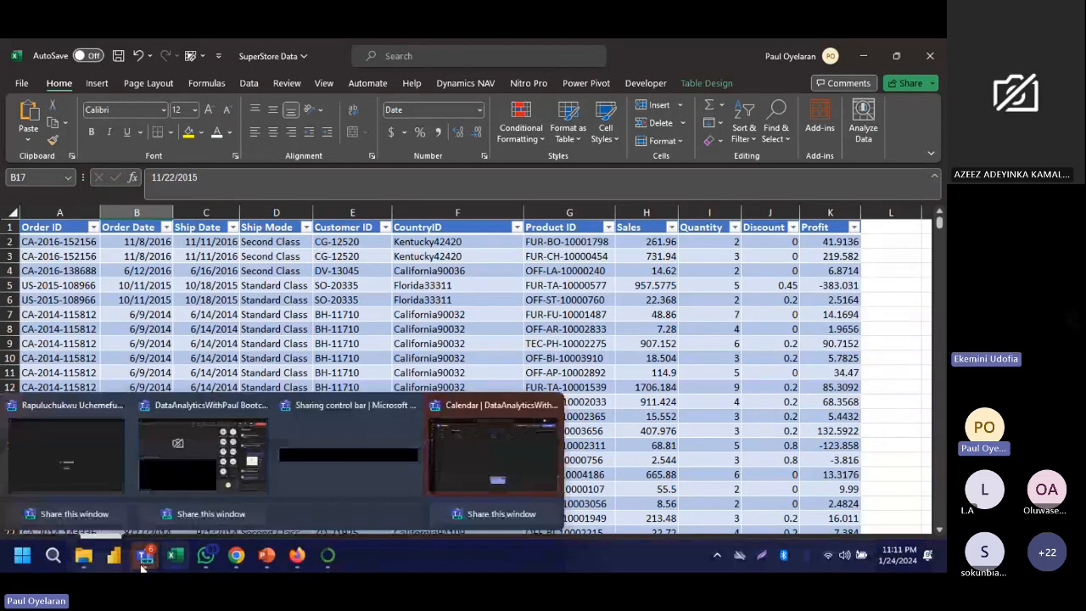
left_click(258, 440)
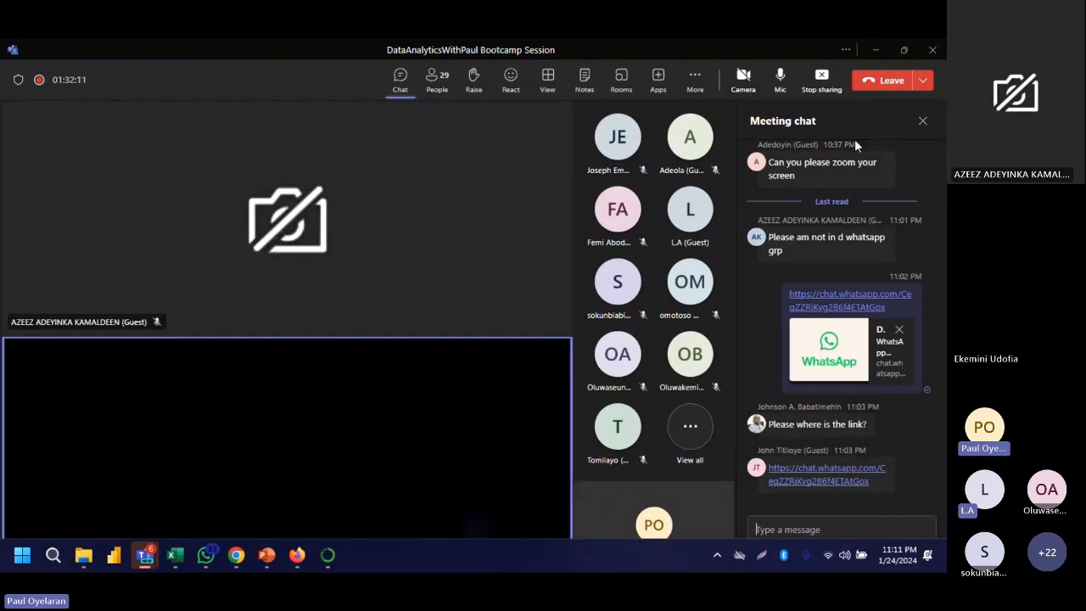
scroll(843, 280, "up", 3)
scroll(843, 276, "up", 5)
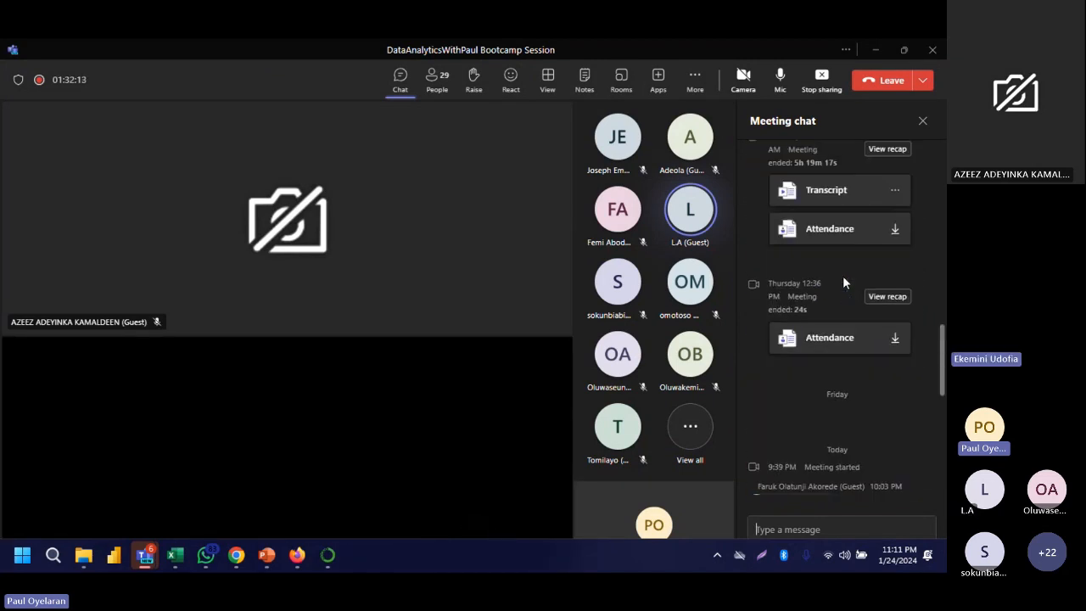
scroll(842, 275, "up", 3)
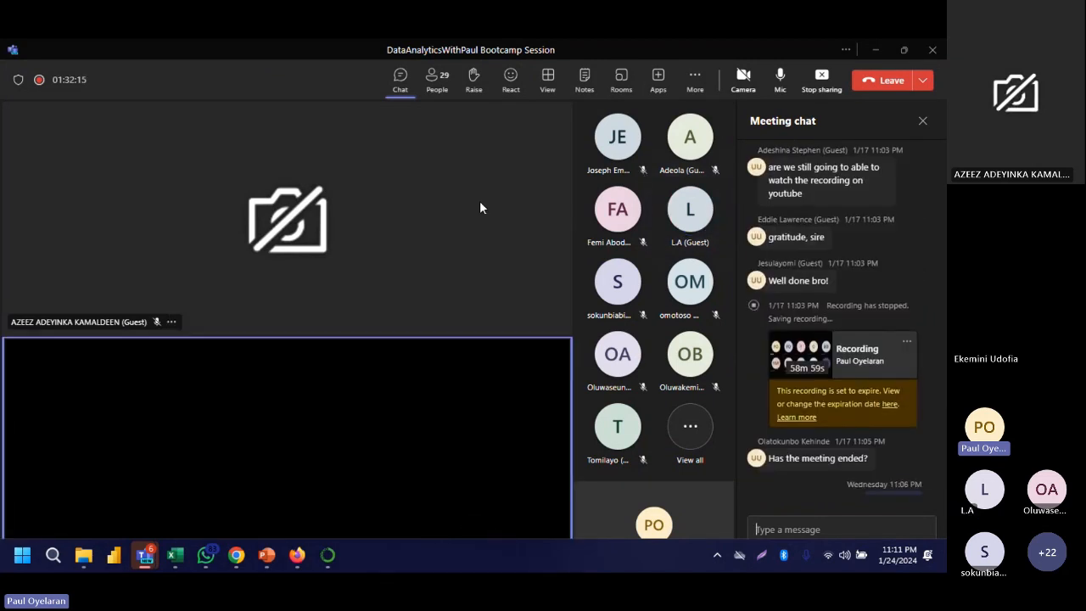